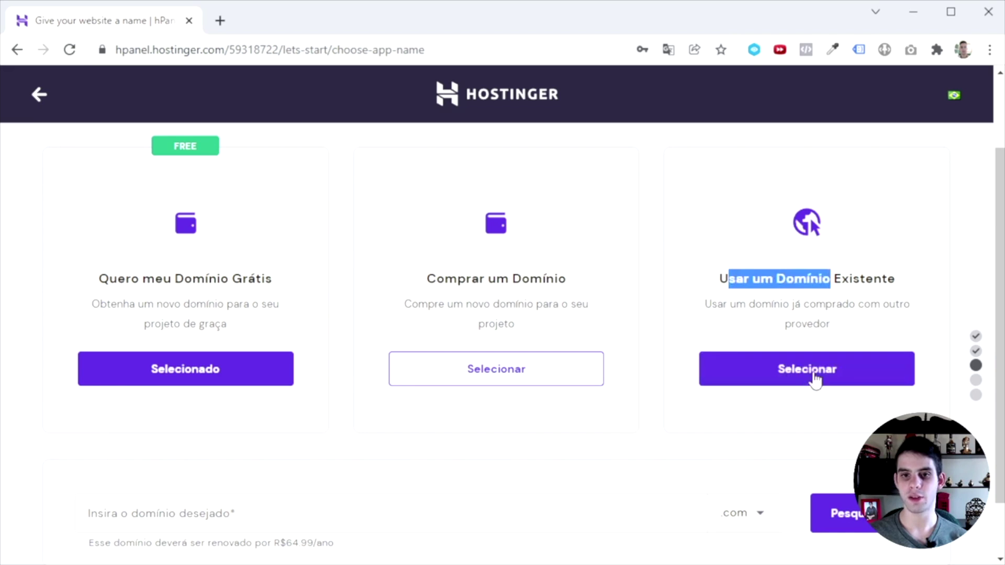
Choose to use an existing domain bought elsewhere and enter the site's domain name.
left_click(815, 380)
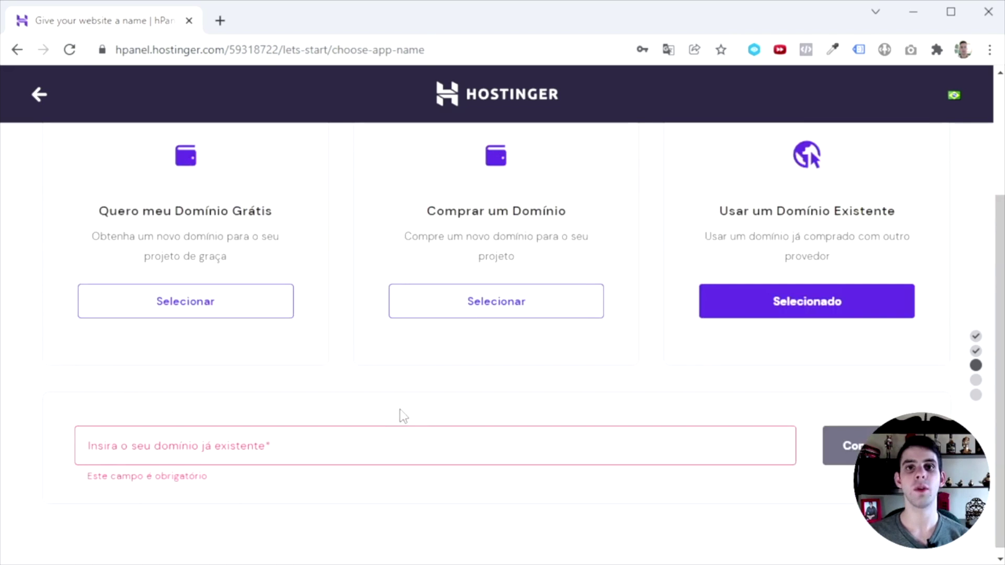
left_click(202, 460)
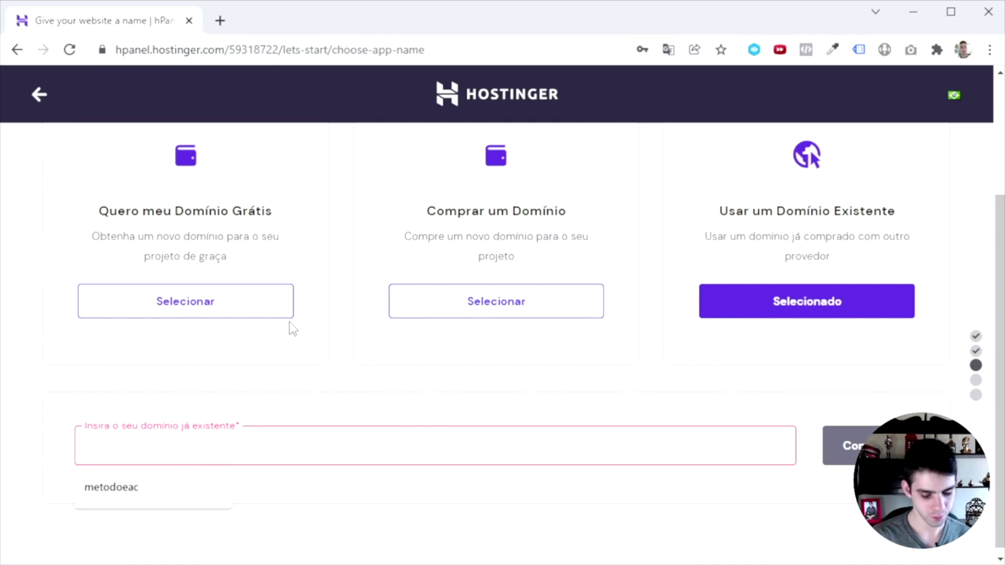
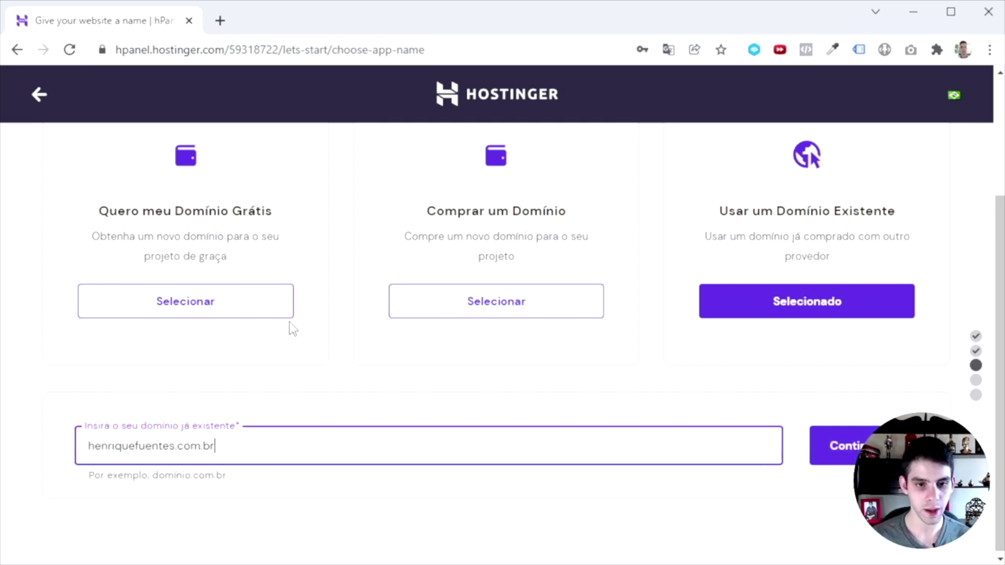
key("Return")
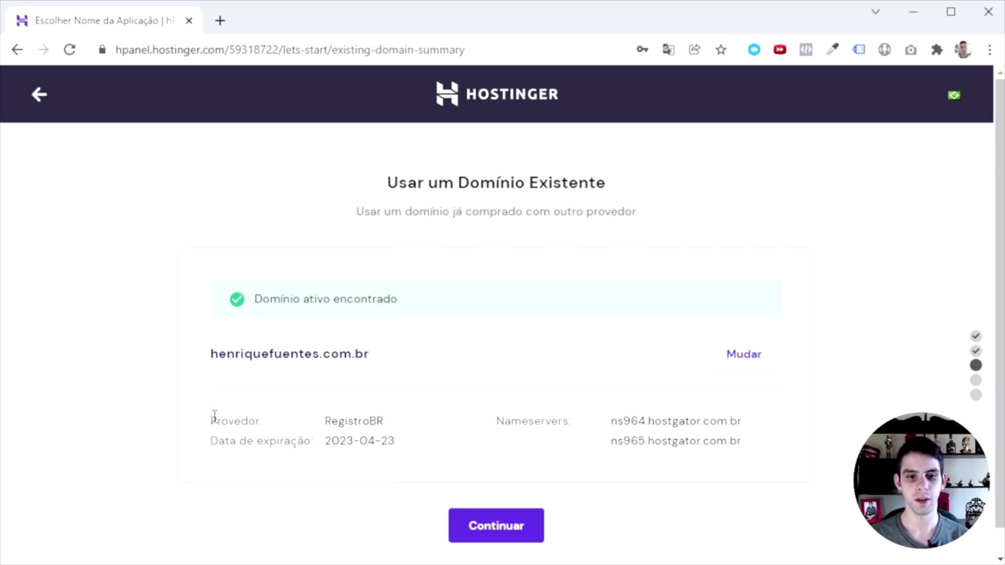
Review the domain's provider, expiry and nameserver details, then continue to the setup overview.
left_click_drag(215, 416, 399, 425)
left_click(464, 478)
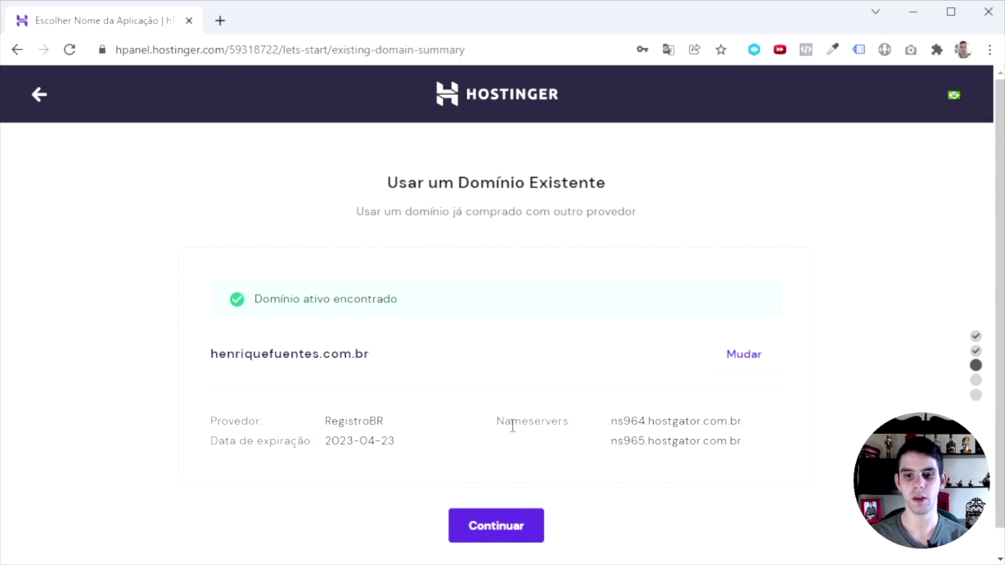
left_click_drag(497, 422, 722, 464)
left_click(504, 517)
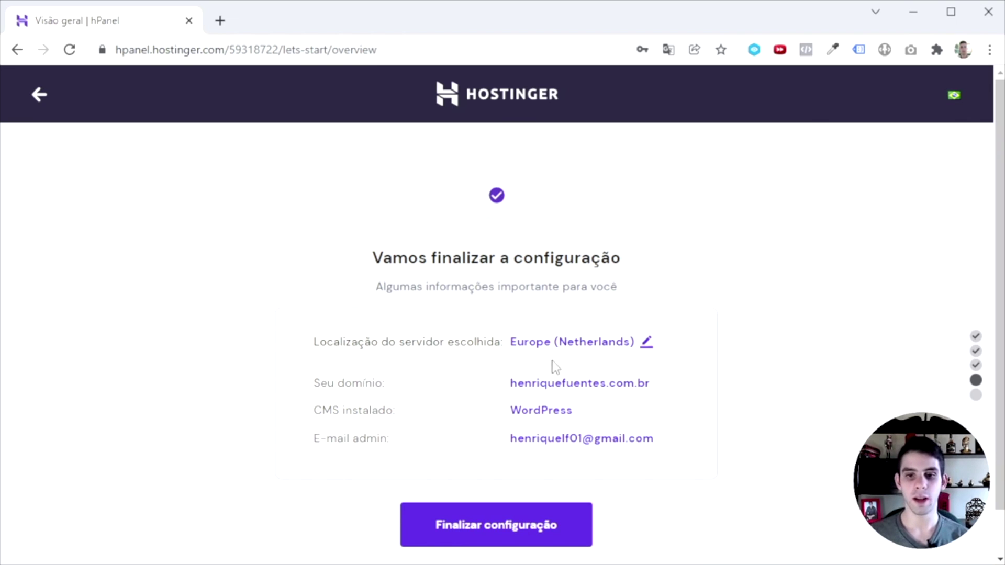
Change the server from Europe (Netherlands) to North America (USA, NC), then choose Finalizar configuração.
left_click(590, 342)
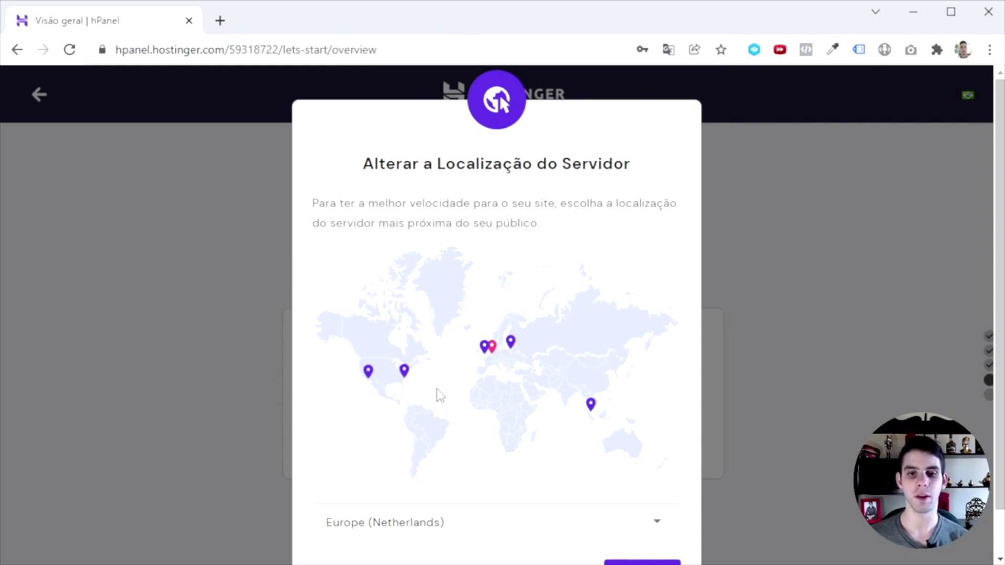
scroll(429, 377, "down", 1)
left_click(404, 320)
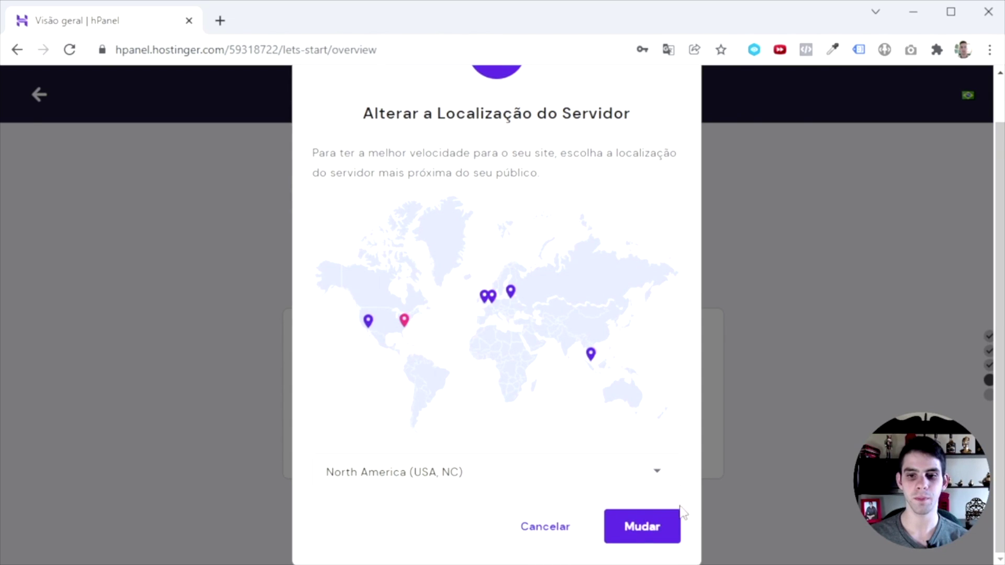
left_click(641, 533)
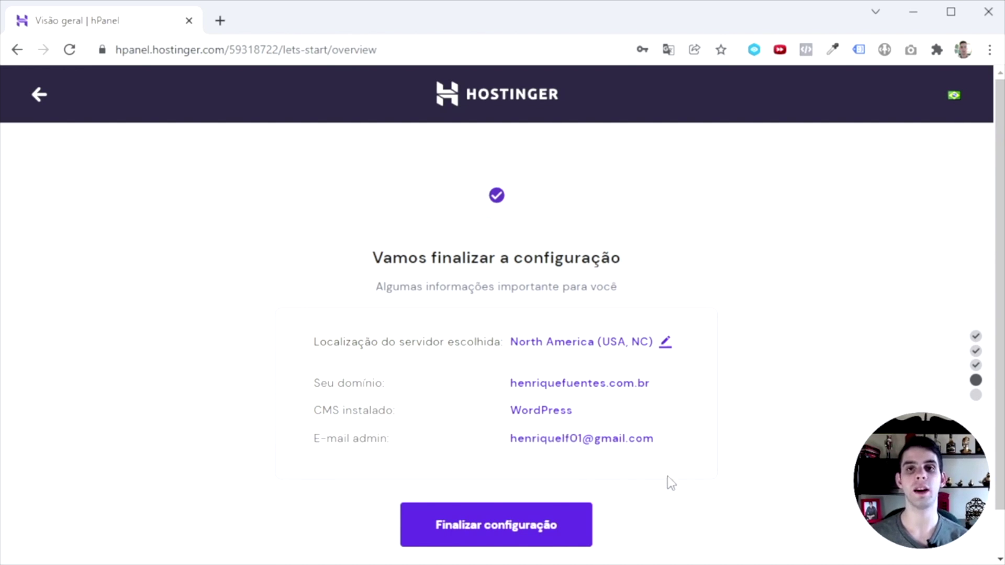
left_click(527, 534)
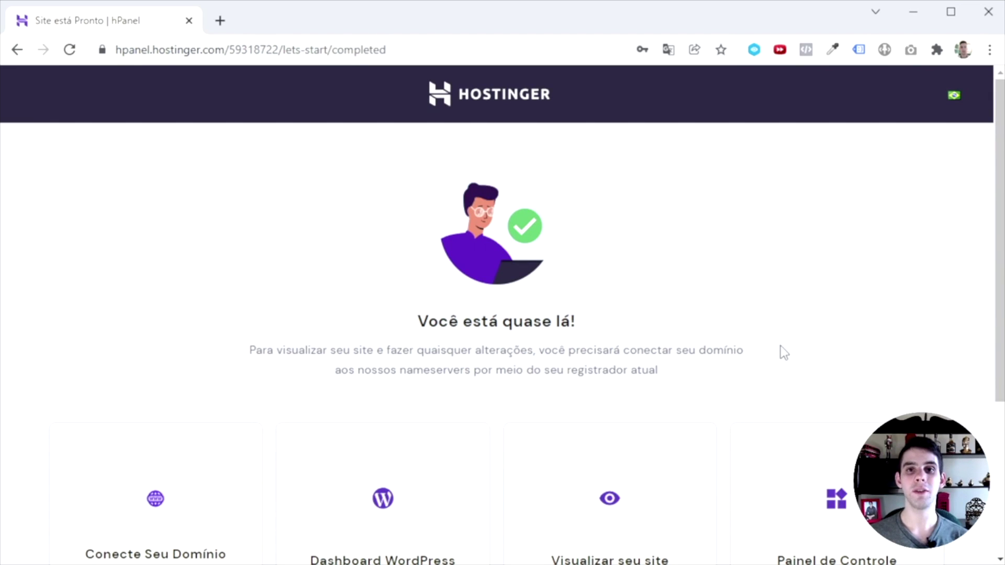
scroll(783, 352, "down", 3)
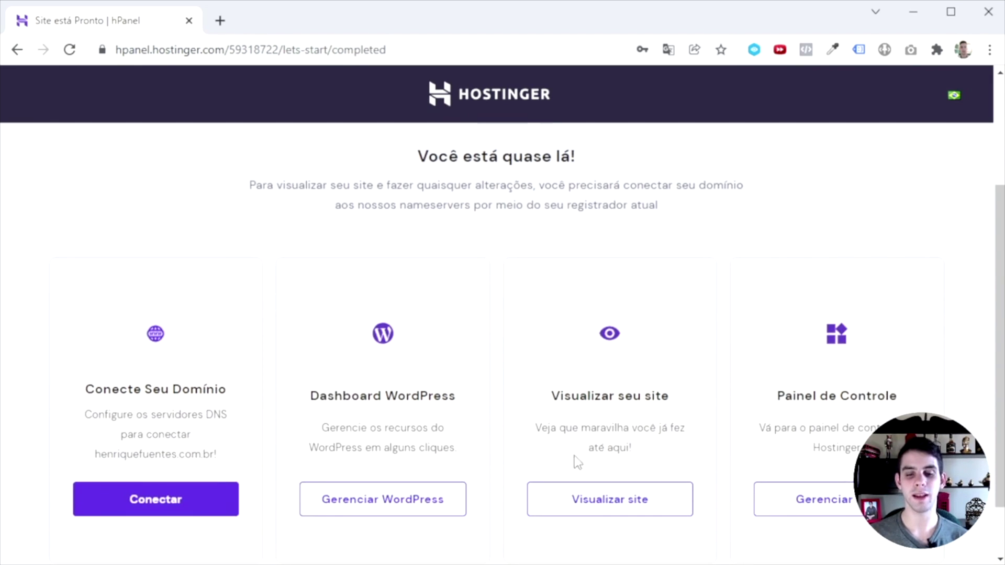
scroll(686, 254, "down", 1)
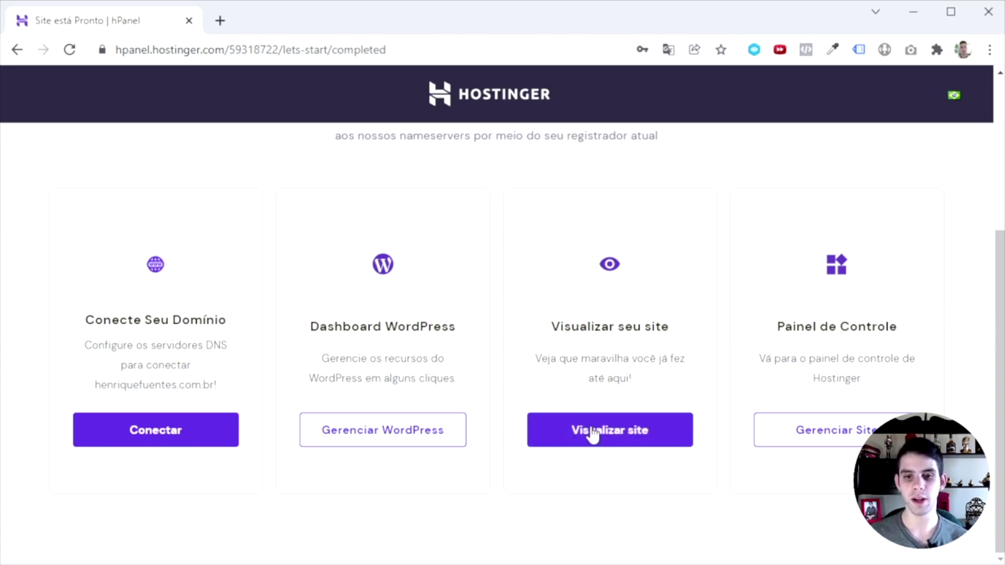
left_click(641, 443)
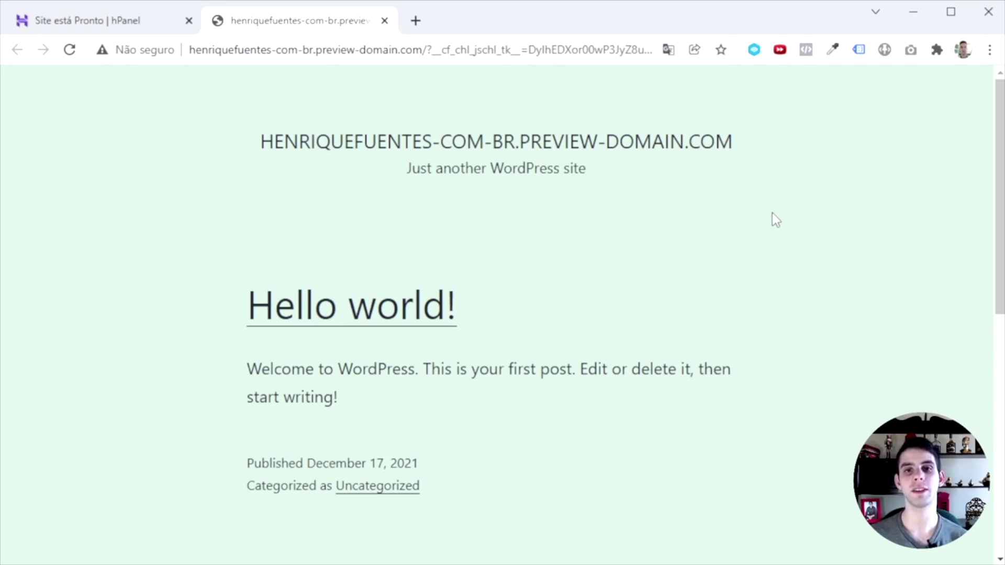
left_click(384, 21)
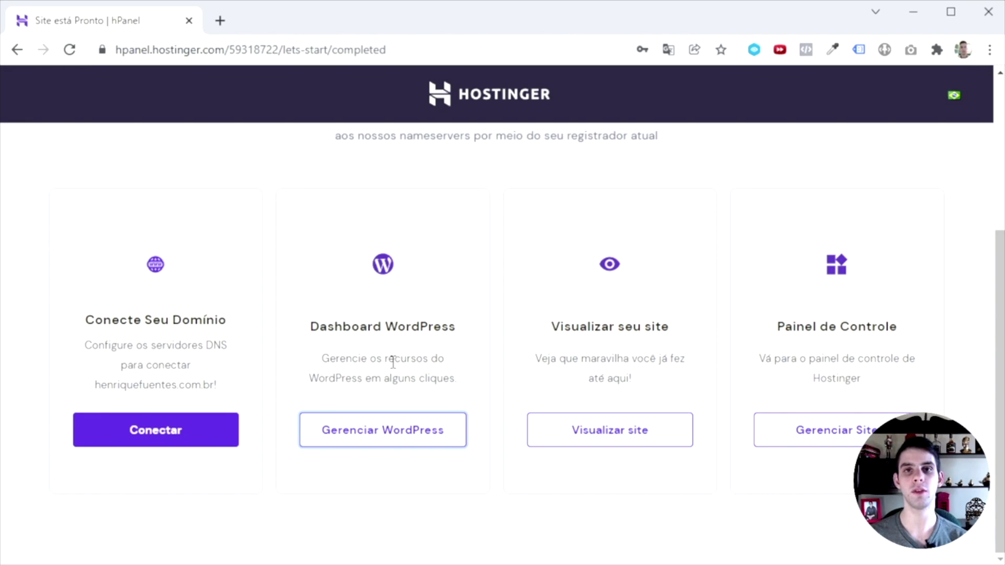
Open the site's WordPress management page and load the domain's /wp-admin address in a new tab.
left_click(399, 439)
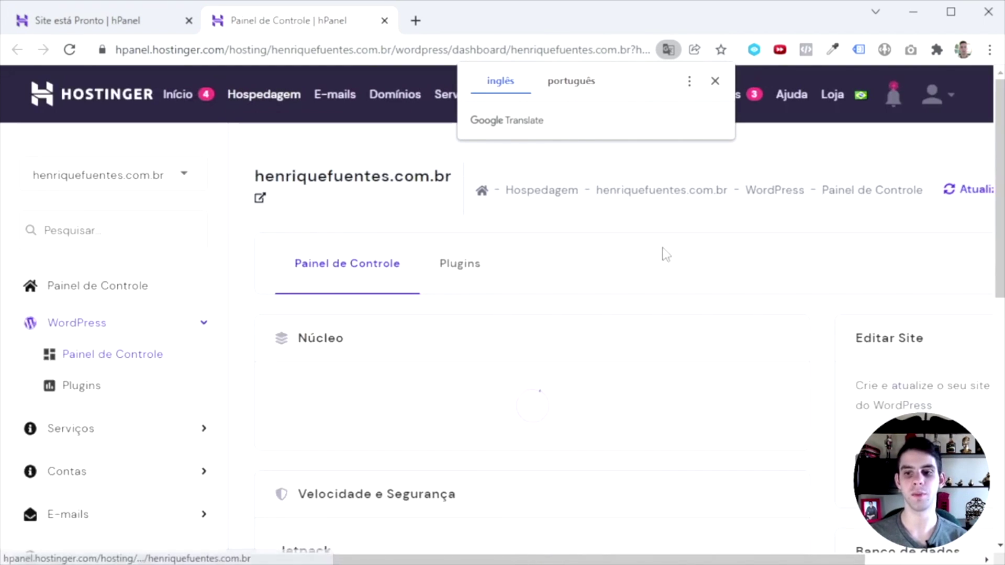
scroll(681, 272, "down", 3)
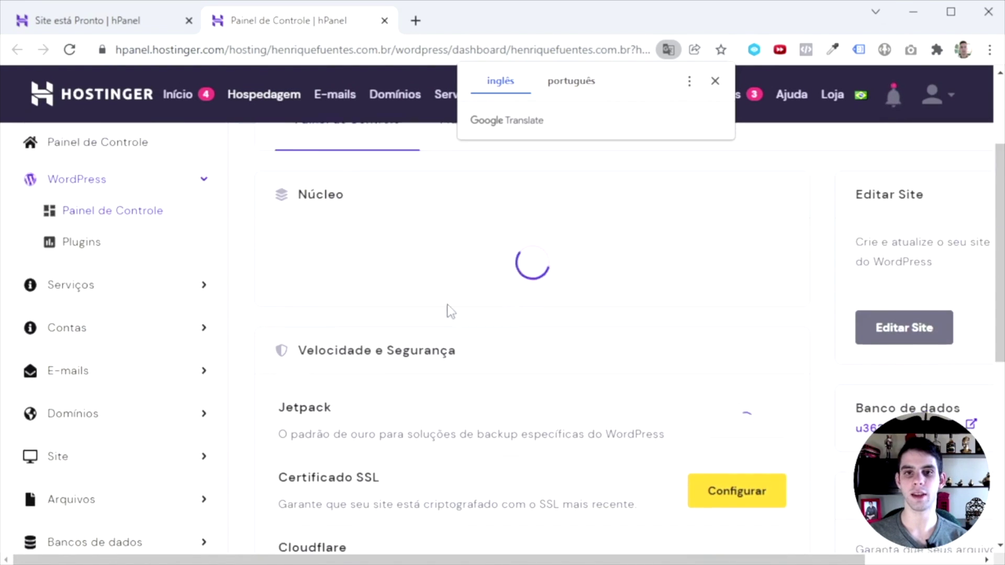
left_click(416, 20)
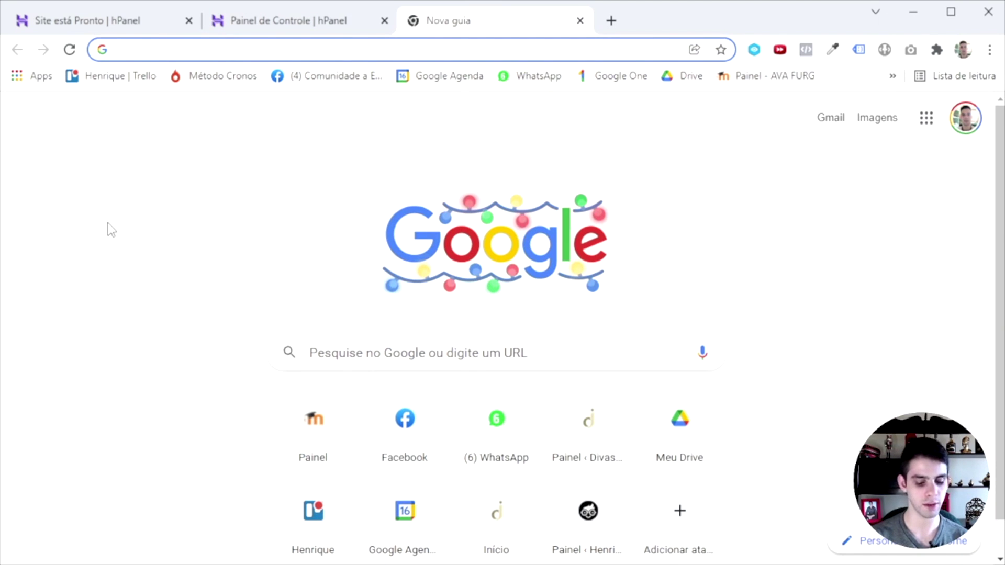
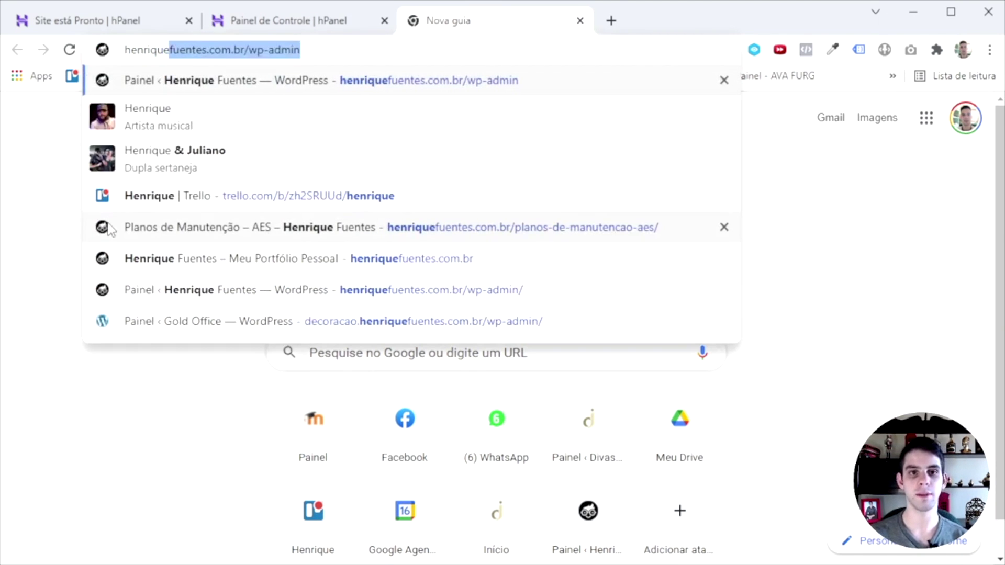
key("Right")
left_click_drag(248, 50, 342, 64)
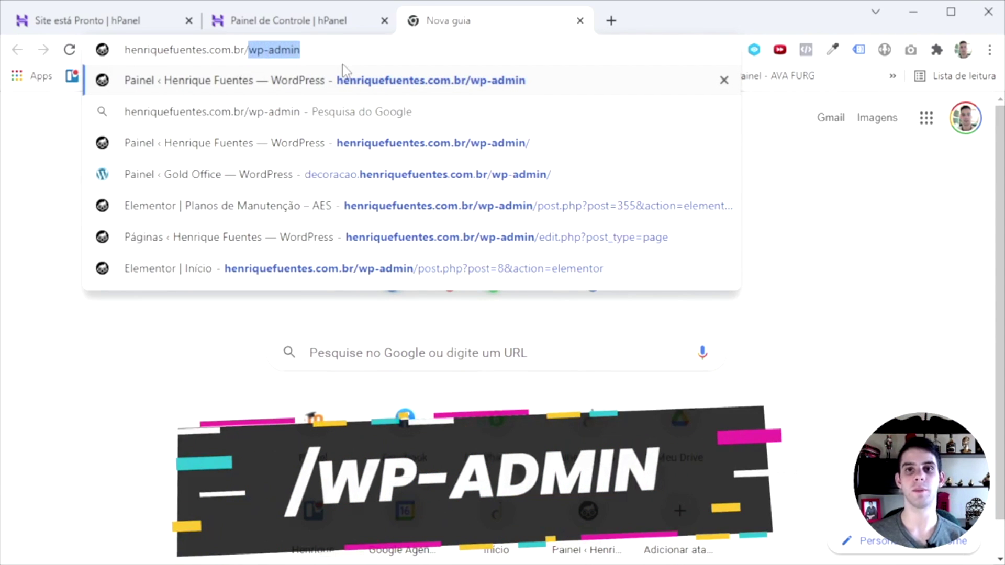
key("Return")
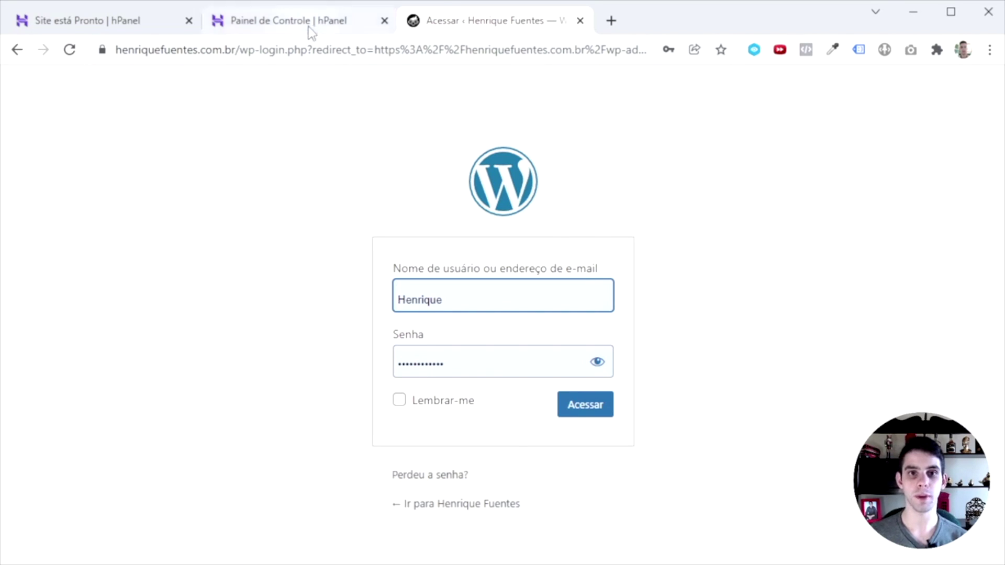
Log into the WordPress admin from the login page with Acessar.
left_click(309, 24)
left_click(492, 20)
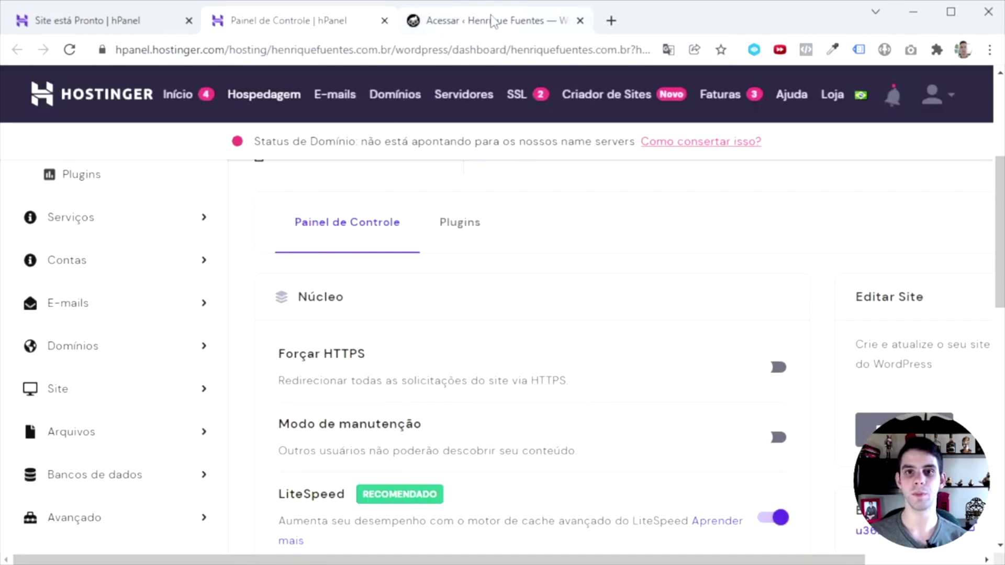
left_click_drag(116, 50, 246, 54)
left_click(247, 225)
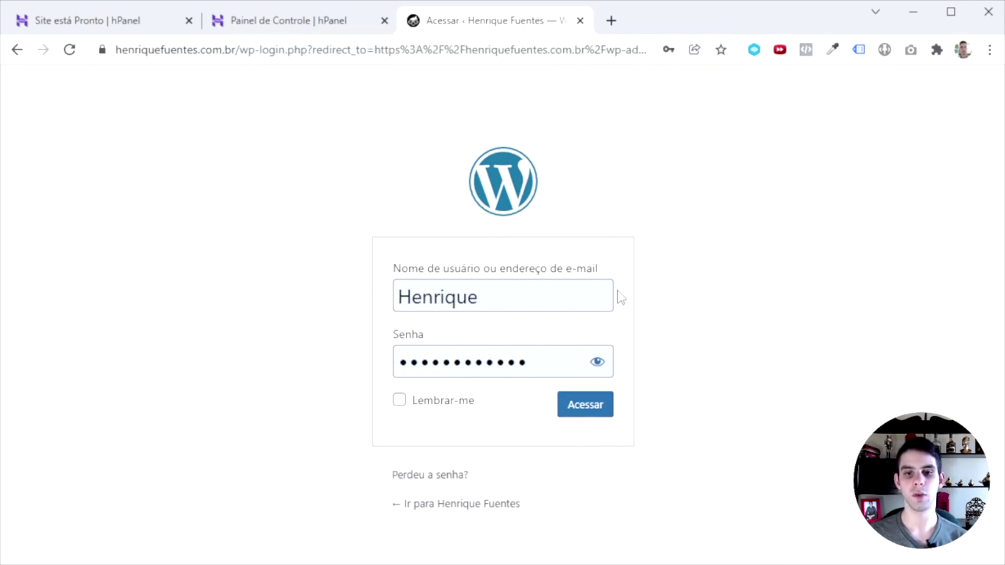
left_click(589, 411)
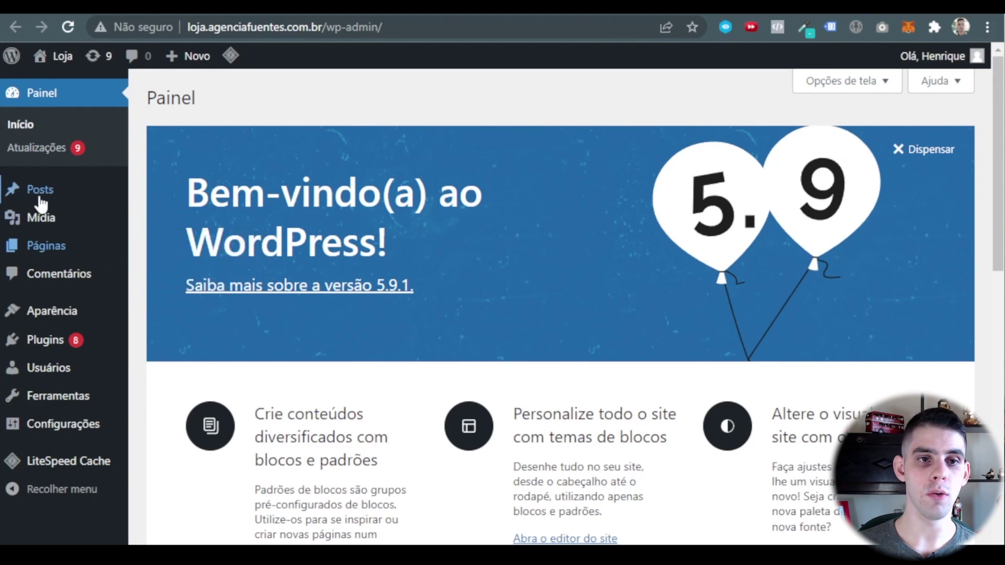
Open Posts > Todos os posts, which lists only the 'Olá, mundo!' post.
mouse_move(52, 199)
left_click(168, 195)
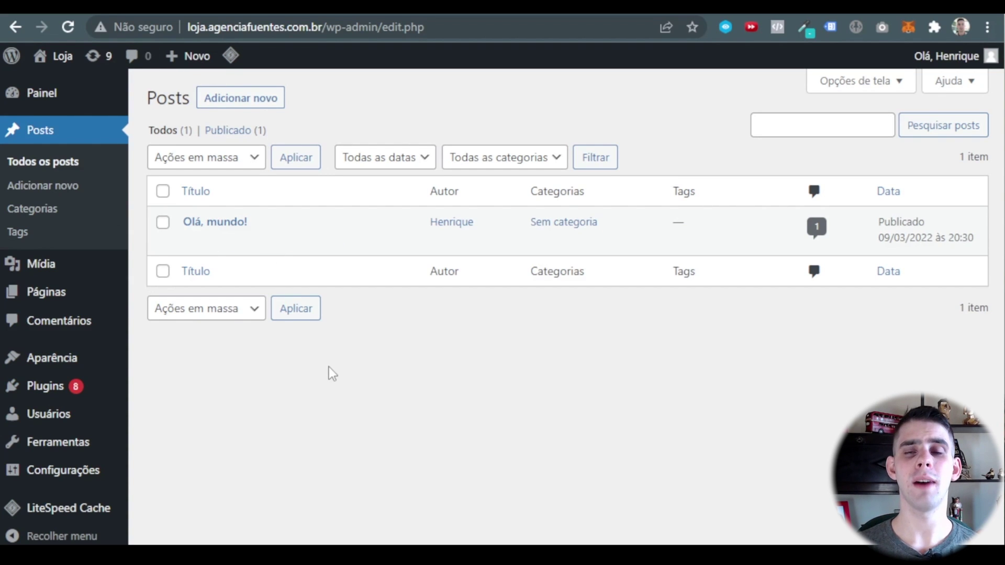
mouse_move(53, 59)
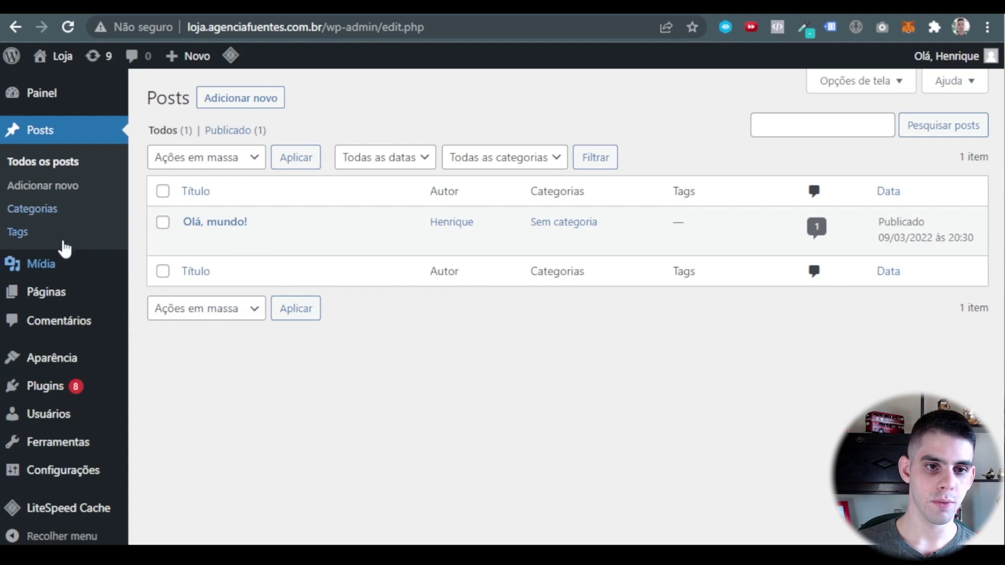
In Permalinks settings, select the 'Nome do post' (/%postname%/) structure and save the changes.
mouse_move(69, 474)
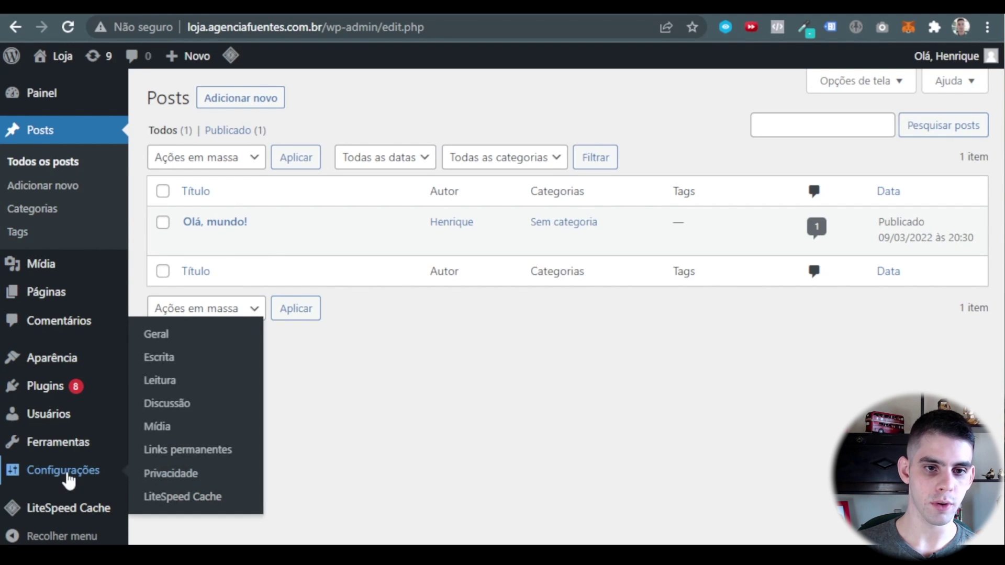
left_click(189, 455)
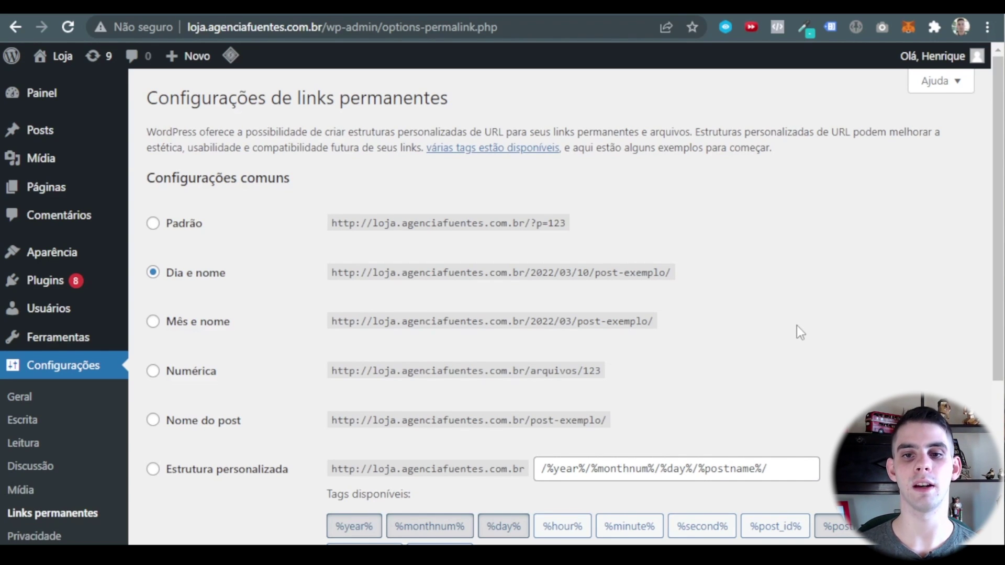
left_click_drag(674, 273, 590, 272)
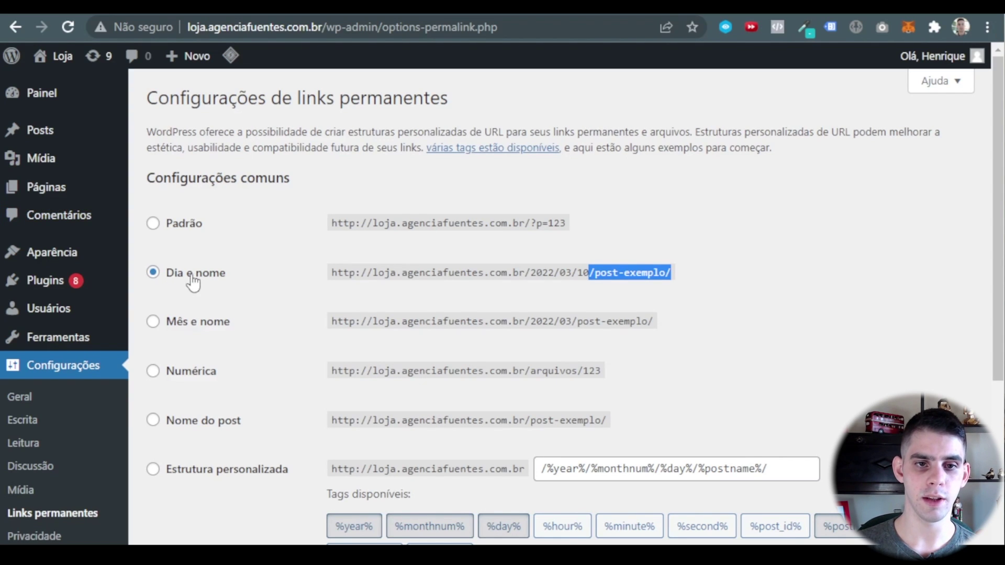
left_click(153, 421)
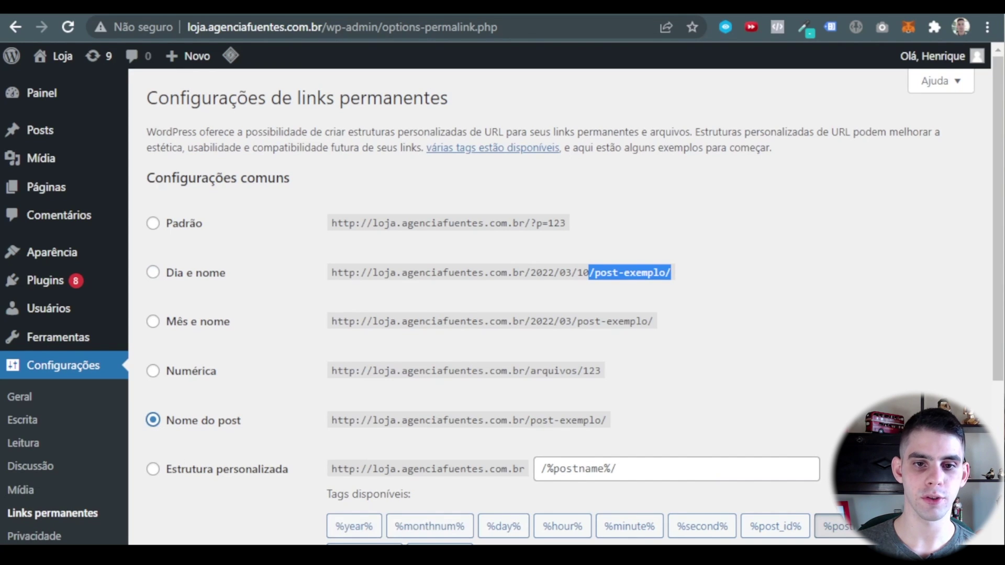
left_click_drag(525, 273, 573, 281)
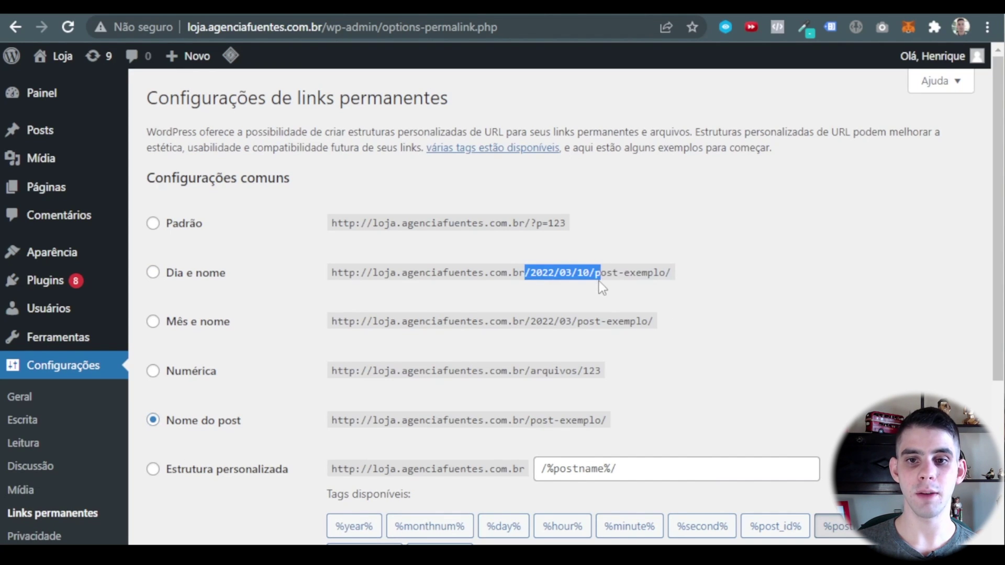
left_click(756, 361)
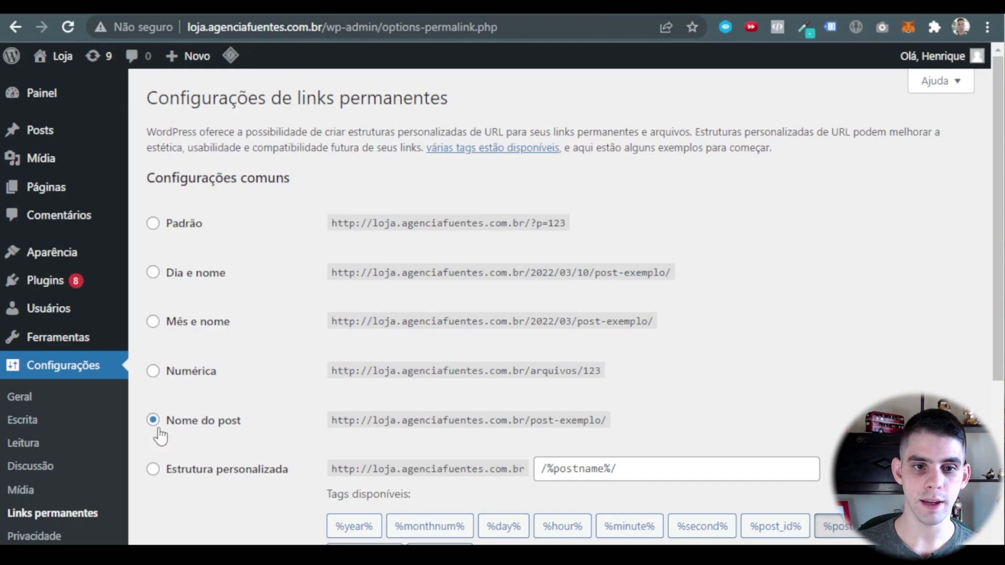
scroll(210, 435, "down", 5)
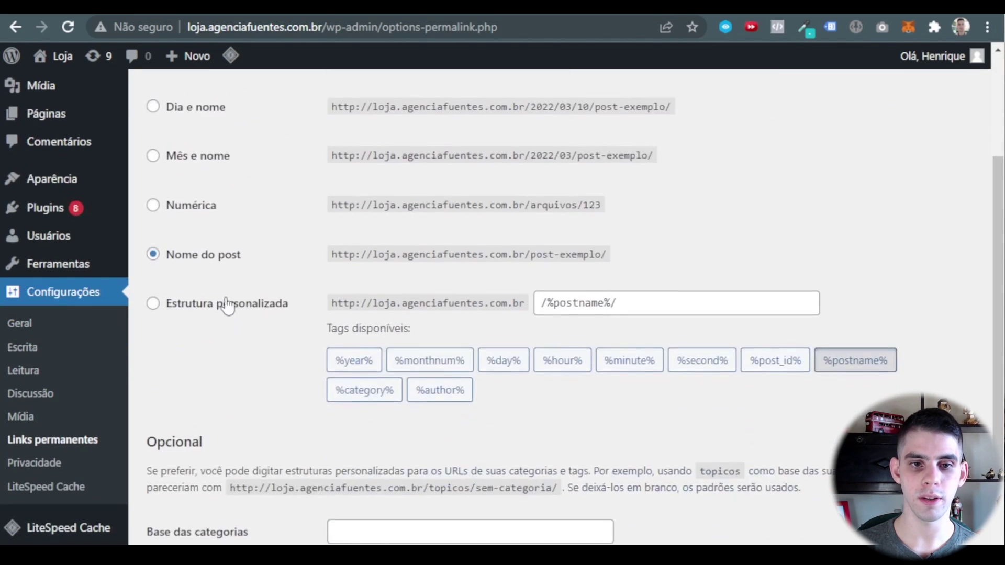
left_click(204, 492)
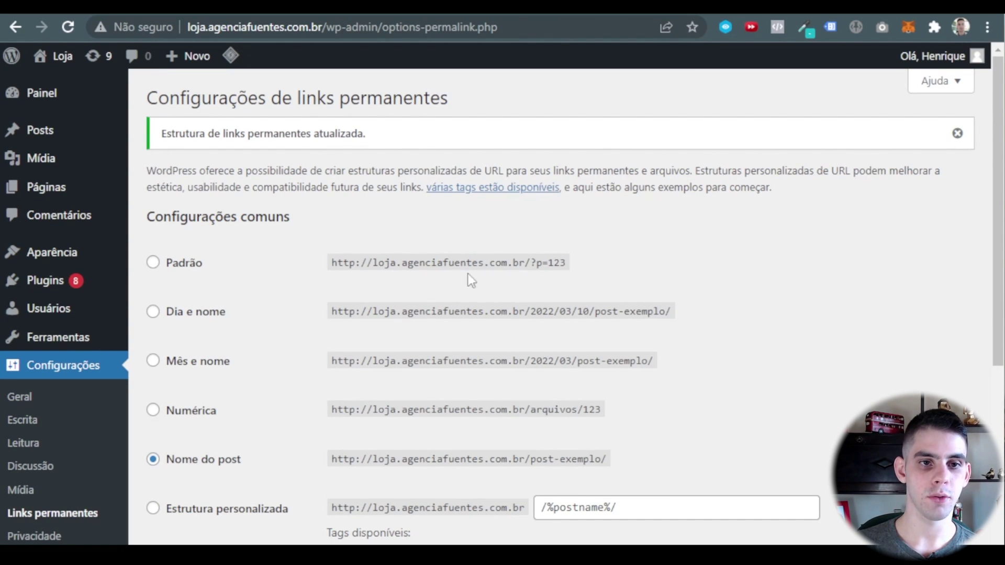
Open Aparência > Temas to view the four installed themes.
mouse_move(66, 264)
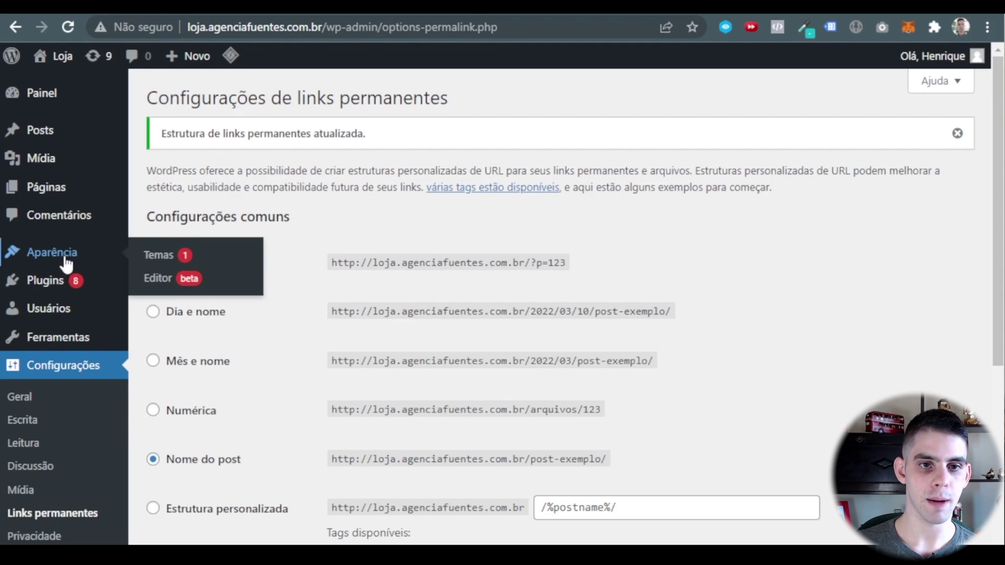
left_click(158, 255)
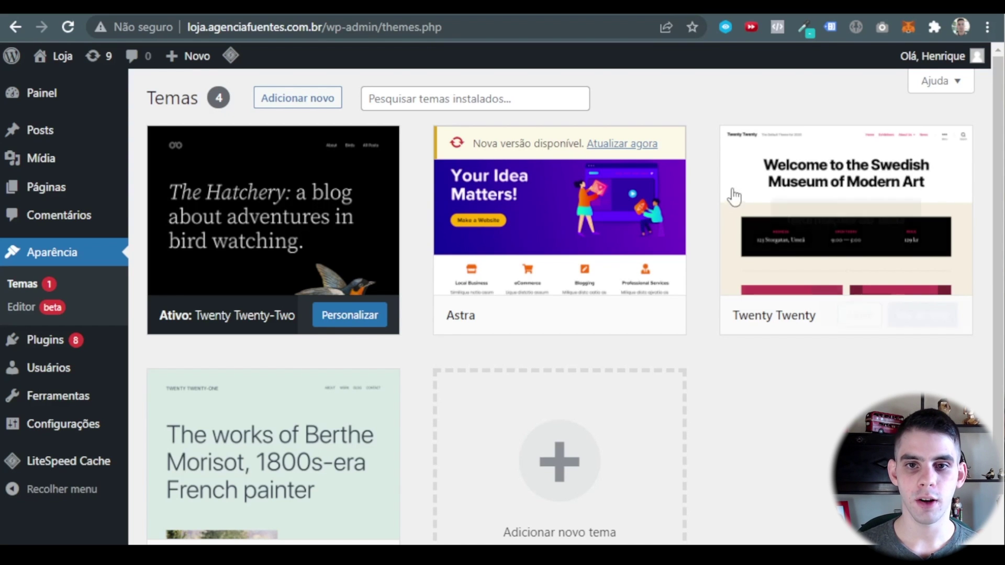
mouse_move(240, 221)
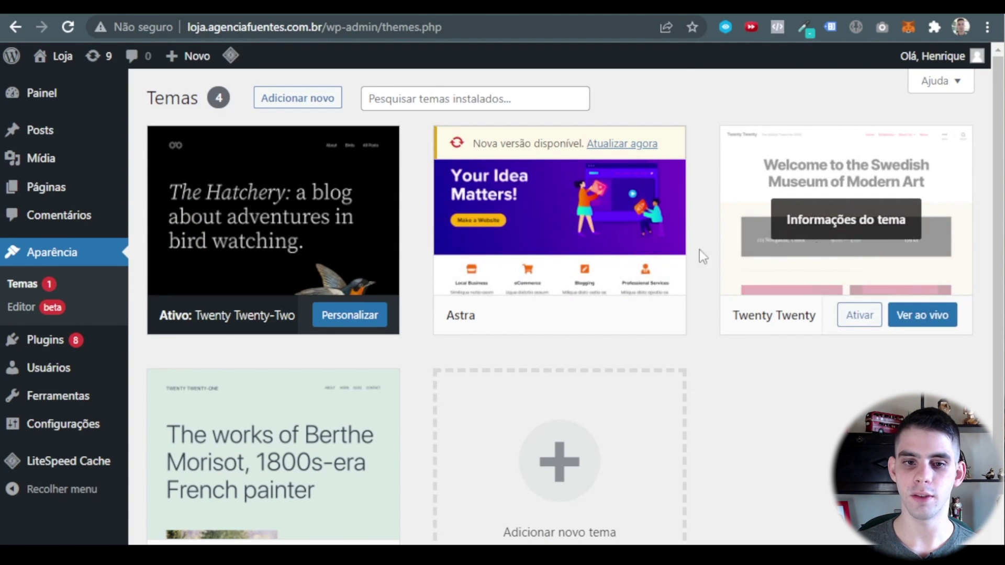
scroll(406, 352, "down", 2)
scroll(797, 413, "up", 2)
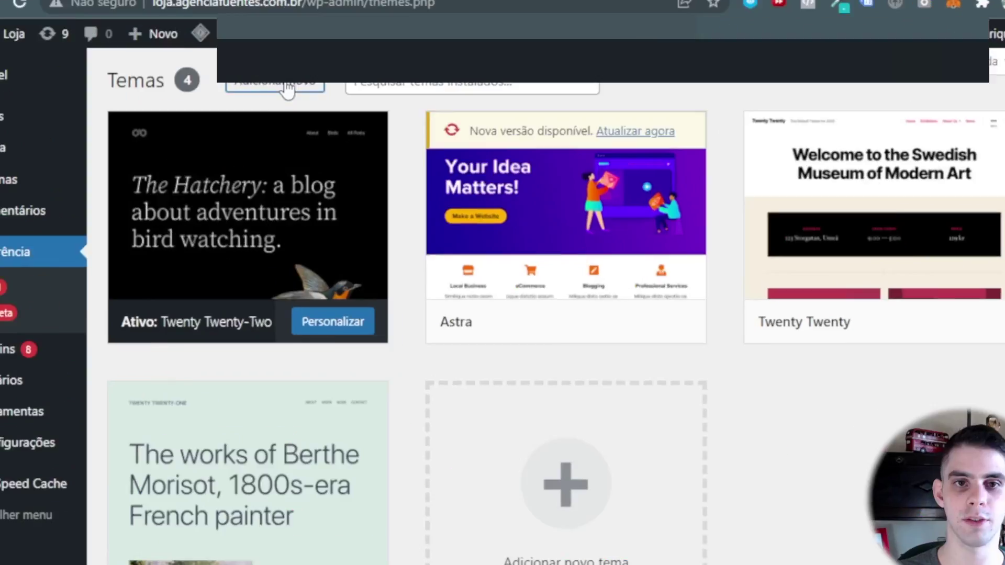
left_click(287, 89)
Search the theme directory for 'astra', then go back to the installed themes list.
left_click(819, 146)
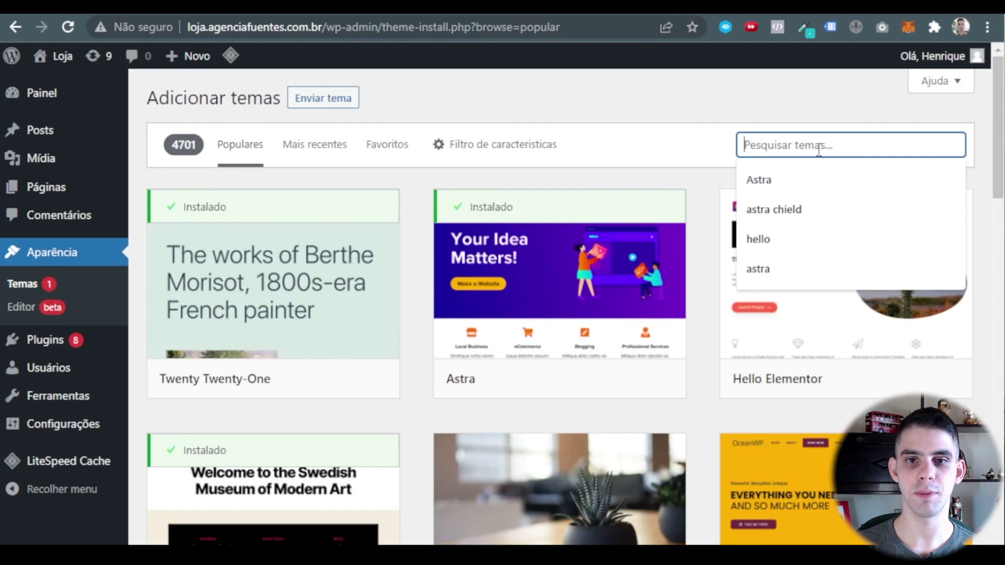
type("astra")
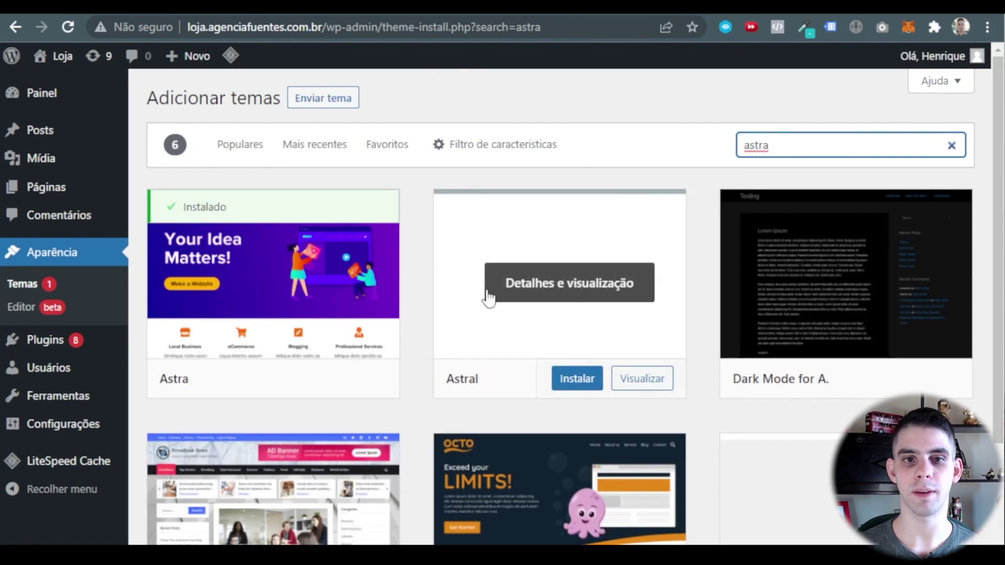
double_click(815, 148)
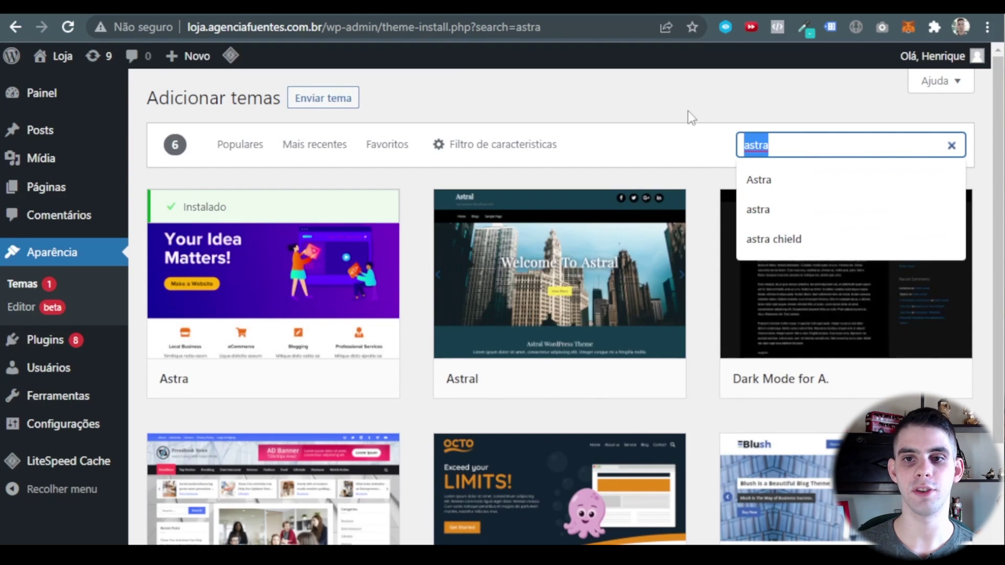
left_click(25, 285)
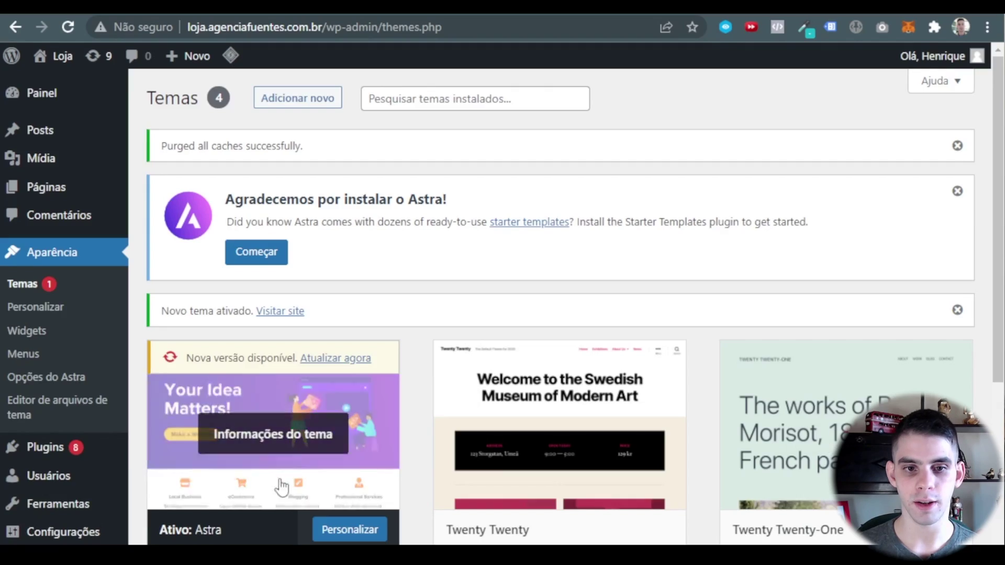
Delete the Twenty Twenty, Twenty Twenty-One and Twenty Twenty-Two themes.
scroll(267, 393, "down", 2)
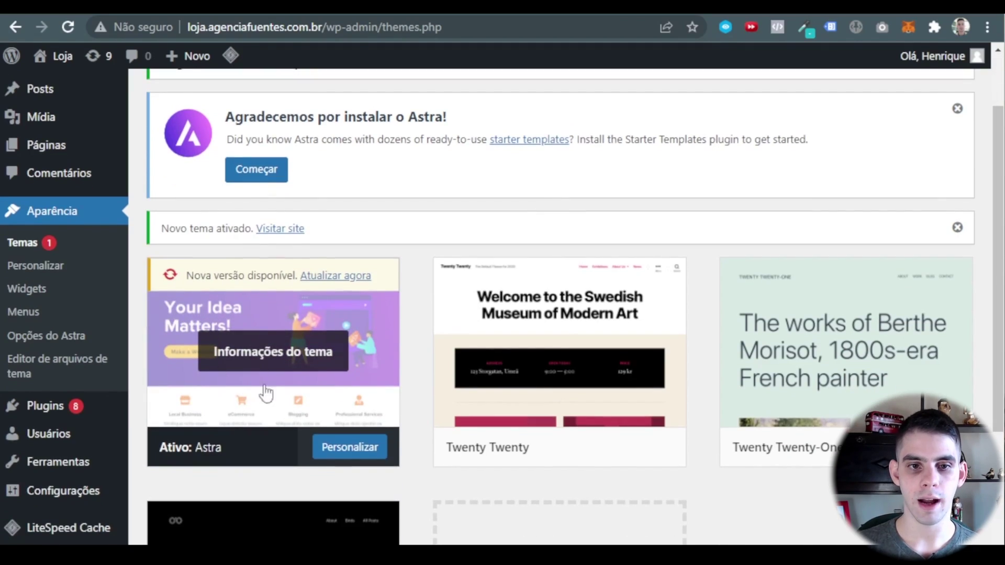
scroll(477, 320, "down", 3)
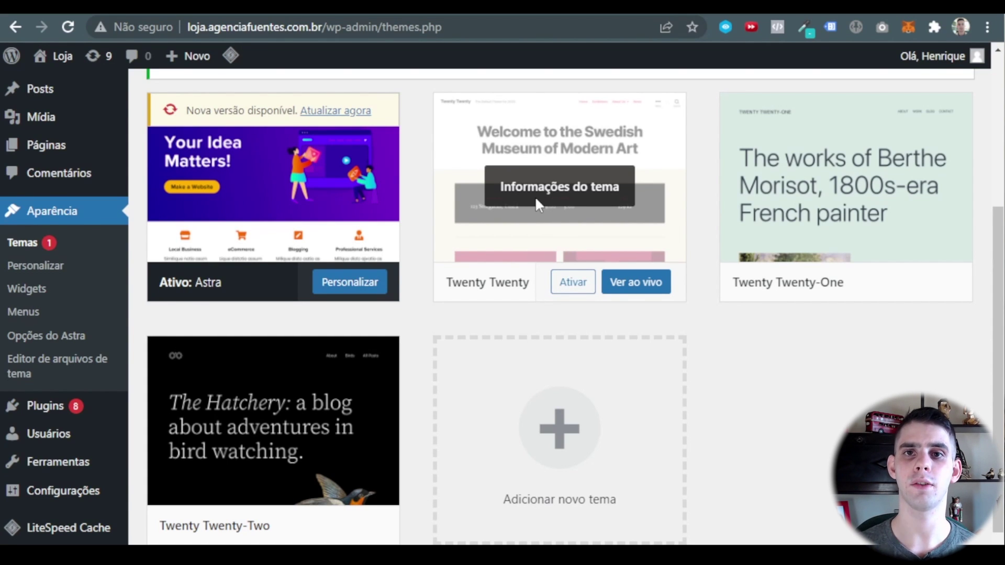
left_click(535, 197)
scroll(536, 198, "down", 4)
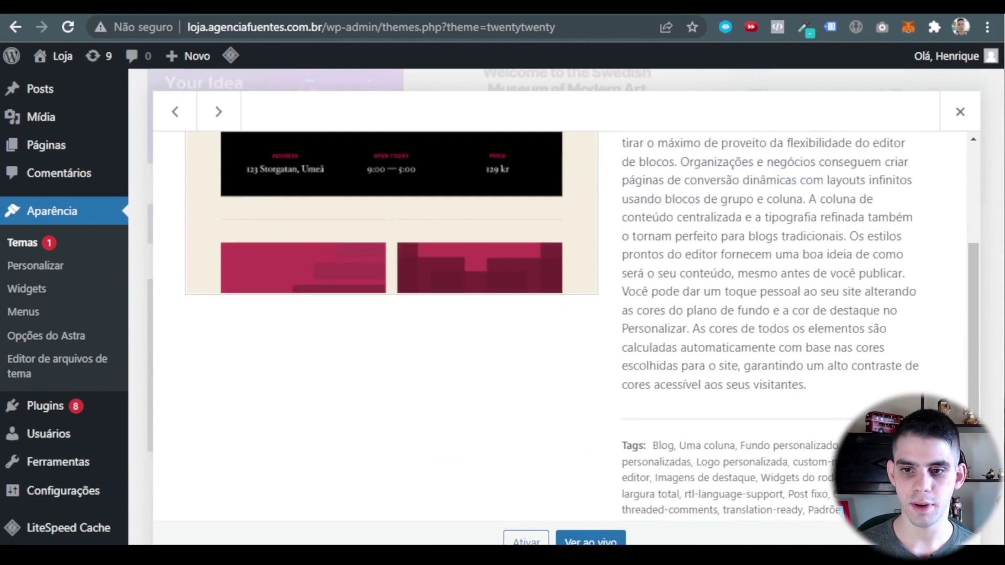
left_click(952, 542)
left_click(556, 149)
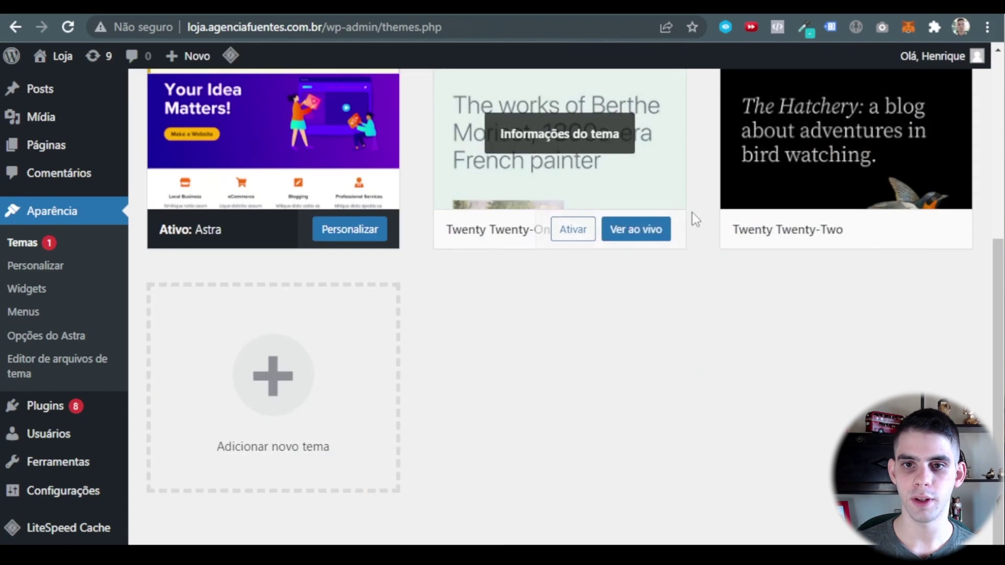
left_click(505, 166)
left_click(953, 541)
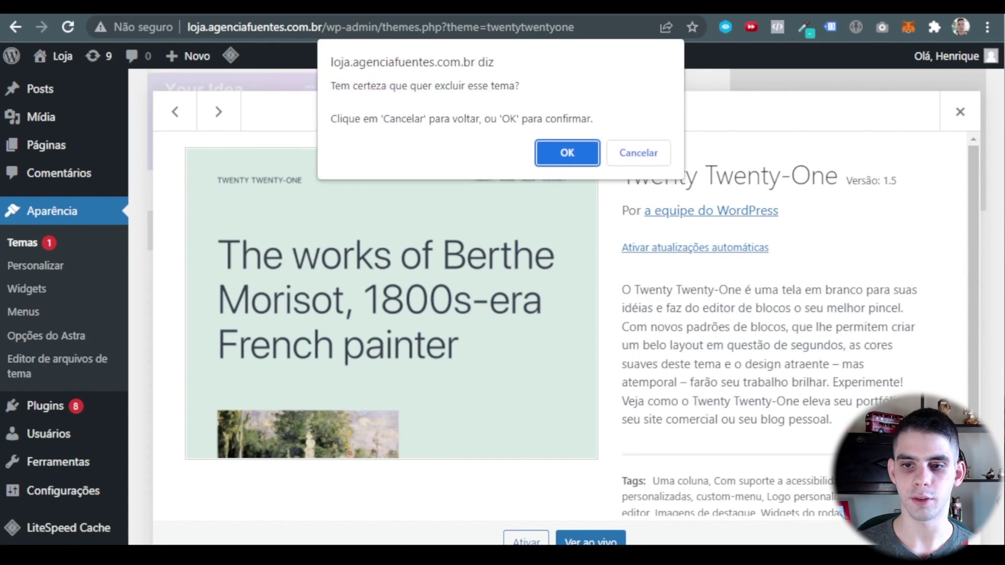
left_click(562, 163)
left_click(953, 541)
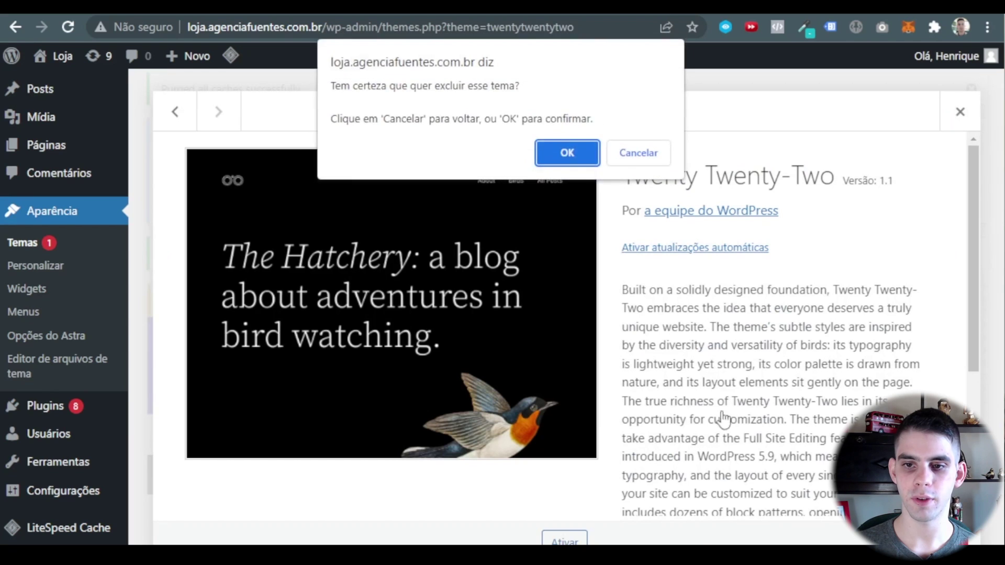
left_click(550, 165)
Update the Astra theme to its newer version from its details view.
scroll(599, 422, "up", 5)
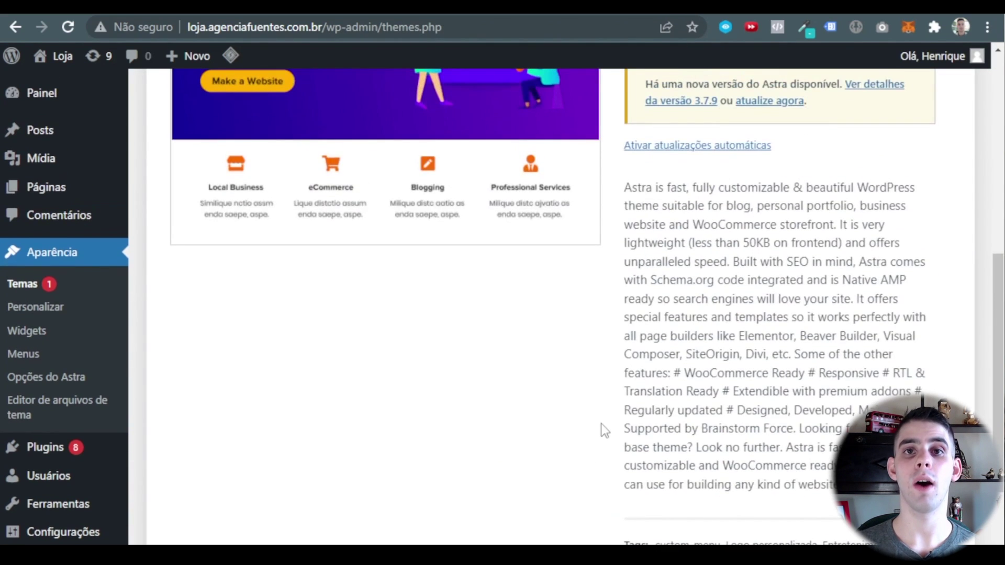
scroll(470, 401, "up", 5)
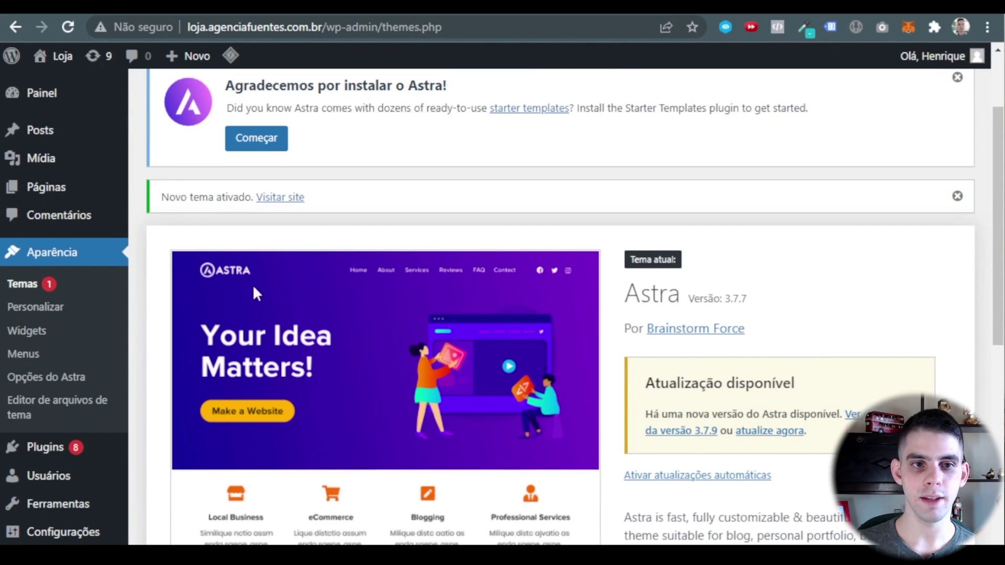
scroll(252, 284, "down", 3)
scroll(513, 425, "down", 7)
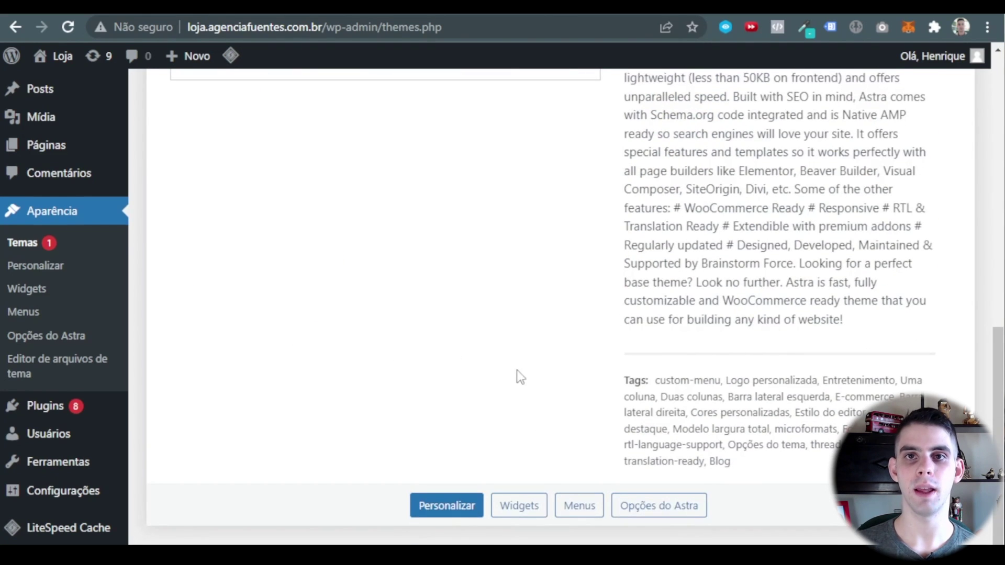
scroll(514, 423, "up", 9)
left_click(777, 349)
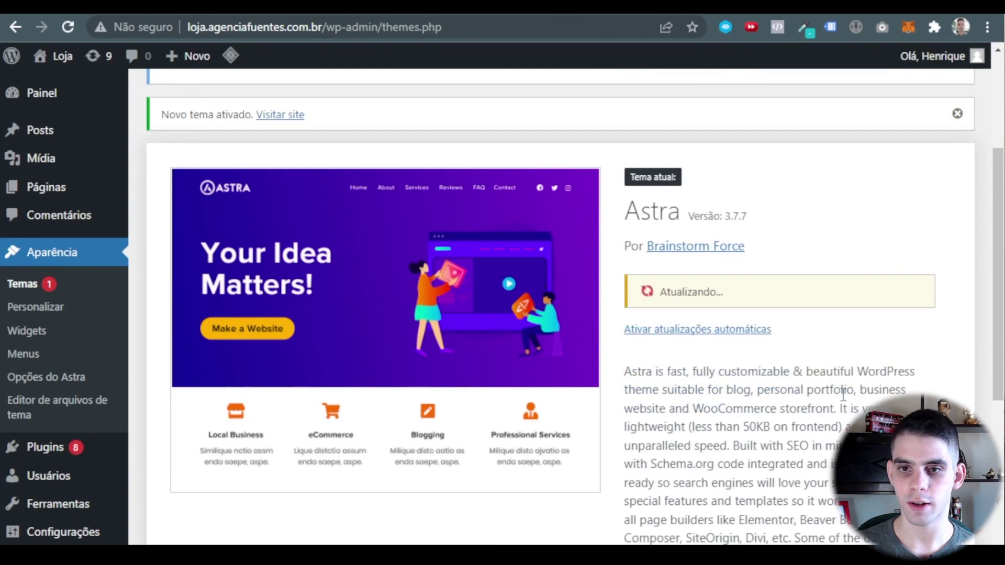
scroll(883, 340, "down", 6)
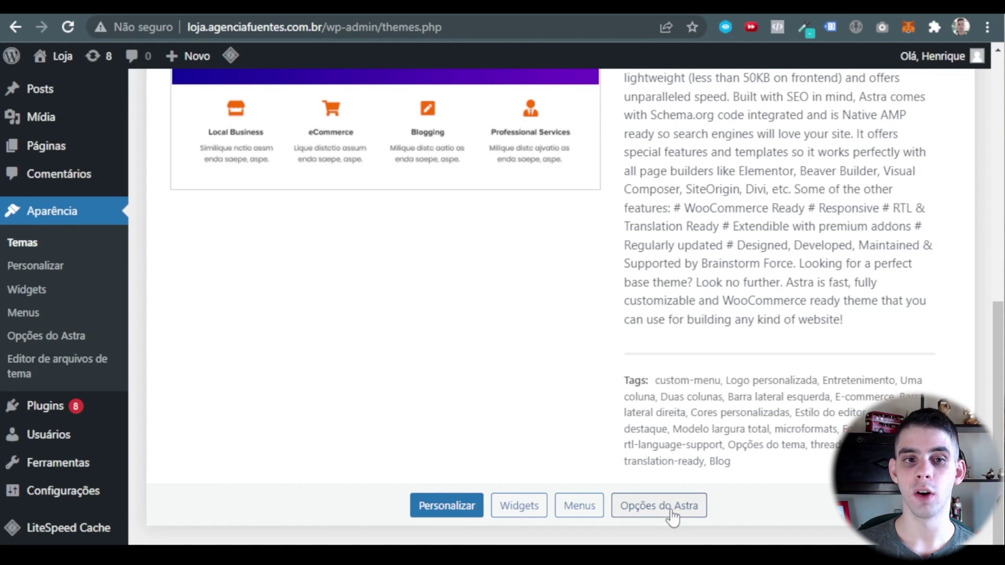
From Aparência > Opções do Astra, activate the Starter Templates import plugin.
left_click(64, 340)
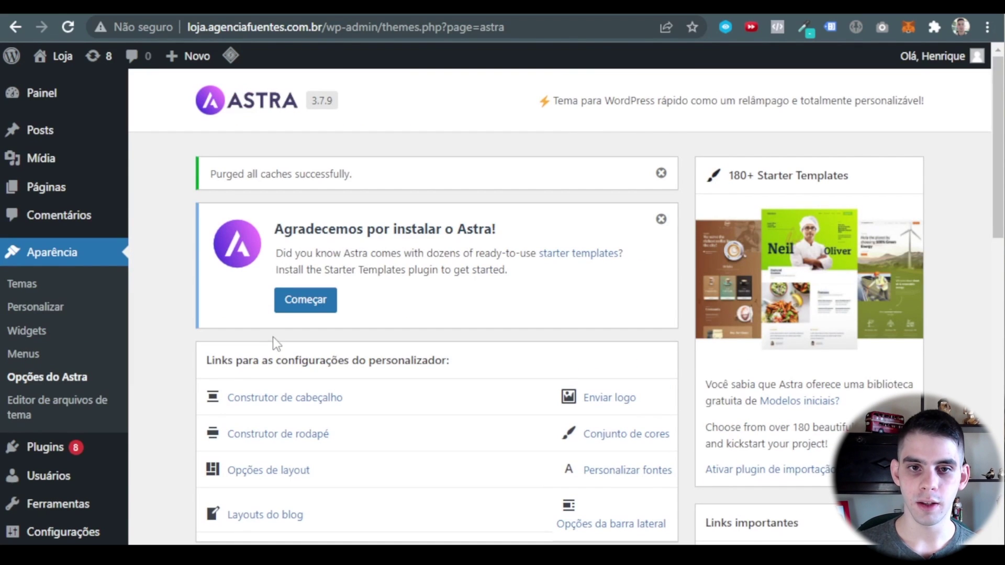
scroll(734, 223, "down", 2)
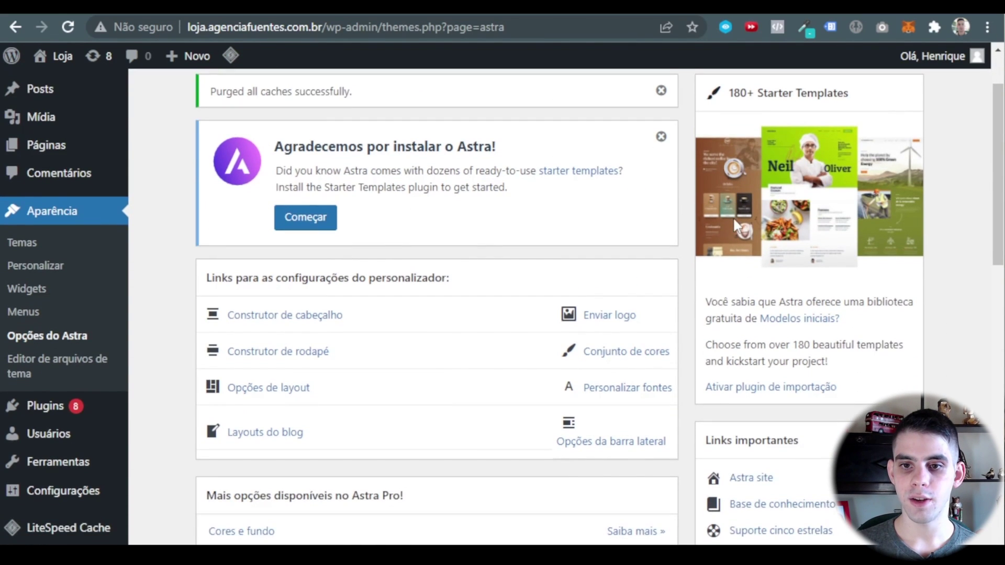
scroll(771, 287, "up", 2)
scroll(760, 139, "down", 2)
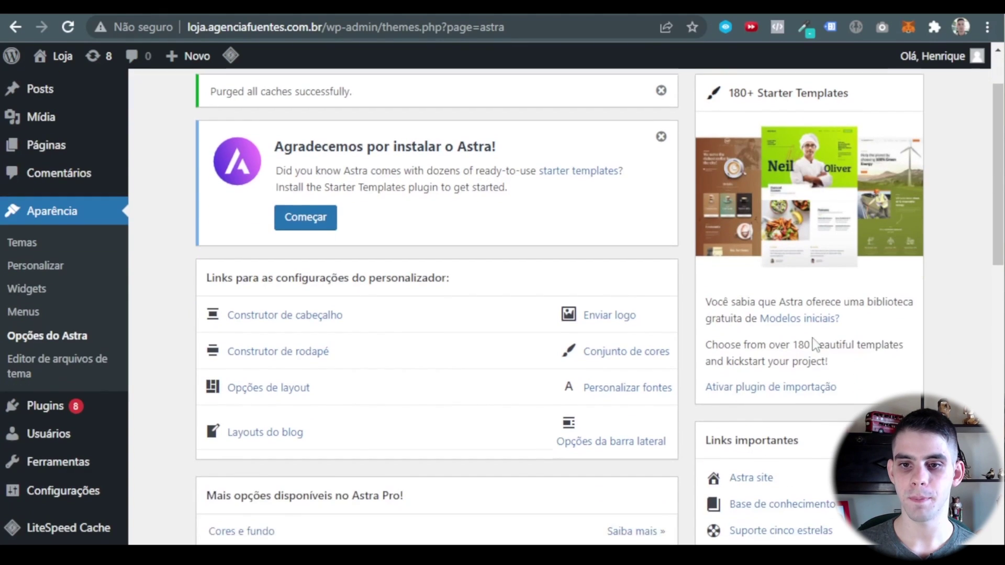
left_click(765, 390)
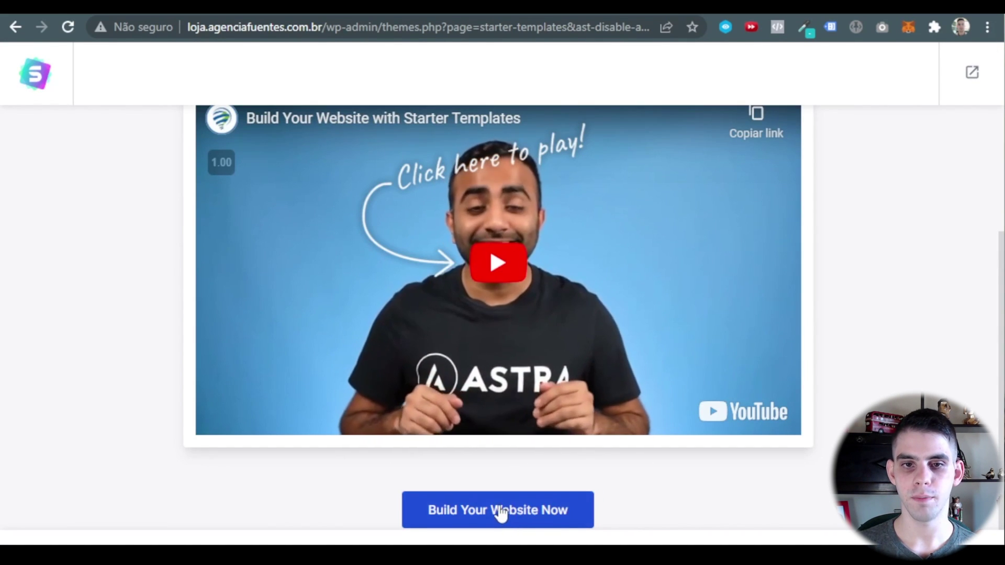
Start 'Build Your Website Now' and pick Elementor as the page builder.
left_click(498, 509)
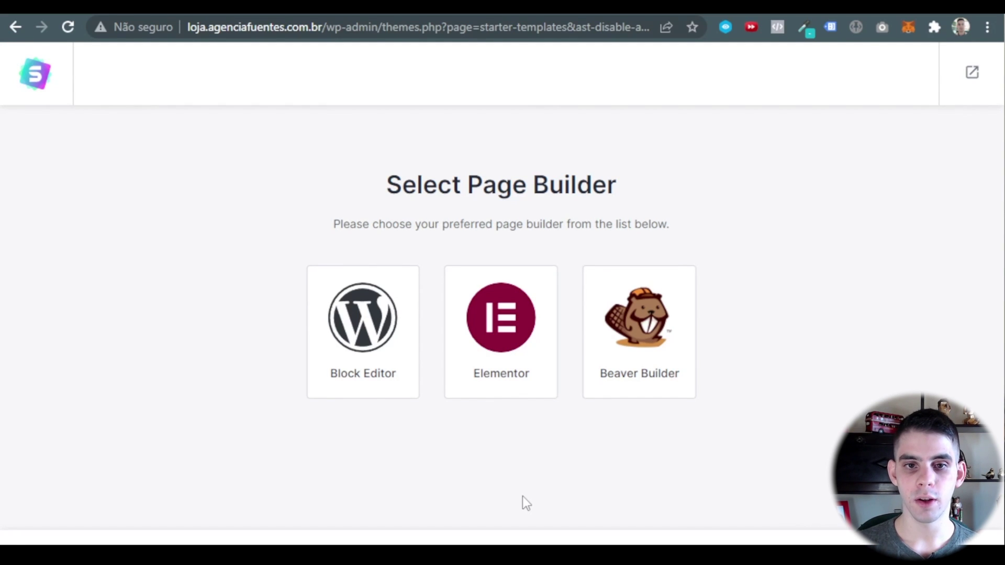
left_click(502, 353)
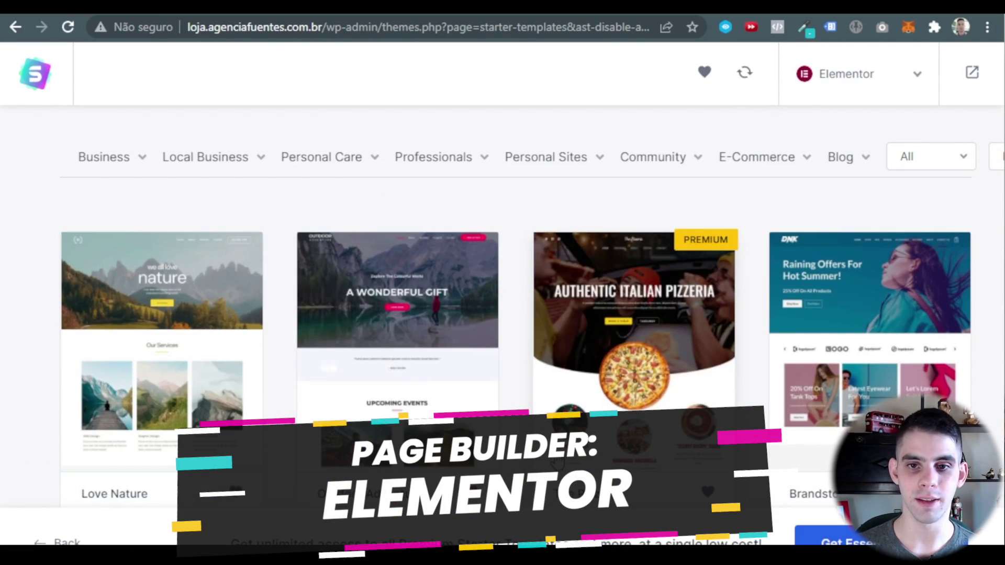
Search the Starter Templates for 'ecommerce' and browse store designs like Organic Store and Plant Shop.
scroll(579, 332, "down", 8)
scroll(601, 325, "up", 12)
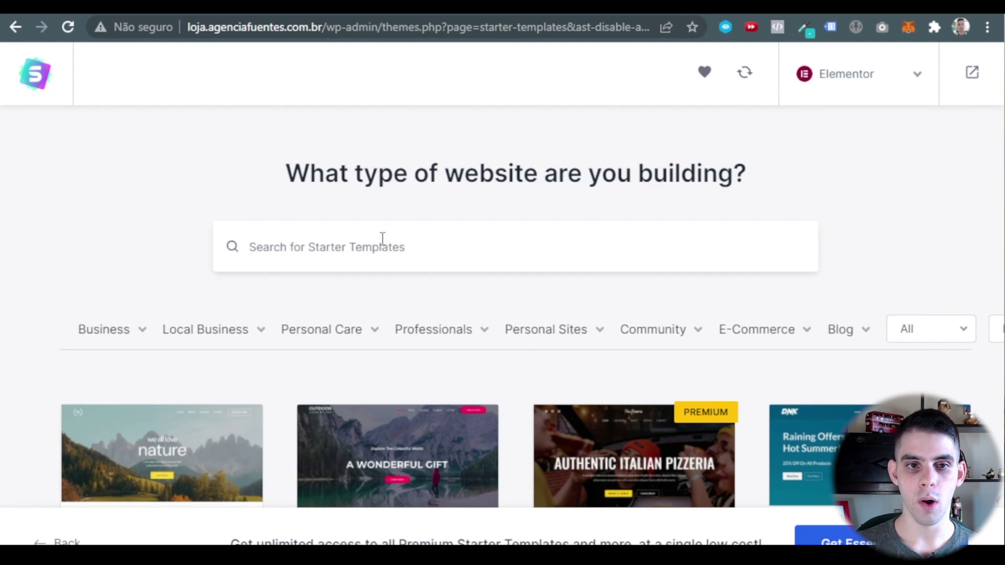
mouse_move(158, 340)
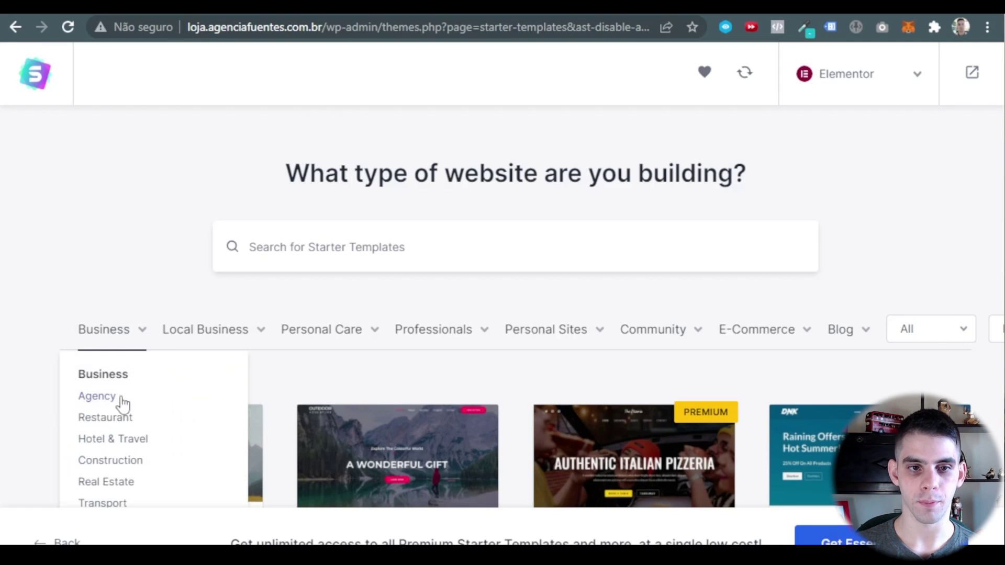
scroll(117, 444, "down", 4)
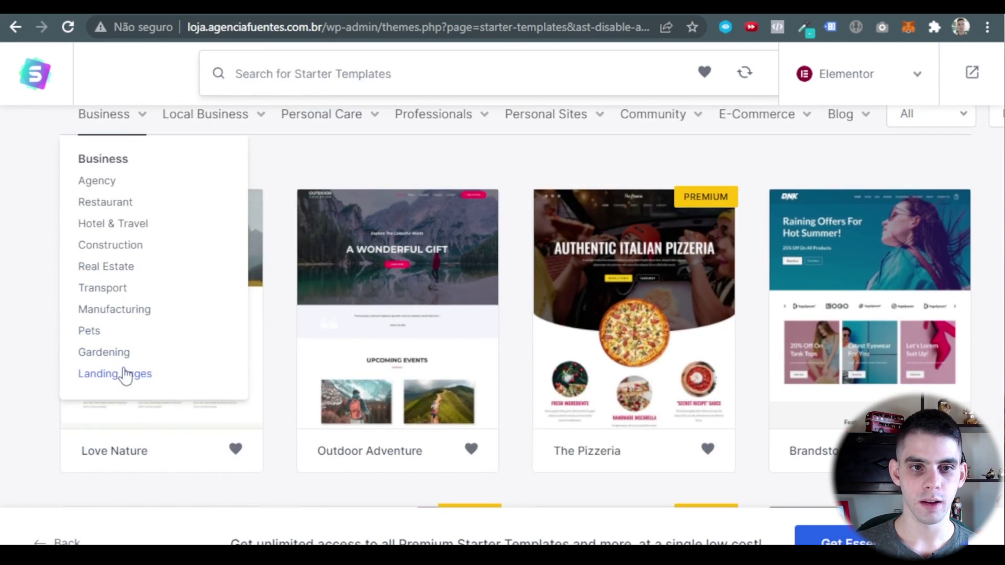
scroll(111, 221, "up", 4)
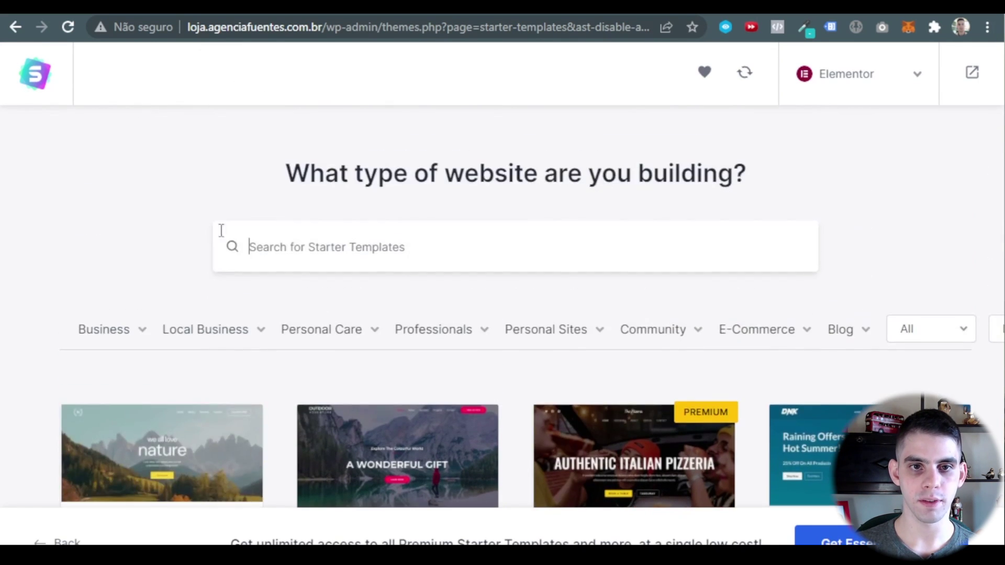
type("ecommerce")
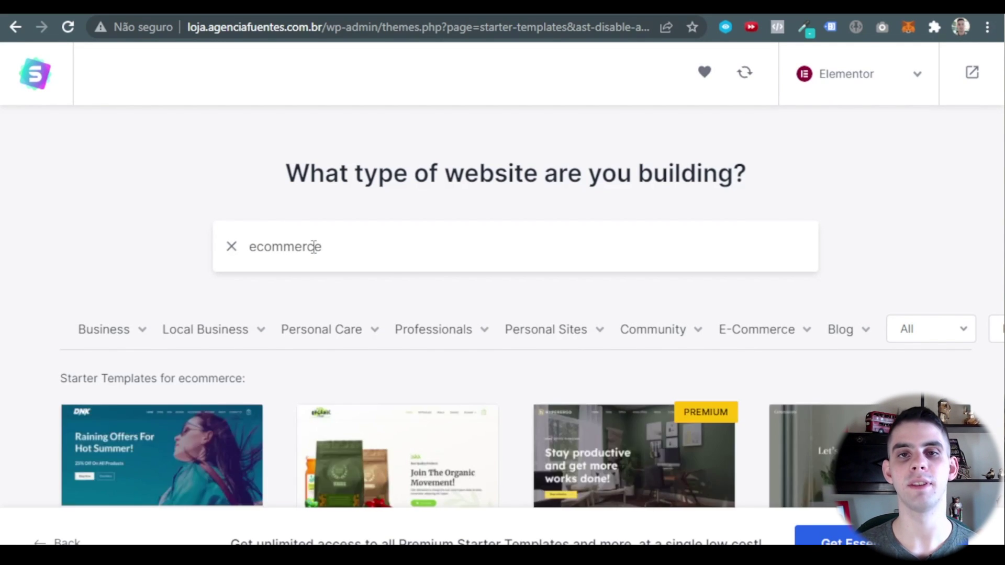
scroll(314, 247, "down", 4)
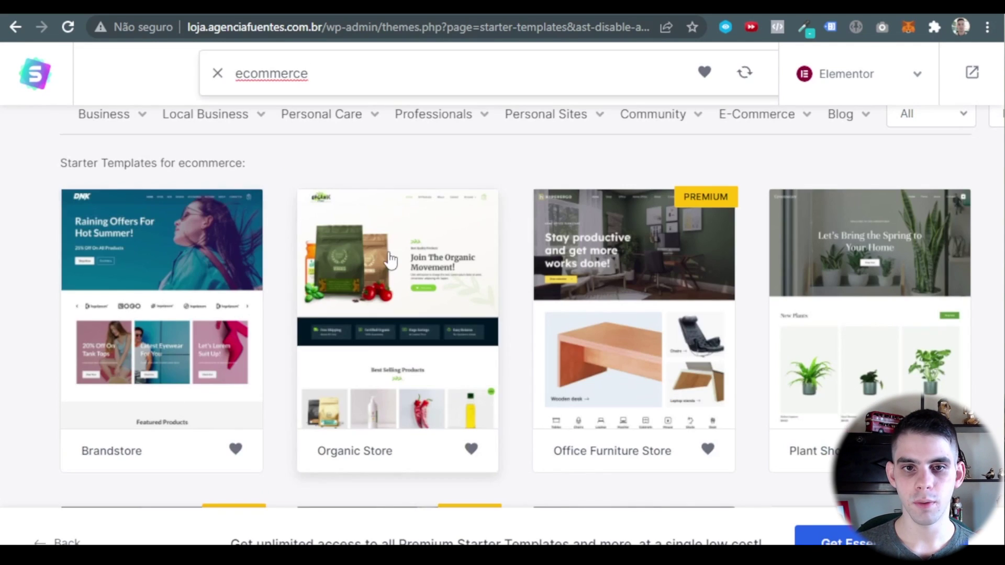
scroll(743, 265, "down", 2)
scroll(744, 264, "down", 3)
scroll(283, 307, "up", 8)
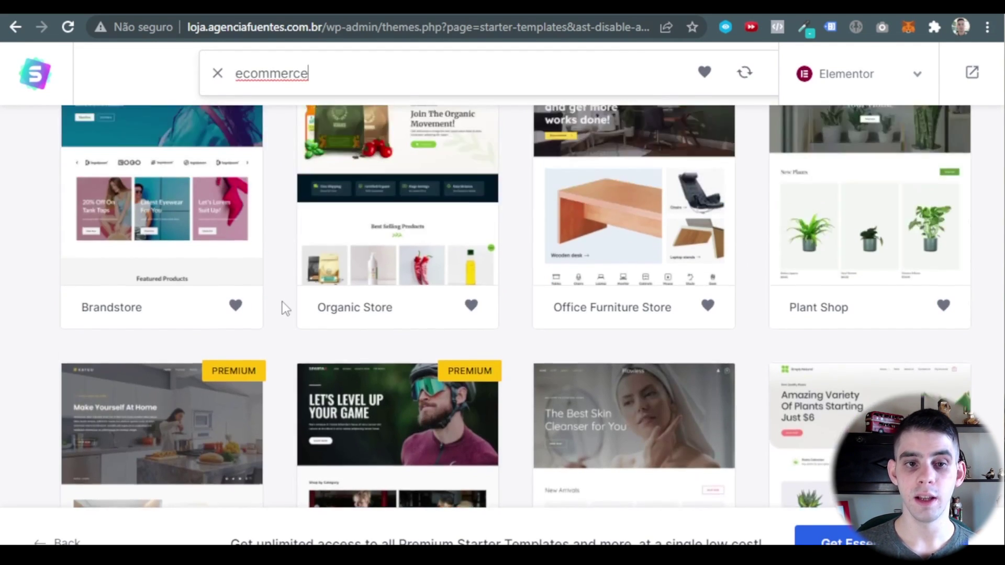
scroll(289, 331, "down", 4)
mouse_move(205, 114)
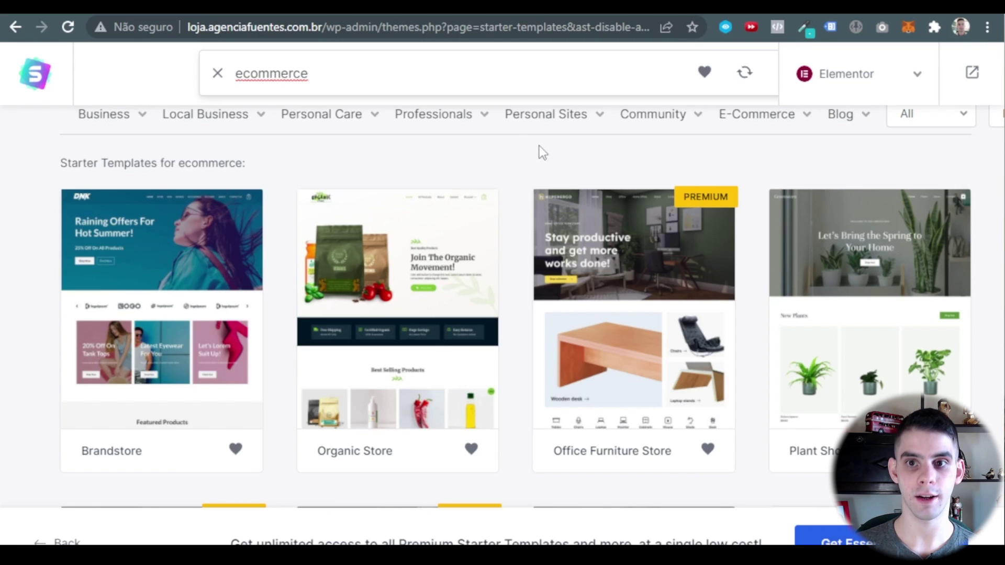
scroll(863, 288, "down", 2)
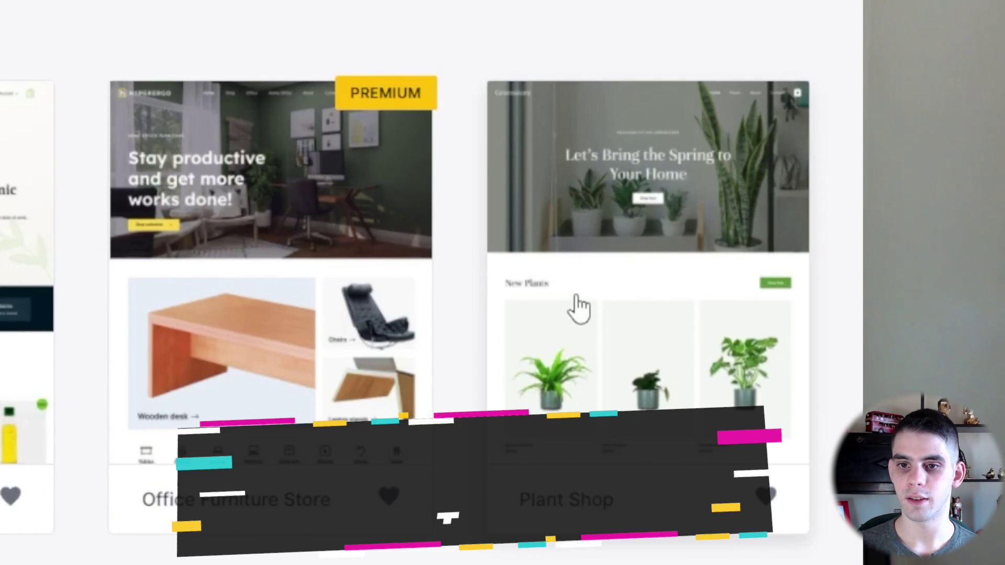
Select the Plant Shop template and scroll its homepage preview from the hero to the footer and back.
left_click(633, 309)
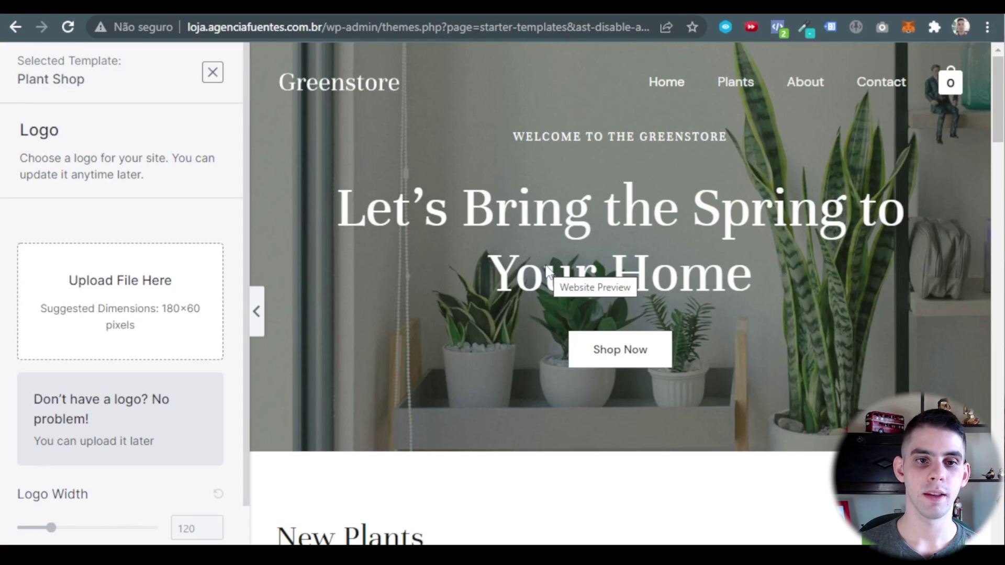
scroll(101, 252, "down", 3)
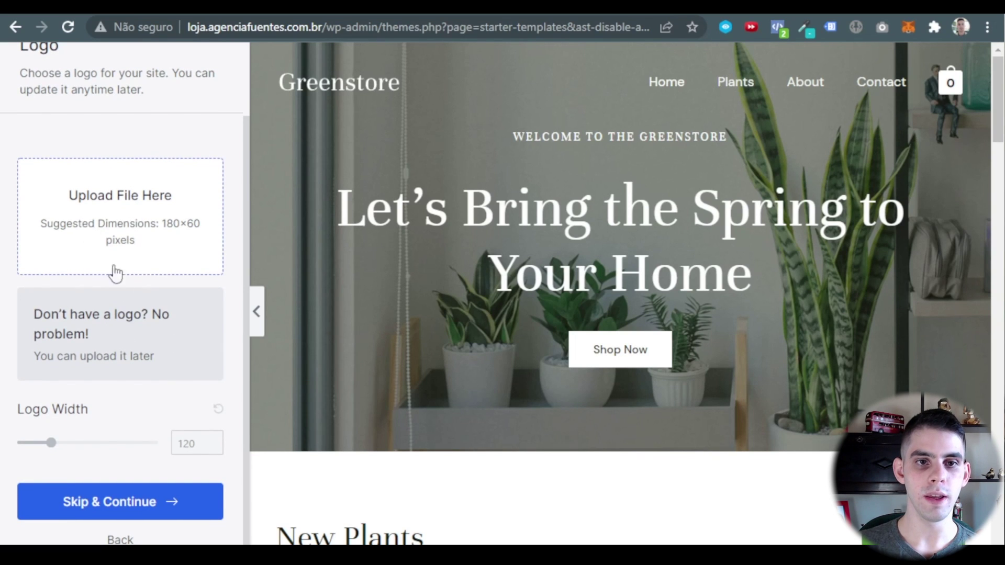
scroll(143, 418, "up", 3)
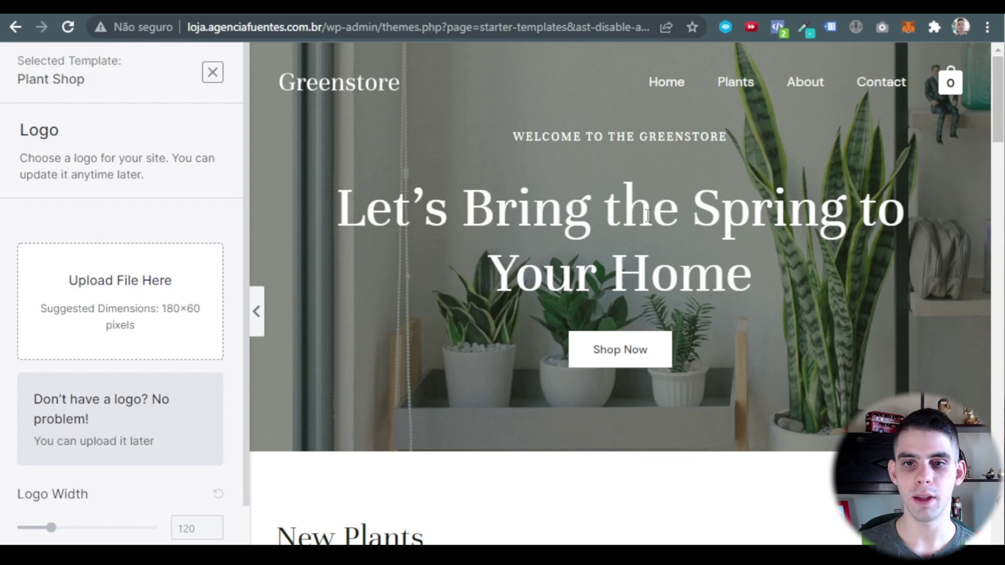
scroll(637, 188, "down", 9)
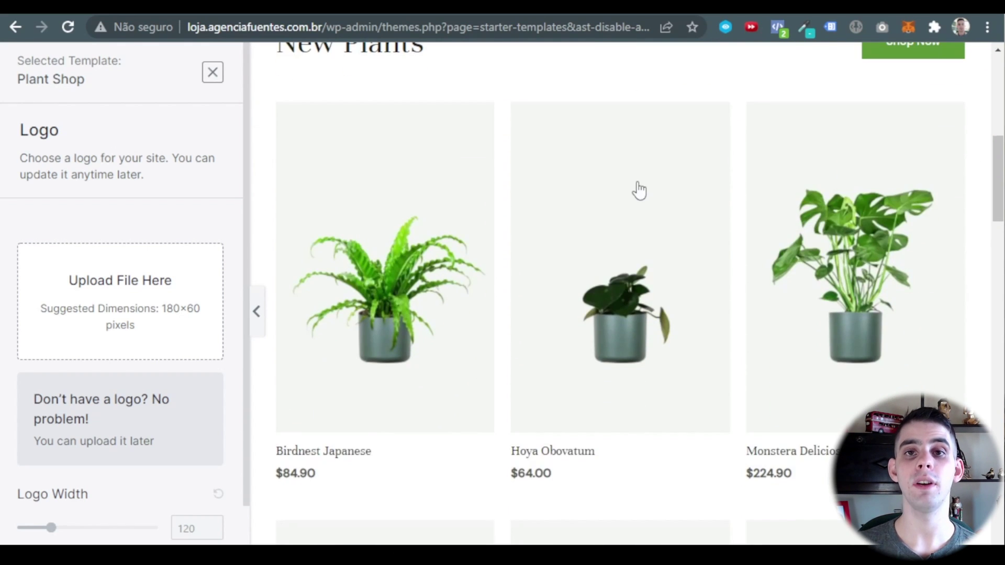
scroll(638, 189, "down", 3)
scroll(638, 190, "down", 6)
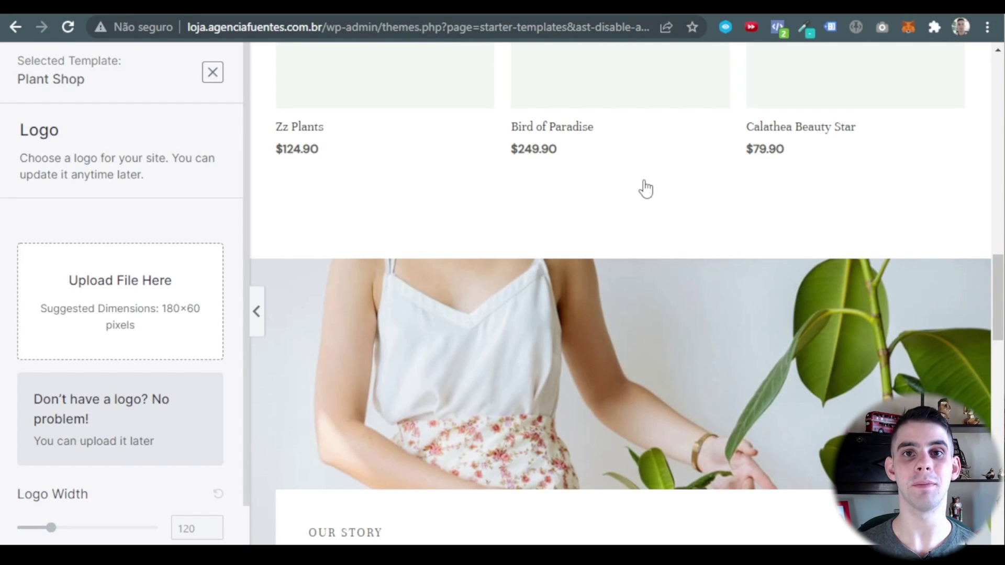
scroll(645, 188, "down", 15)
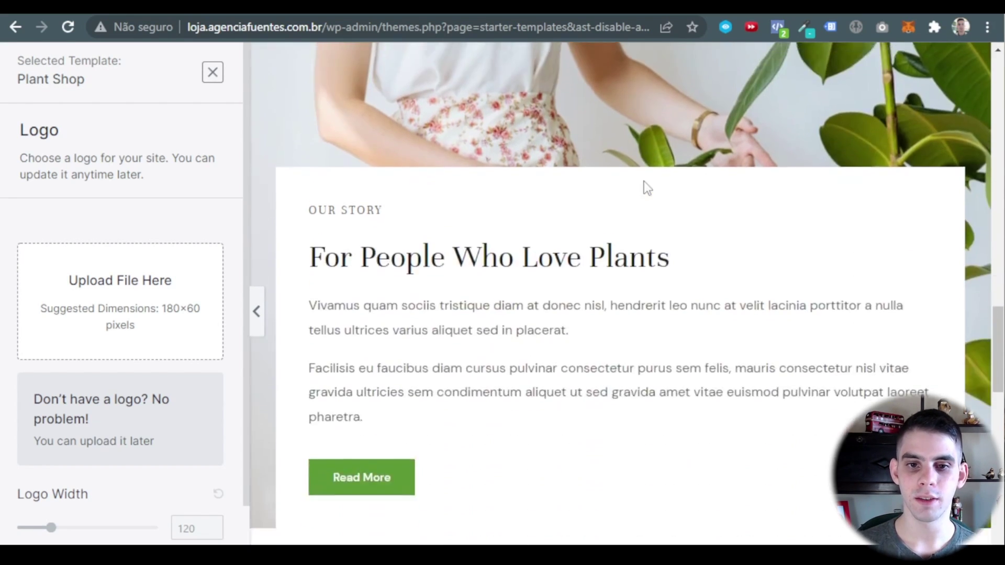
scroll(647, 186, "down", 5)
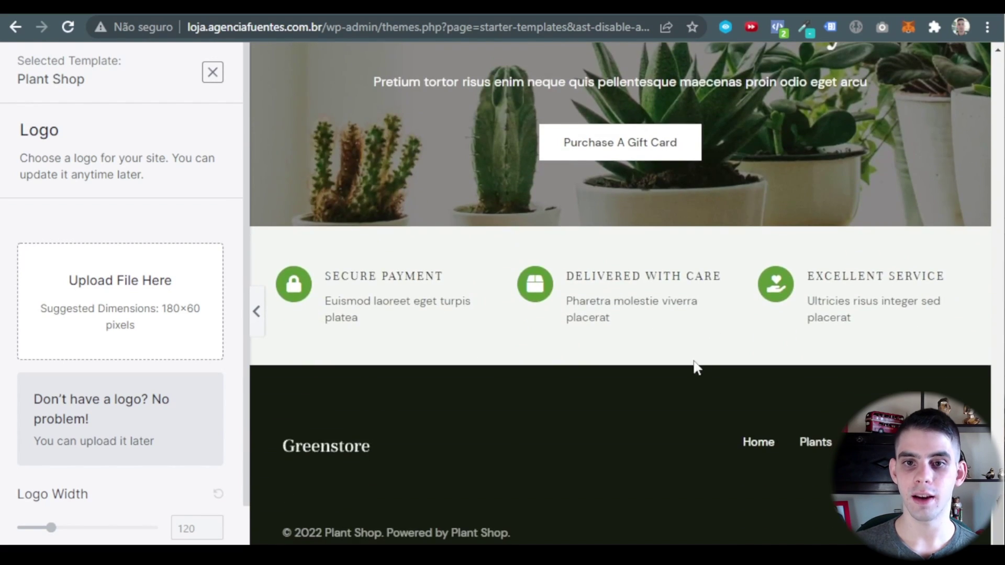
scroll(696, 361, "up", 12)
scroll(697, 317, "up", 6)
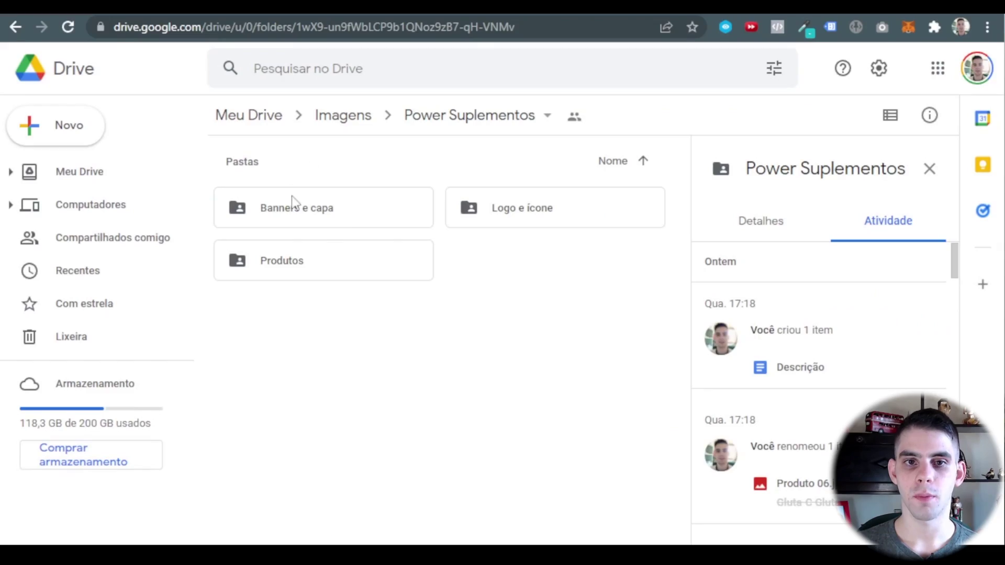
Open the Logo e ícone folder and download logo-power-suplementos.png with Fazer download.
left_click(326, 215)
left_click(514, 211)
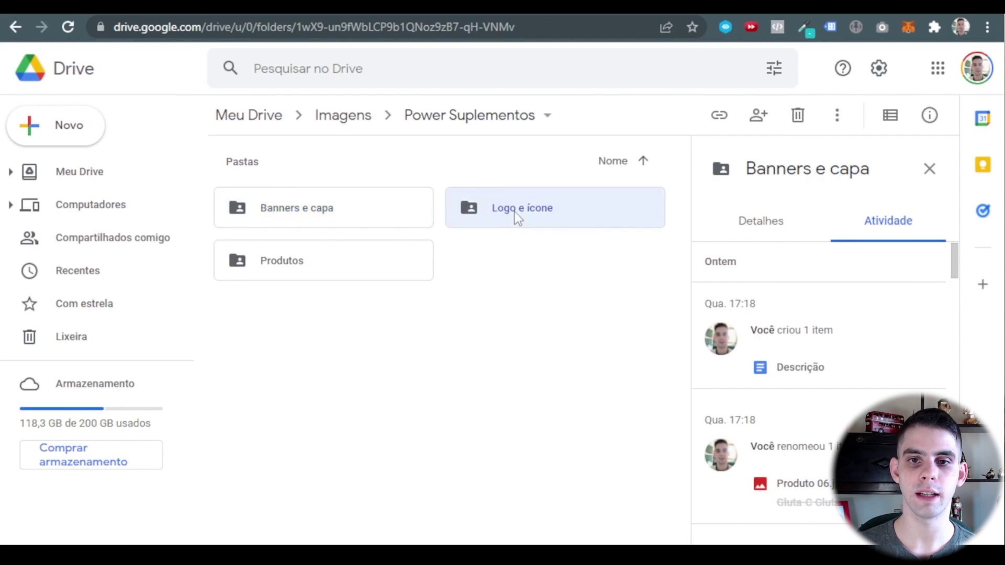
left_click(311, 276)
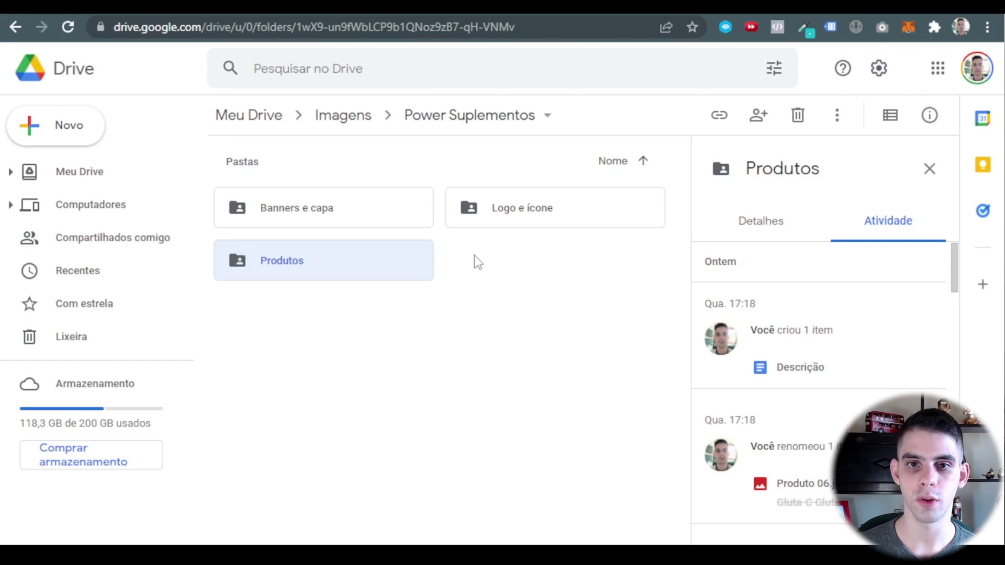
double_click(546, 214)
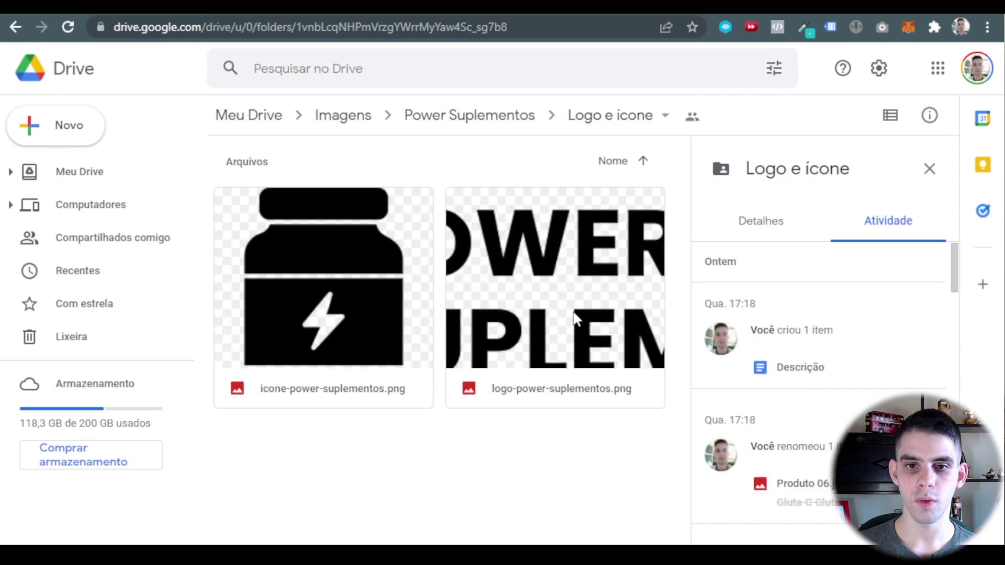
right_click(572, 253)
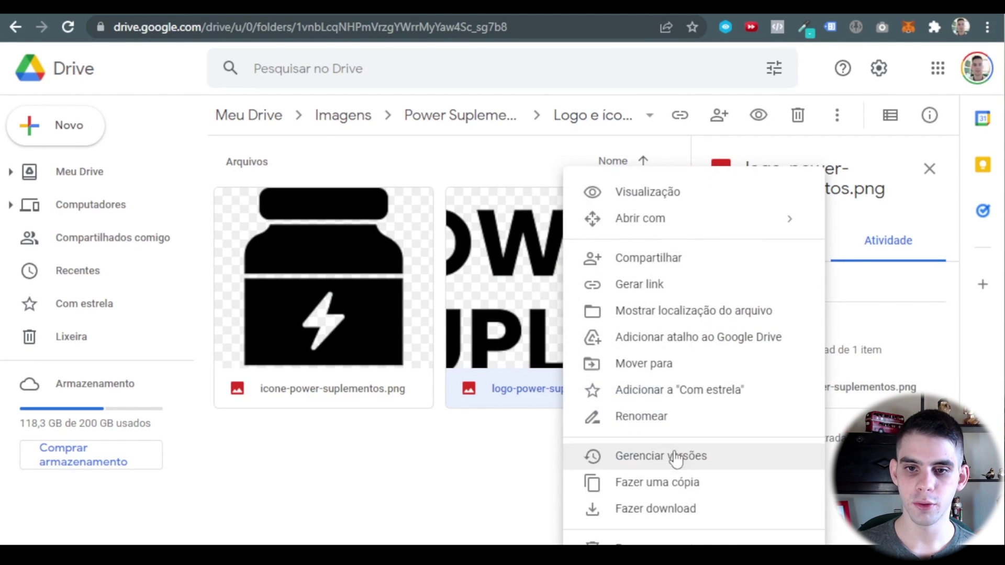
left_click(660, 505)
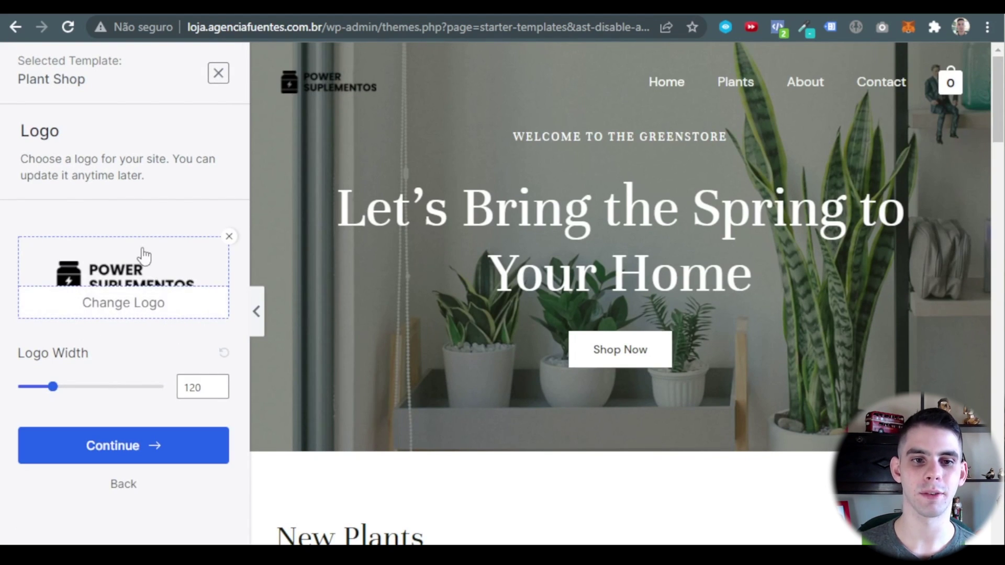
Accept the Power Suplementos logo and apply the orange colour palette.
left_click(173, 451)
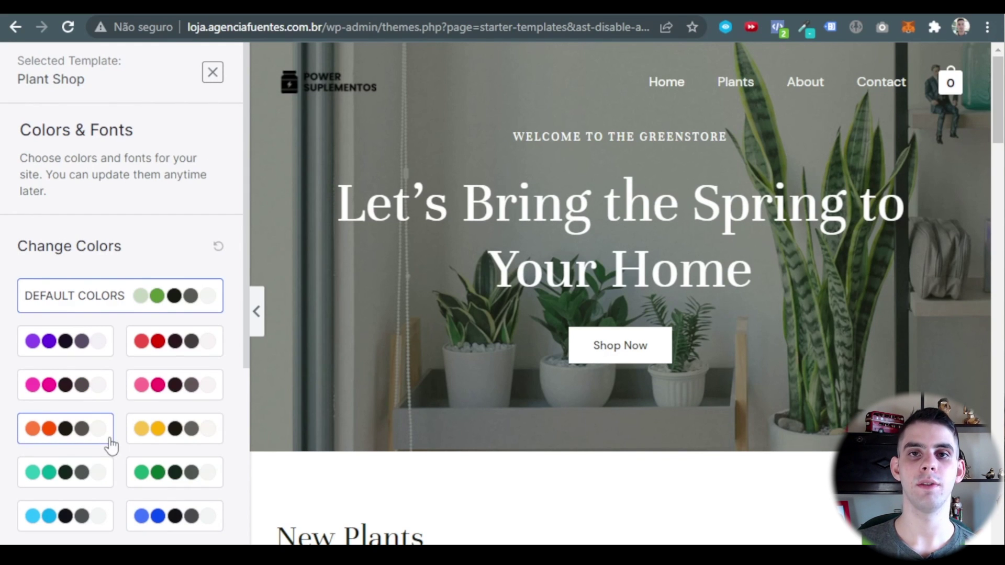
left_click(67, 442)
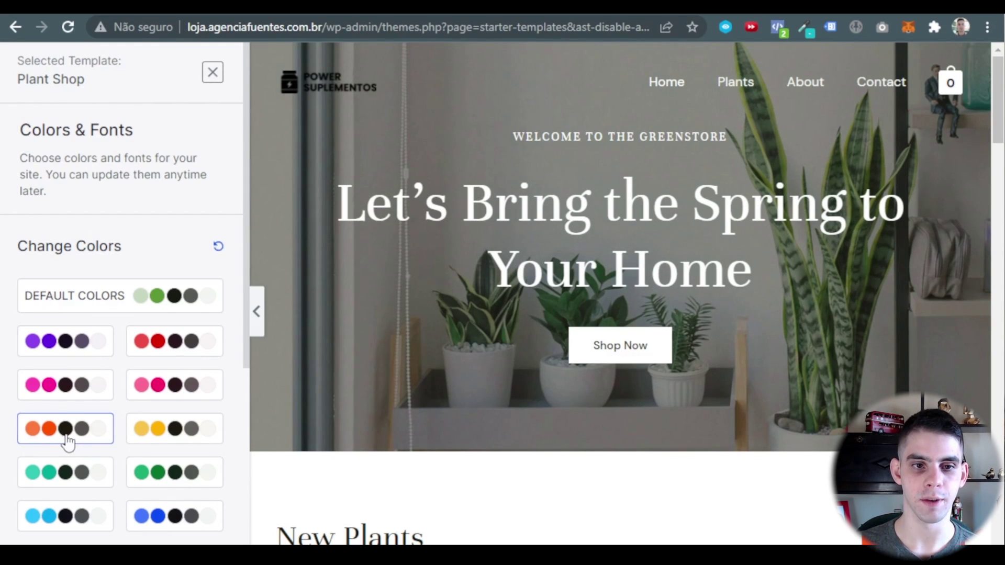
scroll(809, 329, "down", 8)
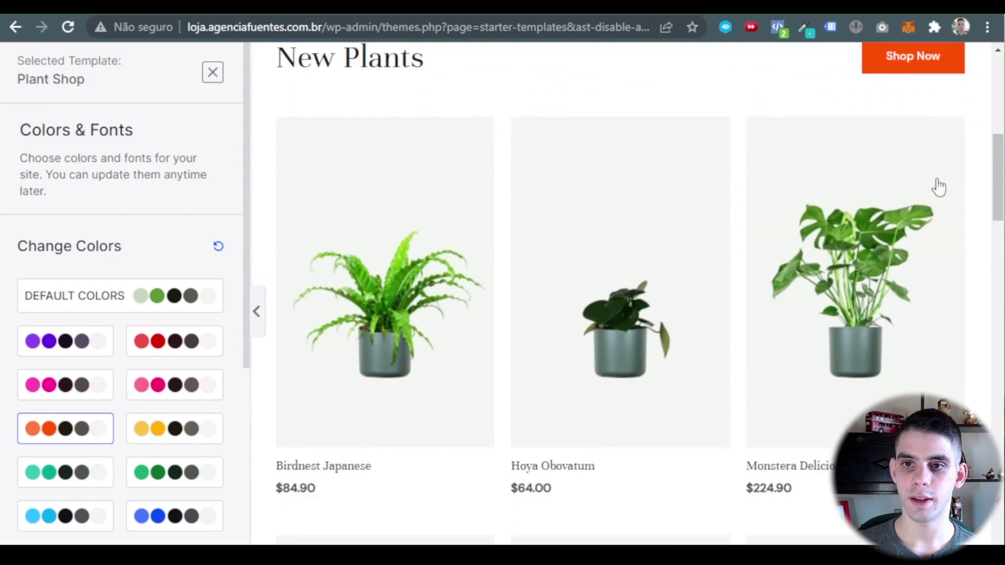
Switch the site fonts to Poppins / Lato and continue towards import.
scroll(937, 186, "down", 15)
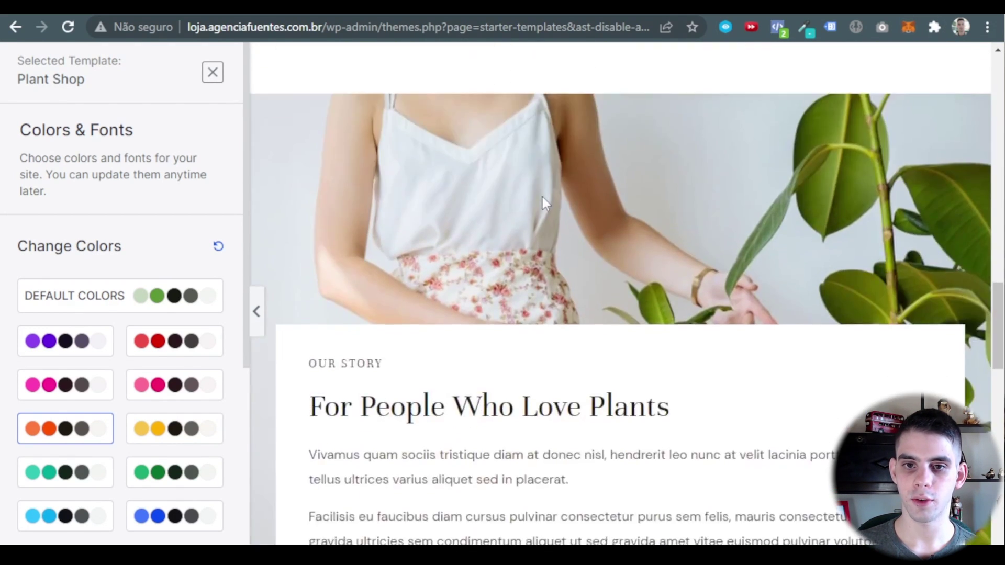
scroll(542, 197, "down", 10)
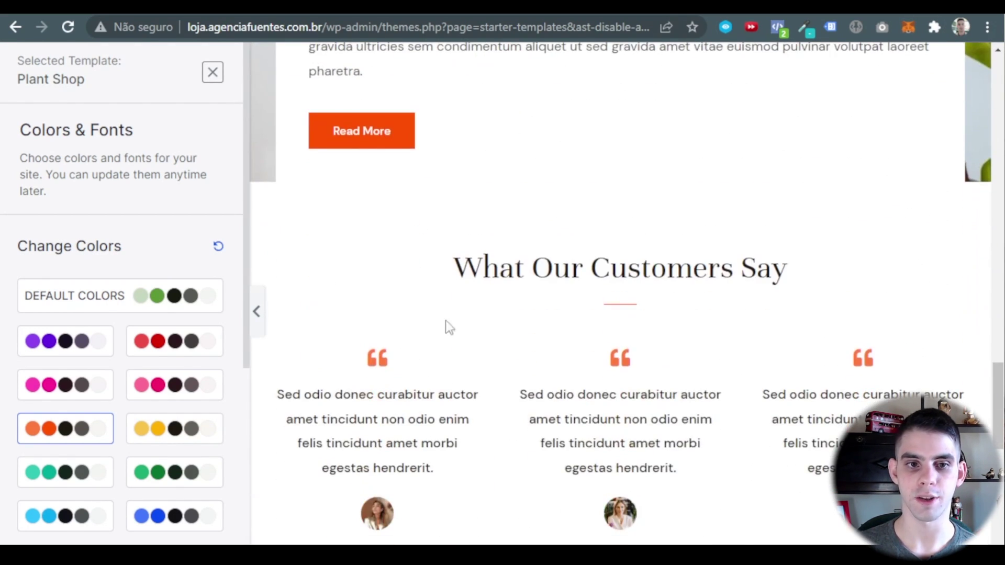
scroll(79, 232, "down", 5)
scroll(81, 330, "down", 2)
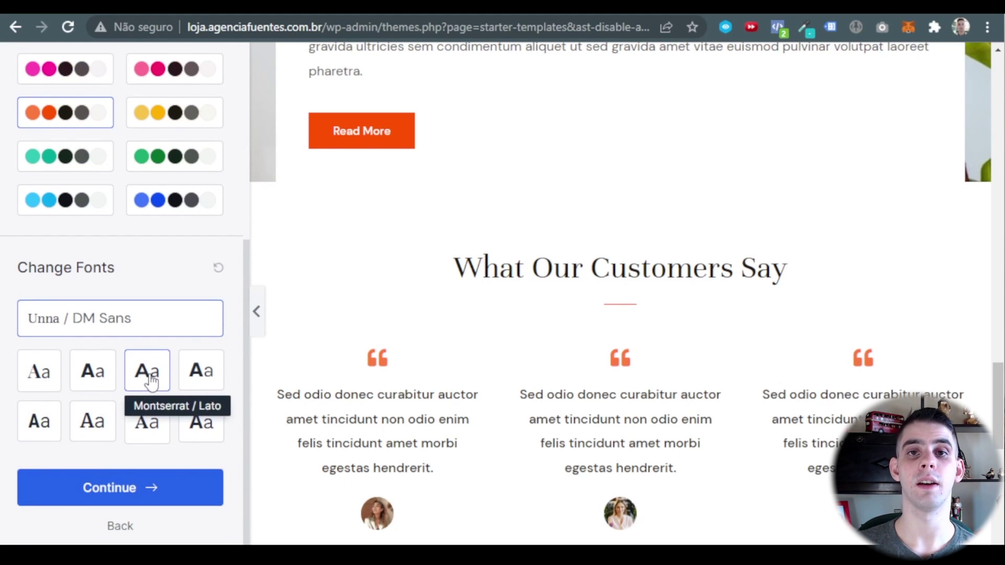
left_click(90, 370)
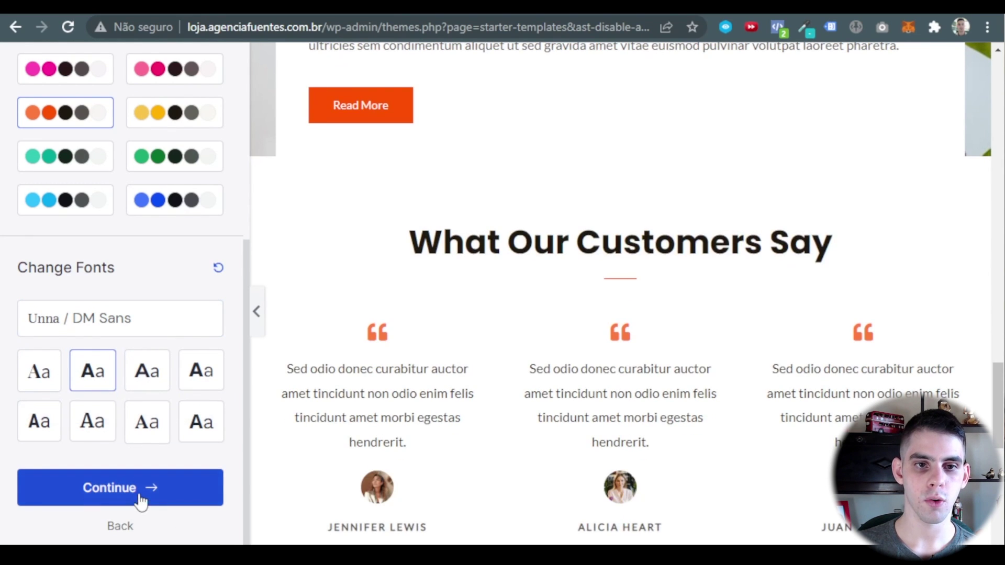
left_click(141, 500)
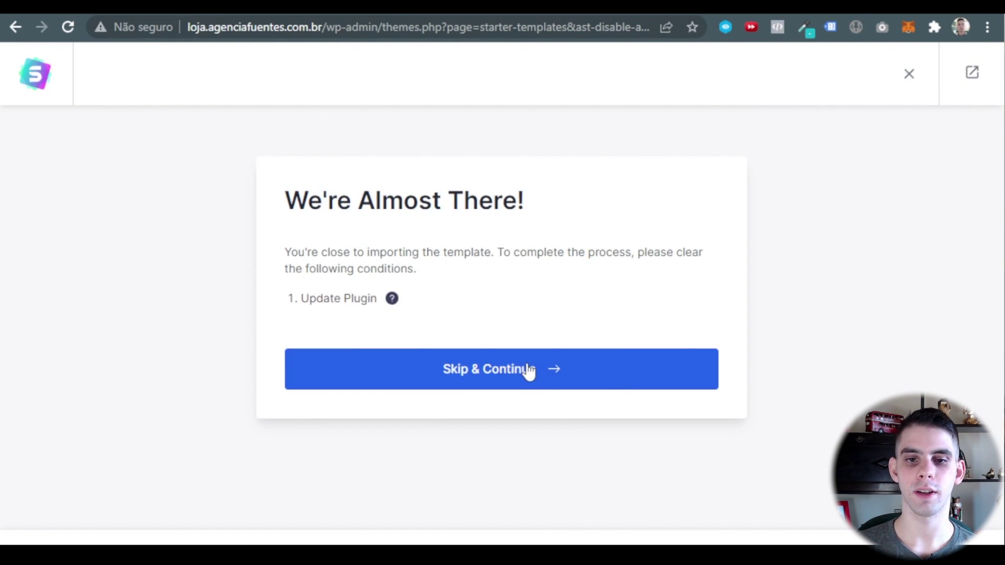
Skip the plugin update notice, autofill the first name and set experience level to Expert.
left_click(594, 384)
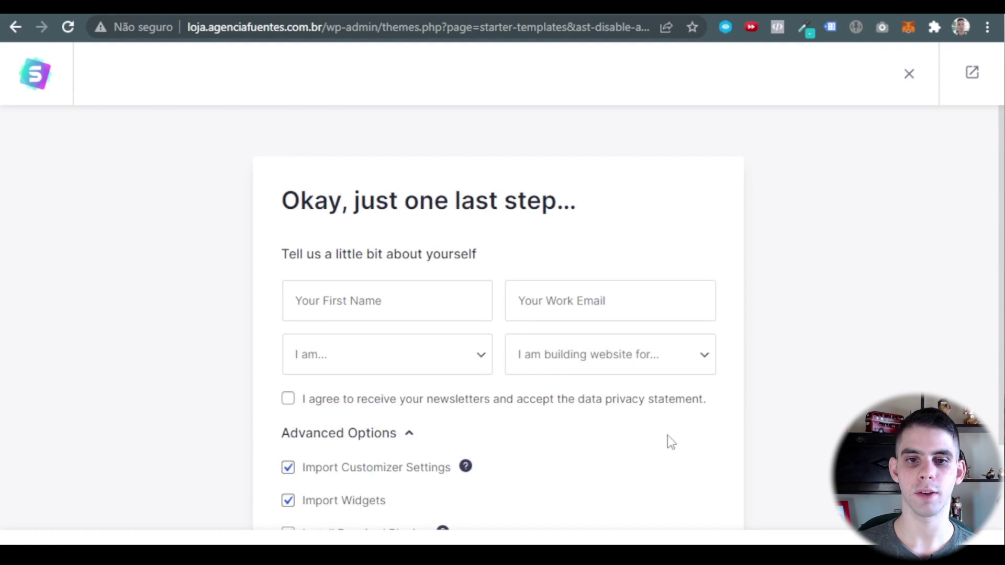
left_click(408, 305)
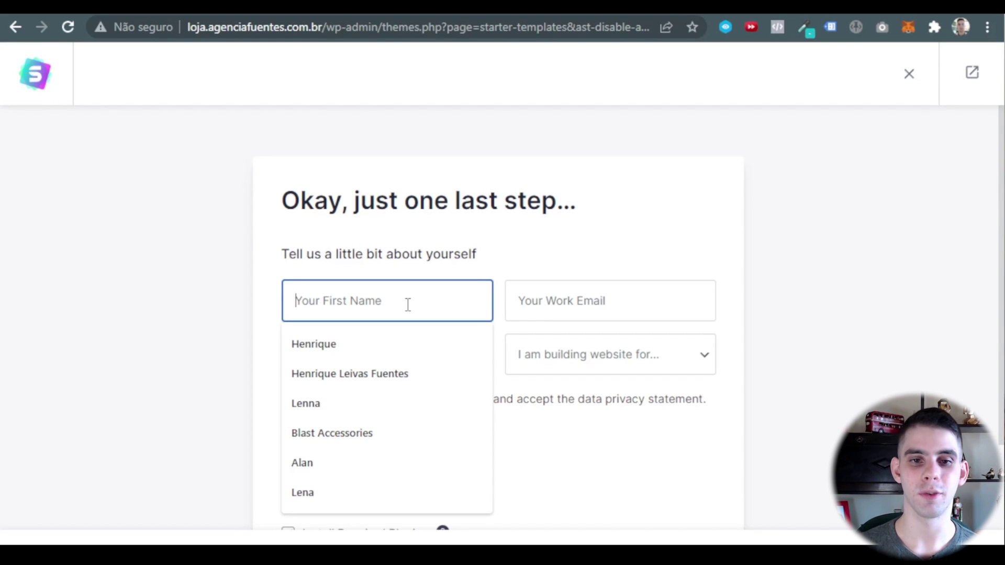
left_click(342, 343)
left_click(356, 370)
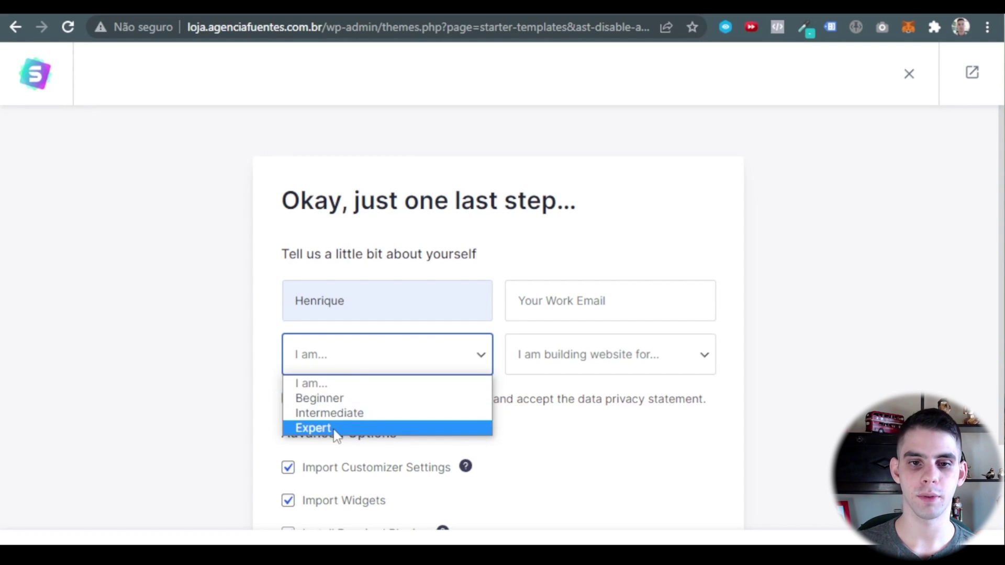
left_click(314, 428)
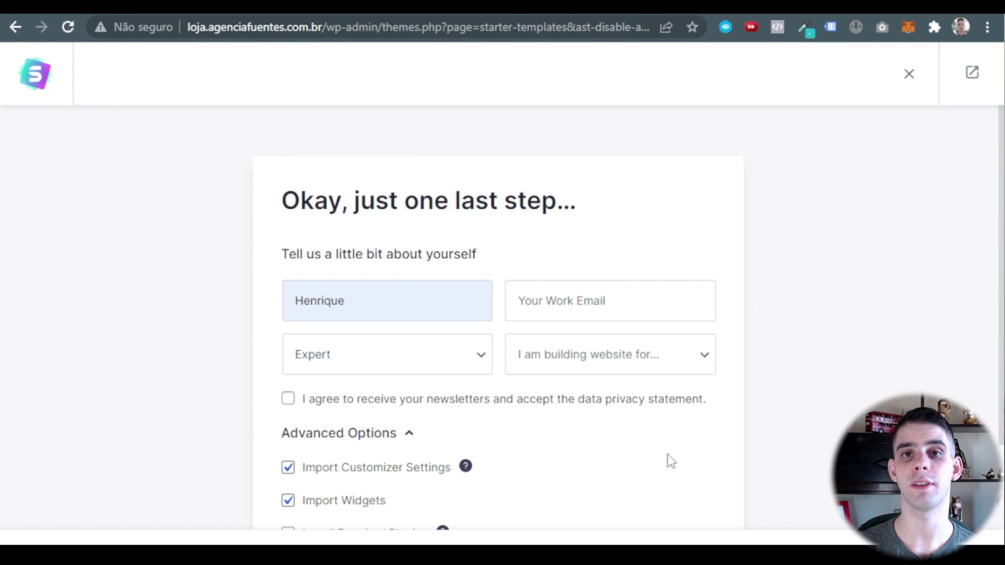
Autofill the work e-mail and mark the site as for Myself/My Company.
left_click(599, 309)
left_click(602, 344)
left_click(644, 360)
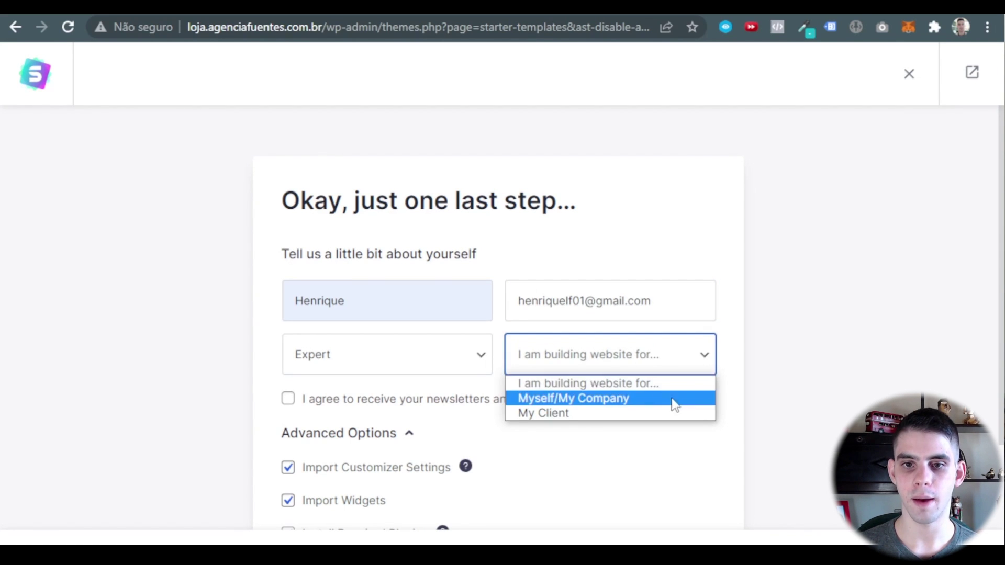
left_click(625, 402)
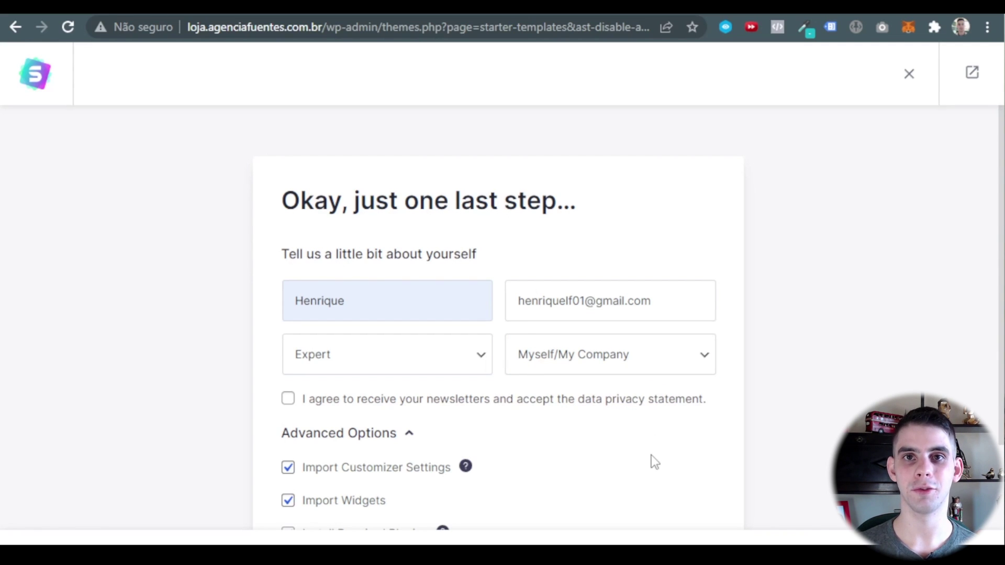
Tick and then untick the newsletter checkbox so it stays unticked.
scroll(651, 454, "down", 3)
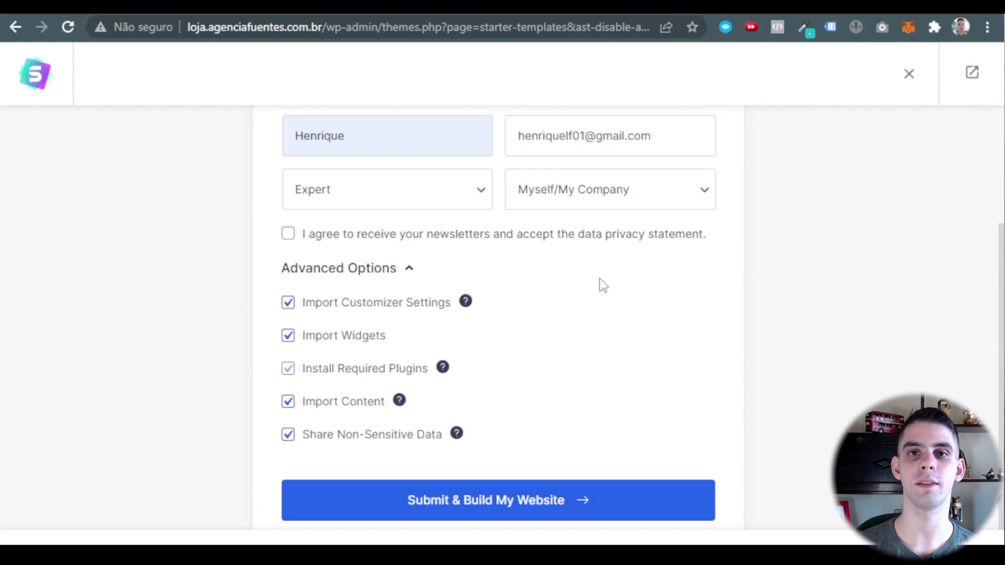
left_click(288, 233)
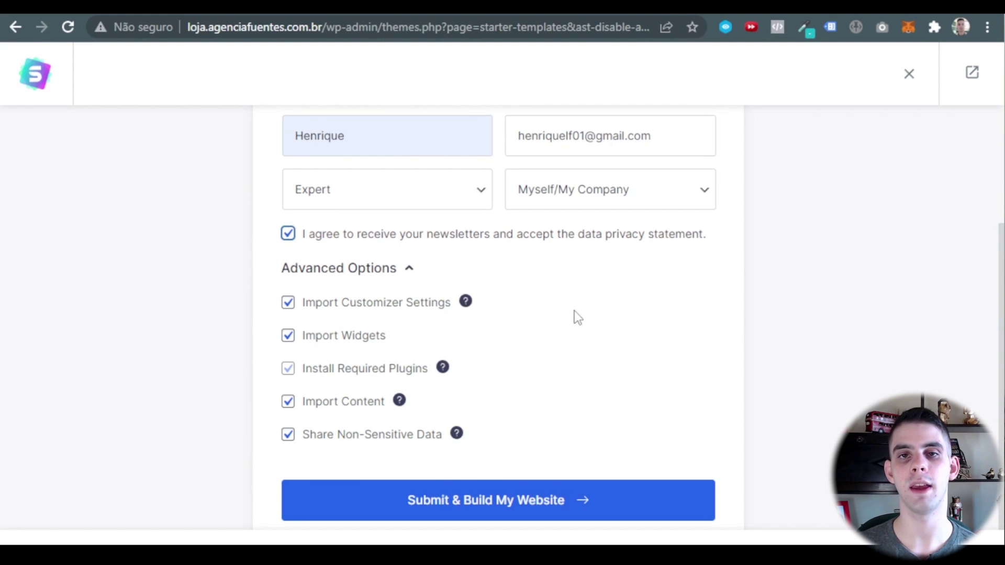
left_click(287, 233)
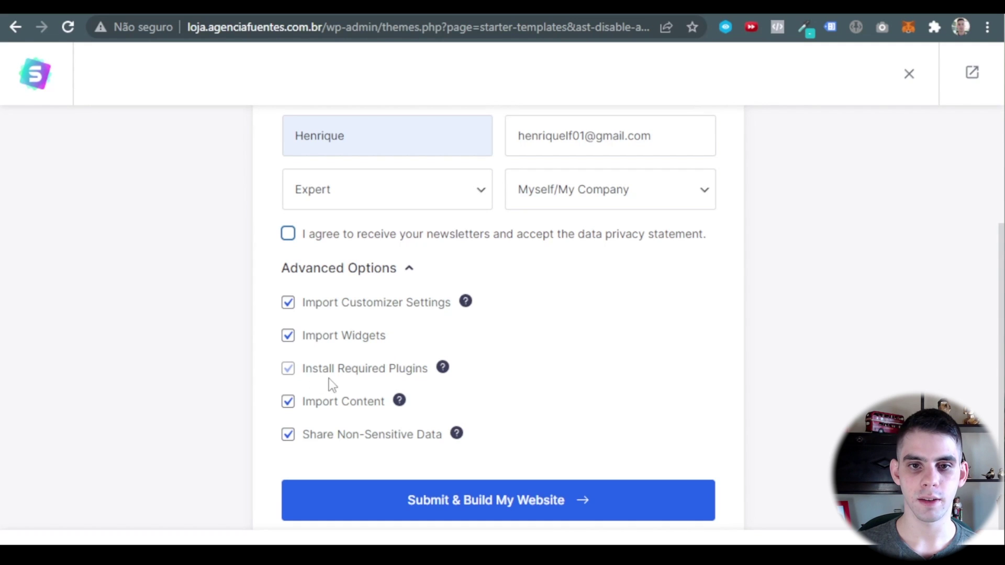
Translate the setup page into Portuguese from the browser's context menu.
scroll(329, 378, "down", 1)
right_click(635, 348)
left_click(718, 541)
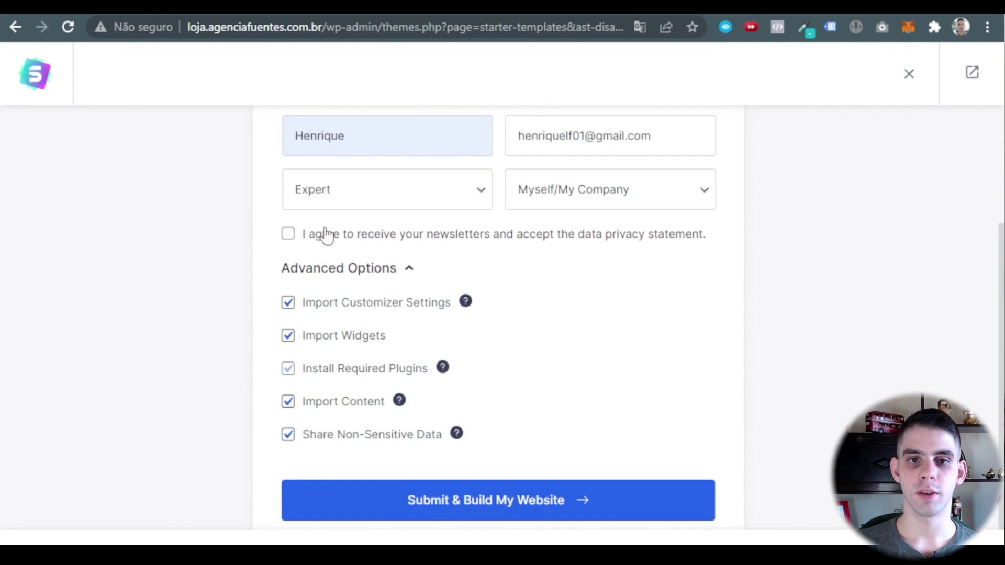
scroll(326, 235, "down", 1)
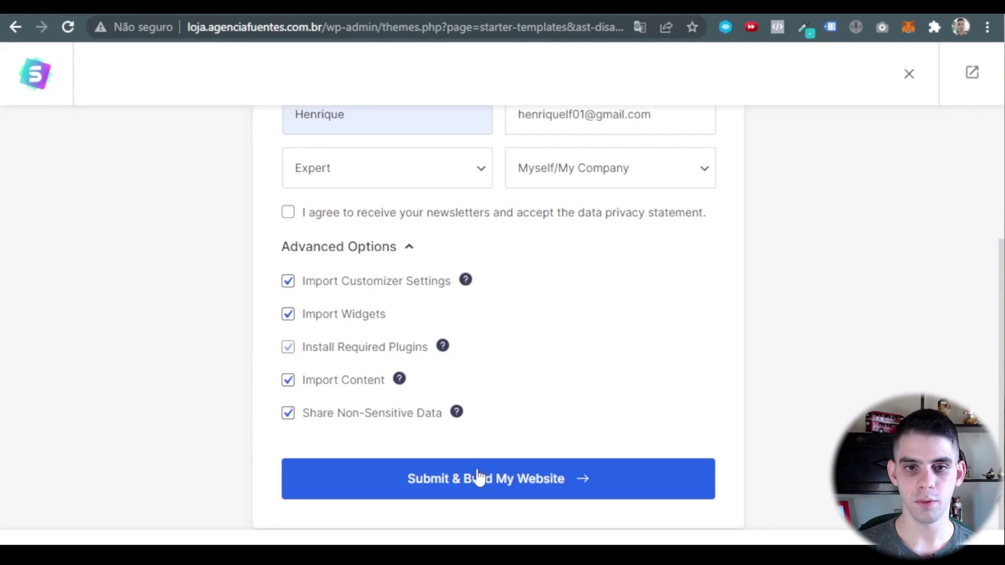
Submit & Build My Website, then play the welcome video on the Congratulations page.
left_click(564, 484)
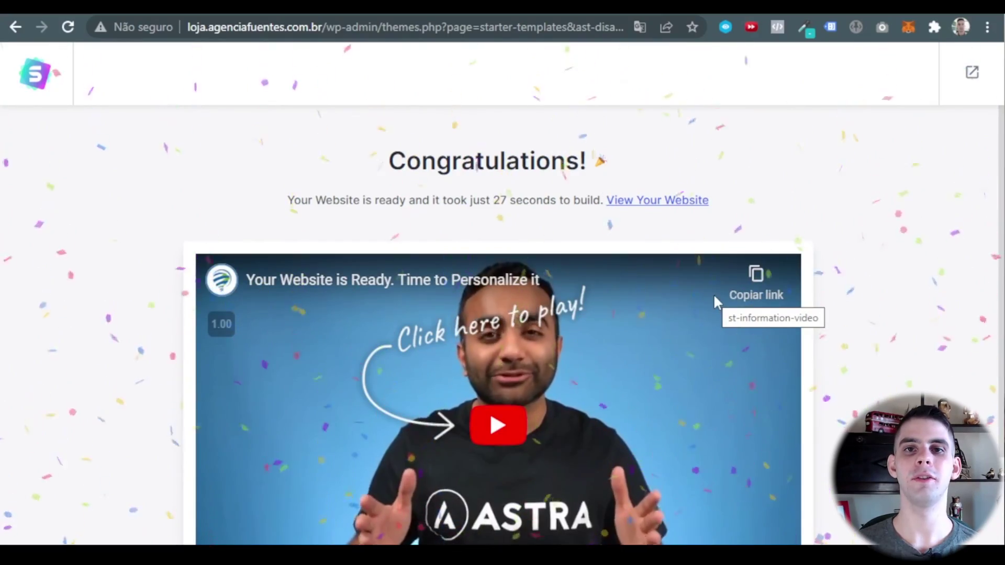
scroll(817, 215, "down", 3)
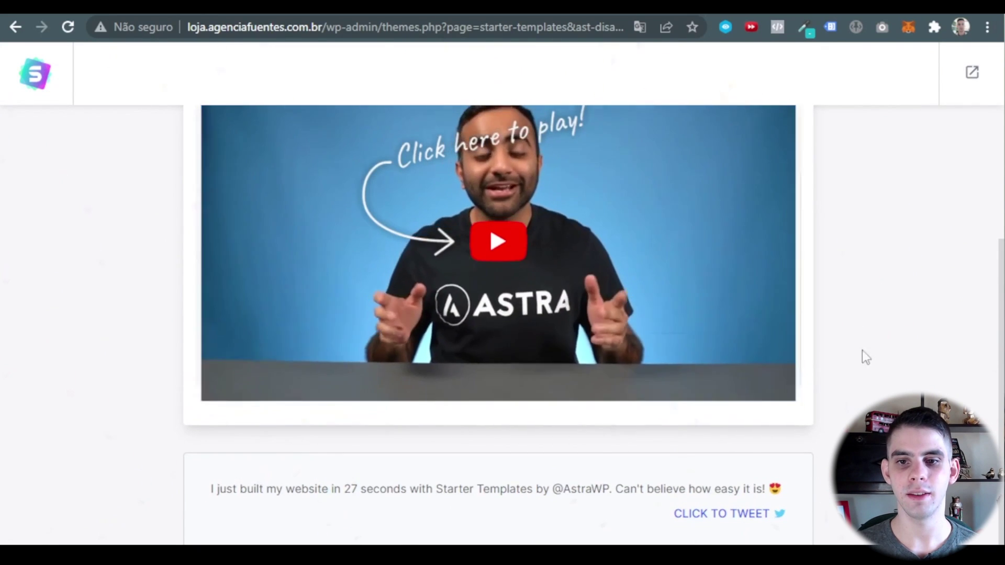
left_click(671, 395)
scroll(633, 416, "up", 3)
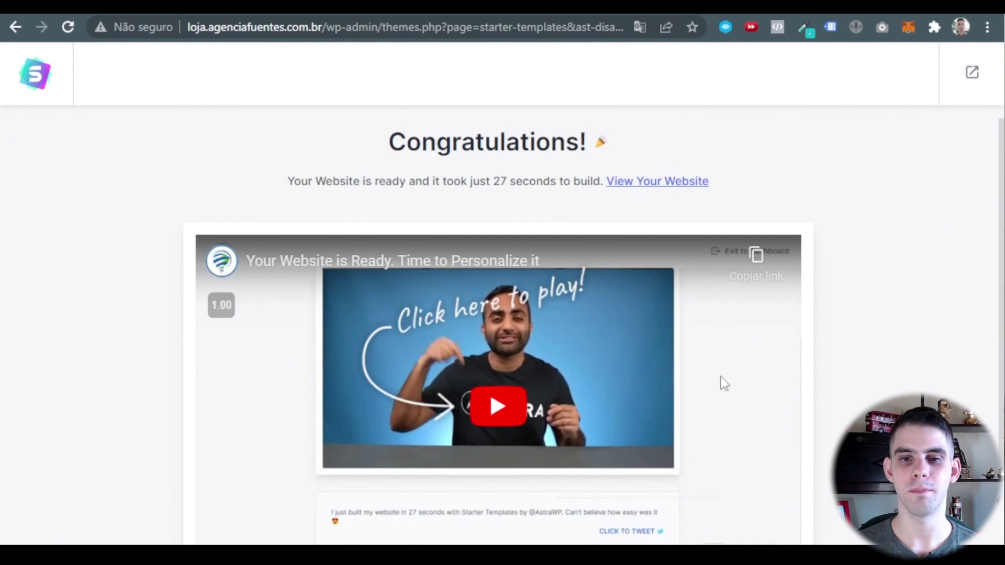
scroll(657, 309, "down", 3)
scroll(634, 245, "up", 3)
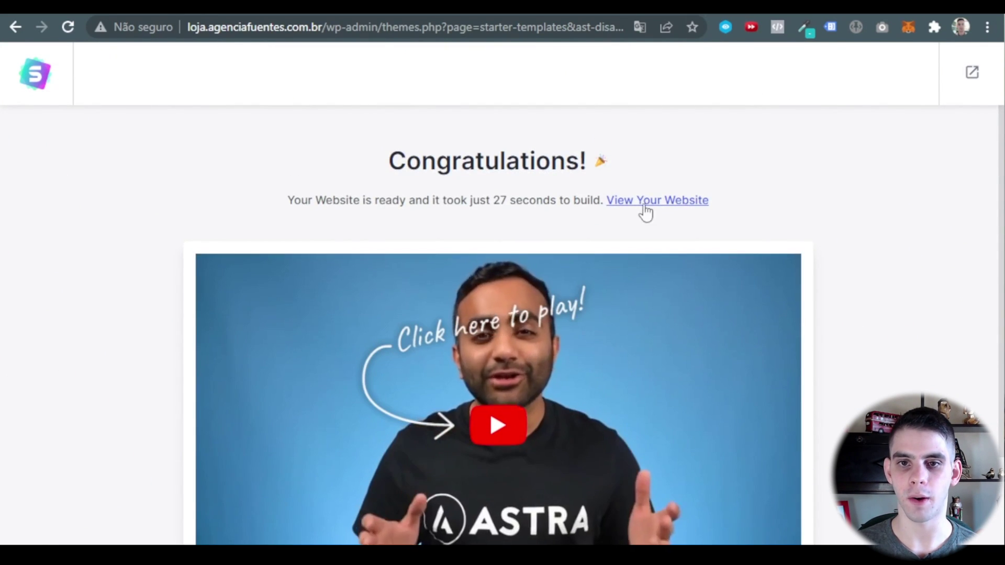
Open the finished Greenstore website and scroll through its homepage.
left_click(666, 201)
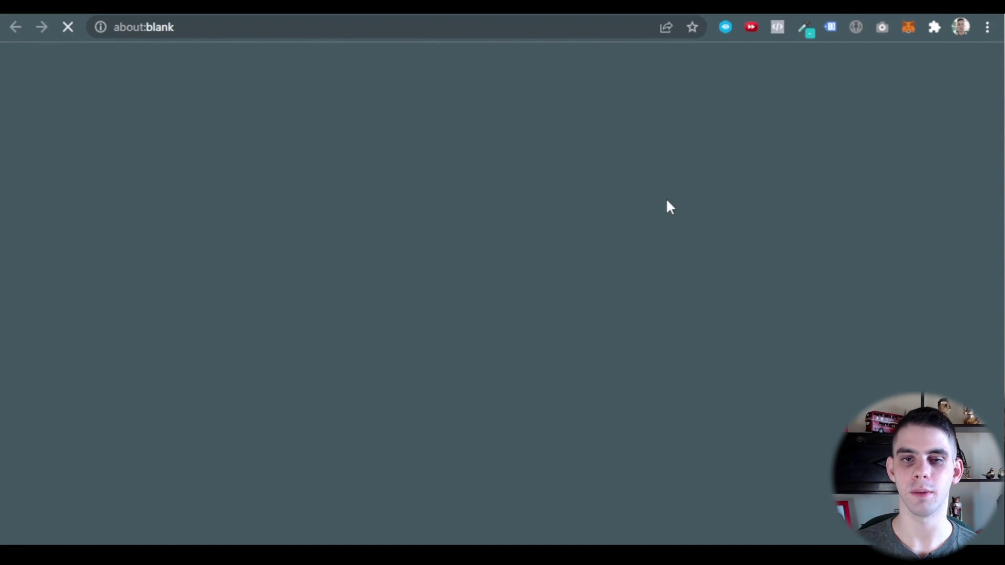
scroll(670, 199, "down", 4)
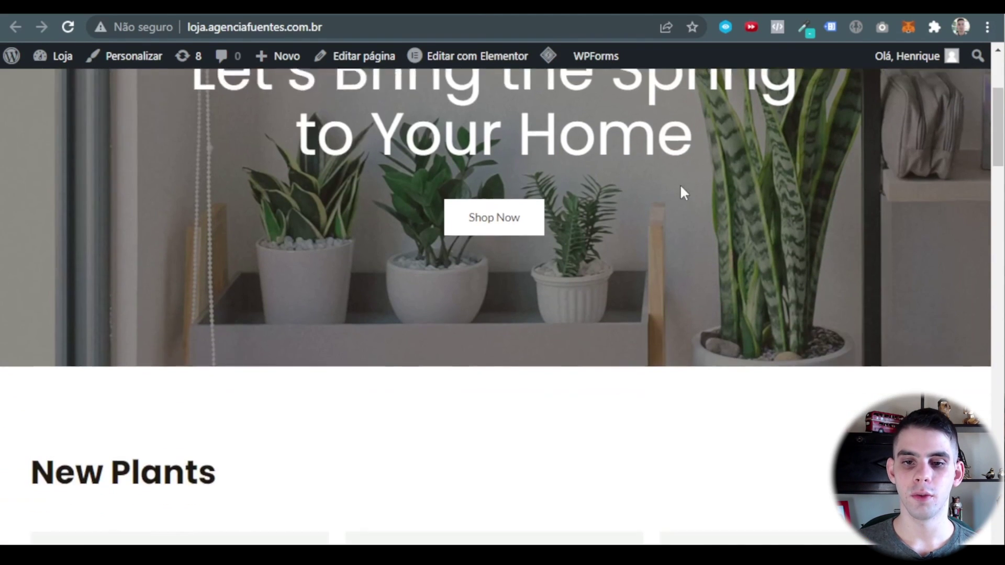
scroll(691, 188, "down", 5)
scroll(680, 262, "up", 8)
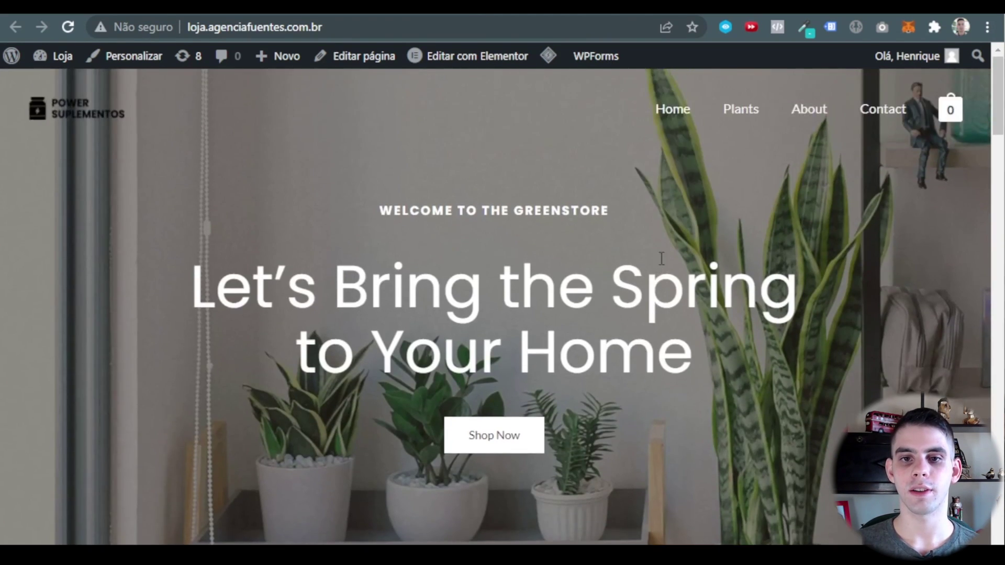
scroll(664, 246, "down", 4)
scroll(664, 246, "up", 5)
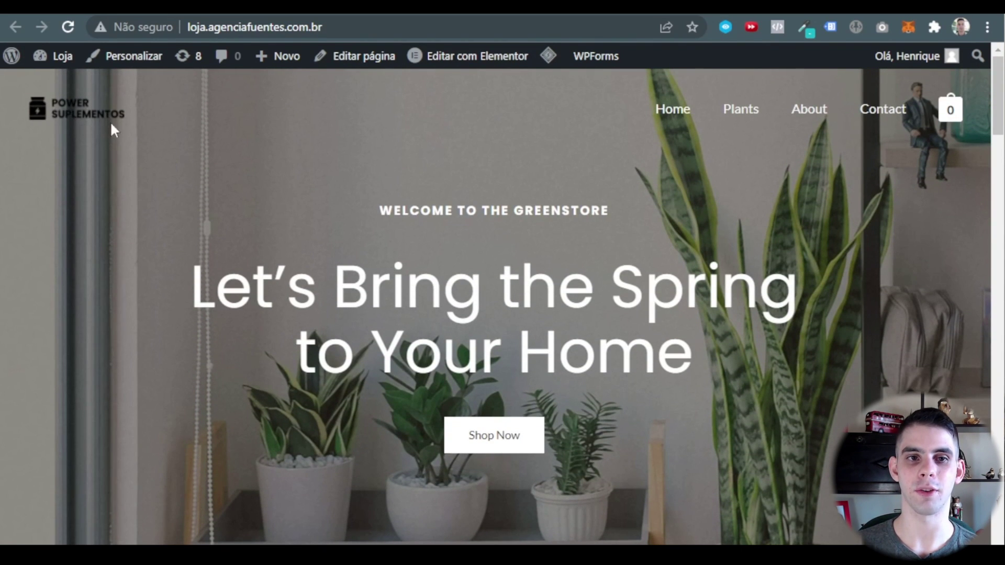
scroll(275, 193, "down", 5)
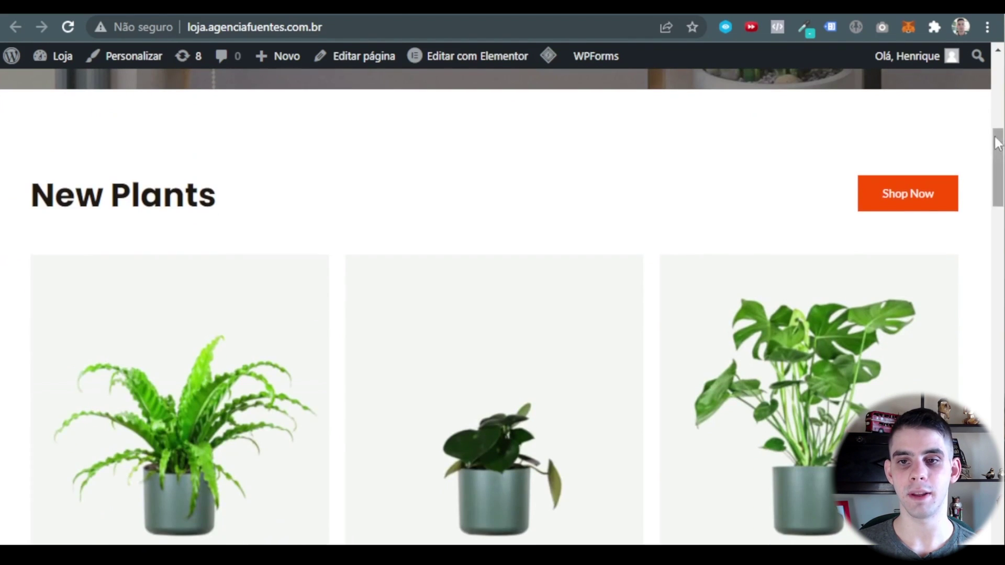
scroll(420, 193, "down", 15)
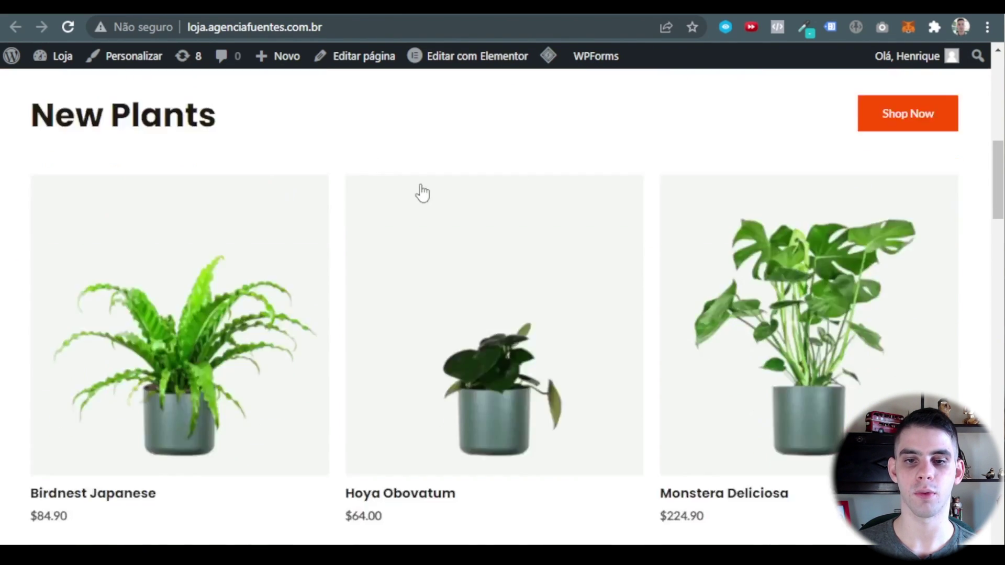
scroll(602, 186, "down", 1)
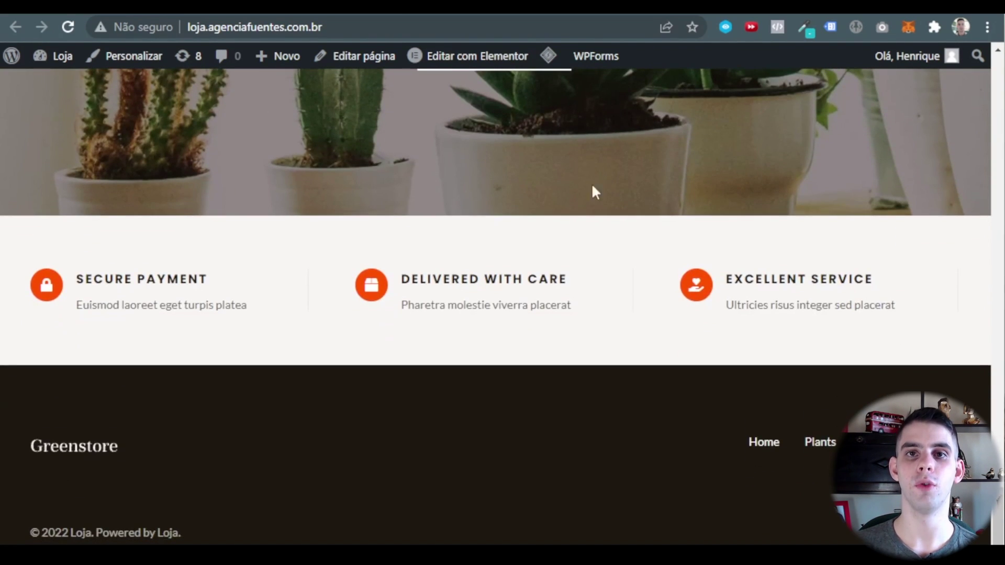
scroll(563, 320, "up", 20)
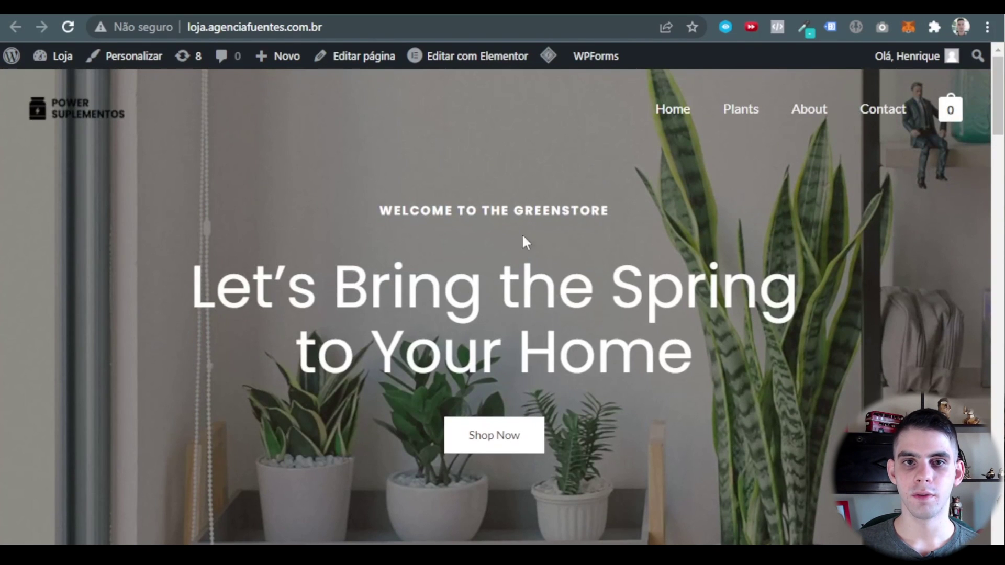
Go to the admin dashboard and list all pages, showing the nine imported pages.
mouse_move(48, 62)
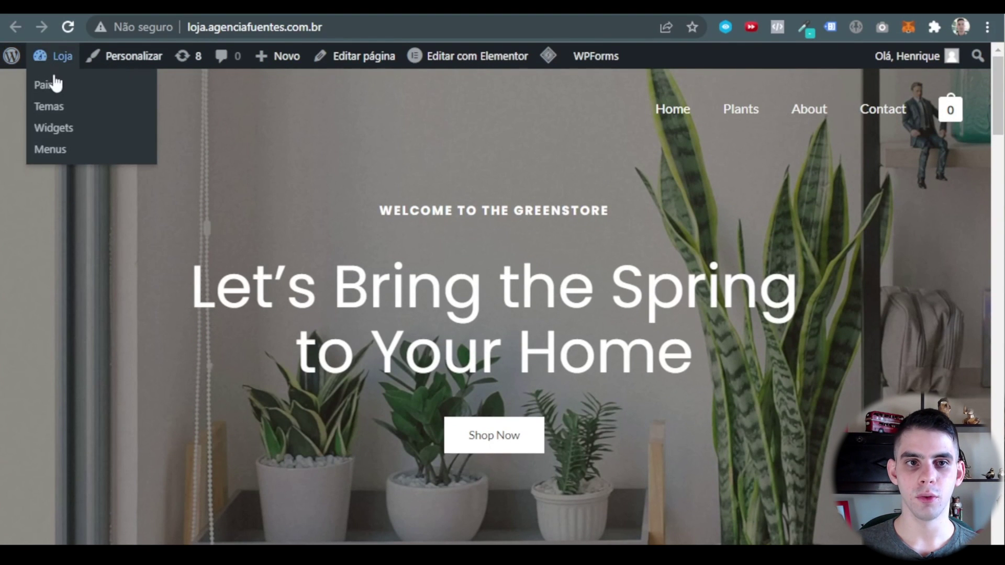
left_click(48, 85)
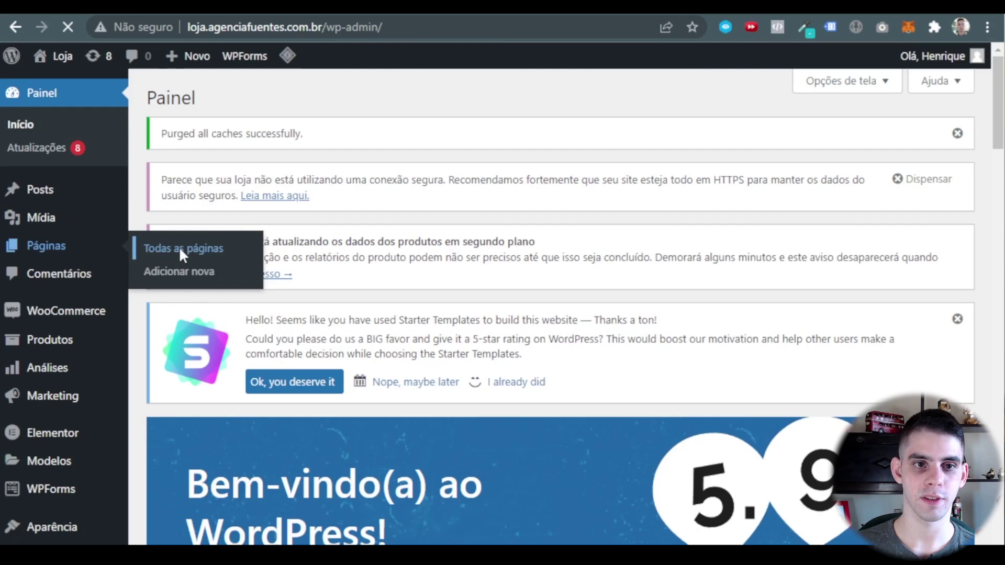
left_click(179, 246)
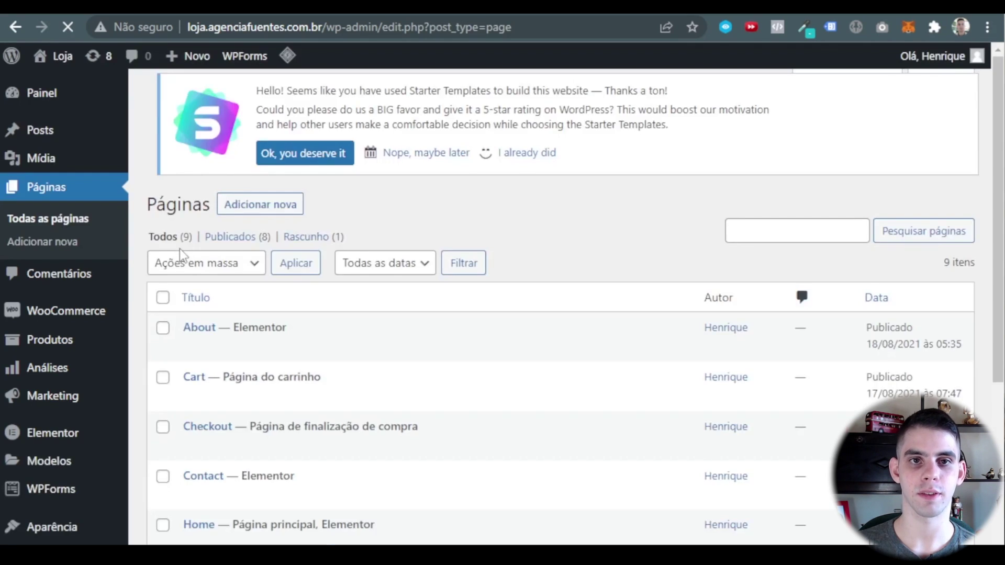
scroll(409, 197, "down", 5)
scroll(316, 352, "up", 3)
scroll(329, 336, "up", 1)
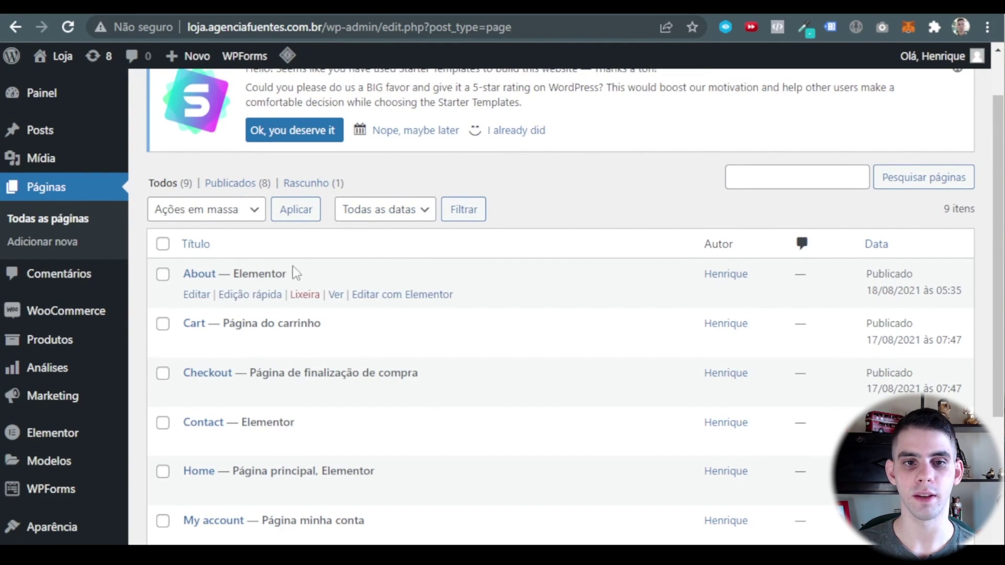
scroll(267, 296, "down", 2)
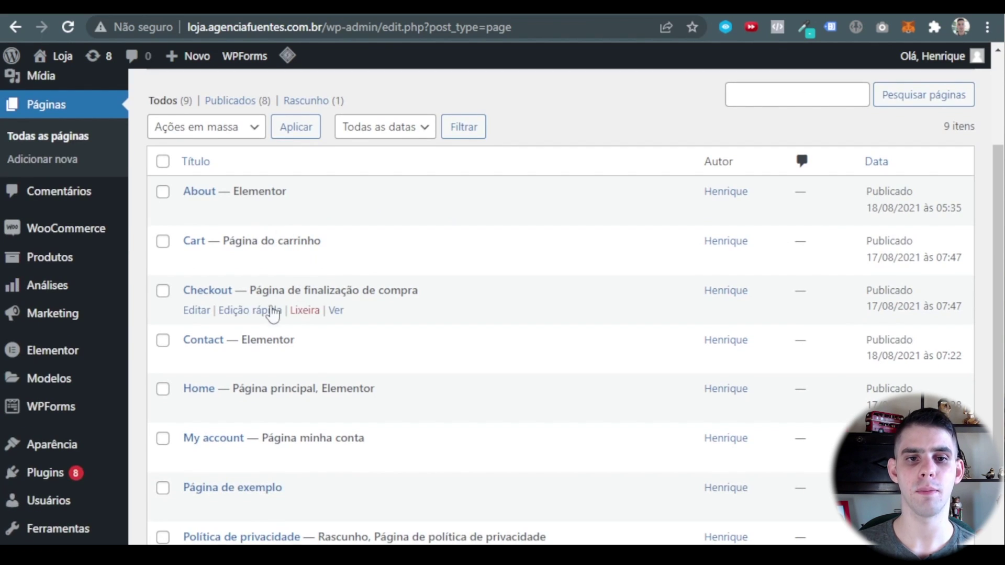
Quick-edit the About page and retitle it 'Sobre Nós'.
scroll(303, 292, "down", 3)
scroll(321, 367, "up", 3)
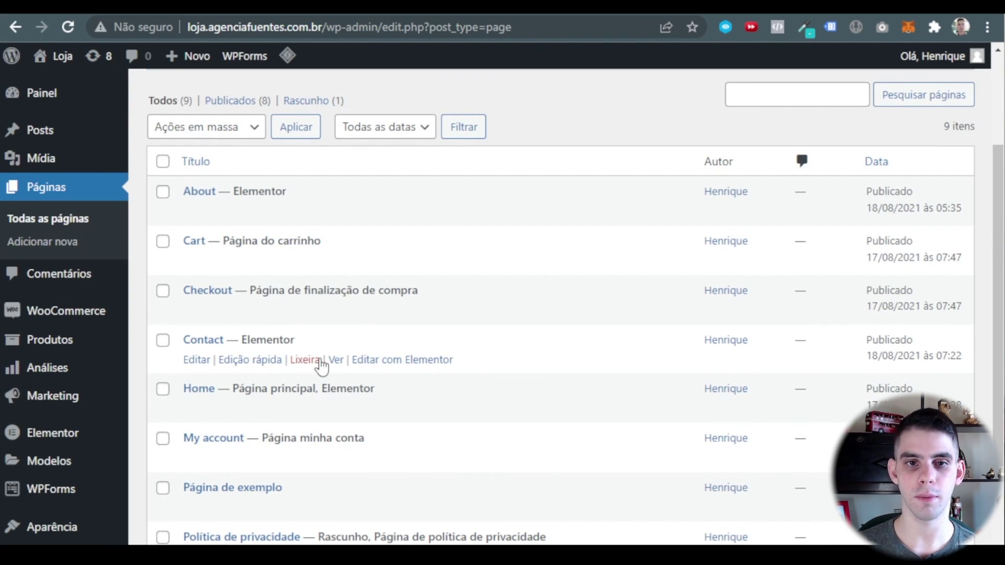
left_click(262, 211)
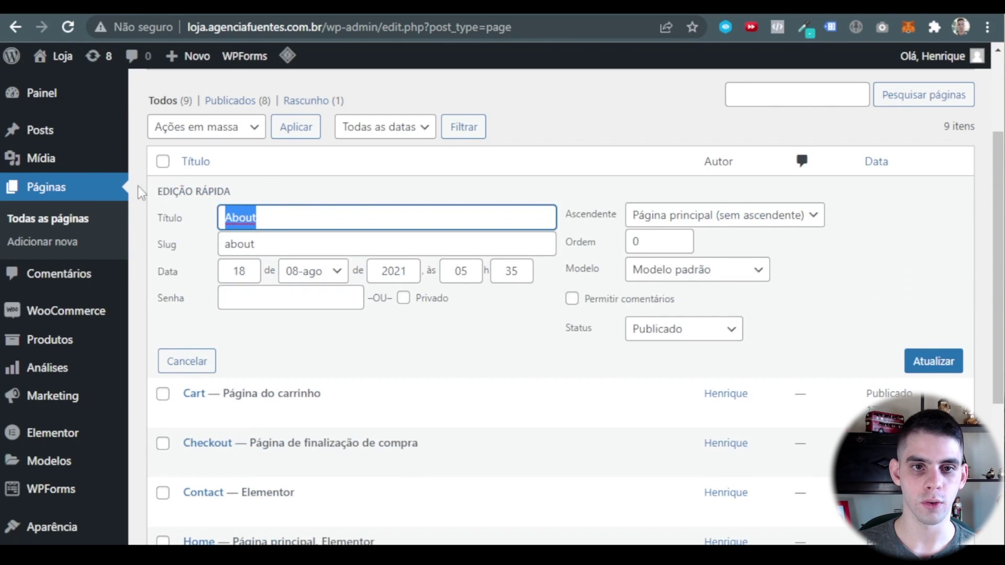
type("Sobre N")
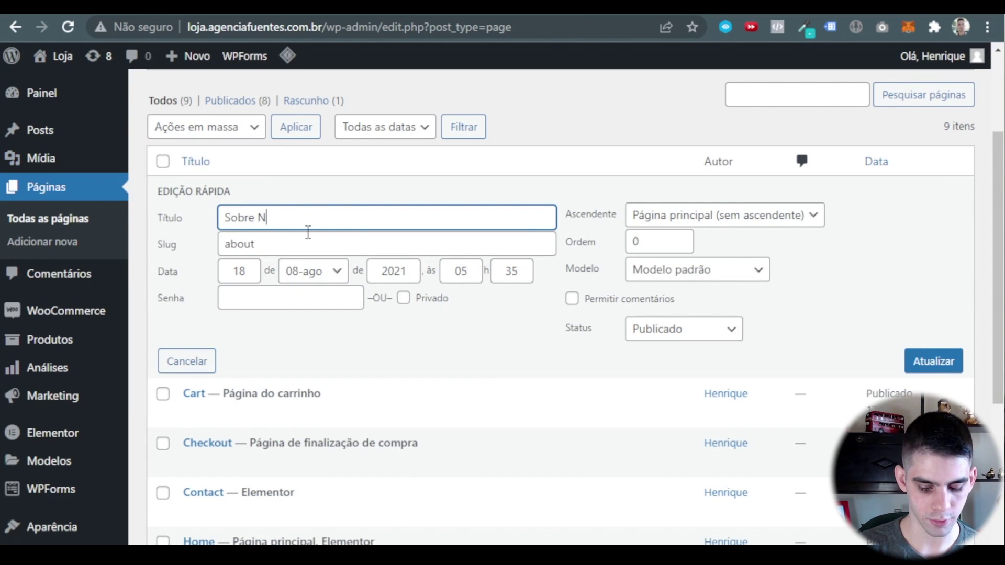
type("ós")
Replace the about slug with a lowercase slug from 'Sobre Nós' and save.
left_click(281, 242)
double_click(272, 242)
key("shift+Tab")
key("ctrl+c")
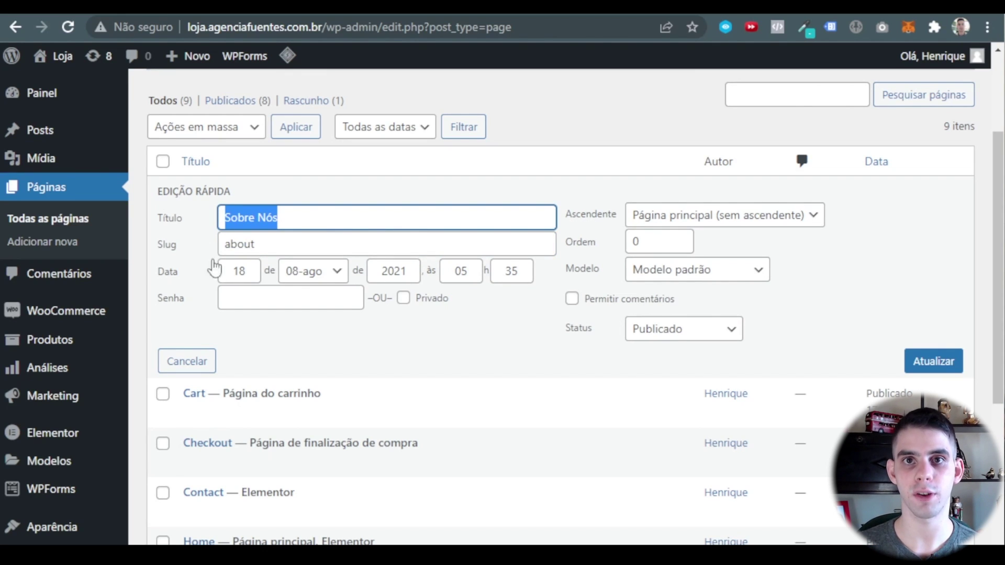
left_click(284, 244)
double_click(269, 244)
key("ctrl+v")
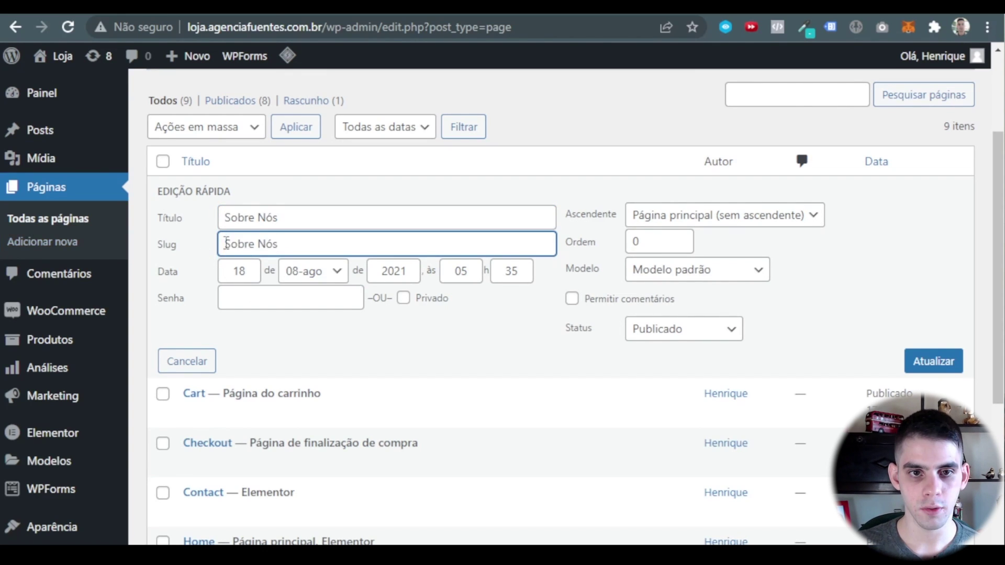
key("Home")
key("Delete")
type("s")
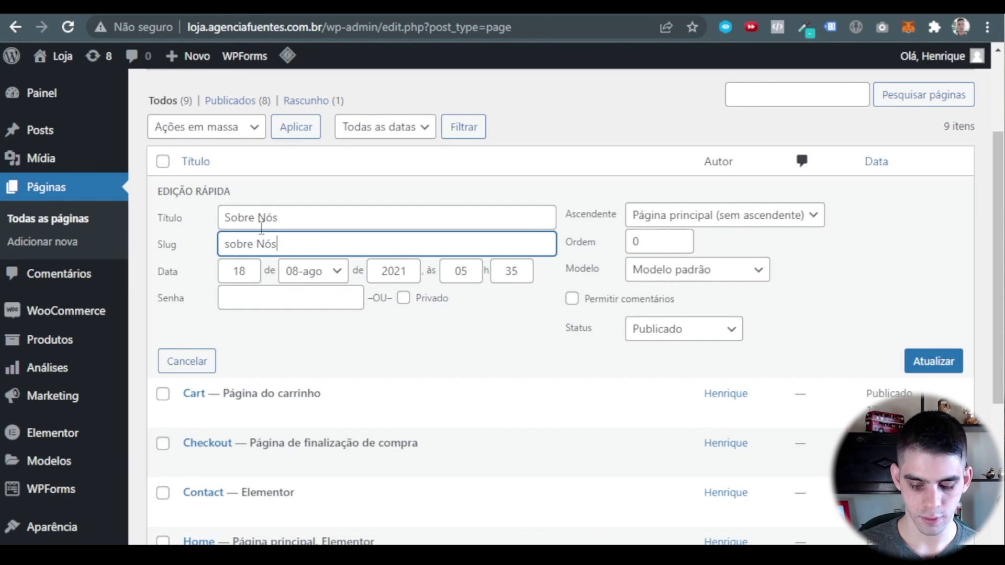
key("BackSpace")
key("BackSpace")
key("BackSpace")
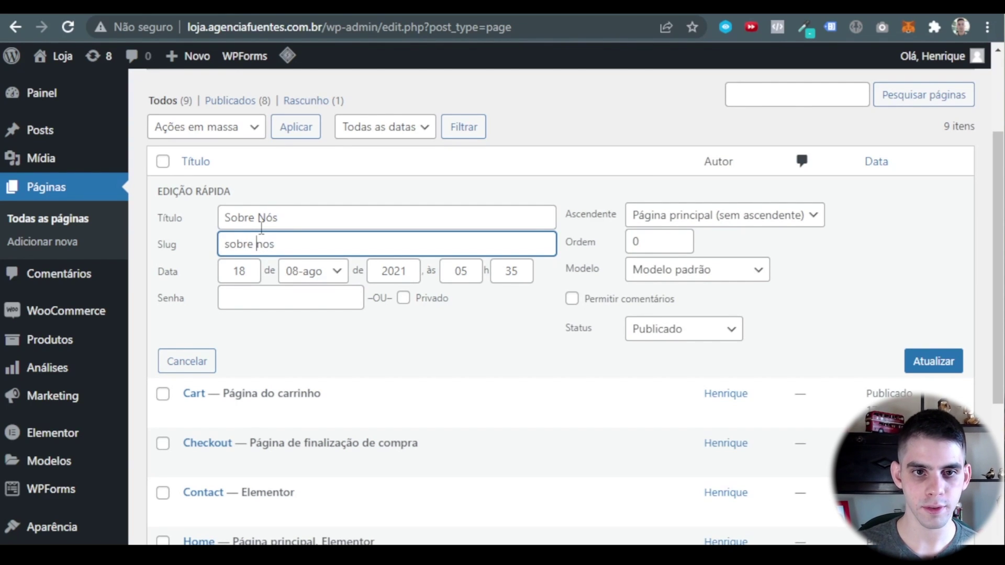
key("Return")
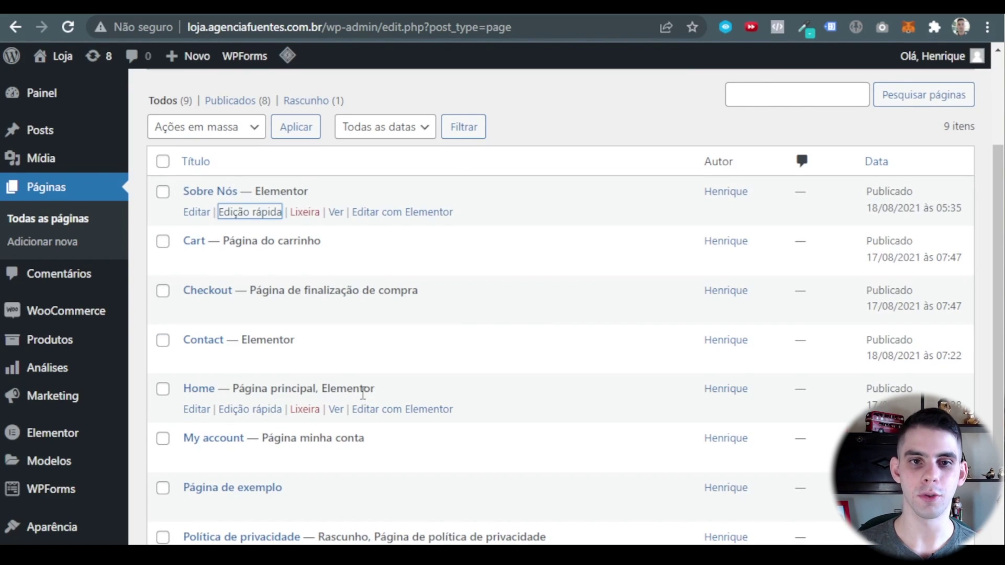
Rename the Cart page to 'Carrinho' with slug 'carrinho'.
left_click(253, 262)
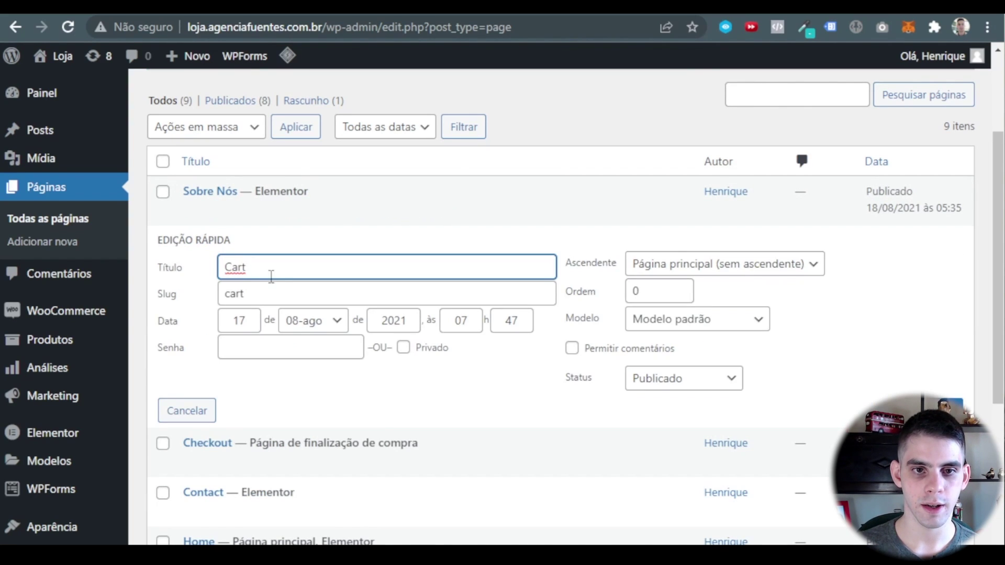
left_click_drag(271, 277, 182, 254)
type("Carrinho")
double_click(263, 296)
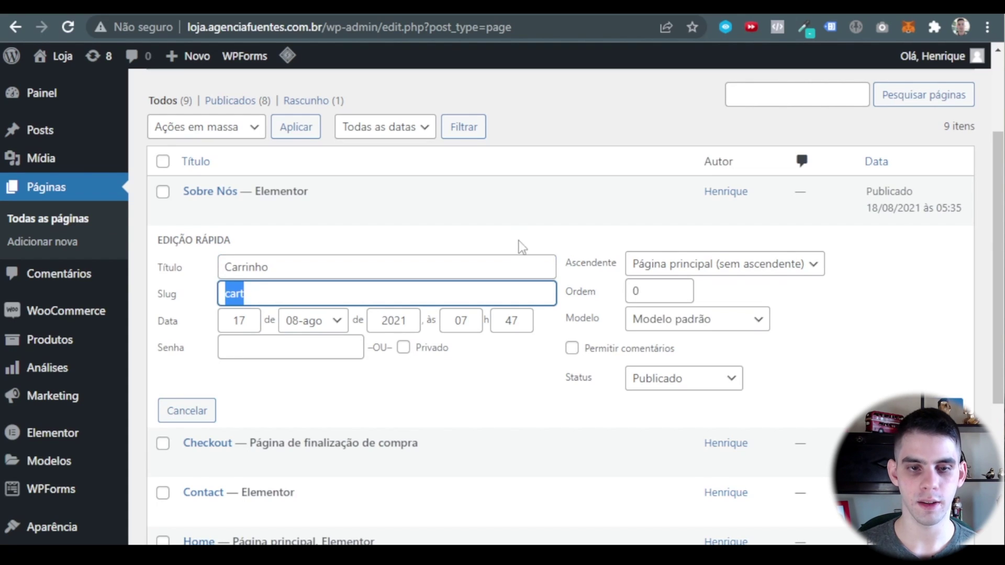
type("carrinho")
key("Return")
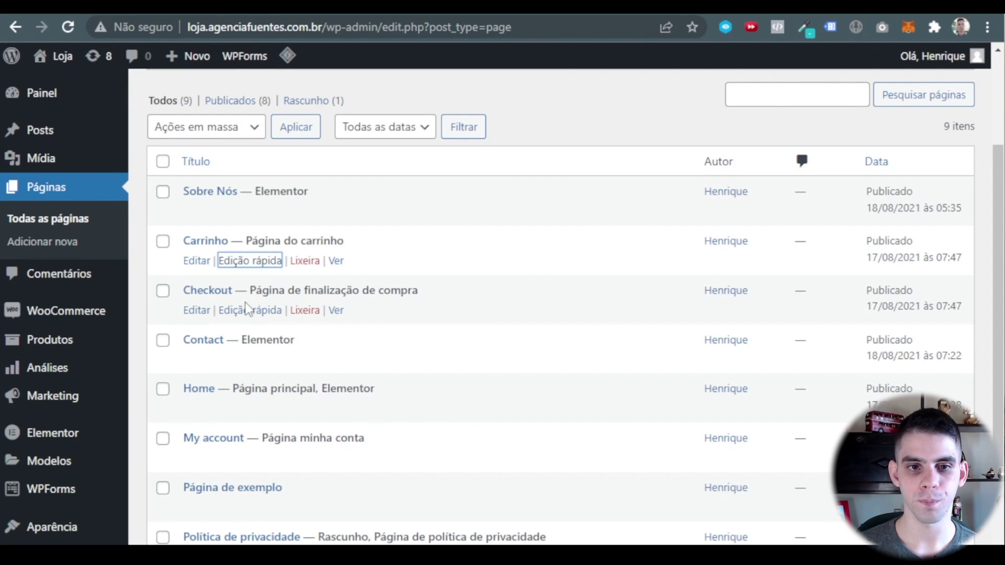
Rename the Contact page to 'Contato' with slug 'contato'.
scroll(245, 302, "down", 2)
left_click(277, 277)
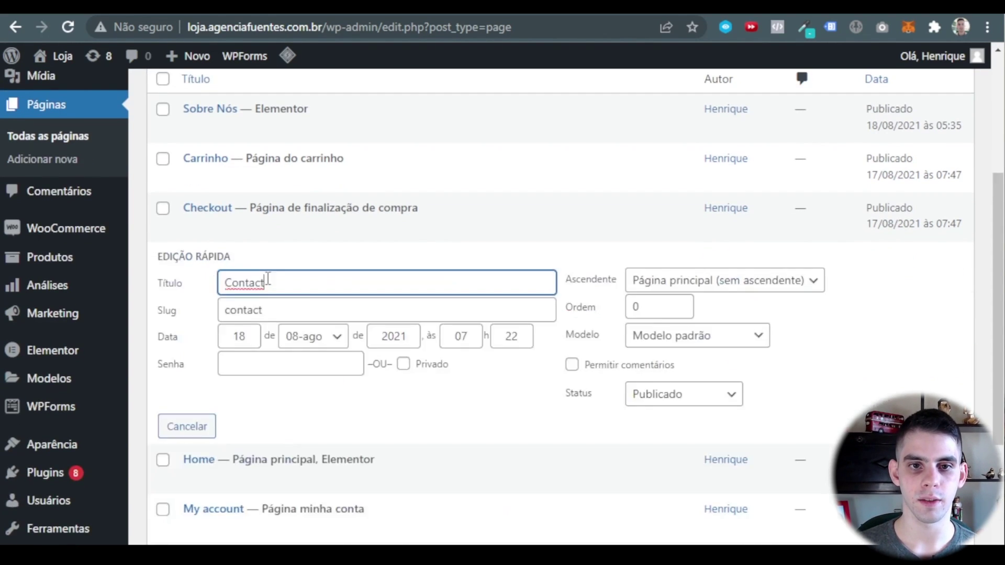
key("ctrl+a")
type("Contato")
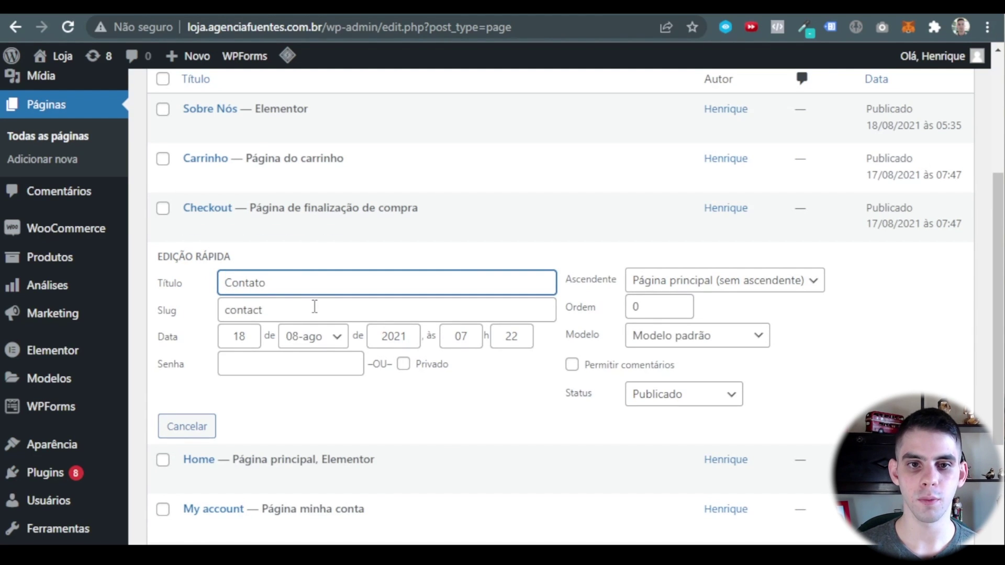
left_click(315, 307)
key("ctrl+a")
type("cont")
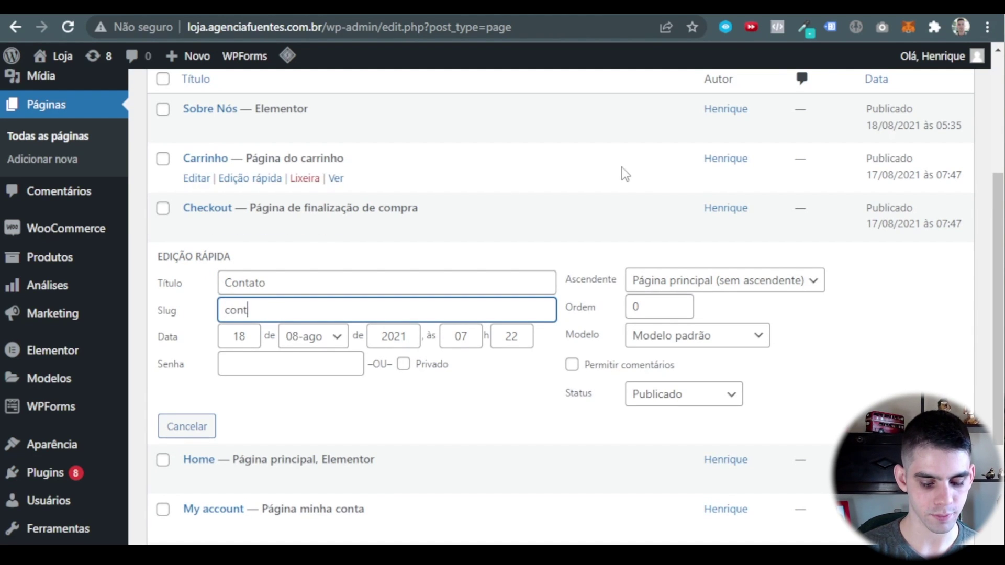
type("ato")
key("Return")
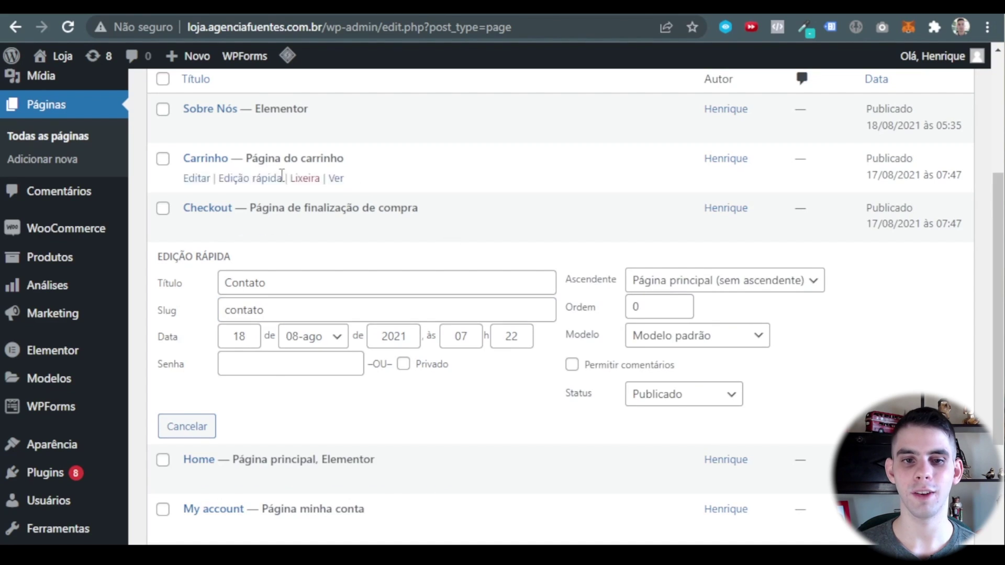
scroll(252, 256, "down", 2)
Retitle the Home page as 'Página Inicial' and save.
left_click(250, 244)
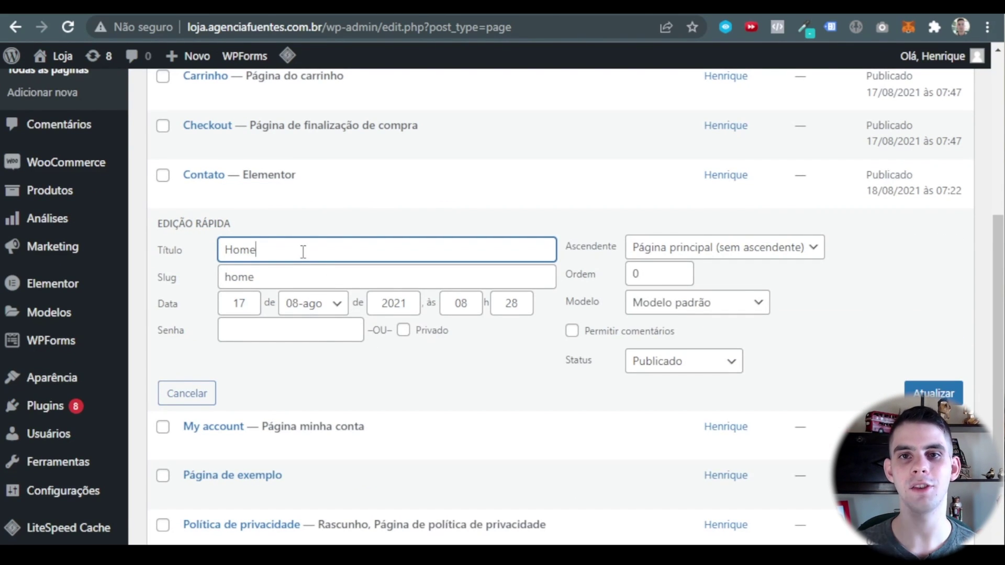
key("ctrl+a")
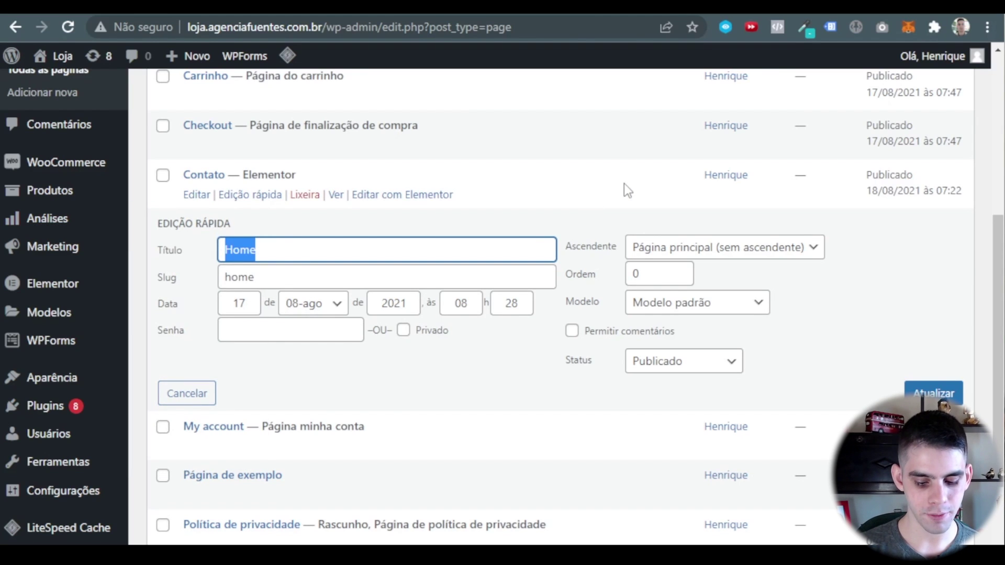
type("Página Inicial")
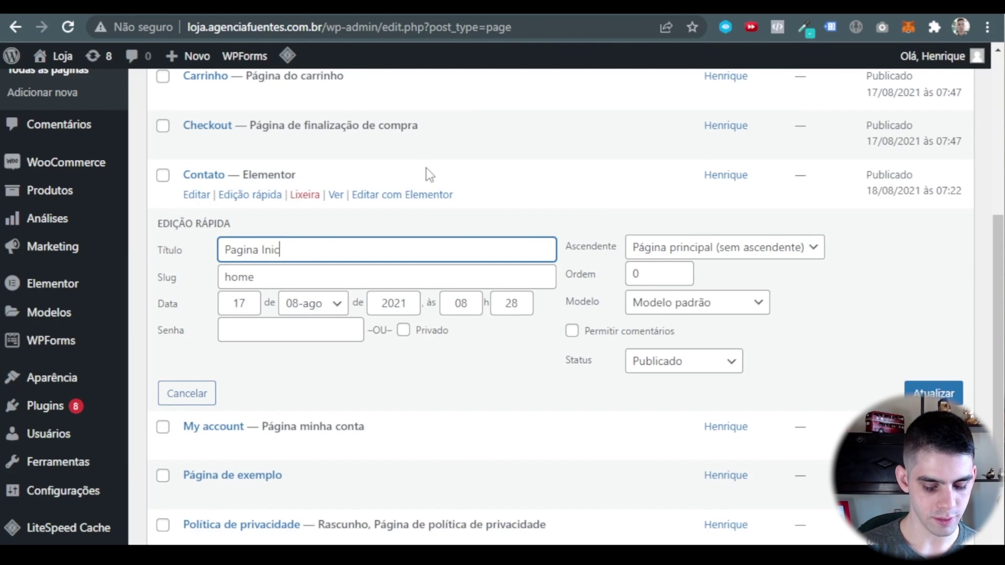
key("Tab")
mouse_move(96, 217)
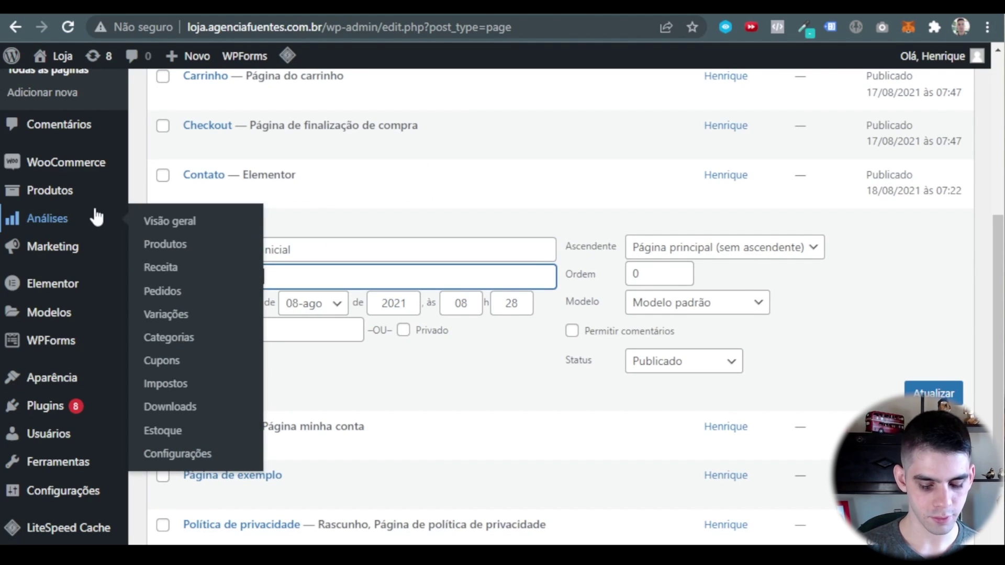
type("l")
key("Return")
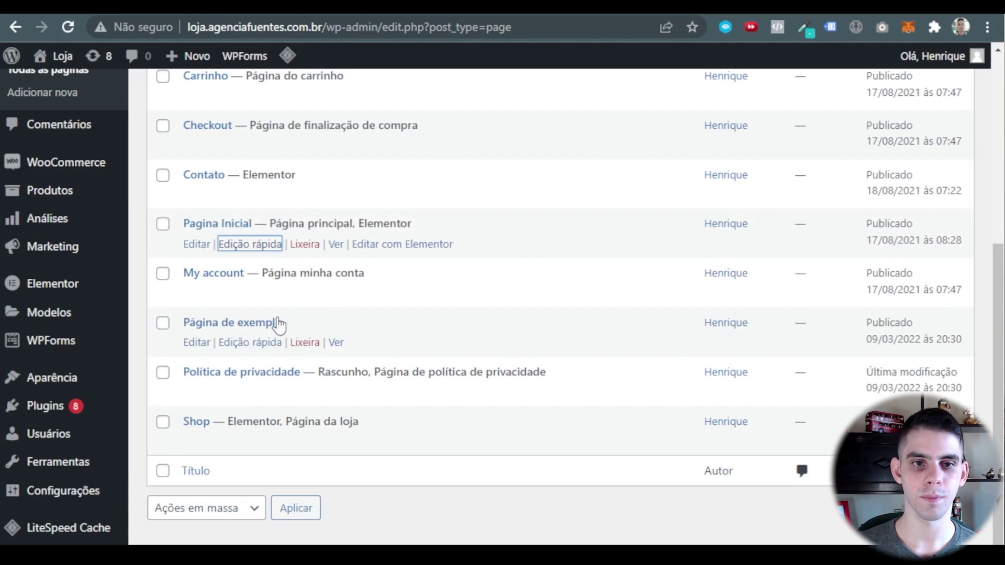
Rename My account to 'Minha Conta' with slug 'minha-conta'.
left_click(257, 294)
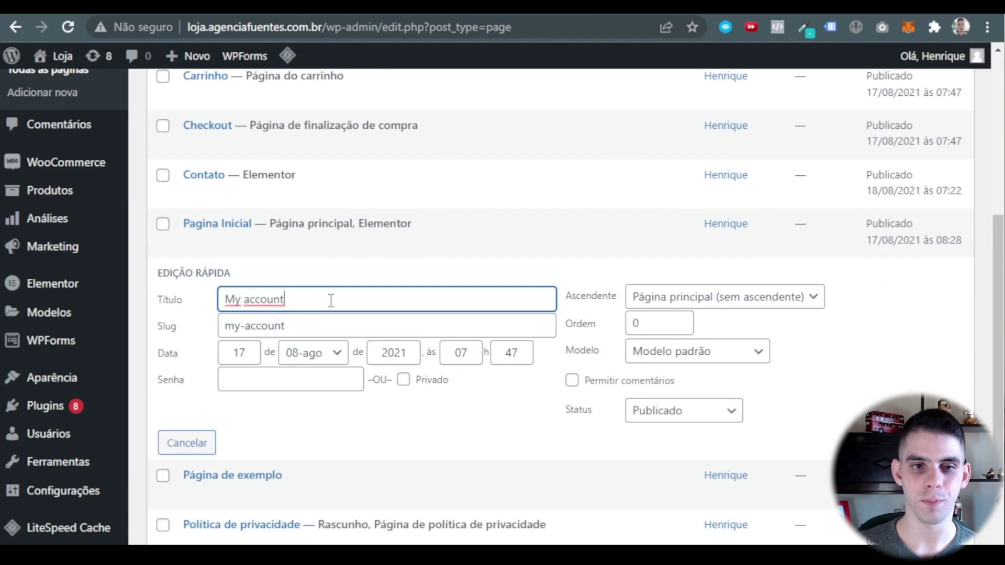
key("ctrl+a")
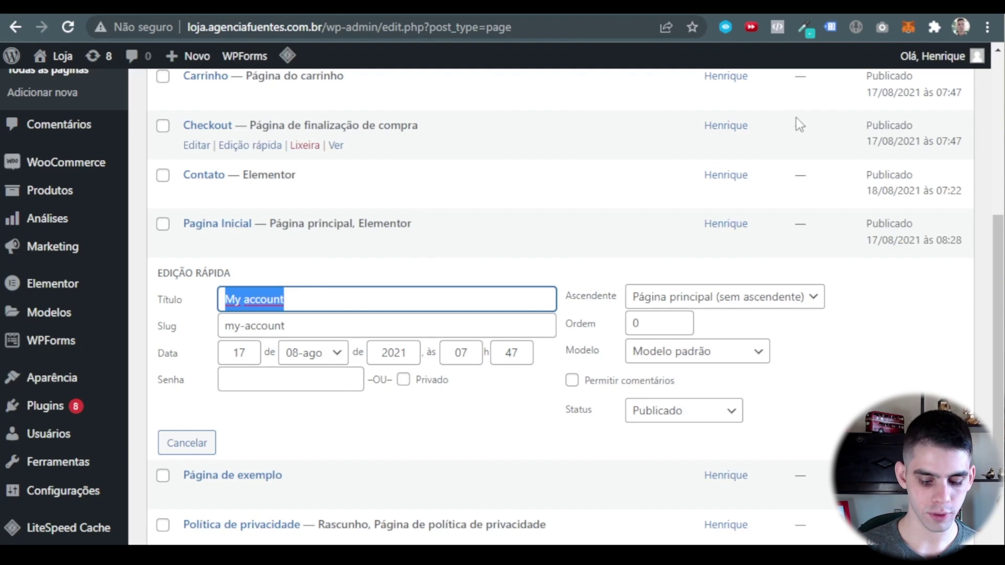
type("Minha")
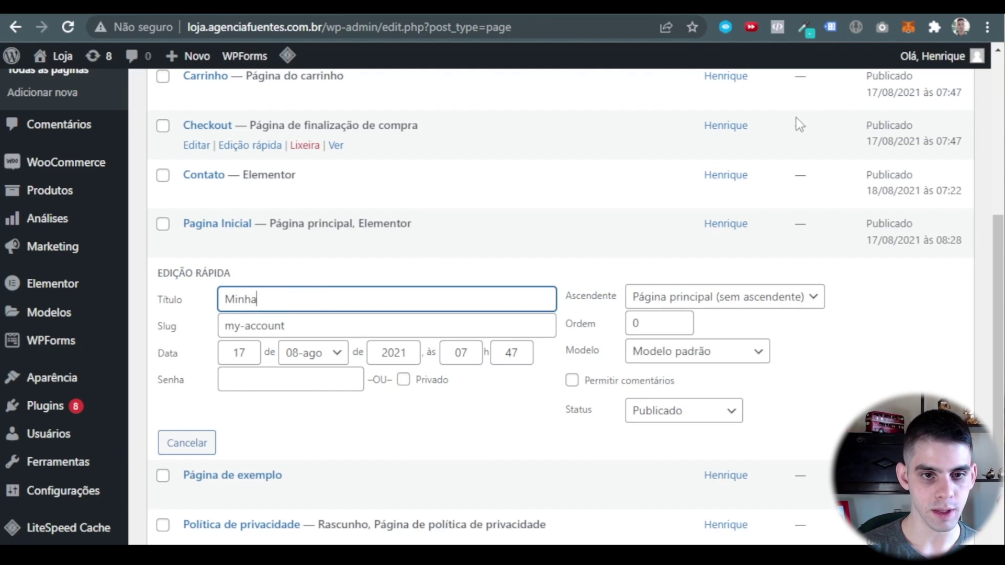
type(" Conta")
key("Tab")
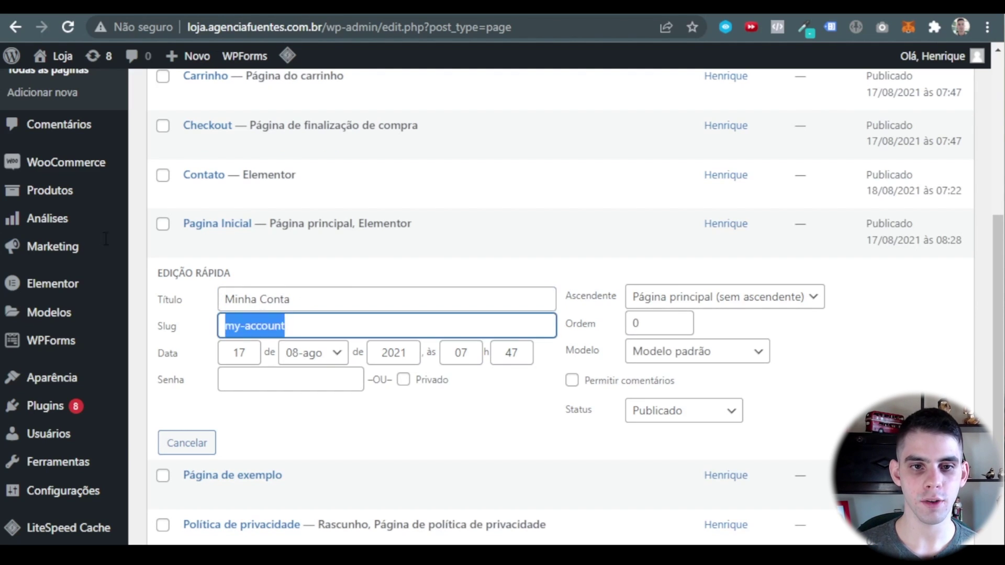
type("minha-conta")
key("Return")
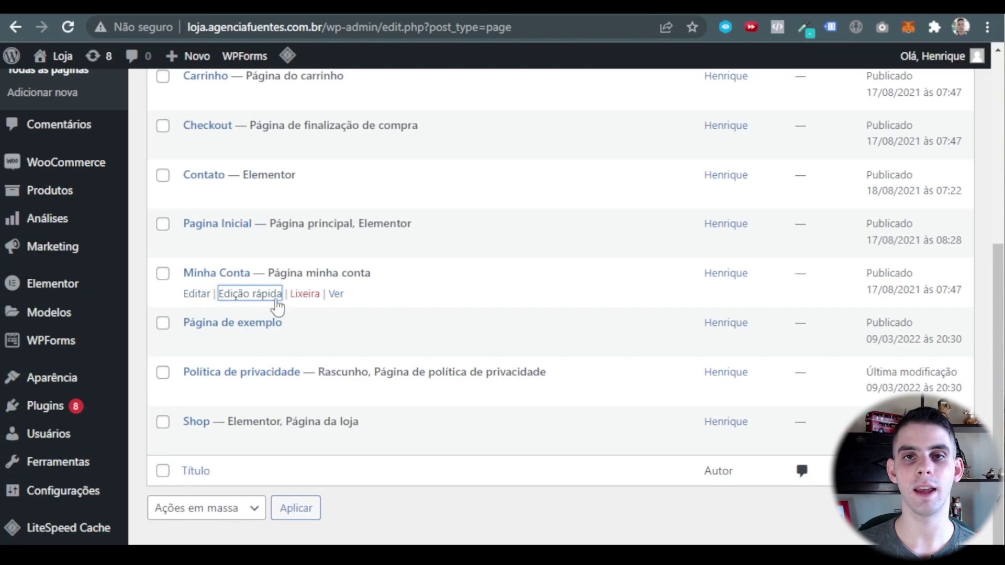
Tick the Página de exemplo checkbox to mark it for removal.
left_click(258, 343)
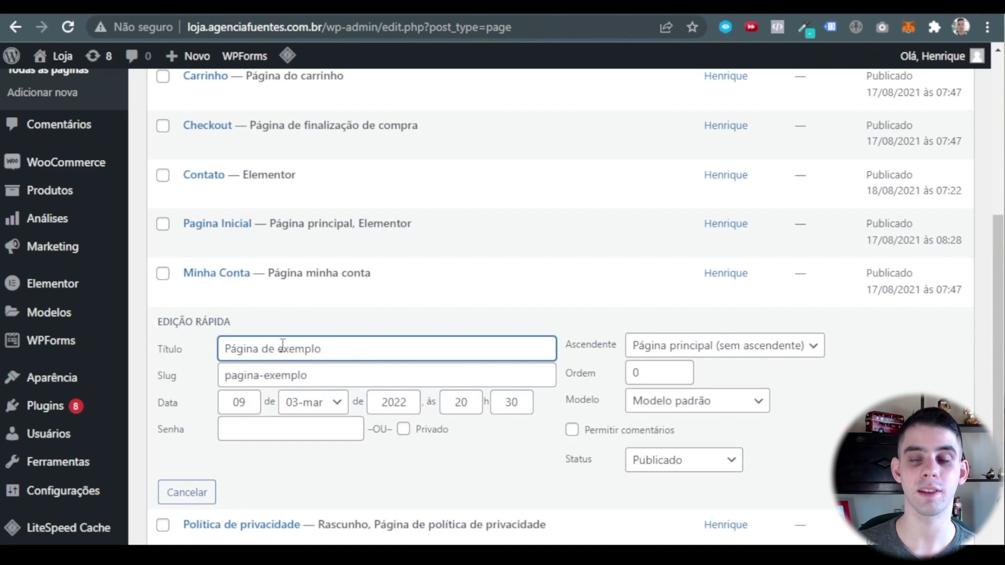
left_click(190, 490)
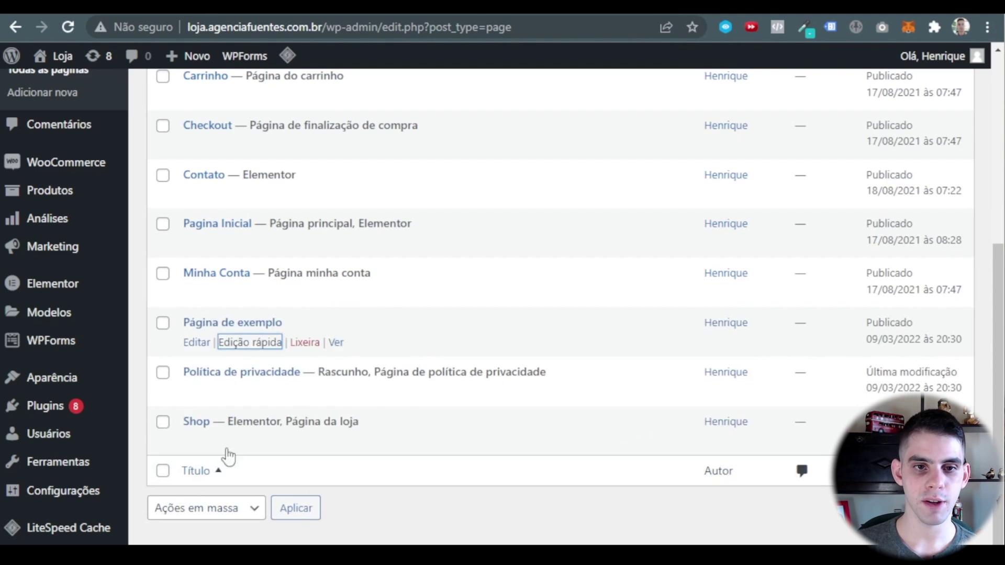
left_click(162, 327)
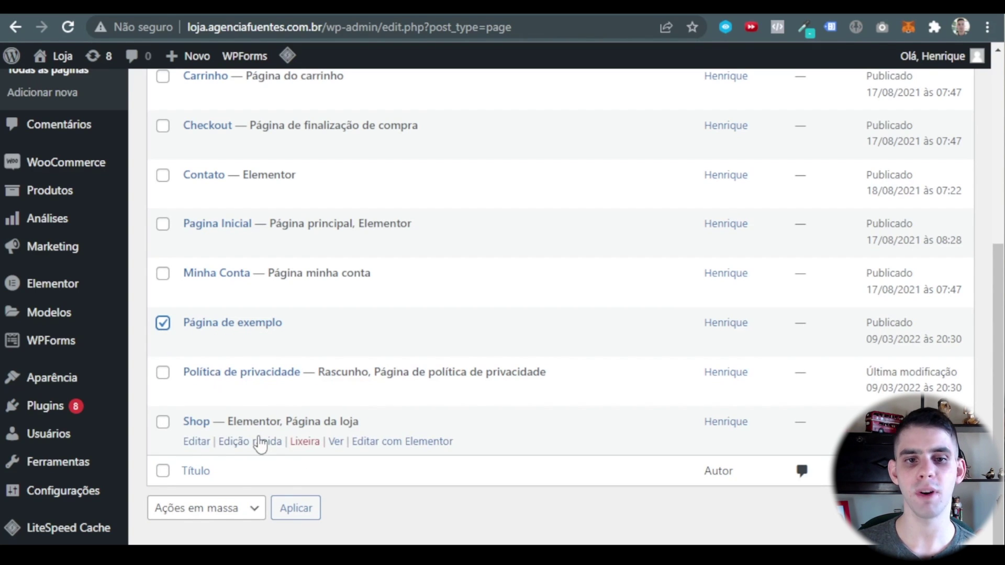
Rename the Shop page to 'Loja' with slug 'loja'.
left_click(260, 444)
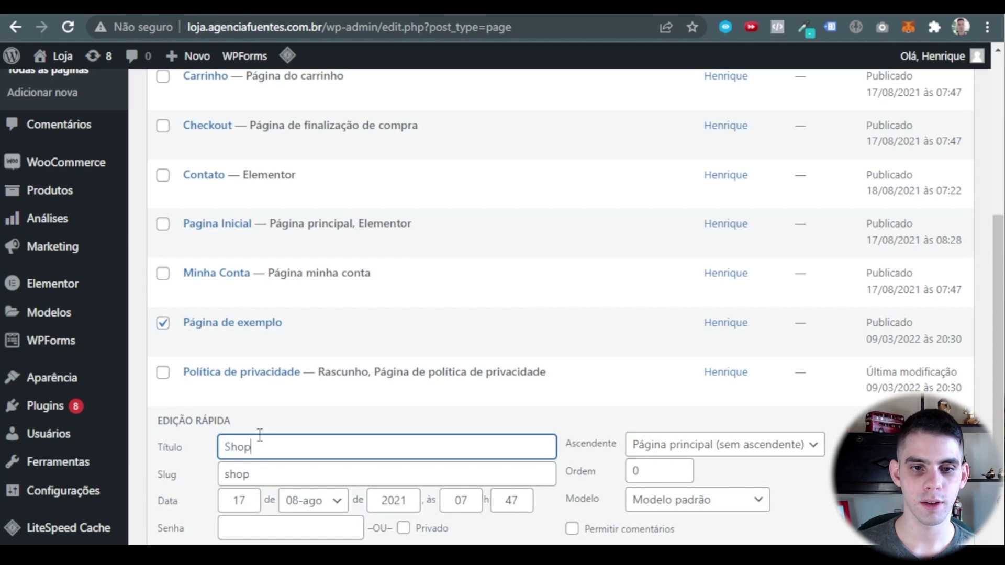
double_click(274, 447)
type("Loja")
key("Tab")
type("l")
scroll(372, 320, "down", 2)
type("oja")
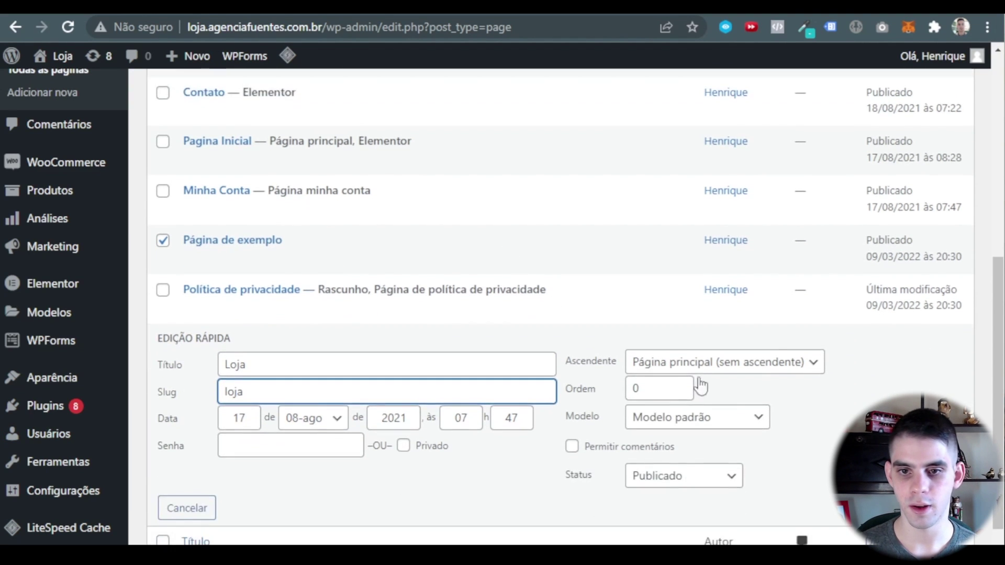
key("Return")
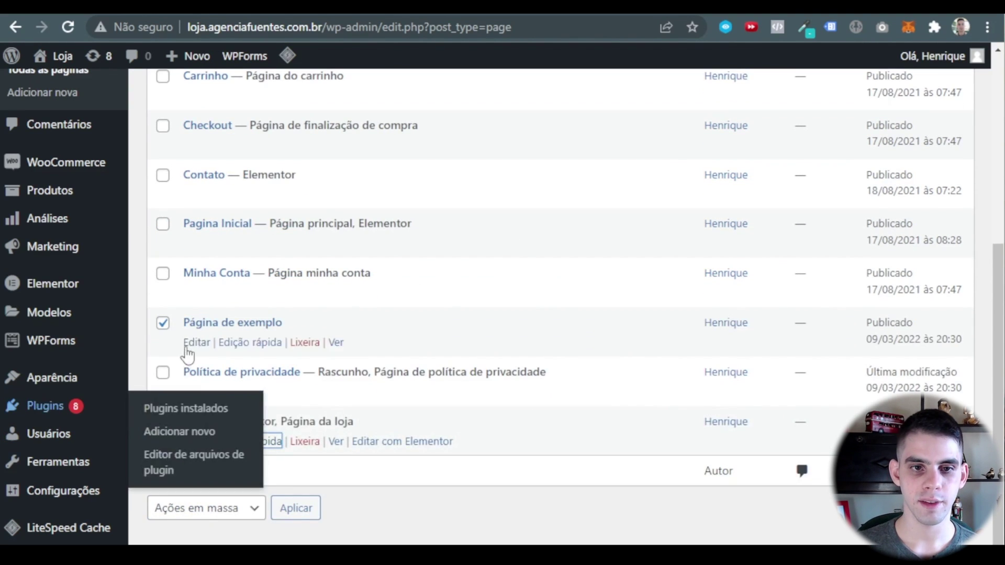
scroll(194, 353, "up", 6)
Move Página de exemplo to the trash with the 'Mover para lixeira' bulk action.
left_click(209, 275)
left_click(200, 330)
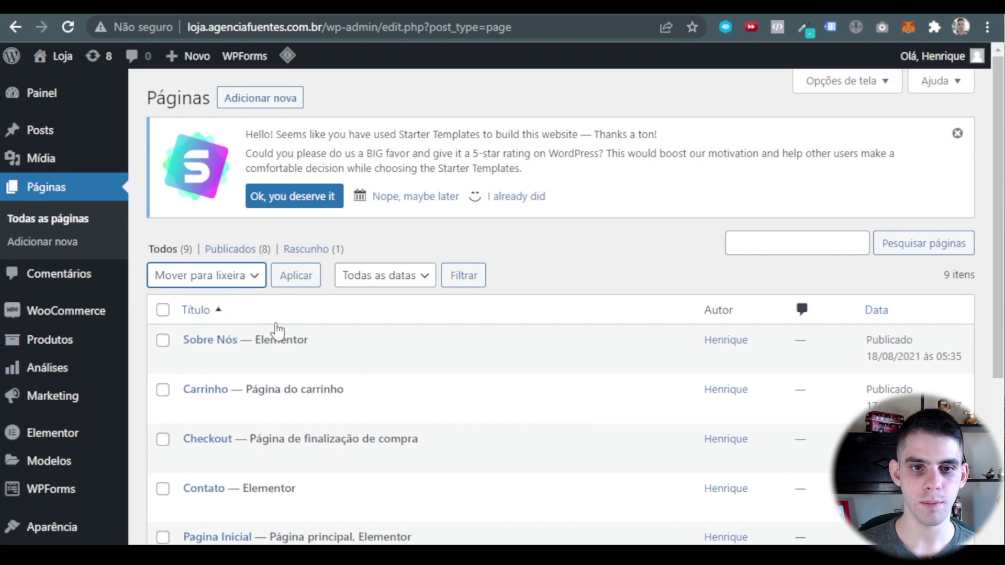
left_click(296, 276)
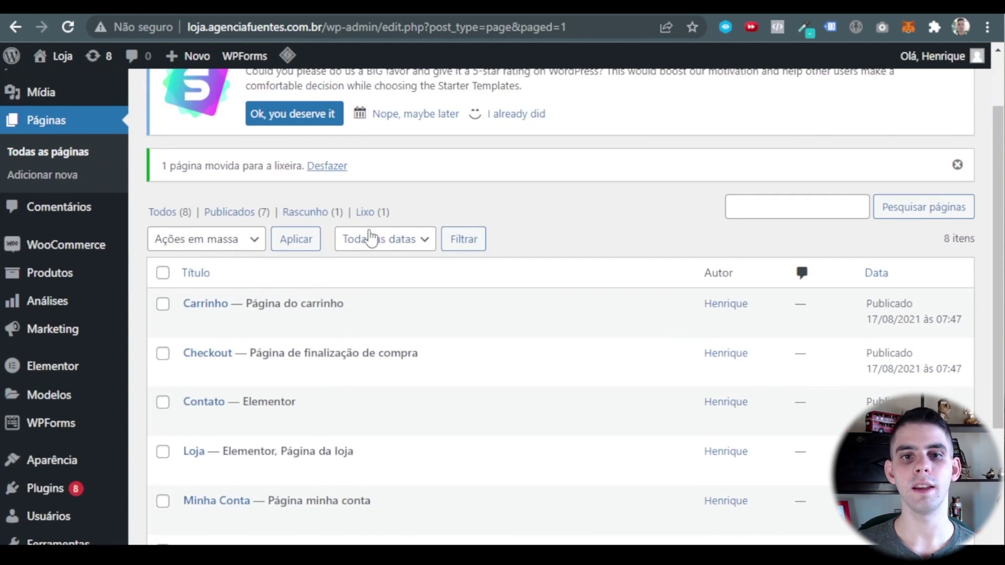
In Lixo, permanently delete Página de exemplo with 'Excluir permanentemente', emptying the trash.
left_click(378, 218)
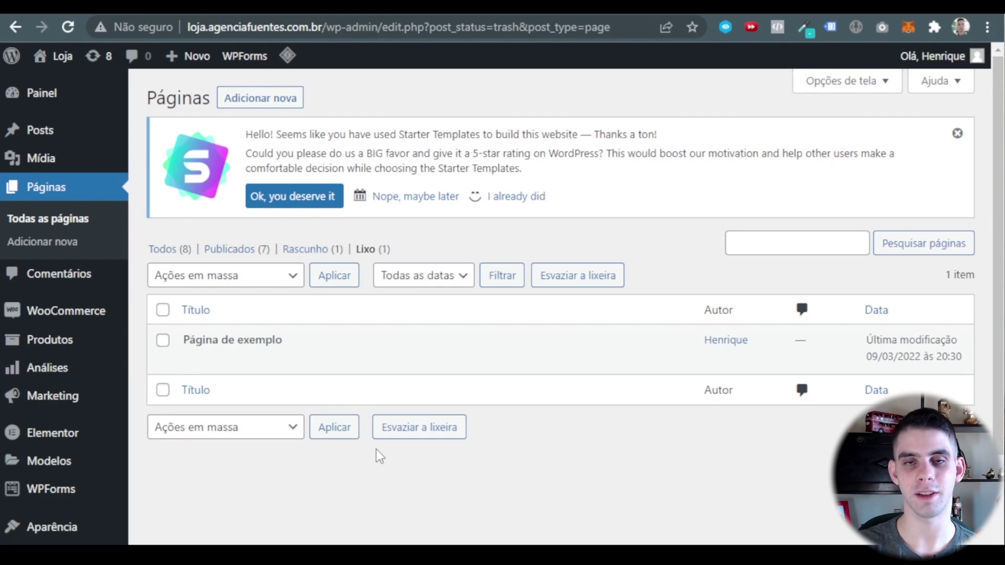
left_click(163, 340)
left_click(231, 277)
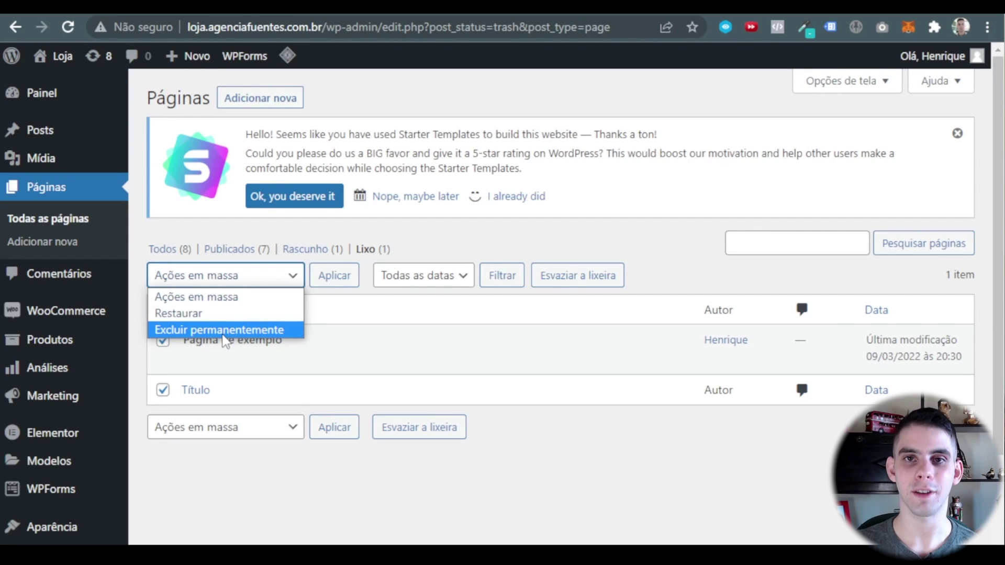
left_click(223, 335)
left_click(334, 275)
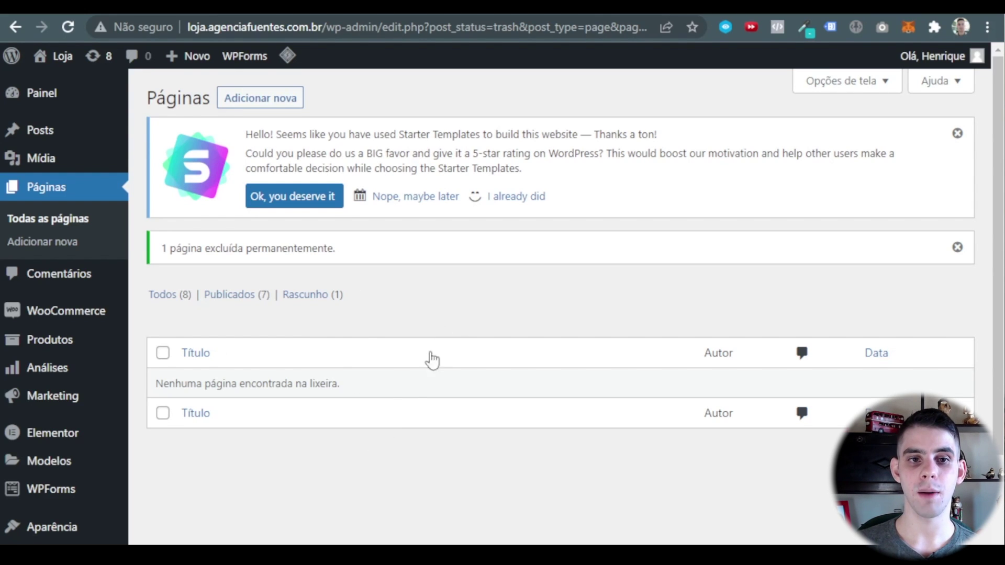
scroll(429, 361, "down", 3)
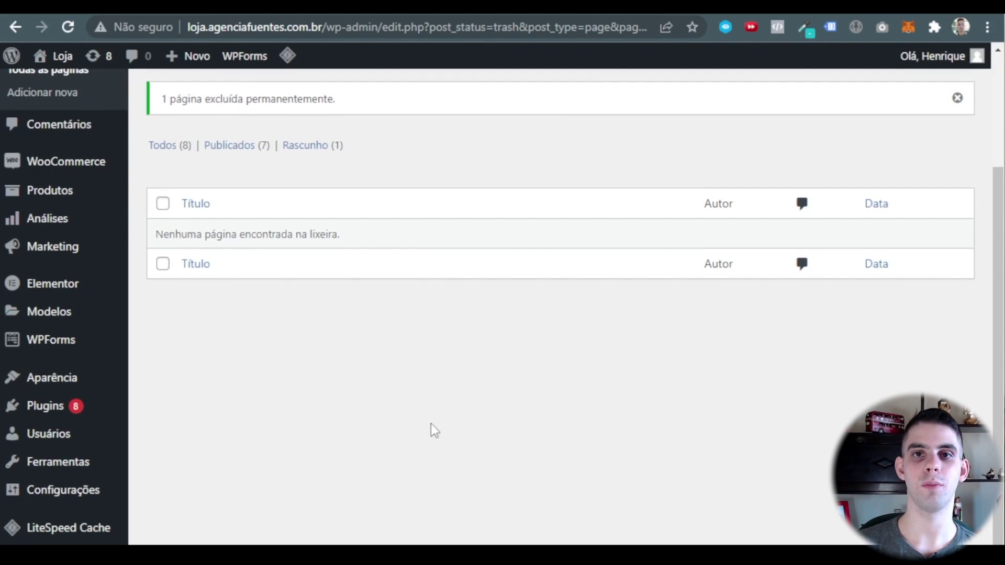
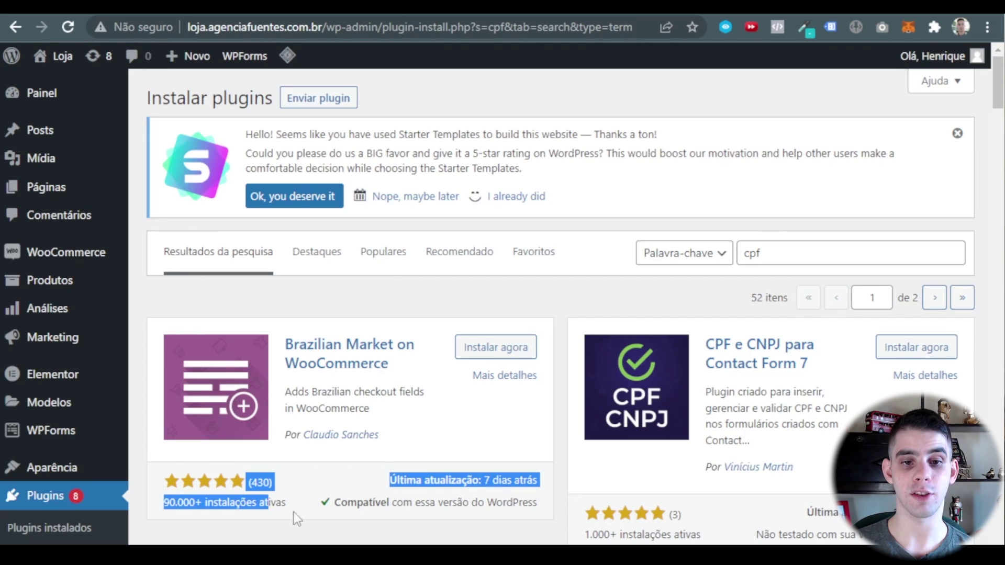
Check the Brazilian Market on WooCommerce plugin's rating and last update, then install it.
left_click(303, 511)
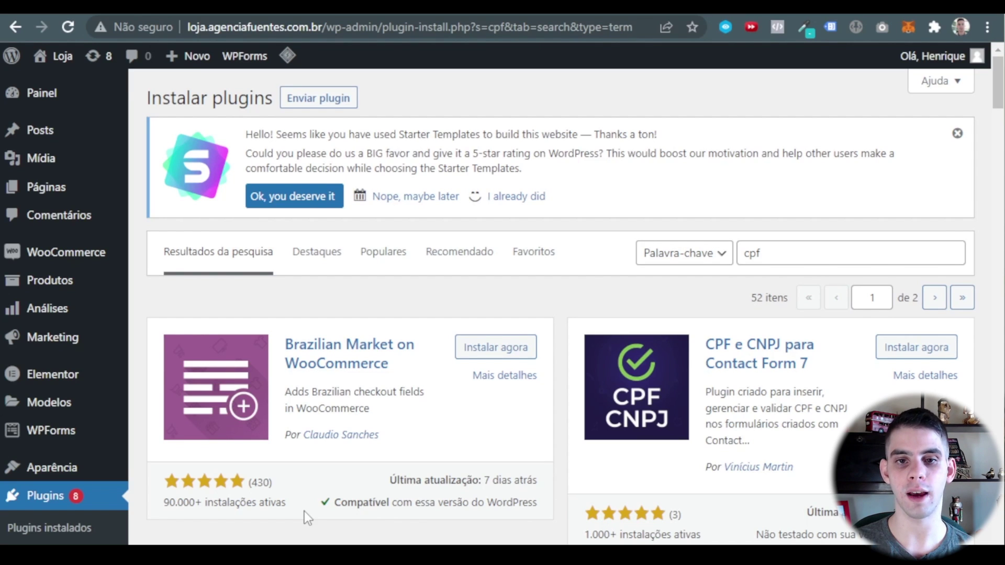
left_click_drag(169, 505, 212, 511)
left_click(269, 463)
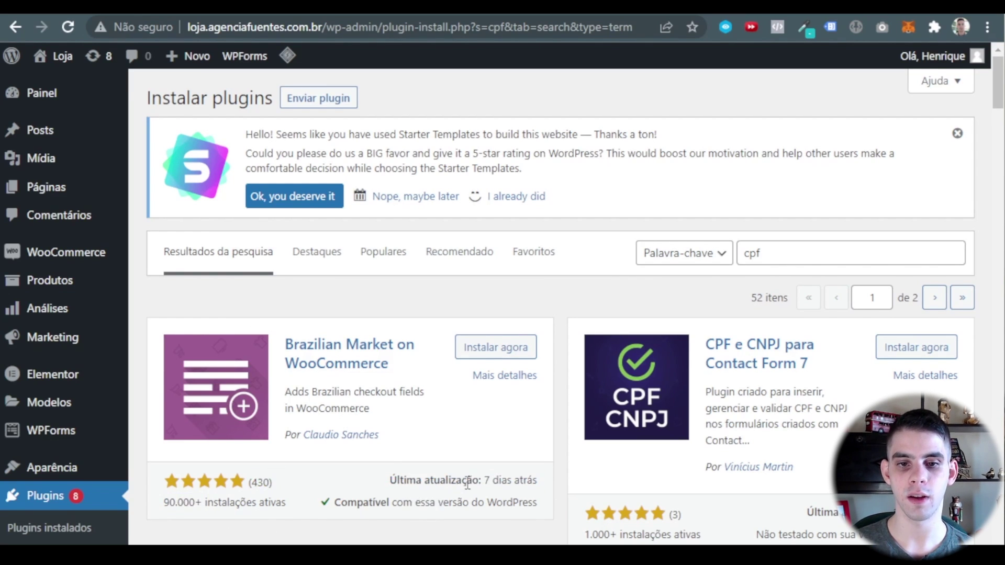
left_click_drag(488, 480, 538, 481)
left_click(535, 483)
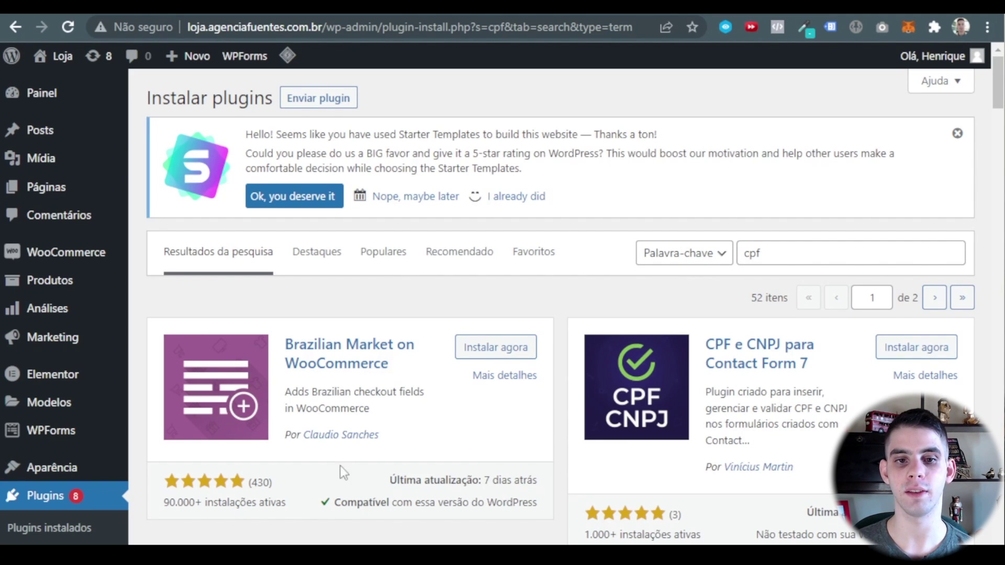
left_click(513, 350)
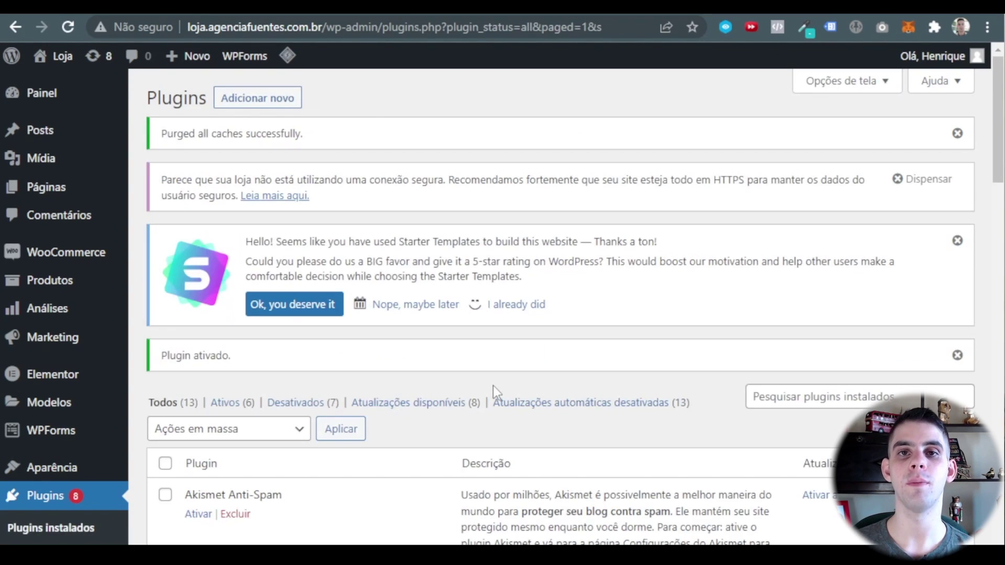
Scroll through the installed plugins list, highlighting the Starter Templates entry.
scroll(493, 386, "down", 6)
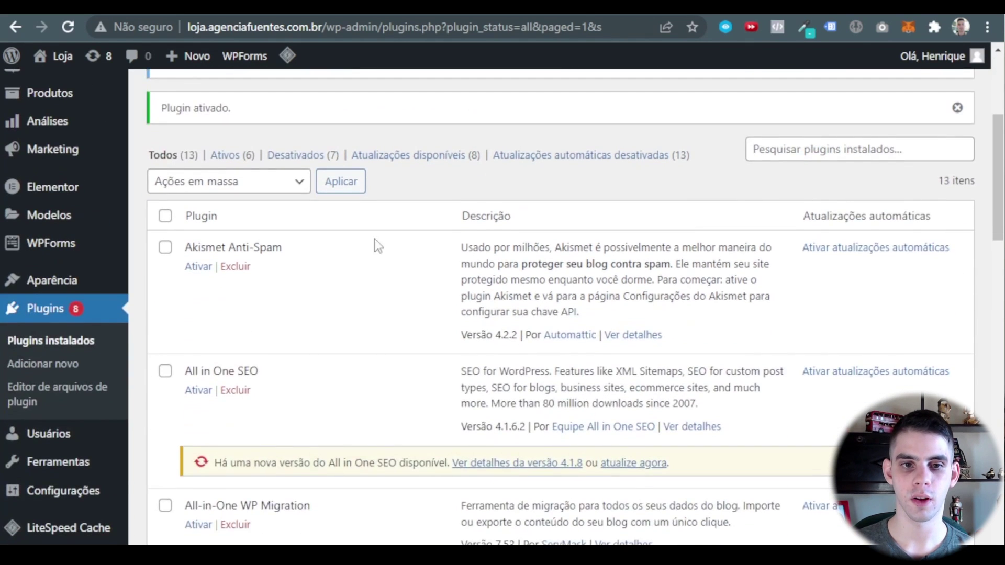
scroll(321, 187, "down", 9)
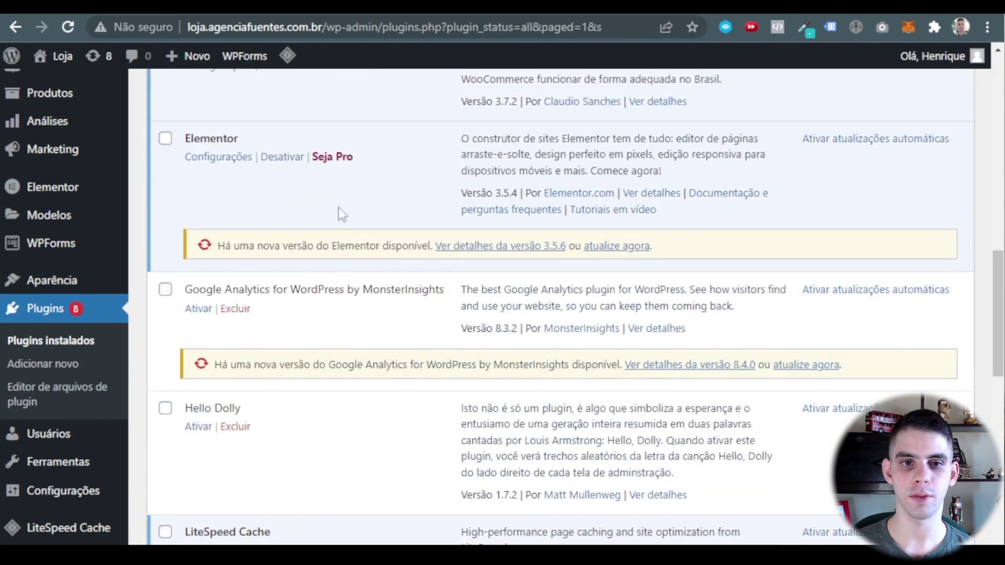
scroll(327, 241, "up", 5)
scroll(340, 314, "down", 2)
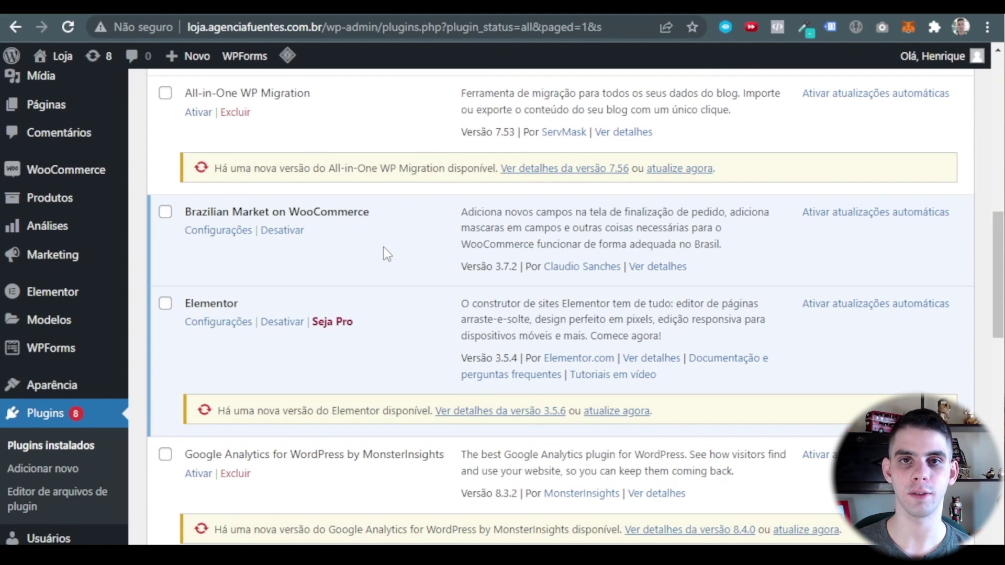
scroll(384, 248, "down", 10)
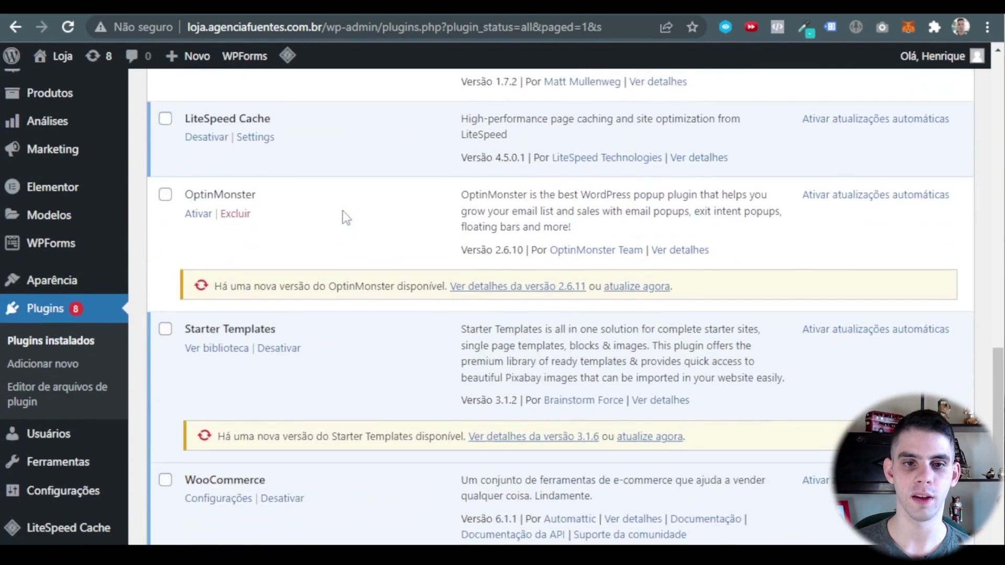
scroll(343, 230, "down", 3)
left_click_drag(286, 161, 181, 171)
left_click(409, 206)
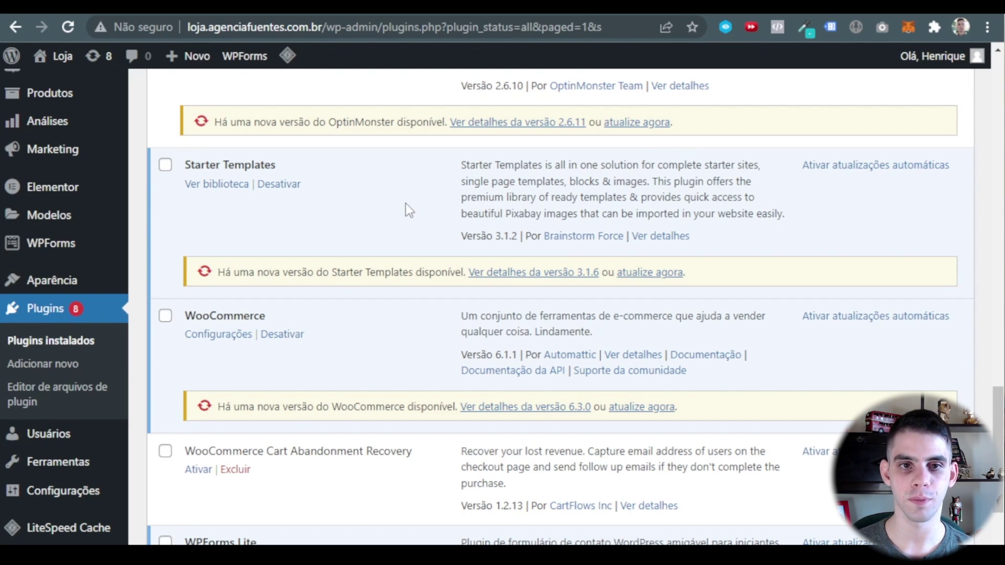
Find the activated Brazilian Market on WooCommerce entry, then go to Plugins > Adicionar novo.
scroll(314, 218, "down", 4)
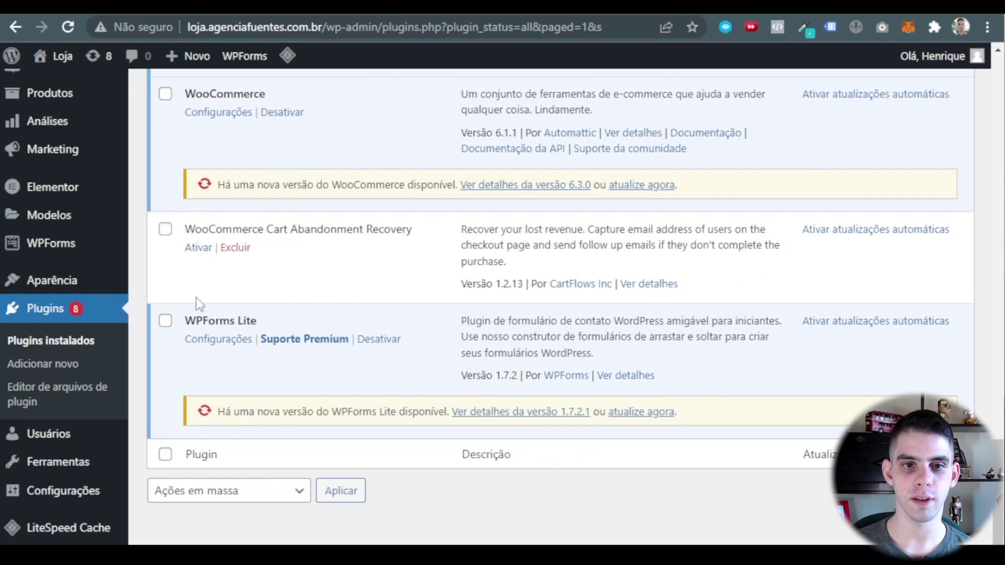
scroll(294, 413, "up", 7)
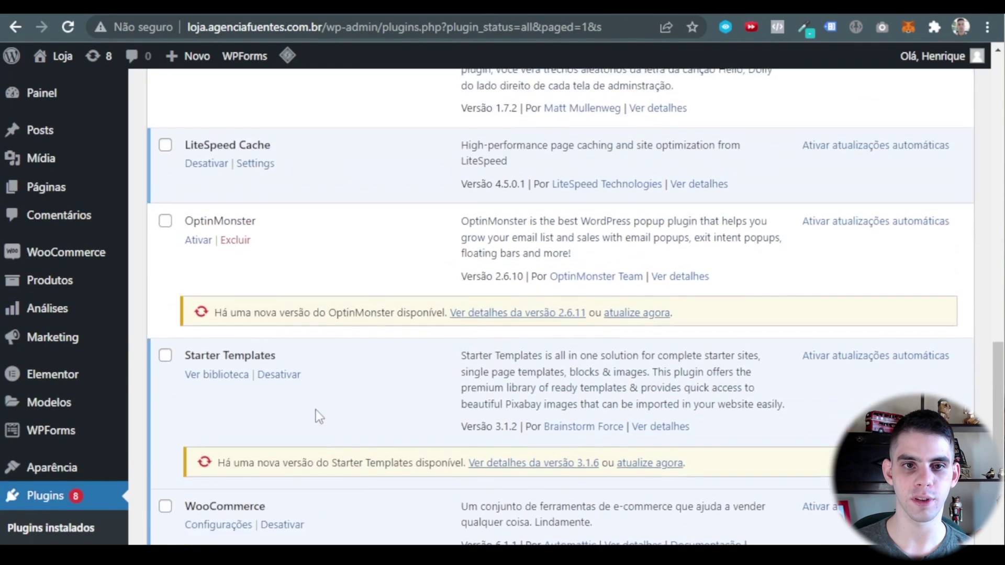
scroll(319, 414, "up", 11)
left_click_drag(369, 320, 183, 321)
left_click(417, 343)
scroll(54, 460, "down", 2)
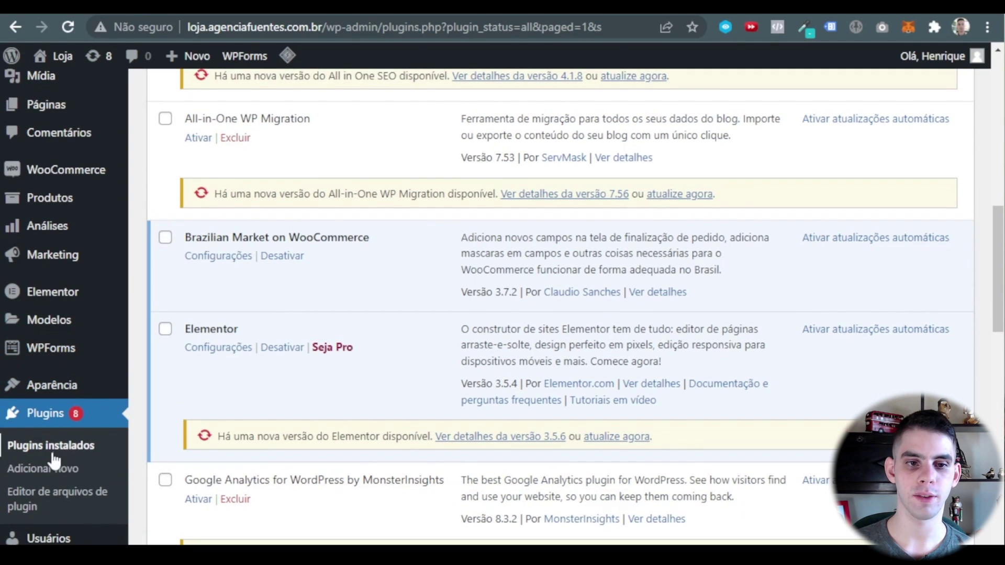
left_click(54, 460)
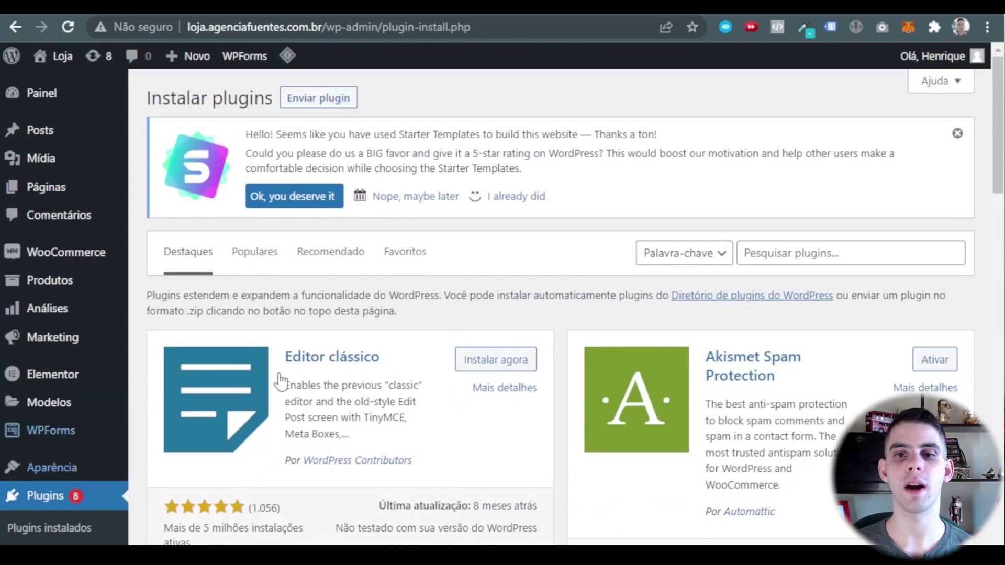
Search plugins for 'mercado' and install Mercado Pago para WooCommerce.
left_click(809, 257)
type("mercado")
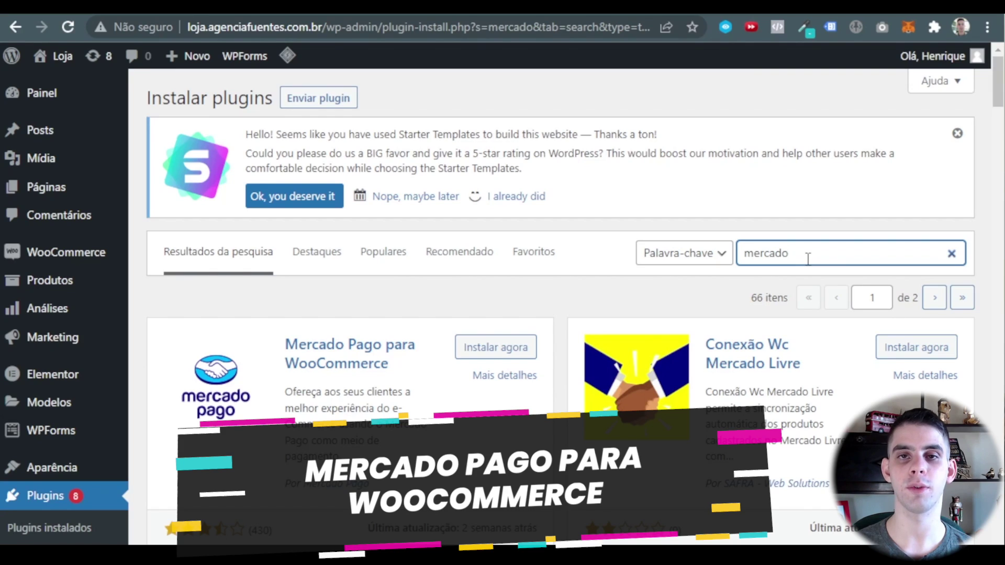
left_click(496, 347)
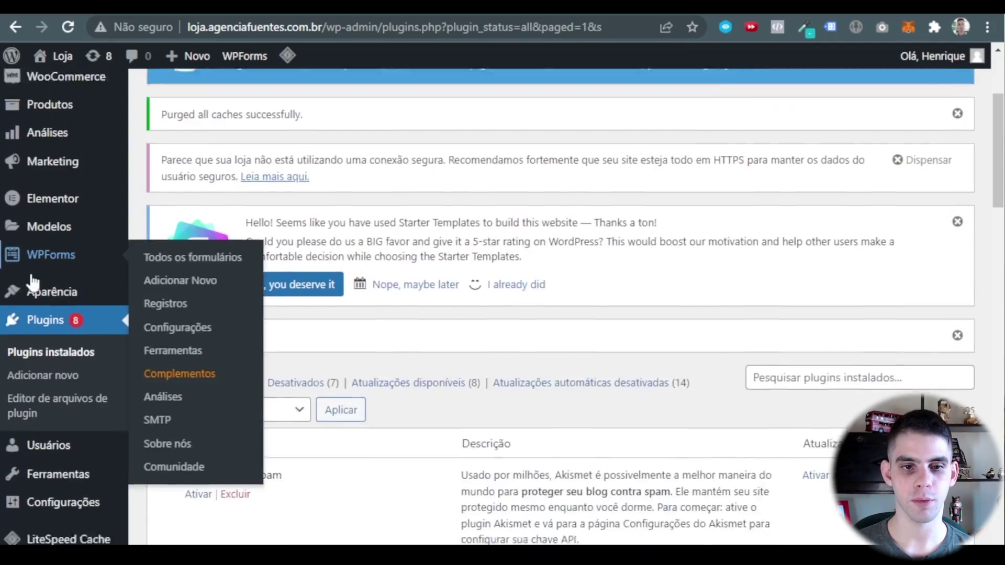
scroll(184, 365, "down", 1)
scroll(185, 365, "down", 2)
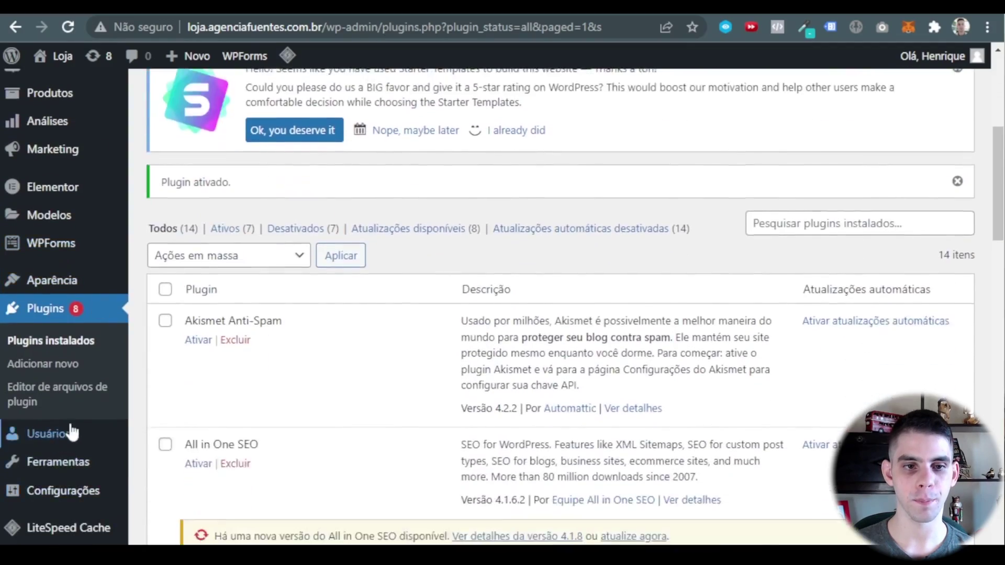
Search plugins for 'correios', then install and activate Claudio Sanches – Correios for WooCommerce.
left_click(19, 365)
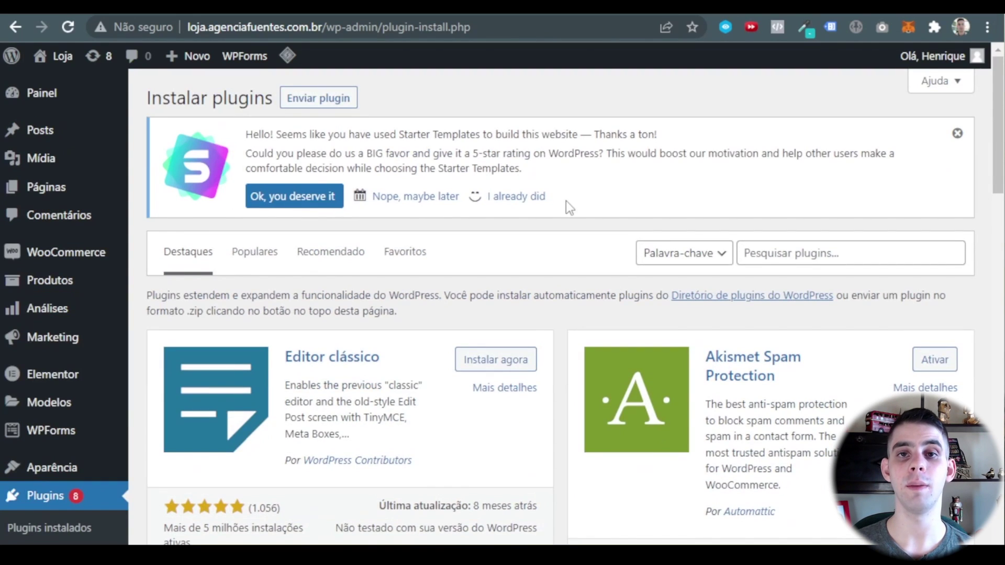
left_click(784, 250)
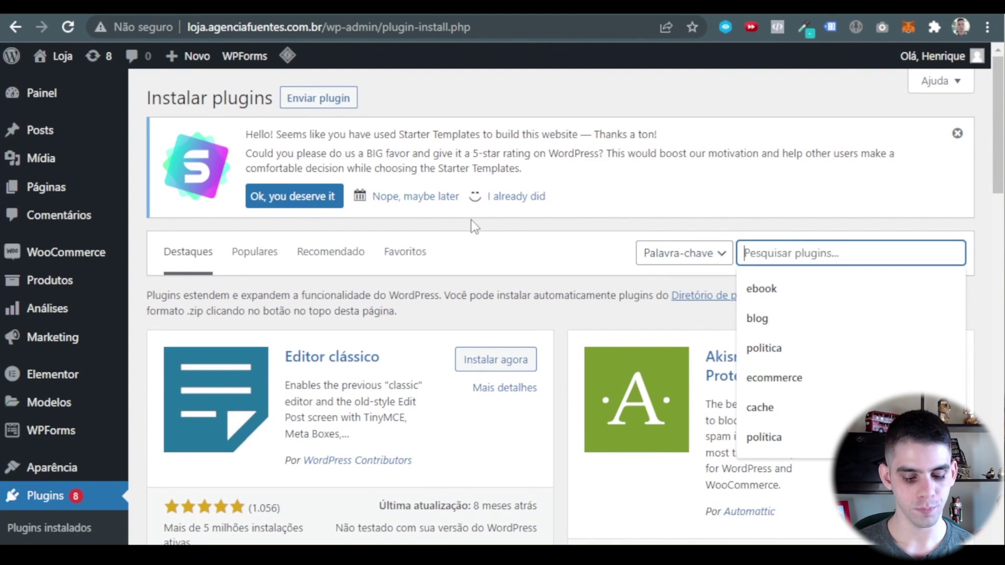
type("correios")
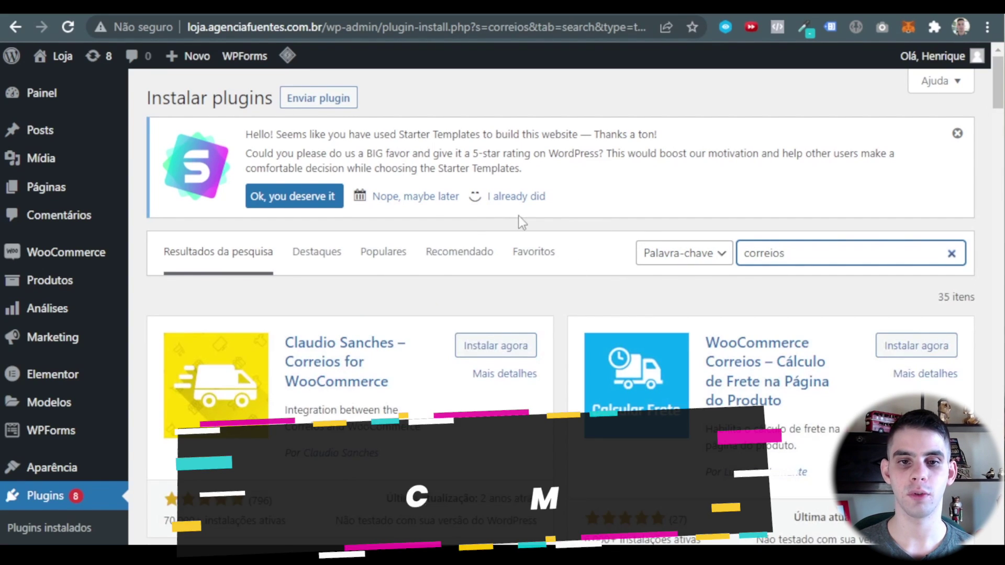
scroll(376, 280, "down", 1)
scroll(375, 280, "down", 1)
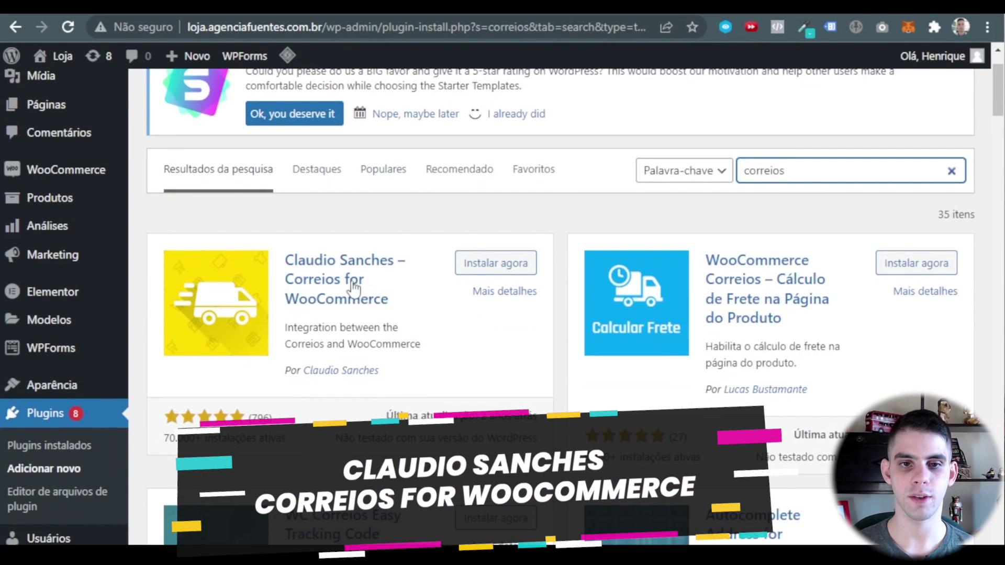
left_click(489, 272)
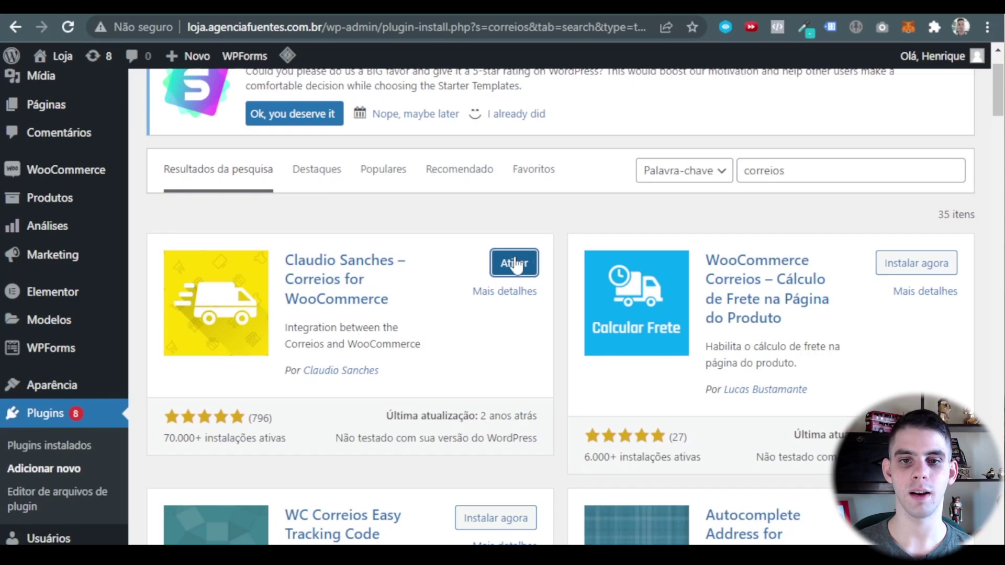
left_click(514, 264)
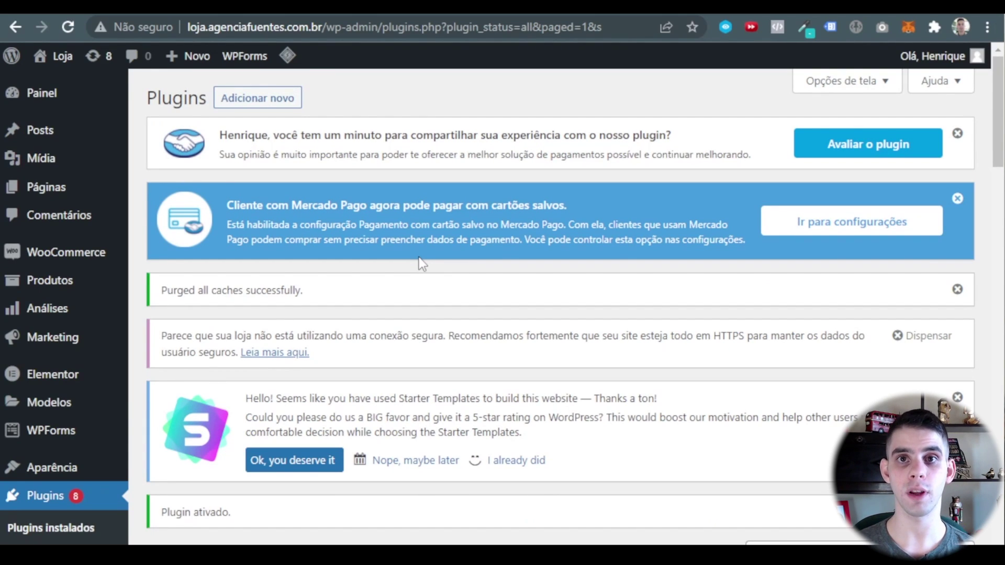
Go to WooCommerce > Configurações and select the Geral tab's Endereço linha 1 field.
mouse_move(41, 257)
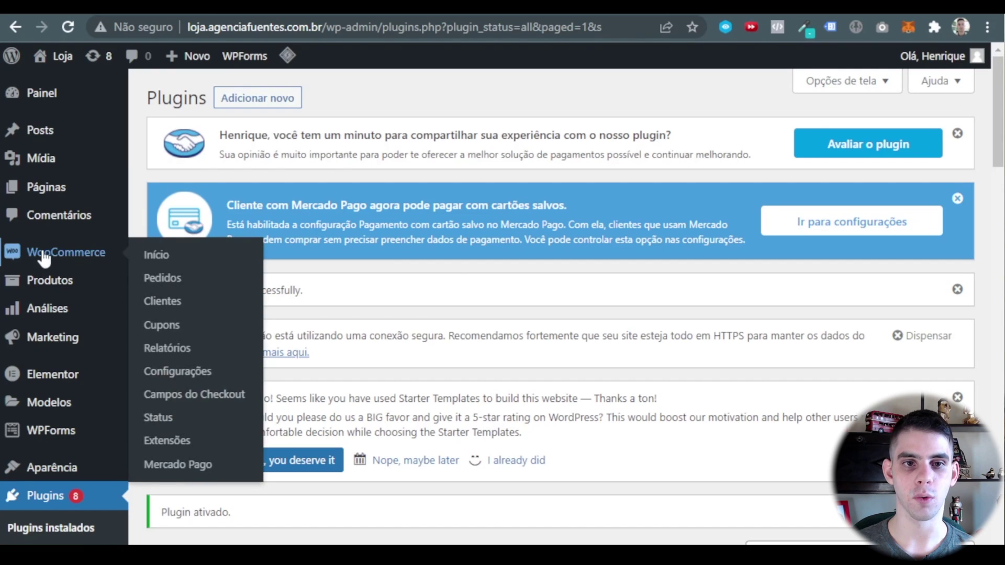
left_click(184, 372)
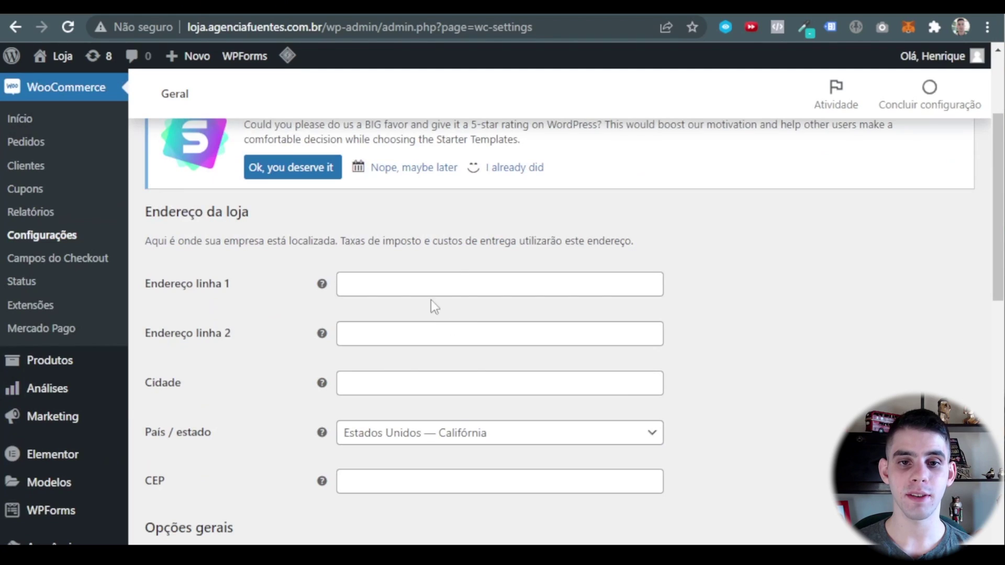
left_click(453, 284)
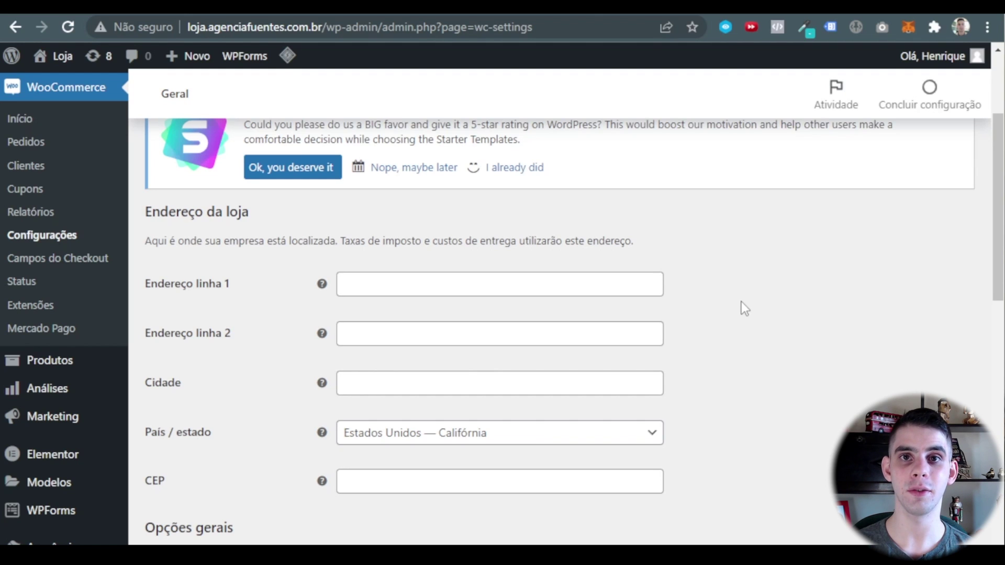
Fill the store address, city and CEP fields from a saved address.
left_click(458, 276)
left_click(449, 313)
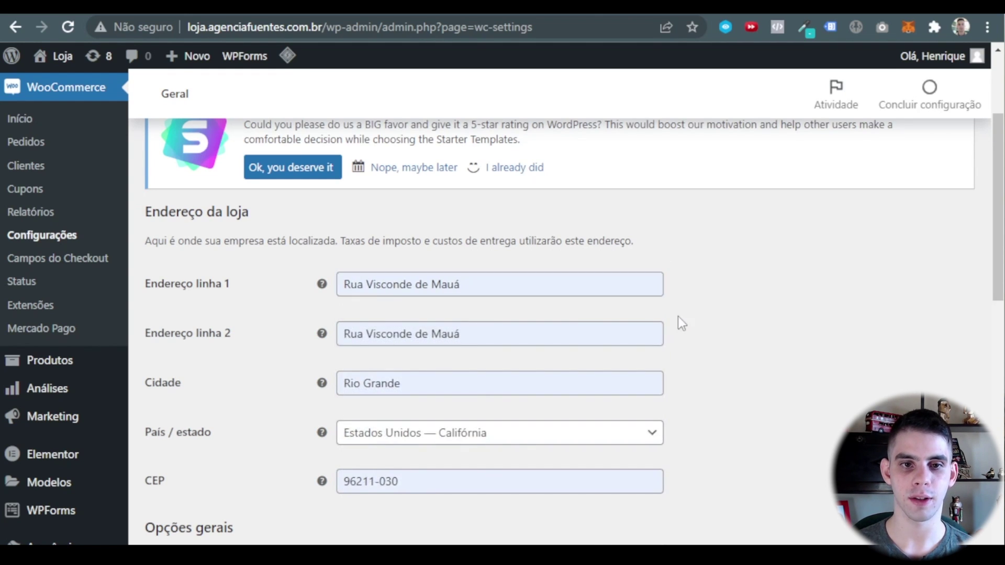
scroll(319, 374, "down", 2)
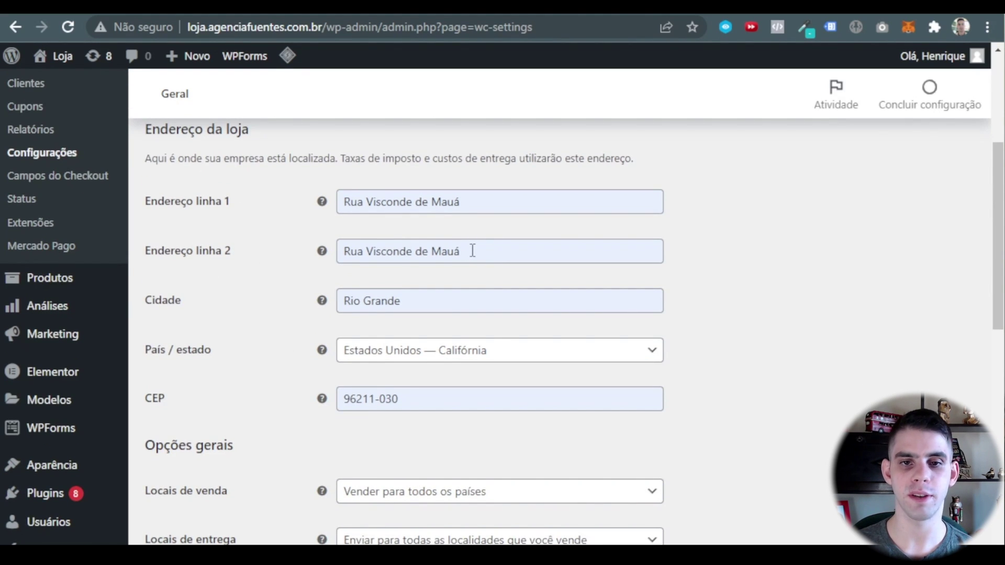
scroll(414, 238, "down", 2)
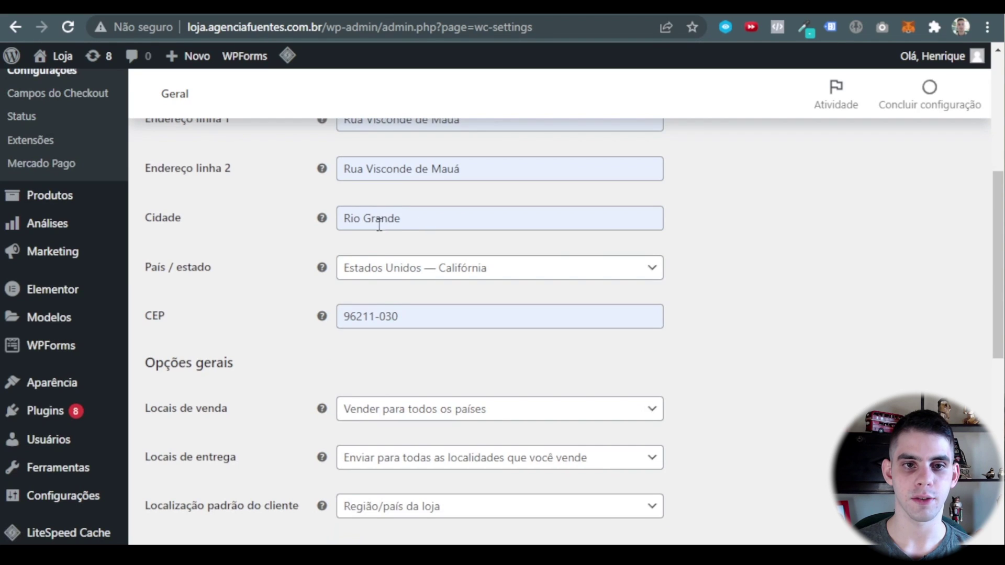
scroll(422, 246, "down", 4)
scroll(352, 226, "up", 2)
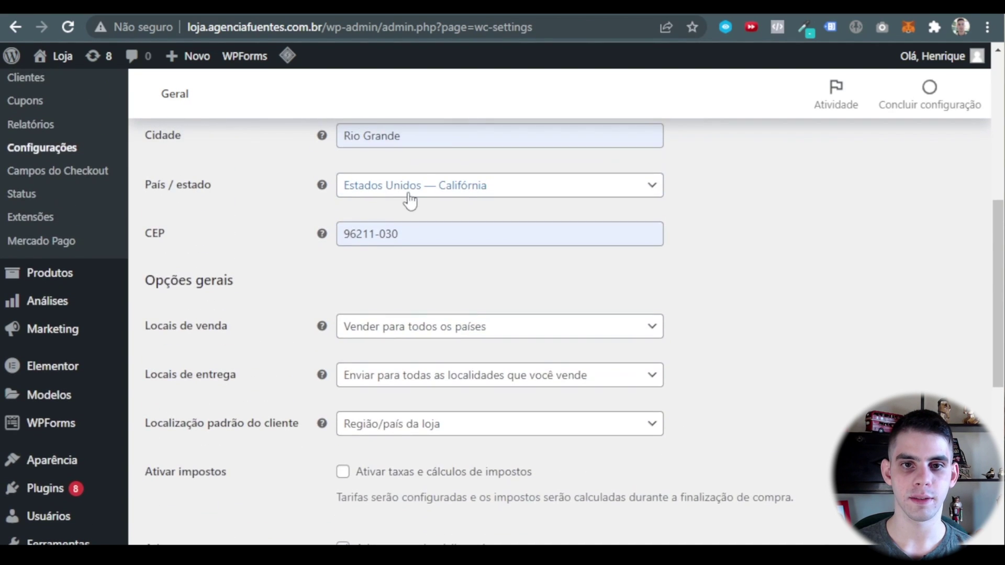
Set País / estado to 'Brasil — Rio Grande do Sul' by searching 'rio grande'.
left_click(455, 191)
left_click(438, 208)
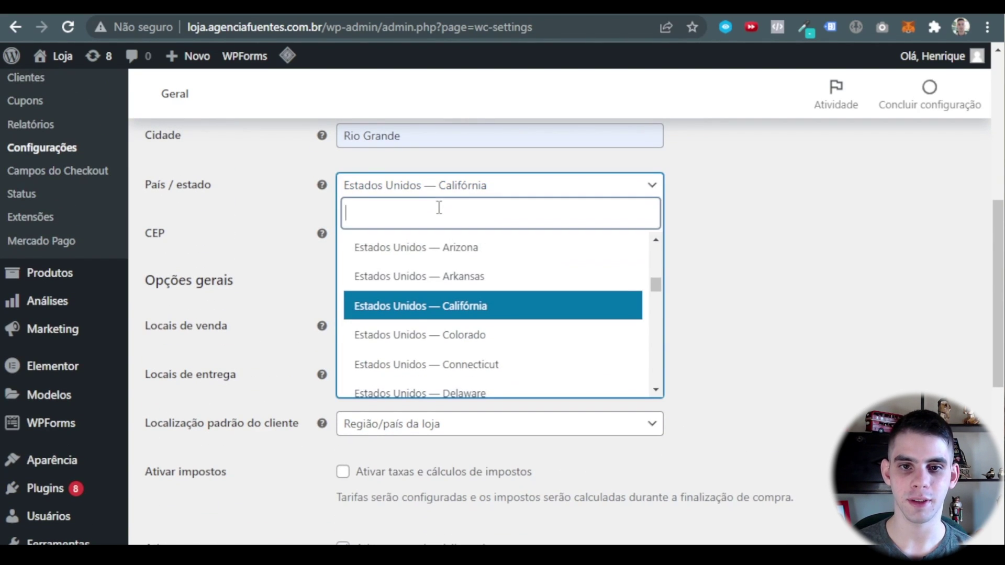
type("rio grande")
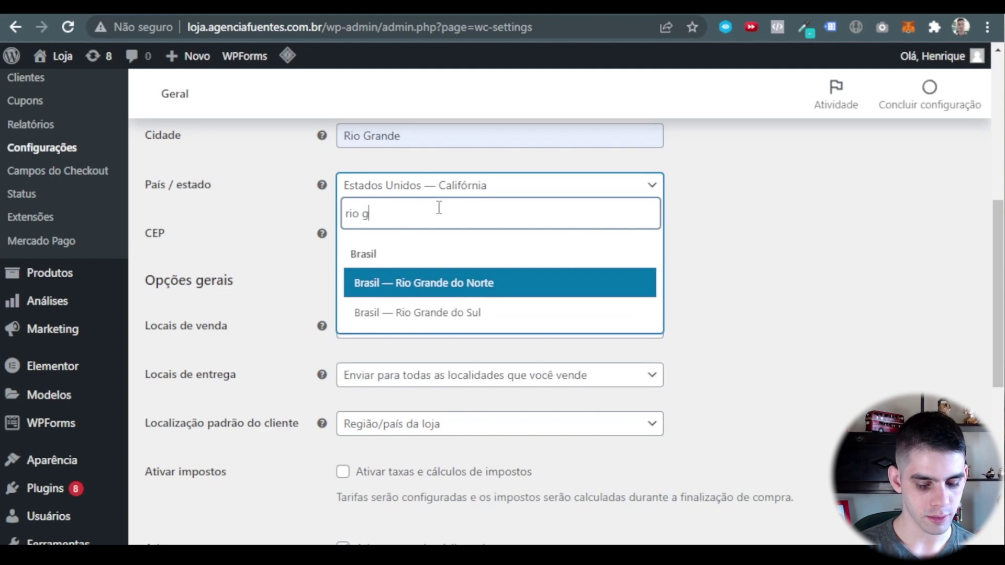
left_click(472, 318)
scroll(395, 356, "up", 2)
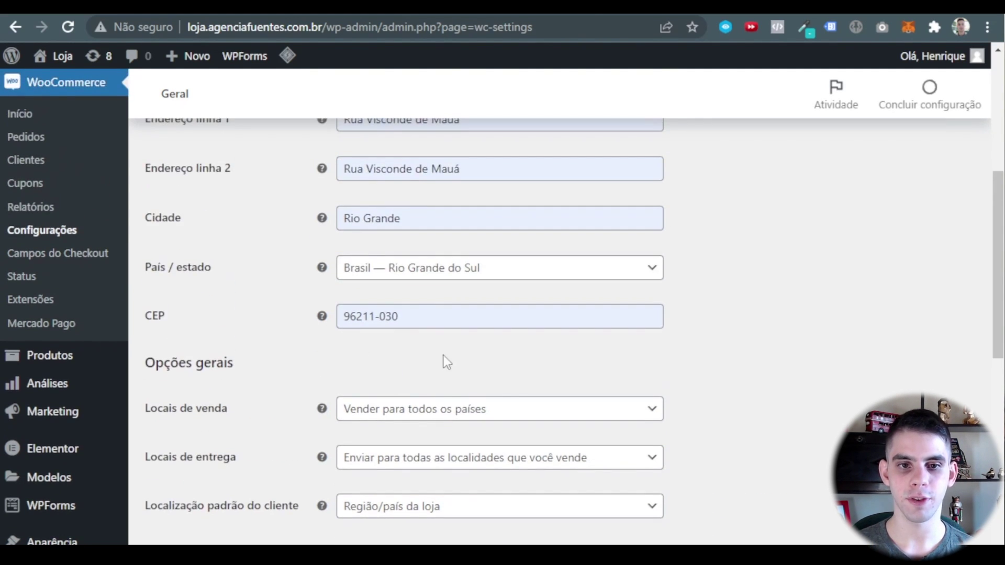
scroll(446, 361, "down", 3)
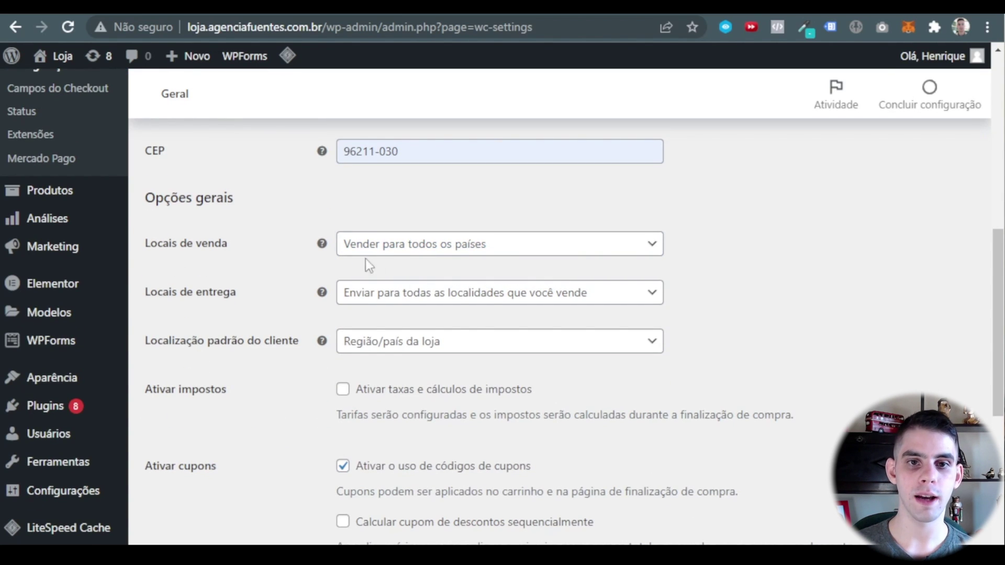
Set Locais de venda to 'Vender para países específicos' with Brasil only.
left_click(397, 250)
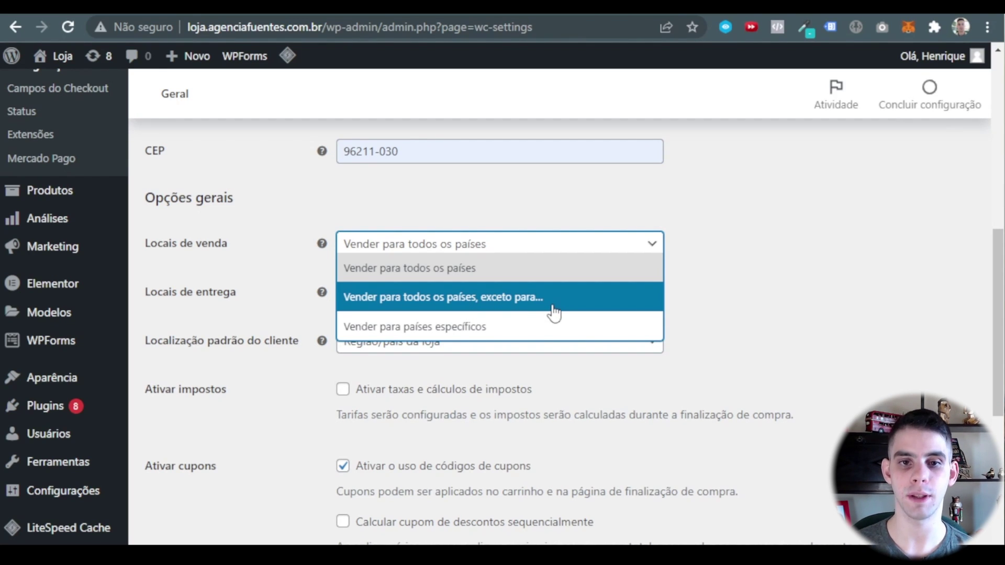
left_click(470, 330)
left_click(397, 297)
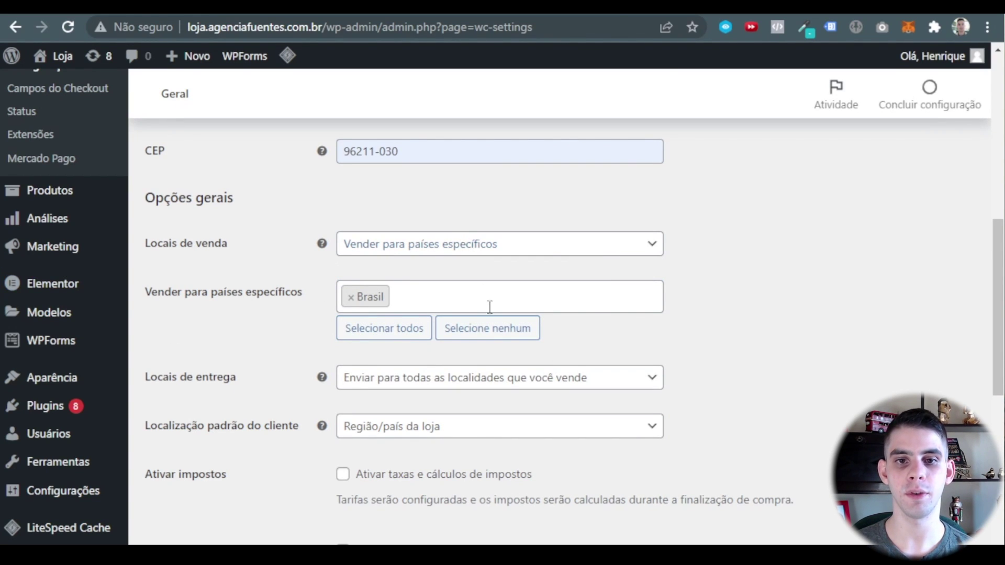
scroll(405, 302, "down", 3)
scroll(380, 364, "up", 3)
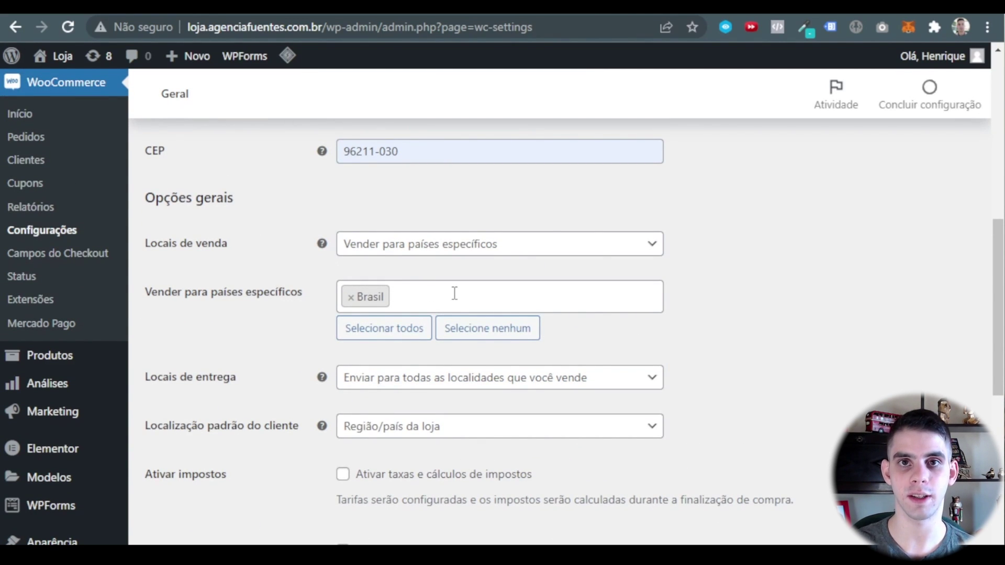
scroll(611, 273, "down", 2)
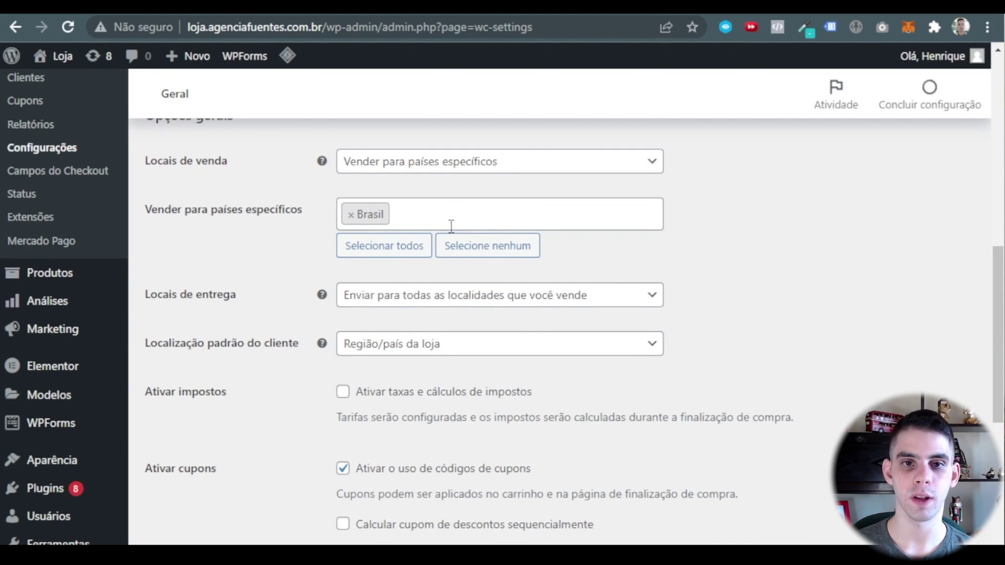
scroll(449, 225, "down", 2)
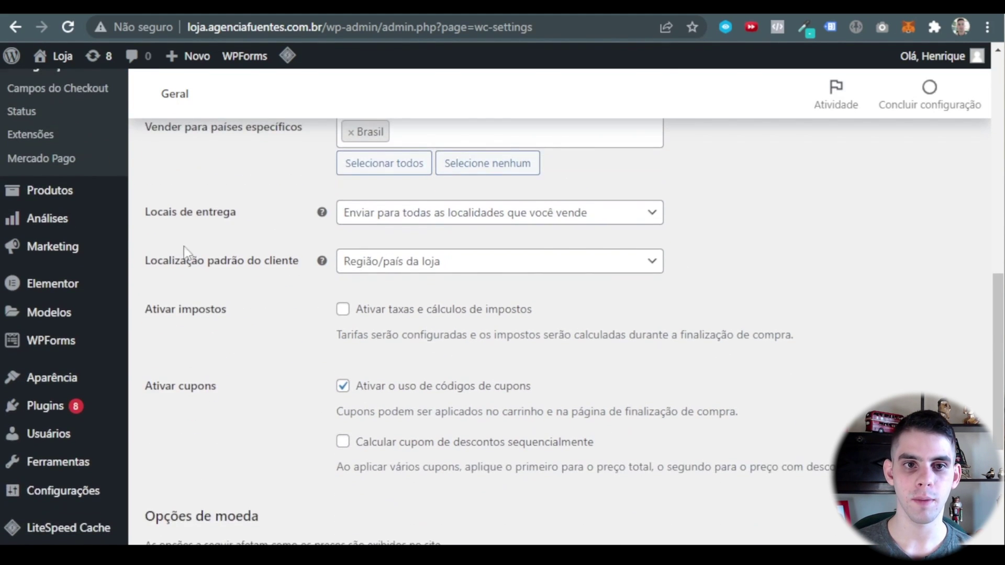
Keep shipping to all selling locations and default customer location at the store's country.
left_click(408, 213)
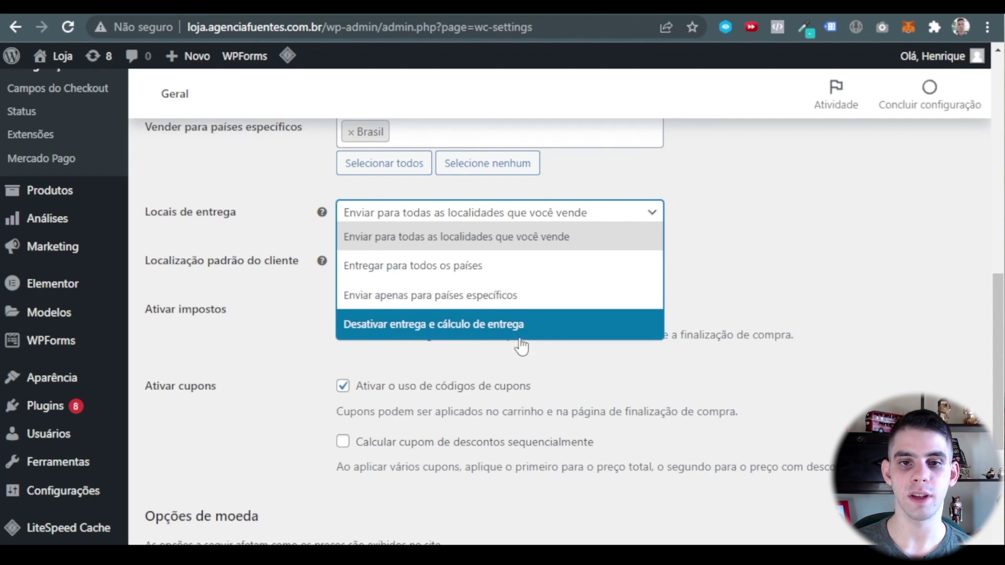
left_click(408, 248)
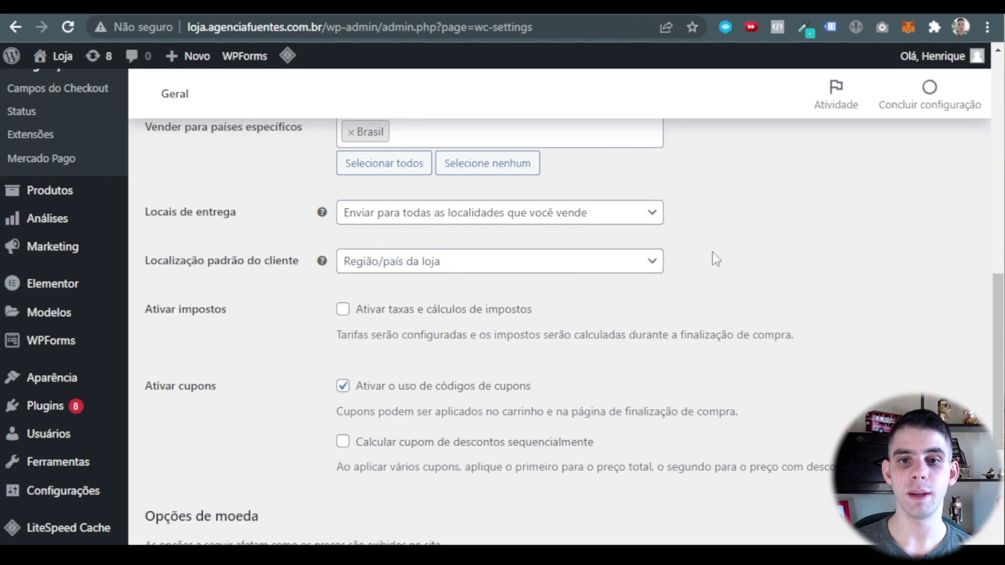
scroll(449, 309, "up", 2)
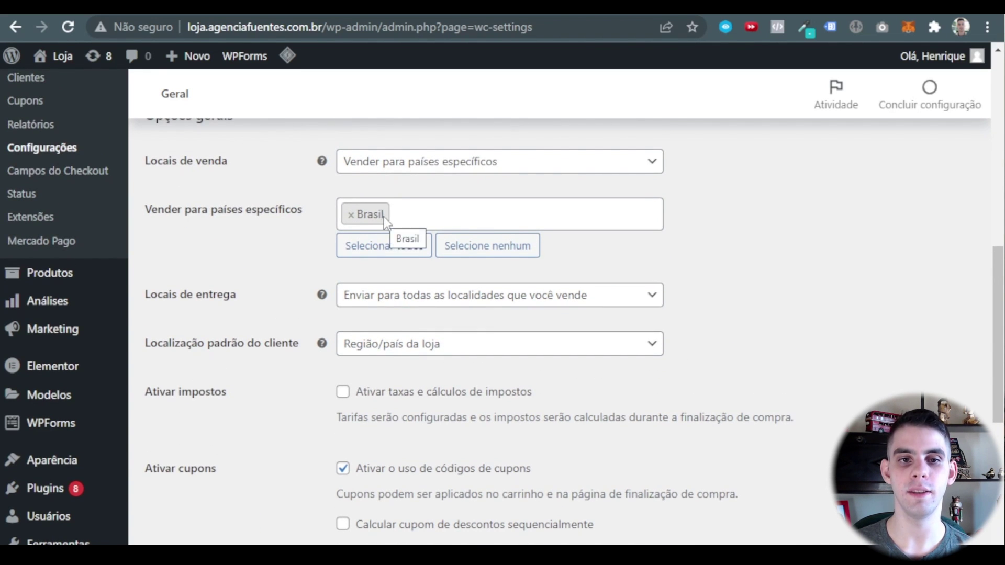
scroll(384, 313, "down", 2)
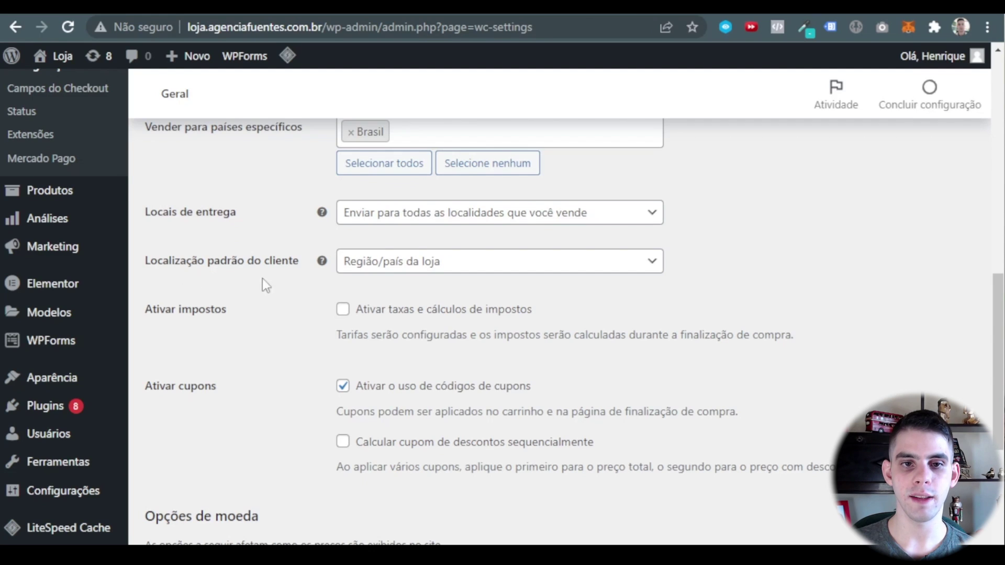
left_click(435, 261)
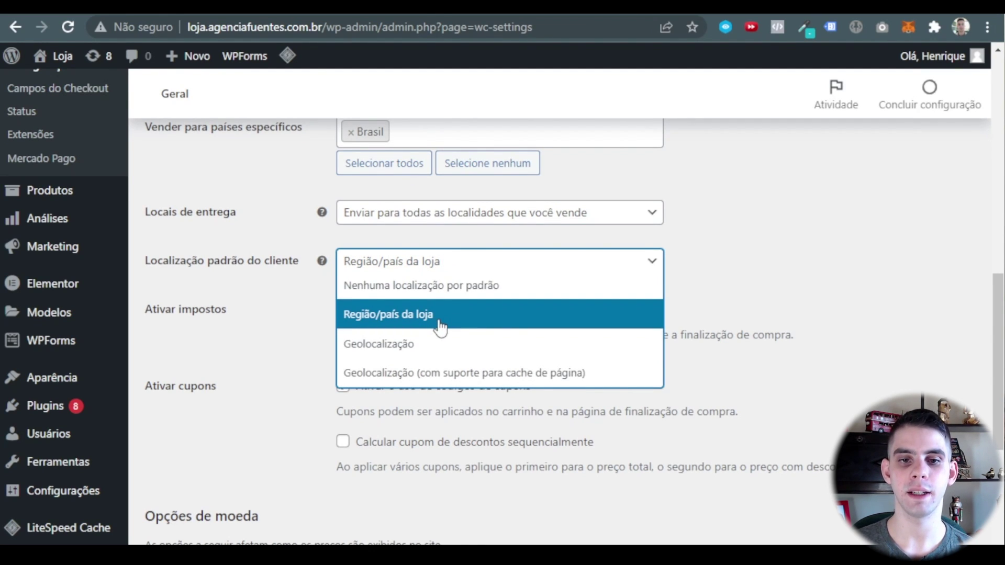
left_click(440, 319)
scroll(240, 273, "down", 2)
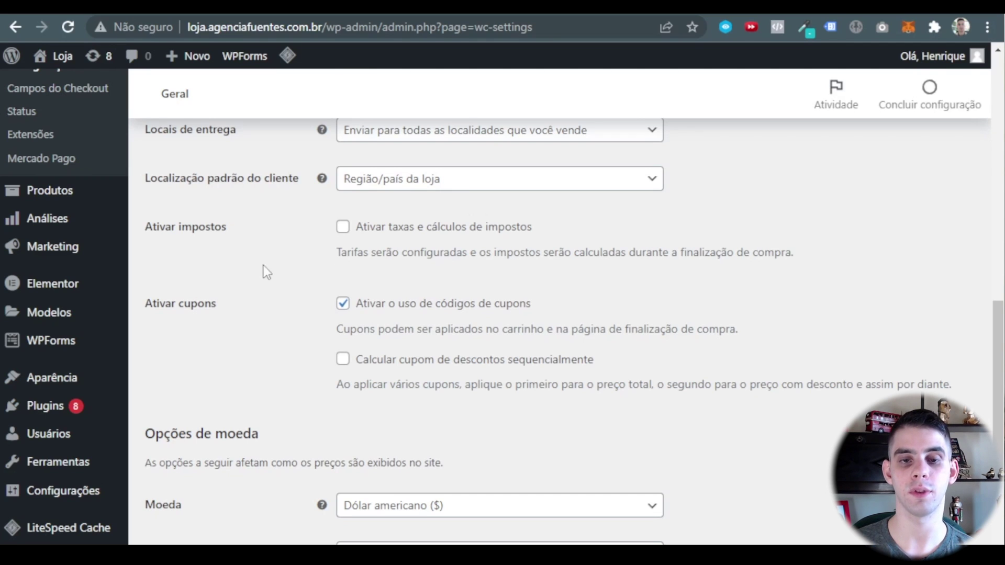
scroll(293, 246, "down", 3)
scroll(249, 283, "up", 1)
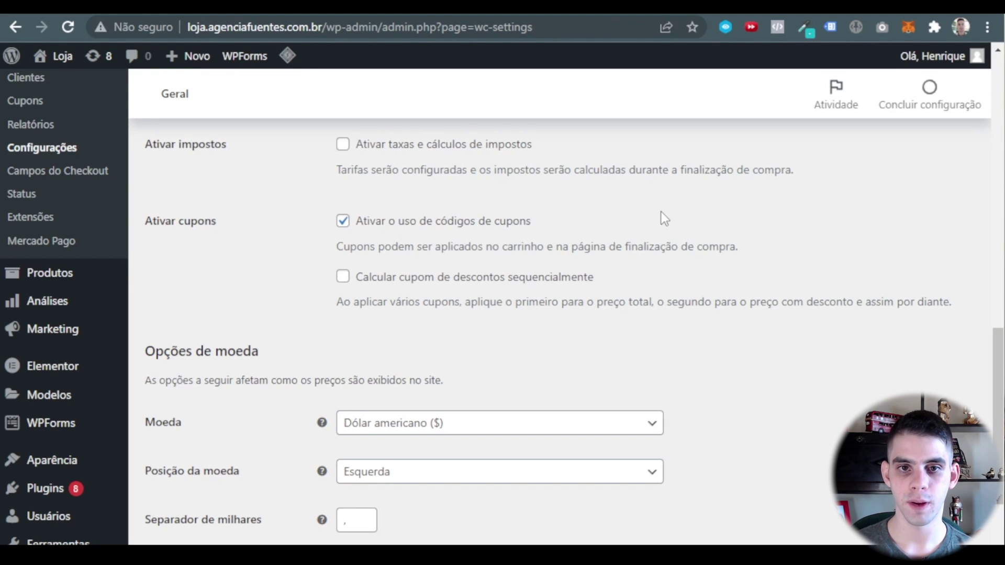
scroll(408, 250, "down", 2)
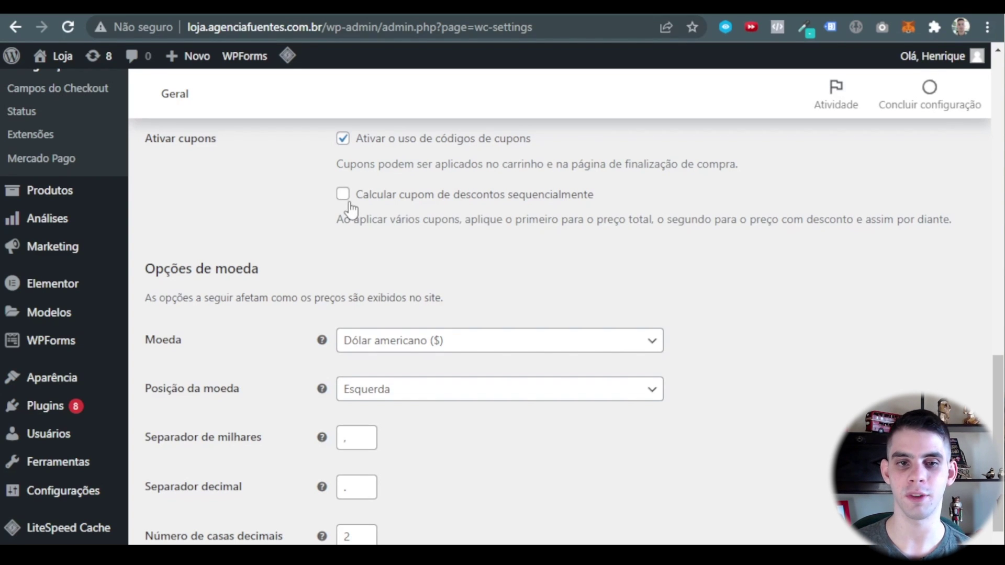
scroll(445, 225, "down", 2)
Set Moeda to Real brasileiro (R$) and save the general settings.
left_click(419, 262)
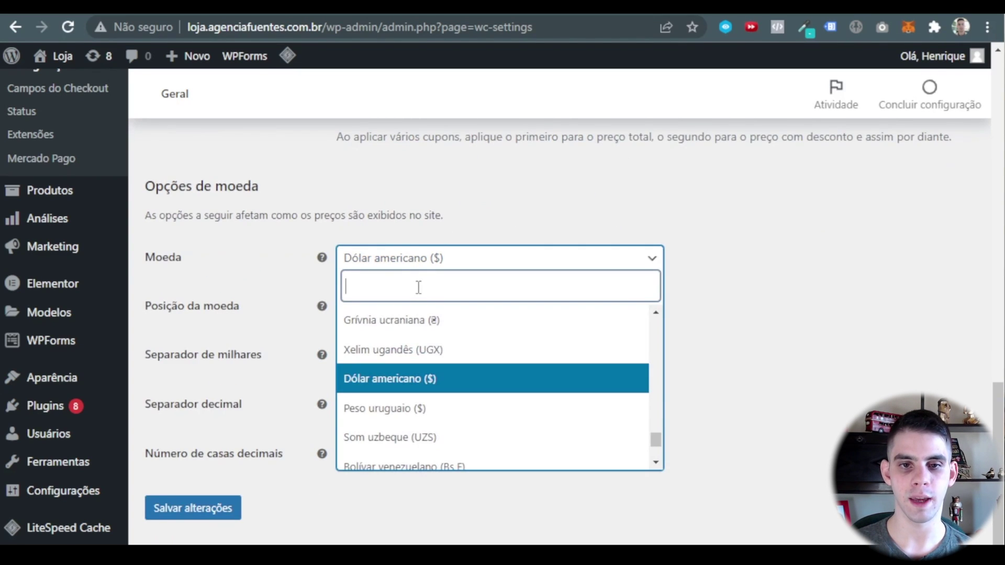
type("real")
key("Return")
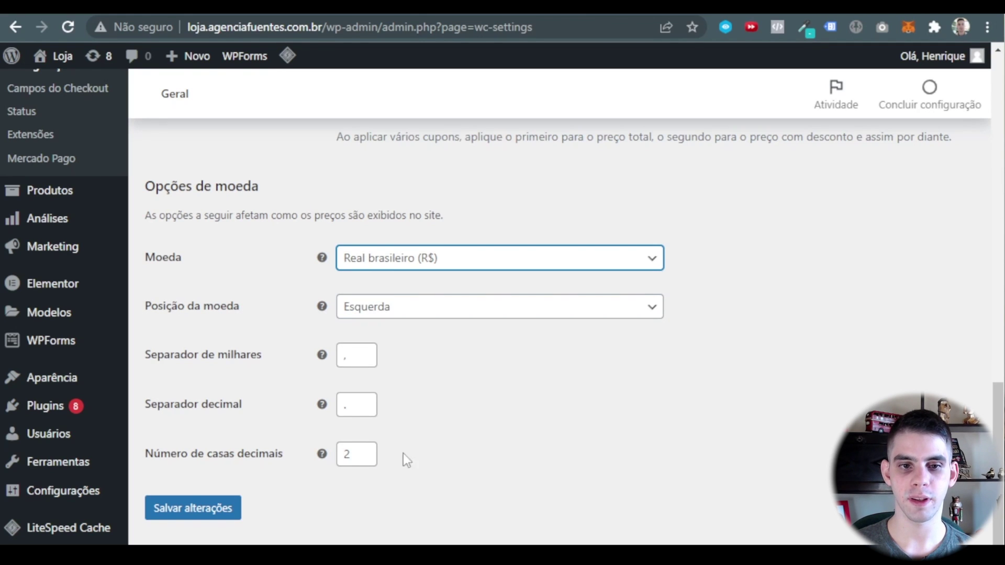
left_click(169, 516)
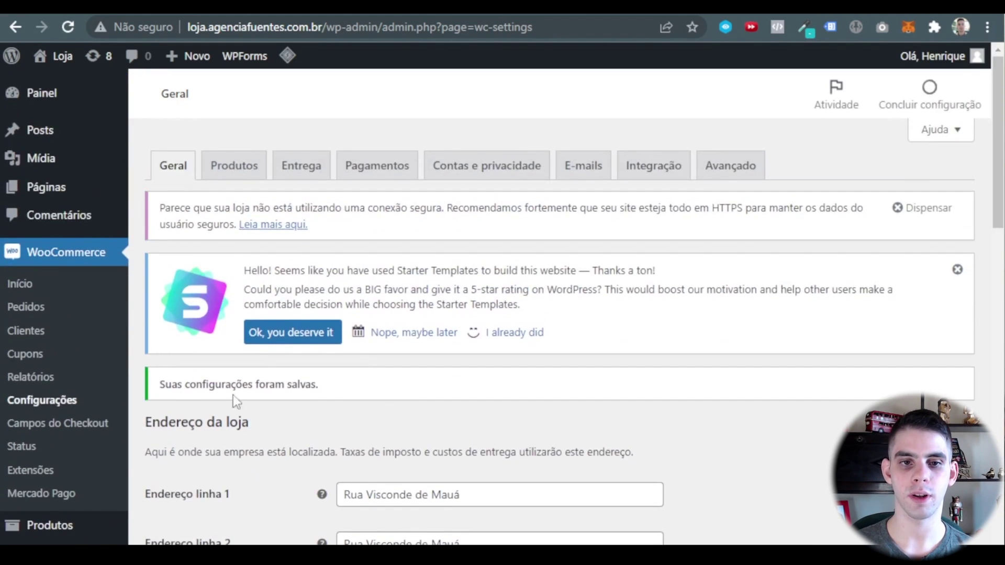
left_click(241, 178)
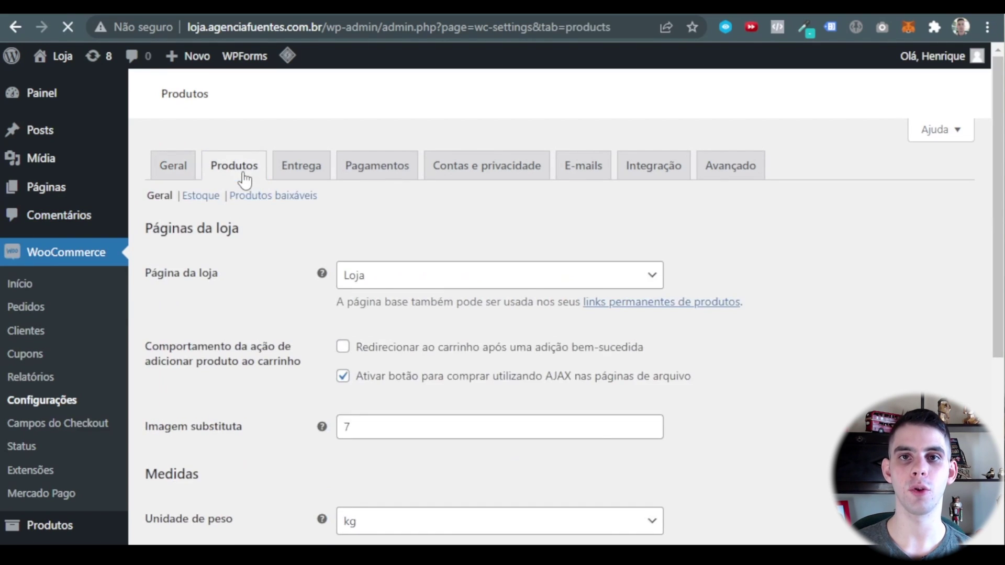
Tick 'Redirecionar ao carrinho após uma adição bem-sucedida', leaving weight in kg and dimensions in cm.
scroll(259, 317, "down", 2)
scroll(259, 317, "down", 3)
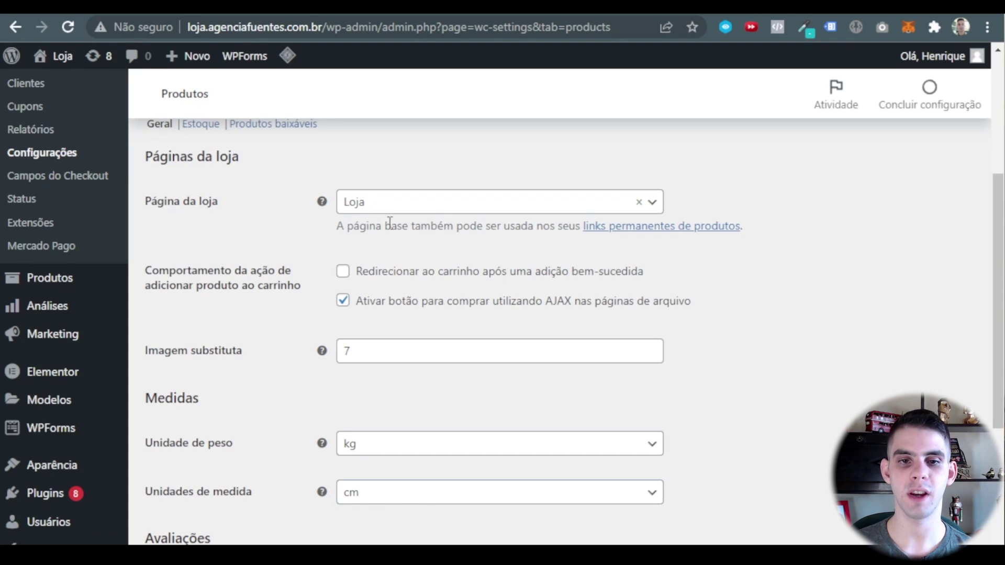
scroll(219, 219, "down", 2)
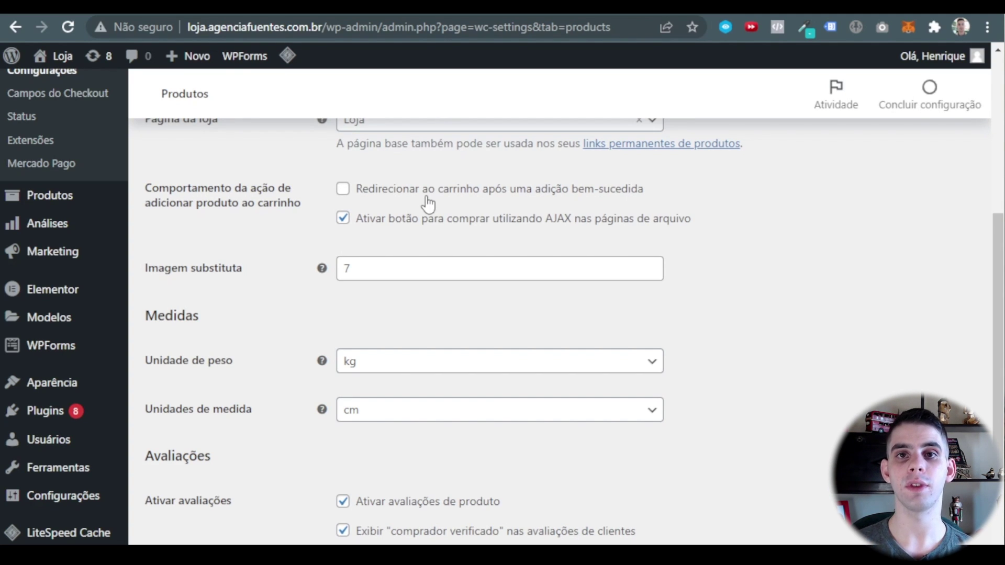
left_click(345, 193)
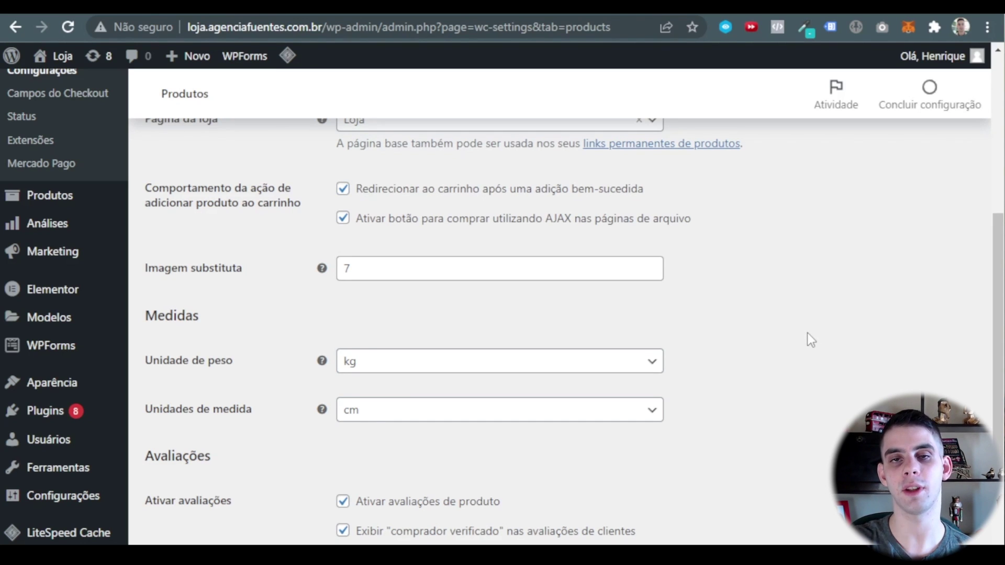
scroll(406, 277, "up", 2)
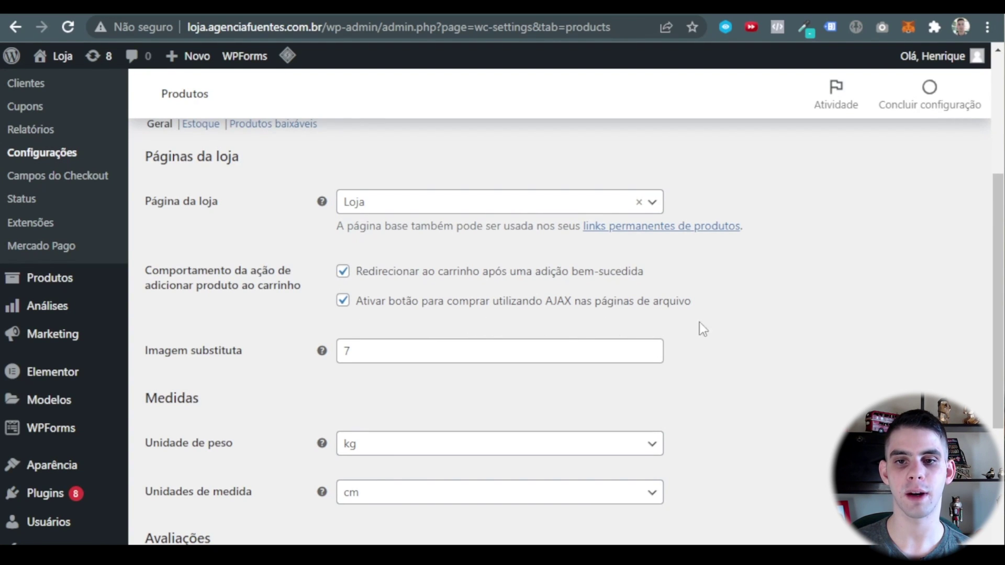
scroll(563, 260, "down", 2)
scroll(390, 197, "down", 2)
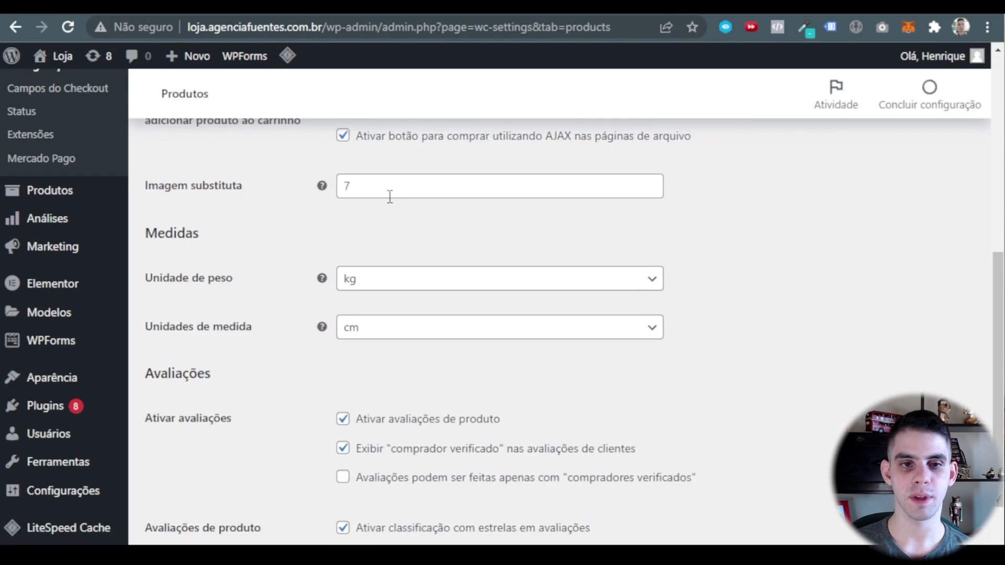
scroll(390, 197, "down", 2)
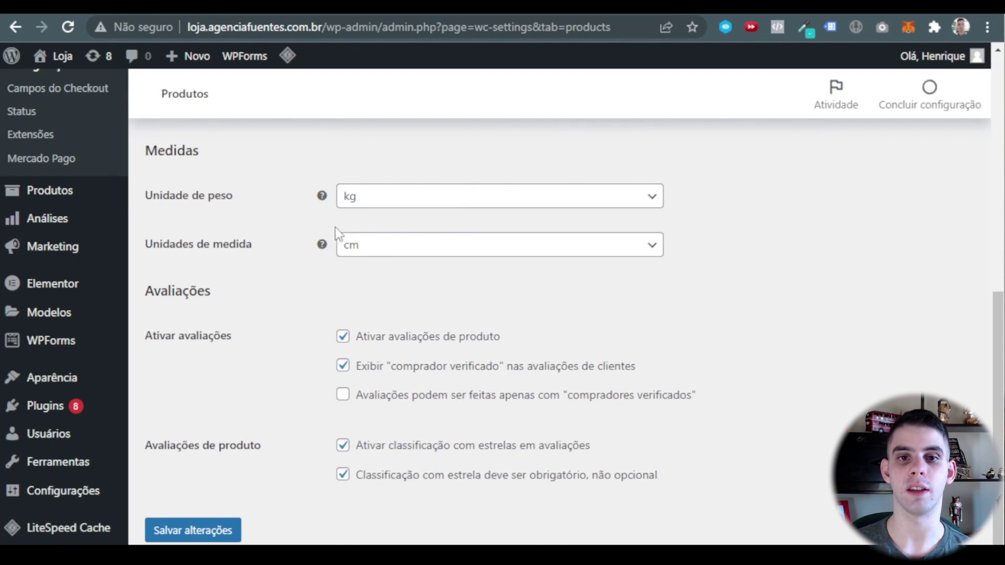
Allow reviews only from verified buyers, make star ratings optional, and save.
scroll(352, 262, "down", 1)
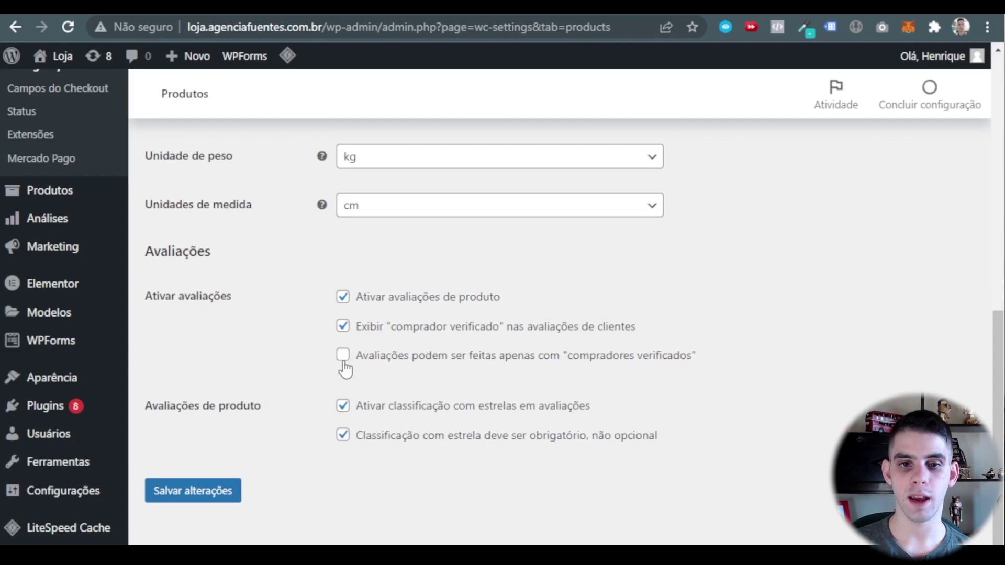
left_click(476, 355)
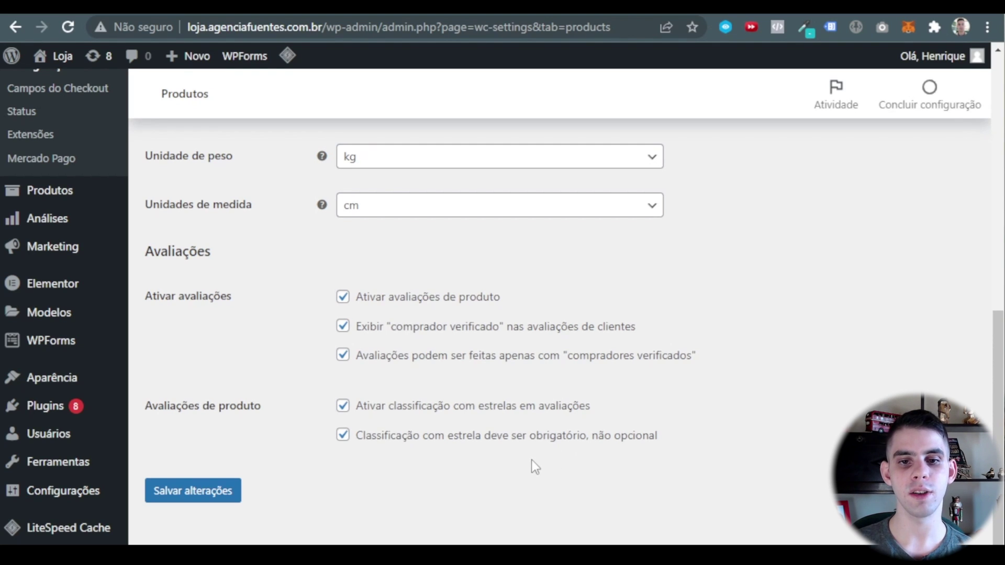
left_click(346, 442)
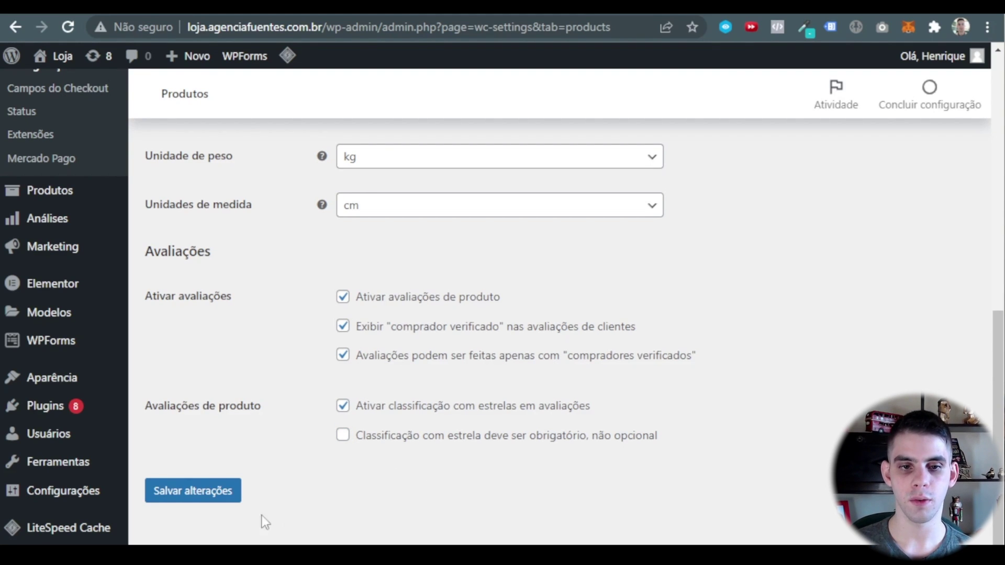
left_click(344, 436)
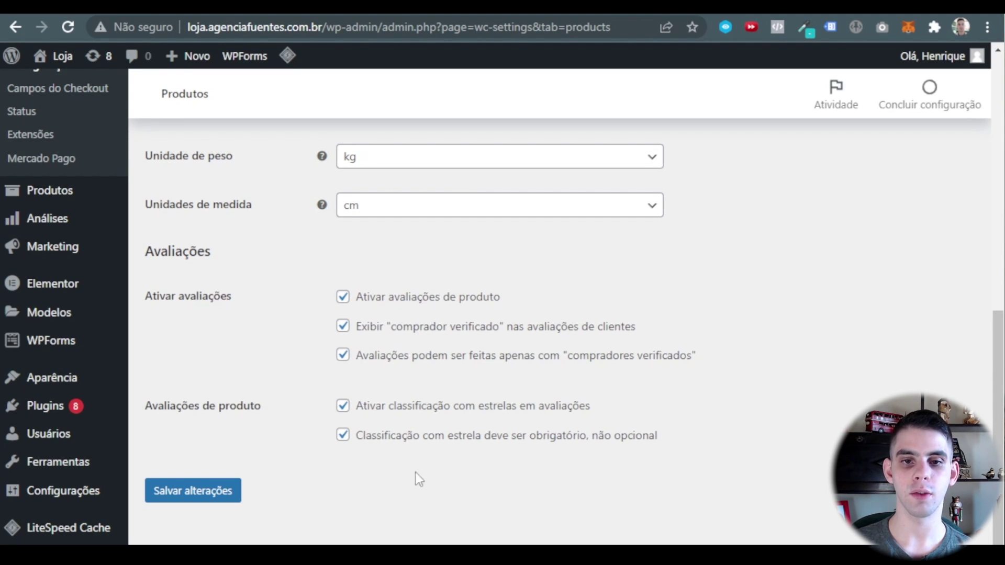
left_click(344, 438)
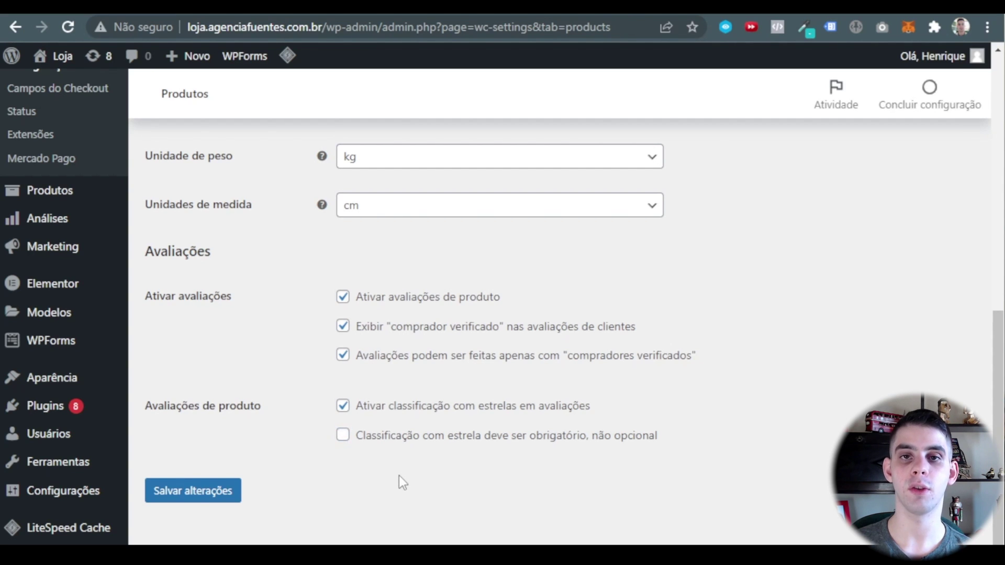
left_click(186, 498)
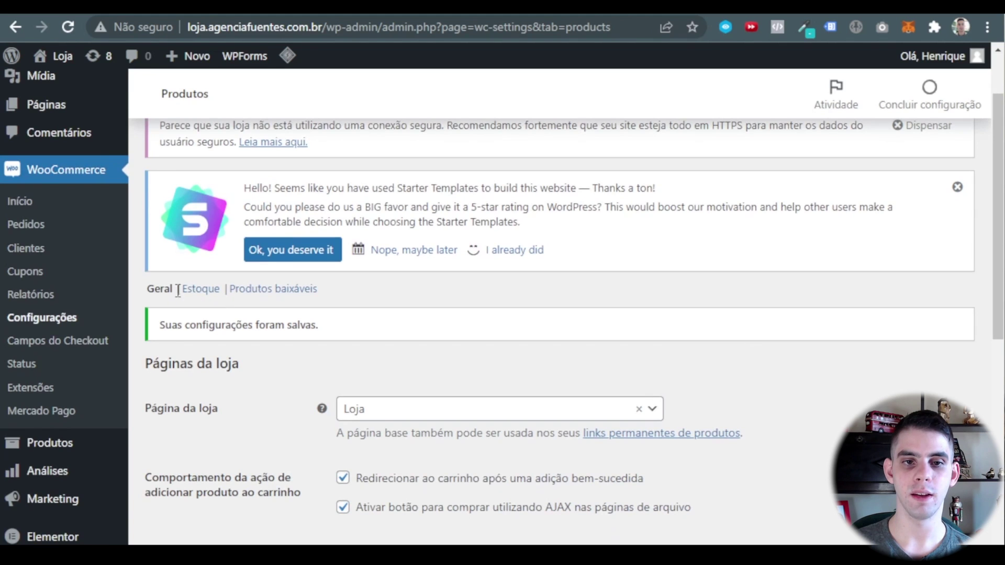
Open the Estoque settings and toggle 'Ativar gestão de estoque' off and back on.
scroll(251, 199, "up", 2)
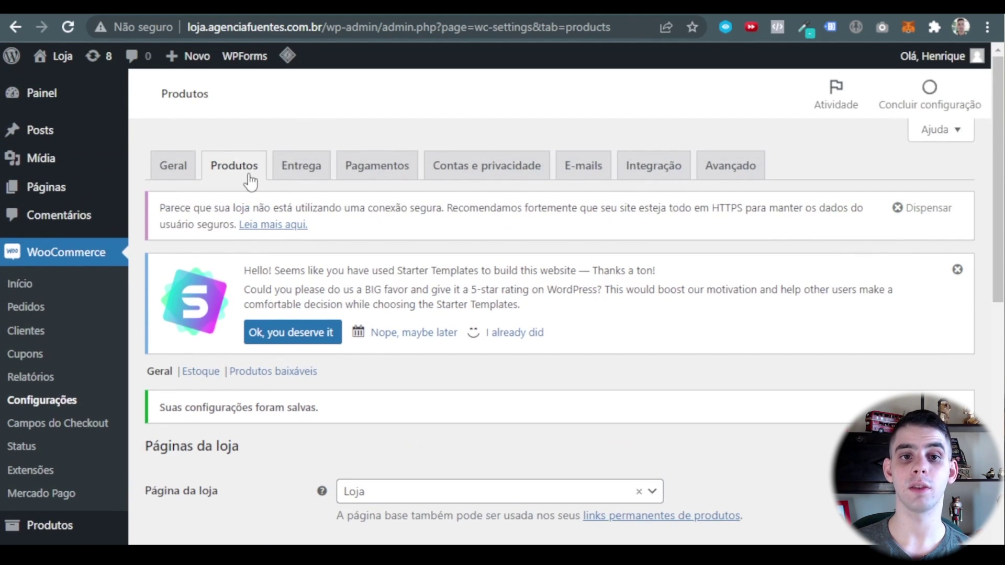
scroll(250, 181, "down", 2)
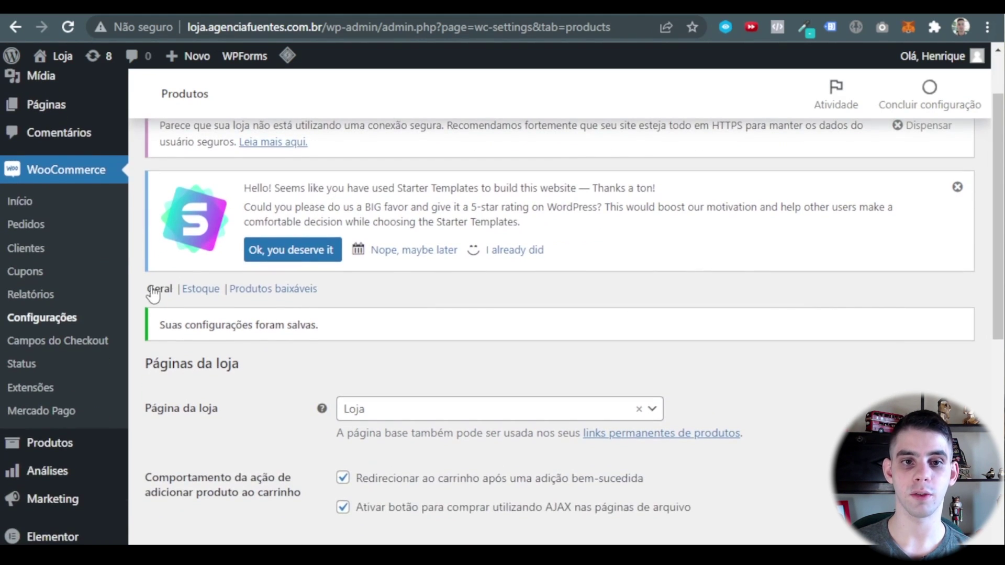
left_click(207, 289)
scroll(275, 234, "down", 4)
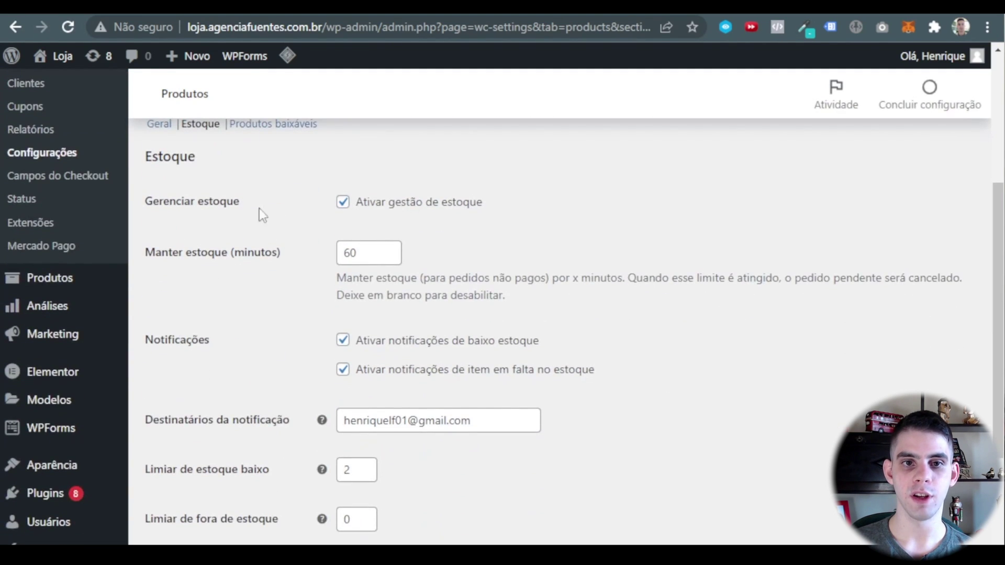
left_click(343, 205)
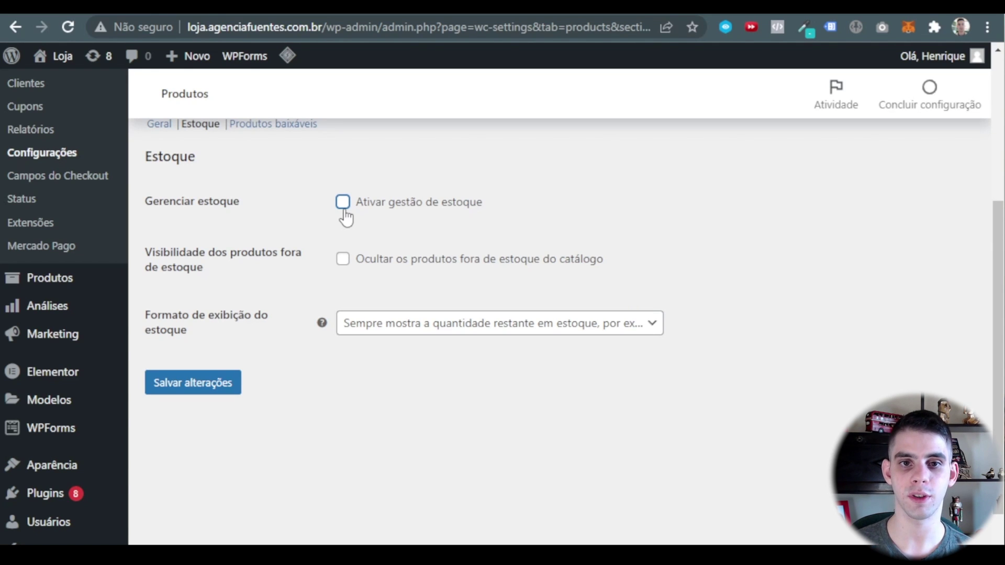
left_click(344, 209)
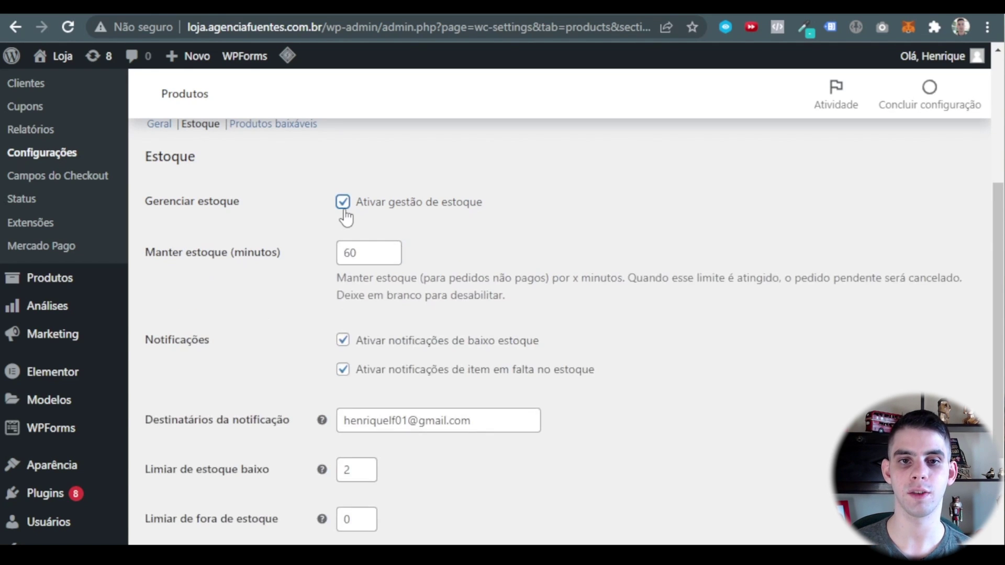
Leave the Manter estoque hold time at 60 minutes.
left_click(368, 253)
left_click(549, 241)
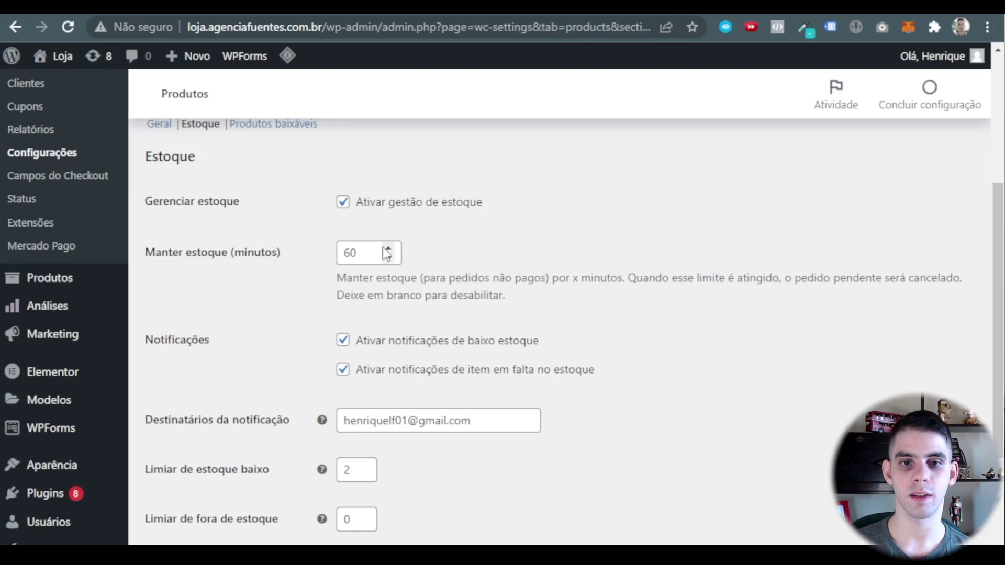
left_click(388, 248)
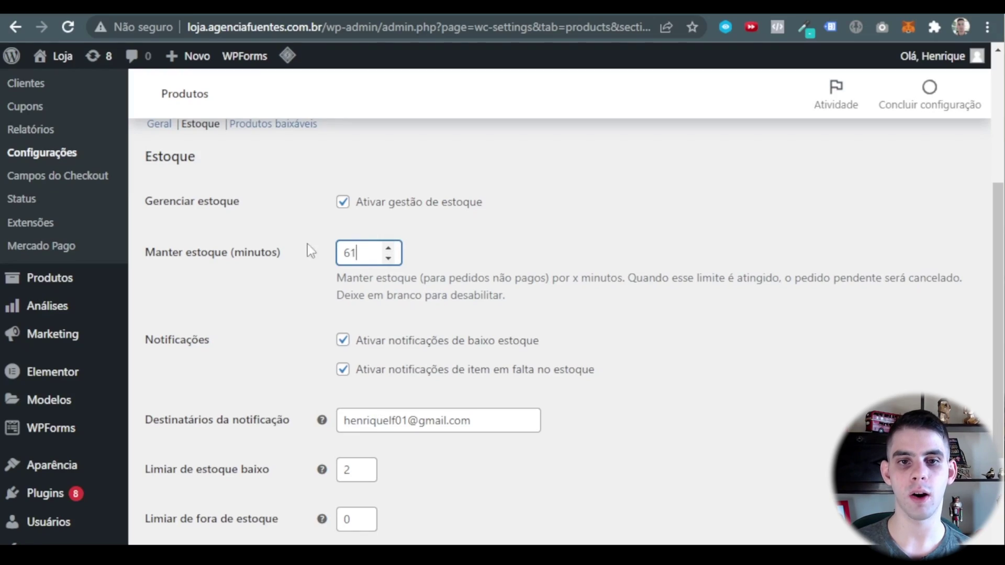
left_click(387, 257)
left_click(468, 266)
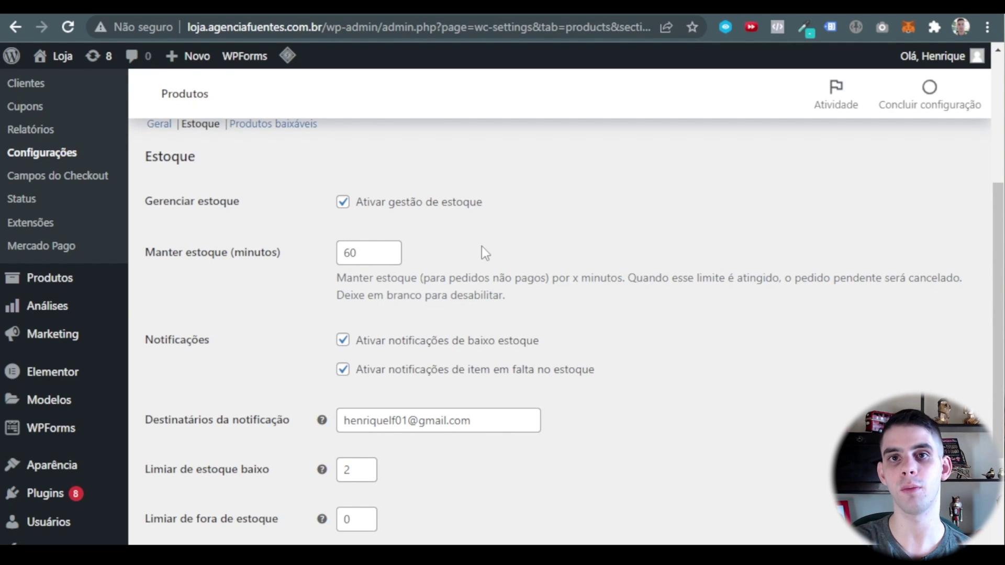
left_click(363, 252)
left_click(588, 418)
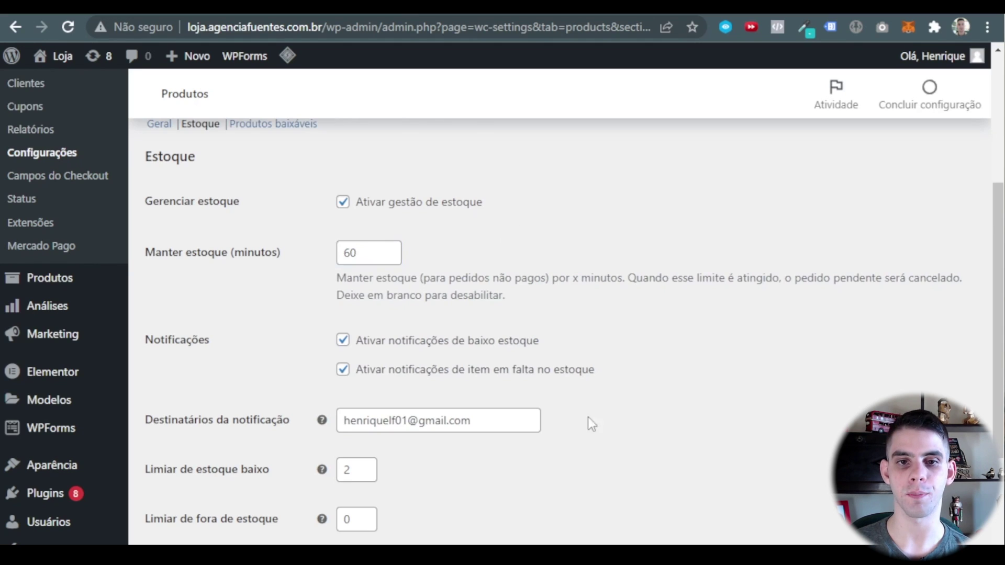
scroll(661, 267, "down", 2)
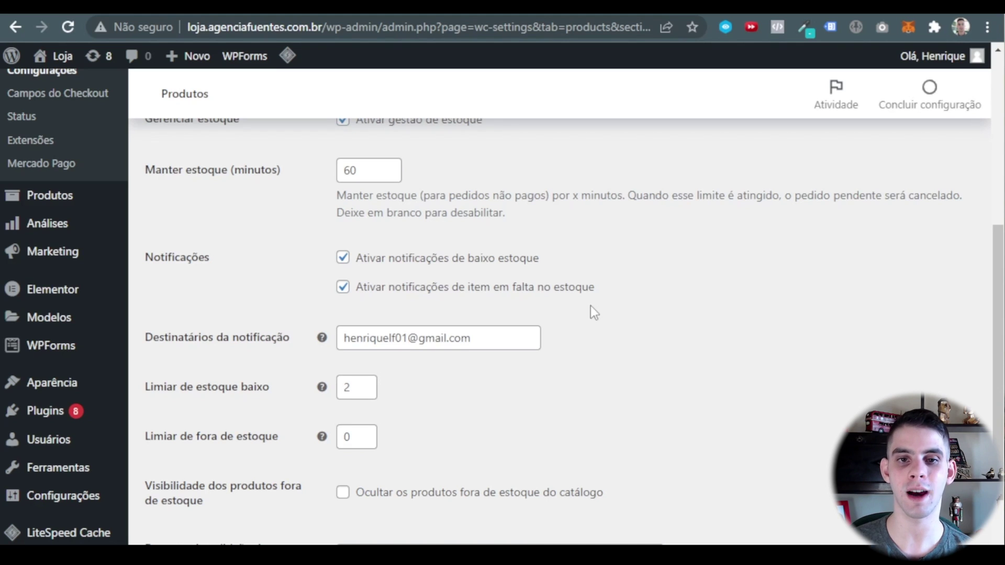
scroll(581, 308, "down", 2)
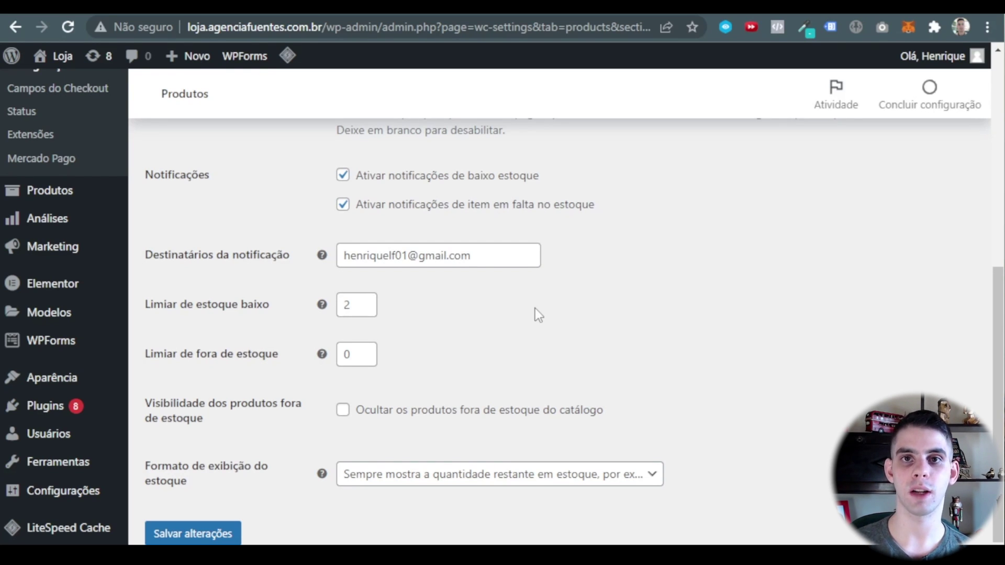
scroll(393, 293, "down", 1)
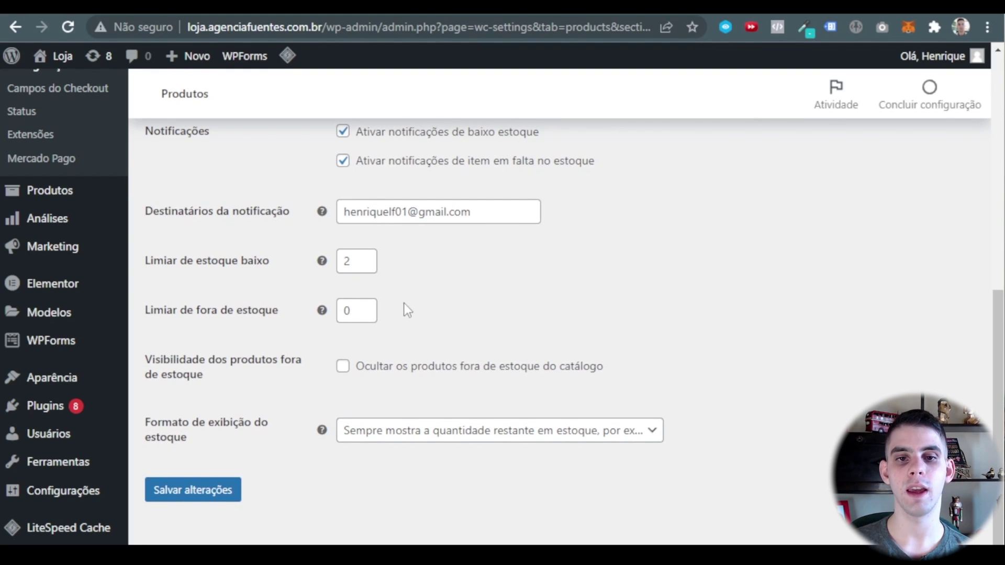
scroll(404, 304, "up", 2)
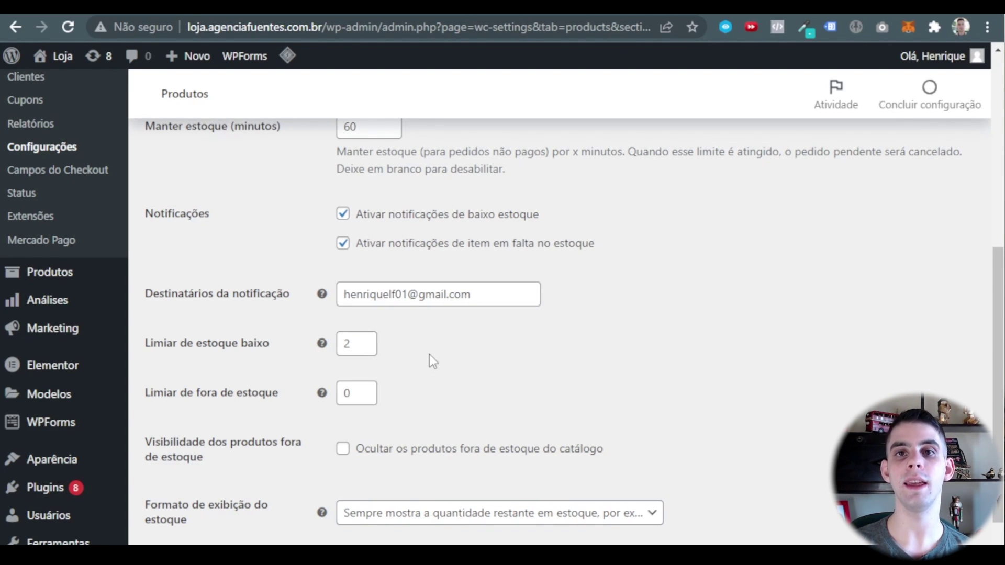
scroll(429, 355, "down", 2)
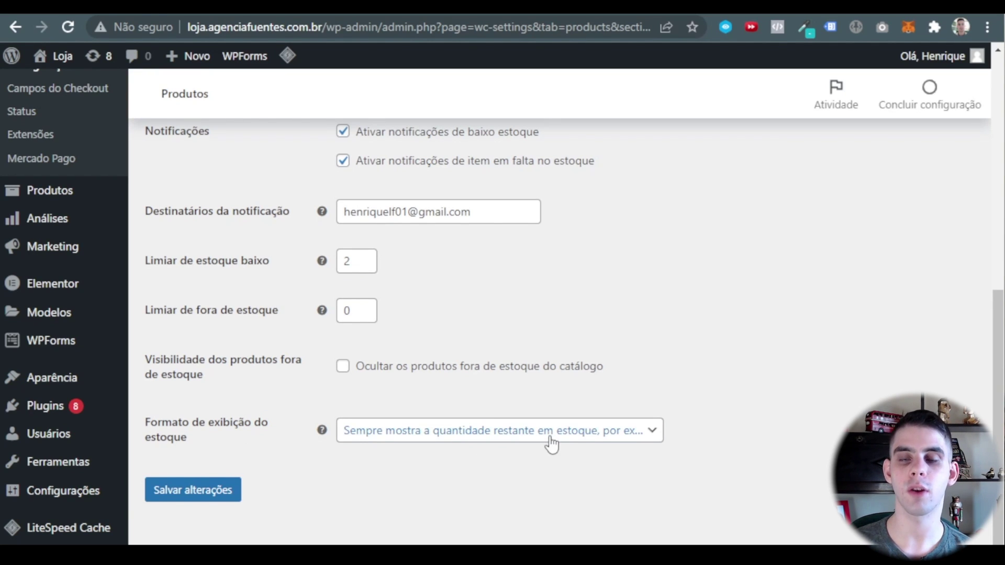
Save the Estoque inventory settings and check the 'Suas configurações foram salvas' confirmation.
left_click(162, 488)
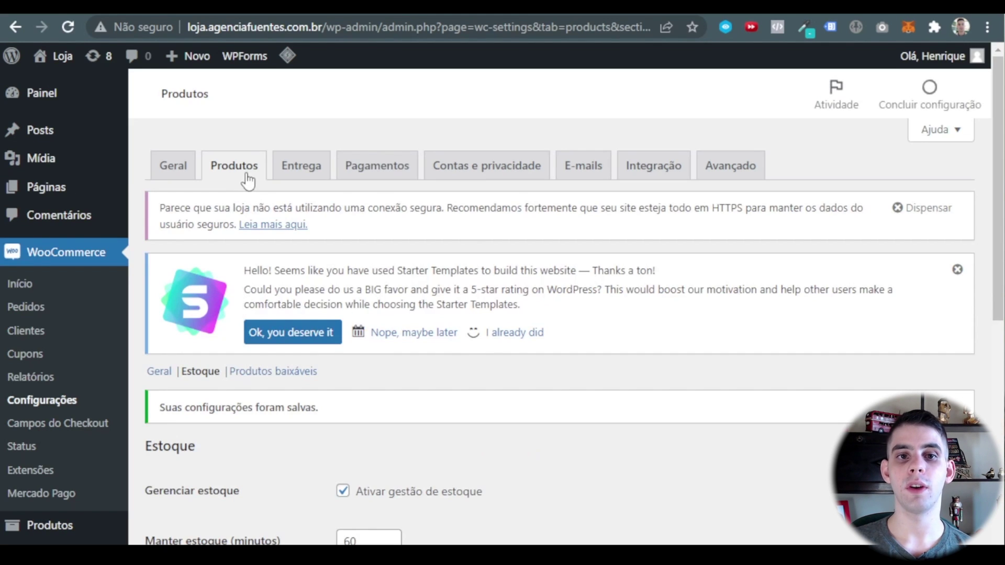
scroll(293, 230, "down", 2)
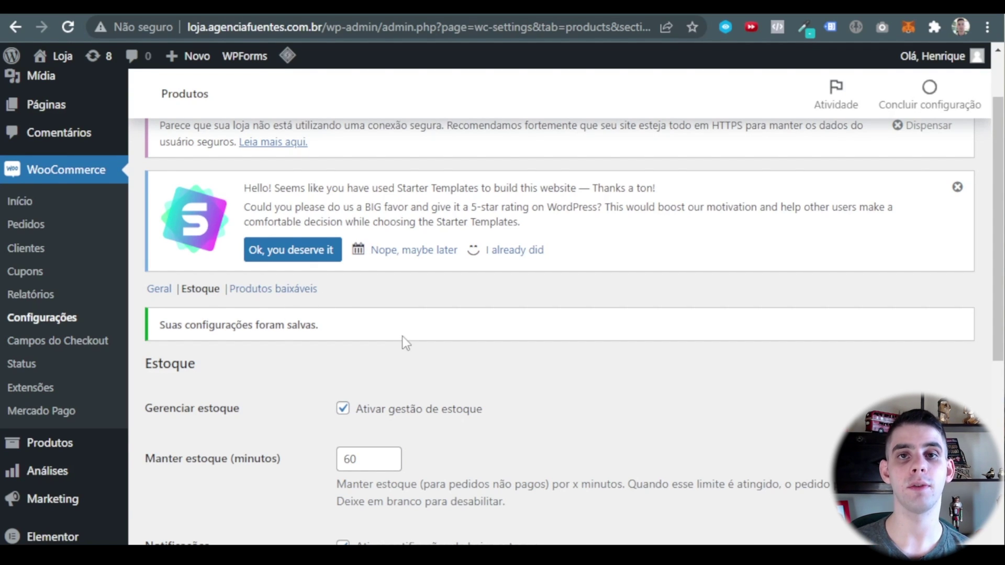
Scroll back up the WooCommerce settings page toward the Entrega shipping tab.
scroll(402, 336, "up", 3)
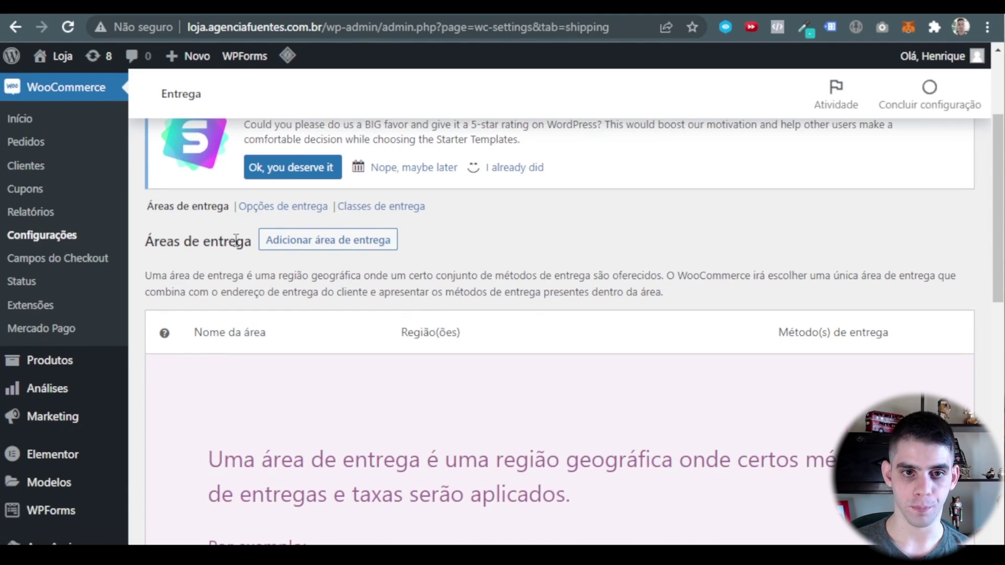
Create a new shipping zone and name it Brasil, correcting the typo.
left_click(356, 249)
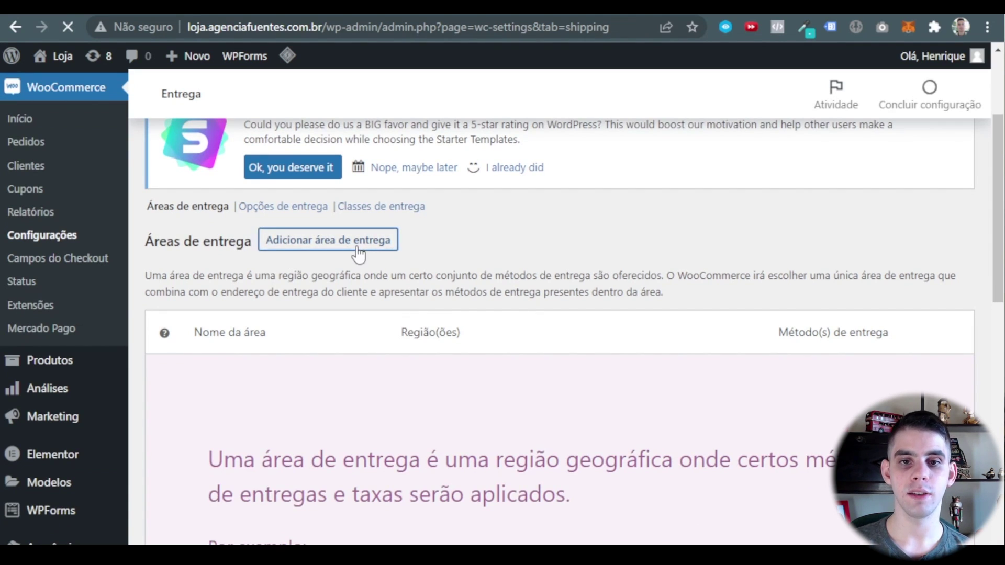
scroll(355, 254, "down", 1)
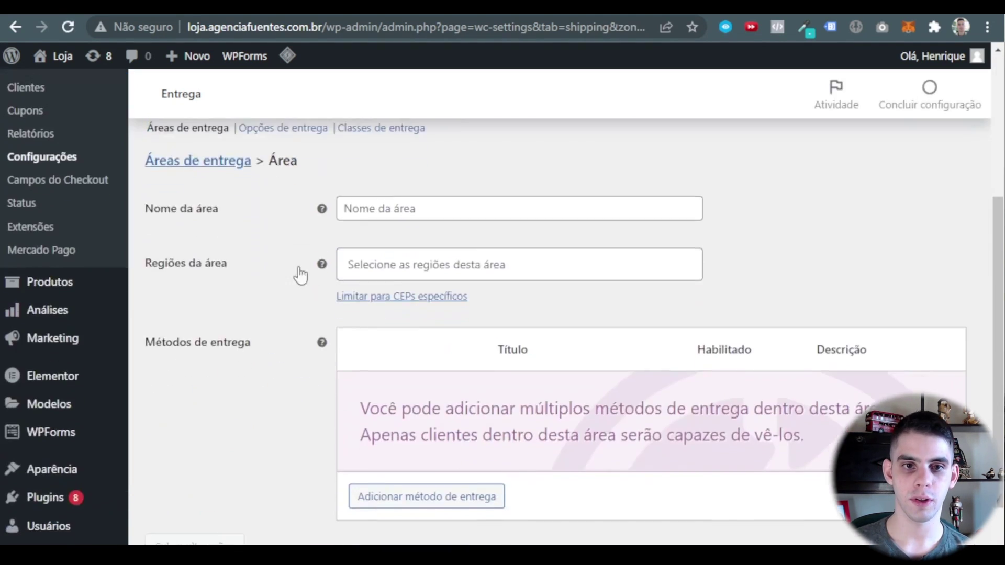
left_click(415, 205)
type("Brazilç")
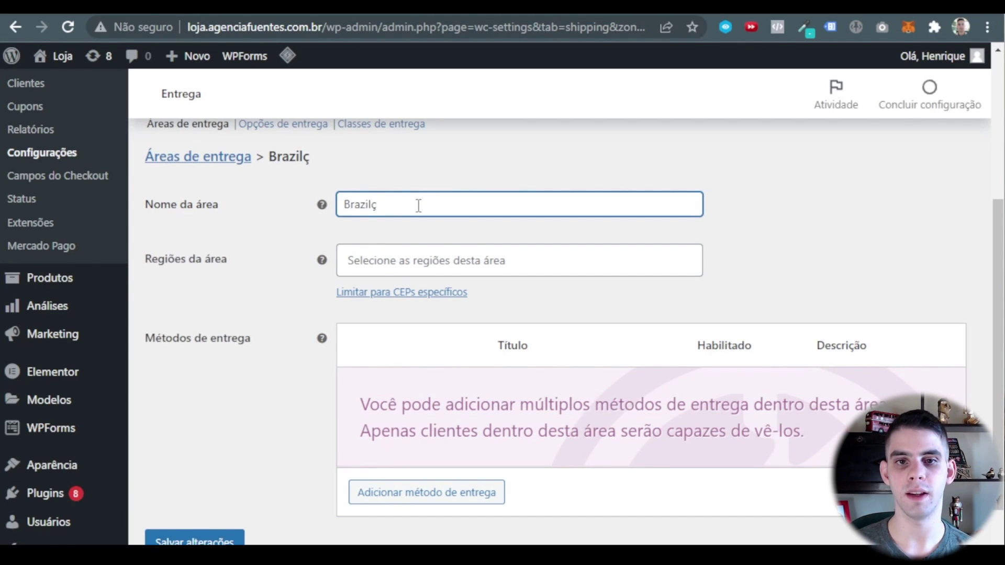
left_click_drag(419, 205, 362, 225)
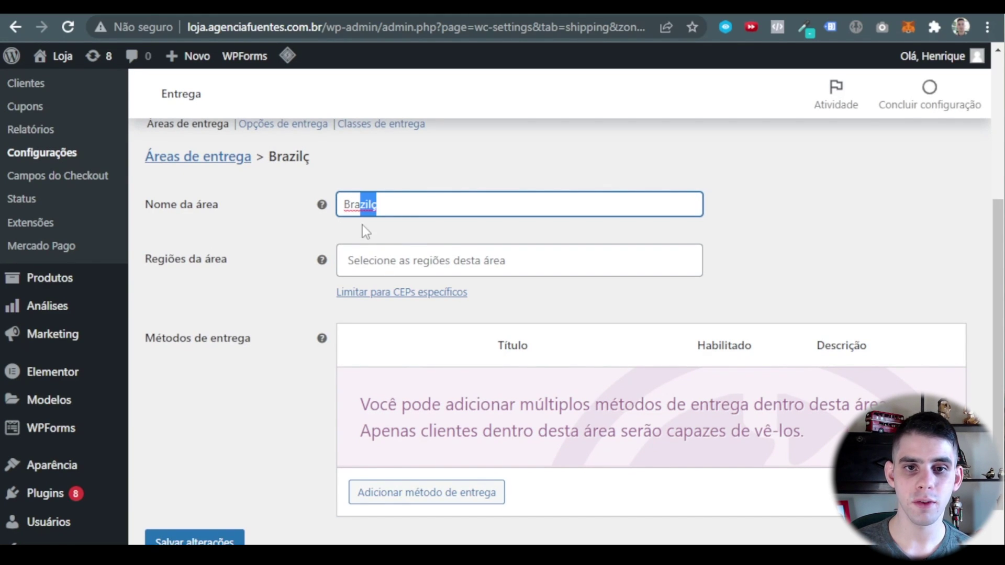
type("sil")
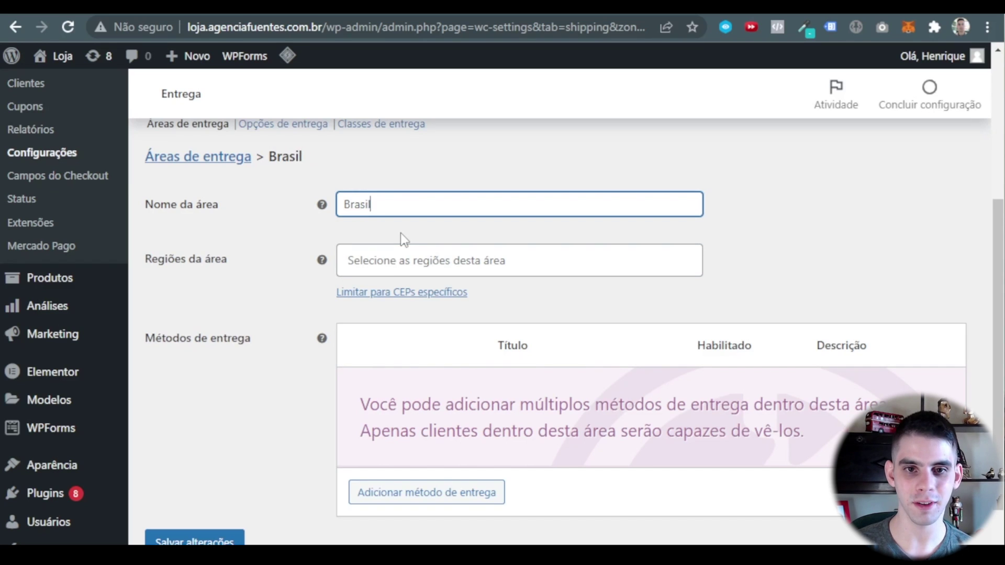
left_click(401, 235)
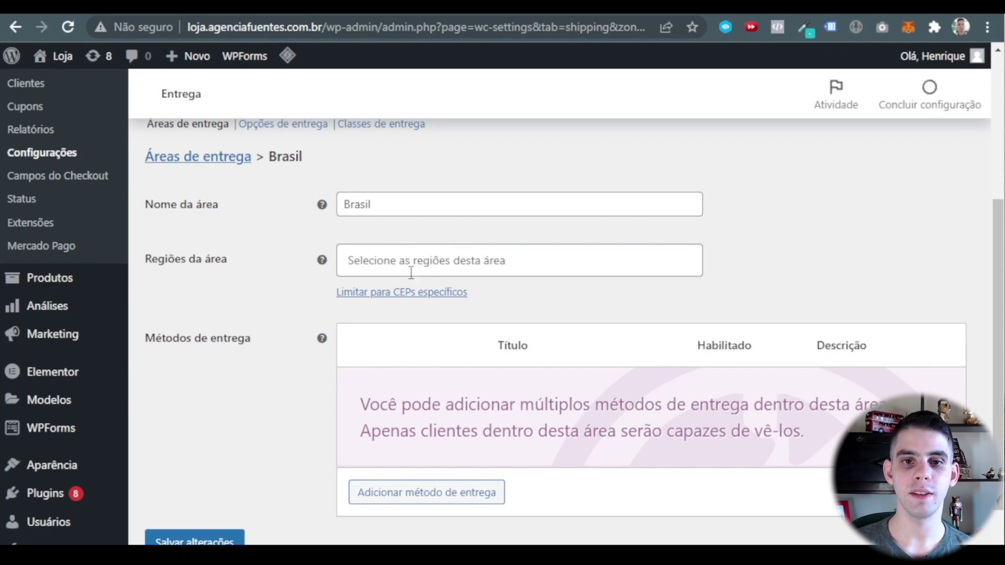
Add Brasil as the zone's region and look at the limit-to-specific-CEPs option.
left_click(436, 261)
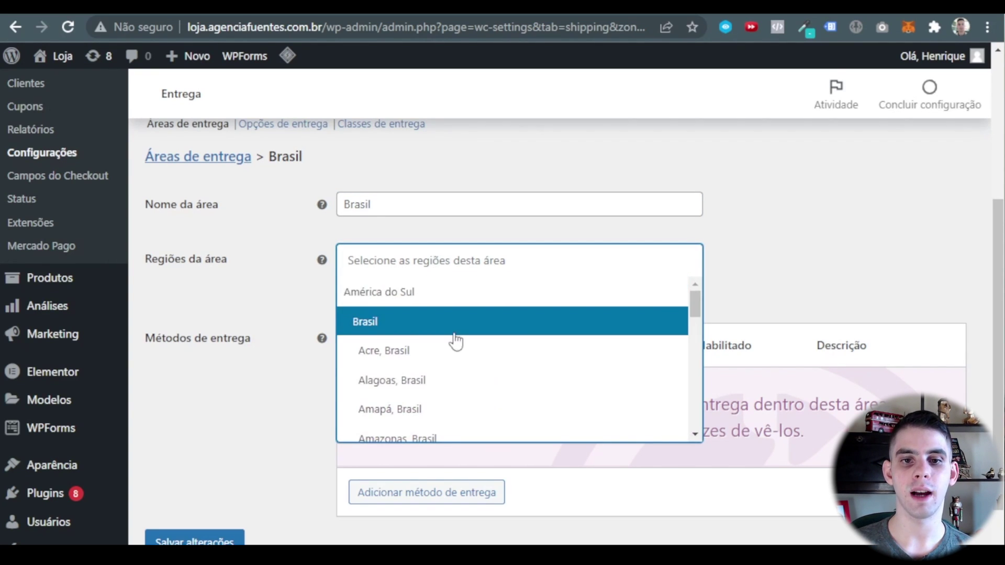
scroll(471, 330, "down", 4)
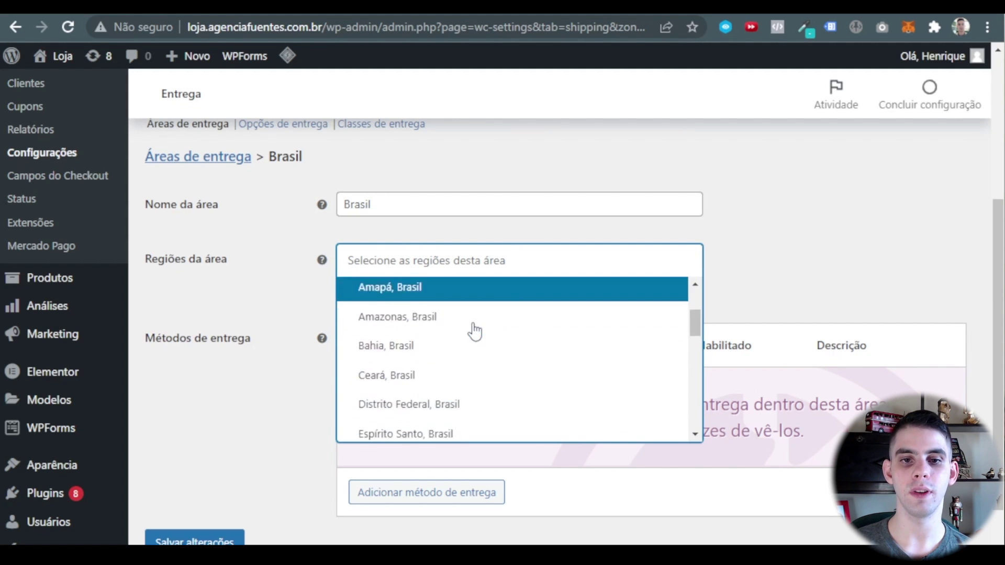
scroll(440, 368, "up", 4)
left_click(413, 327)
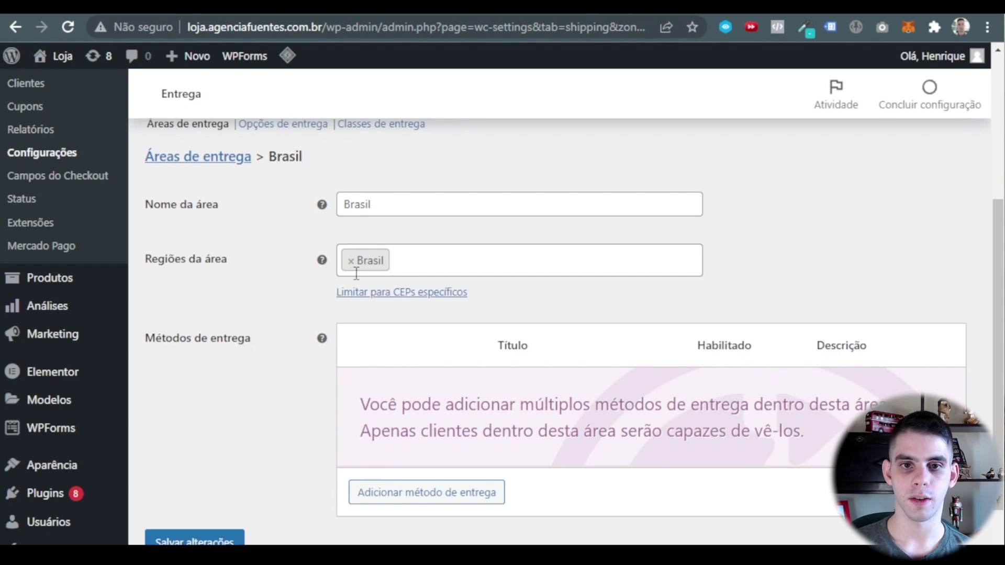
left_click_drag(308, 207, 281, 172)
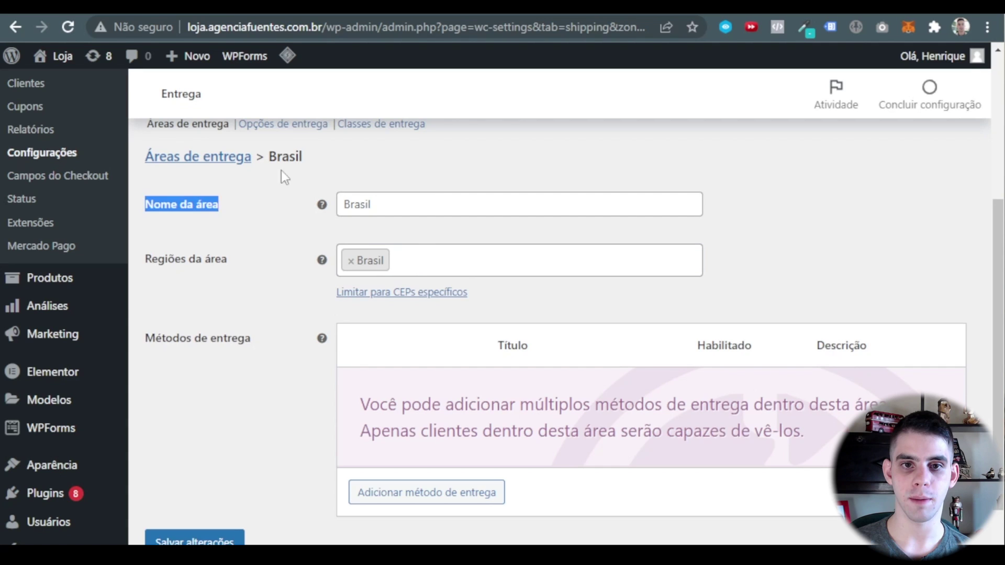
left_click(488, 299)
left_click(301, 300)
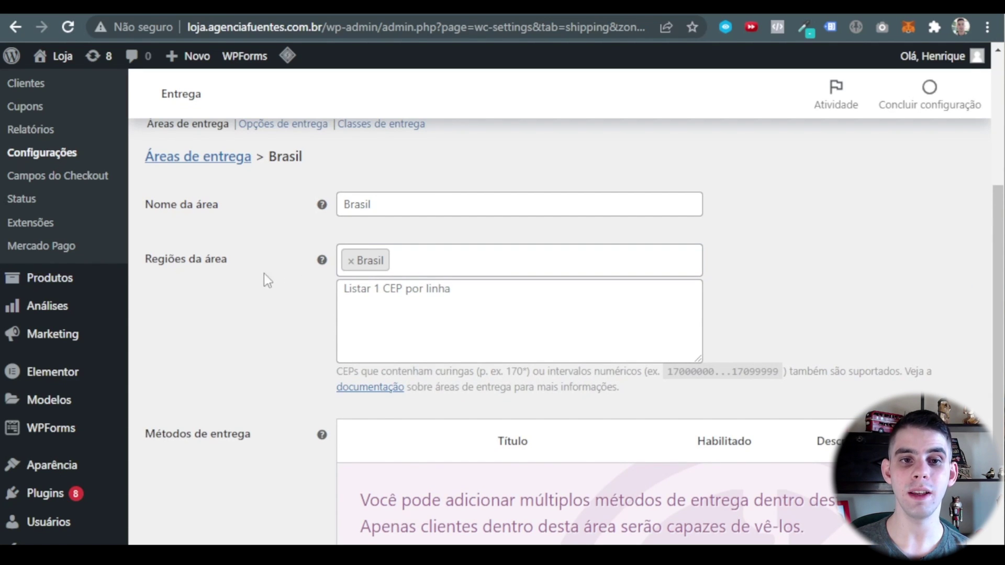
Check the Brasil zone name, then begin adding a shipping method to the zone.
double_click(357, 205)
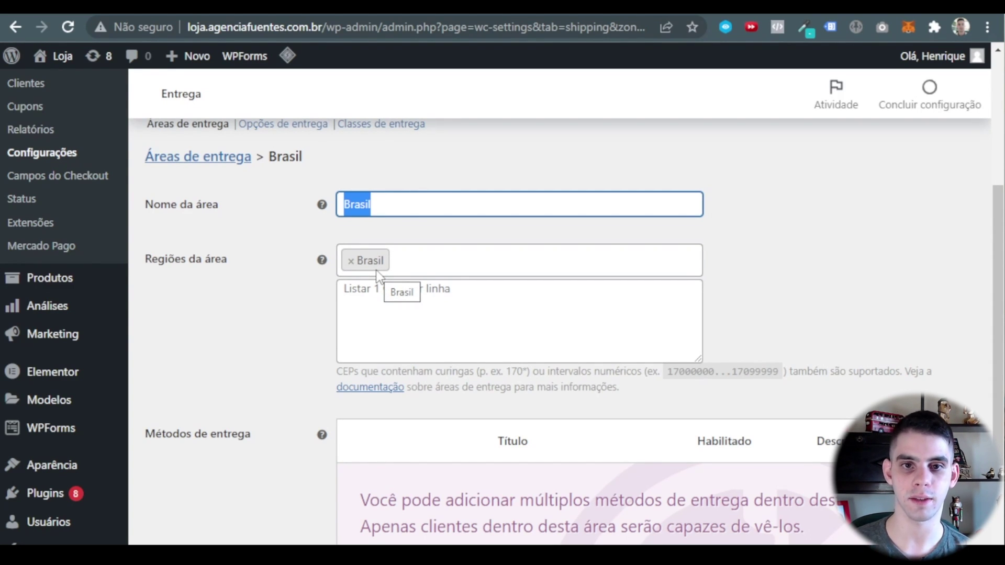
left_click(308, 288)
scroll(346, 304, "down", 3)
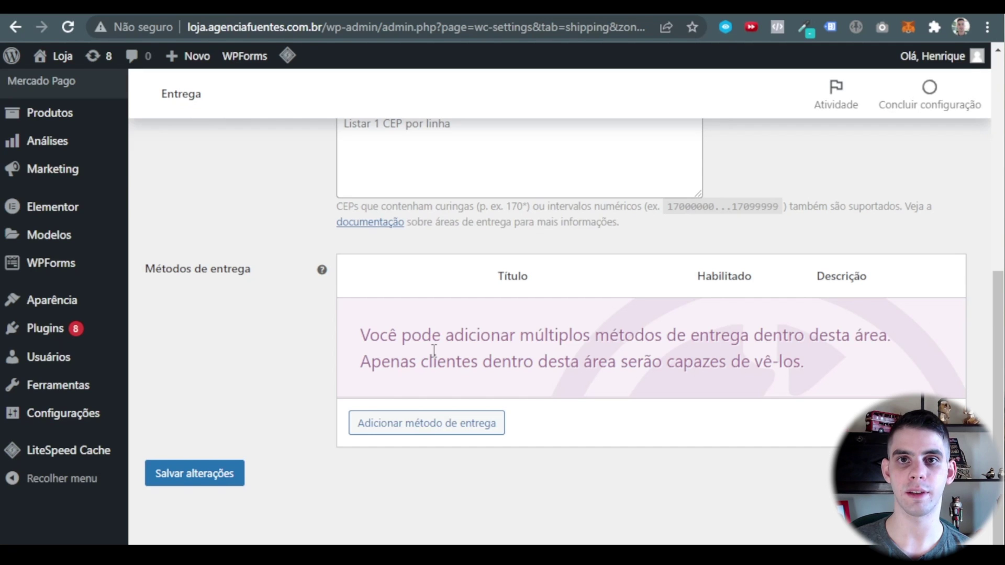
left_click(432, 433)
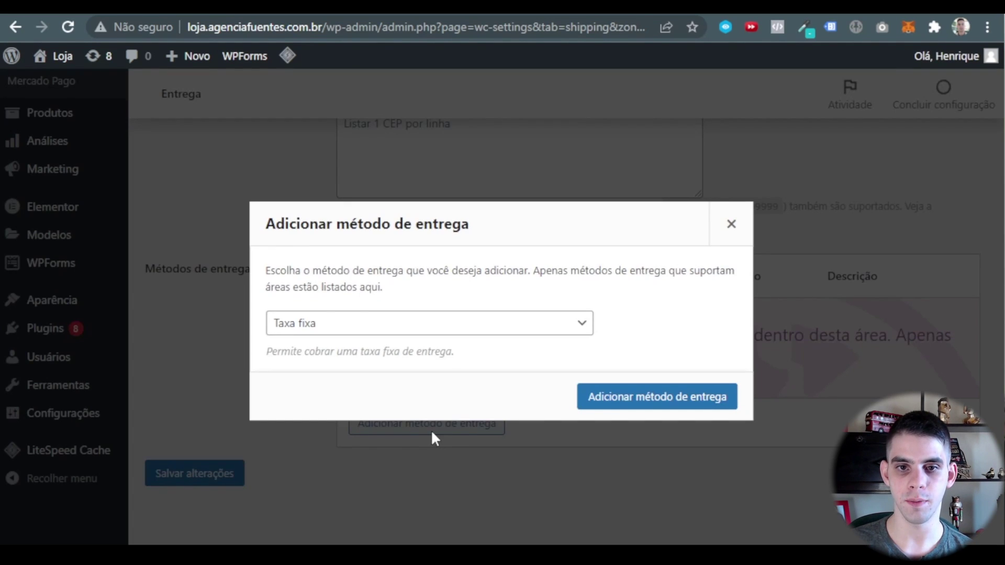
Add the PAC and SEDEX Correios methods to the Brasil zone.
left_click(355, 330)
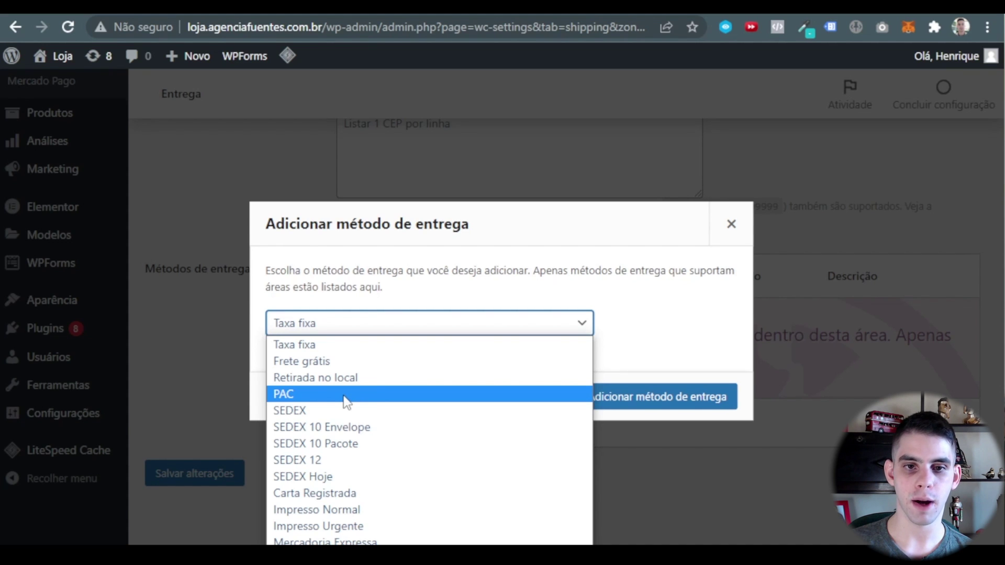
left_click(345, 402)
left_click(664, 397)
left_click(451, 396)
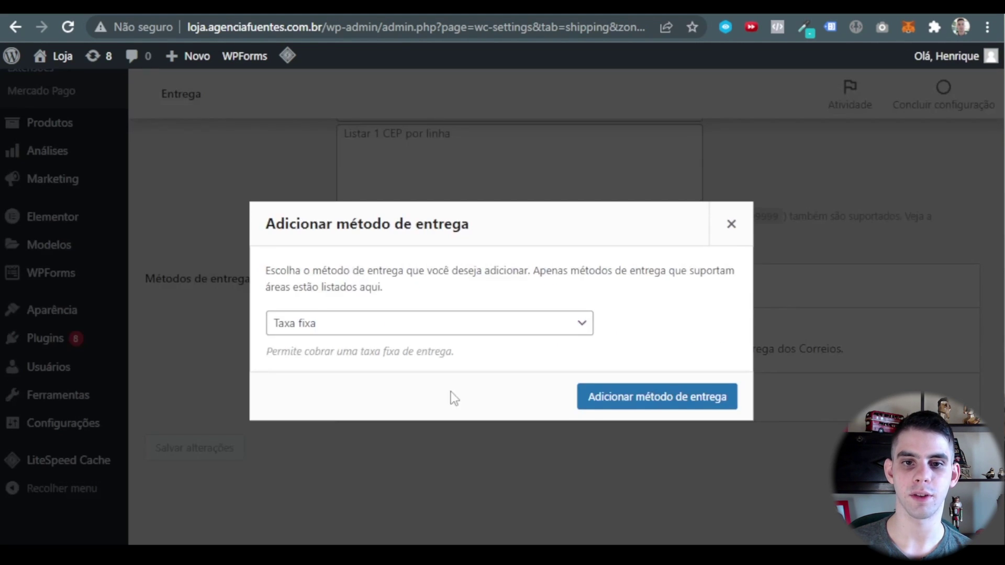
left_click(327, 323)
left_click(455, 419)
left_click(648, 400)
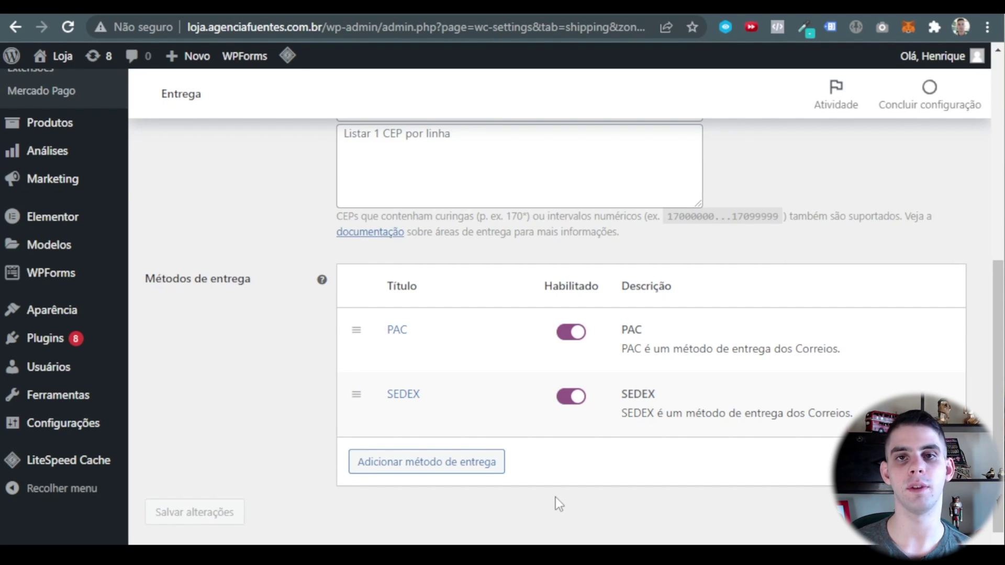
left_click(432, 468)
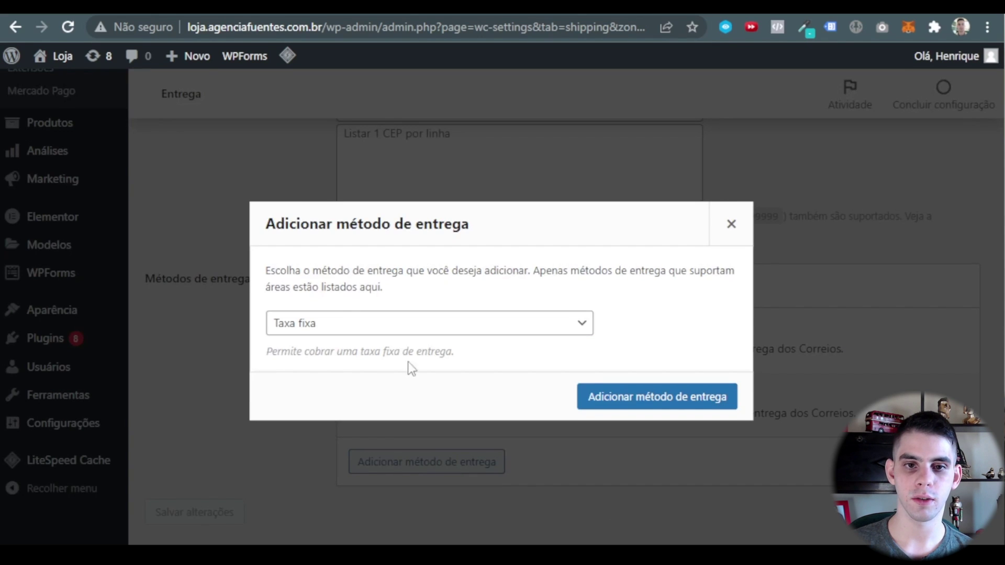
Add Retirada no local as a shipping method in the Brasil zone.
left_click(391, 329)
left_click(377, 375)
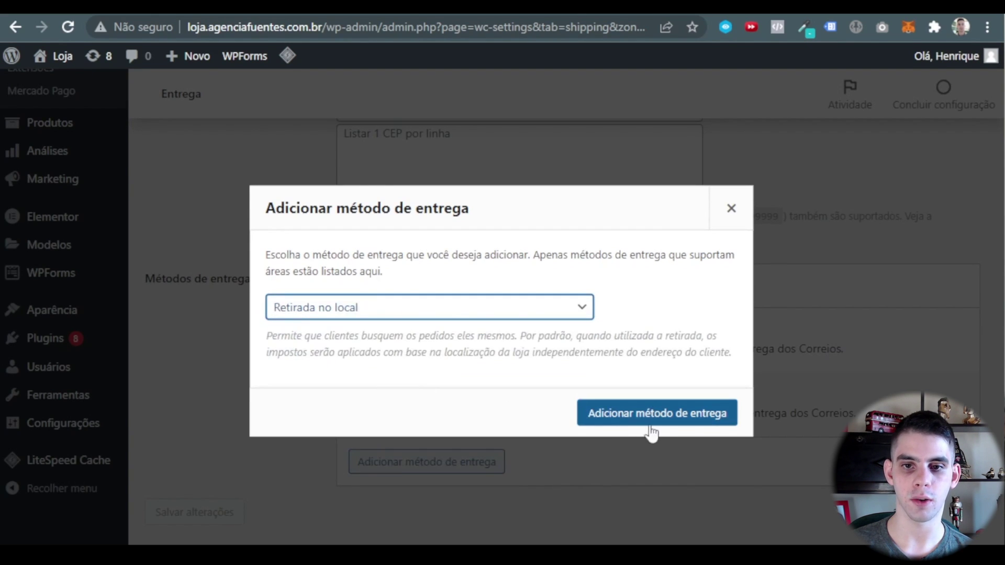
left_click(651, 416)
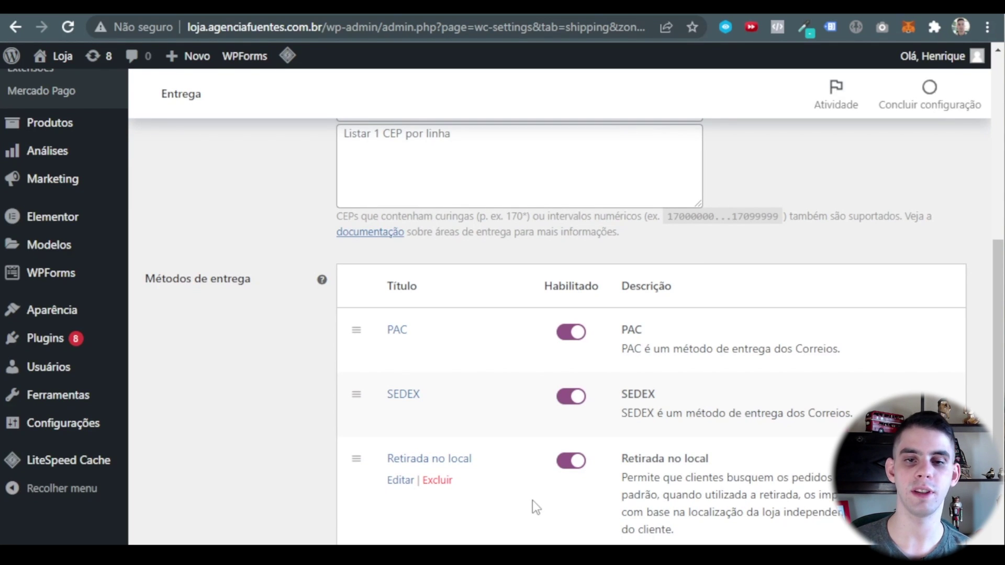
scroll(576, 513, "down", 3)
scroll(530, 486, "up", 1)
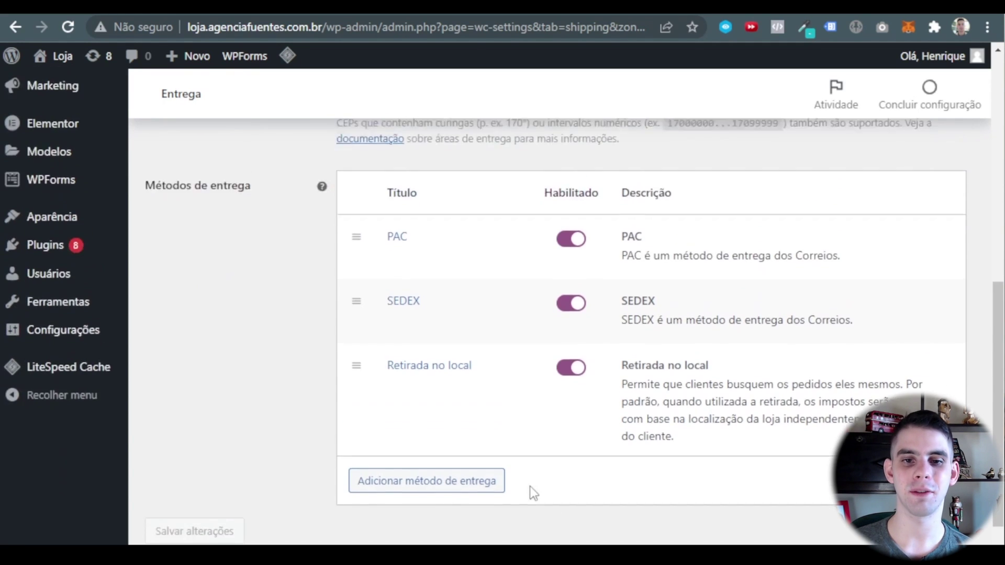
Add Frete grátis as the zone's fourth shipping method.
left_click(487, 478)
left_click(312, 332)
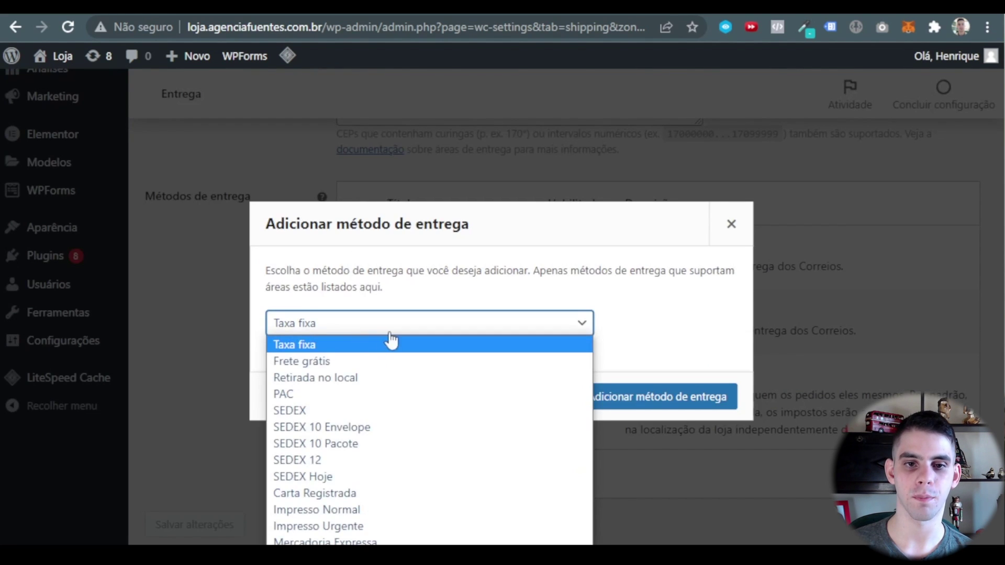
left_click(347, 359)
left_click(652, 401)
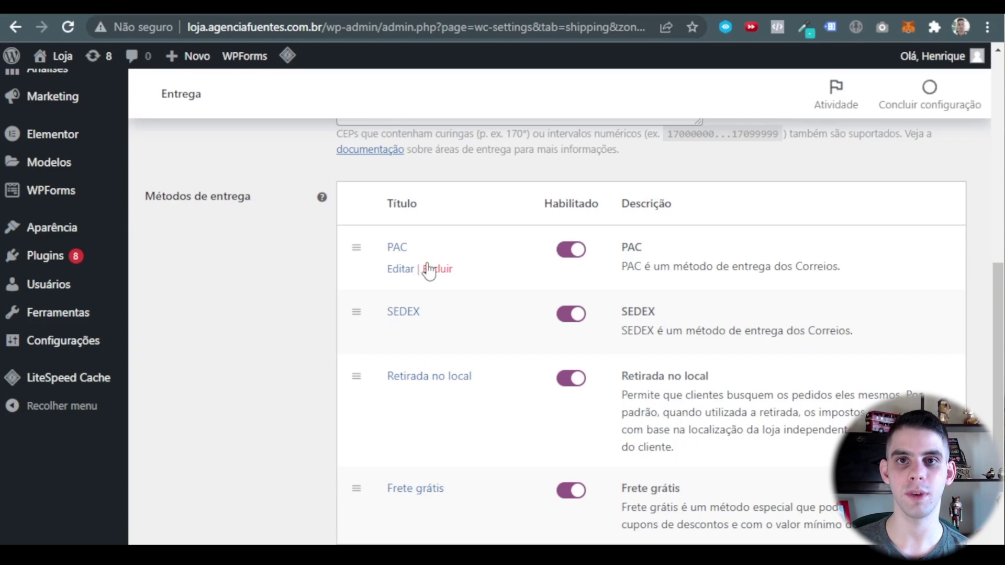
Open PAC's settings and tick 'Exibir estimativa de entrega'.
left_click(406, 273)
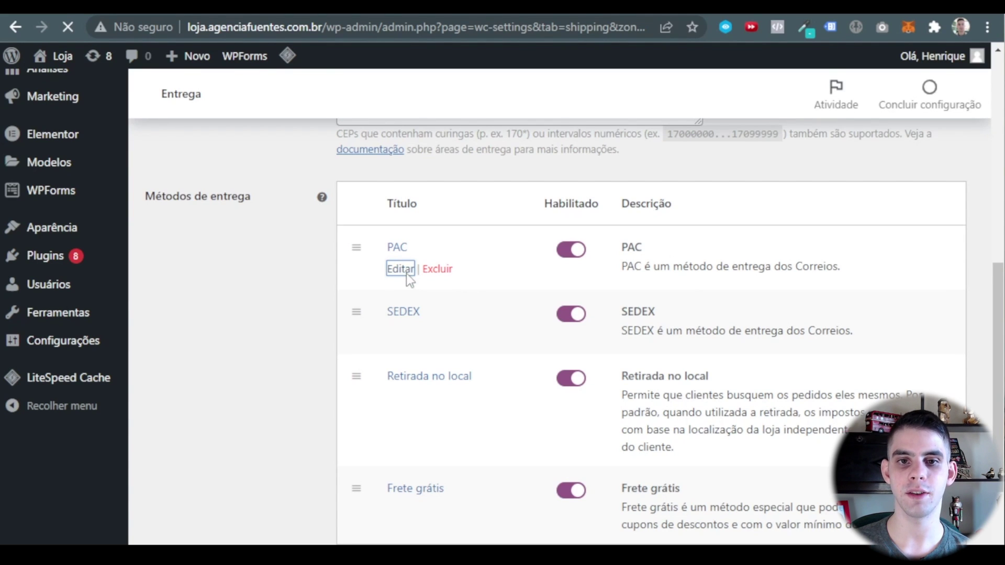
scroll(463, 286, "down", 3)
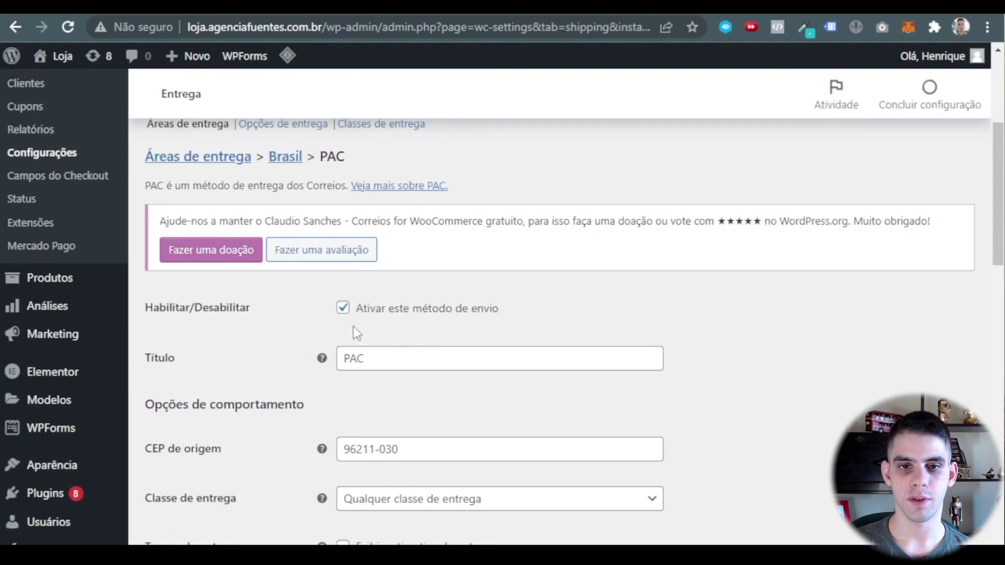
scroll(432, 287, "down", 3)
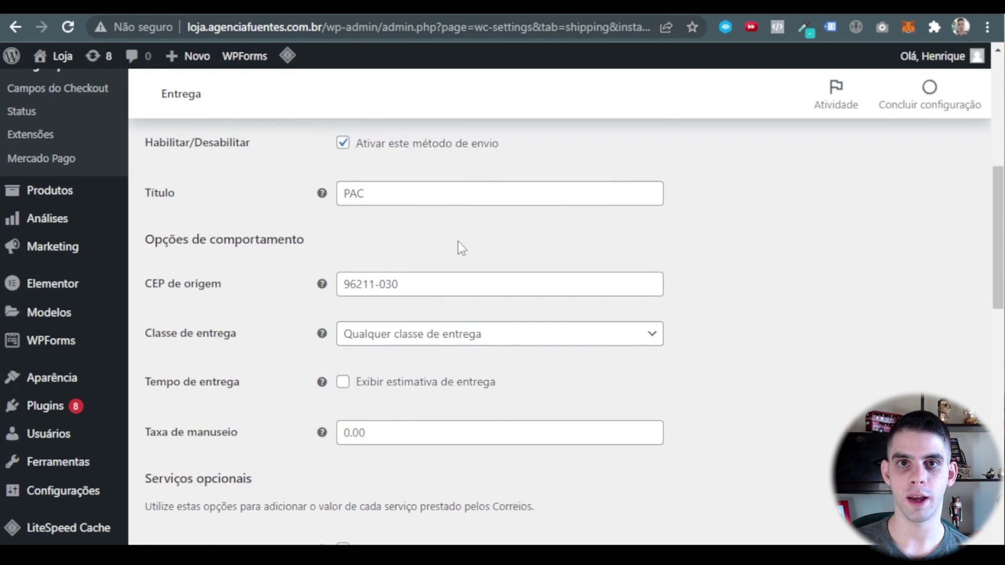
scroll(457, 241, "down", 2)
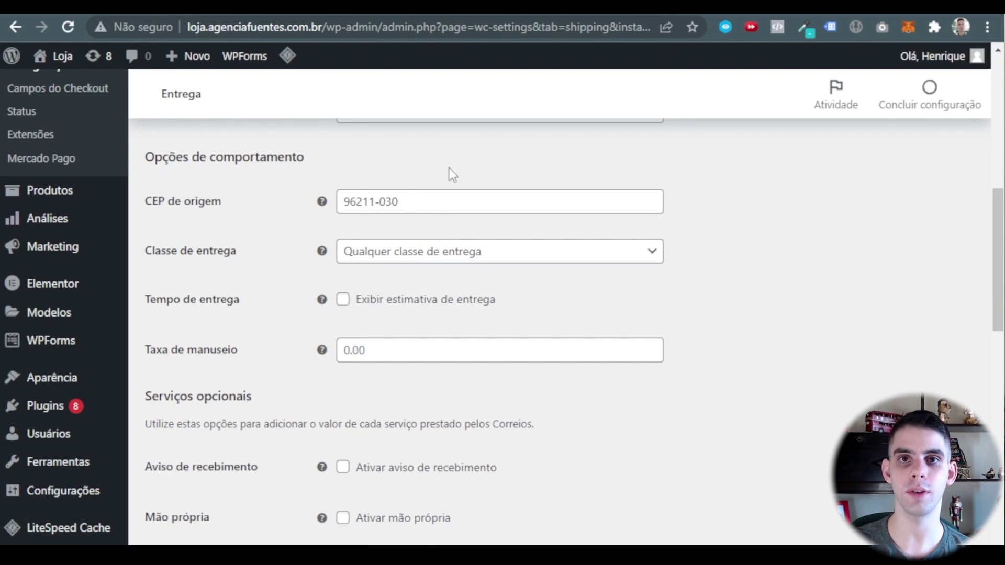
scroll(449, 168, "down", 2)
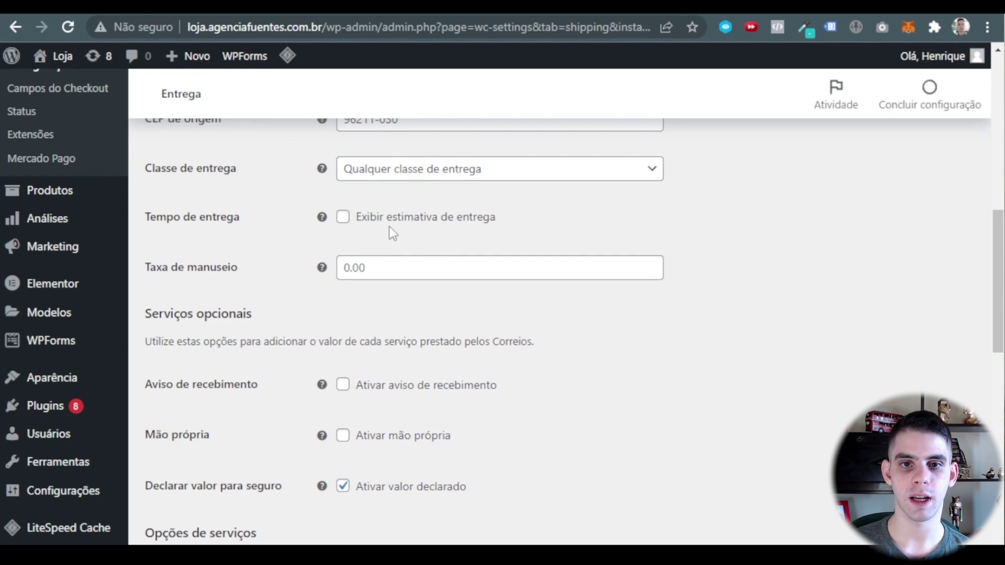
left_click(343, 218)
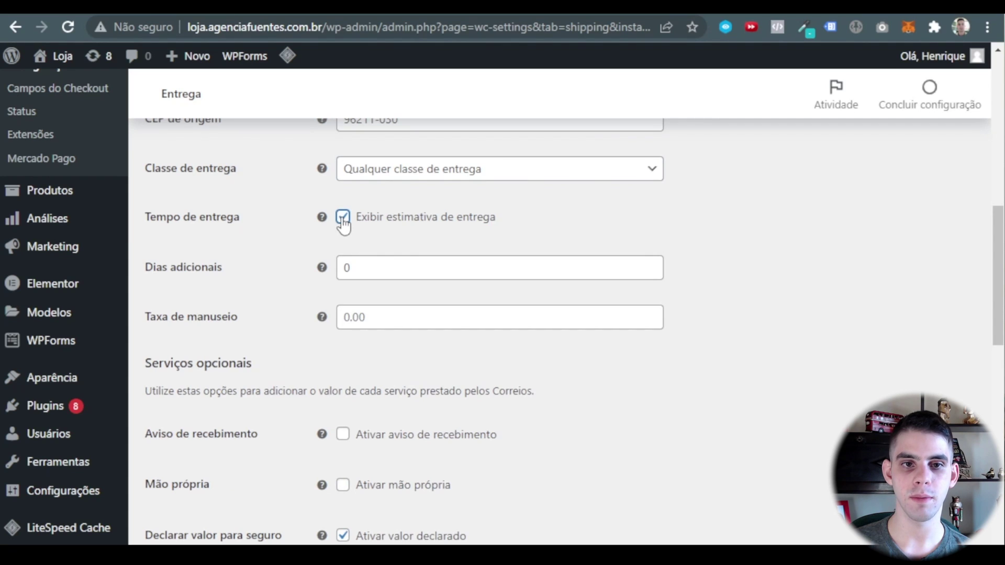
Set PAC's Dias adicionais to 2.
double_click(375, 273)
left_click(754, 323)
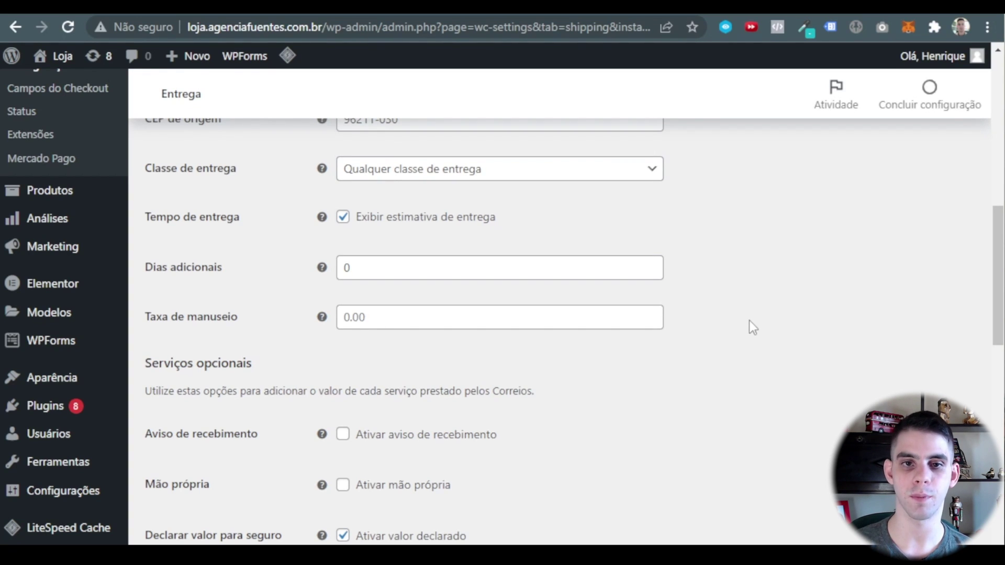
left_click(399, 270)
key("BackSpace")
type("2")
mouse_move(127, 246)
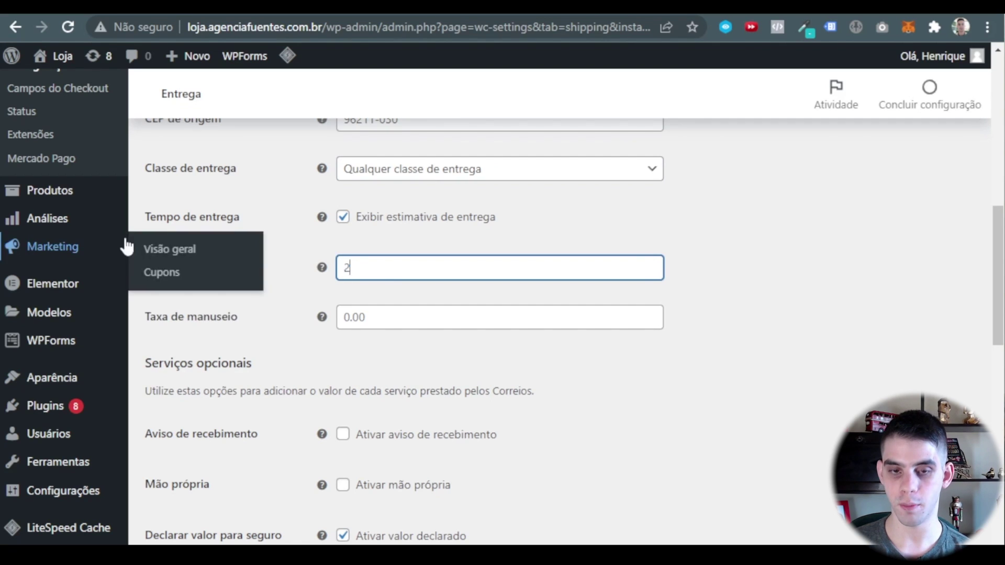
left_click(699, 329)
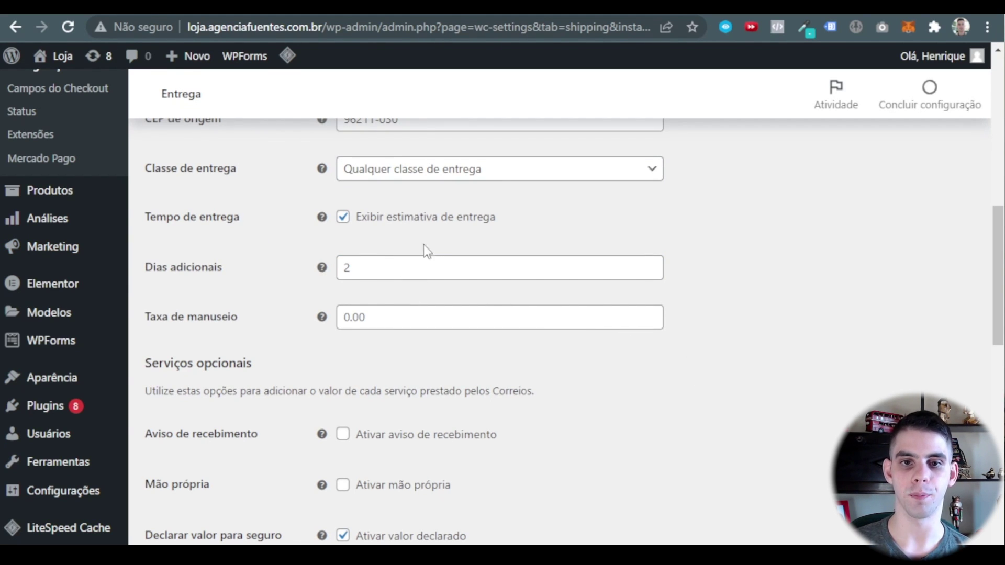
Save the PAC method settings with service code 04510 and 2×11×16 cm minimum package.
scroll(721, 266, "down", 2)
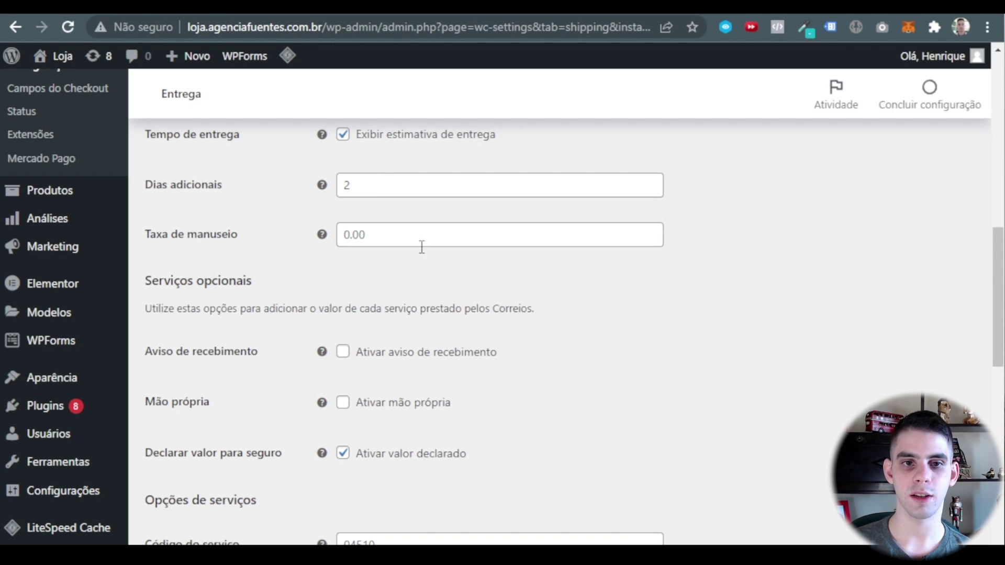
scroll(411, 254, "down", 2)
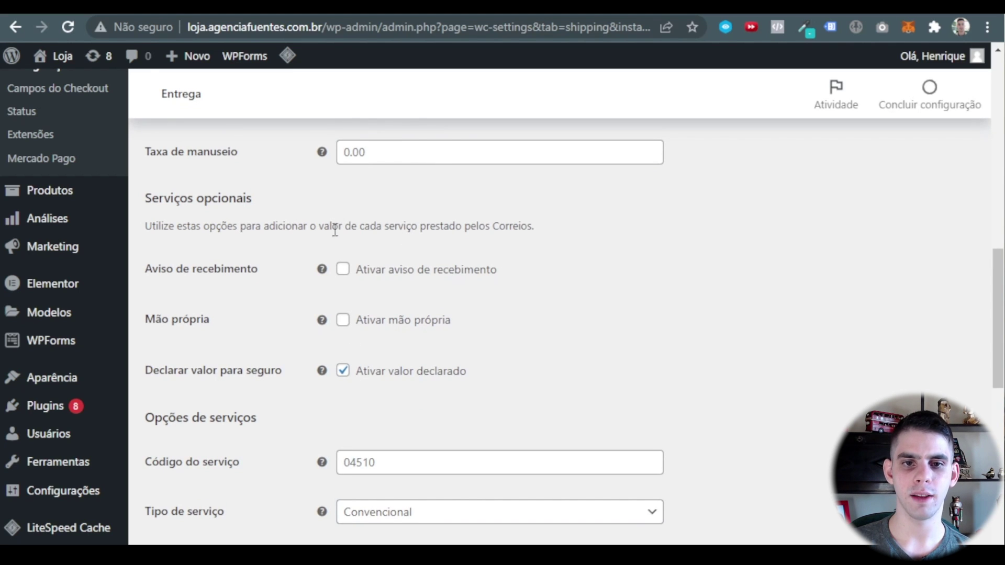
scroll(368, 196, "down", 4)
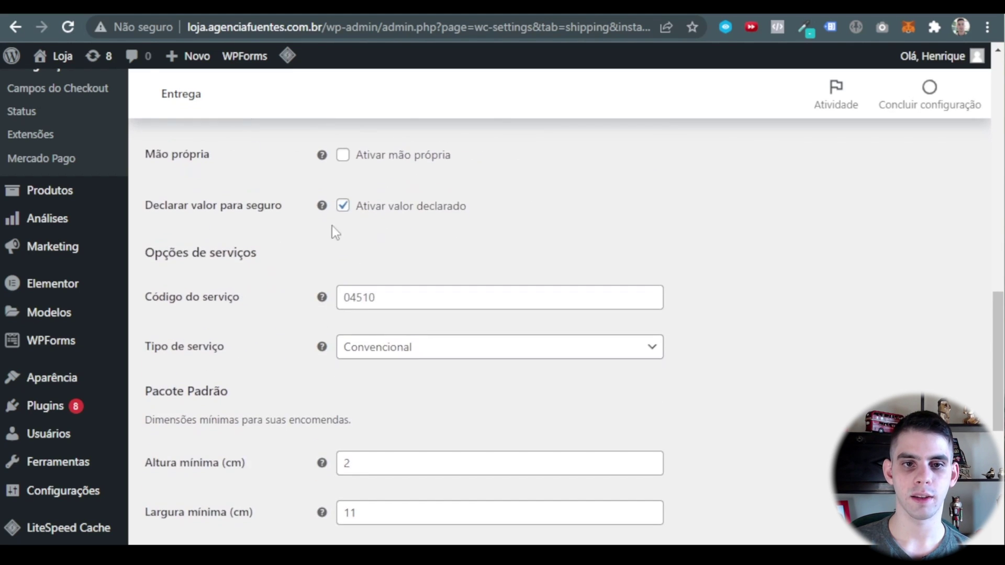
scroll(339, 229, "down", 2)
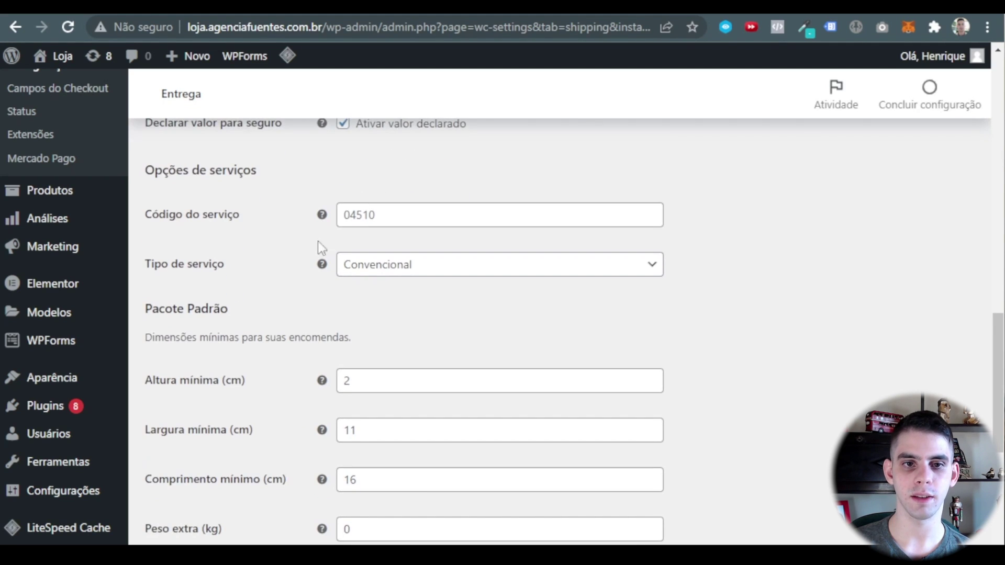
scroll(401, 314, "down", 4)
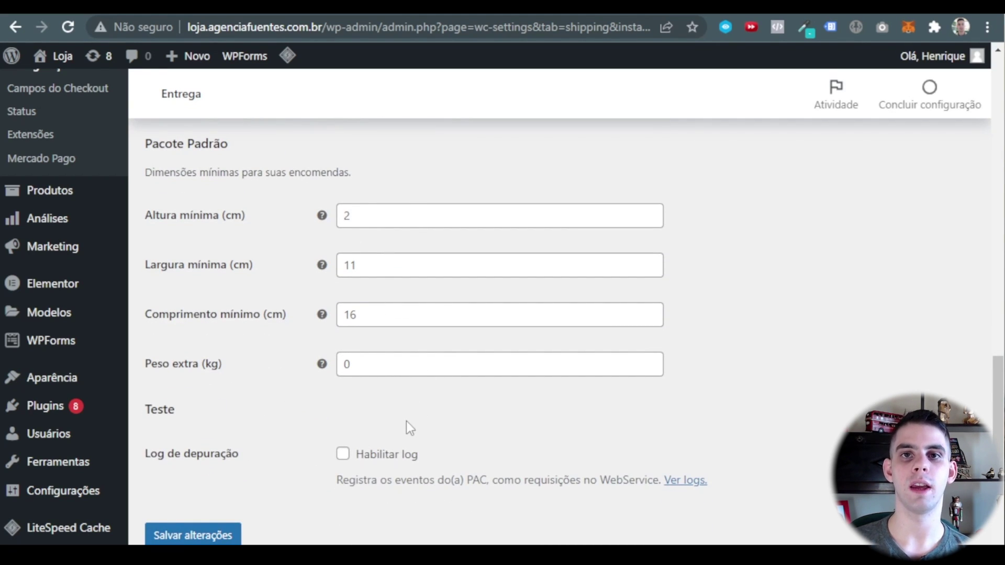
scroll(348, 360, "down", 2)
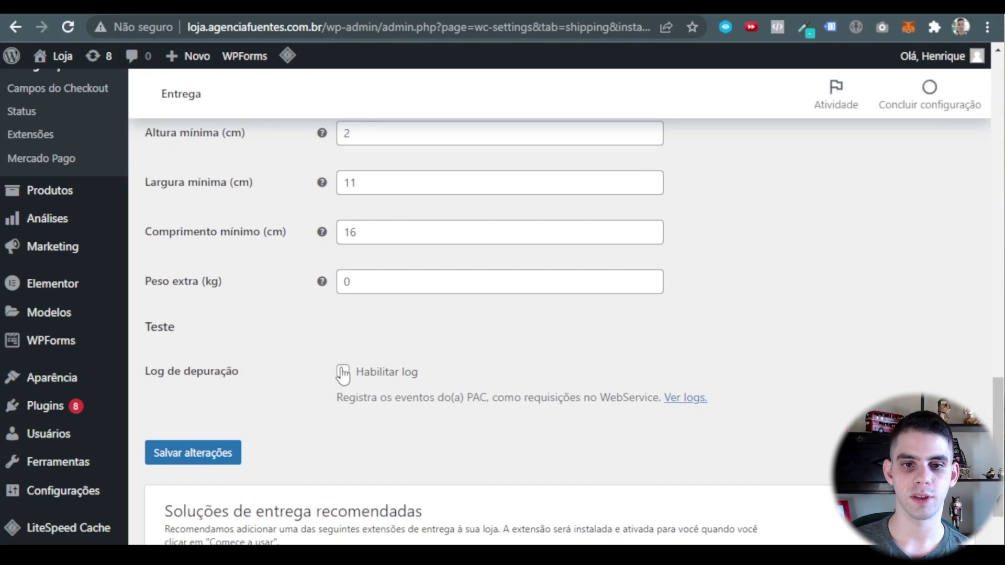
scroll(330, 440, "down", 2)
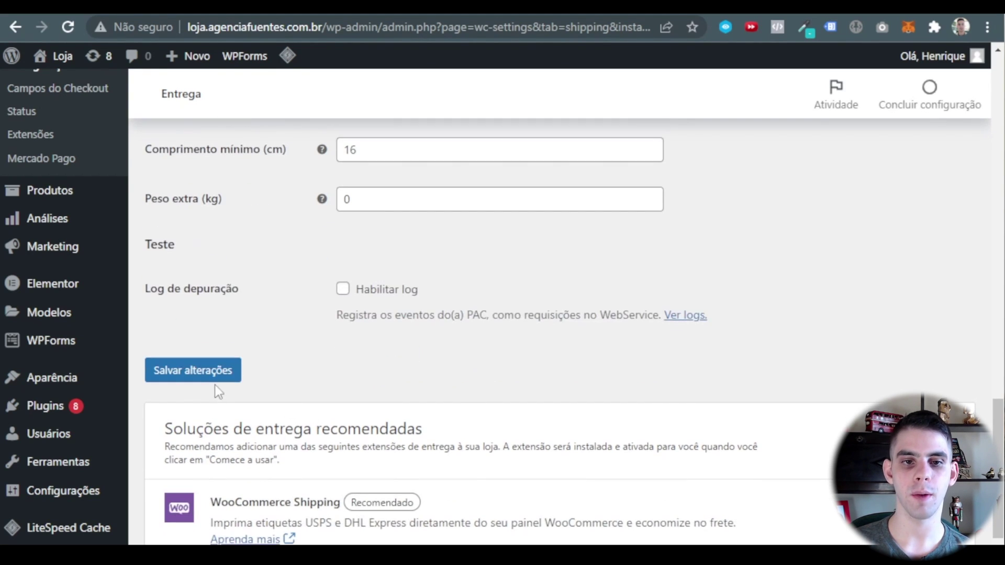
left_click(196, 373)
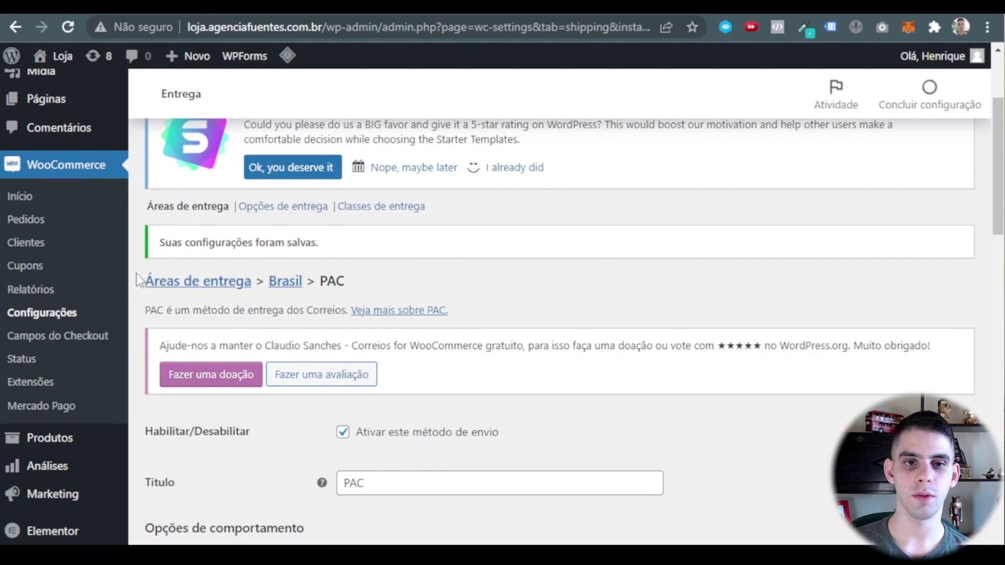
Reopen the Brasil zone and save Retirada no local with Status do imposto Nenhum.
left_click(224, 208)
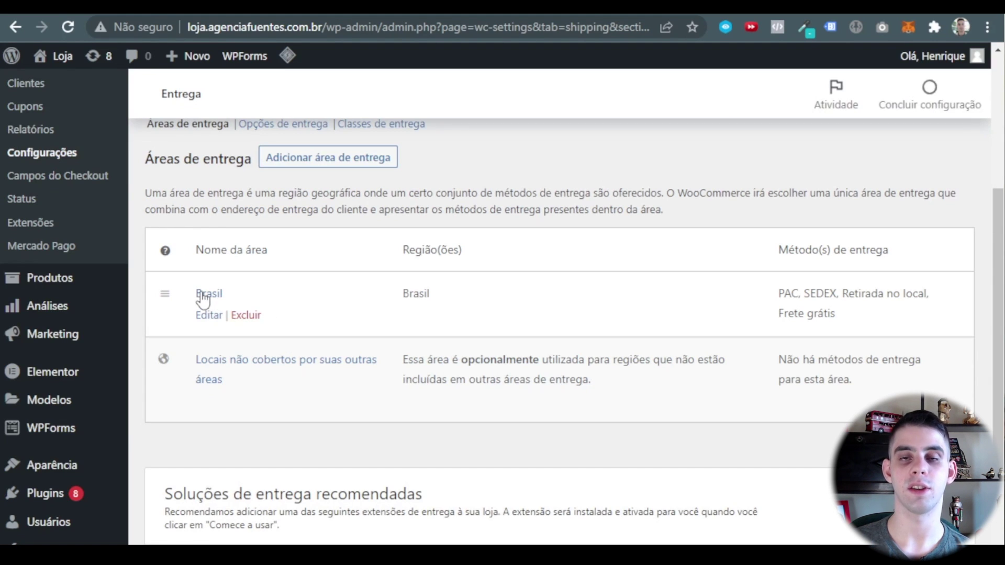
left_click(208, 317)
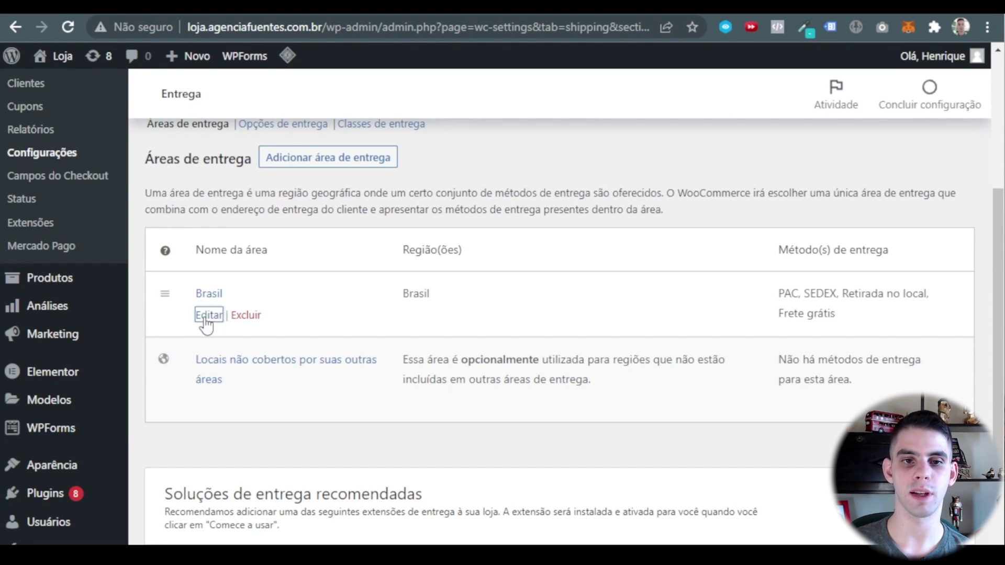
scroll(472, 225, "down", 5)
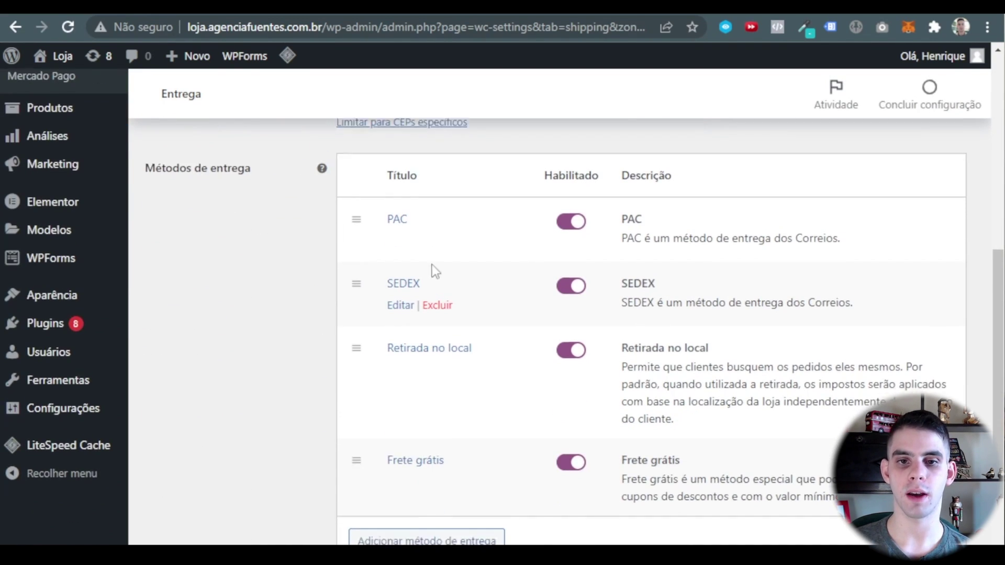
scroll(431, 267, "down", 2)
left_click(401, 293)
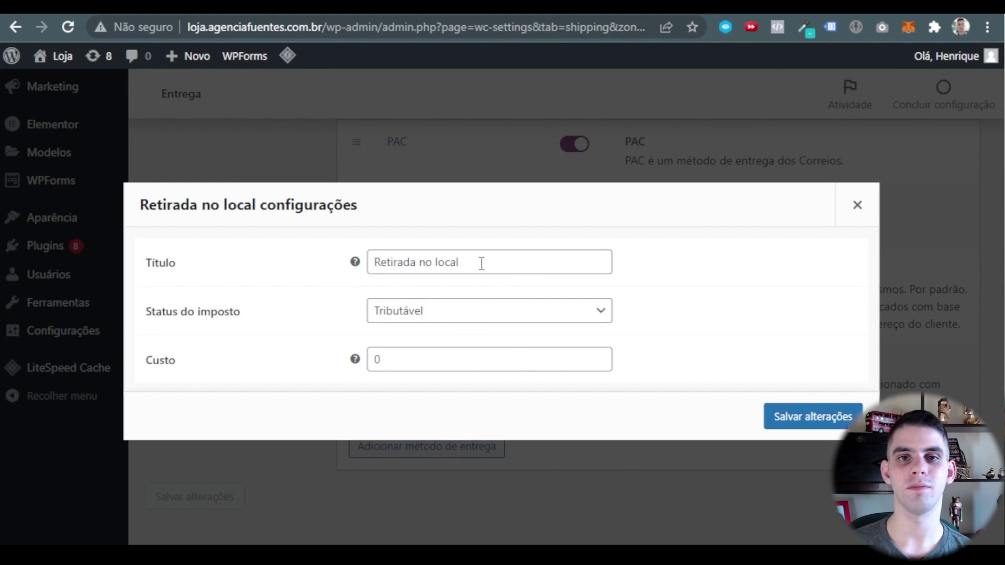
left_click(419, 316)
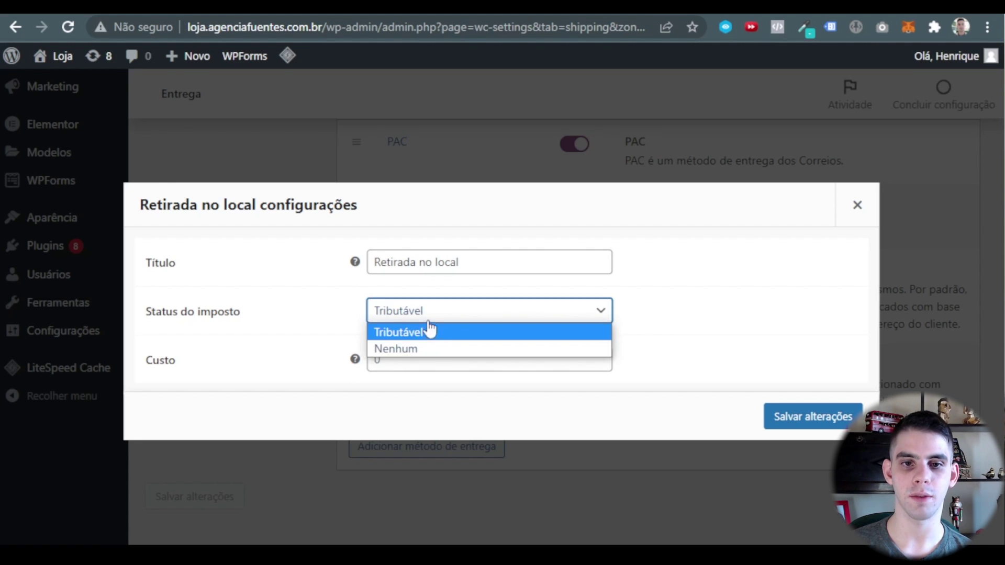
left_click(426, 332)
left_click(409, 356)
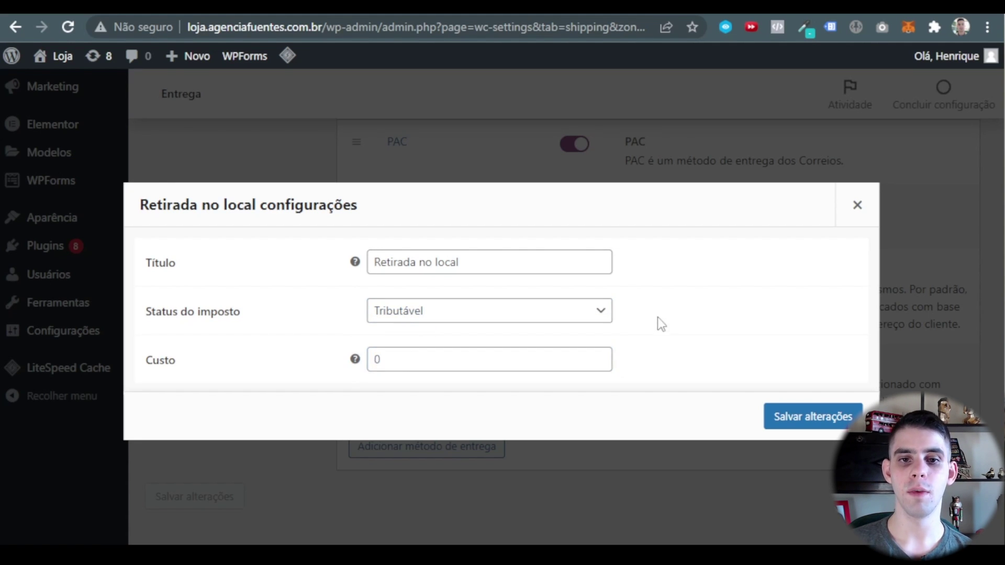
left_click(412, 315)
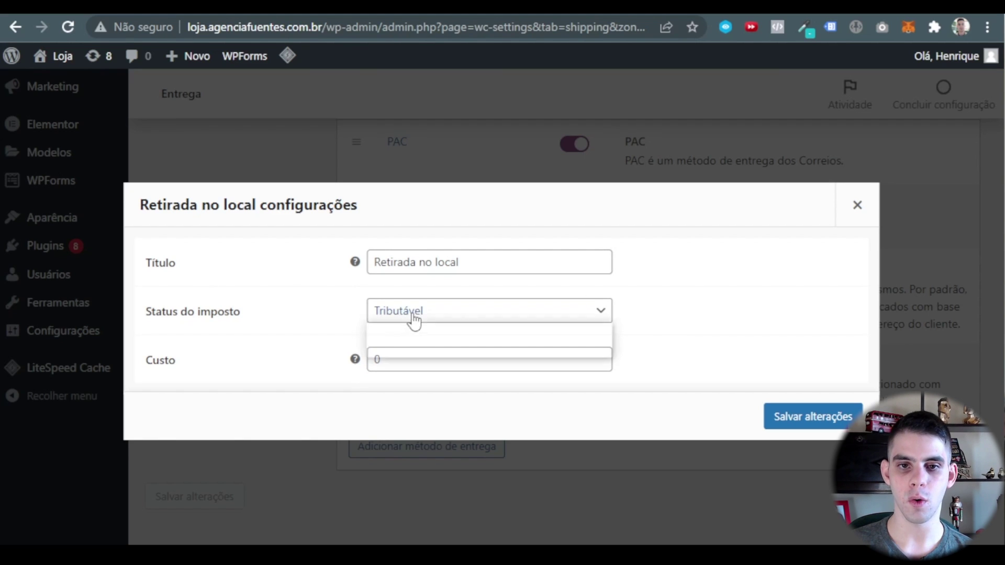
left_click(439, 347)
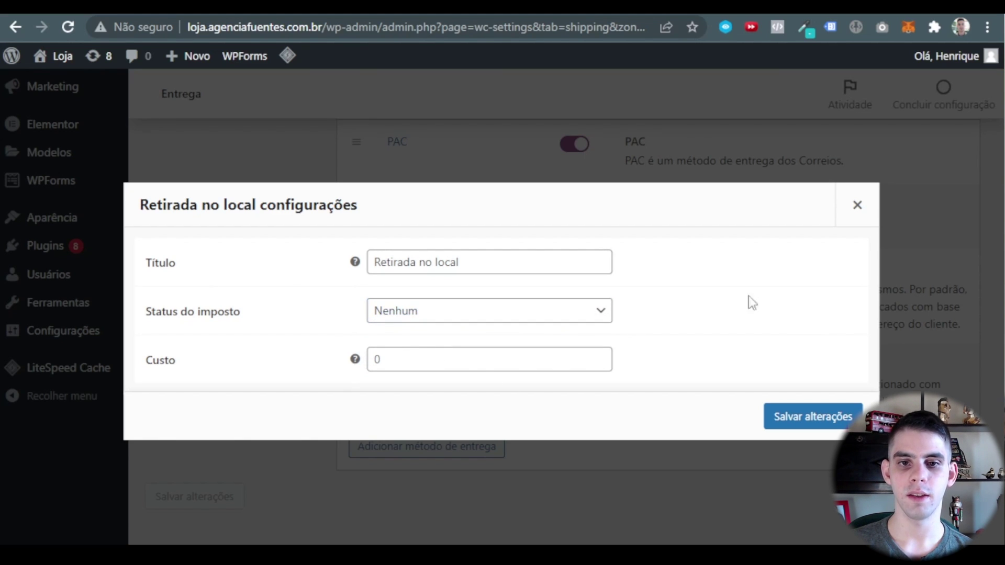
left_click(397, 366)
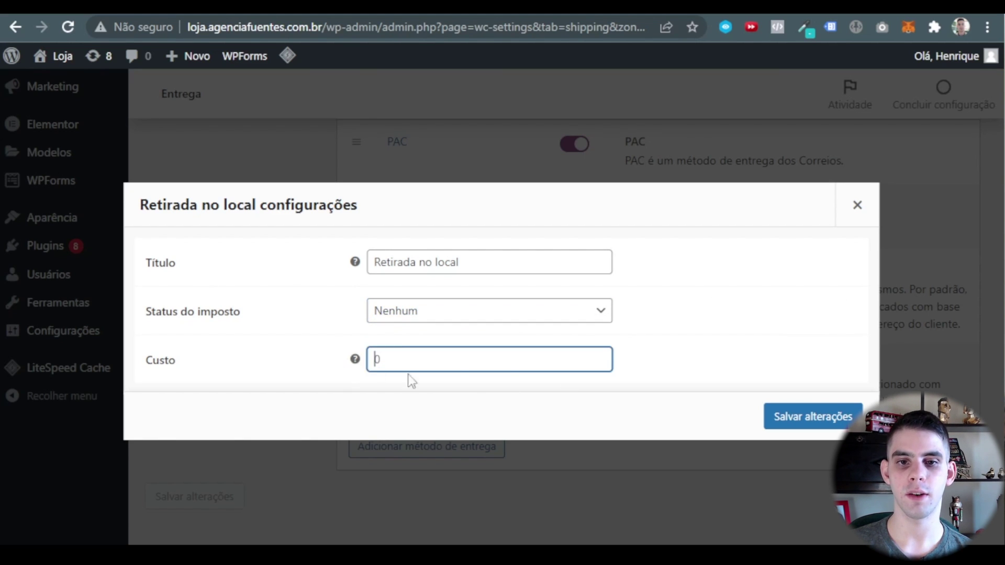
left_click(829, 417)
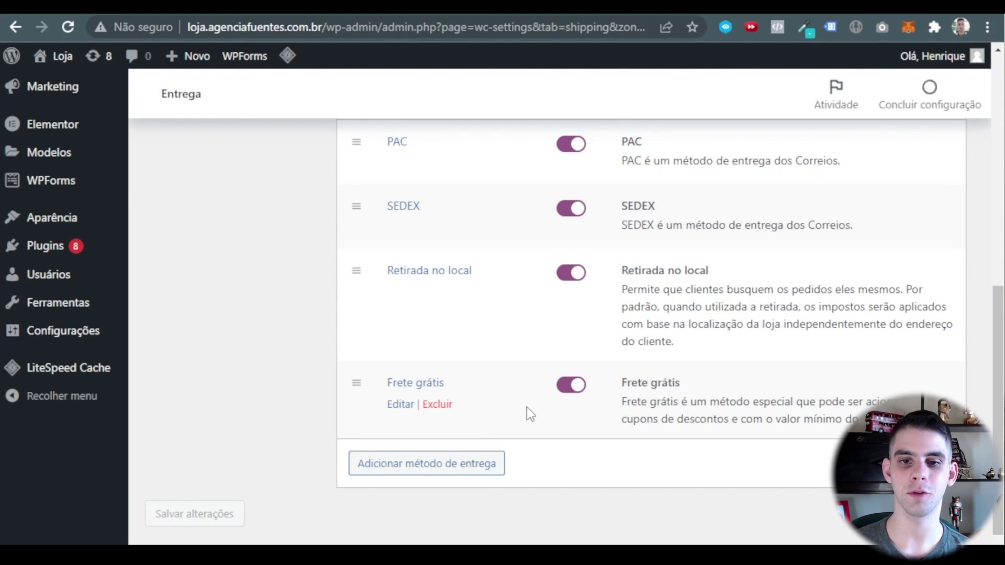
Set Frete grátis requer... to 'Valor mínimo de pedido OU um cupom'.
left_click(398, 408)
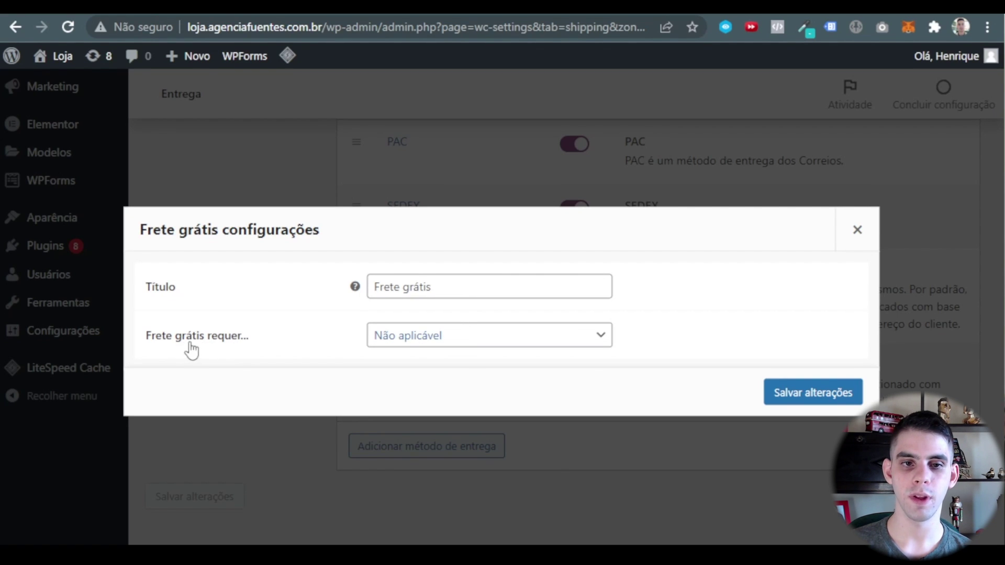
left_click(415, 337)
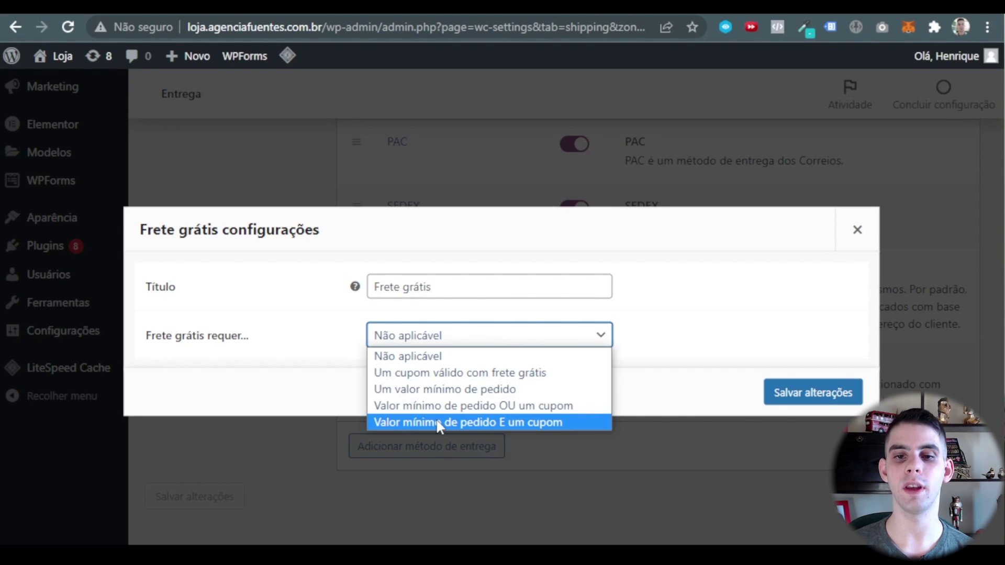
left_click(505, 406)
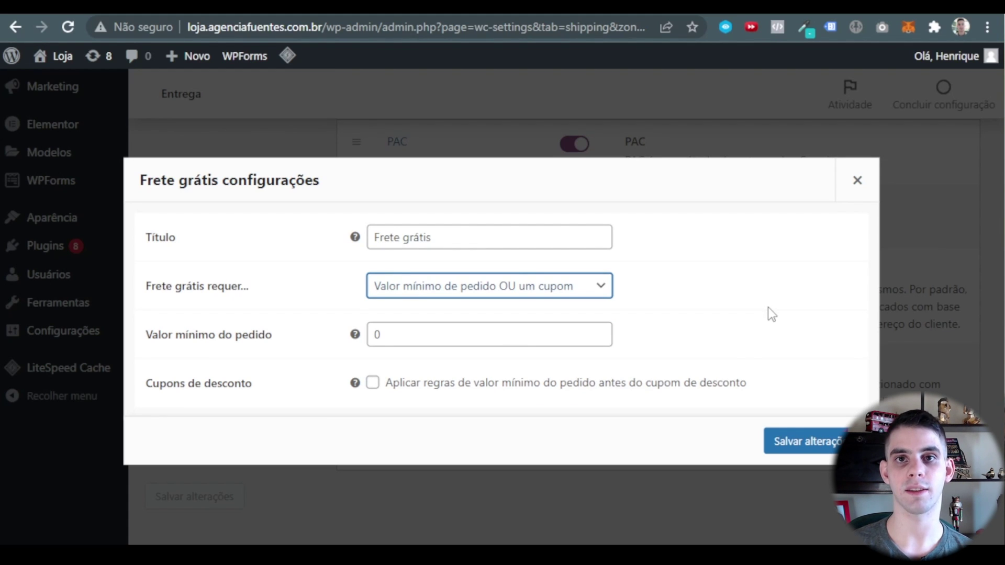
Set the free shipping minimum order value to 199 and save it.
double_click(442, 330)
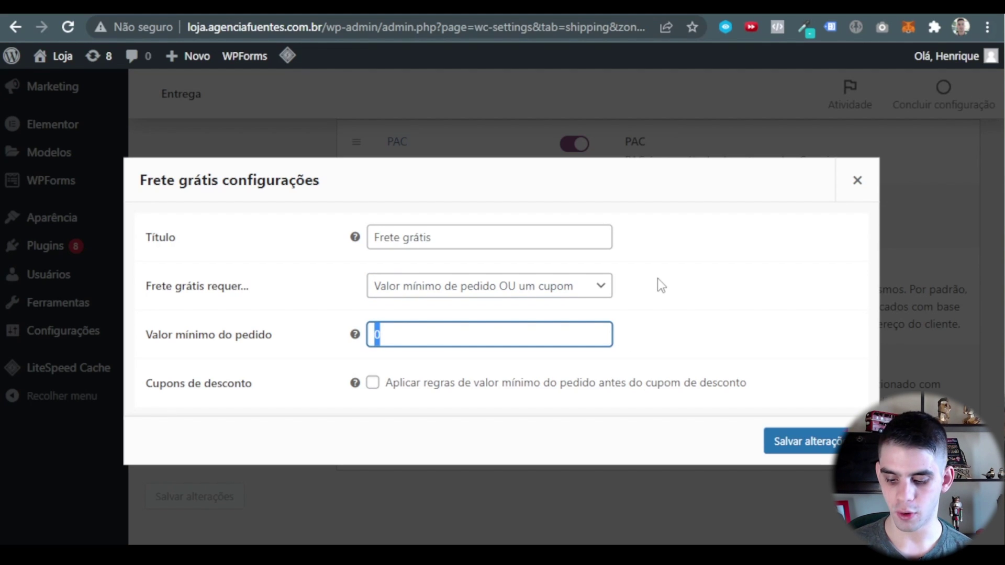
type("2")
key("BackSpace")
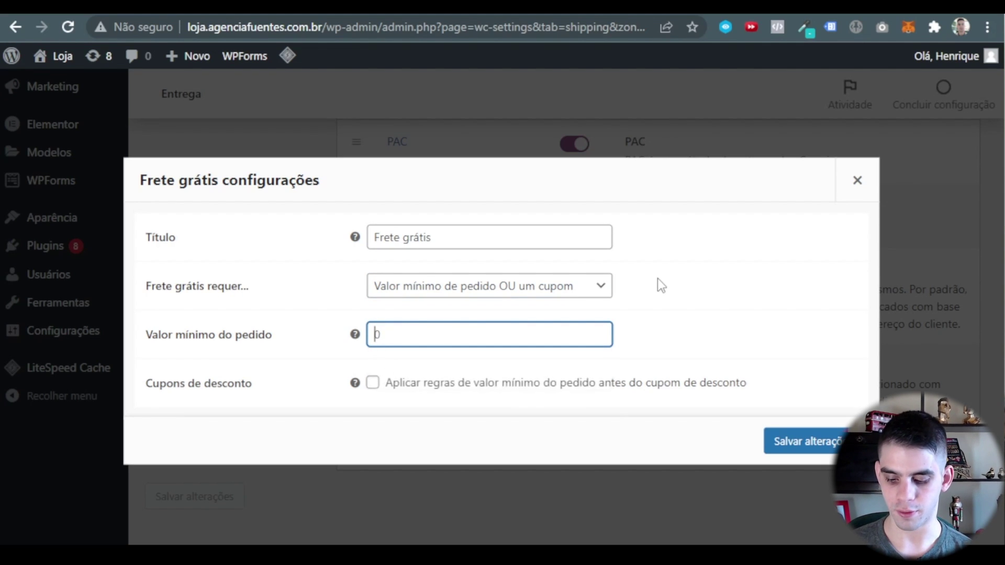
type("199")
left_click(660, 279)
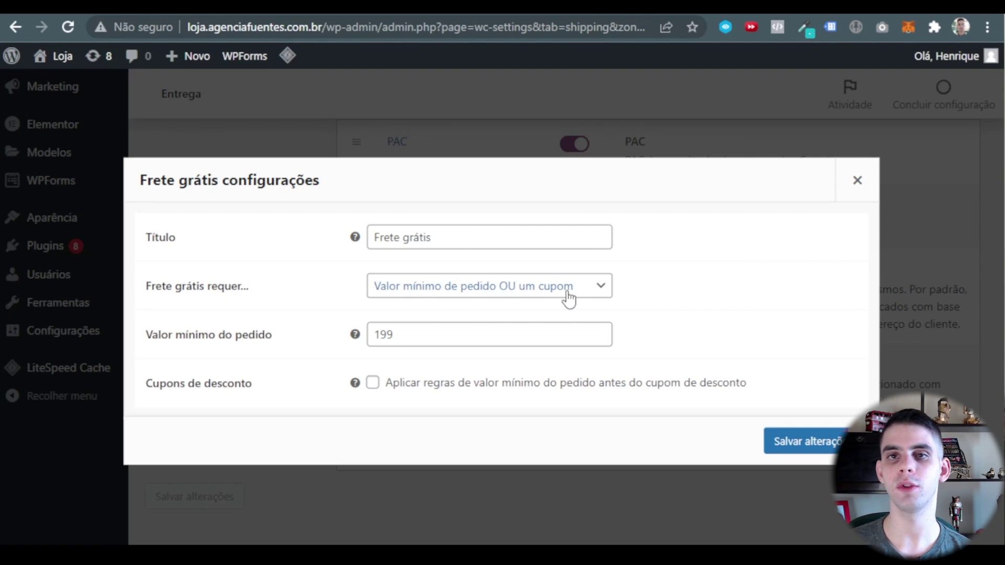
left_click_drag(425, 334, 340, 334)
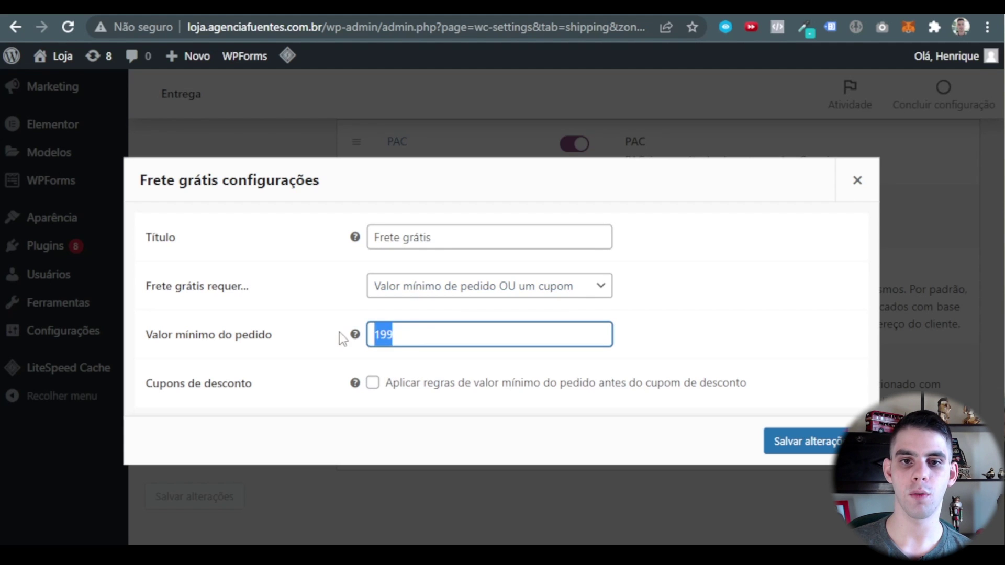
left_click(801, 441)
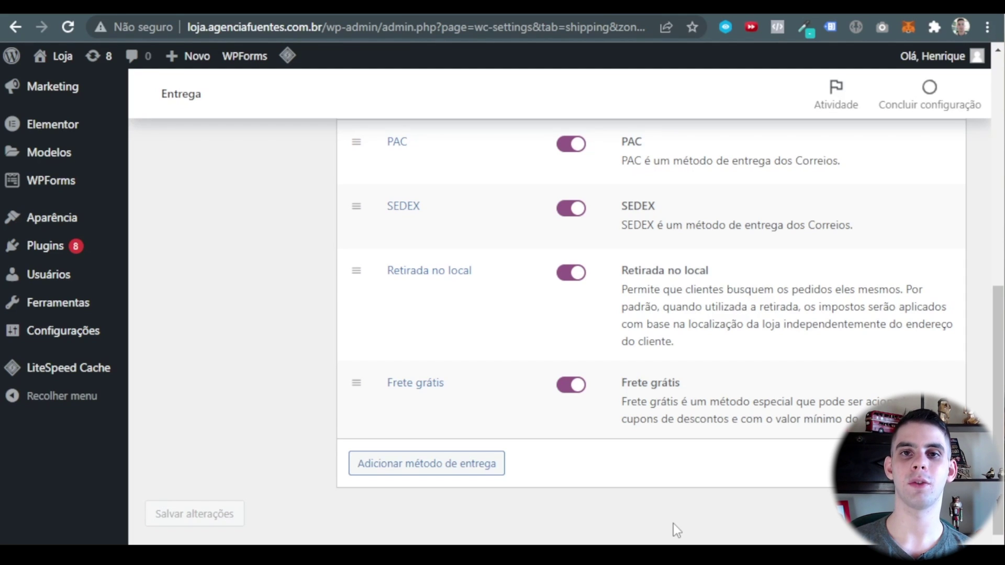
Go to the Pagamentos settings tab.
scroll(499, 278, "up", 2)
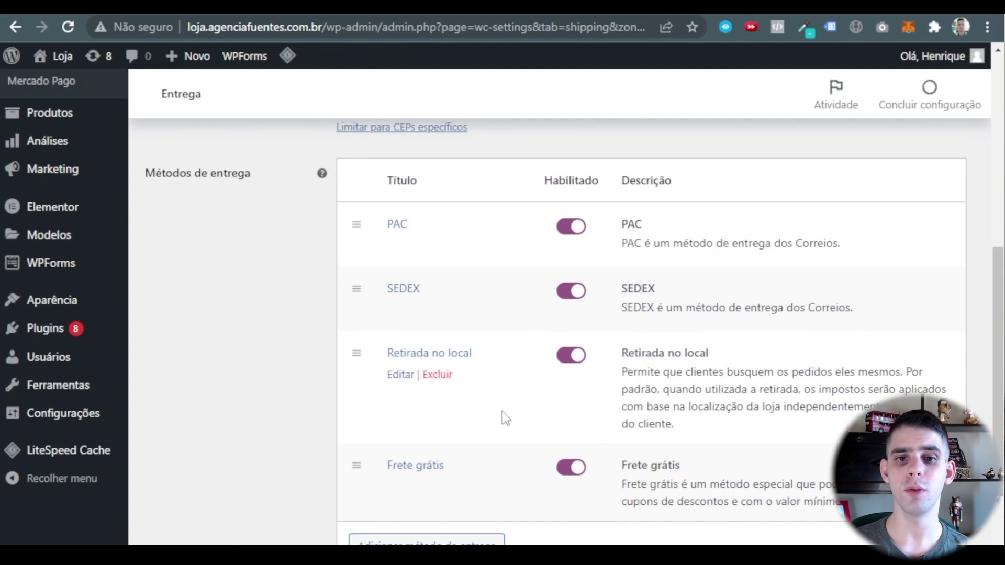
scroll(502, 417, "down", 2)
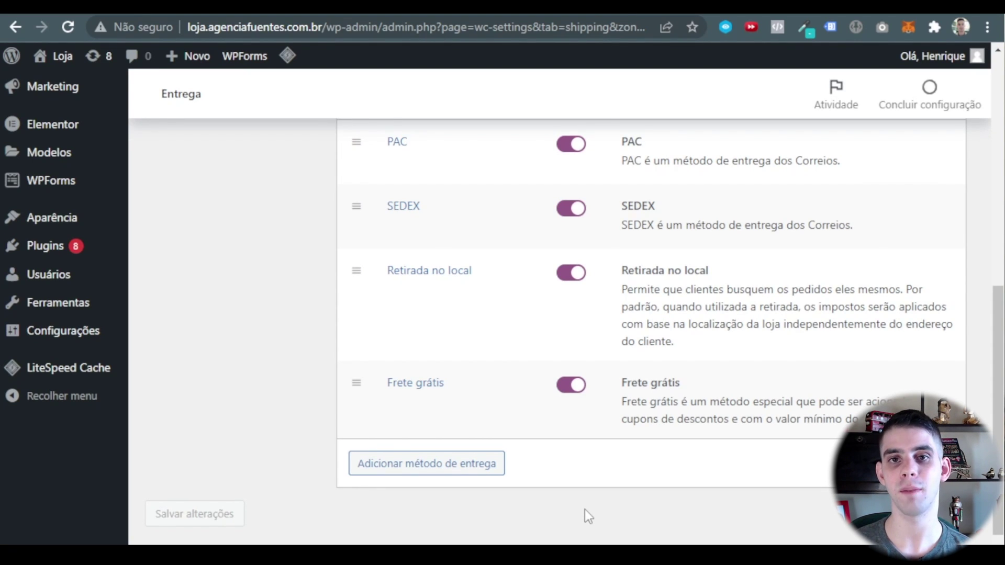
scroll(523, 300, "up", 10)
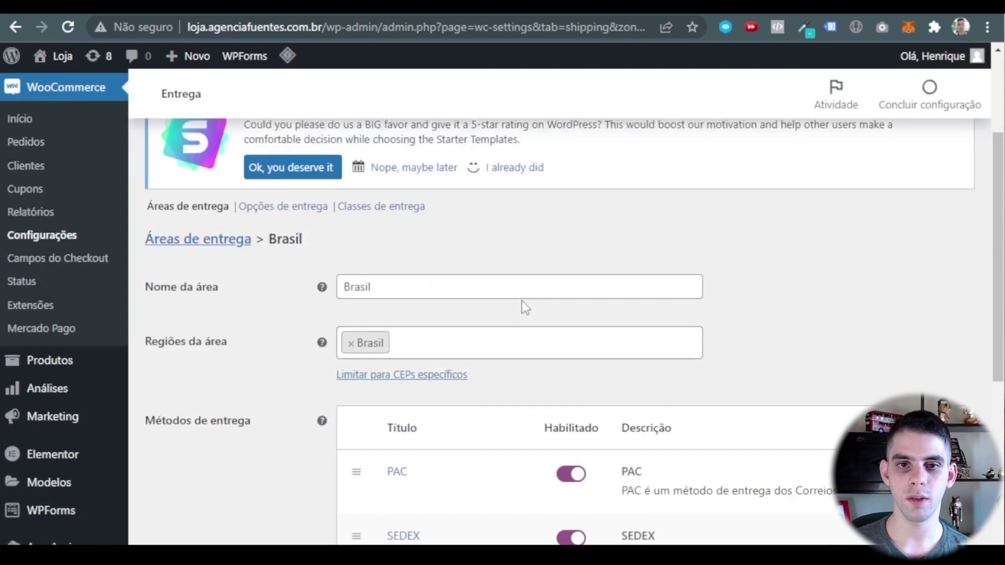
left_click(368, 168)
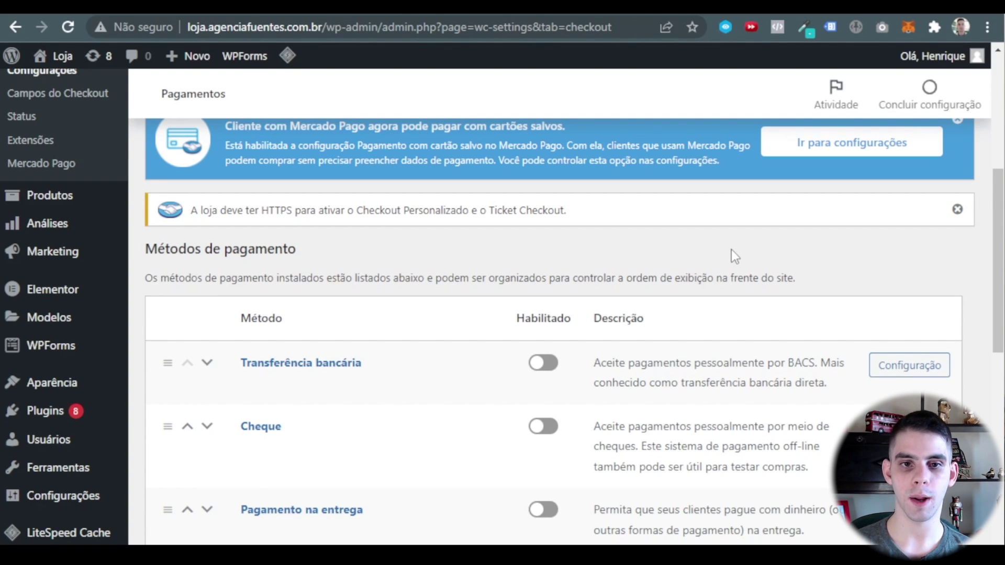
Toggle on Mercado Pago Checkout personalizado – Débito e crédito in the payment methods list.
scroll(731, 250, "down", 6)
scroll(467, 283, "up", 5)
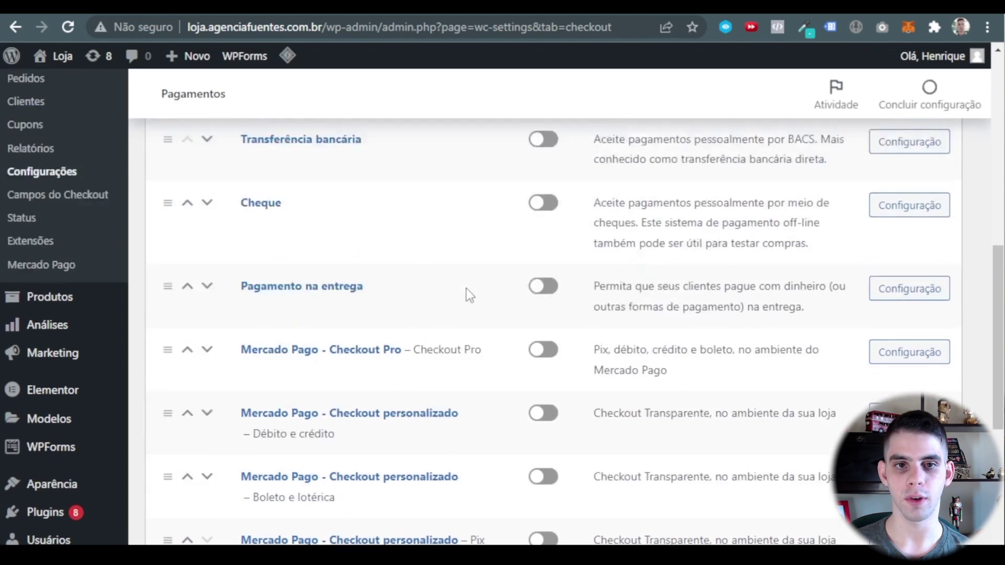
scroll(184, 257, "down", 2)
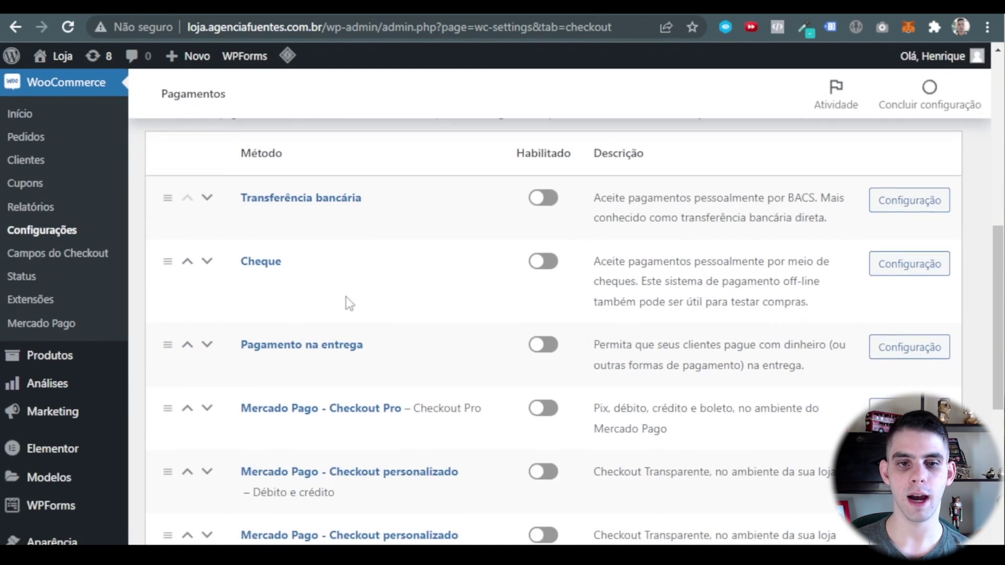
scroll(368, 265, "down", 4)
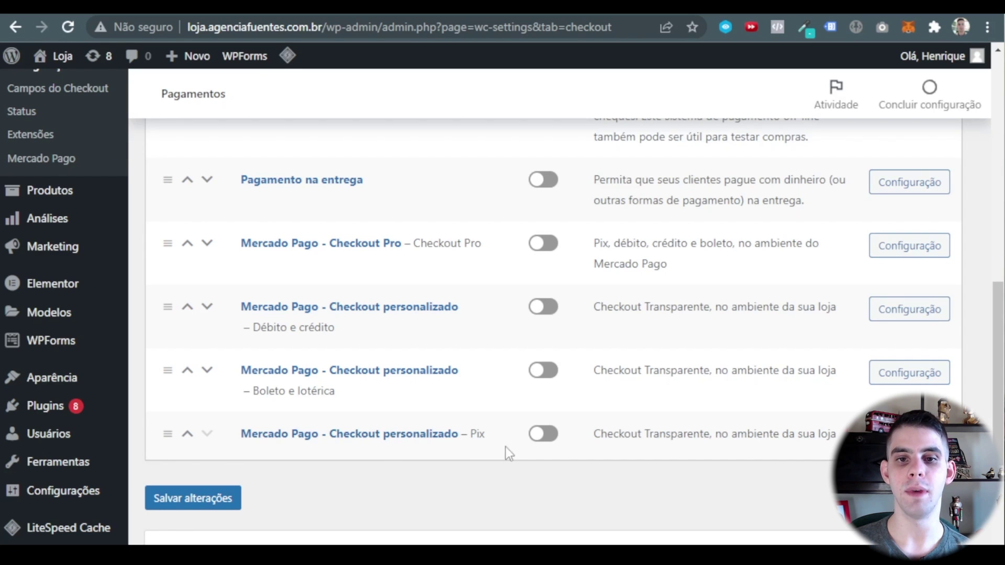
left_click(544, 314)
scroll(545, 361, "up", 2)
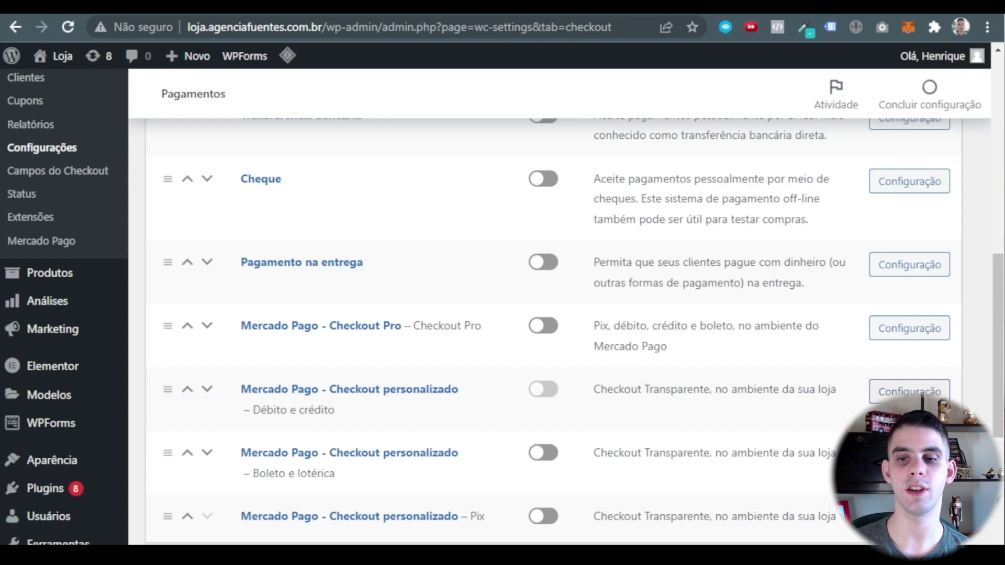
Open the Mercado Pago step-by-step setup from debit and credit checkout and expand the store integration step.
left_click(909, 391)
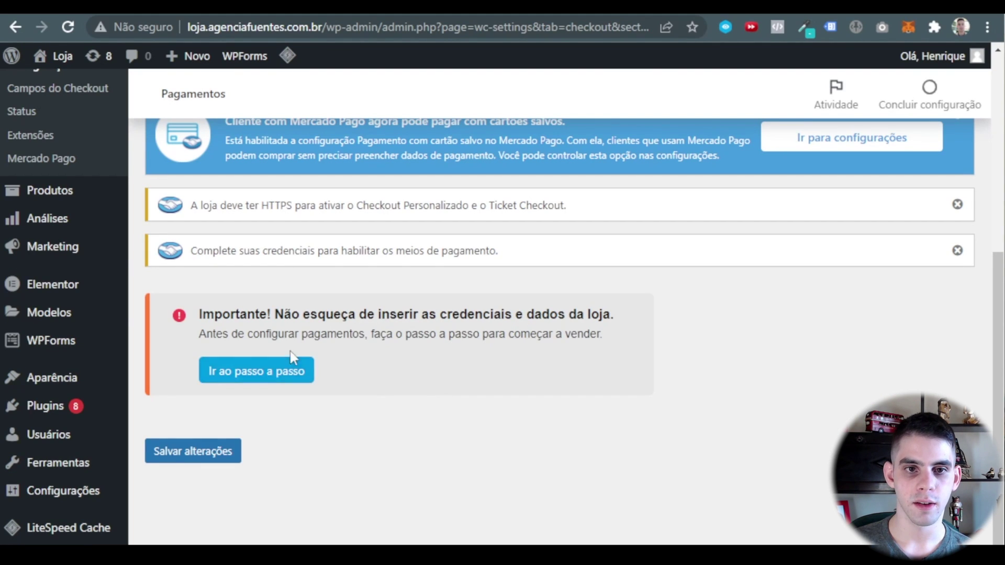
scroll(283, 371, "up", 2)
left_click(257, 453)
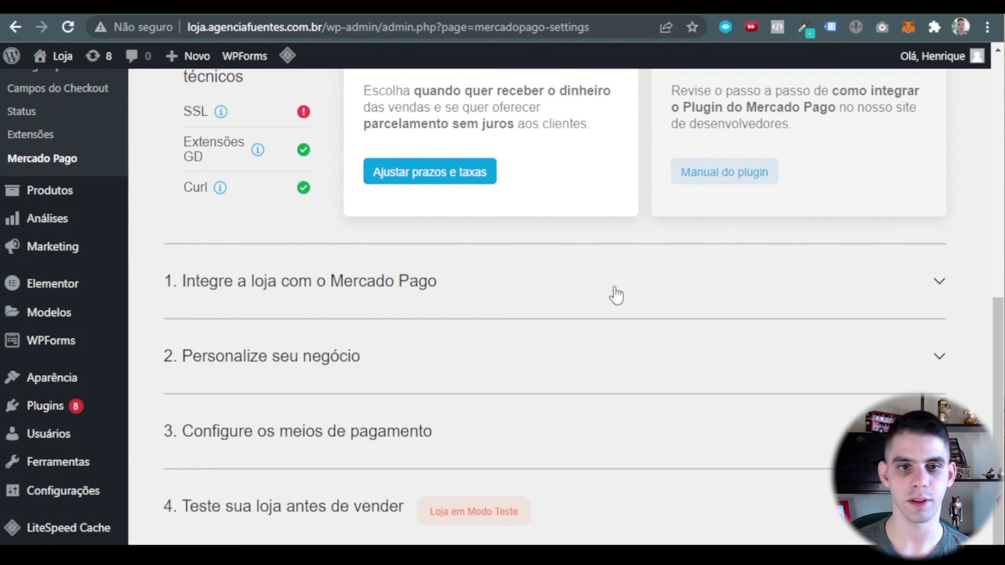
left_click(433, 281)
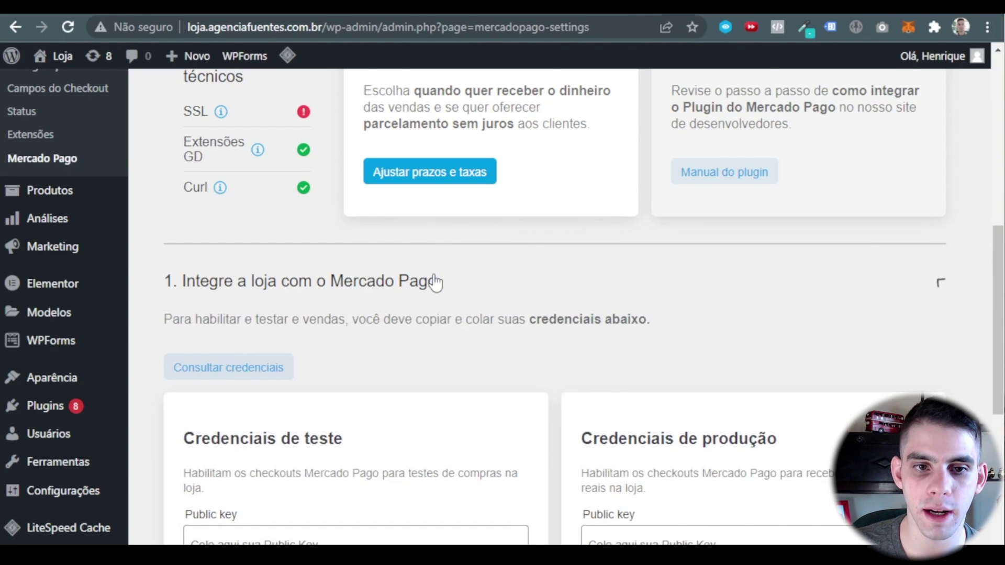
scroll(435, 269, "down", 3)
Go through the test and production Public key and Access token fields, leaving them empty.
left_click(360, 456)
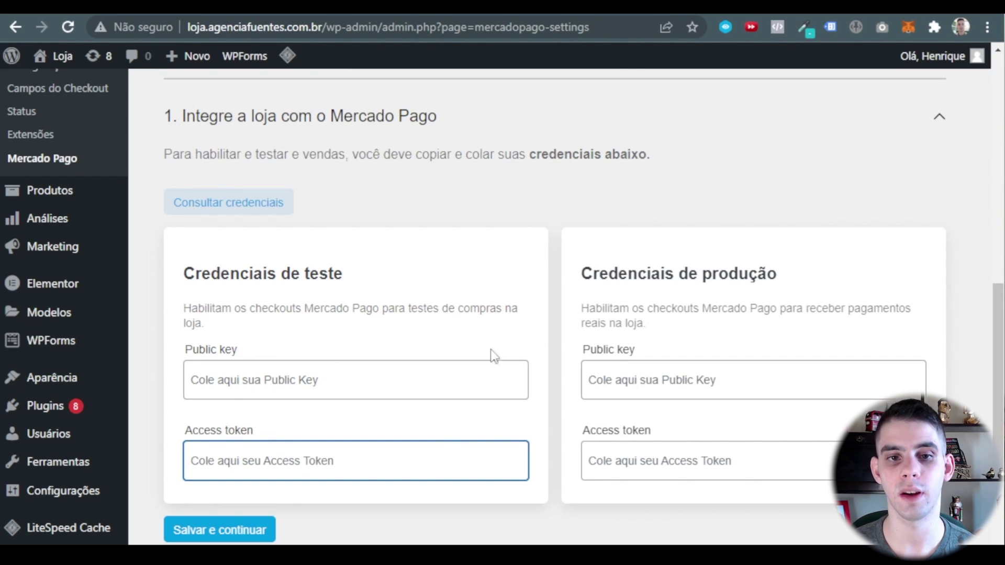
left_click(477, 282)
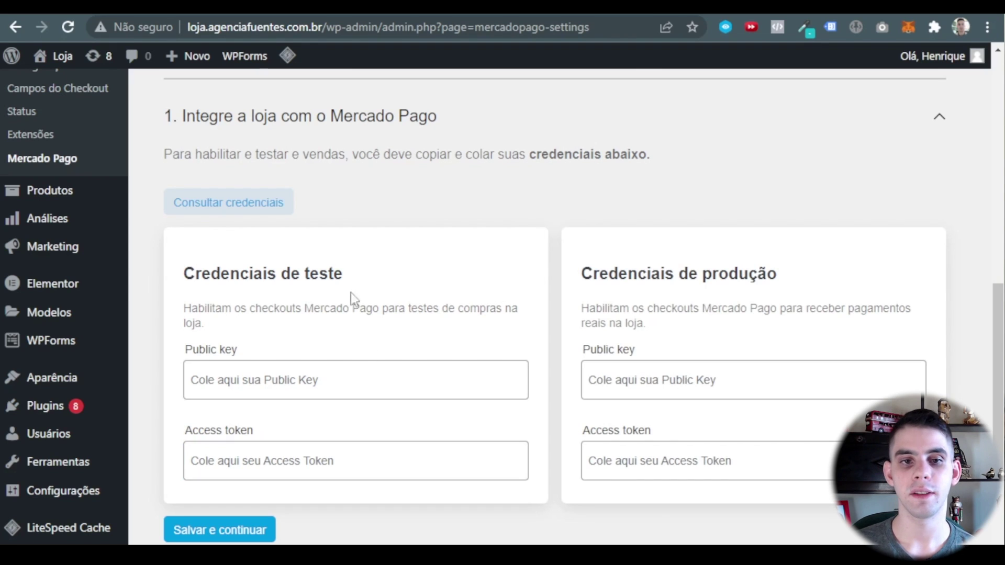
left_click(383, 376)
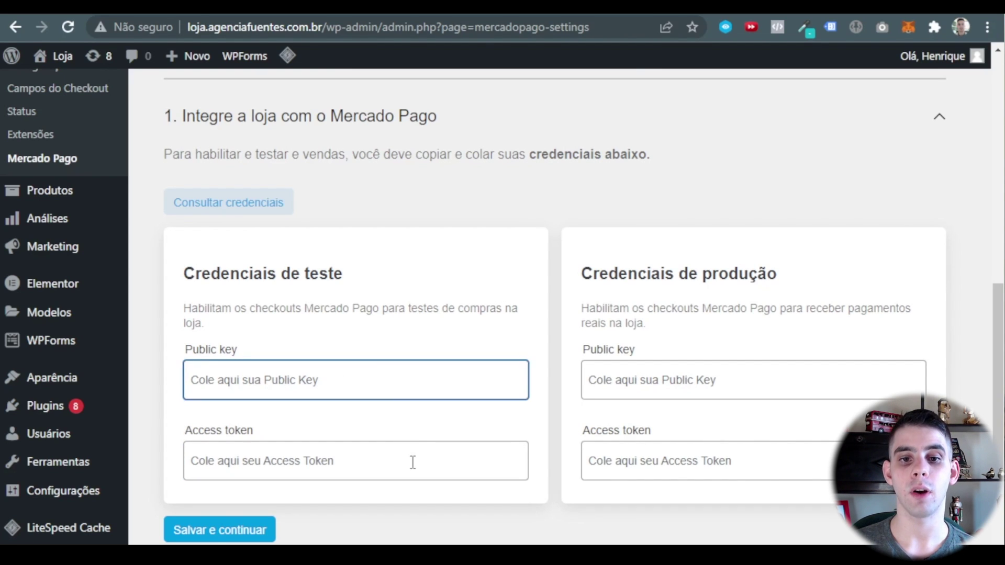
left_click(411, 461)
left_click(408, 436)
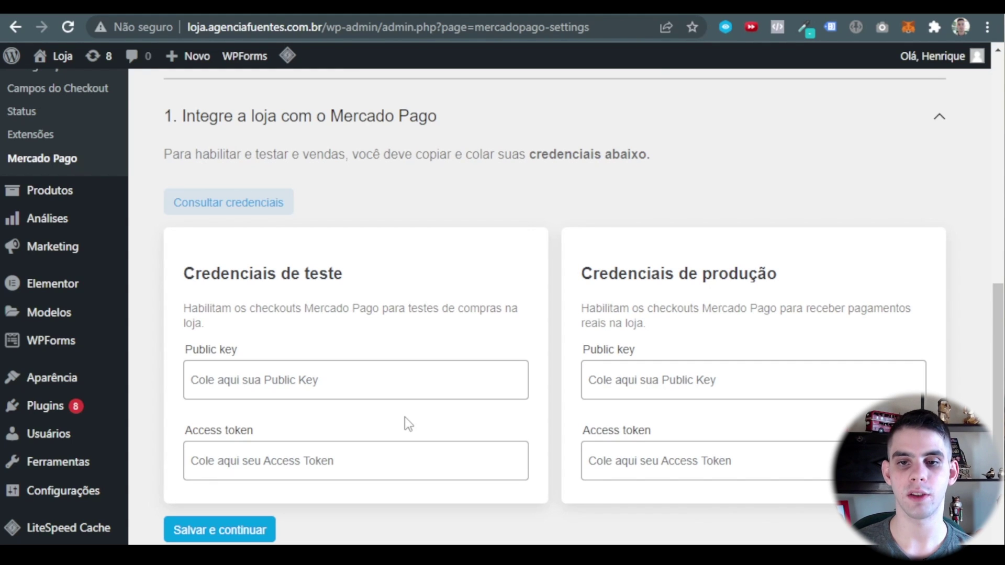
left_click(656, 379)
left_click(702, 451)
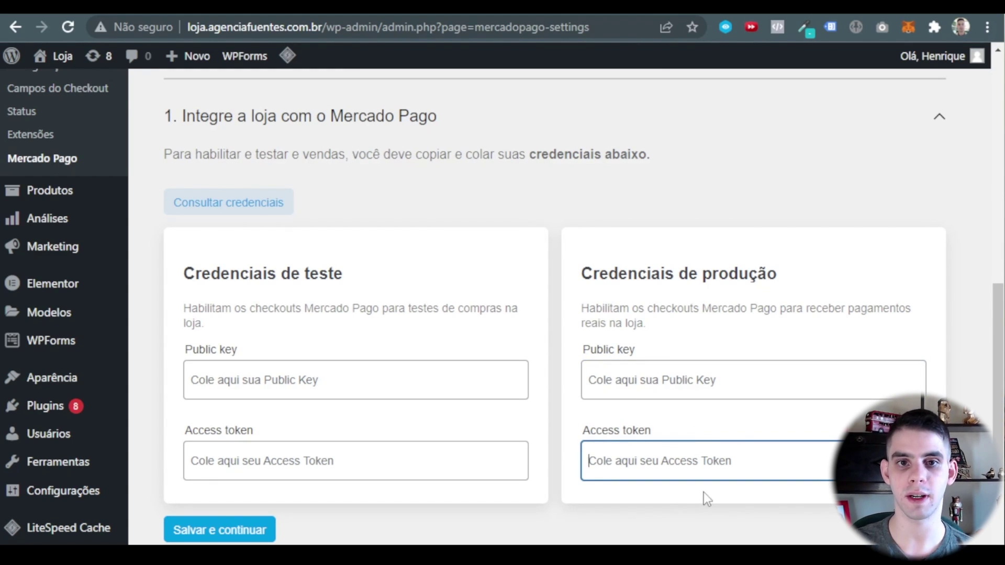
Collapse the integration step and review the store-name-on-invoice field in 'Personalize seu negócio'.
left_click(939, 117)
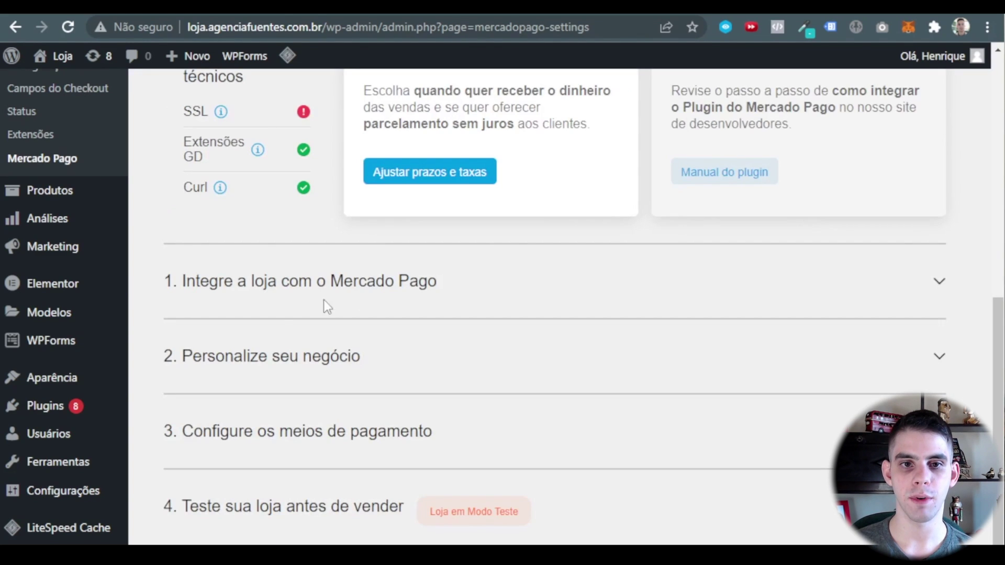
left_click(391, 359)
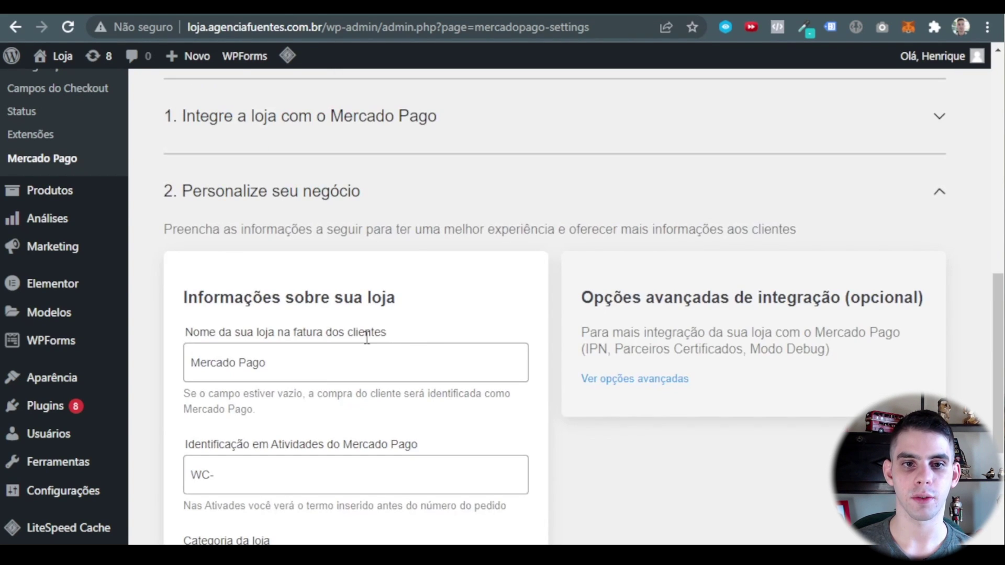
scroll(291, 287, "down", 2)
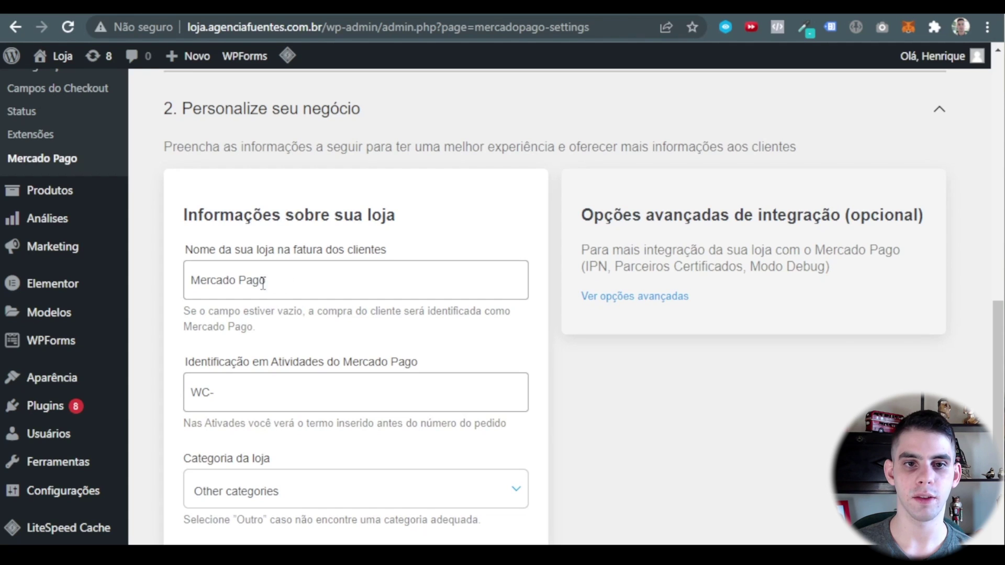
left_click_drag(193, 249, 331, 250)
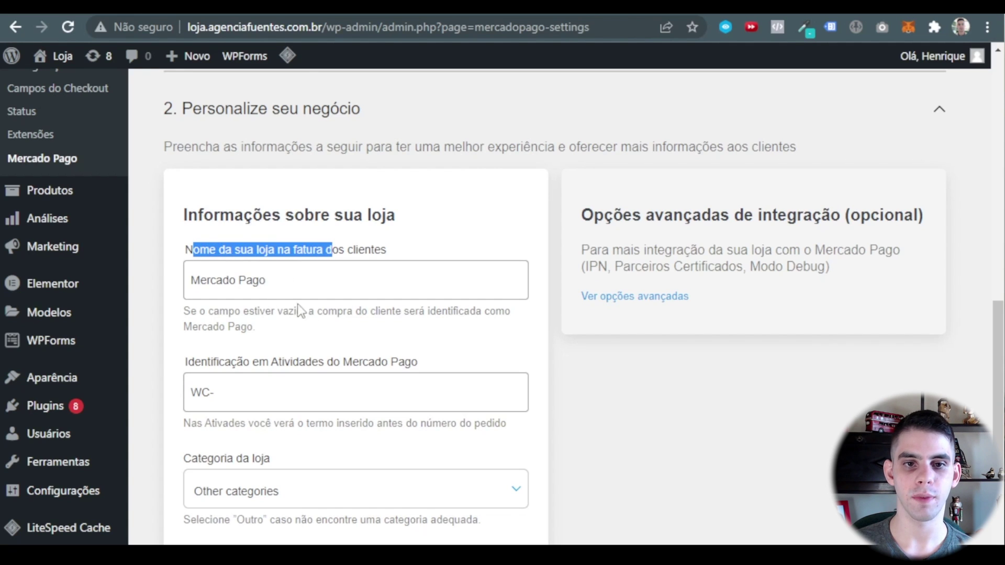
left_click(290, 286)
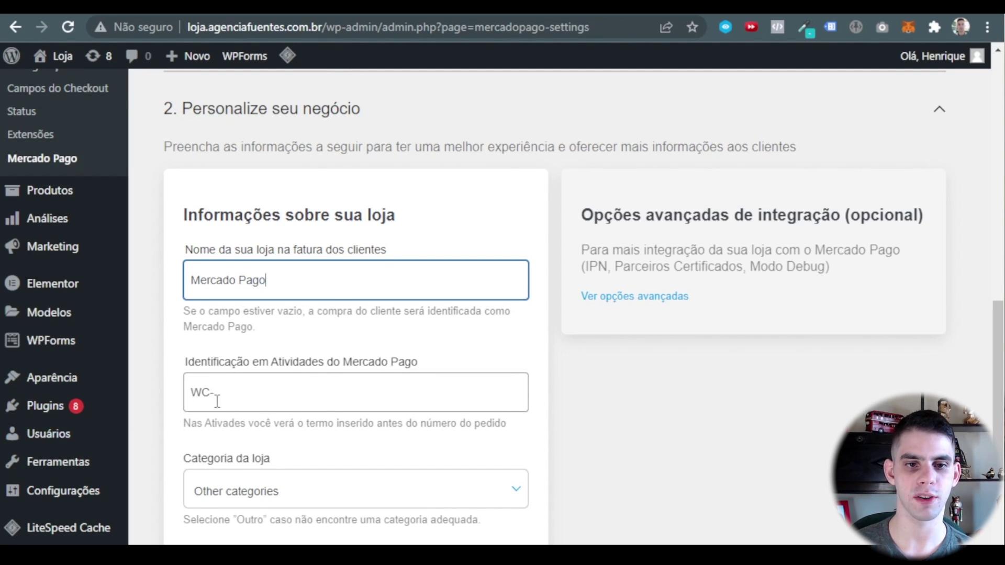
Keep the store category set to 'Other categories' in Categoria da loja.
scroll(347, 444, "down", 2)
left_click(309, 412)
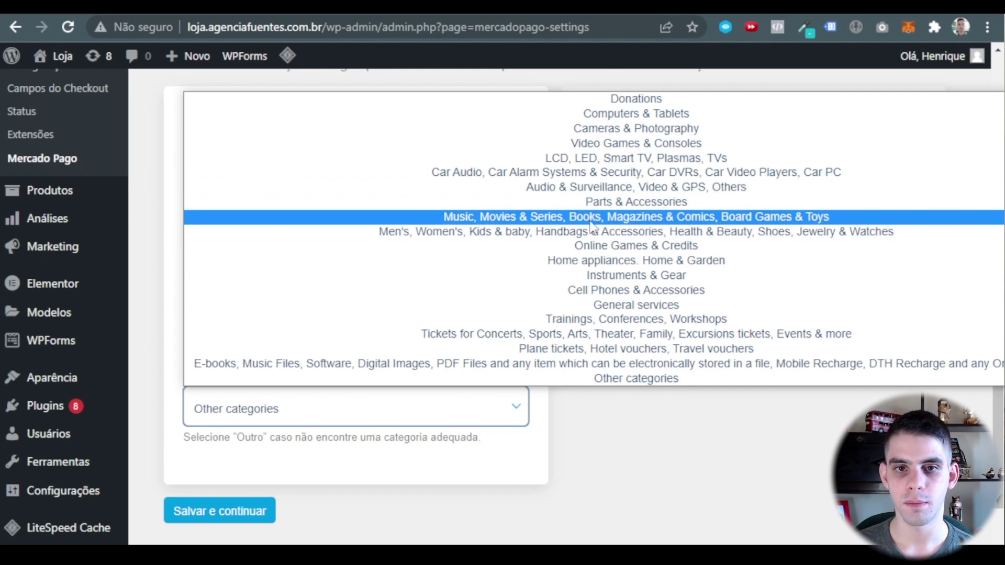
left_click(623, 380)
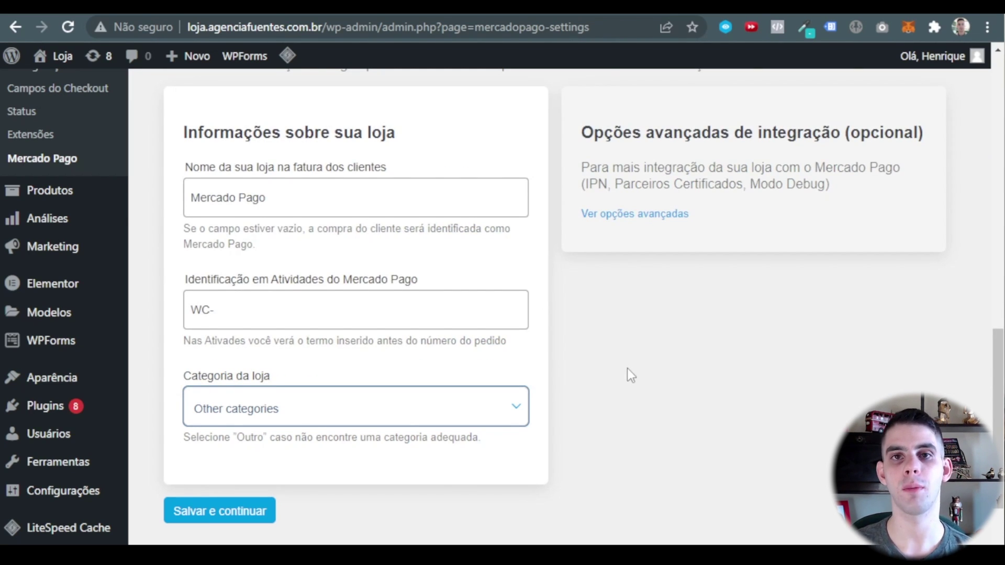
scroll(712, 314, "down", 2)
scroll(864, 236, "up", 5)
left_click(939, 192)
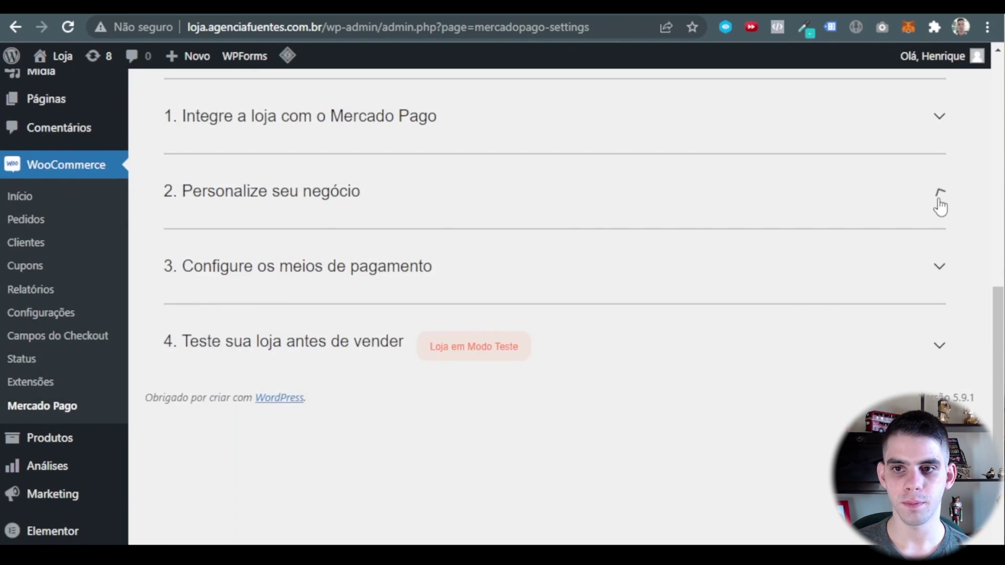
left_click(939, 192)
scroll(411, 463, "down", 5)
scroll(925, 305, "up", 6)
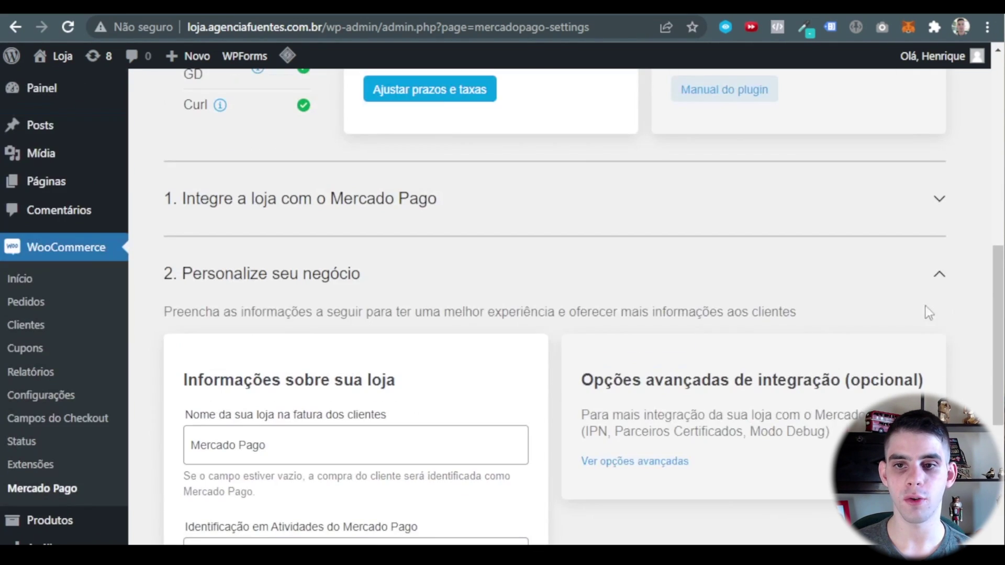
left_click(938, 282)
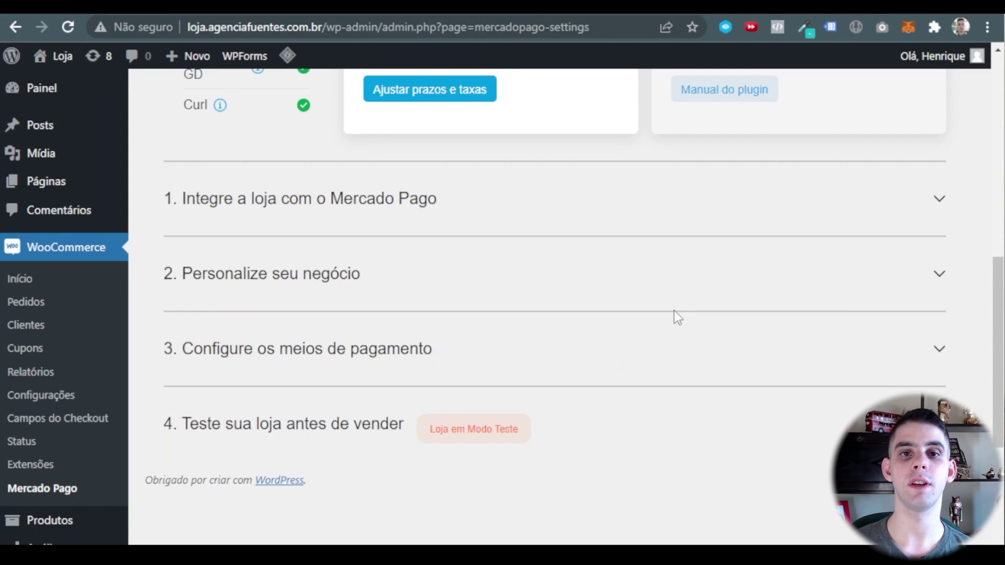
left_click(474, 207)
scroll(760, 305, "down", 3)
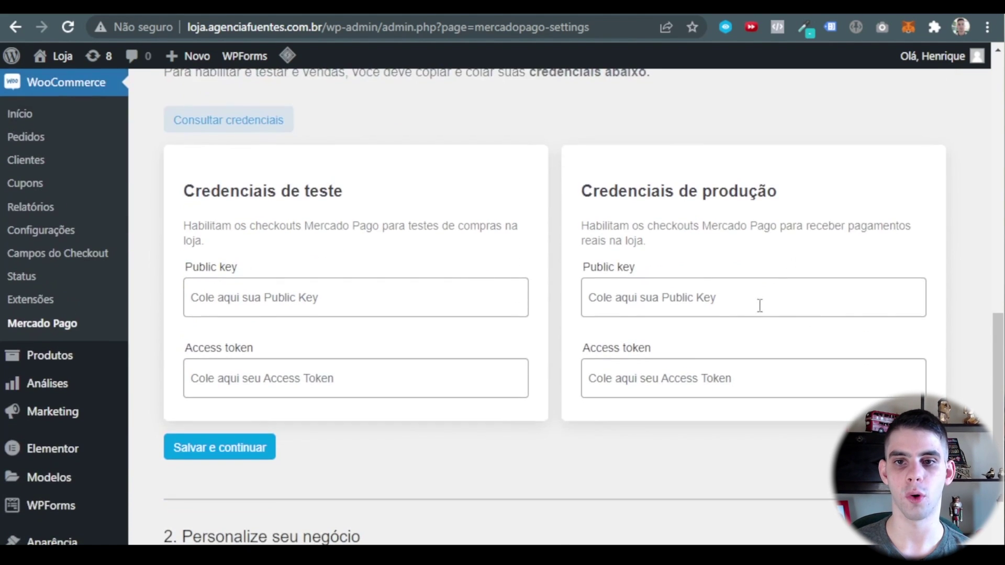
scroll(675, 340, "up", 2)
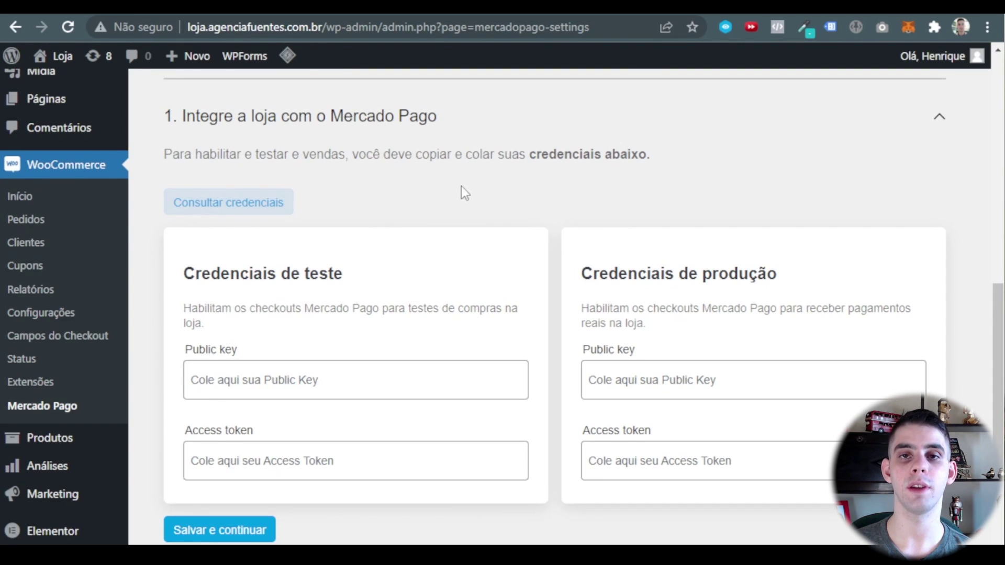
left_click(934, 125)
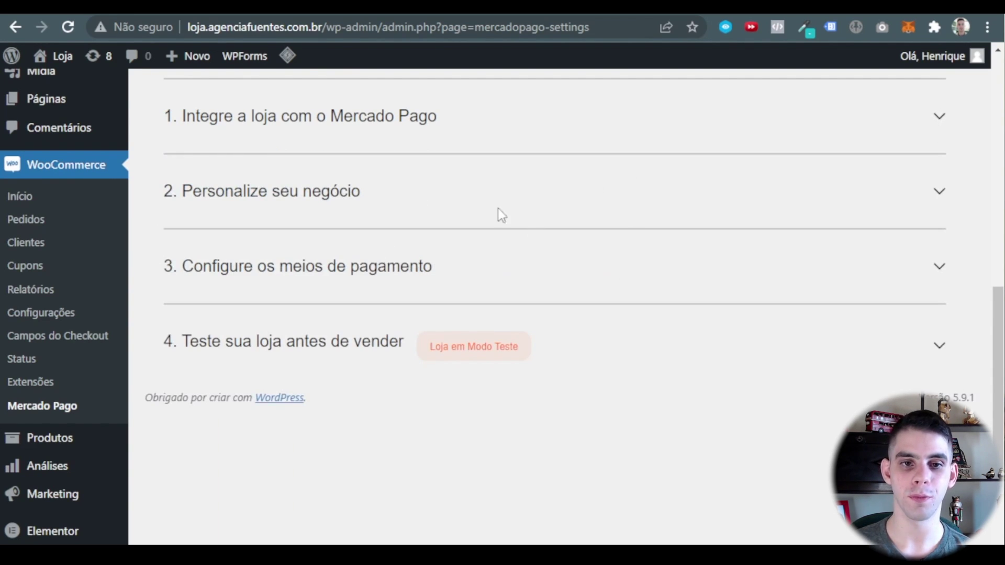
left_click(546, 280)
scroll(597, 241, "down", 3)
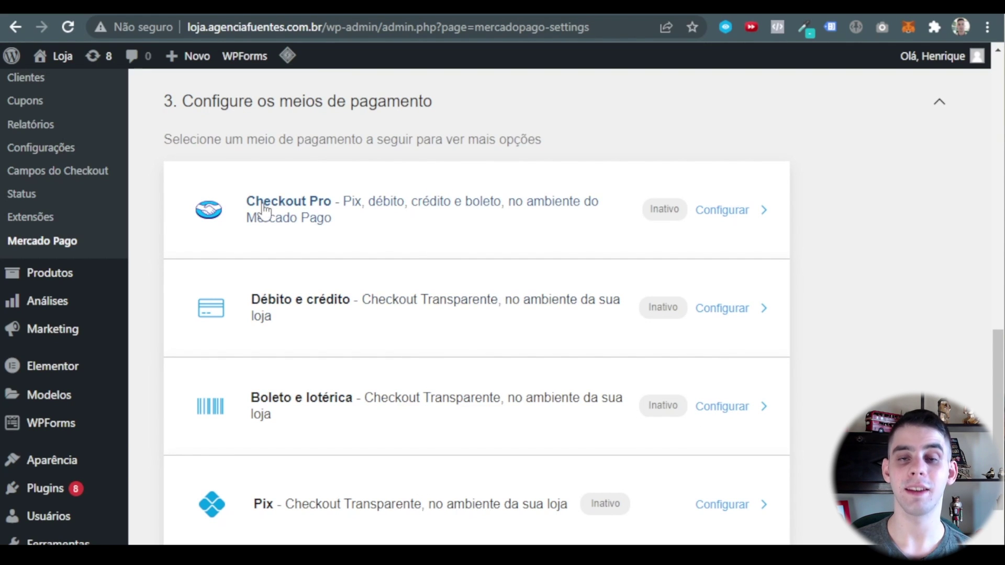
scroll(399, 218, "down", 3)
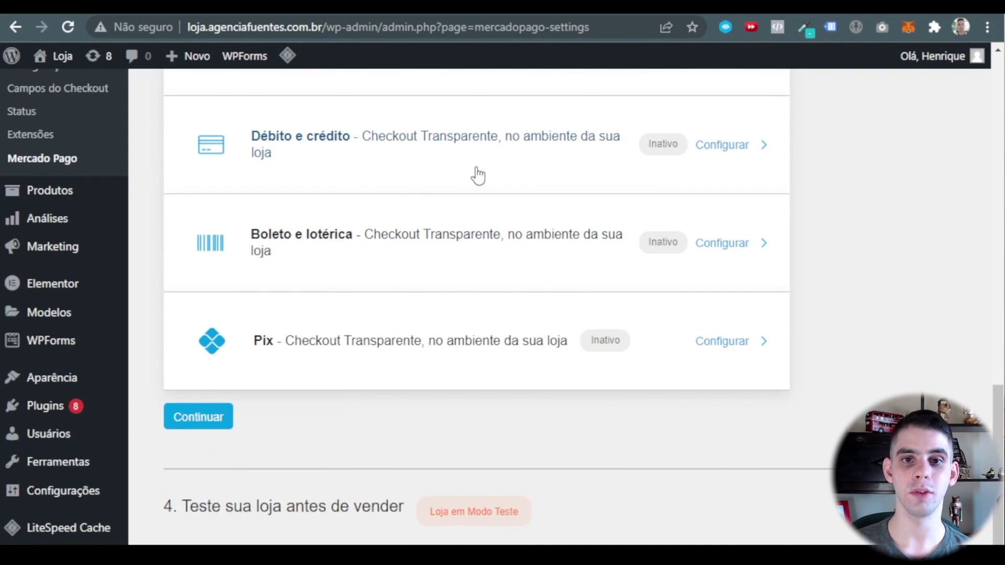
scroll(418, 366, "up", 2)
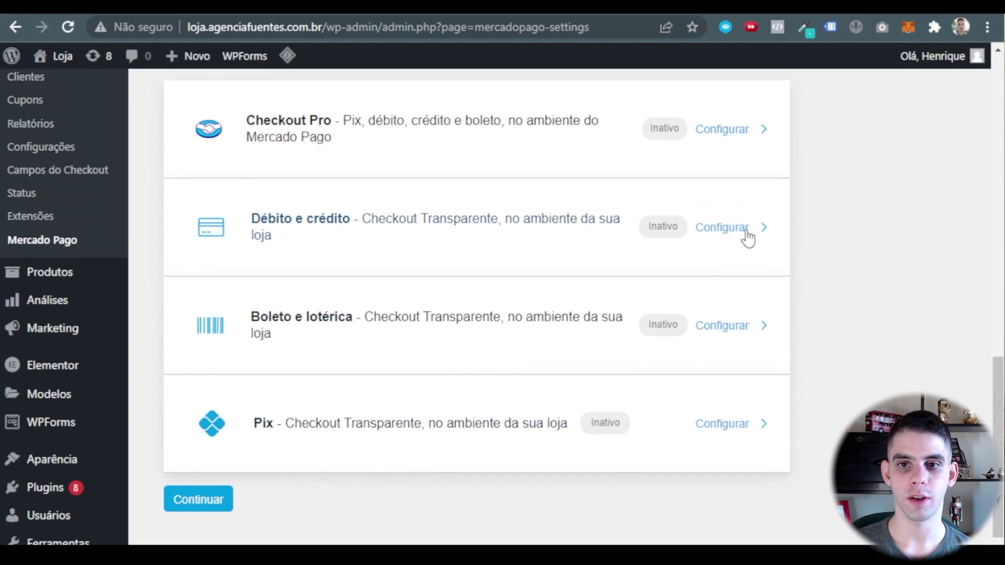
left_click(727, 228)
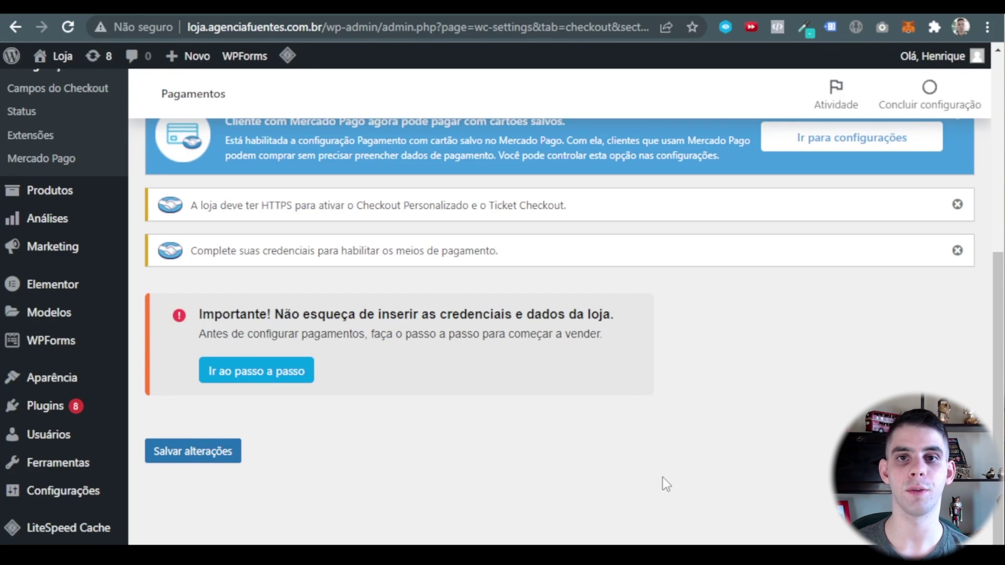
left_click(256, 371)
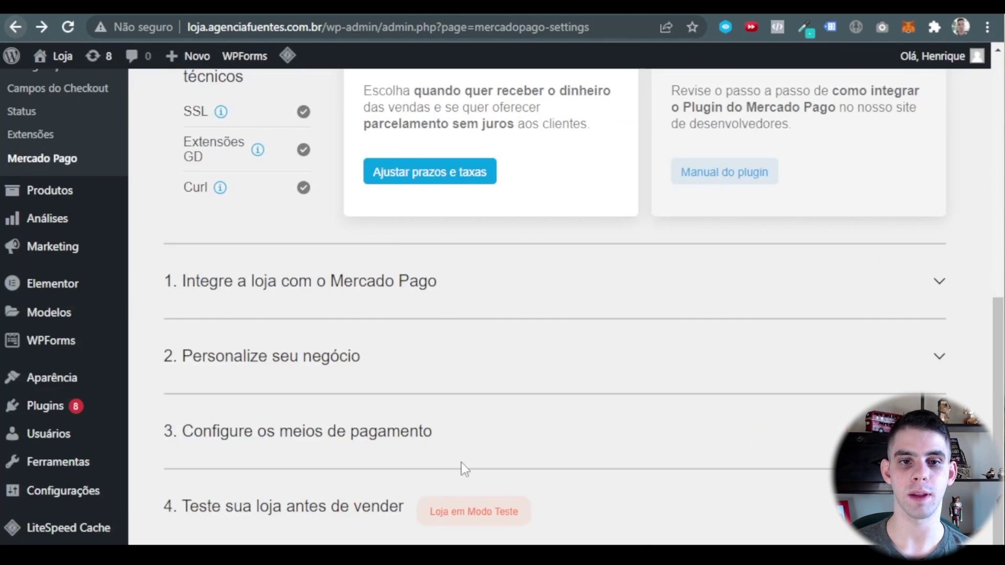
Review the store integration and 'Personalize seu negócio' steps, then collapse them.
left_click(447, 283)
left_click(447, 283)
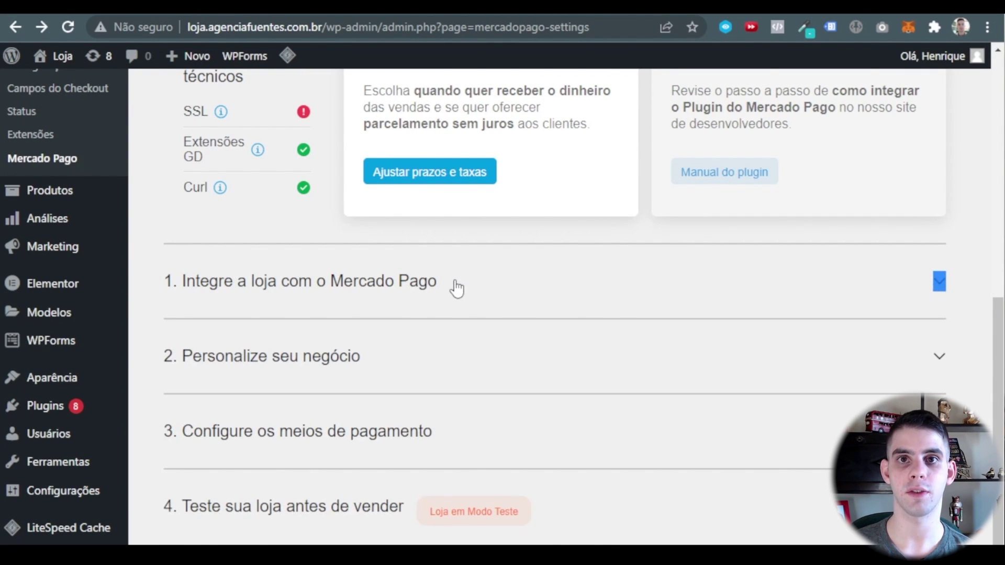
left_click(456, 288)
scroll(438, 314, "down", 2)
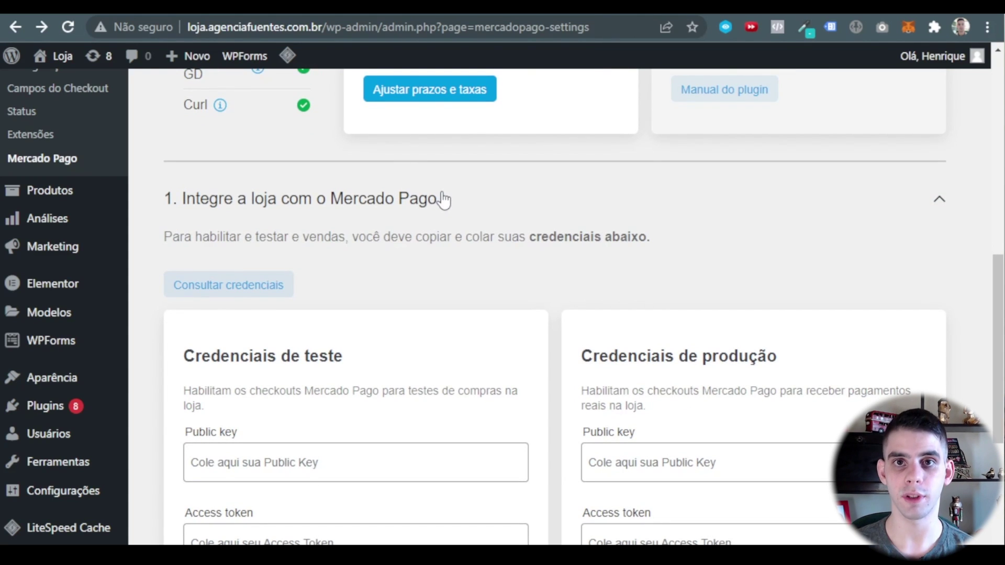
left_click(412, 198)
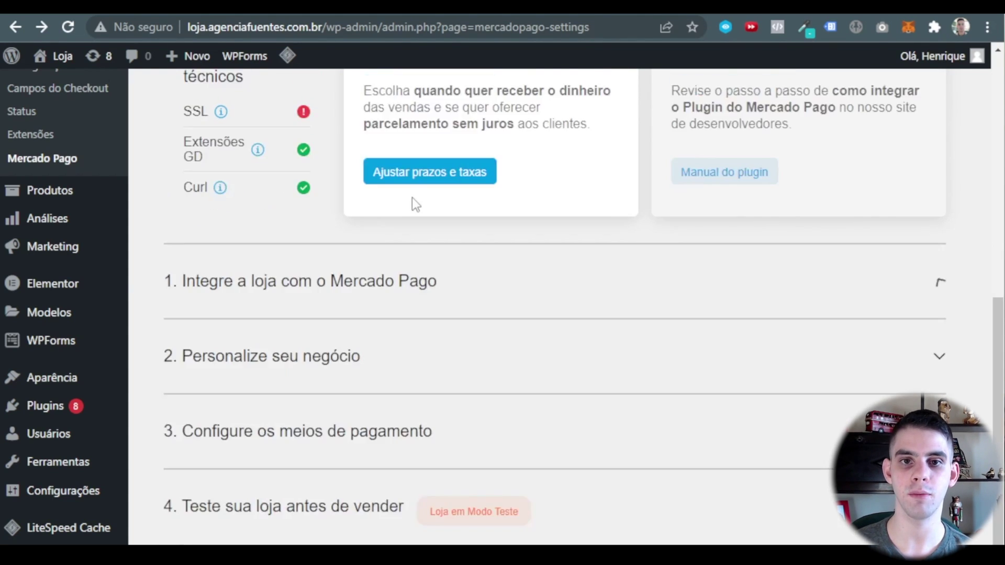
left_click(352, 354)
scroll(343, 321, "down", 2)
scroll(343, 321, "down", 3)
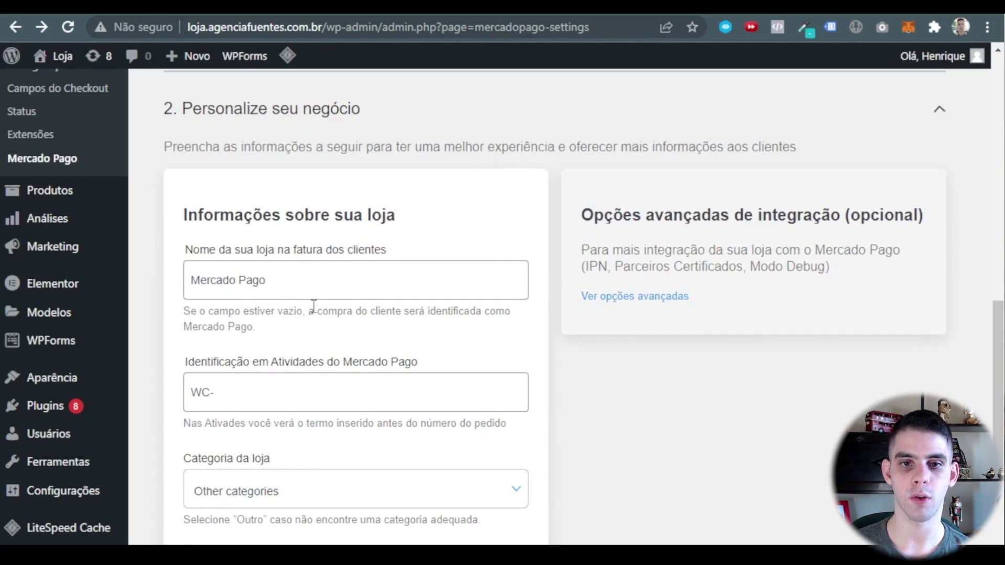
scroll(341, 312, "up", 2)
left_click(388, 193)
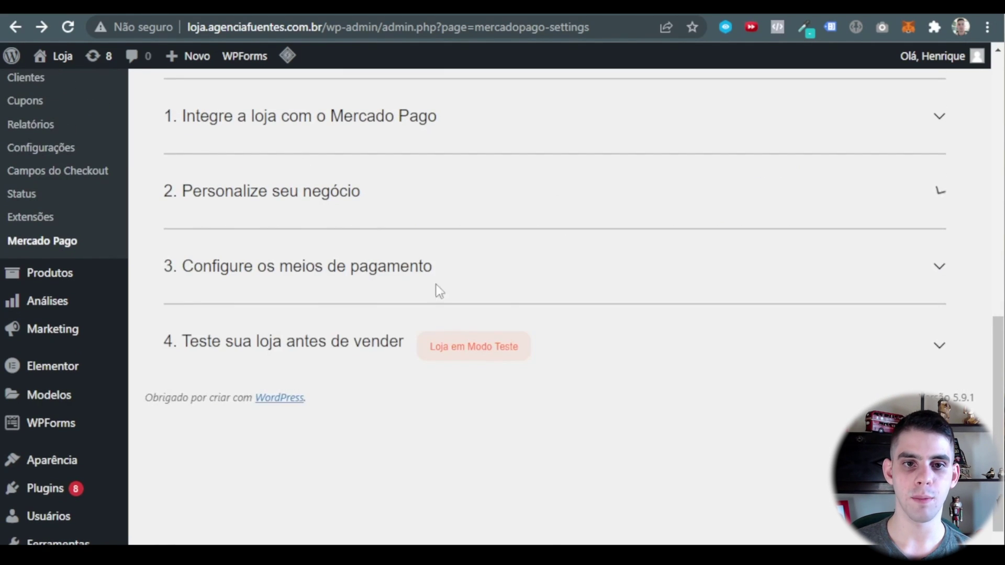
Review the payment methods step and collapse it.
left_click(341, 274)
scroll(620, 240, "down", 3)
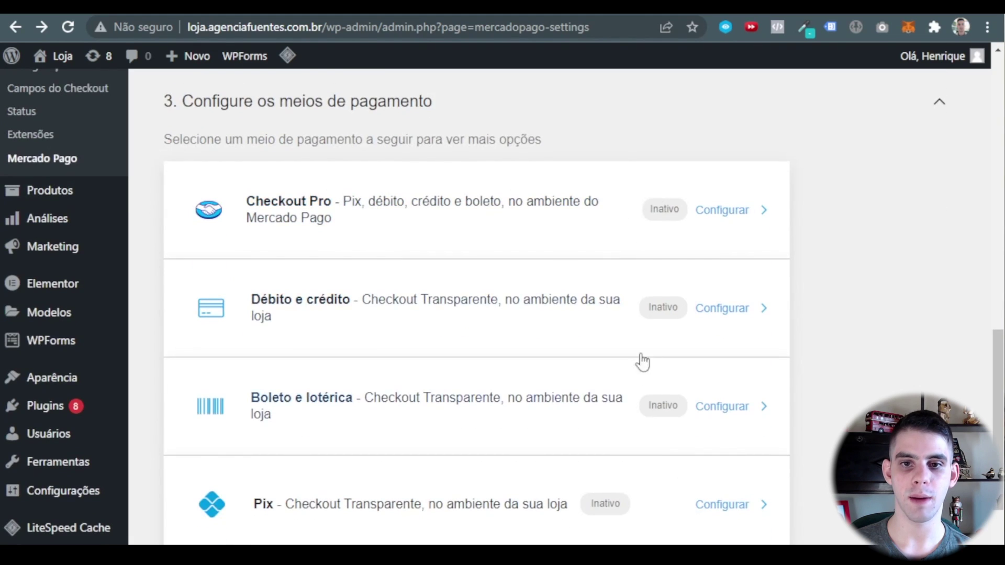
scroll(360, 217, "up", 2)
left_click(345, 194)
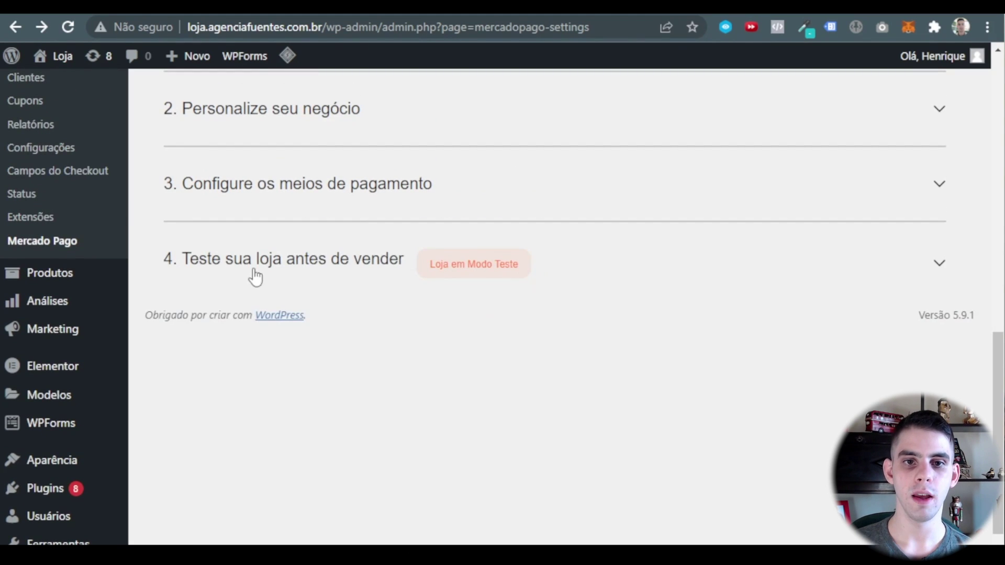
In 'Teste sua loja antes de vender', try Modo Vendas (Produção), then return to Modo Teste.
left_click(242, 272)
scroll(381, 282, "down", 2)
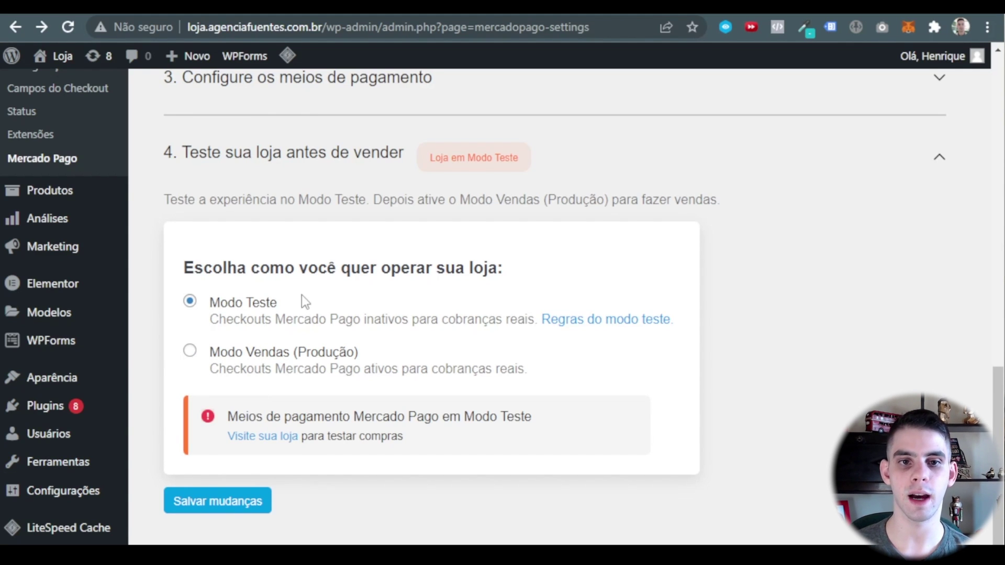
left_click(190, 351)
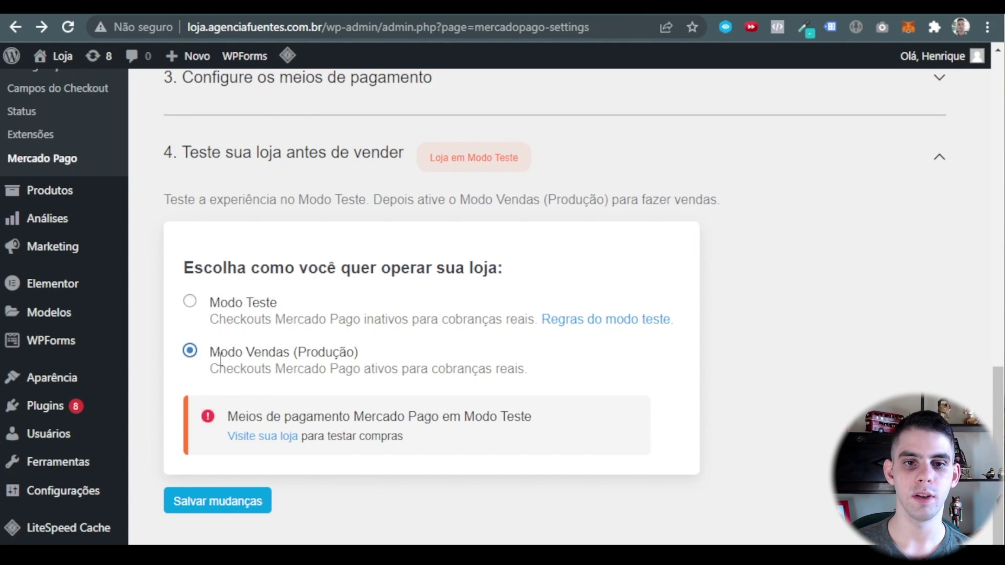
left_click(190, 302)
scroll(376, 440, "up", 6)
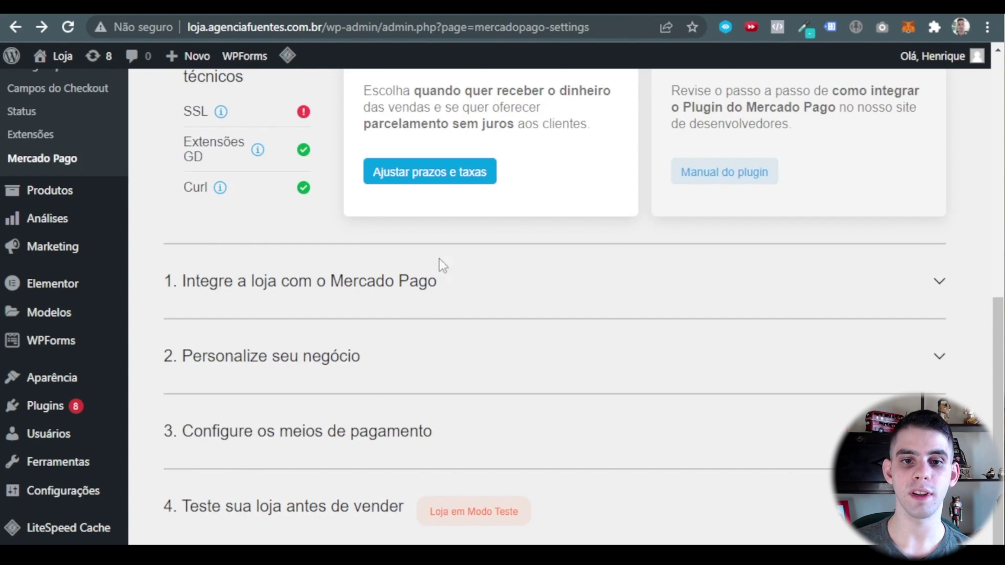
scroll(438, 315, "up", 7)
Toggle on 'Mercado Pago Checkout personalizado – Débito e crédito' in the Pagamentos list.
left_click(61, 402)
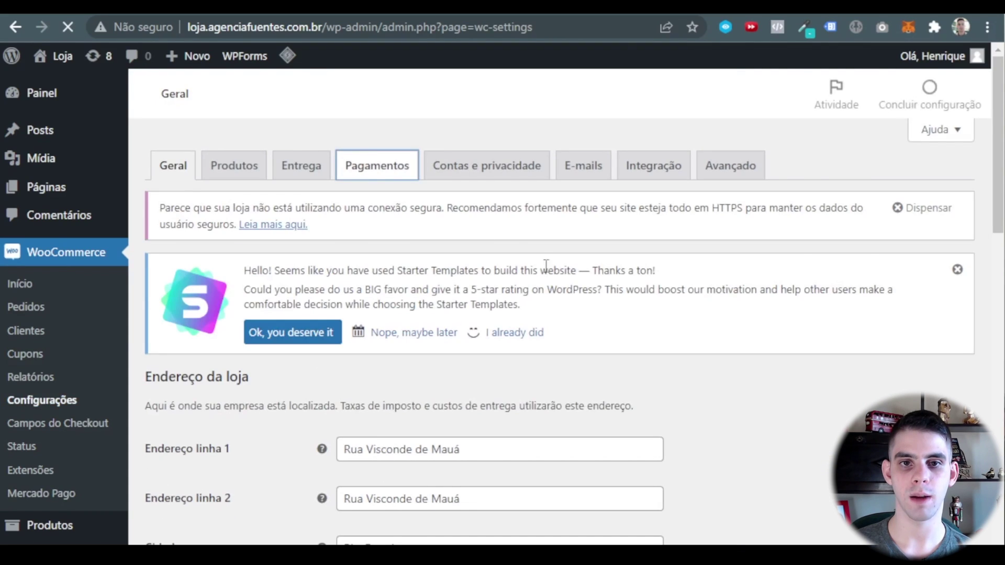
scroll(519, 444, "down", 6)
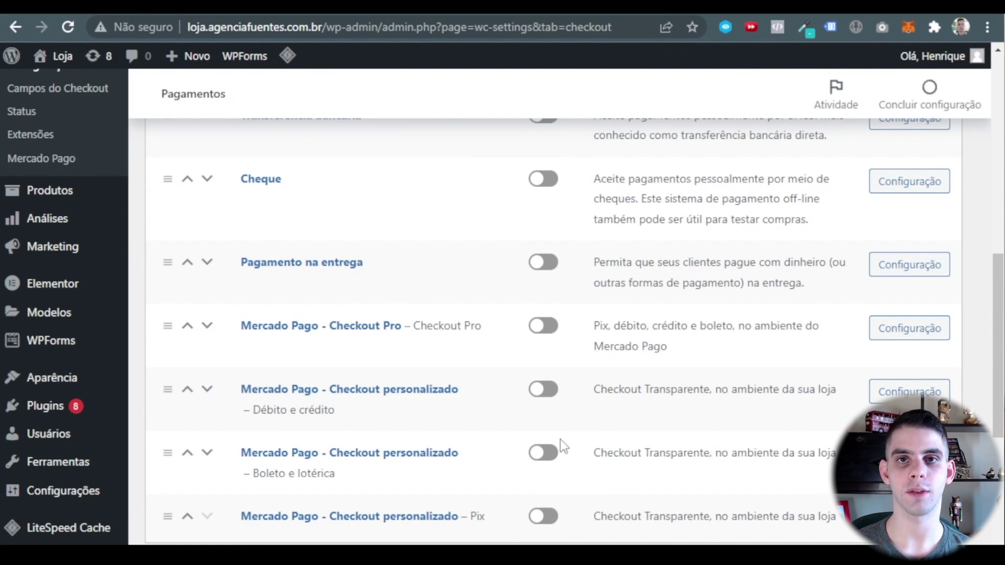
scroll(561, 439, "down", 2)
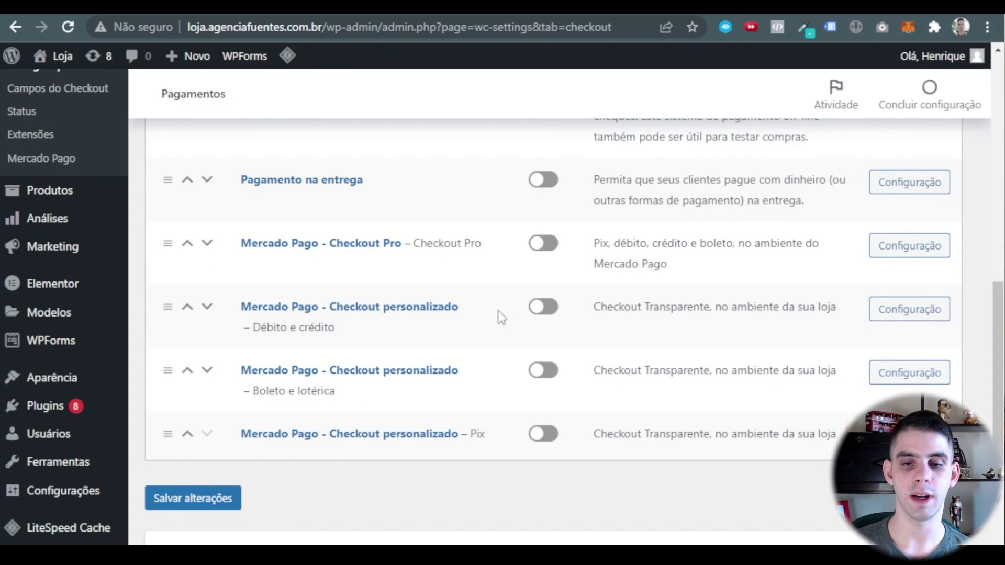
left_click(540, 309)
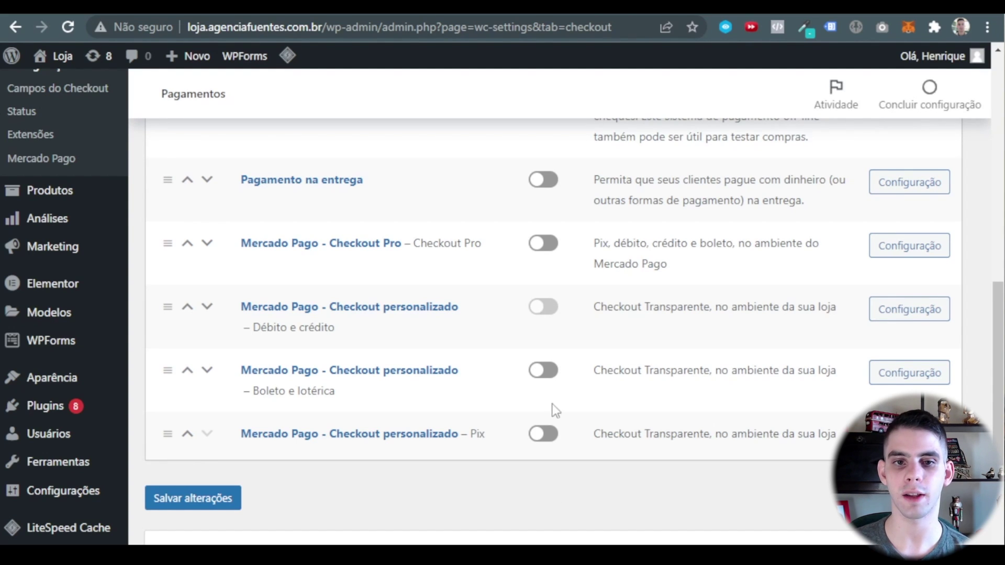
scroll(400, 361, "down", 2)
scroll(373, 374, "up", 3)
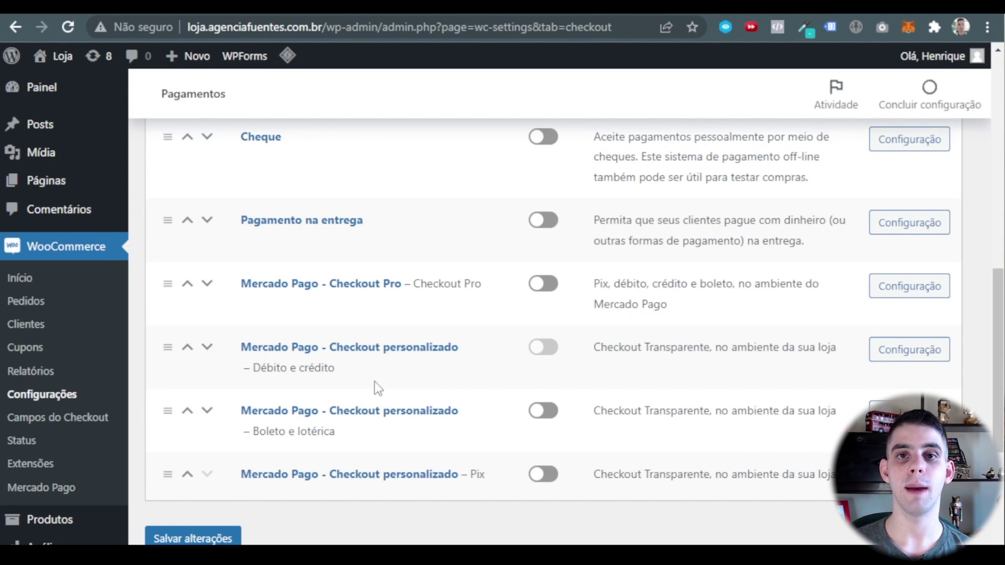
scroll(375, 382, "down", 2)
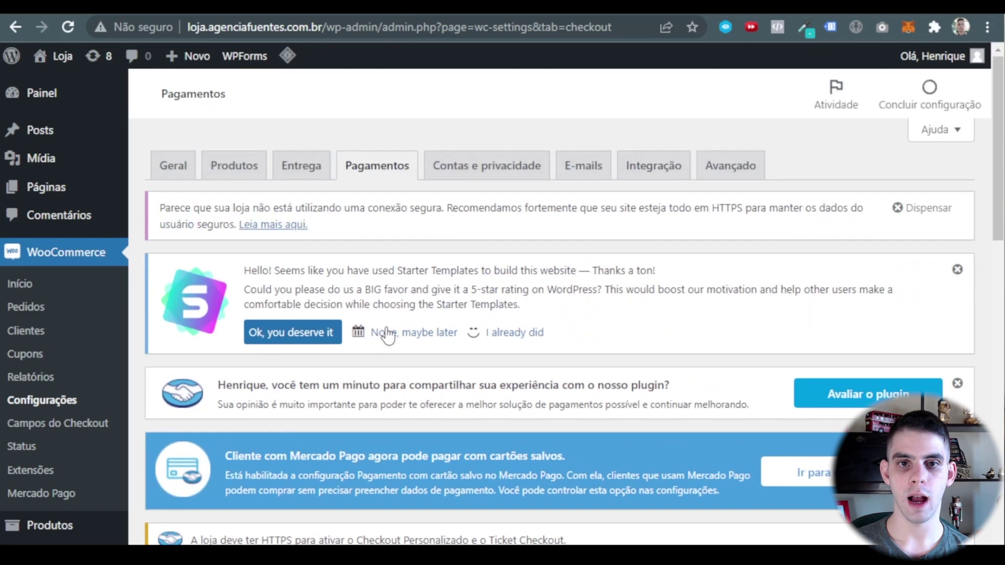
In Contas e privacidade, let customers log into existing accounts at checkout.
left_click(520, 177)
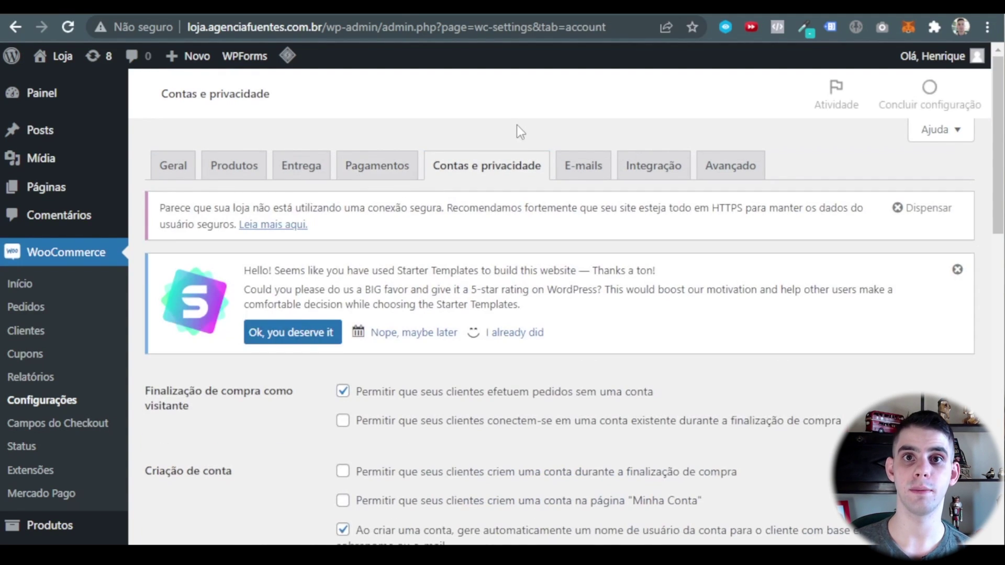
scroll(476, 175, "down", 3)
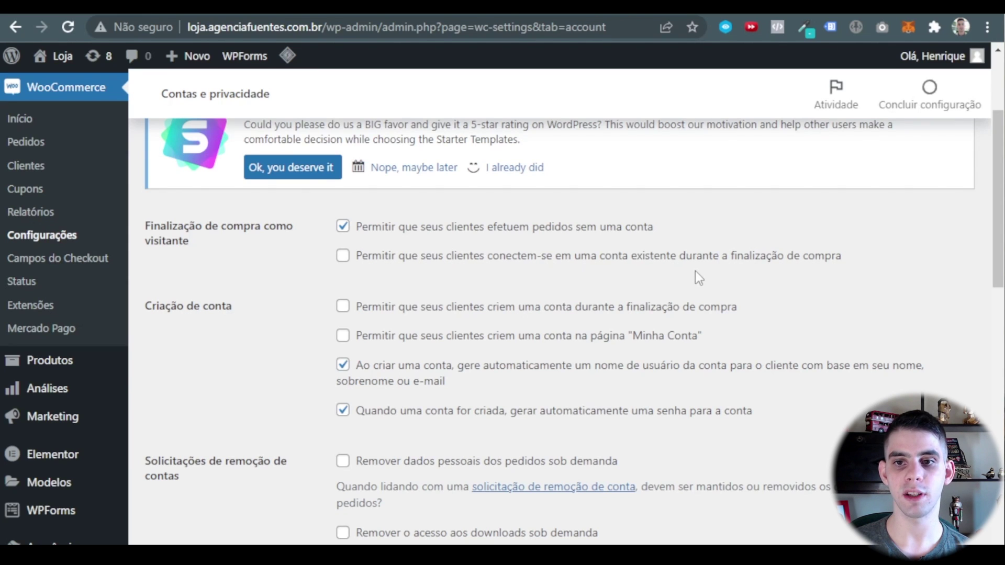
left_click(343, 255)
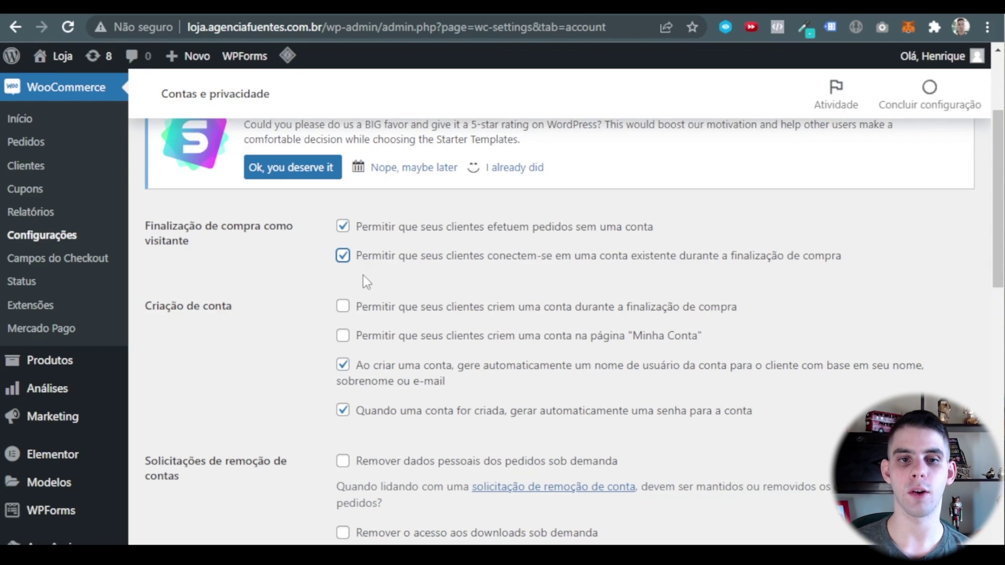
scroll(363, 275, "down", 3)
scroll(445, 246, "up", 2)
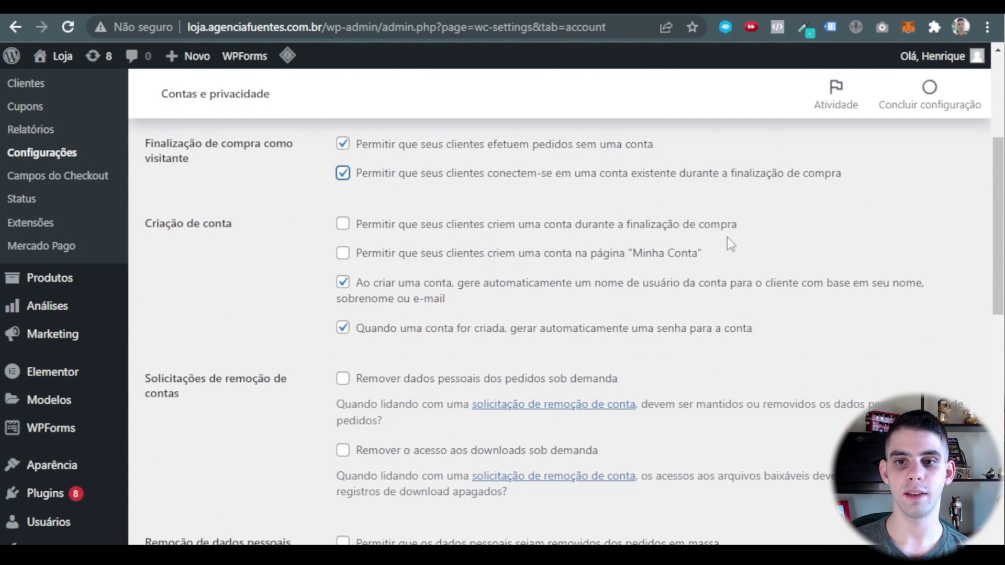
Allow account creation at checkout and on Minha Conta, with auto-generated usernames and passwords off.
left_click(343, 225)
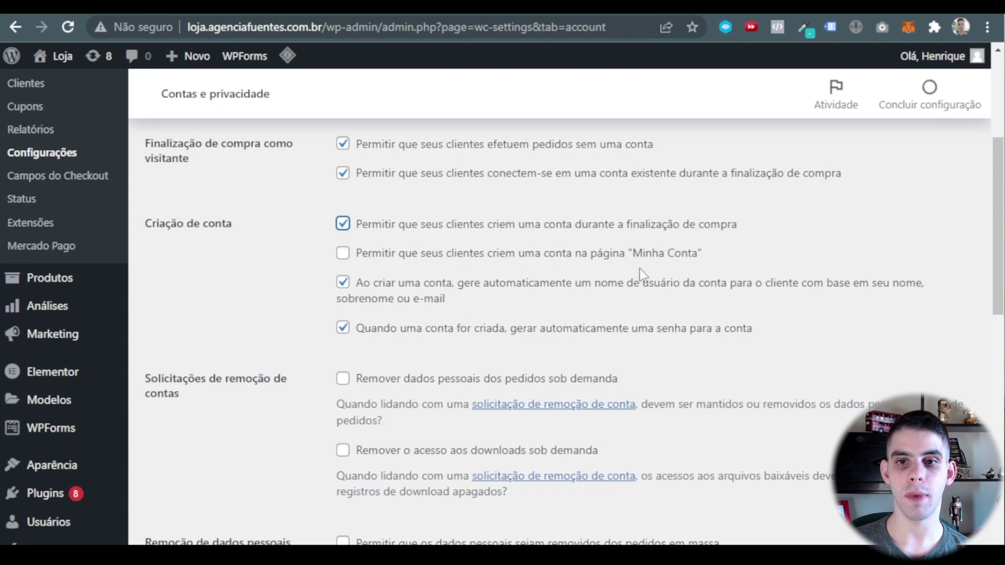
left_click(343, 253)
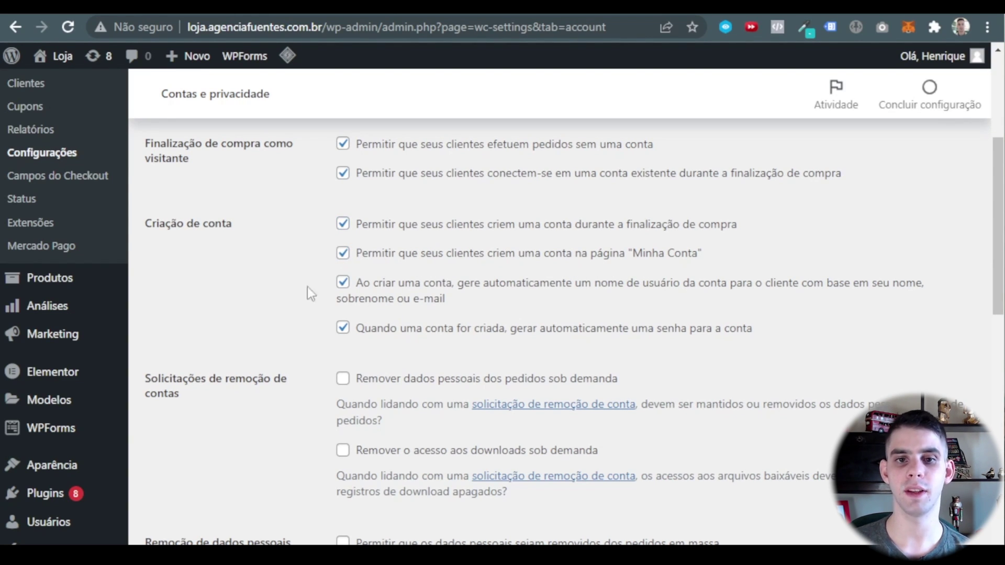
scroll(379, 271, "down", 2)
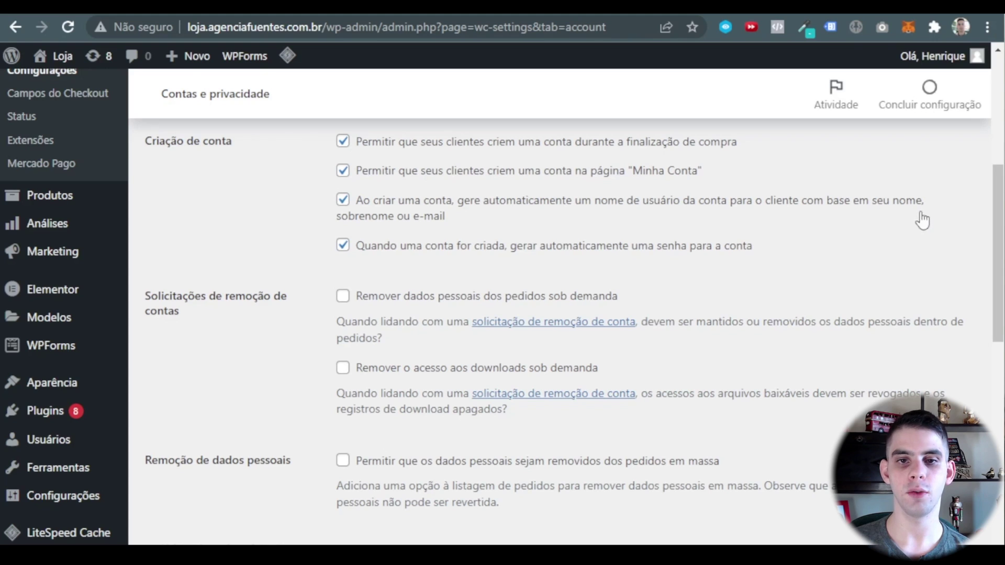
left_click(343, 201)
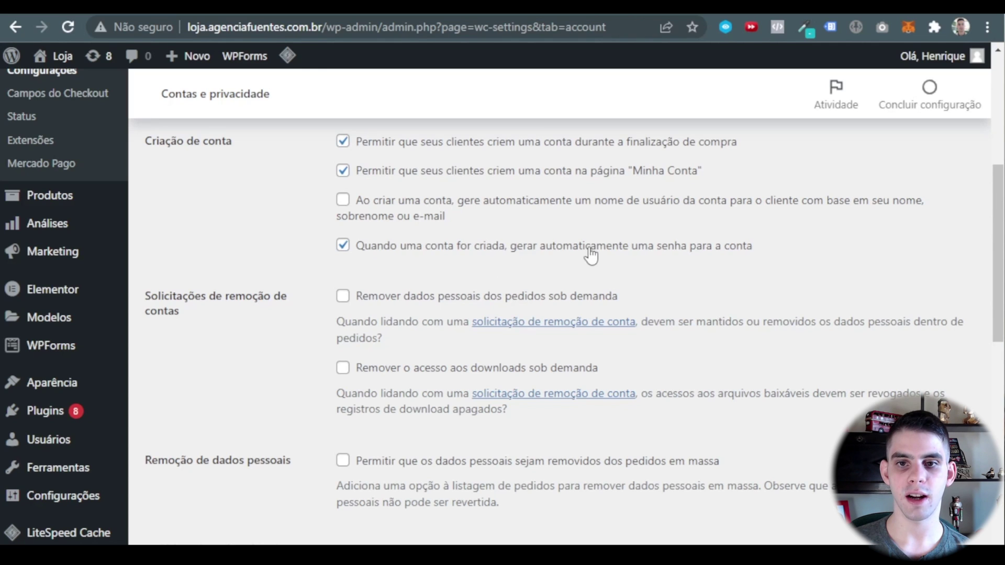
left_click(345, 247)
left_click(294, 235)
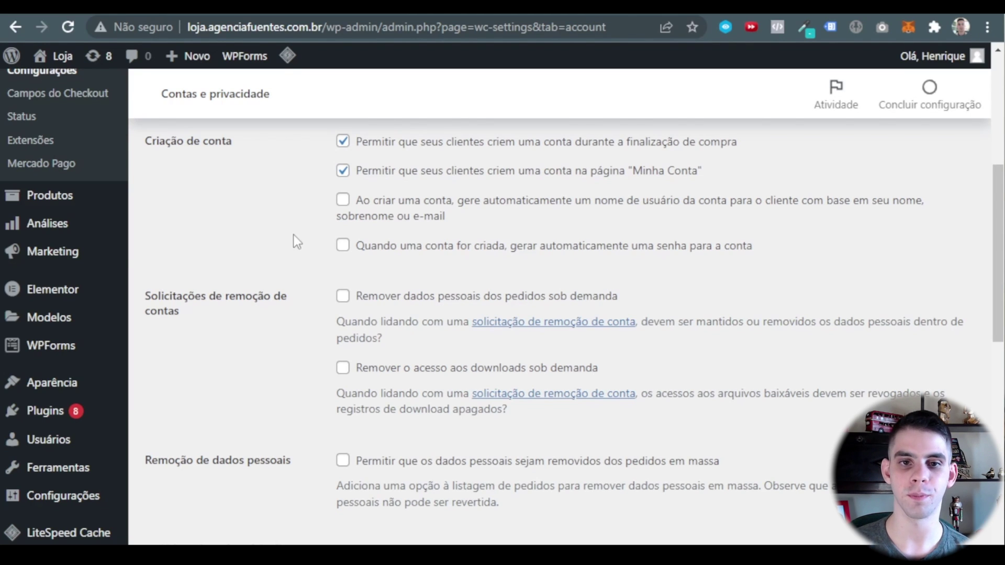
Save the Contas e privacidade settings with Salvar alterações, leaving retention fields blank.
scroll(278, 235, "down", 2)
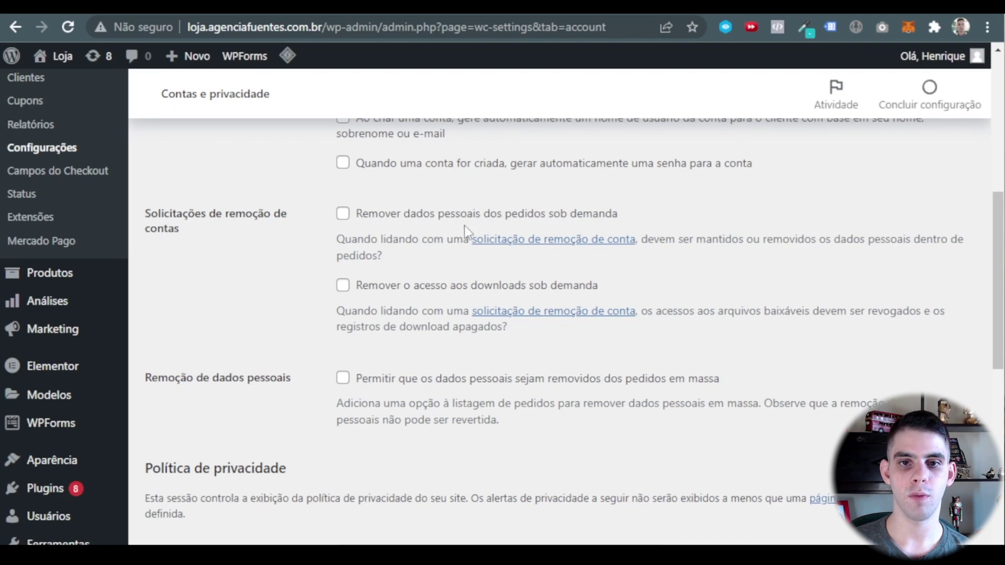
scroll(510, 255, "down", 2)
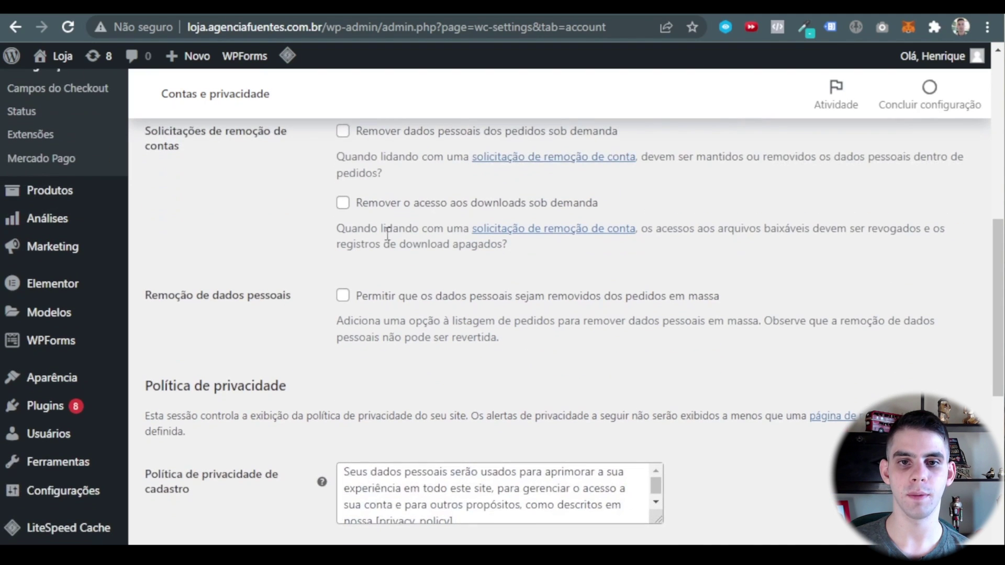
scroll(536, 214, "up", 2)
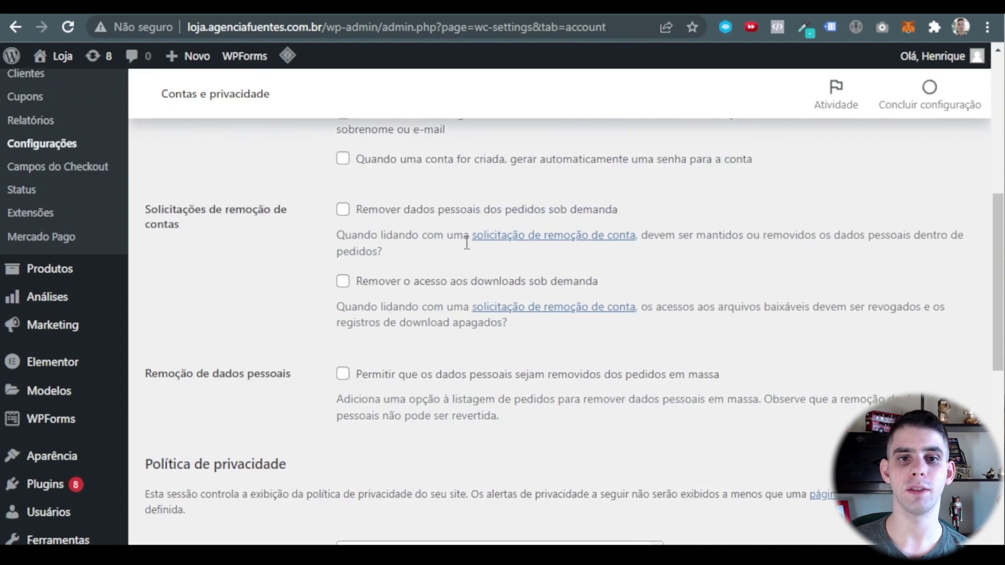
scroll(338, 257, "down", 4)
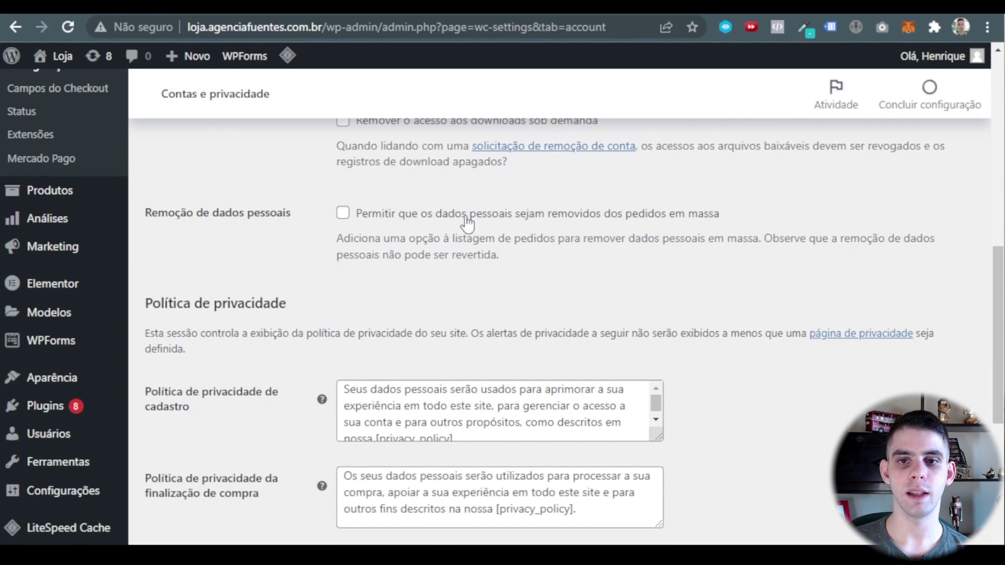
scroll(376, 225, "down", 4)
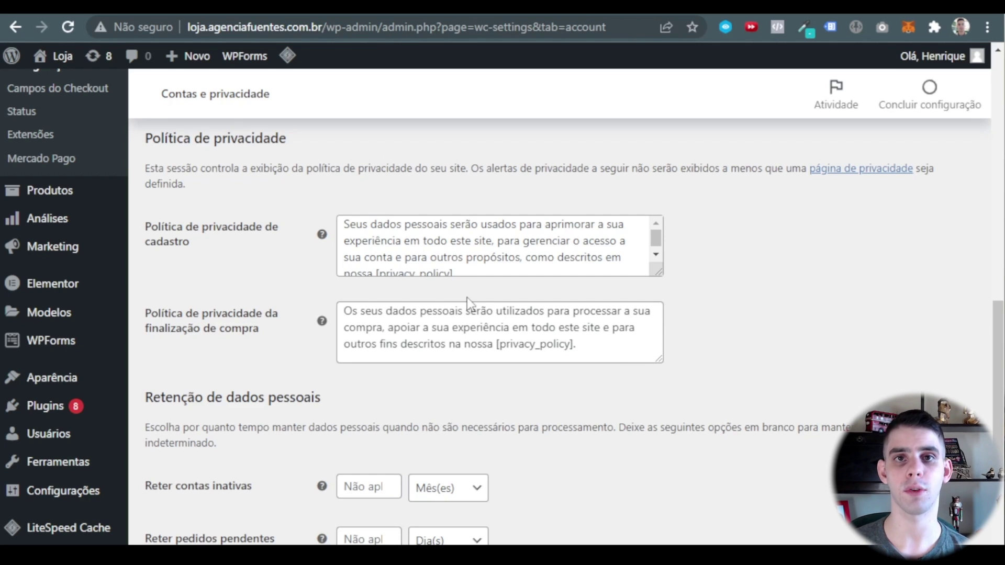
scroll(505, 277, "down", 5)
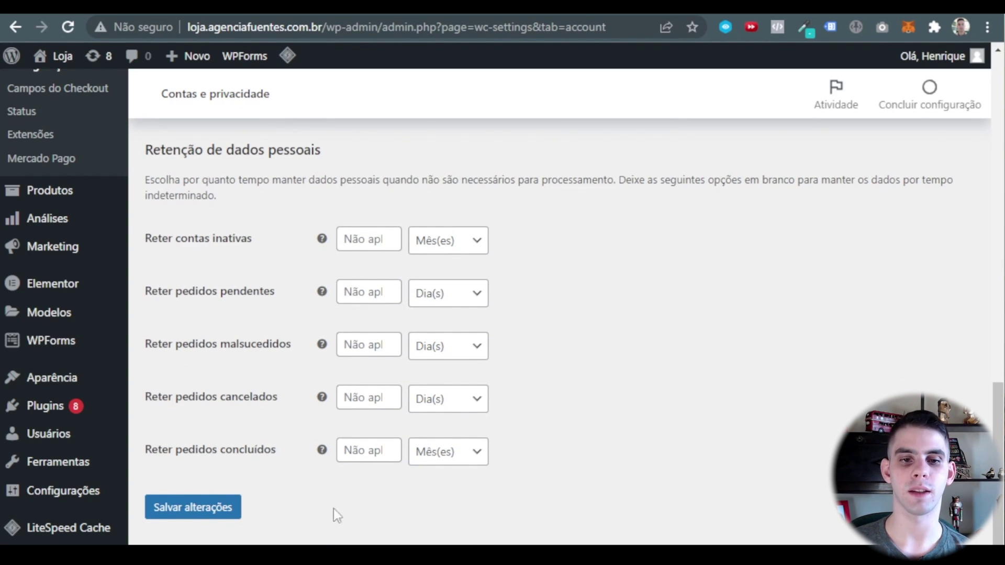
left_click(202, 515)
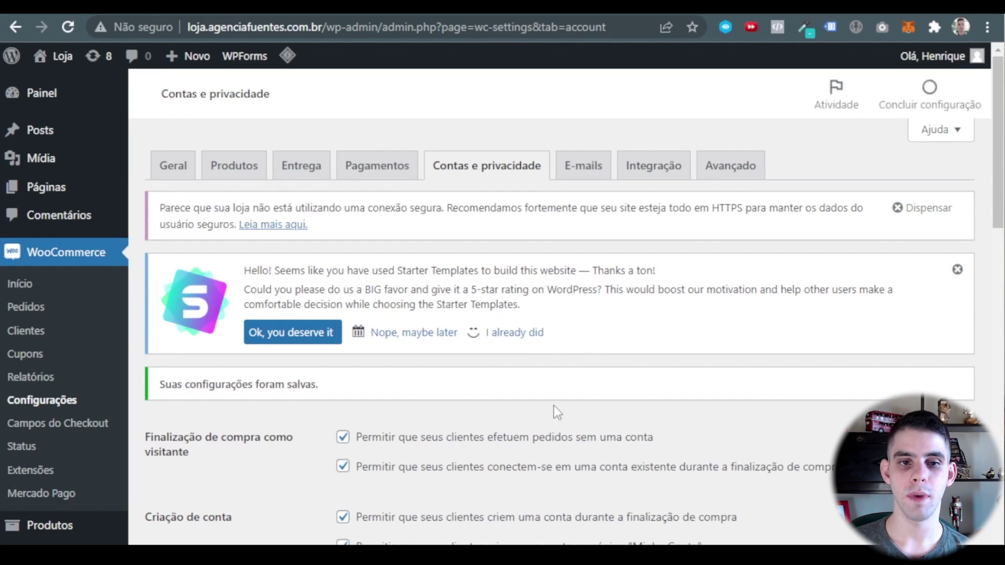
Browse the Notificações por e-mail table on the E-mails tab, checking each notification's recipients.
left_click(588, 180)
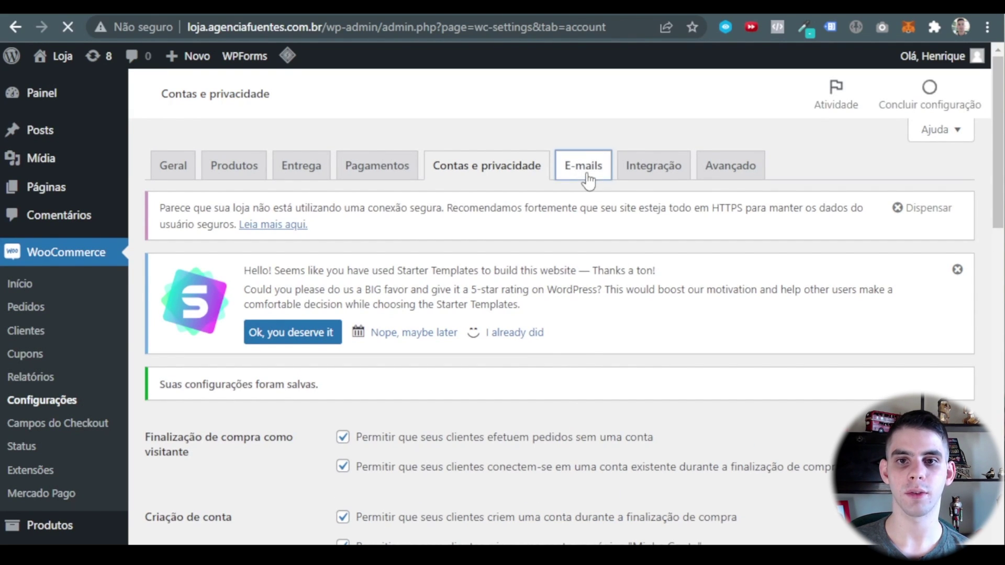
scroll(536, 180, "down", 5)
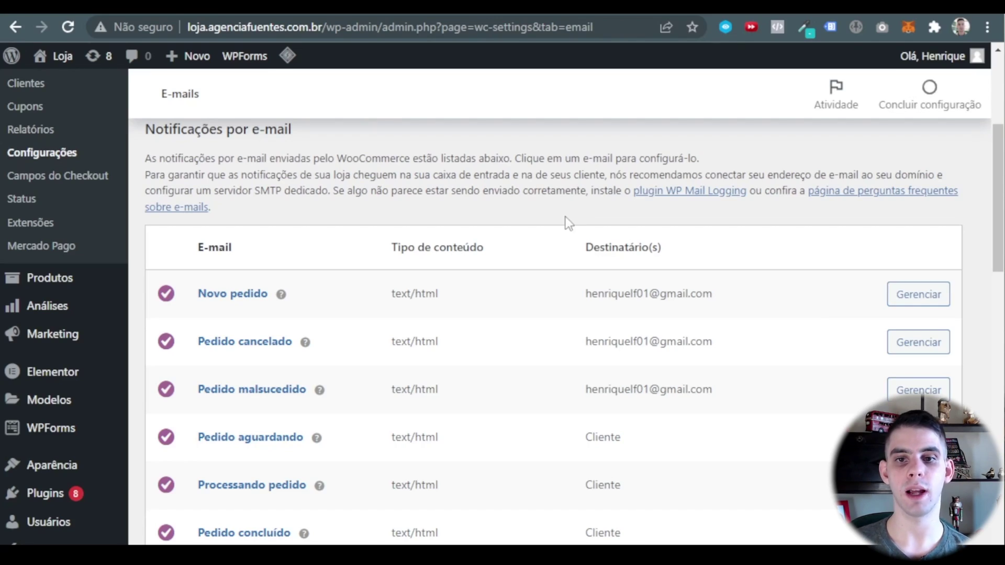
scroll(516, 194, "down", 2)
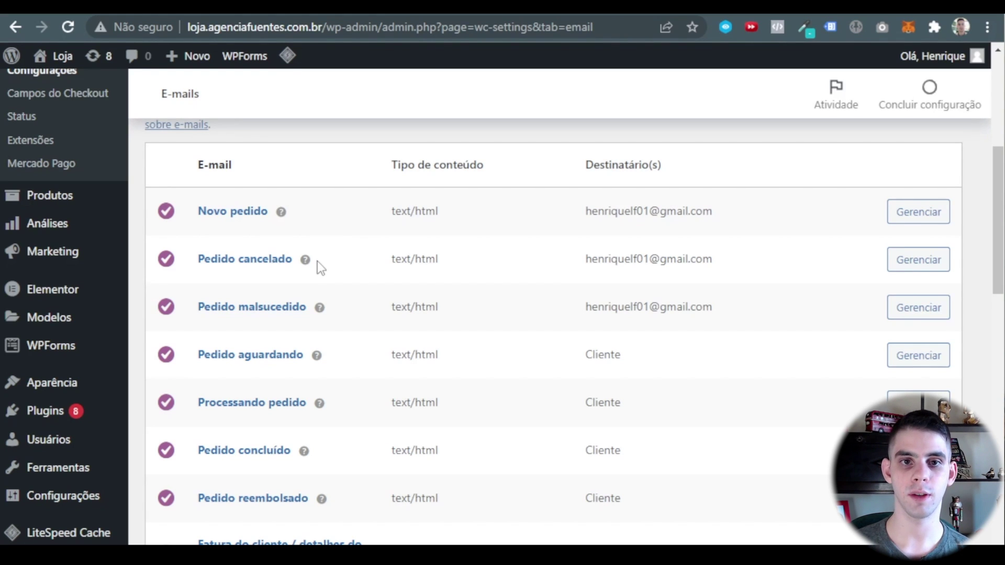
scroll(272, 235, "down", 2)
scroll(246, 230, "up", 1)
scroll(356, 315, "up", 2)
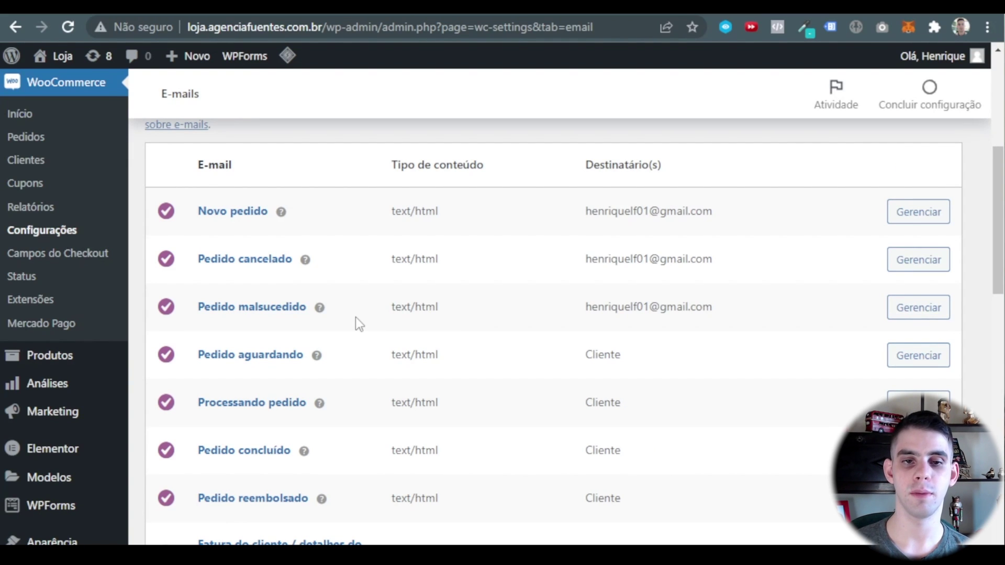
scroll(346, 309, "down", 2)
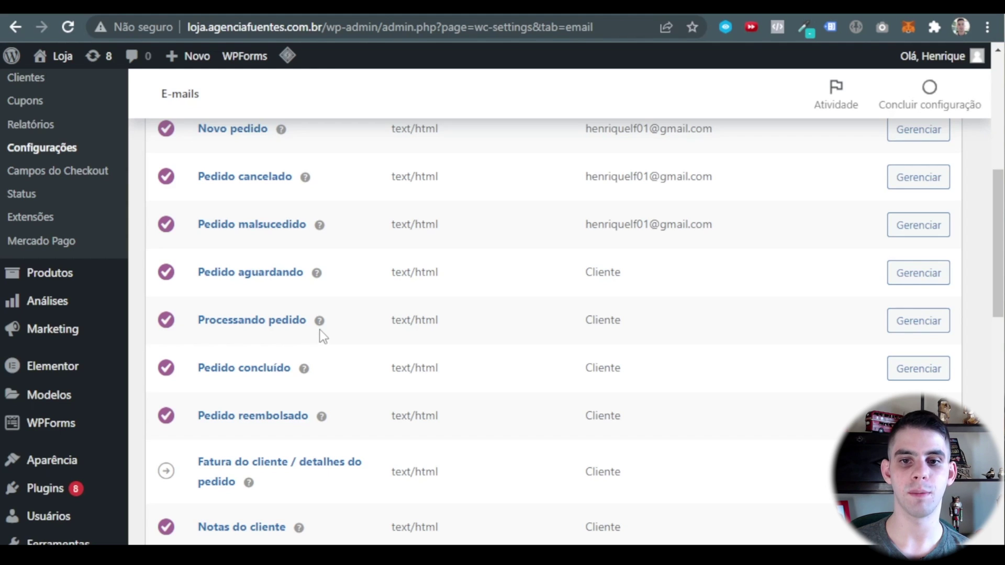
scroll(330, 320, "down", 2)
scroll(317, 215, "down", 6)
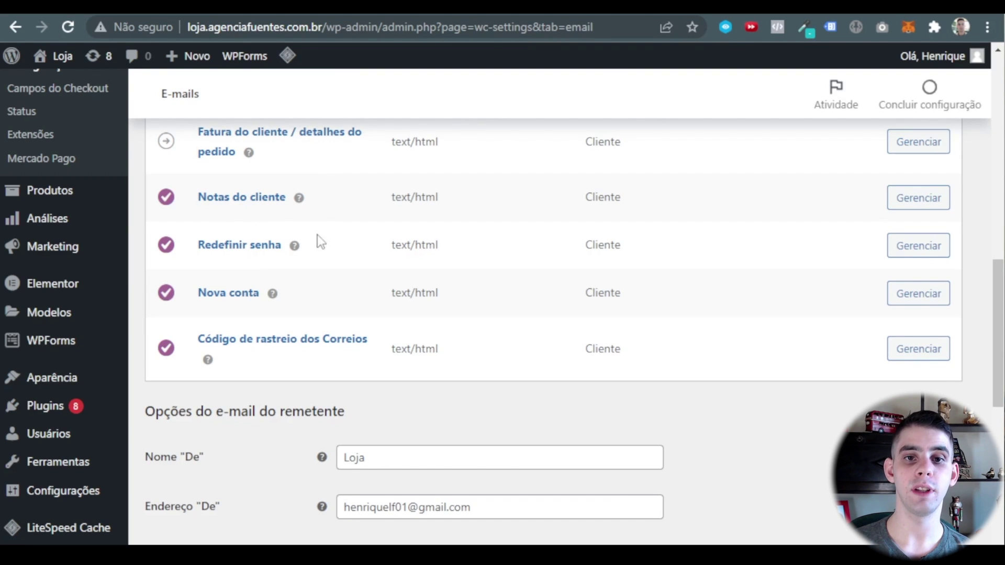
scroll(351, 385, "up", 4)
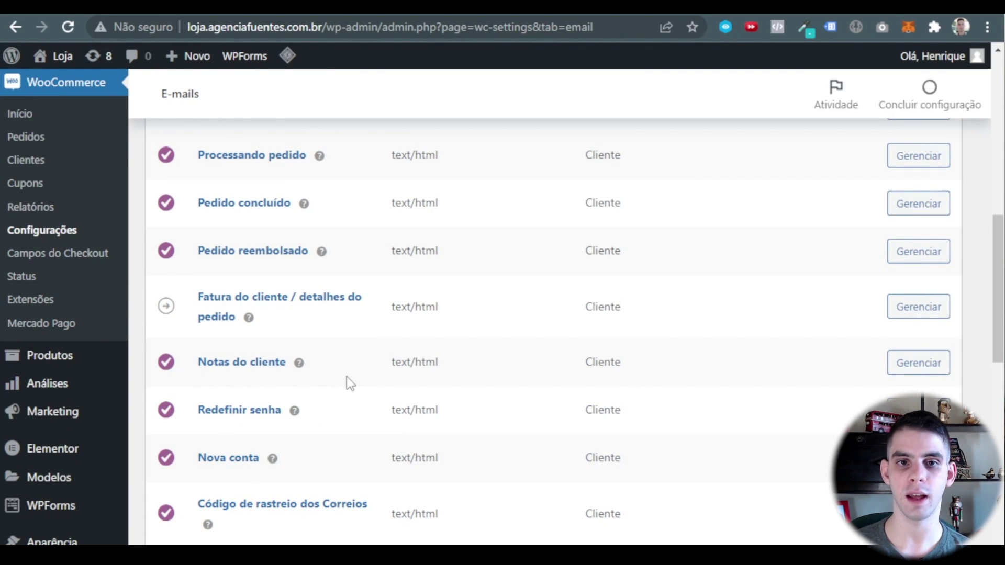
scroll(347, 375, "up", 8)
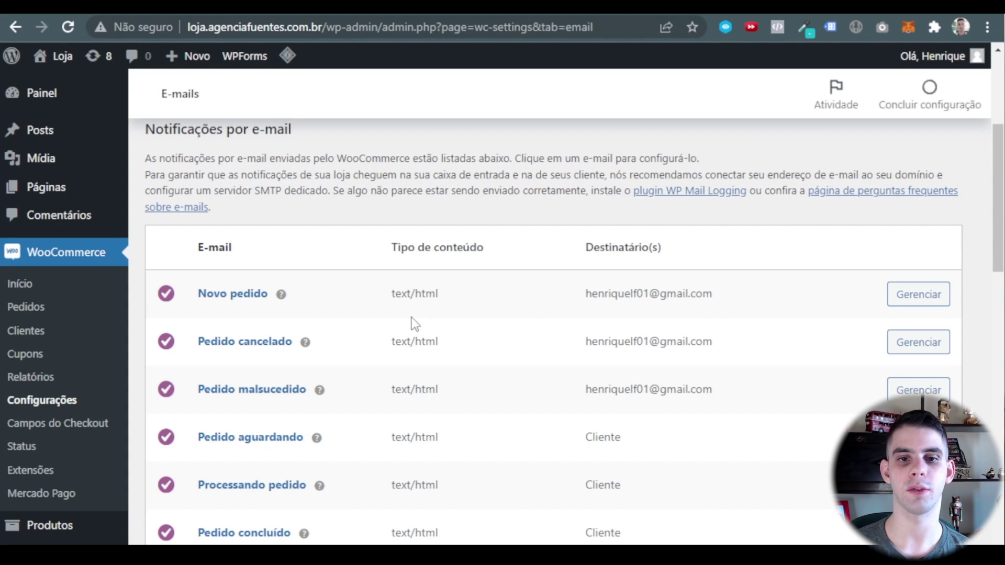
scroll(628, 361, "down", 4)
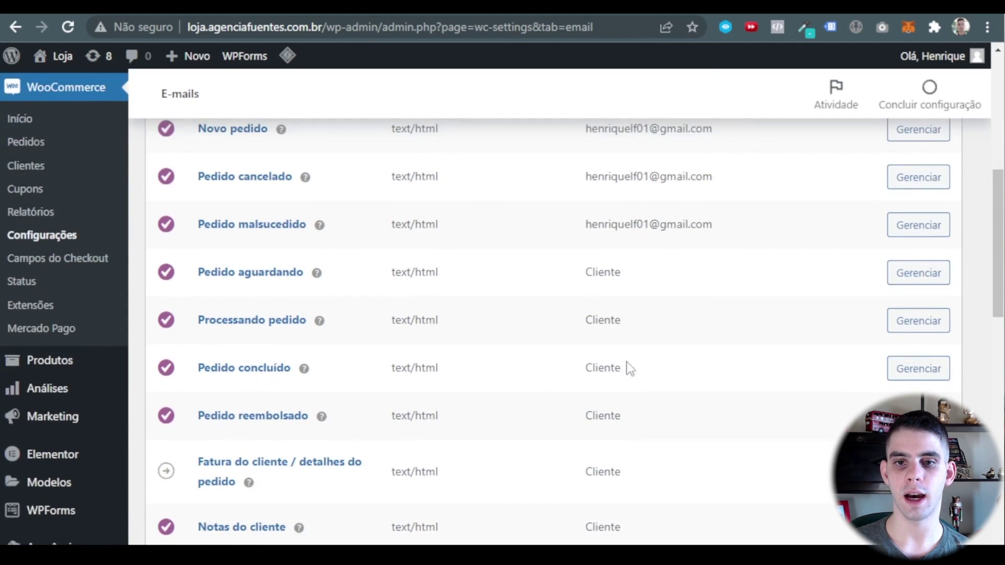
scroll(623, 387, "up", 1)
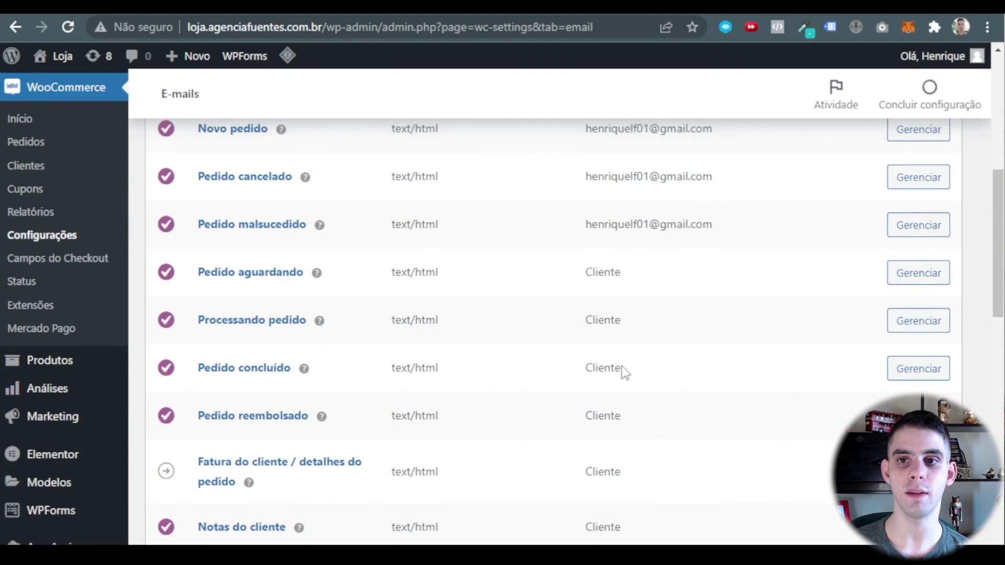
scroll(623, 369, "up", 3)
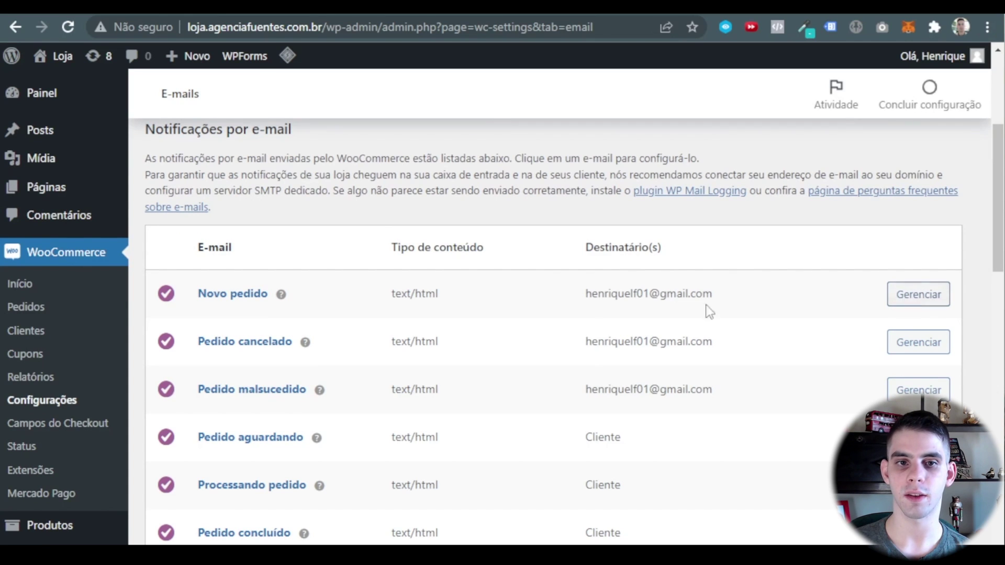
Open the Novo pedido e-mail settings and review the recipient address, leaving it unchanged.
left_click(910, 299)
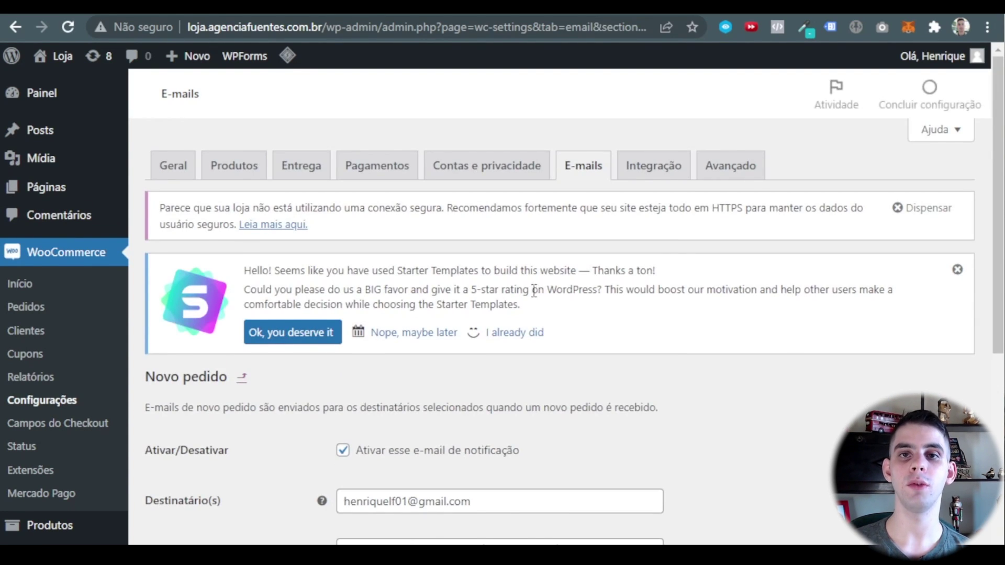
scroll(531, 275, "down", 5)
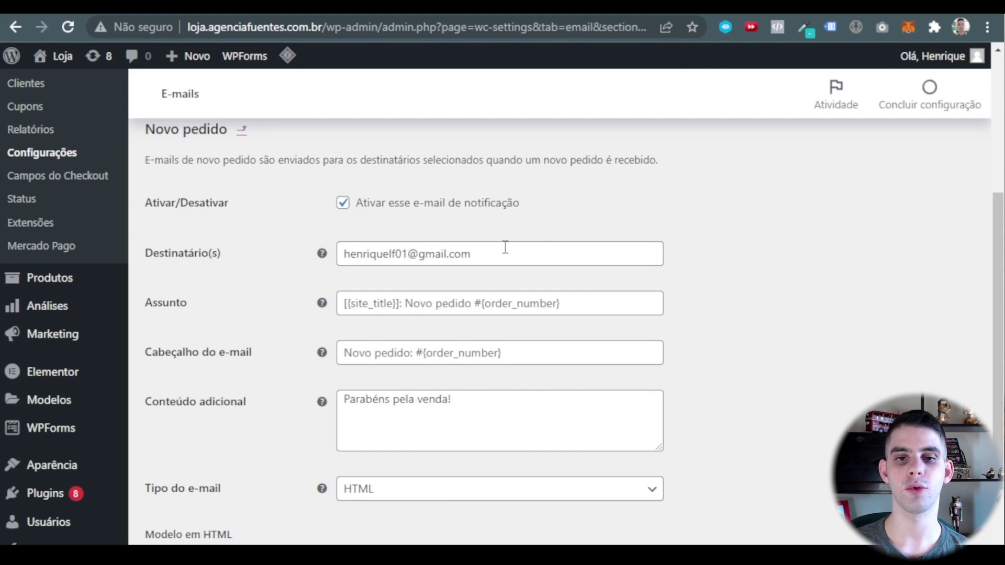
left_click_drag(505, 247, 287, 232)
left_click(765, 274)
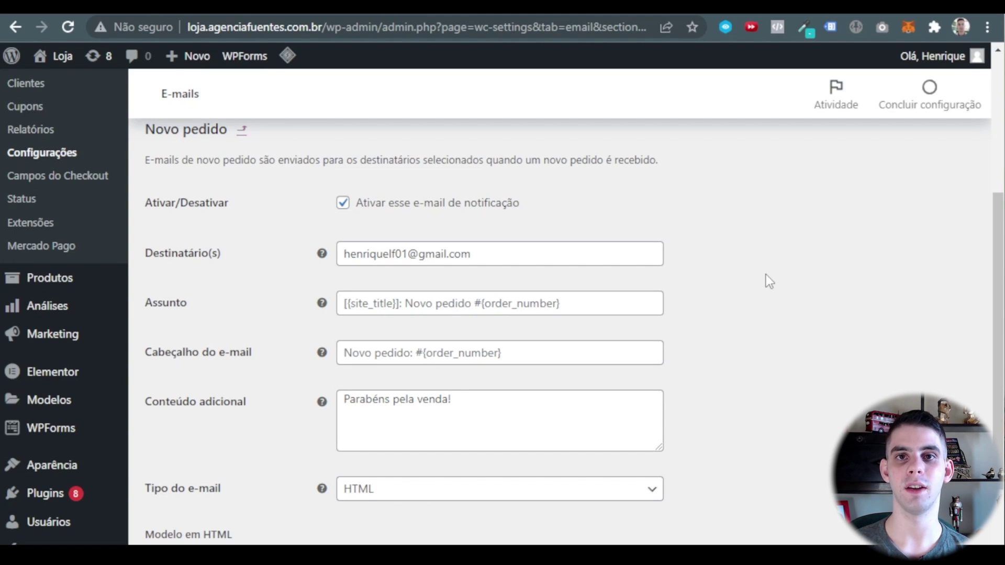
triple_click(461, 255)
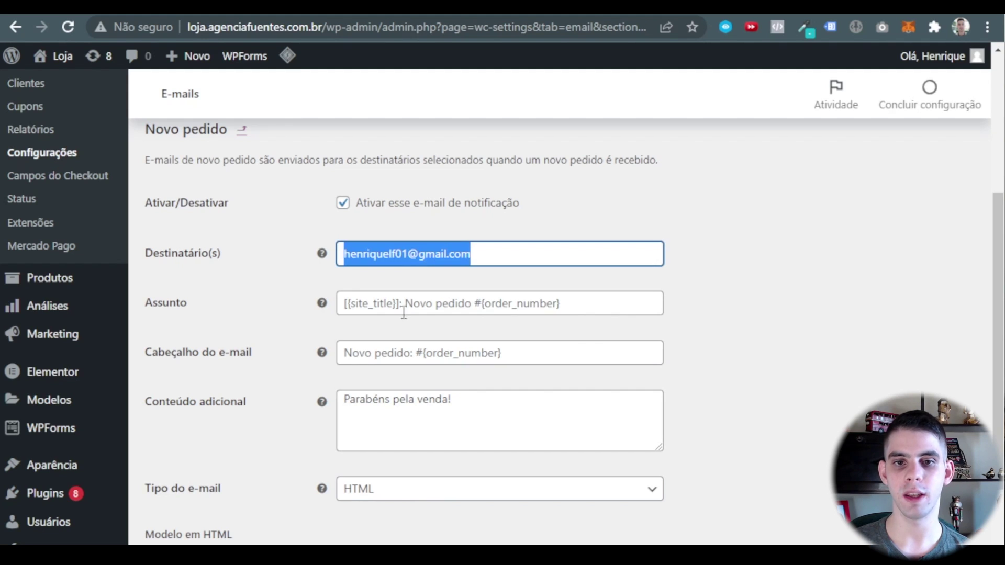
left_click(753, 331)
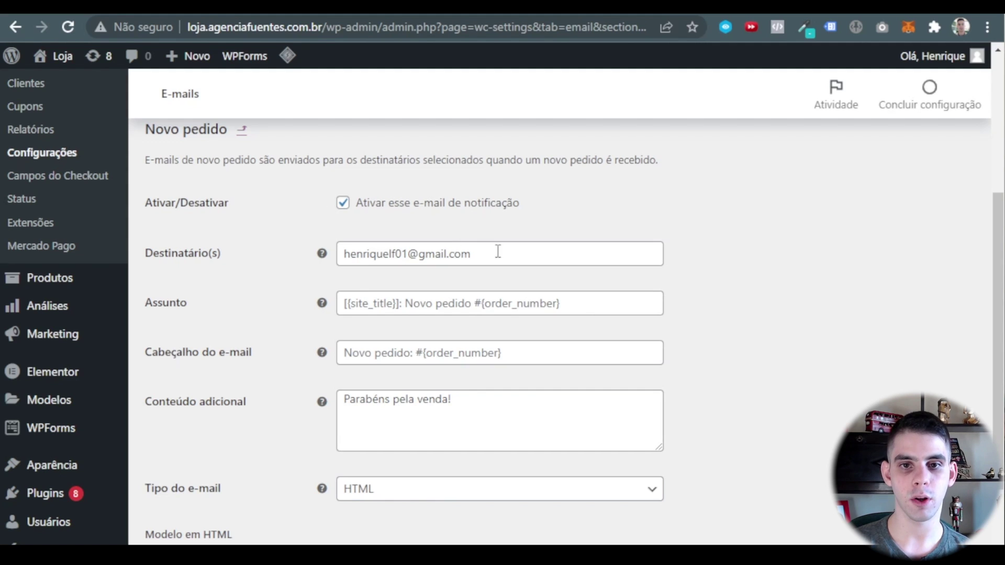
triple_click(497, 251)
left_click(762, 308)
Save the Novo pedido e-mail settings with 'Parabéns pela venda!' as extra content.
scroll(540, 211, "down", 2)
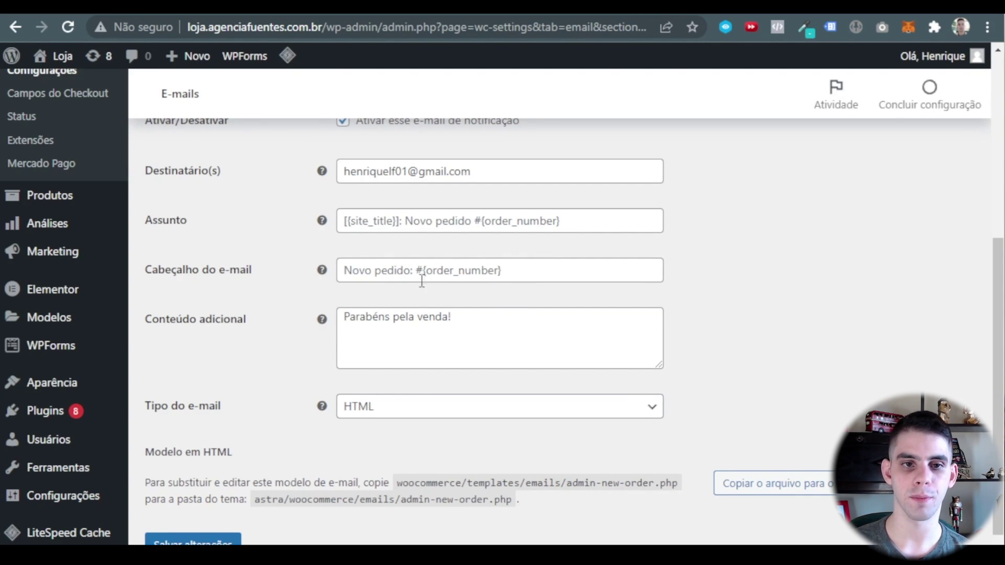
scroll(413, 249, "down", 1)
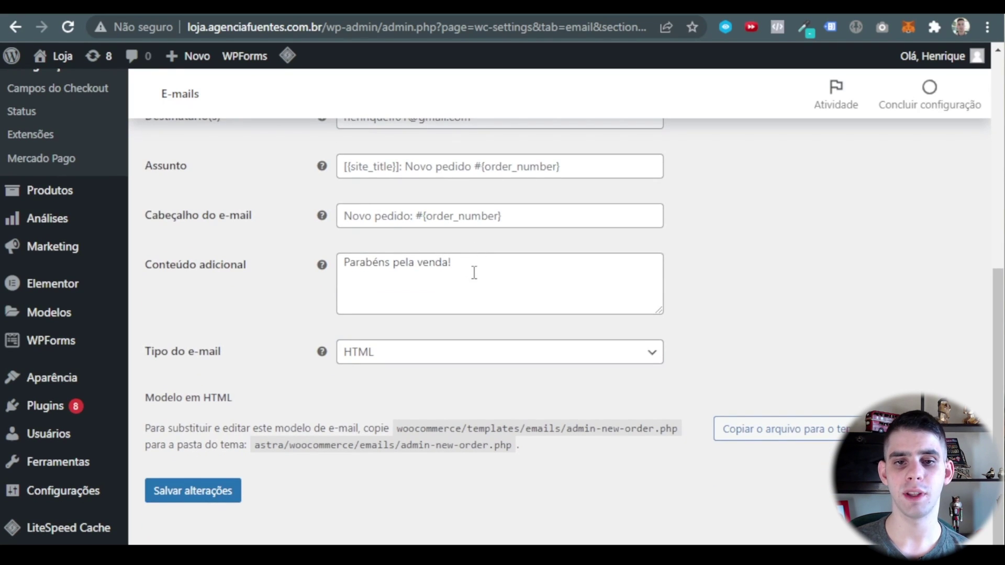
left_click(216, 490)
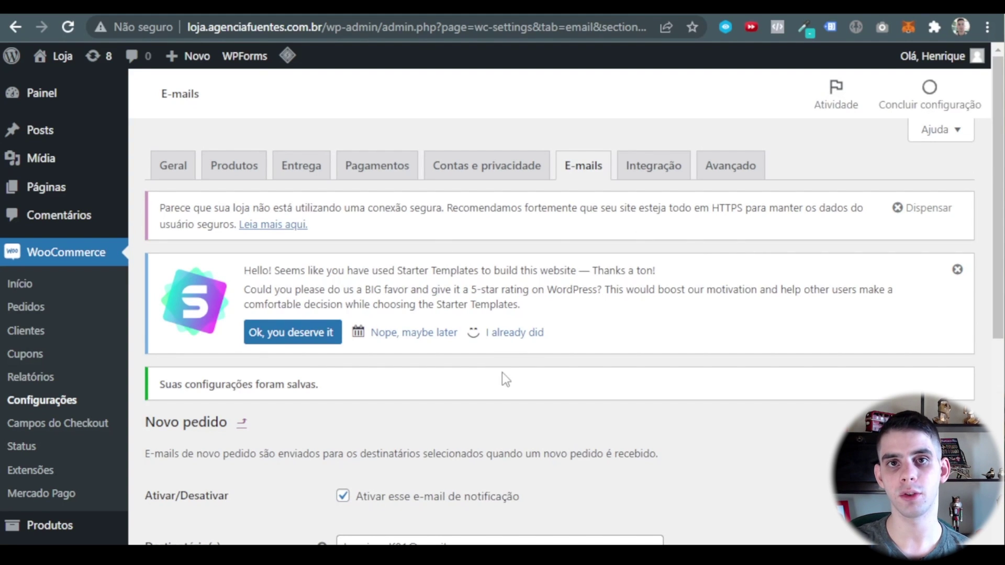
scroll(503, 373, "down", 5)
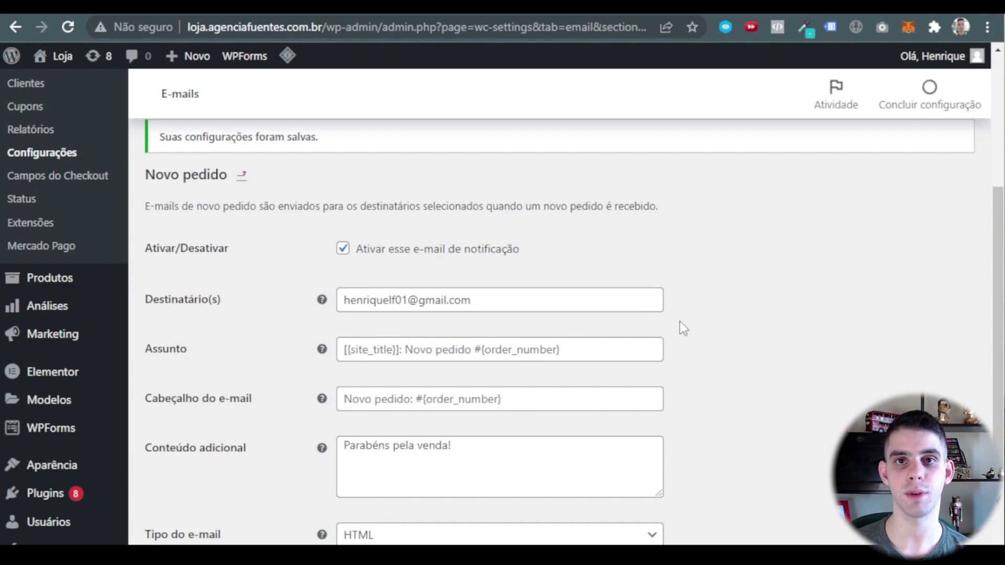
scroll(680, 322, "up", 5)
Change the Nome "De" sender from Loja to the owner's first name plus '- Power Suplementos'.
left_click(583, 166)
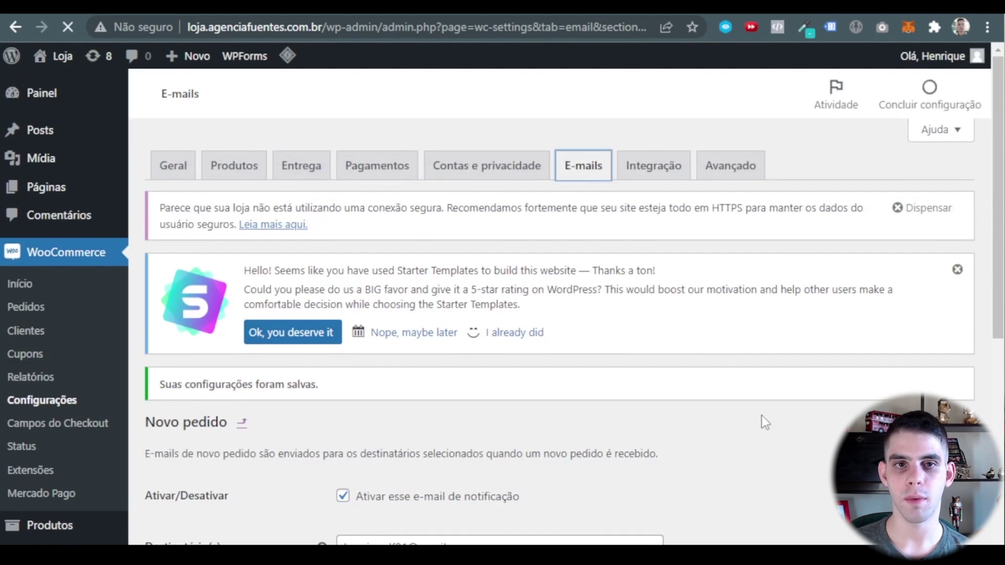
scroll(676, 376, "down", 10)
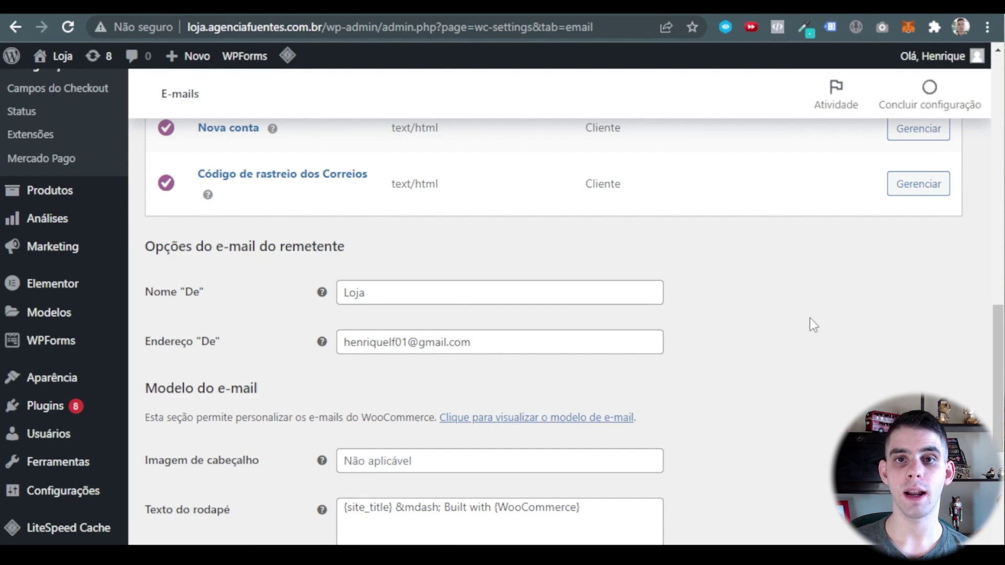
double_click(376, 293)
key("BackSpace")
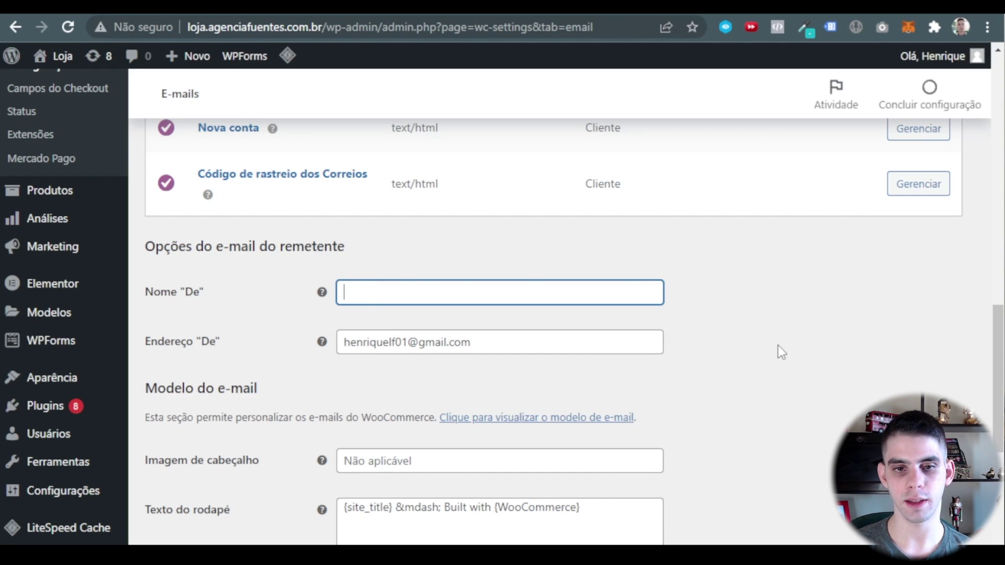
type("Po")
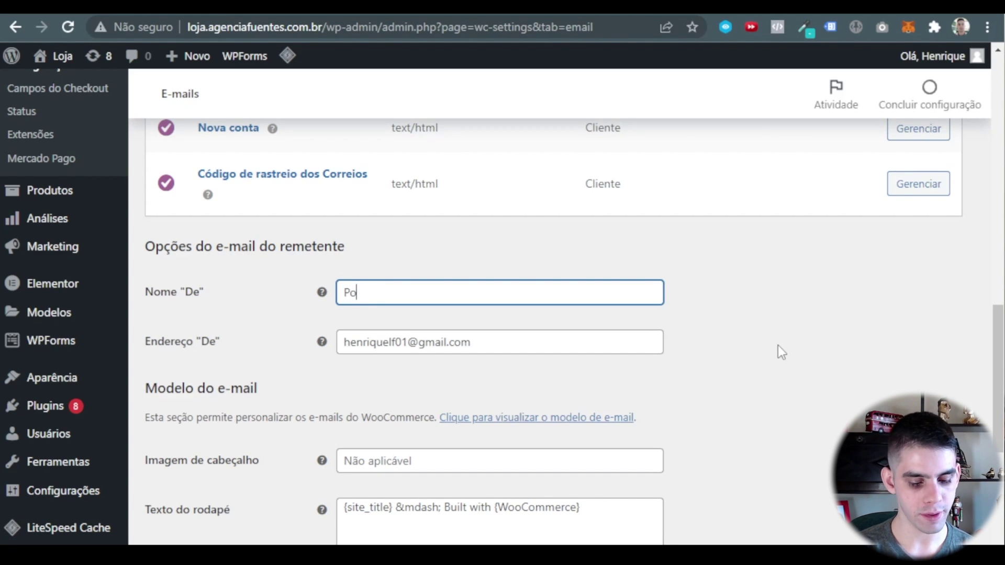
type("wer Suplementos")
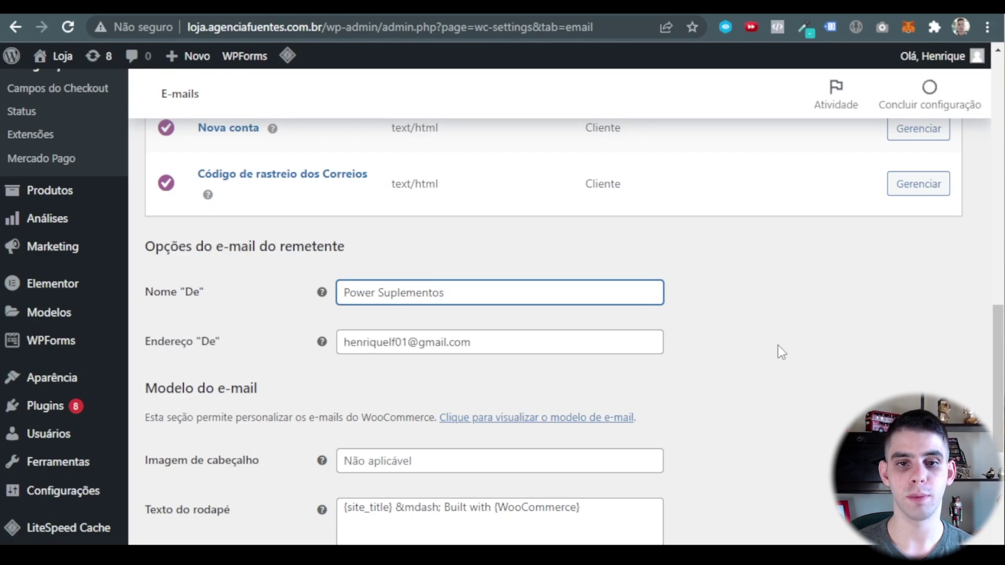
left_click(728, 317)
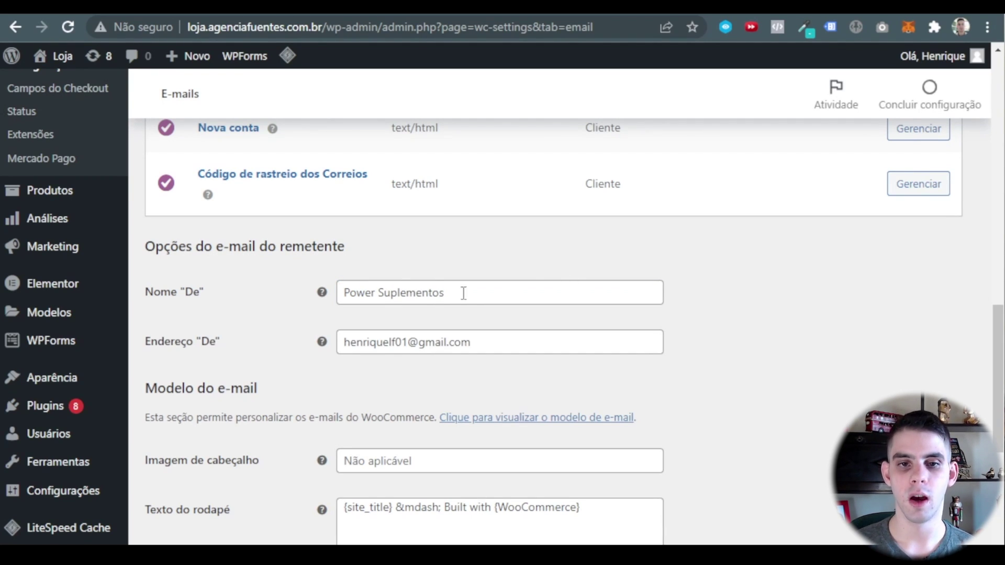
left_click(341, 292)
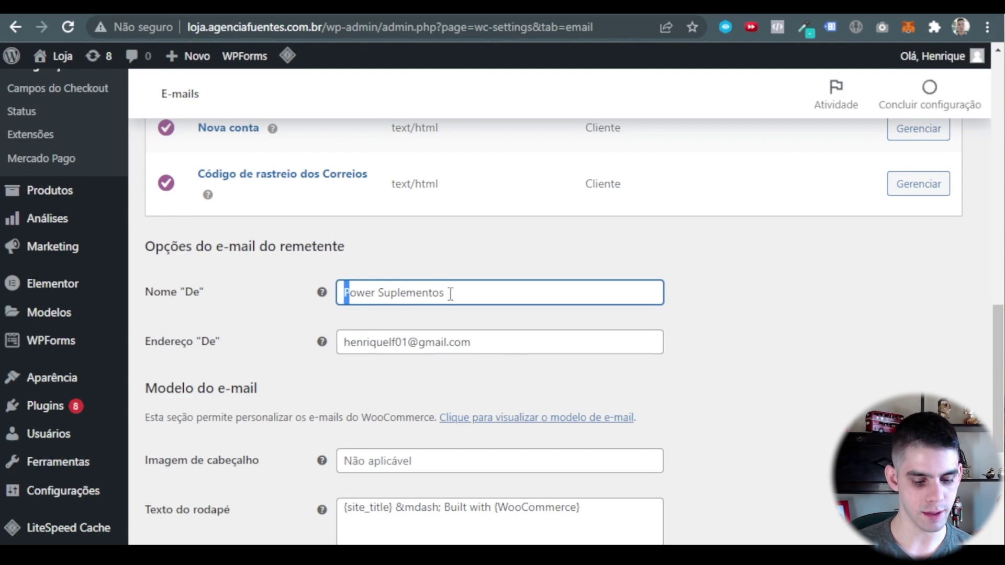
type("Henrique -")
left_click(725, 314)
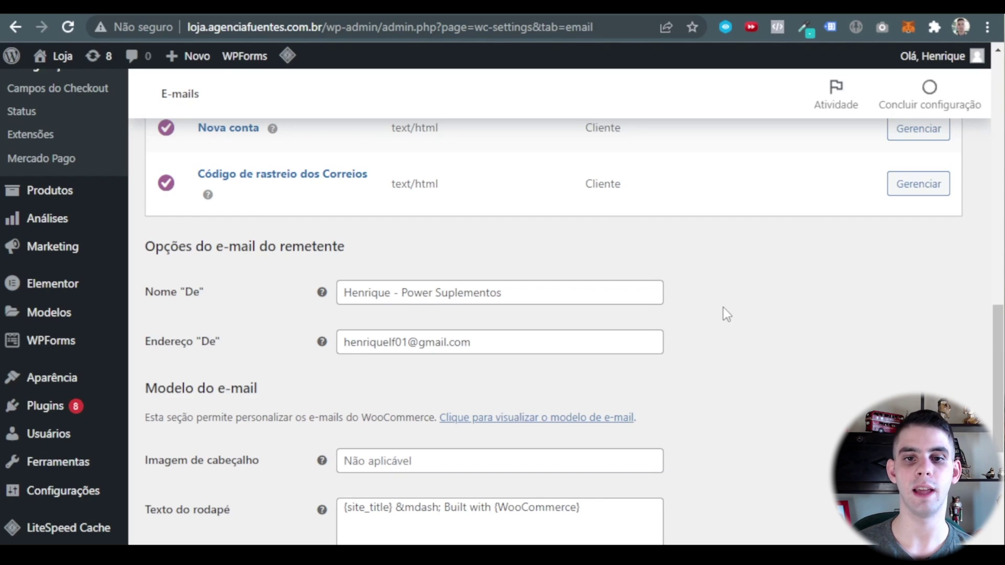
Check the new sender name and the current Endereço "De" sender address.
left_click_drag(503, 293, 410, 310)
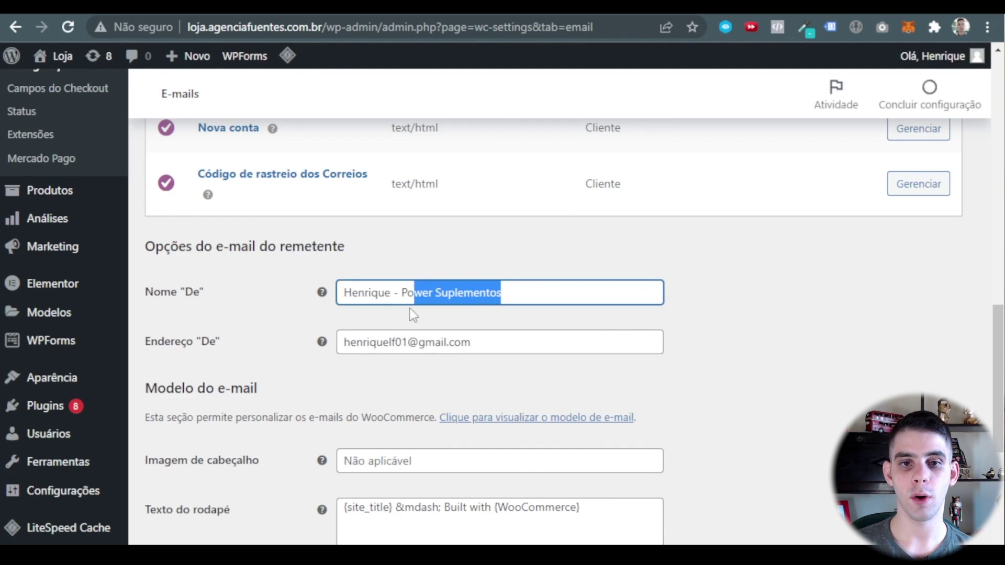
left_click(780, 338)
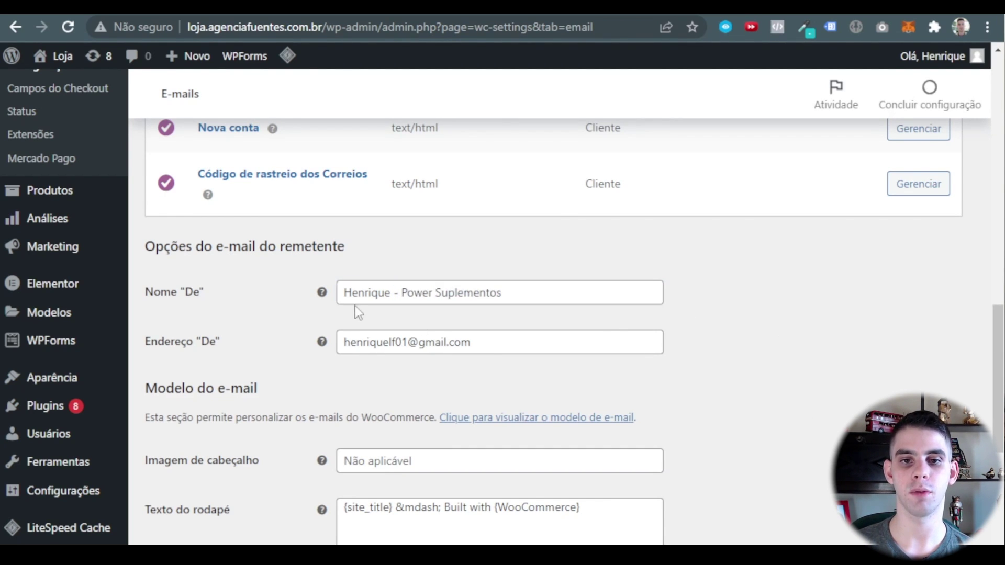
left_click(357, 294)
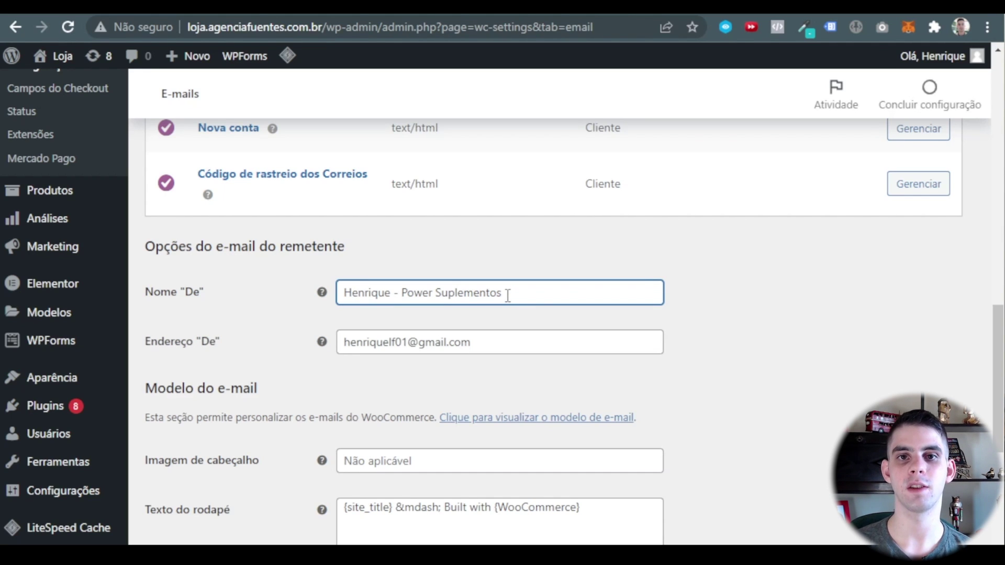
left_click_drag(508, 294, 404, 297)
left_click(699, 344)
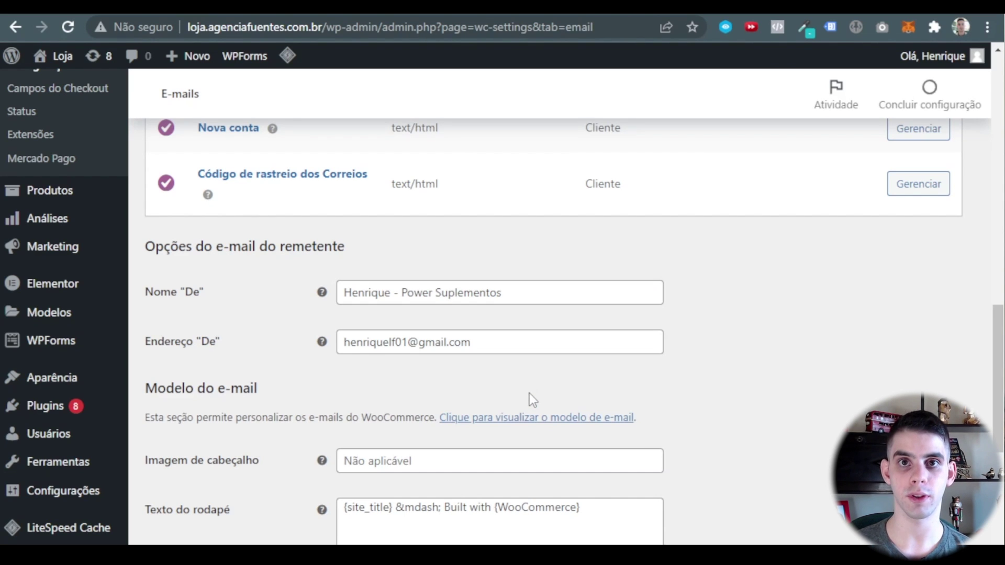
scroll(529, 394, "down", 2)
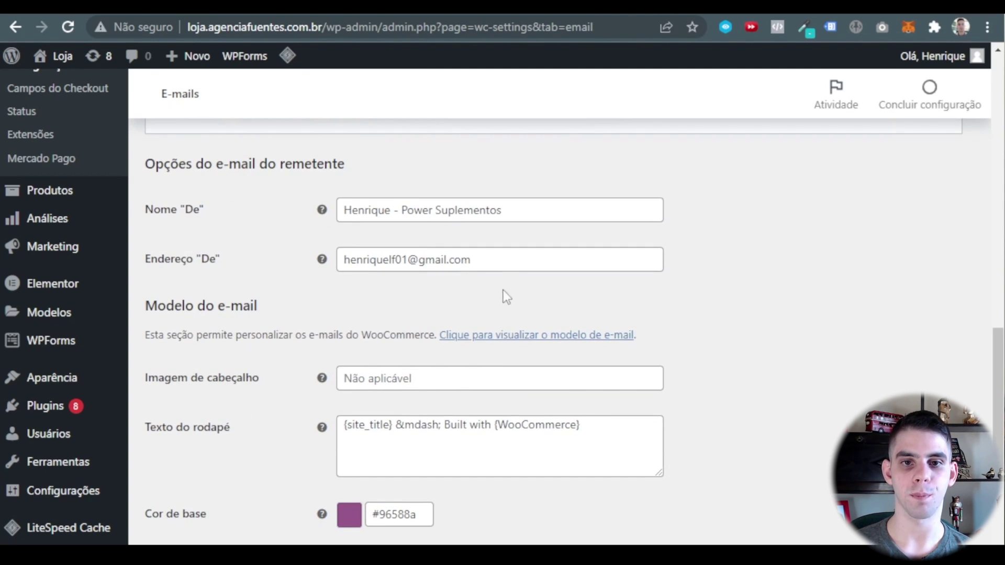
triple_click(512, 263)
left_click(409, 307)
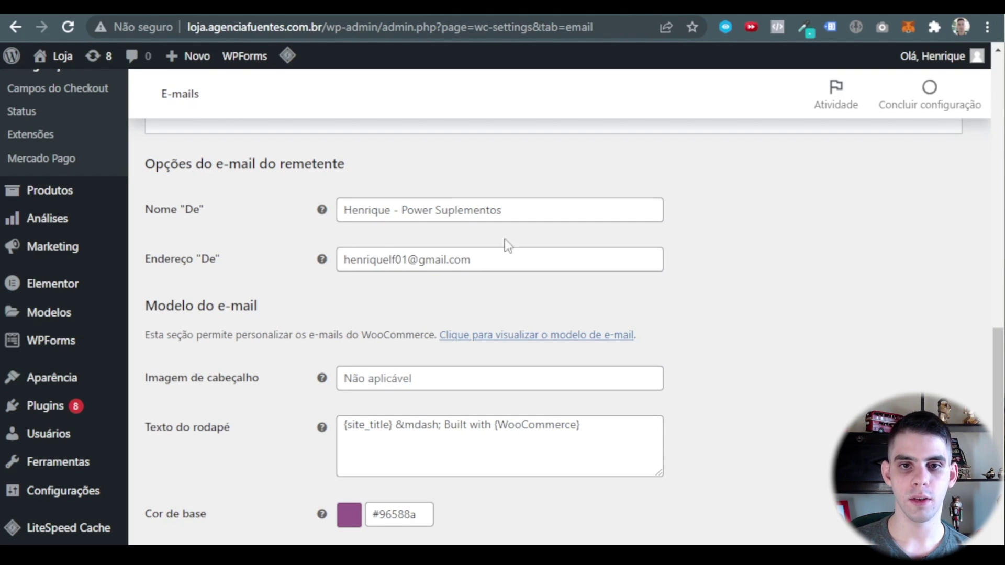
left_click_drag(513, 210, 400, 210)
right_click(424, 214)
left_click(469, 275)
left_click_drag(478, 267, 152, 242)
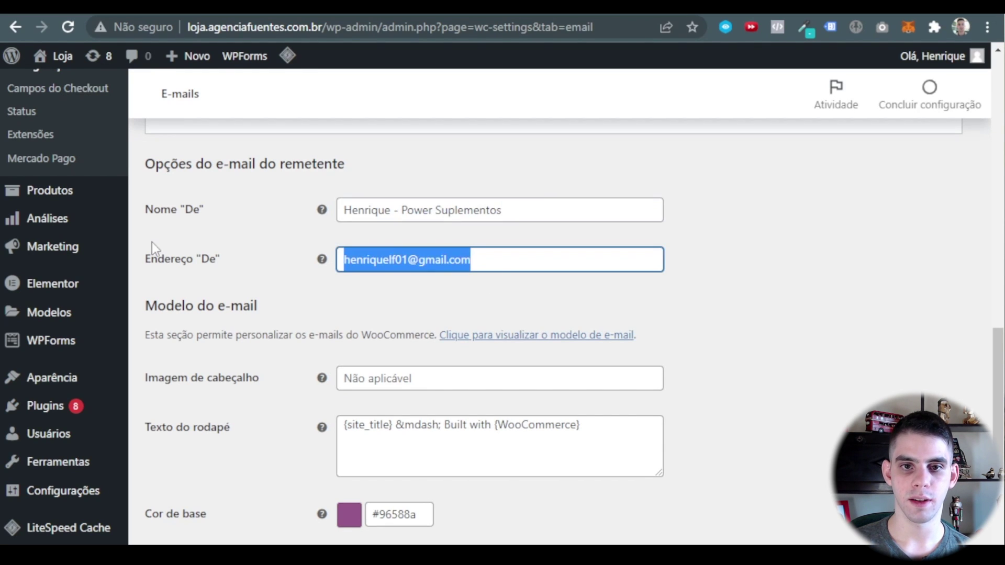
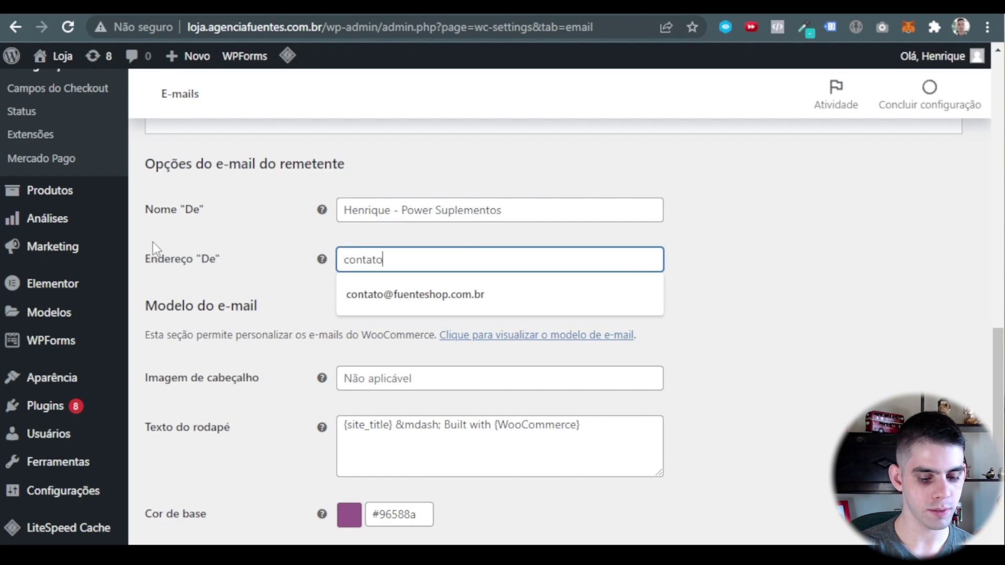
key("ctrl+v")
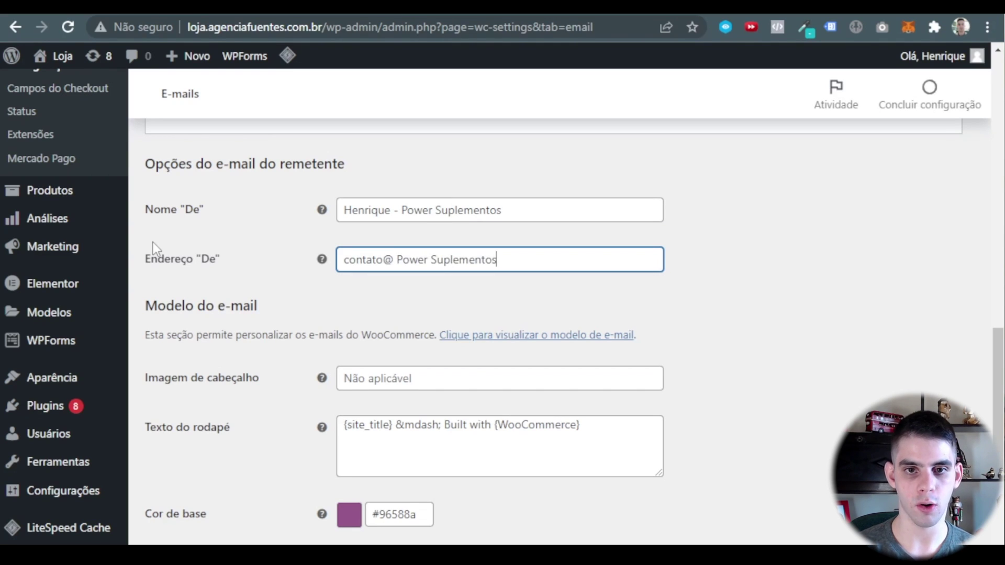
Make the domain lowercase without spaces and add '.com.br' to complete the store's contact address.
key("Left")
key("Left")
key("Left")
key("Left")
key("Left")
key("Left")
key("Left")
key("Left")
key("Left")
key("Left")
key("Left")
key("Left")
key("Left")
key("Left")
key("Left")
key("BackSpace")
key("BackSpace")
type("p")
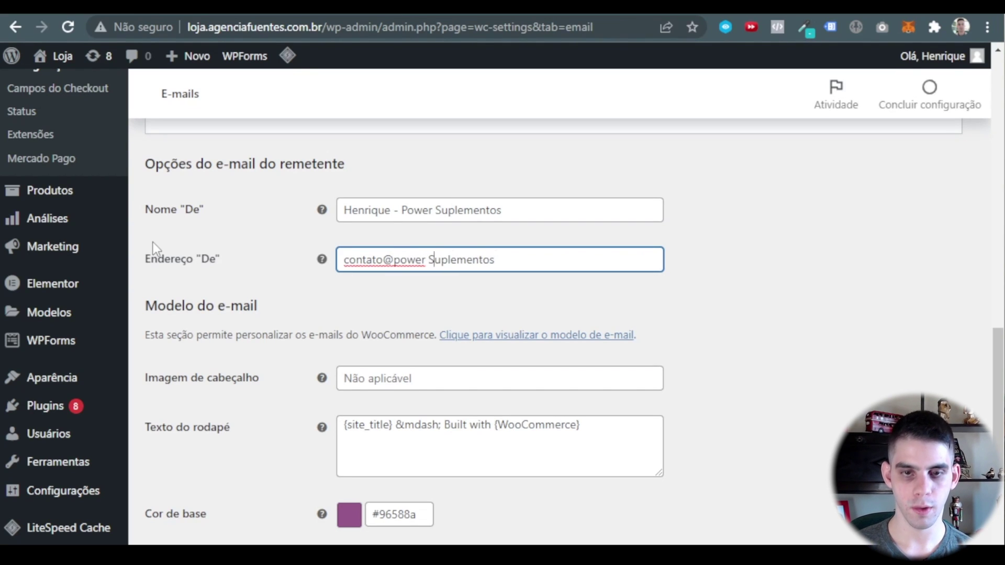
key("Right")
key("Right")
key("Right")
key("Right")
key("Right")
key("Right")
key("Right")
key("BackSpace")
key("BackSpace")
key("BackSpace")
type("su")
key("Right")
key("Right")
key("Right")
key("Right")
key("Right")
key("Right")
key("Right")
key("Right")
key("Right")
type(".com.br")
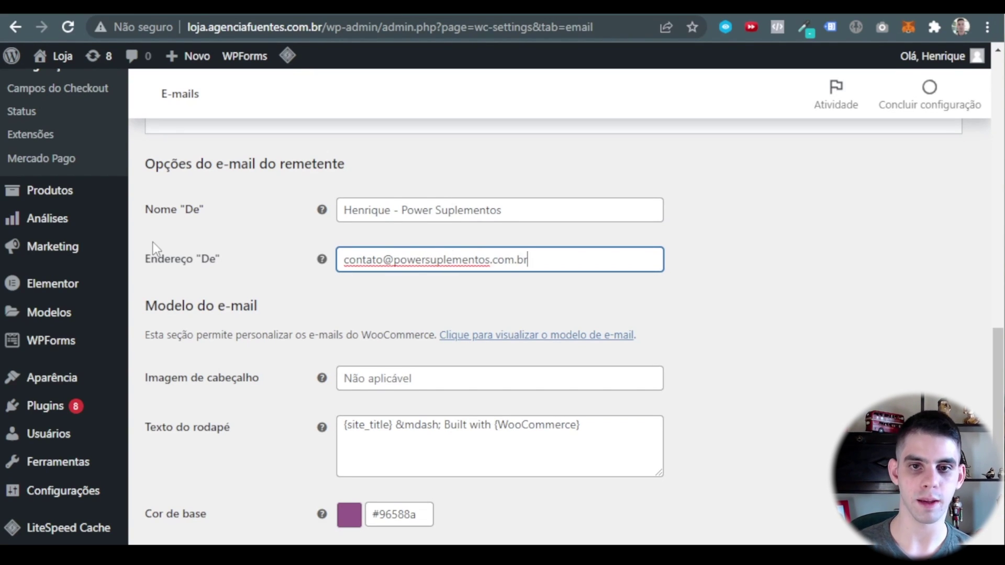
left_click(734, 329)
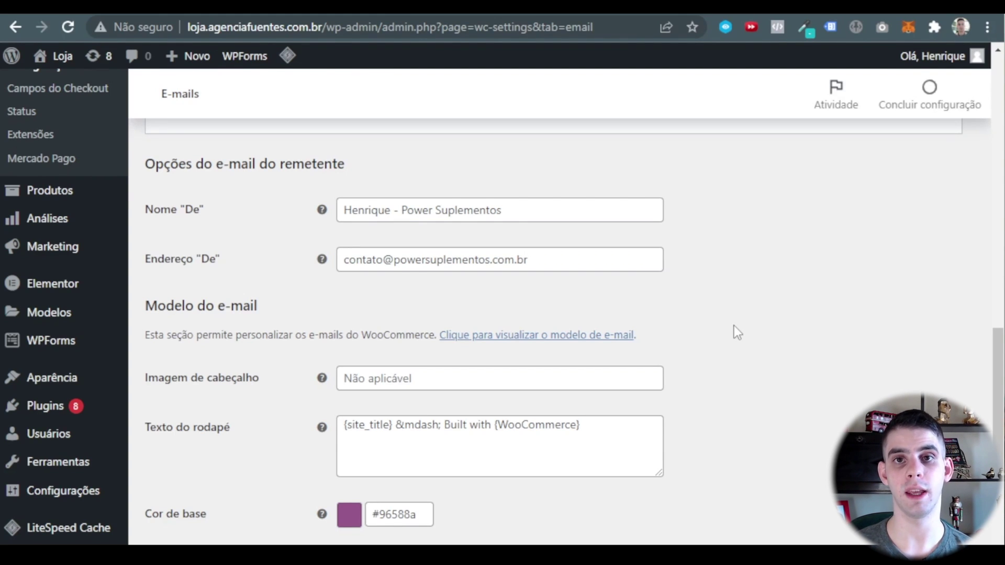
triple_click(567, 253)
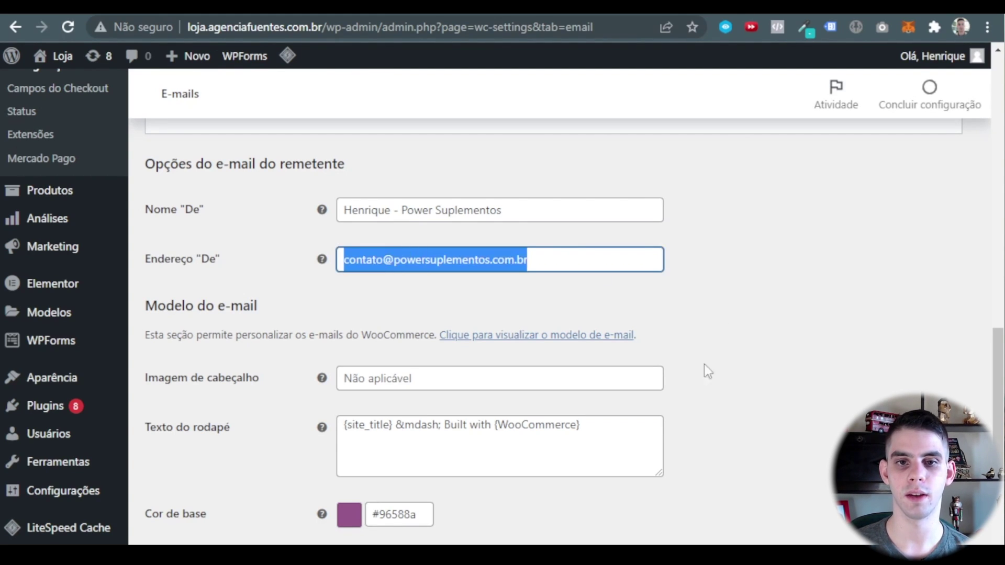
left_click(746, 346)
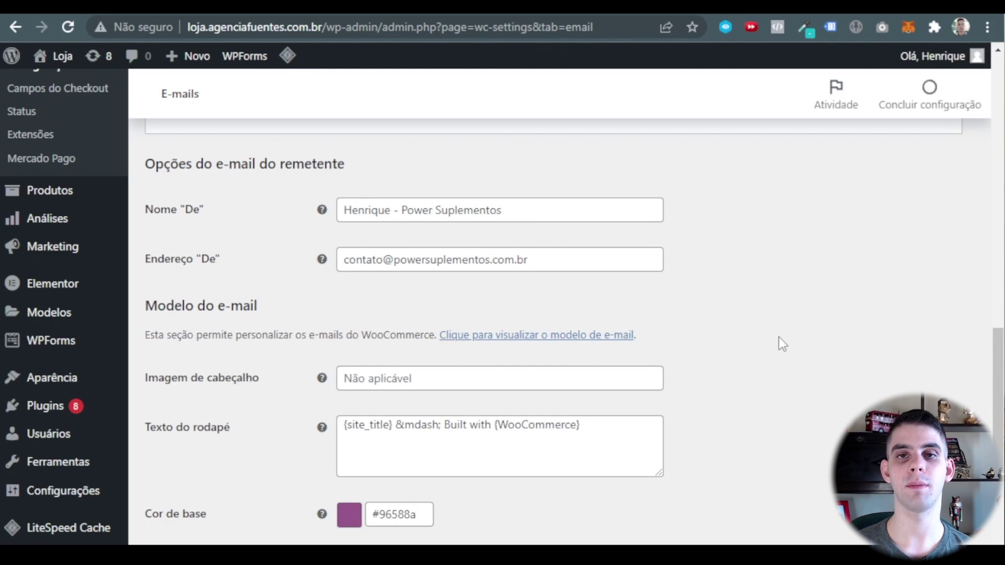
scroll(779, 337, "down", 2)
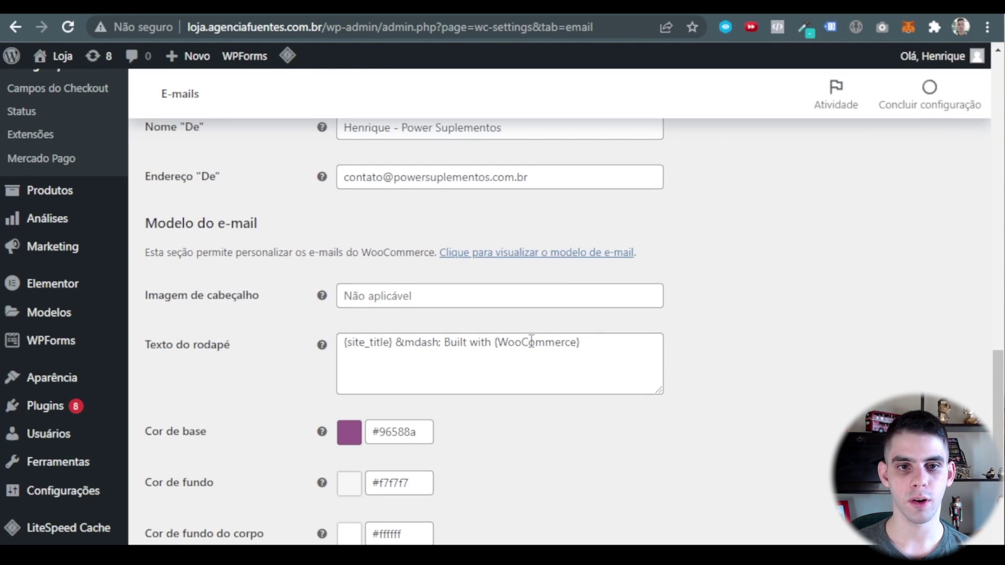
left_click(408, 298)
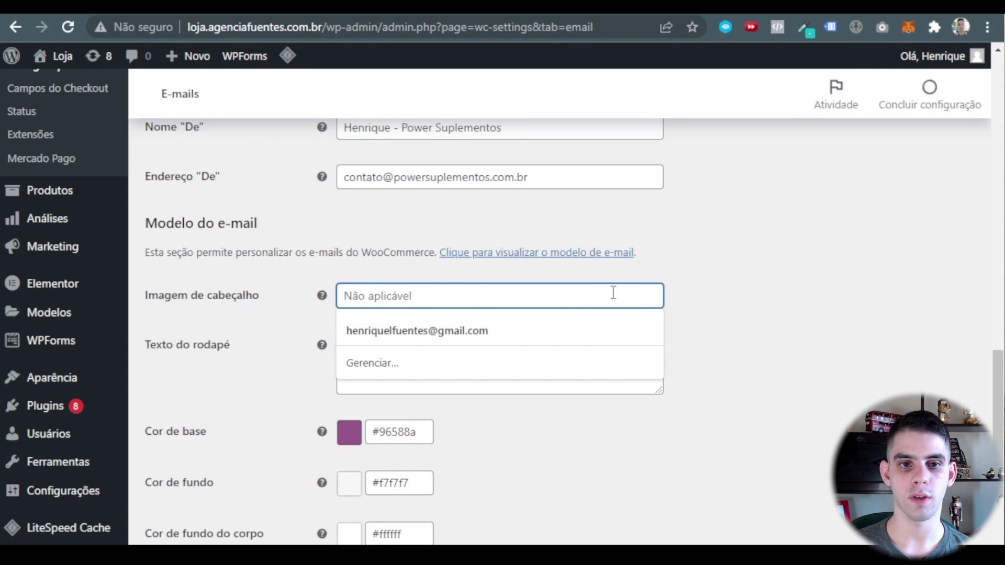
scroll(463, 295, "down", 2)
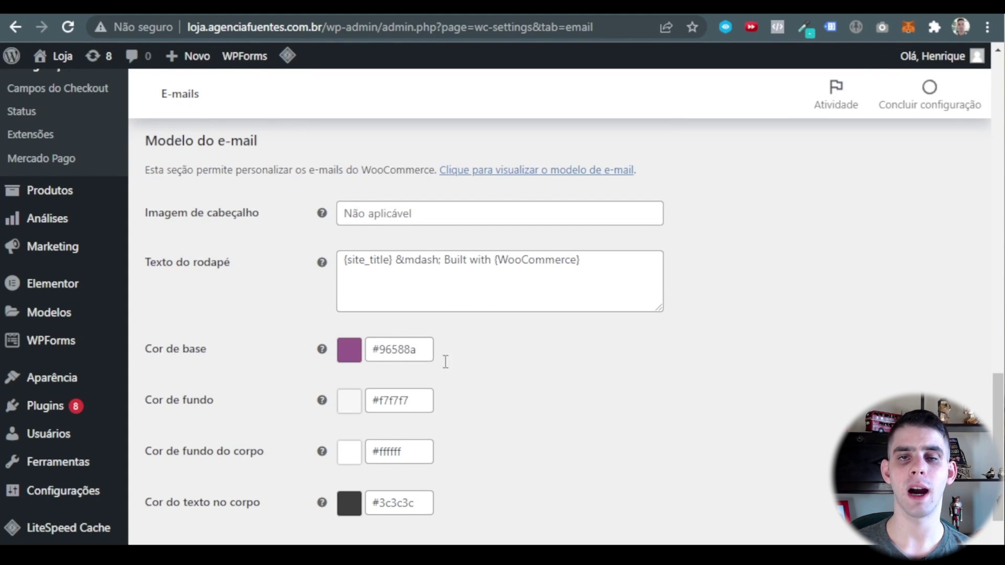
scroll(473, 464, "up", 15)
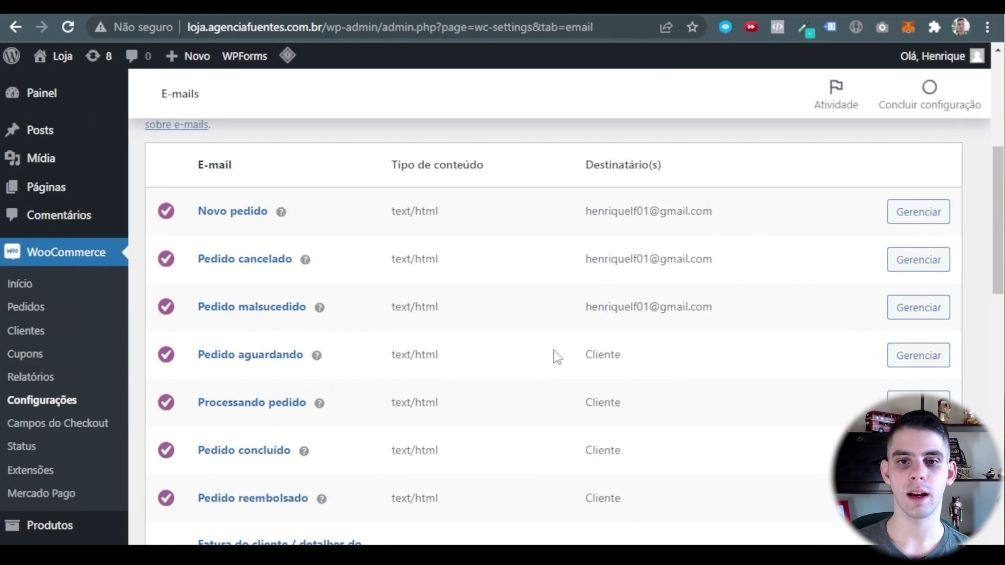
scroll(360, 222, "down", 15)
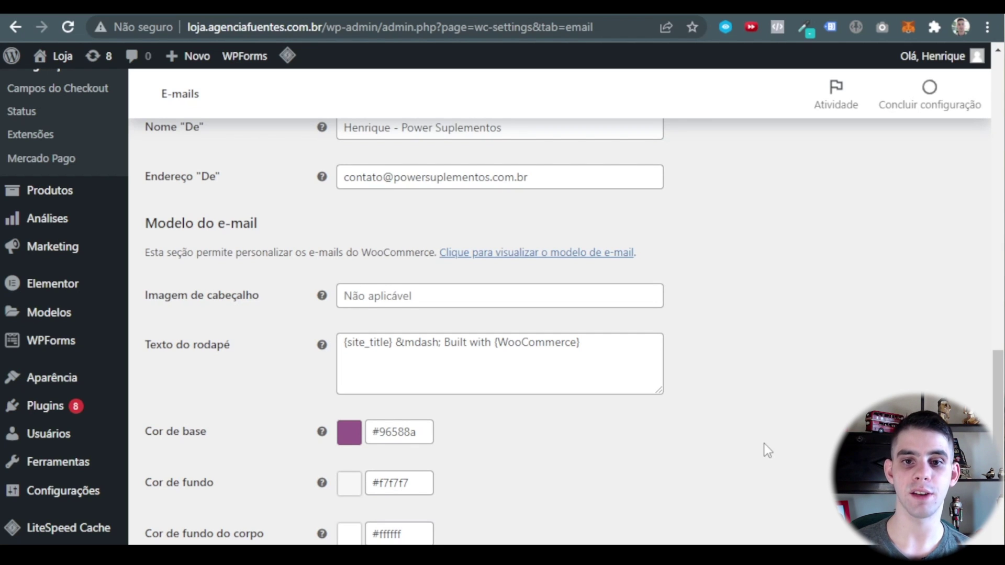
scroll(575, 352, "down", 3)
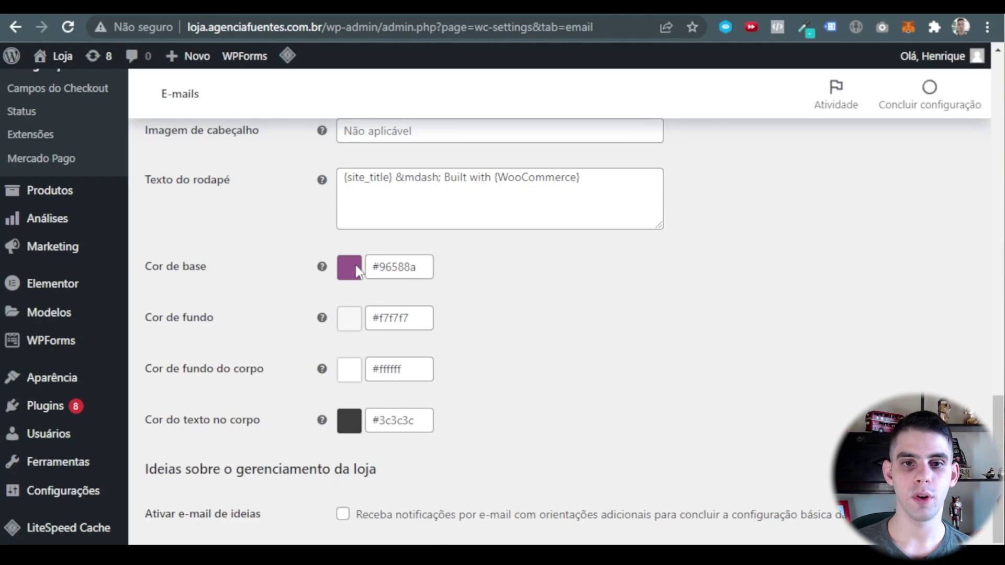
scroll(357, 395, "down", 2)
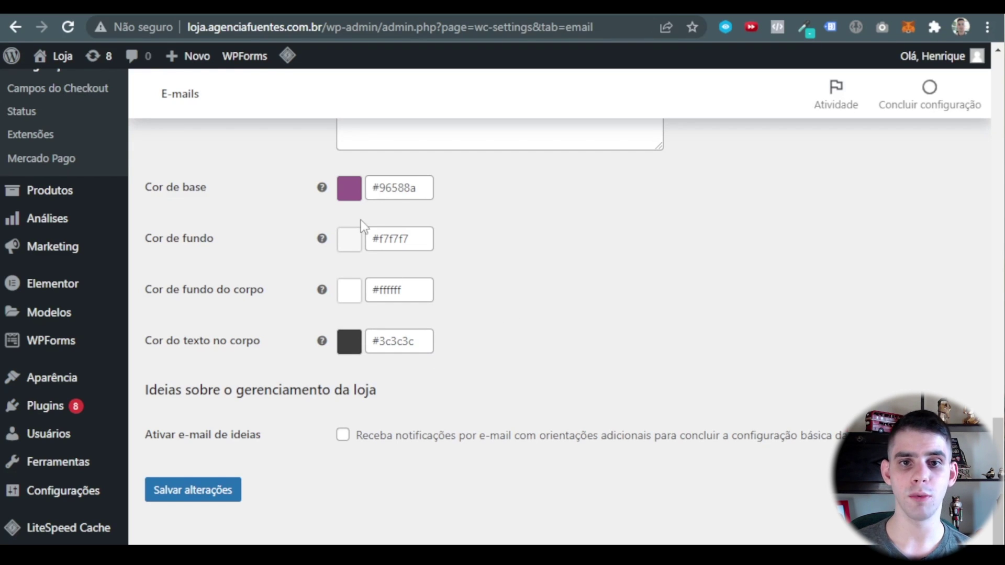
left_click(420, 196)
key("Tab")
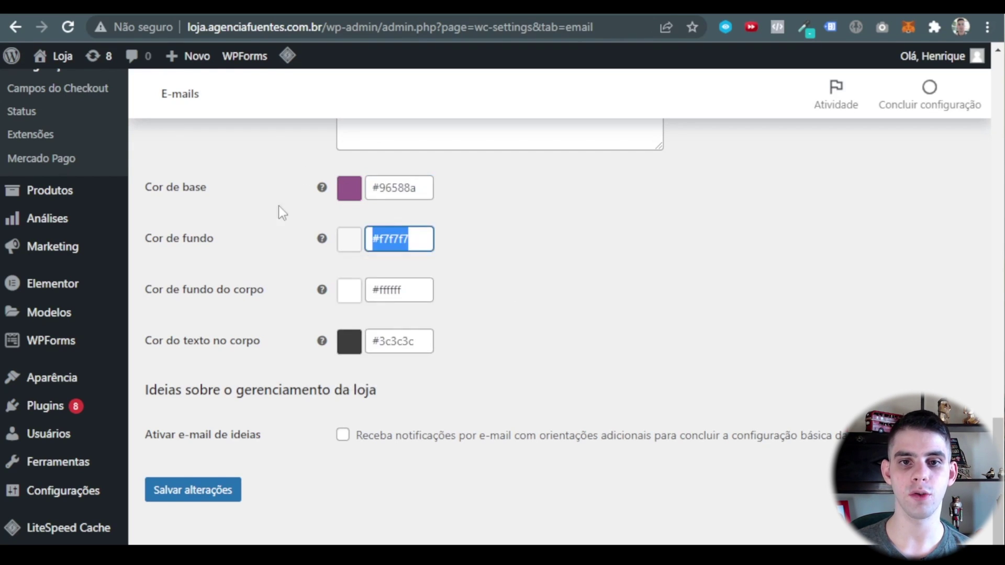
left_click(280, 208)
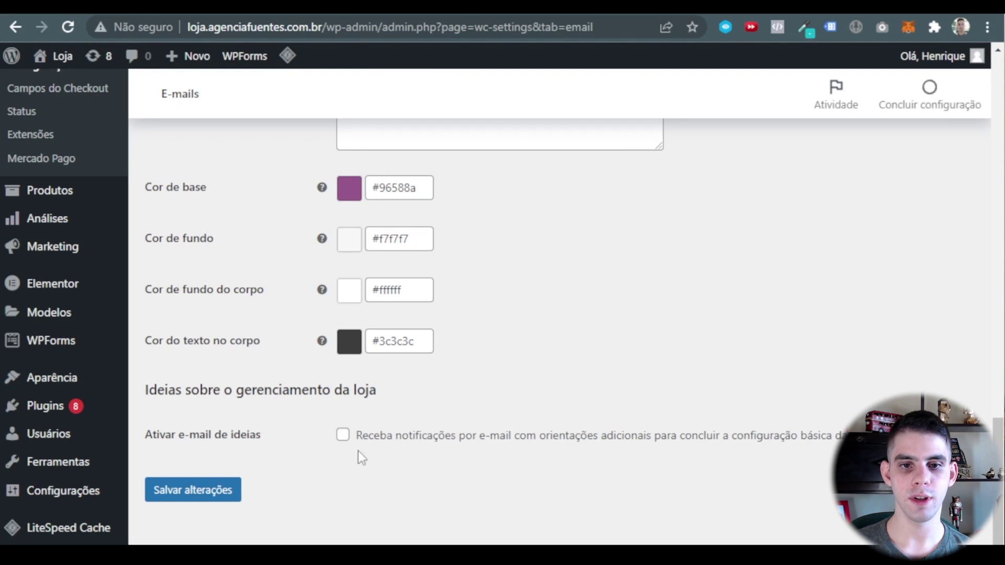
scroll(557, 379, "up", 5)
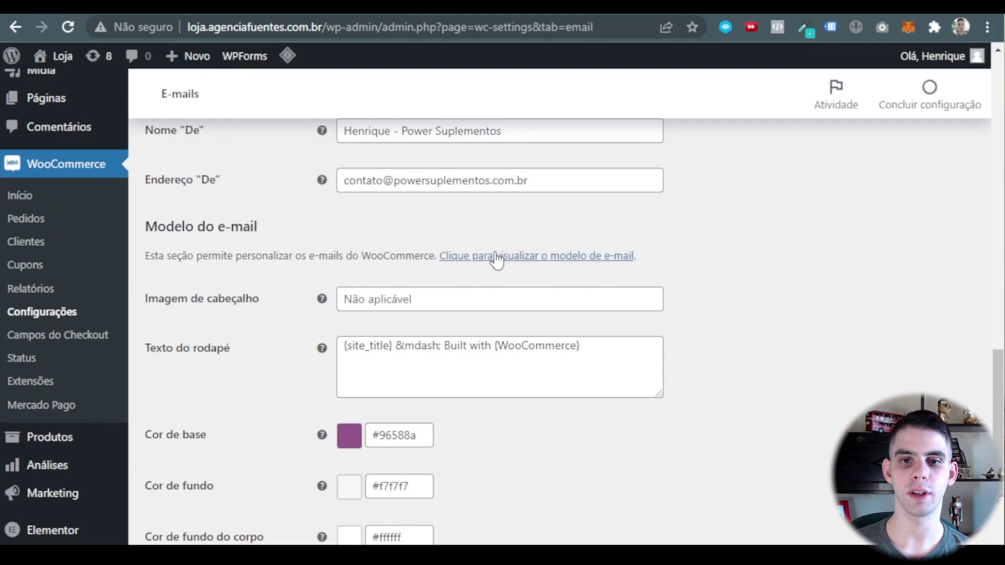
right_click(494, 255)
left_click(602, 284)
scroll(576, 303, "down", 2)
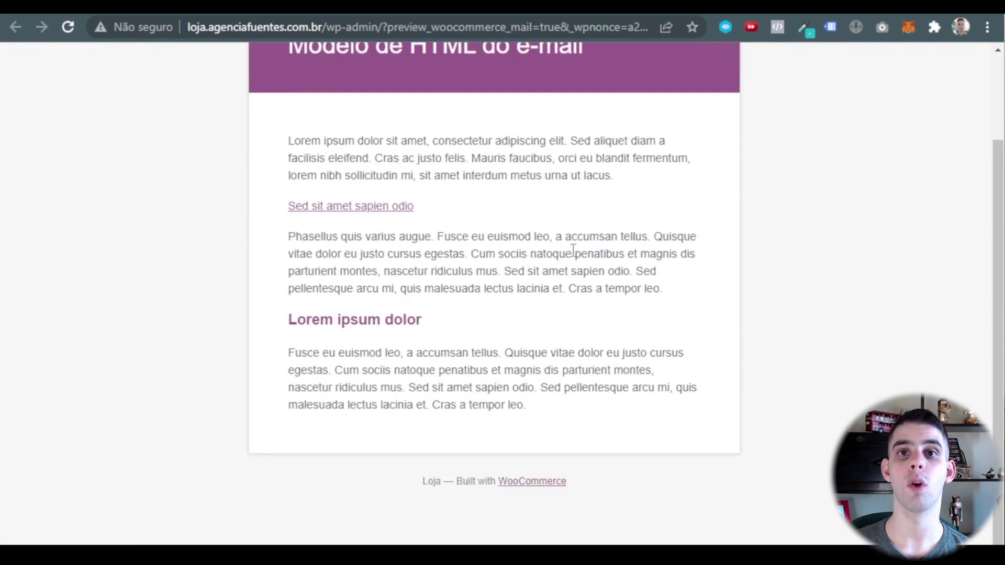
scroll(514, 319, "up", 2)
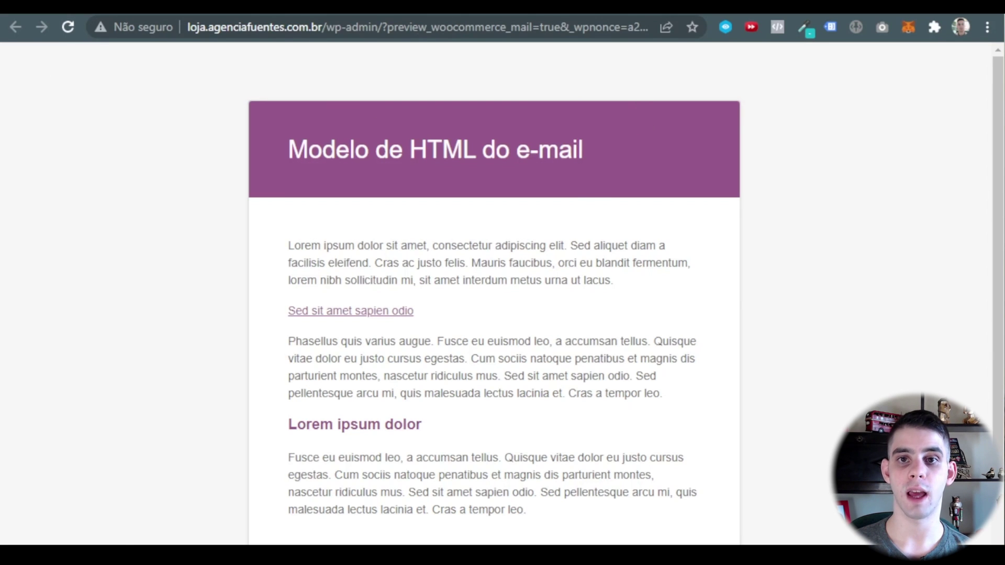
key("ctrl+w")
scroll(497, 369, "down", 2)
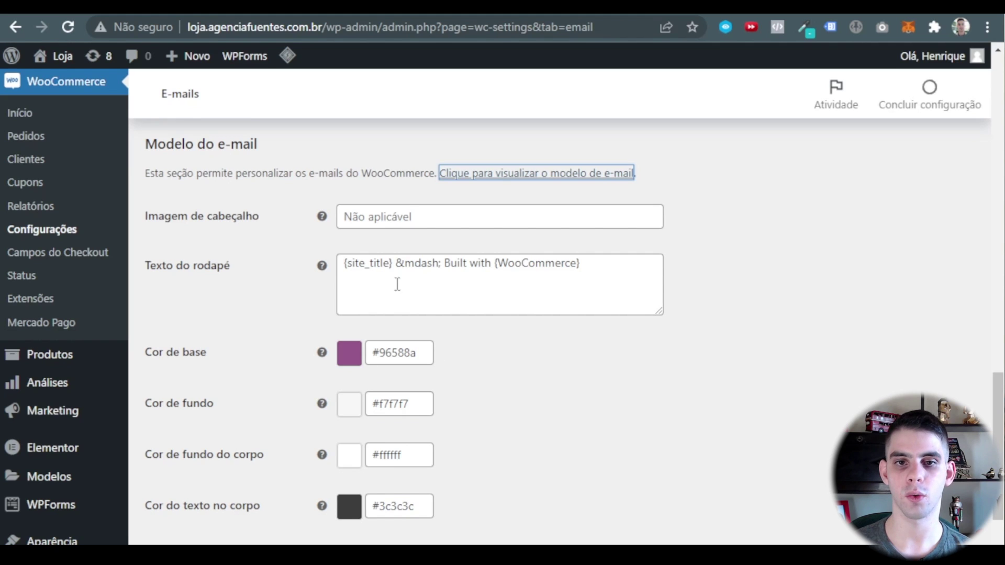
Copy the file URL of the Power Suplementos logo from the Media Library.
left_click(422, 214)
left_click(659, 359)
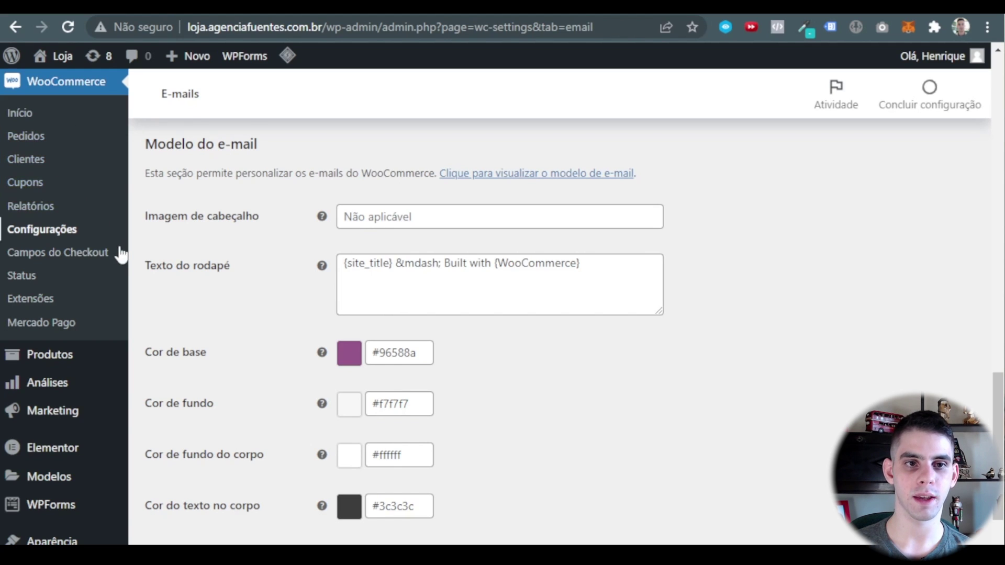
left_click(169, 159)
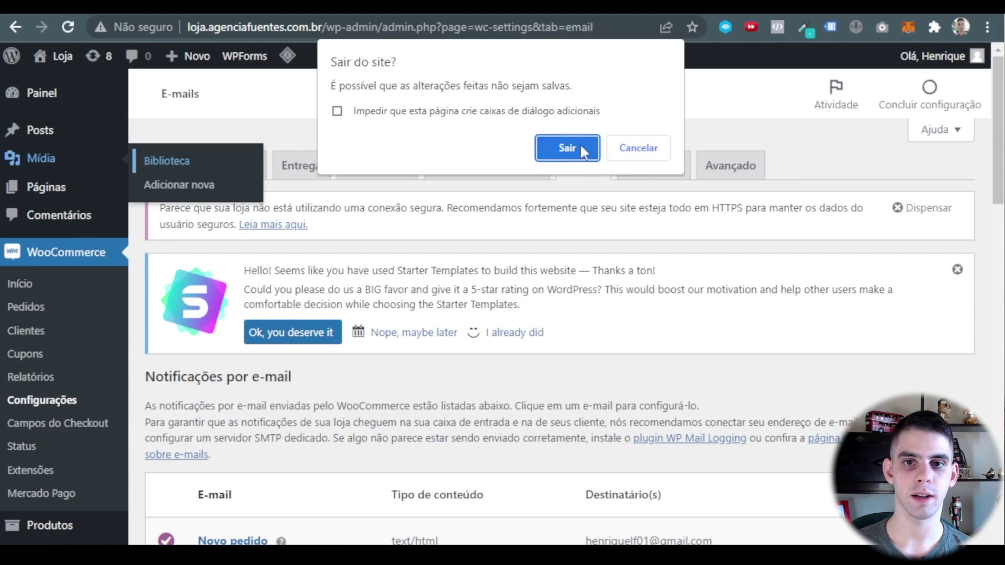
left_click(575, 149)
scroll(368, 319, "down", 1)
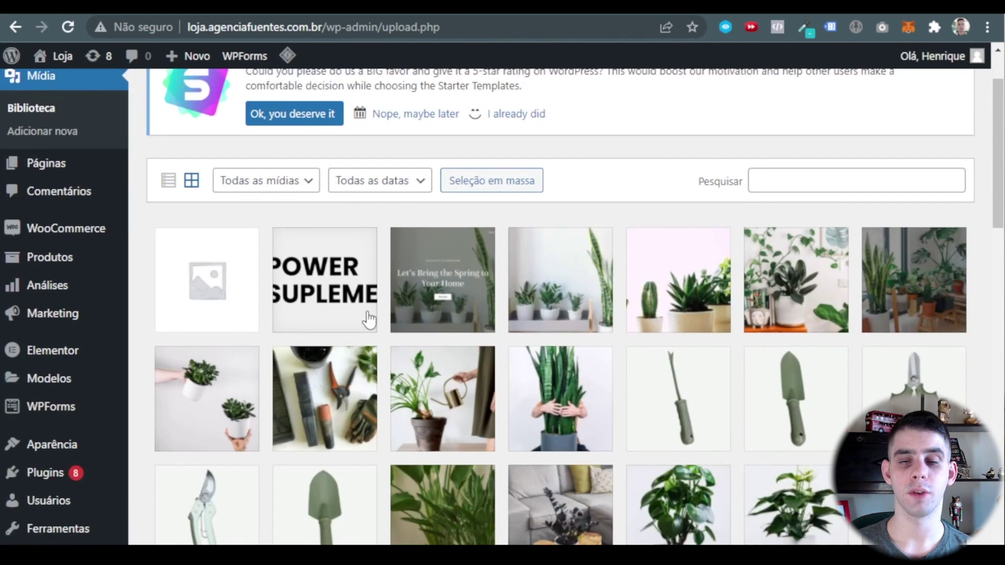
left_click(370, 318)
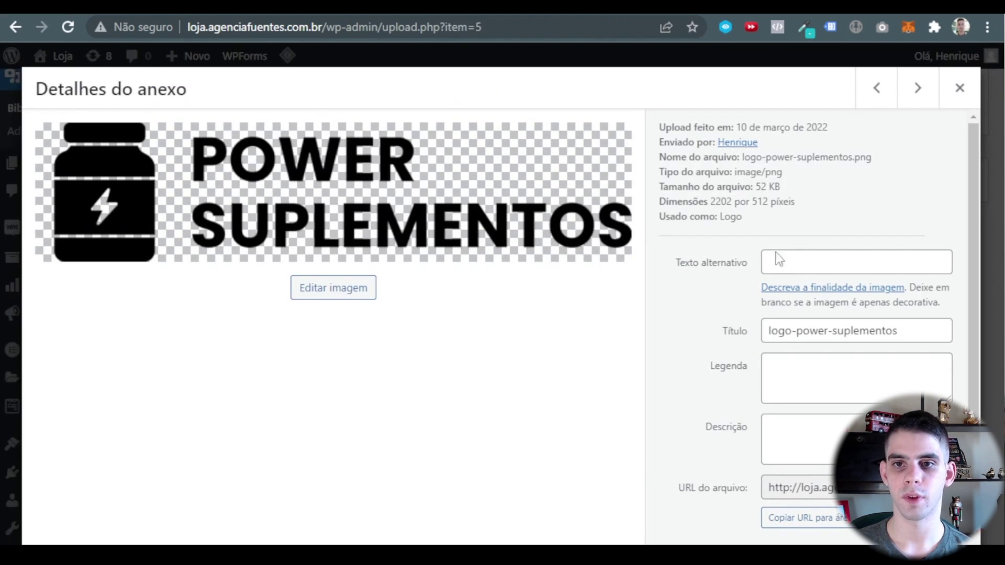
left_click(806, 521)
left_click(954, 89)
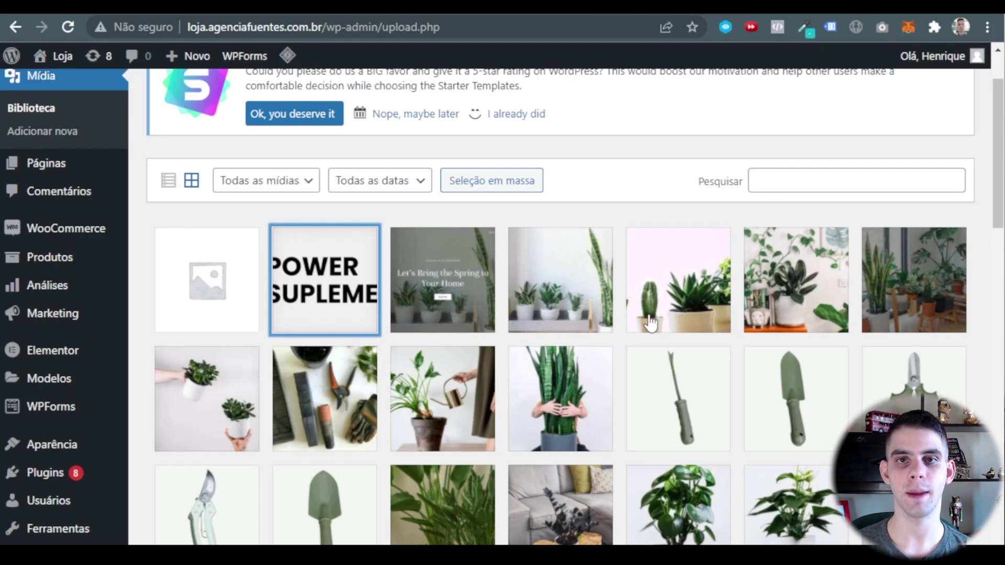
Return to WooCommerce's Configurações page.
mouse_move(62, 286)
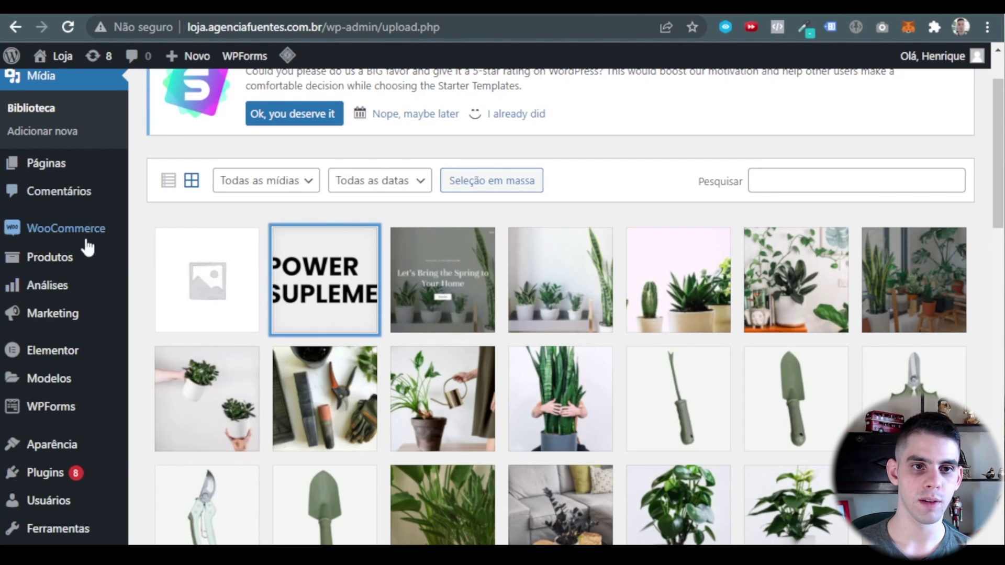
mouse_move(84, 241)
left_click(191, 347)
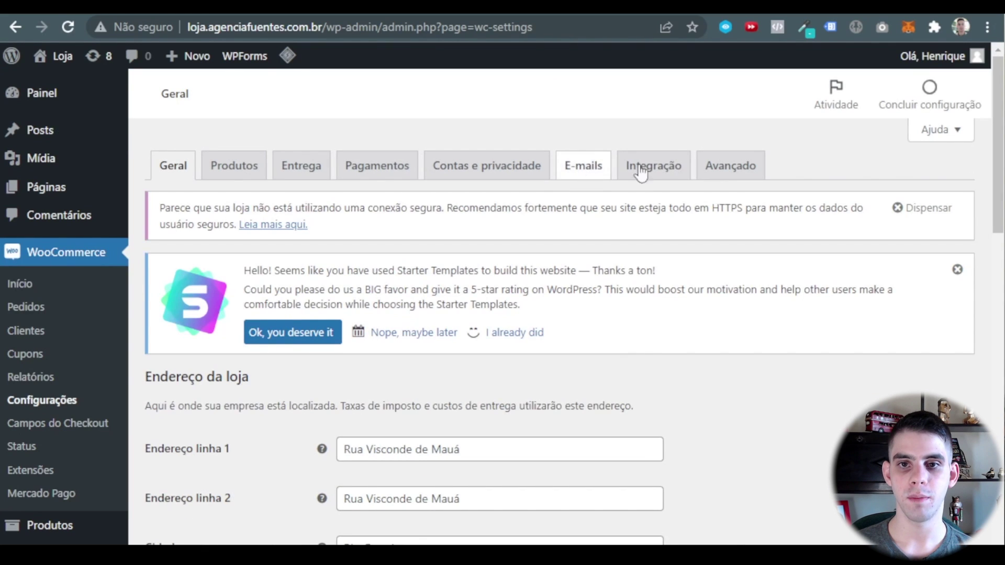
Look through the Integração settings page.
left_click(680, 163)
scroll(557, 346, "down", 2)
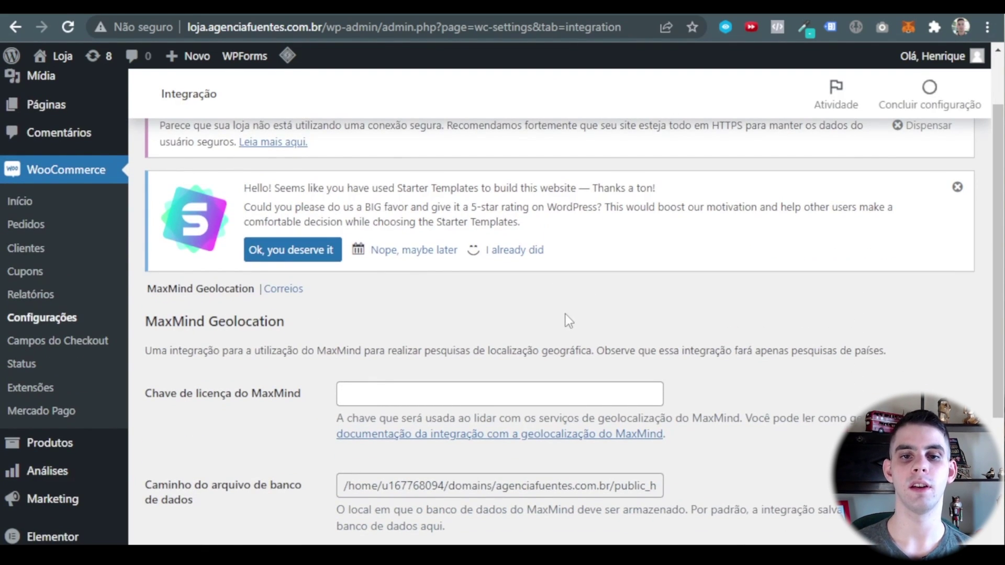
scroll(566, 320, "down", 4)
scroll(564, 190, "down", 1)
scroll(485, 168, "up", 1)
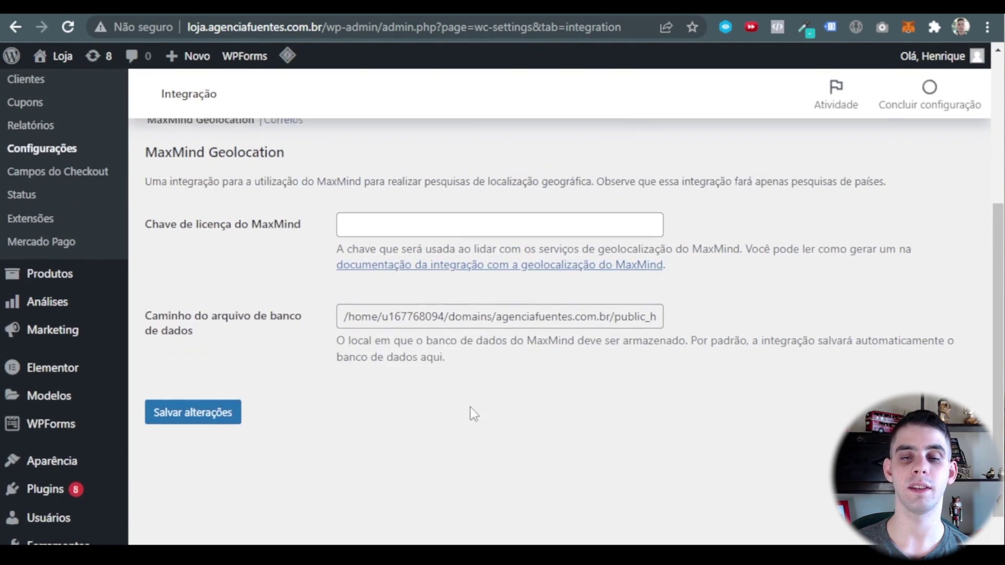
scroll(460, 457, "up", 6)
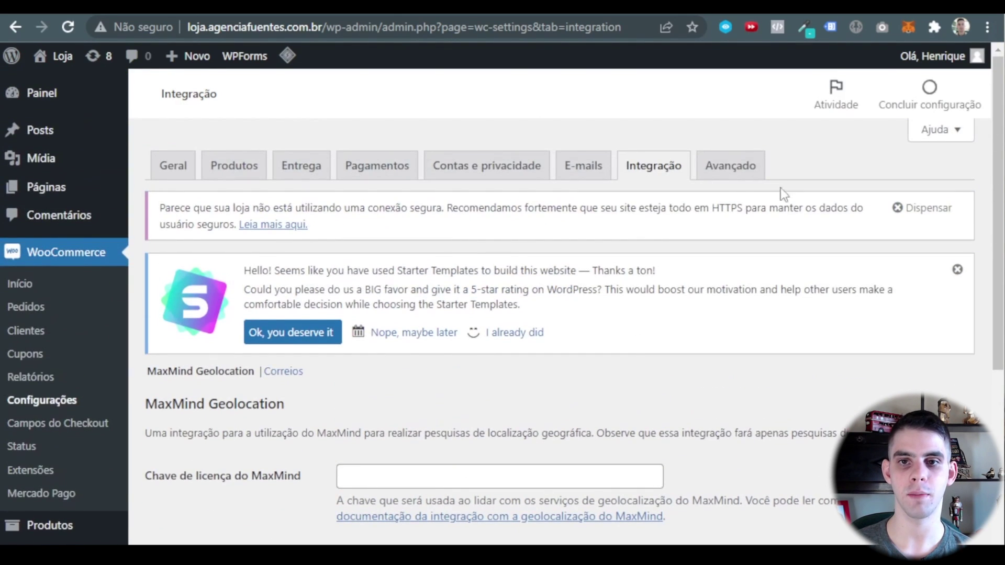
In the Avançado settings, choose 'Política de privacidade' as the terms and conditions page.
left_click(731, 166)
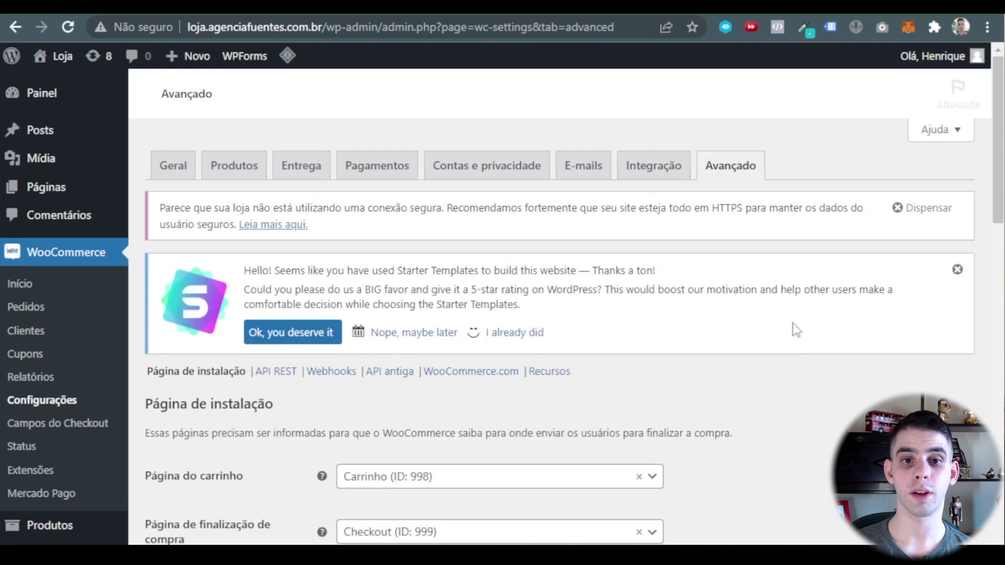
scroll(743, 369, "down", 6)
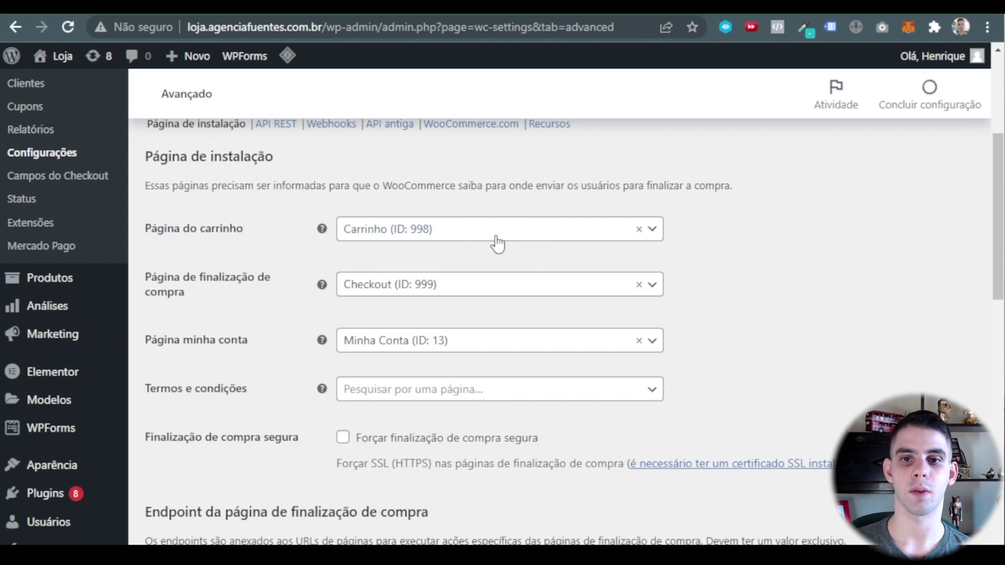
mouse_move(125, 312)
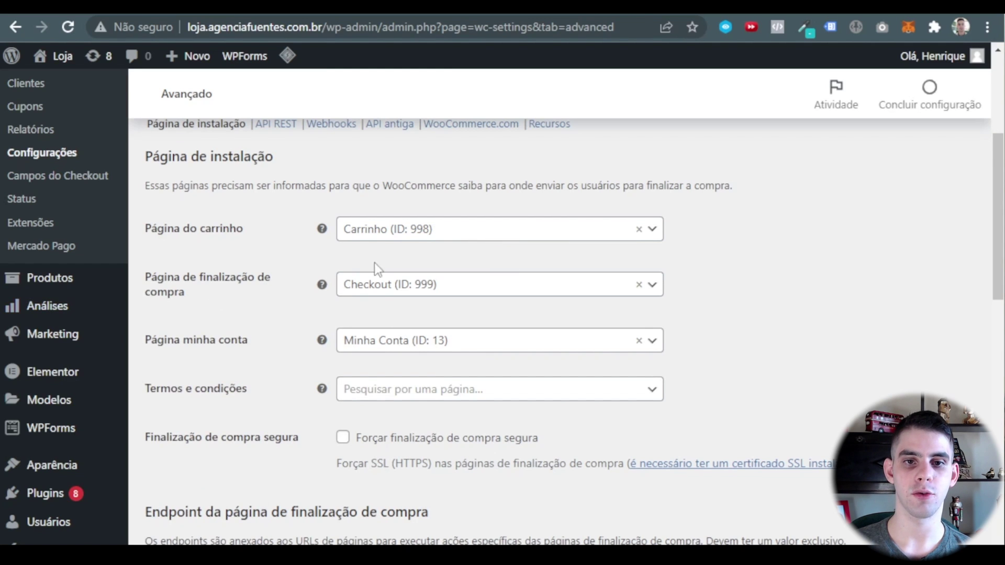
scroll(375, 262, "down", 2)
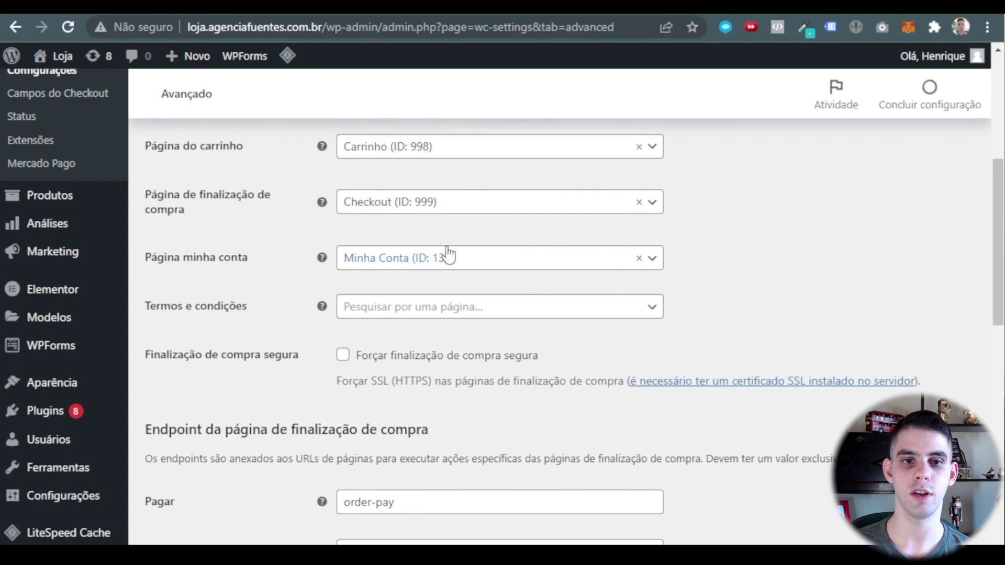
left_click(473, 314)
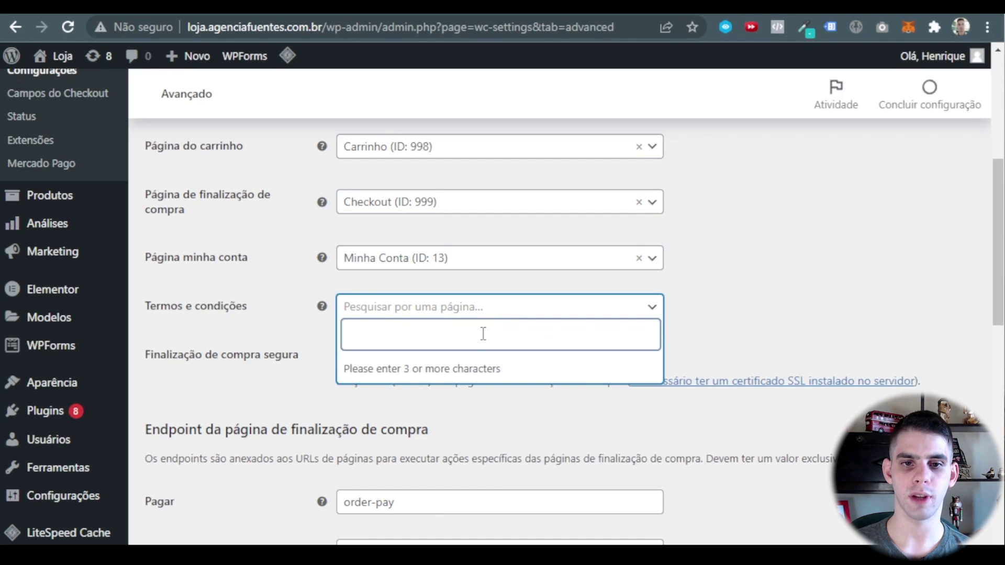
type("polít")
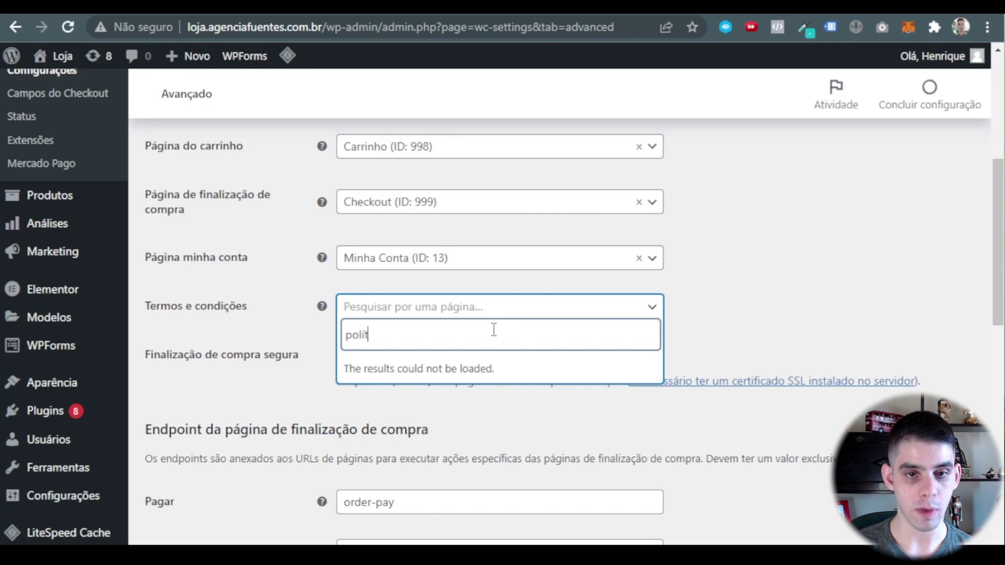
left_click(503, 367)
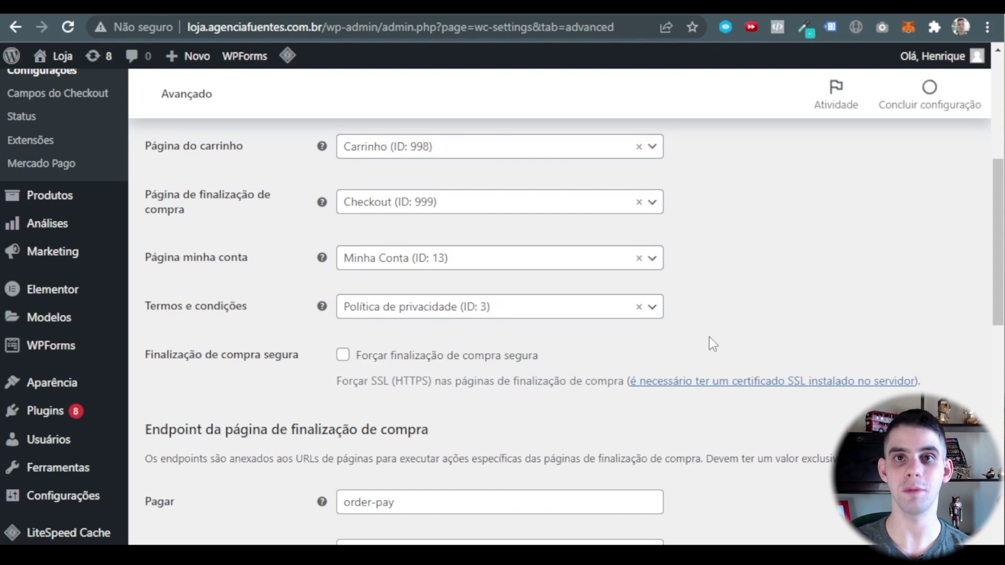
scroll(424, 259, "down", 3)
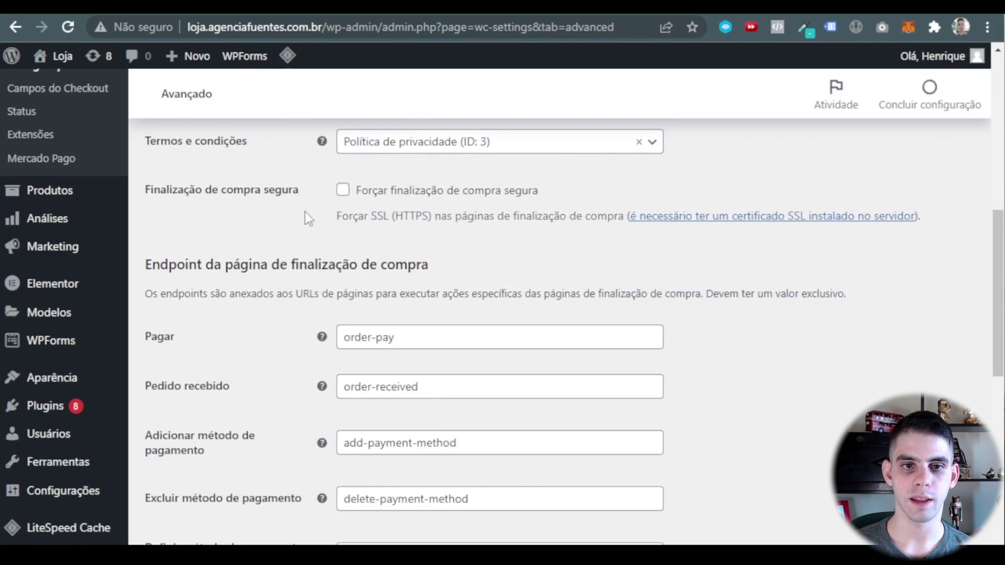
scroll(453, 251, "down", 2)
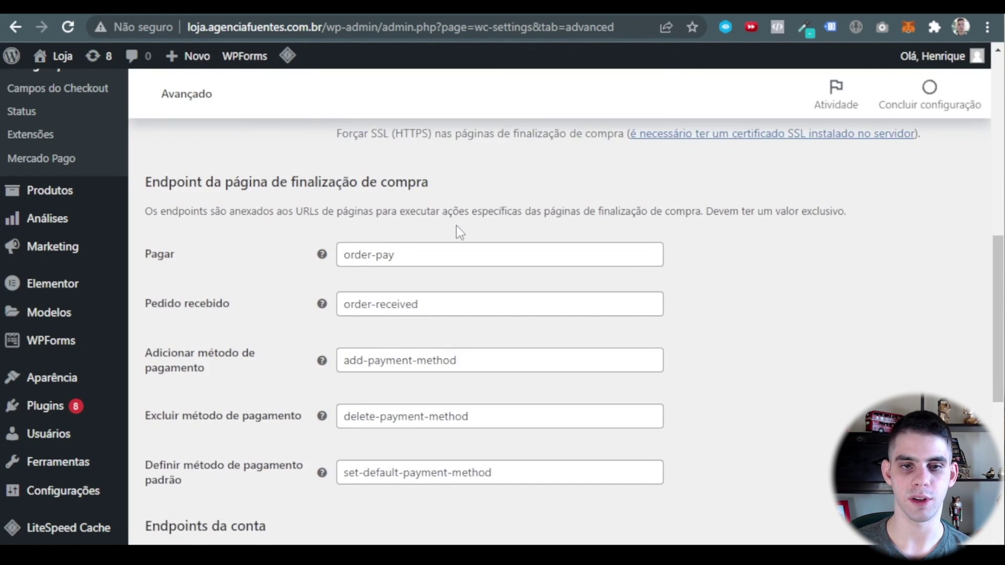
scroll(319, 232, "up", 1)
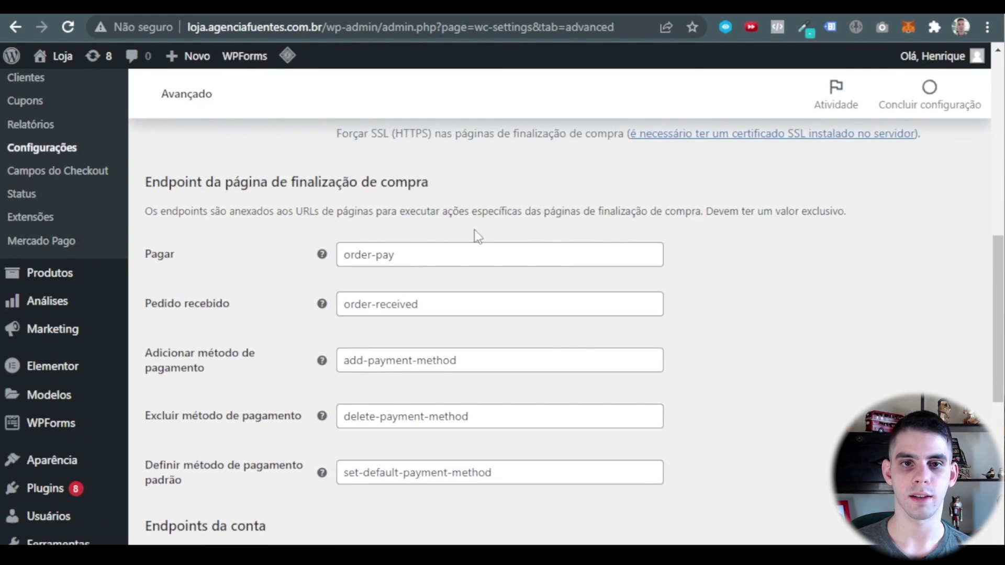
scroll(467, 239, "down", 8)
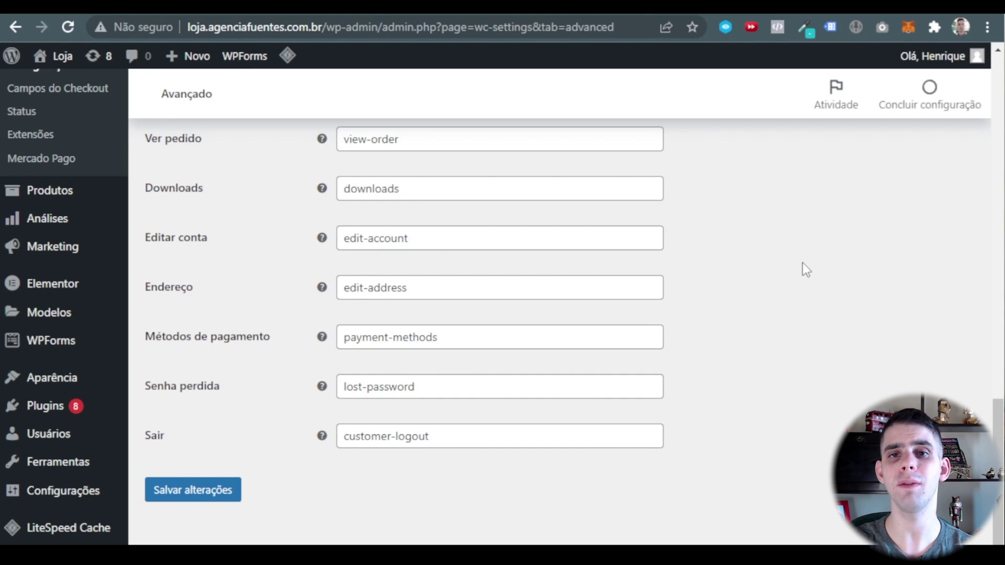
scroll(439, 375, "up", 15)
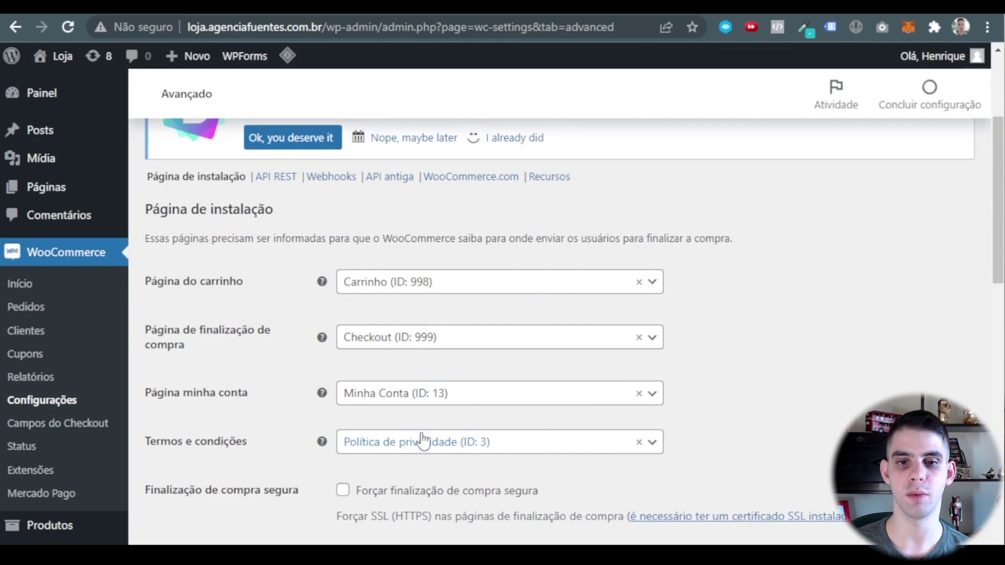
scroll(796, 393, "down", 10)
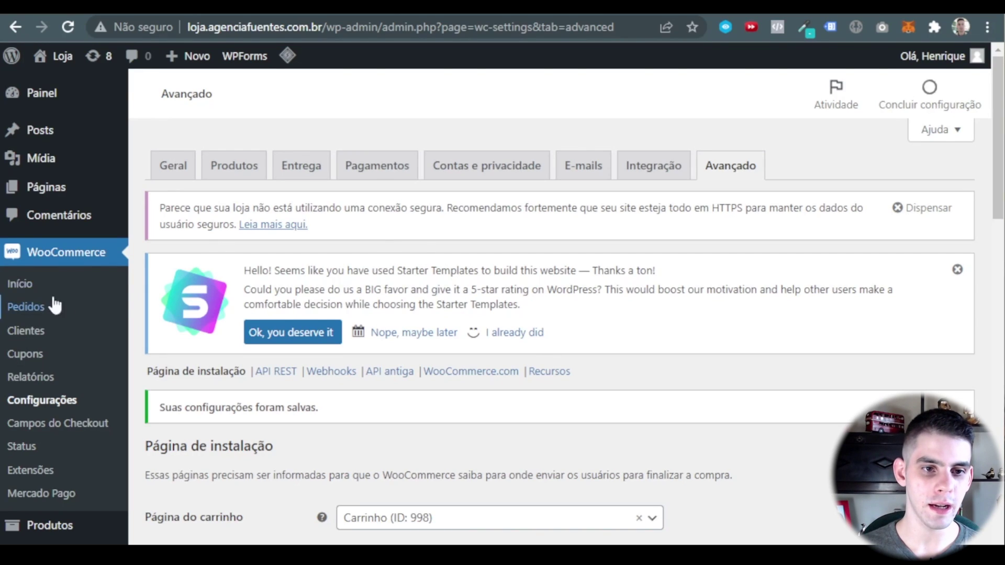
Start a new coupon from Marketing > Cupons and enter the code 30OFF.
scroll(55, 306, "down", 3)
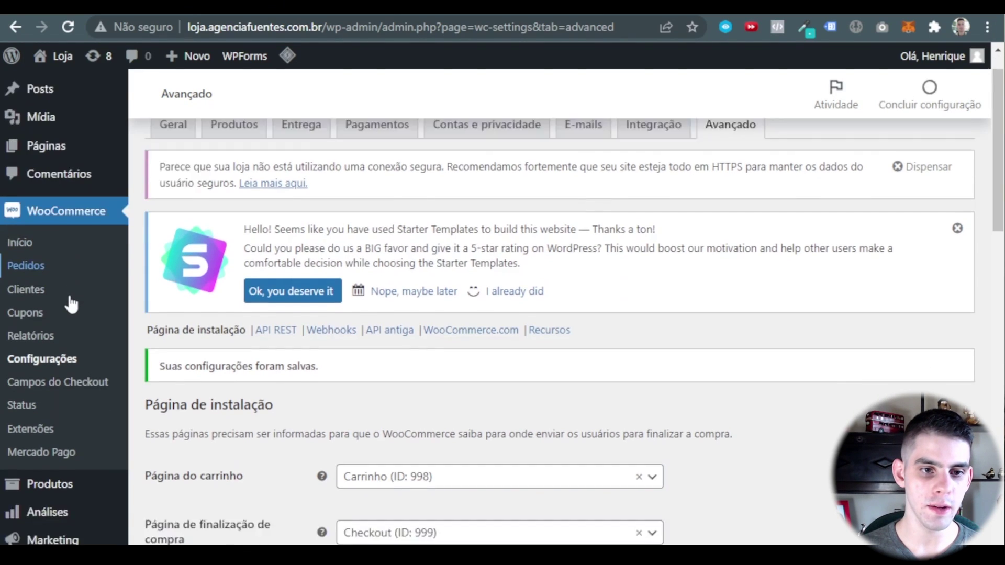
mouse_move(43, 426)
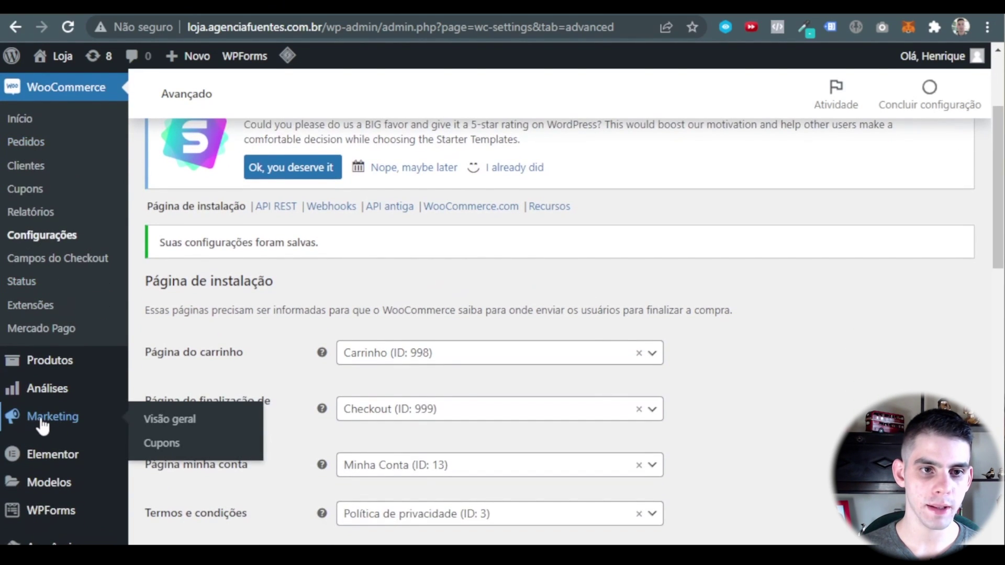
left_click(173, 446)
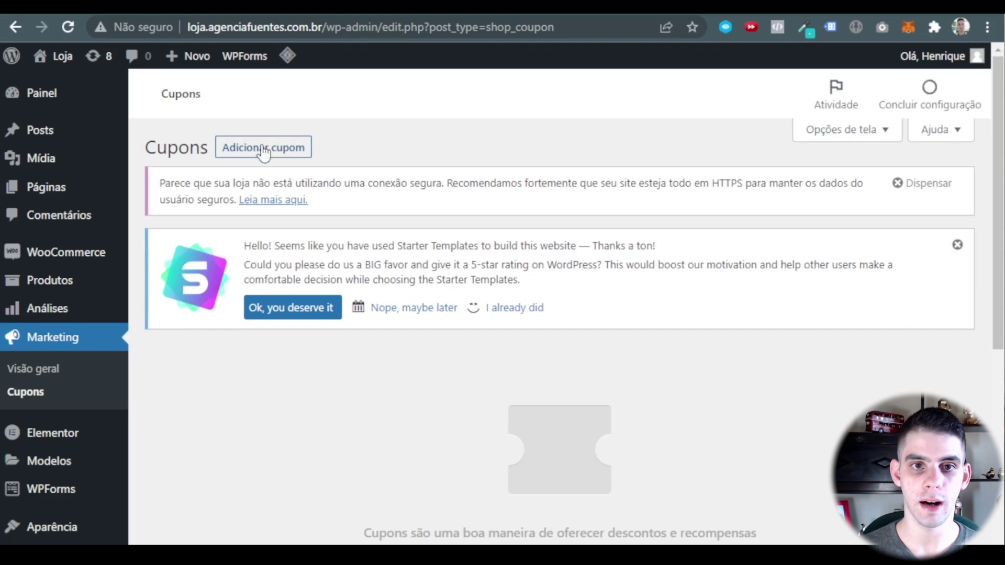
scroll(746, 415, "down", 3)
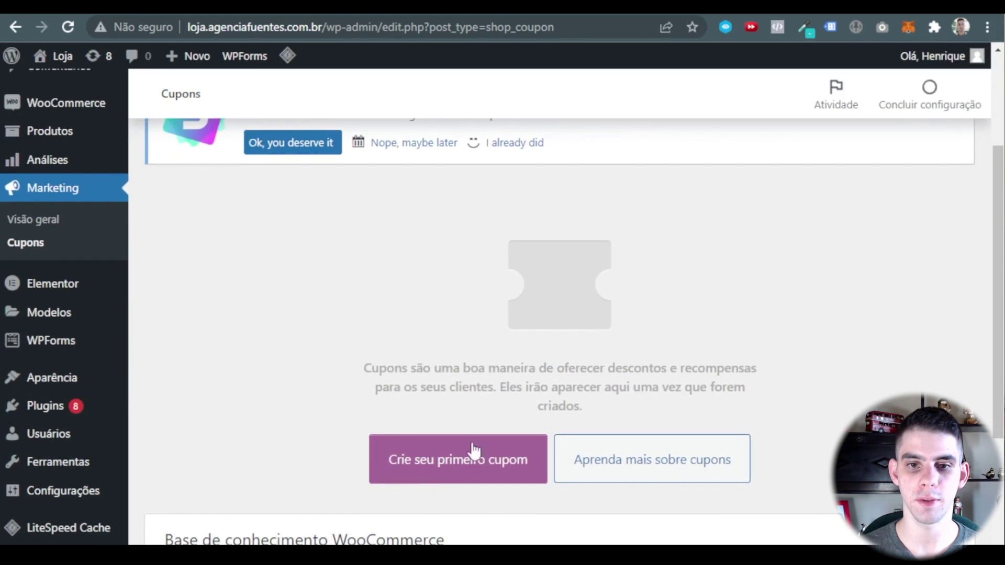
scroll(473, 454, "up", 3)
left_click(268, 149)
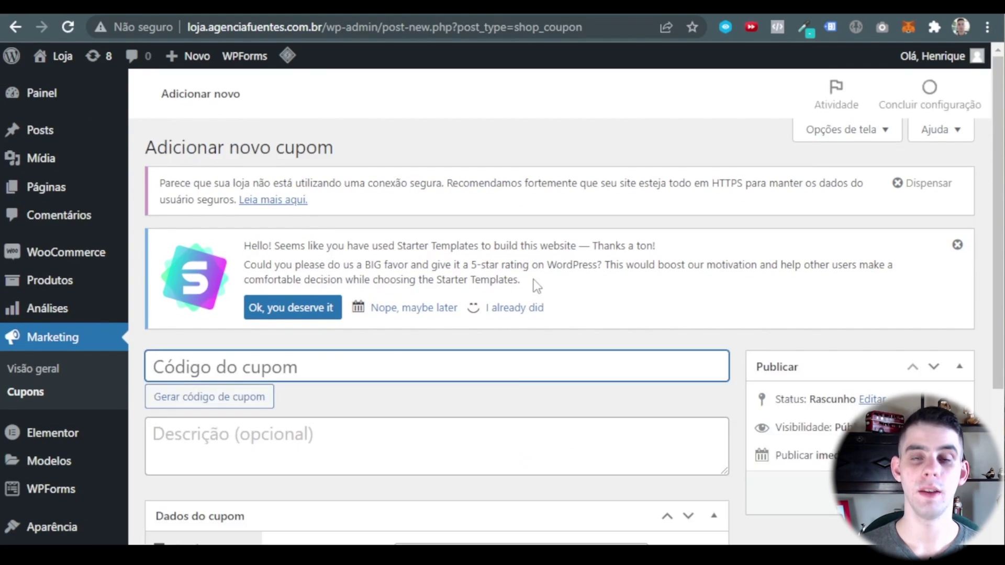
left_click(957, 245)
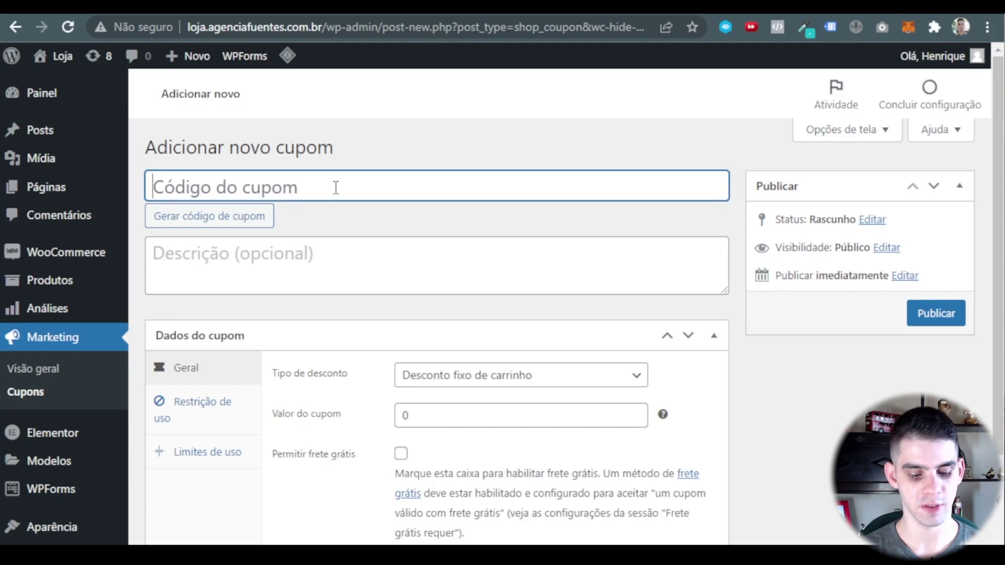
type("300")
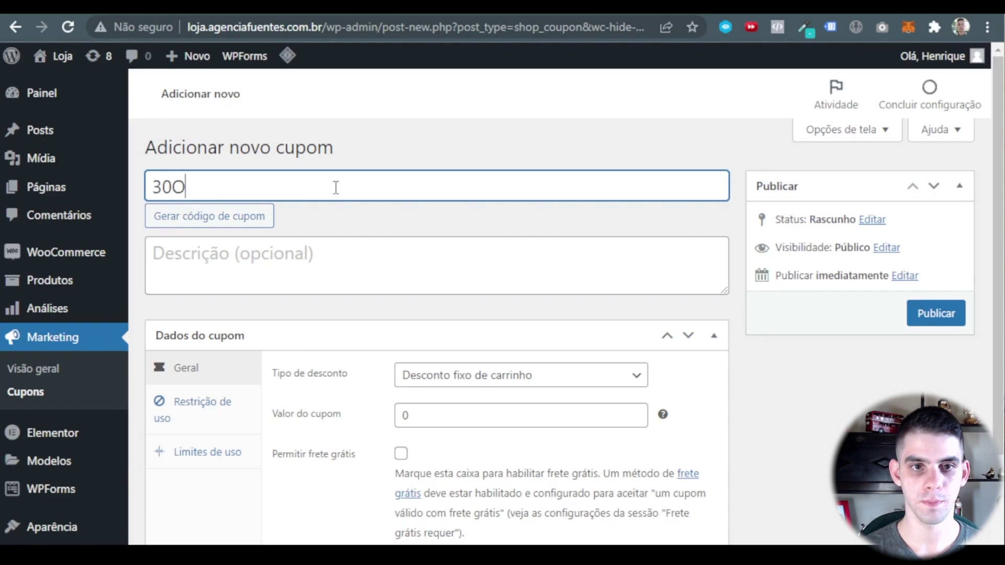
type("FF")
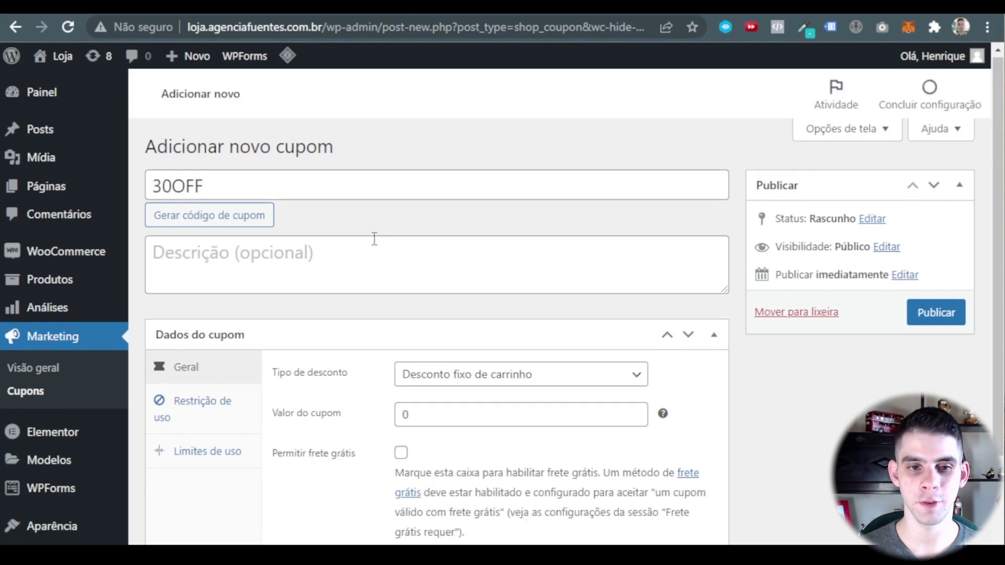
Set the coupon to 'Desconto em porcentagem' with a value of 30.
scroll(373, 236, "down", 3)
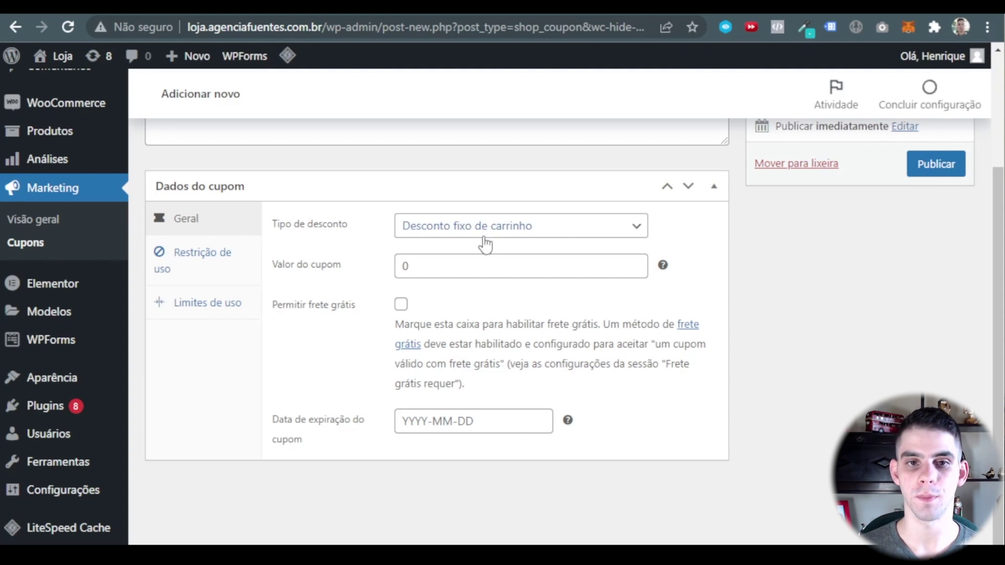
left_click(513, 234)
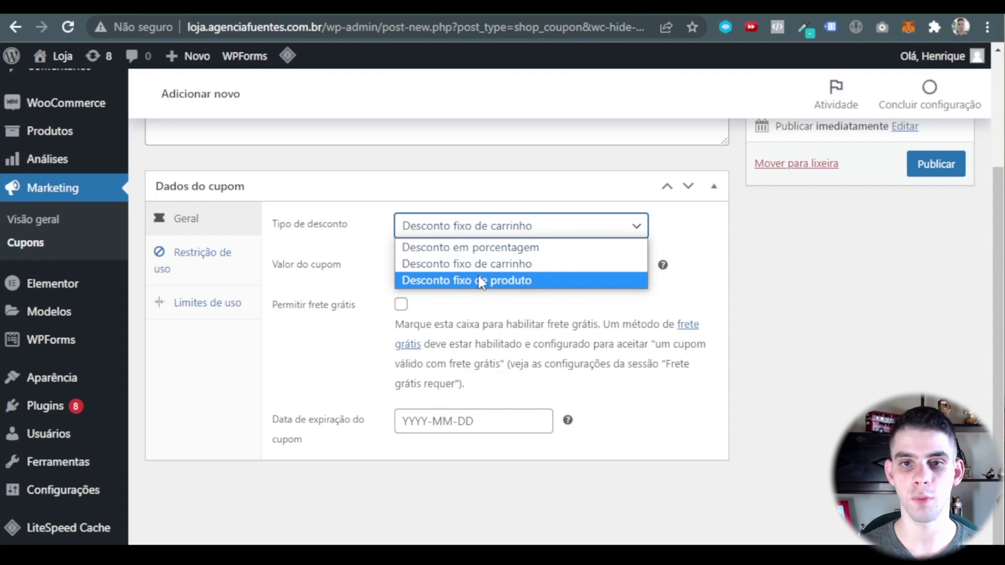
left_click(504, 247)
left_click(443, 267)
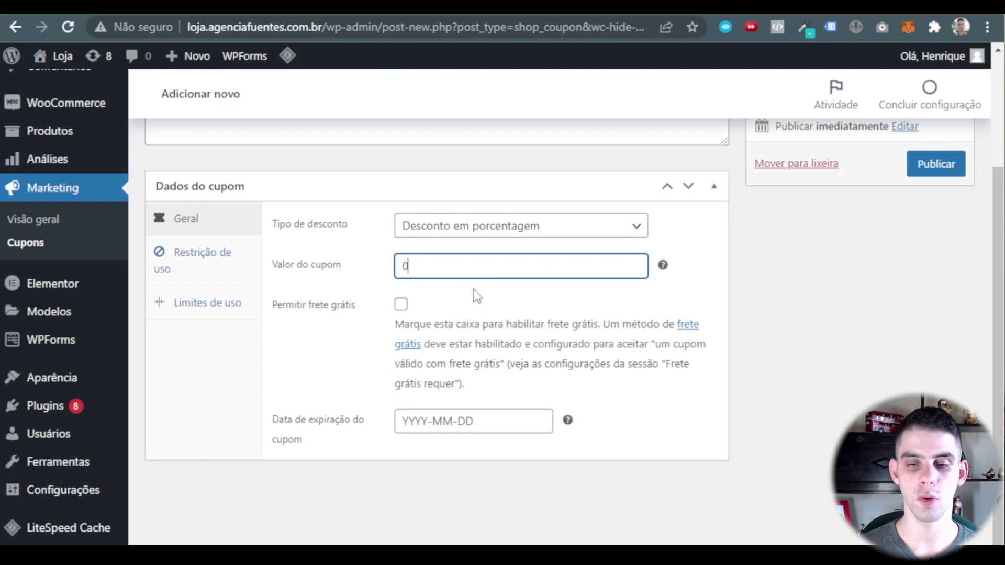
type("30")
left_click(474, 293)
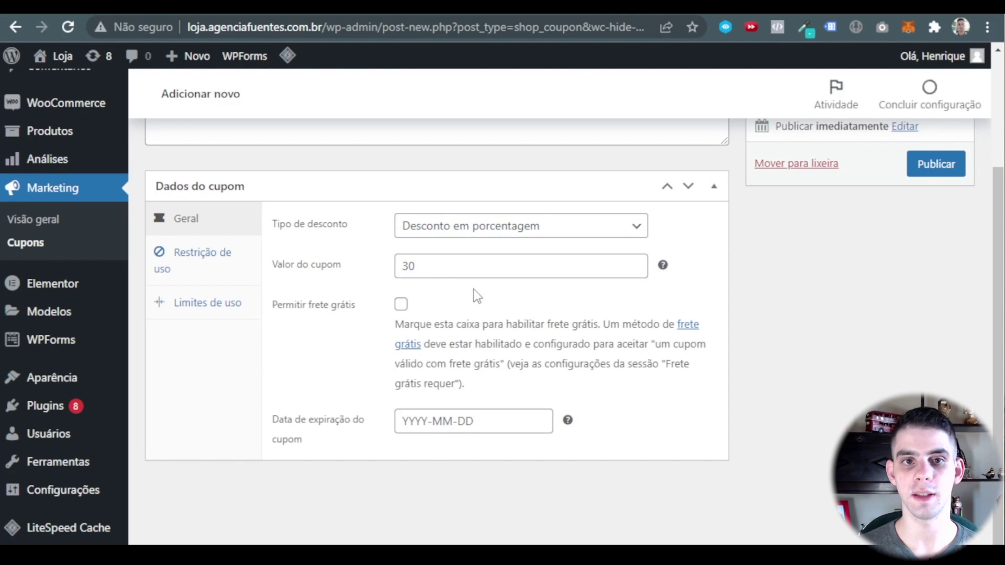
scroll(419, 261, "up", 3)
scroll(511, 349, "down", 3)
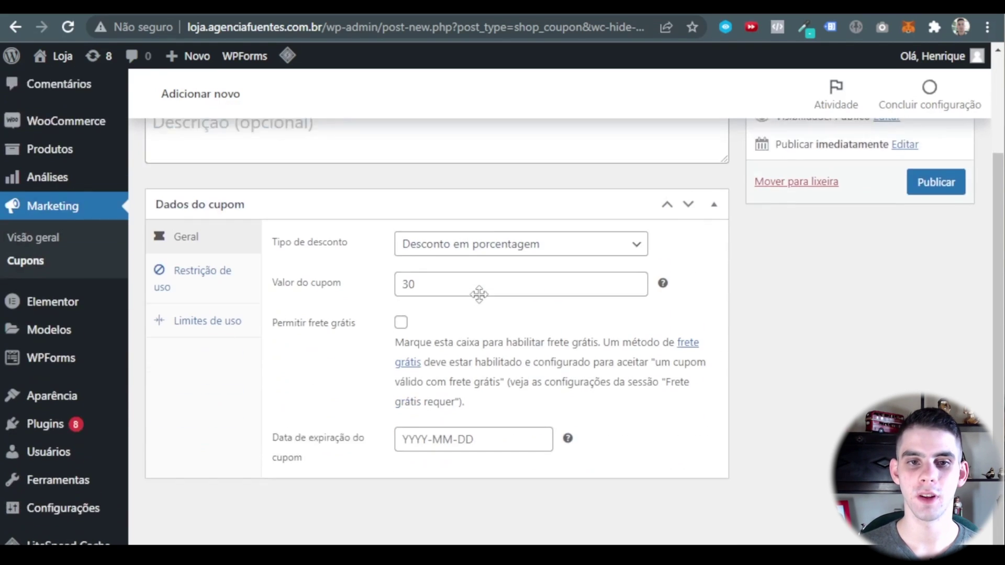
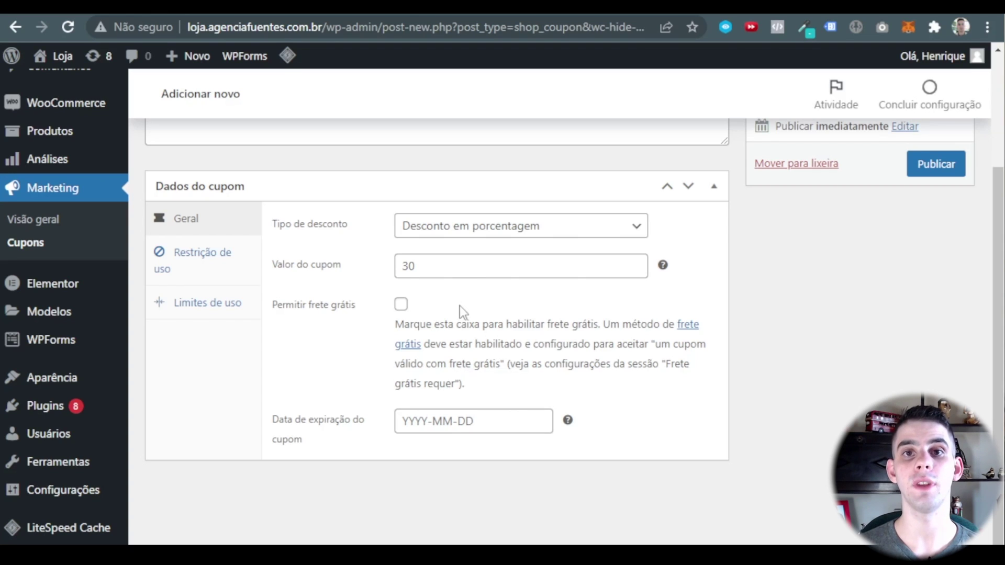
Leave free shipping off and the expiry date blank, then show the Restrição de uso settings.
left_click(401, 306)
left_click(400, 305)
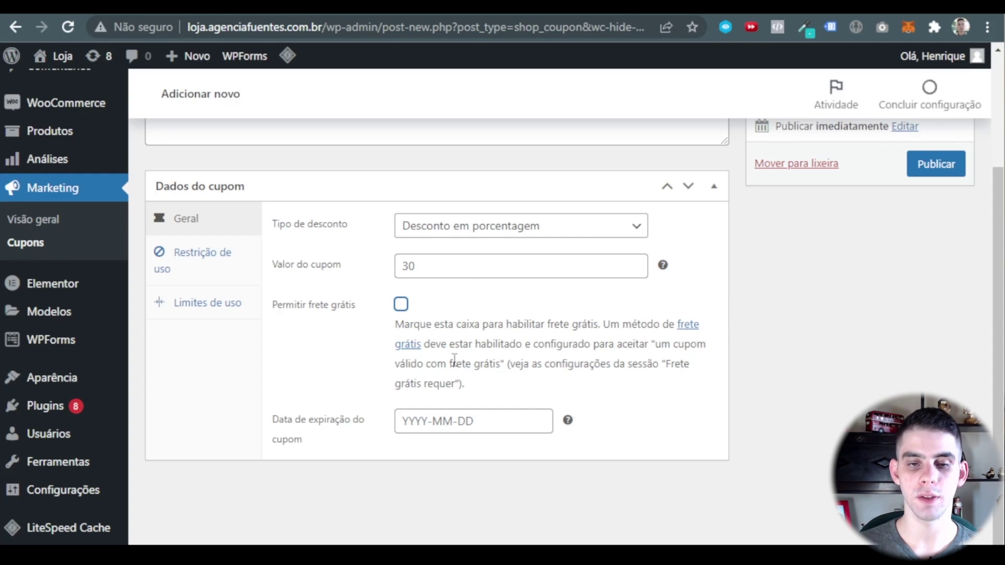
left_click(464, 422)
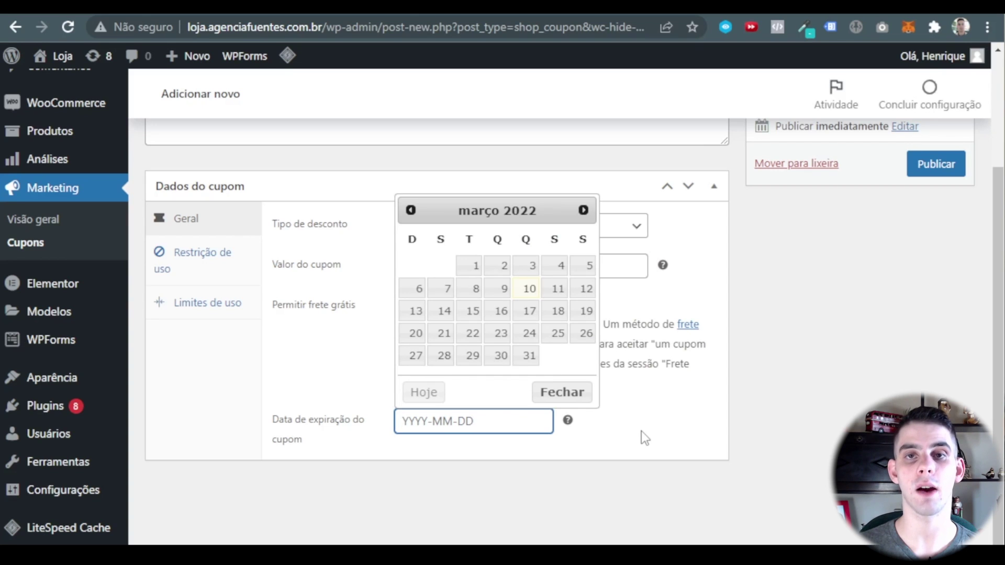
left_click(646, 416)
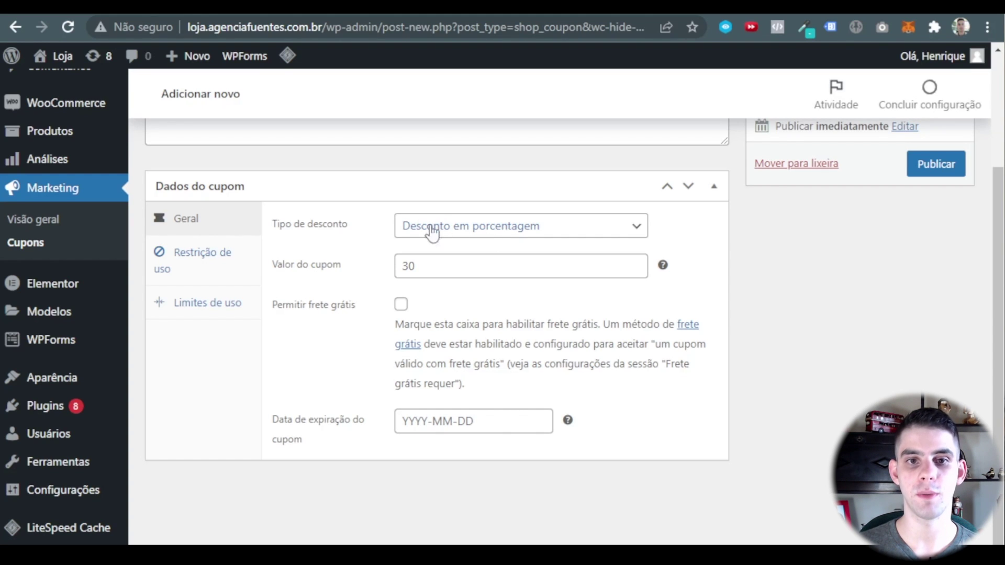
left_click(213, 261)
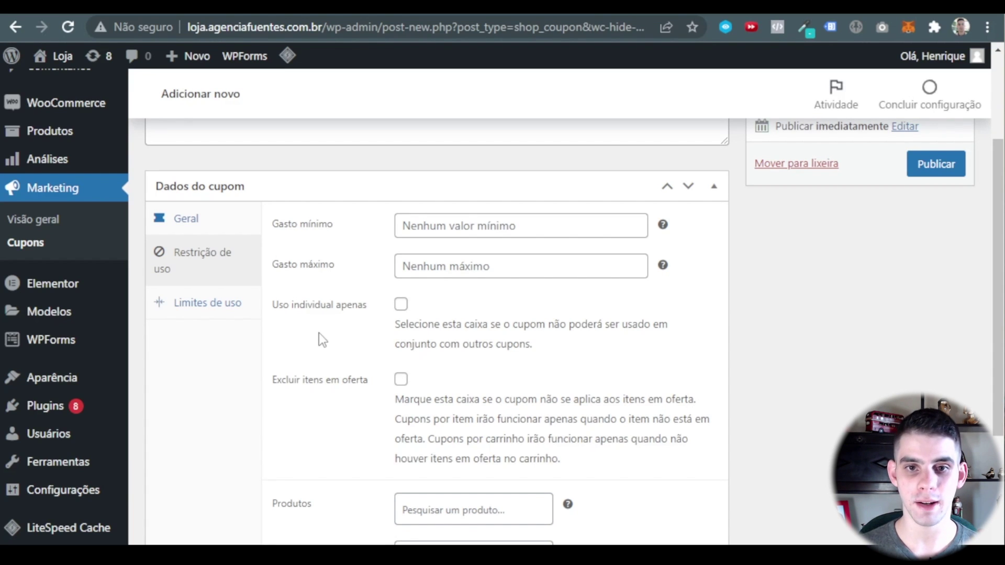
Set the coupon's minimum spend (Gasto mínimo) to 299.
left_click(456, 233)
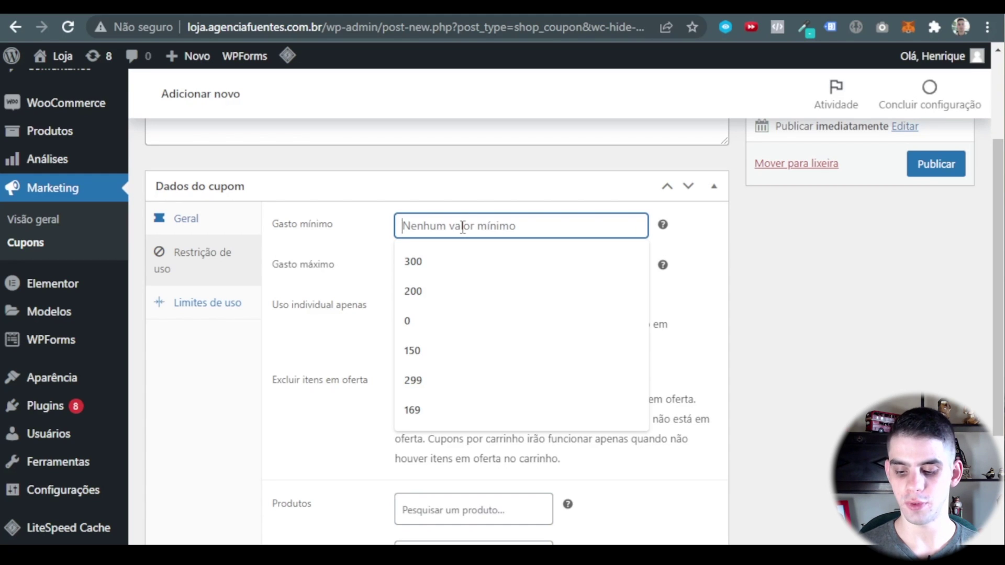
type("199")
key("Left")
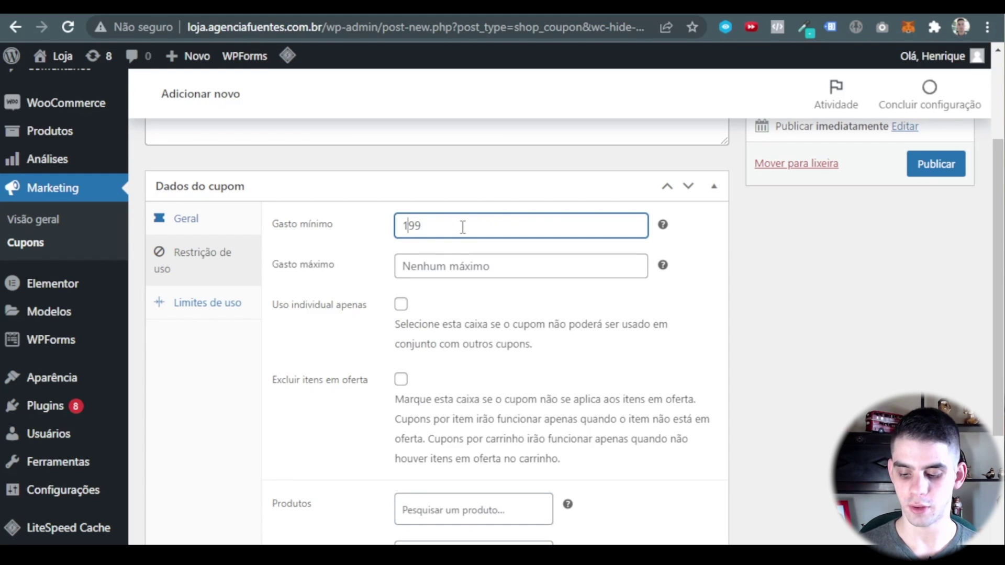
key("BackSpace")
type("2")
left_click(653, 318)
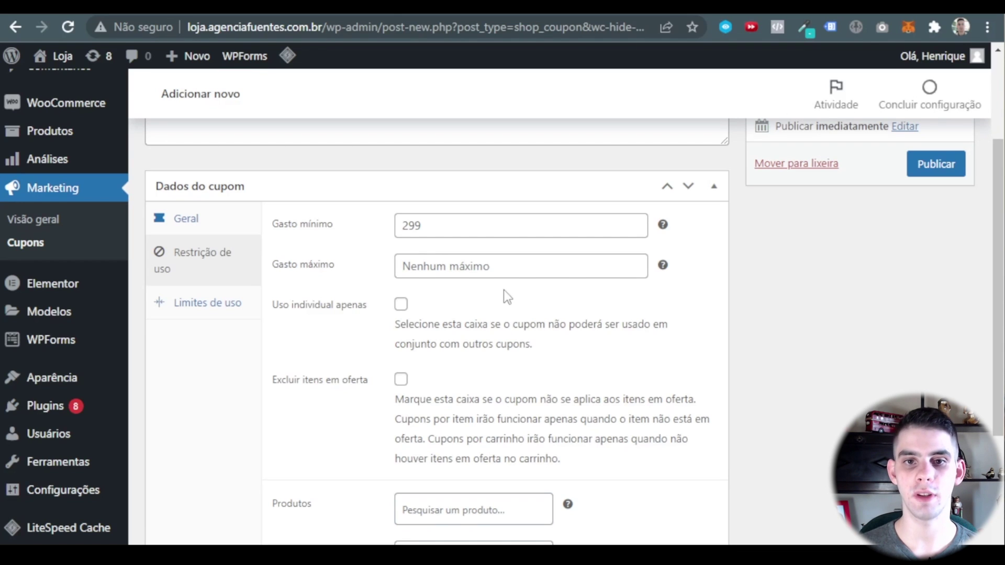
Tick 'Uso individual apenas' and 'Excluir itens em oferta' for the coupon.
scroll(360, 256, "down", 2)
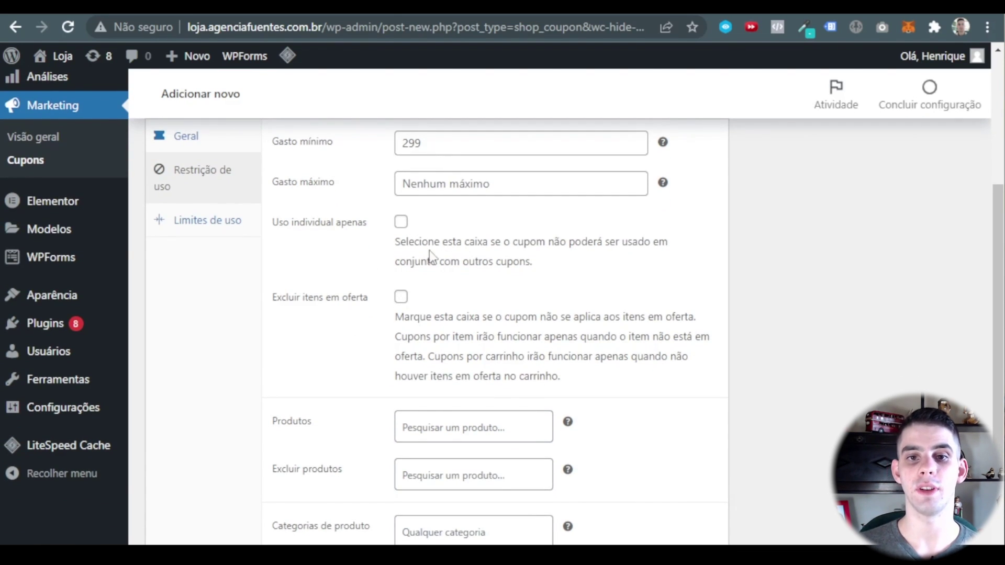
left_click_drag(420, 242, 474, 243)
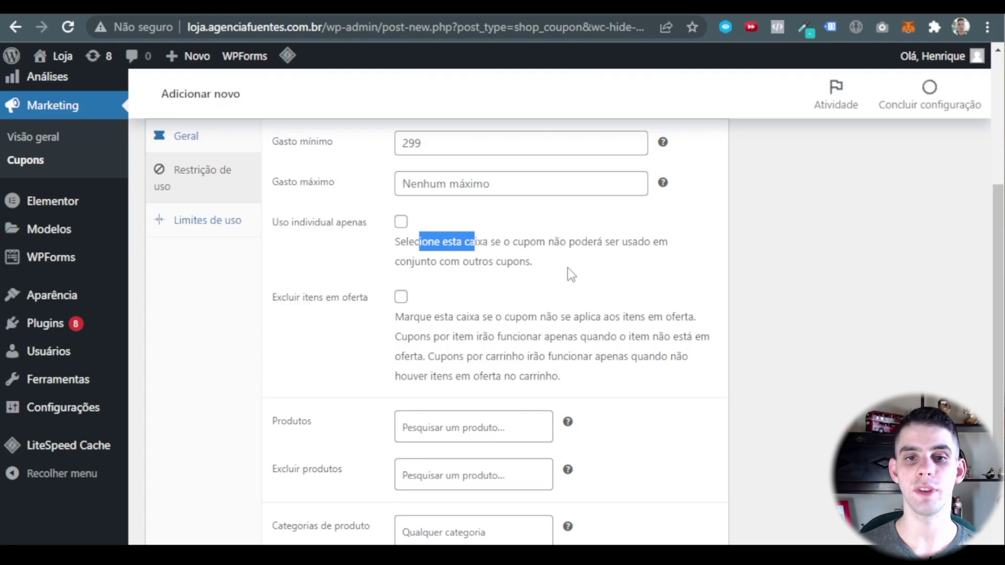
left_click(401, 221)
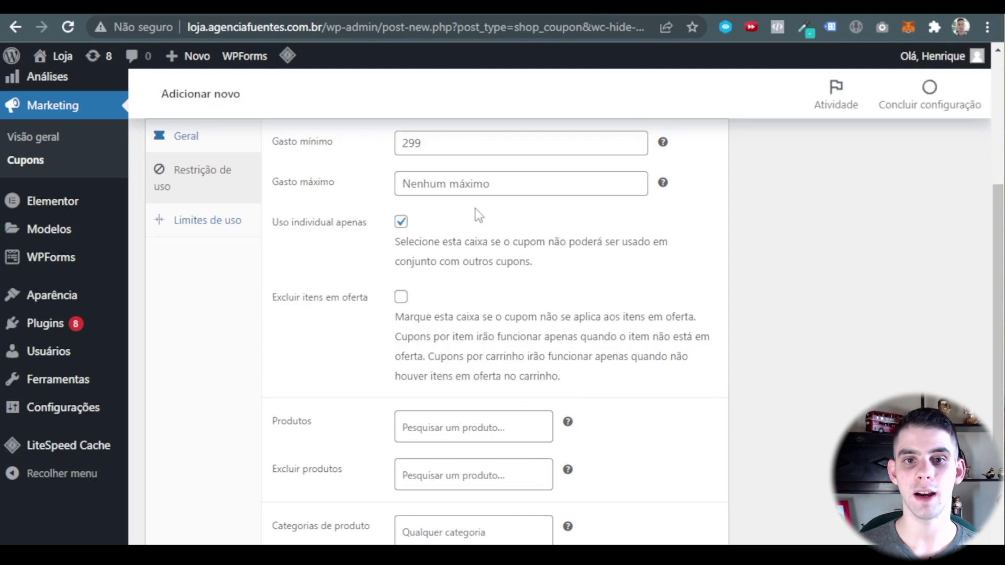
scroll(485, 207, "down", 2)
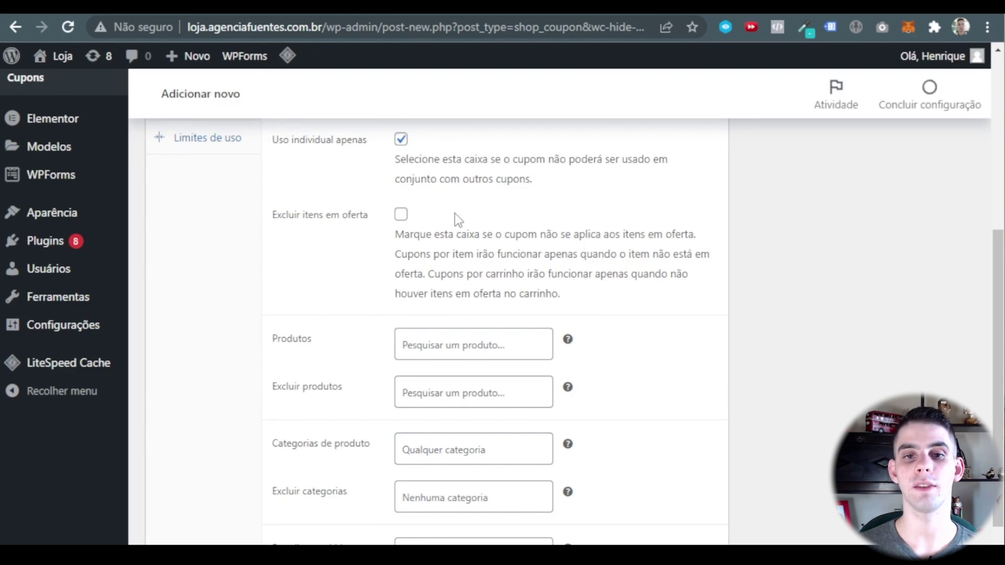
left_click(402, 215)
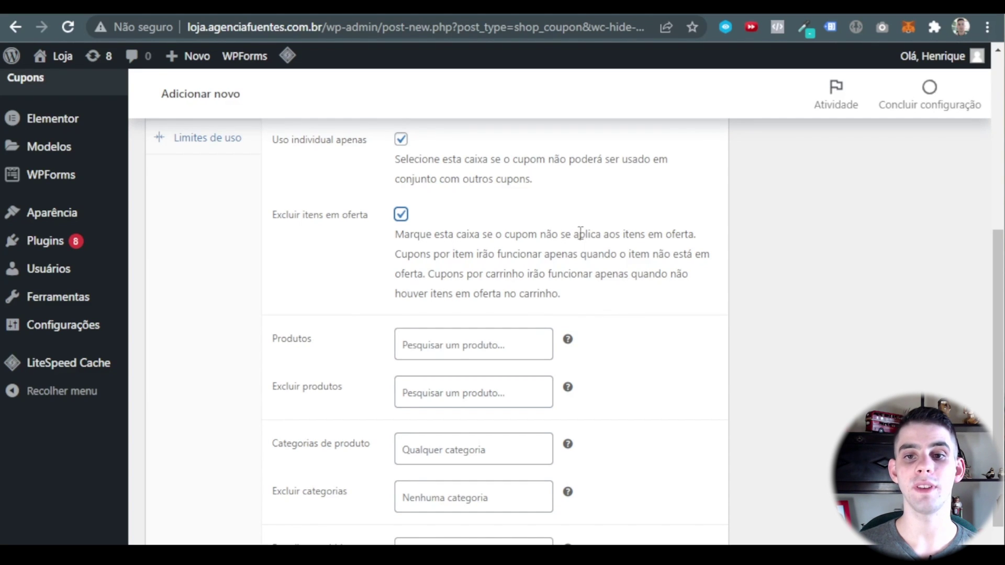
scroll(636, 208, "up", 3)
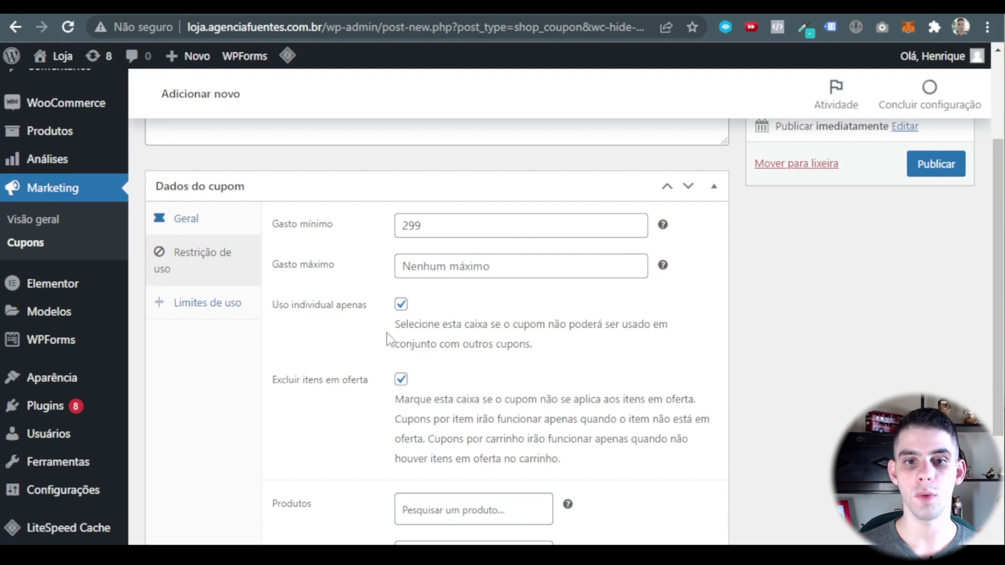
scroll(500, 355, "down", 3)
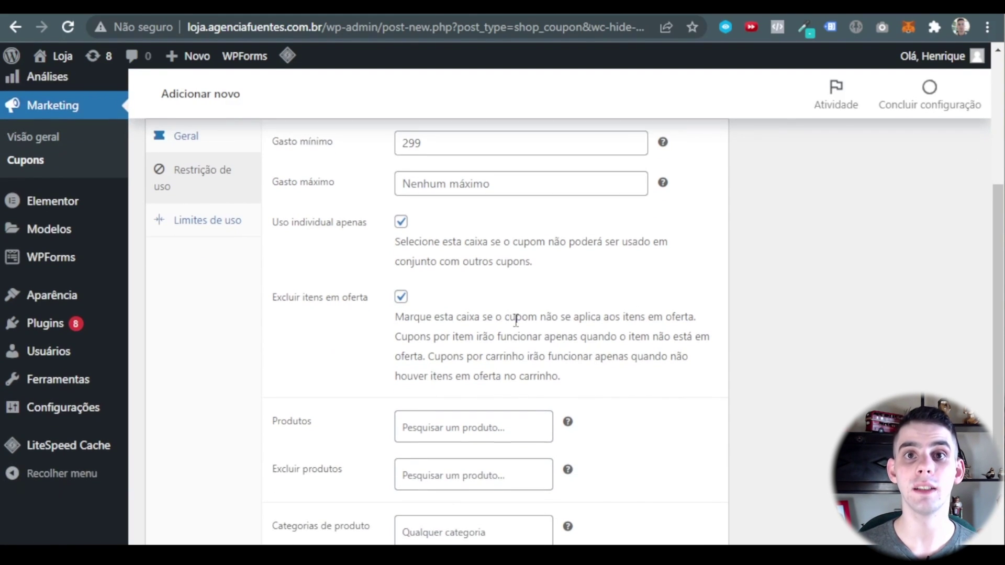
scroll(407, 190, "down", 3)
scroll(642, 287, "down", 2)
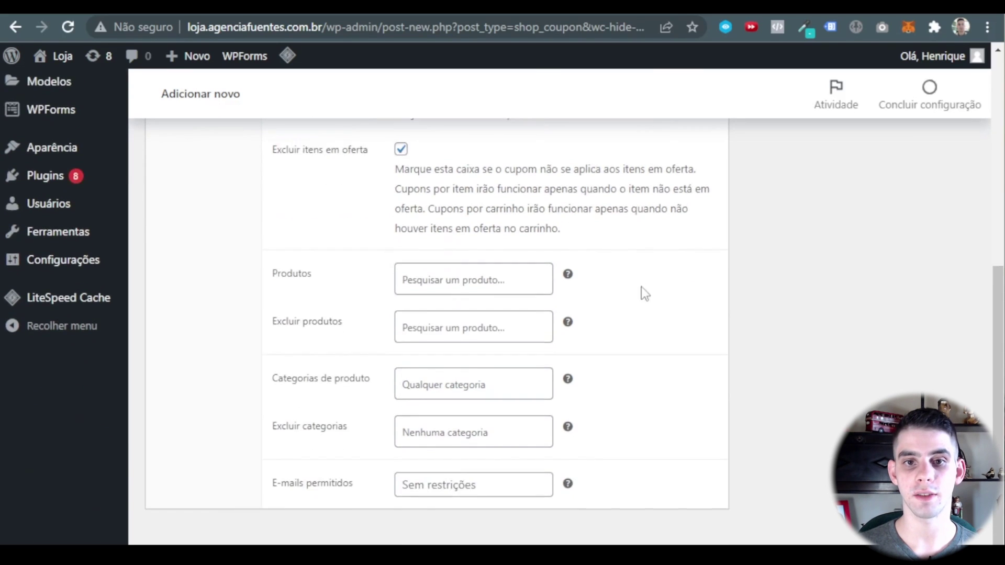
scroll(646, 319, "up", 5)
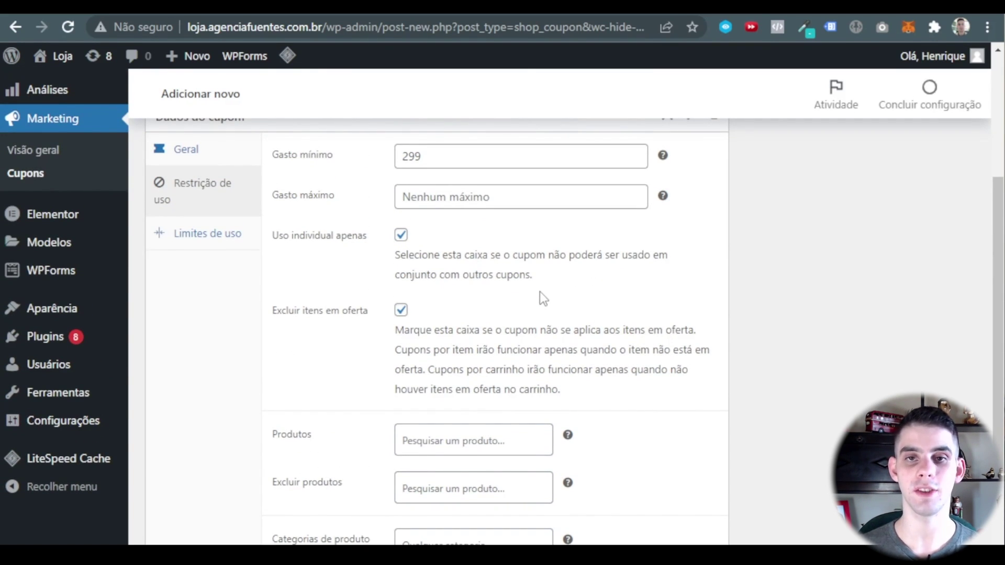
scroll(539, 291, "down", 5)
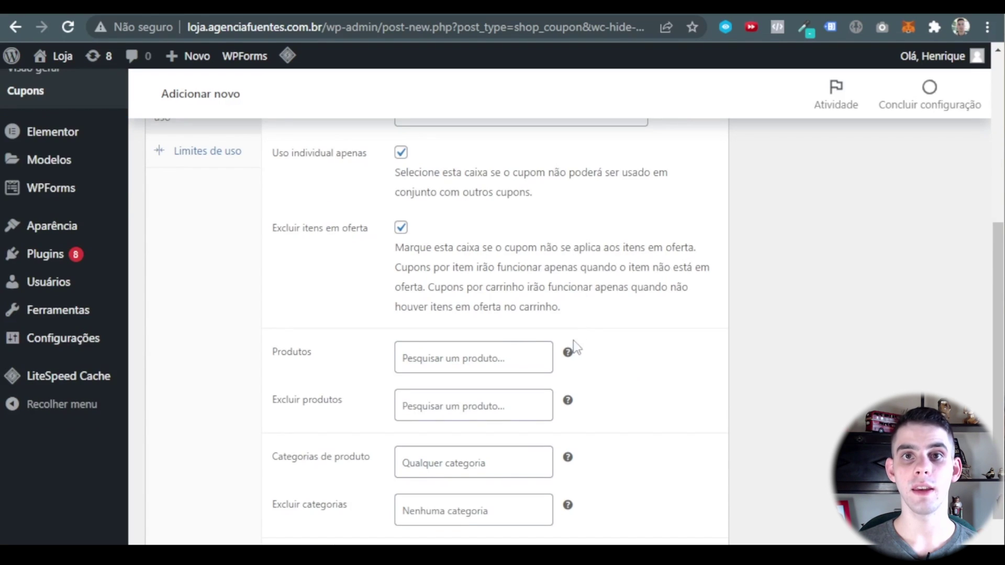
left_click(463, 269)
left_click(612, 279)
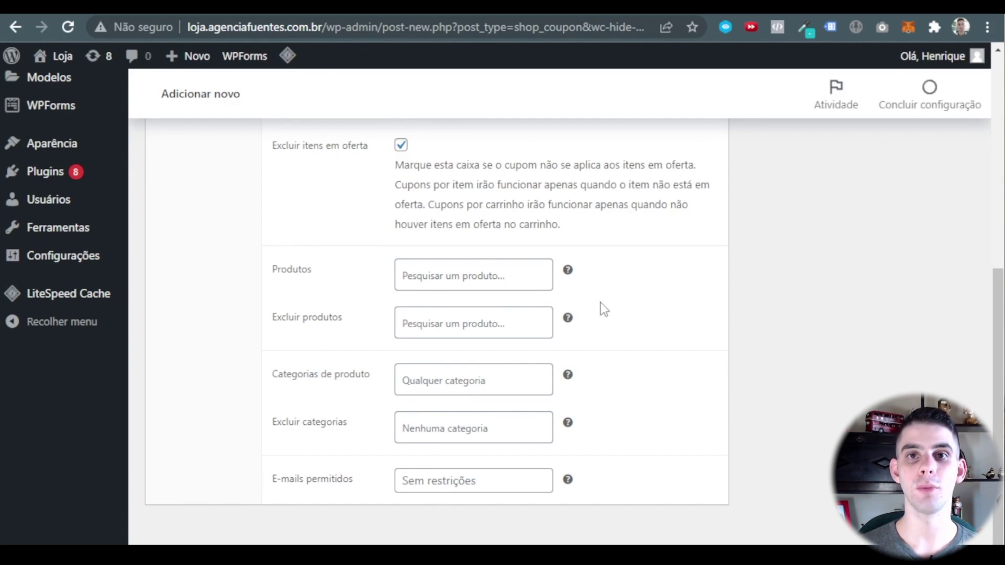
left_click(528, 320)
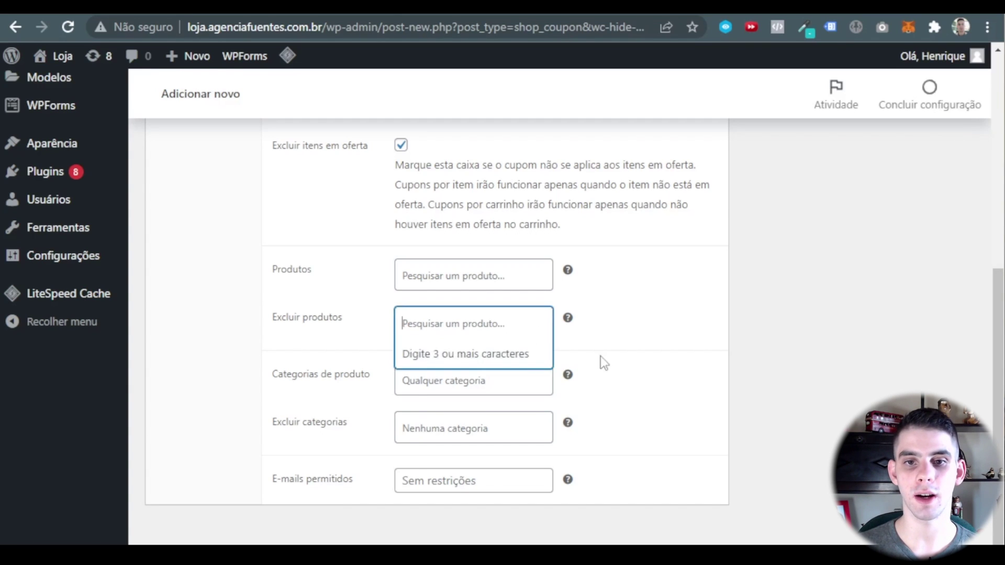
left_click(600, 356)
left_click(454, 314)
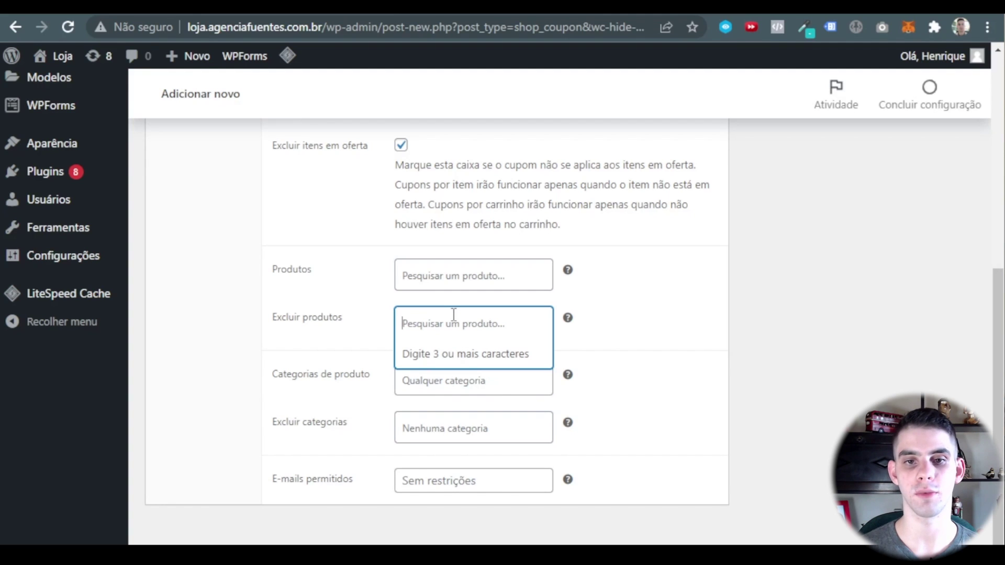
scroll(276, 346, "up", 2)
scroll(463, 365, "down", 2)
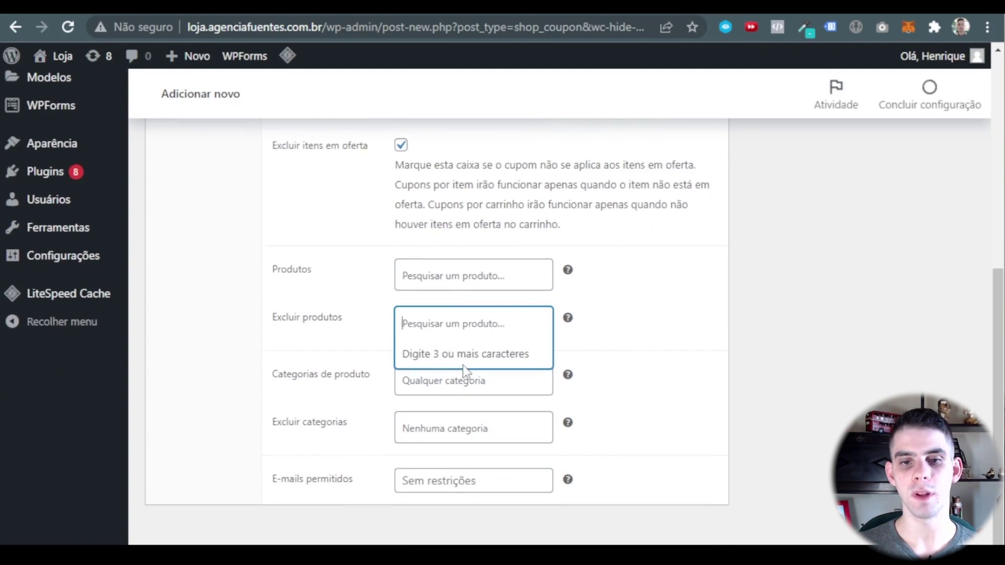
left_click(635, 339)
left_click(451, 324)
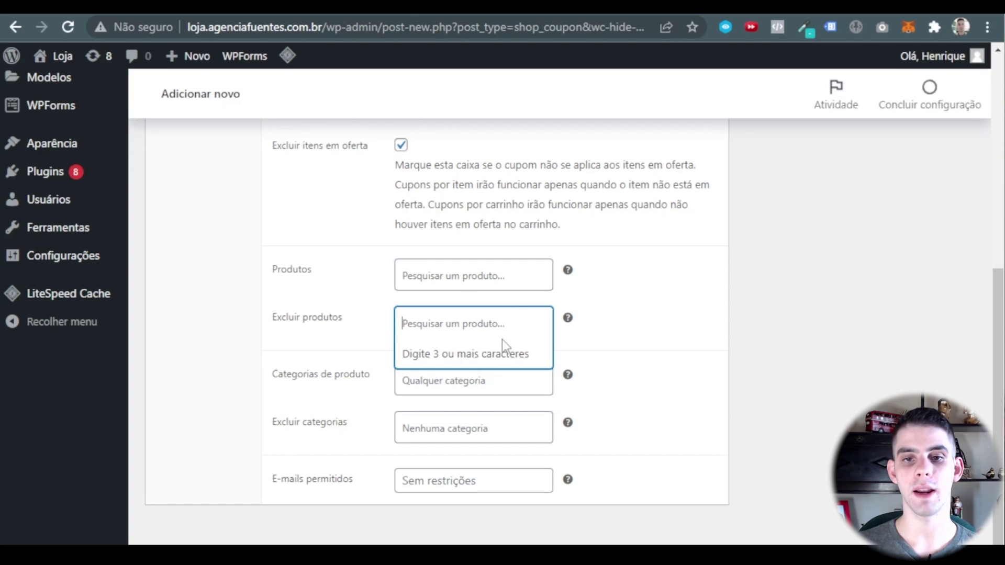
left_click(655, 319)
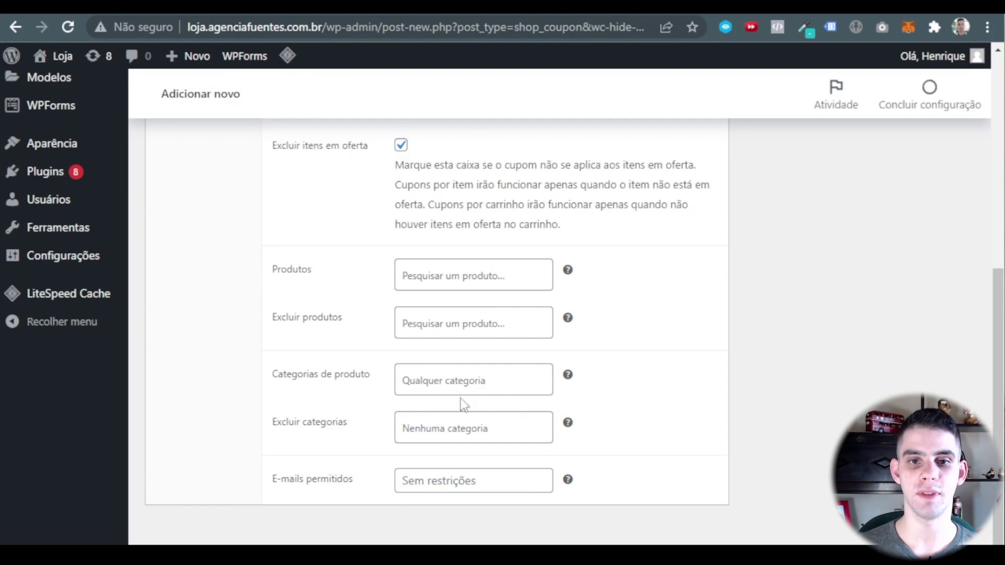
left_click(438, 377)
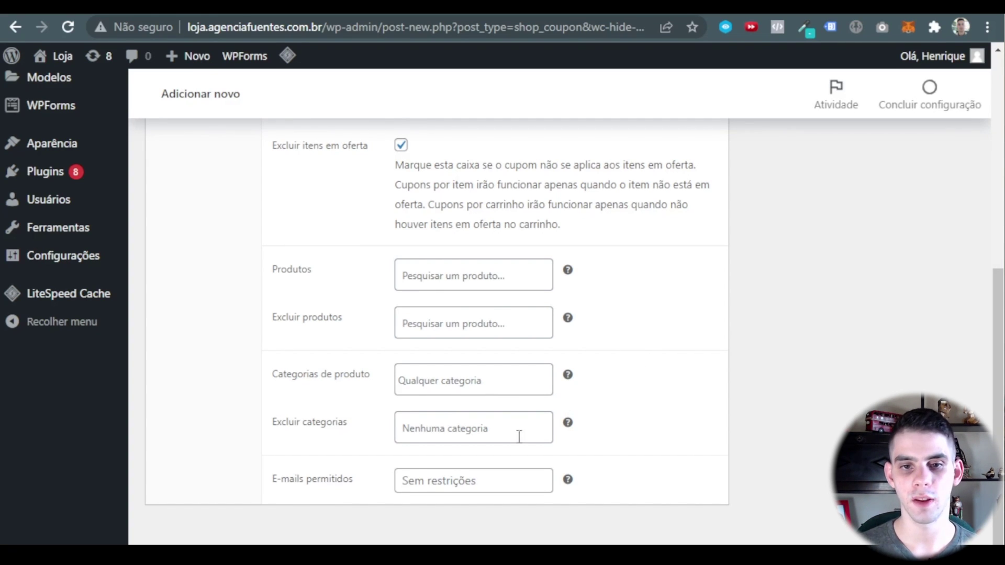
Try excluding the Ceramic pots category, then remove it so no categories are excluded.
left_click(469, 424)
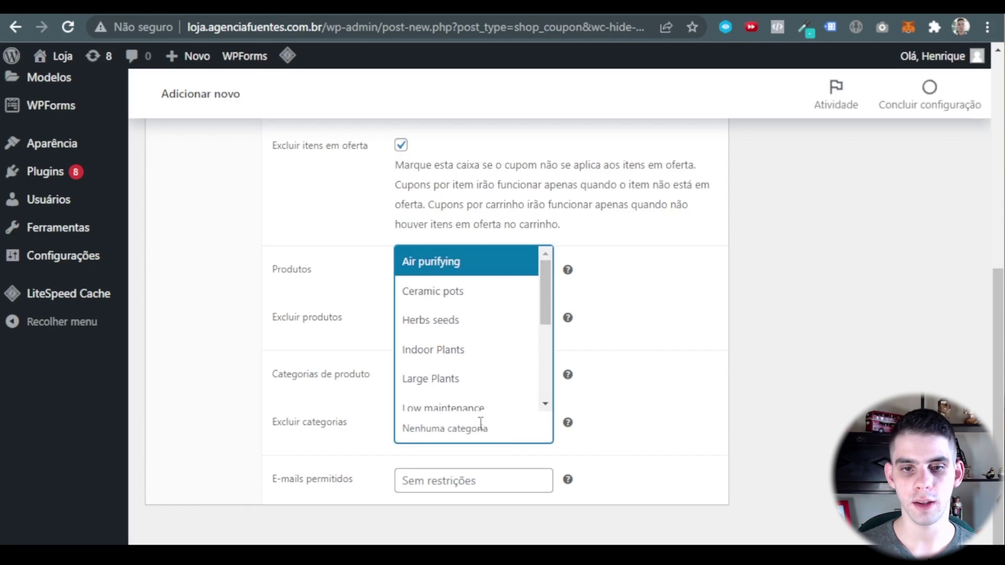
left_click(454, 294)
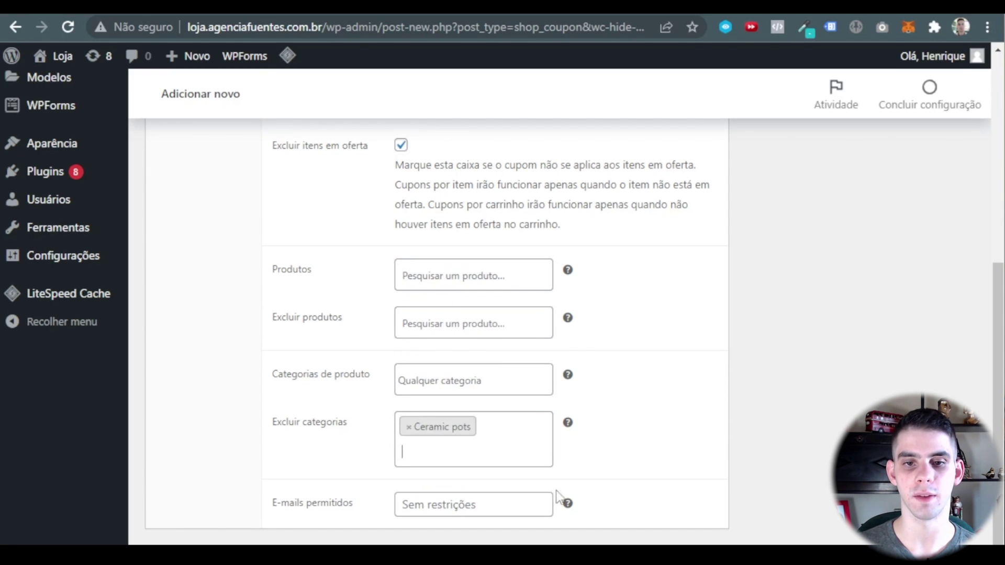
left_click(409, 427)
left_click(633, 447)
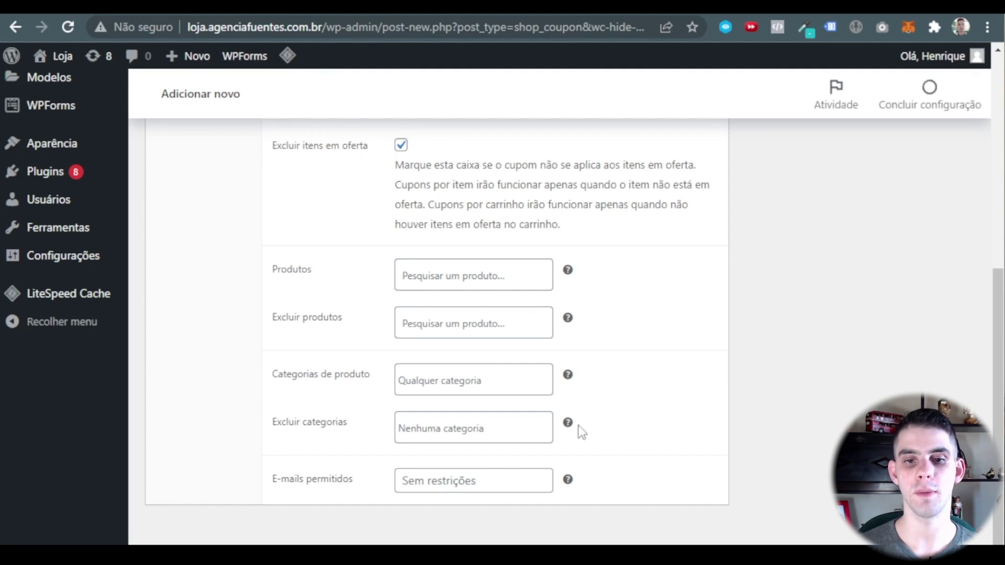
Leave the allowed e-mails restriction empty and review the usage restriction settings.
left_click(478, 479)
left_click(602, 491)
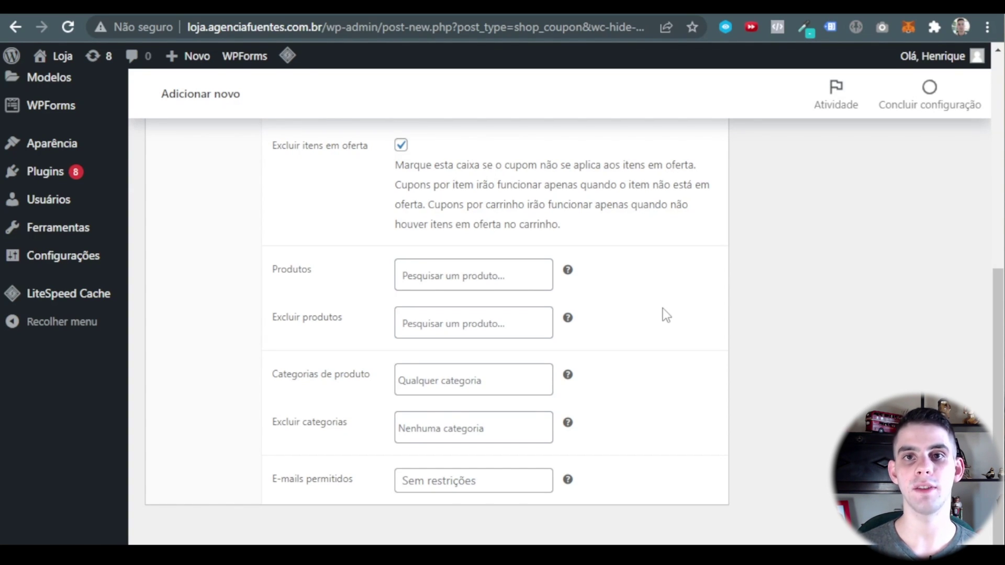
scroll(655, 306, "up", 7)
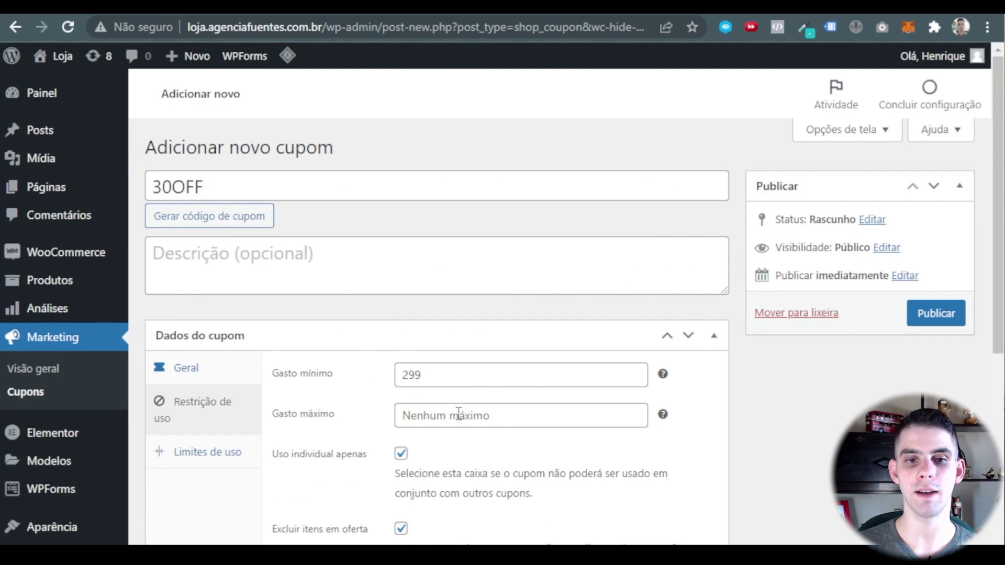
scroll(474, 416, "down", 2)
scroll(514, 317, "down", 7)
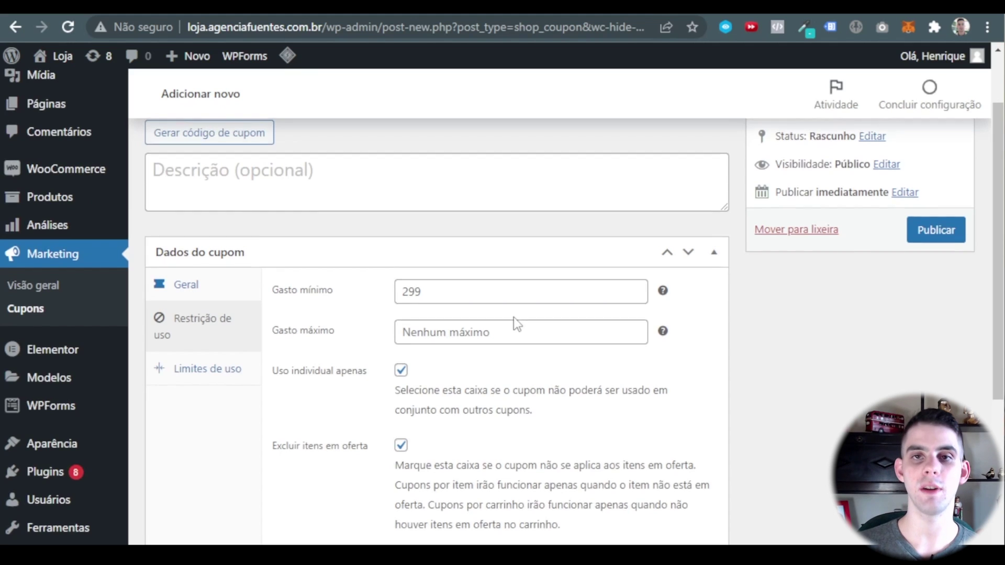
scroll(461, 450, "up", 9)
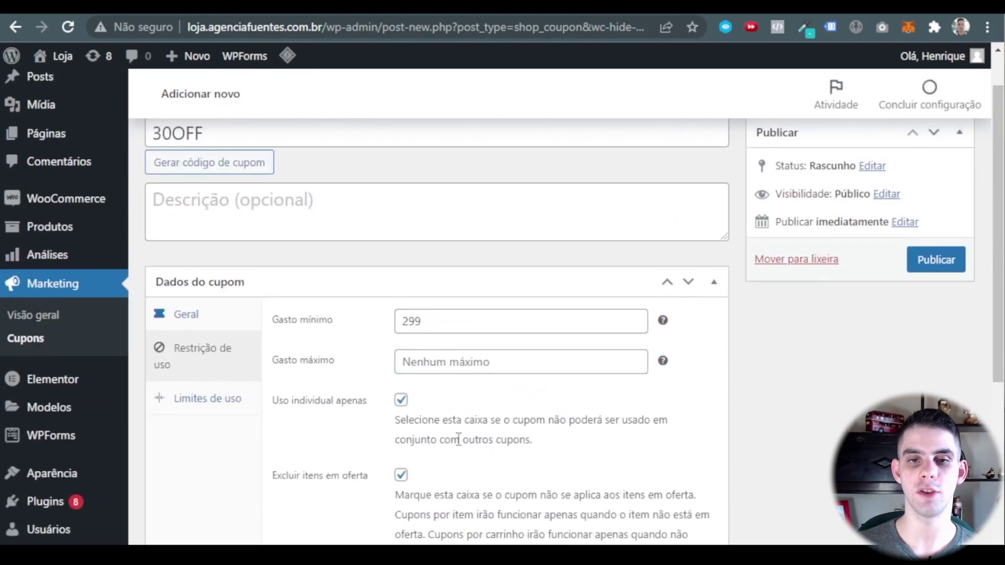
scroll(478, 413, "down", 9)
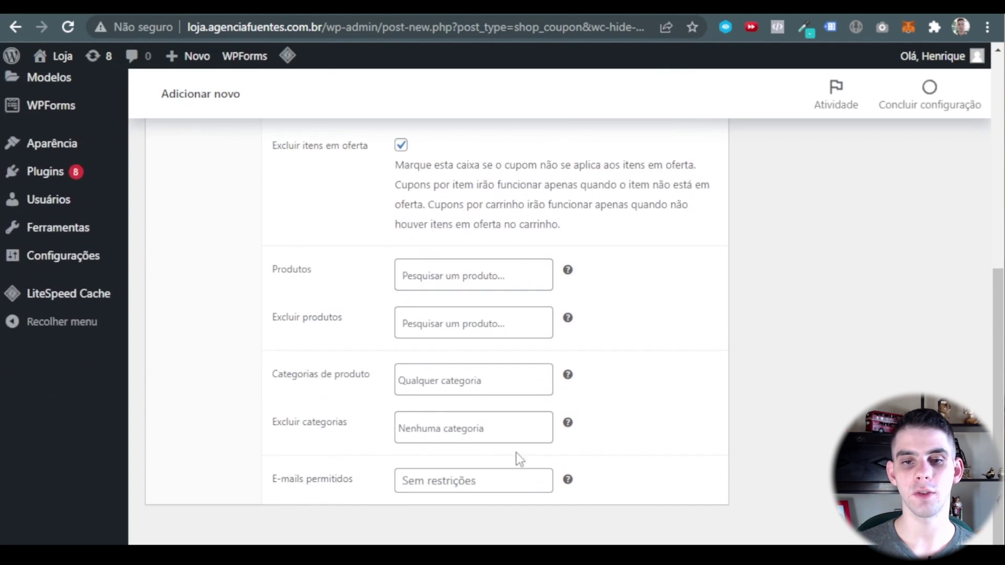
scroll(493, 413, "up", 6)
scroll(493, 413, "up", 2)
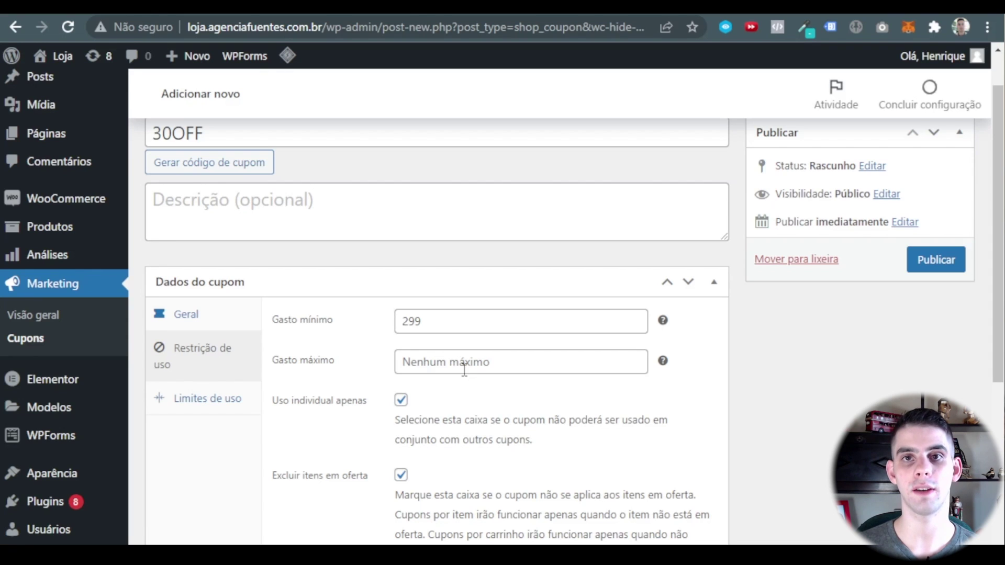
scroll(464, 369, "down", 8)
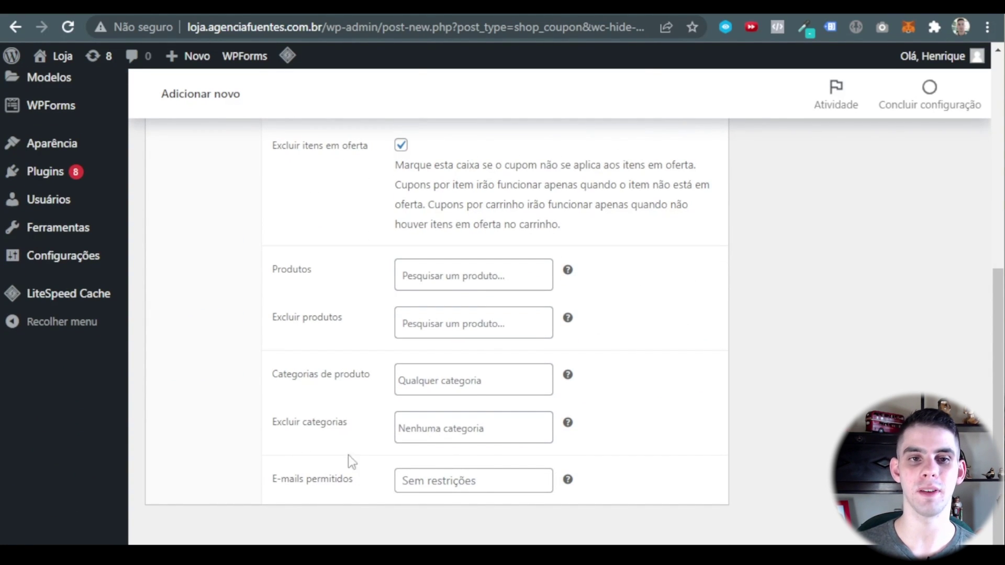
scroll(329, 426, "up", 5)
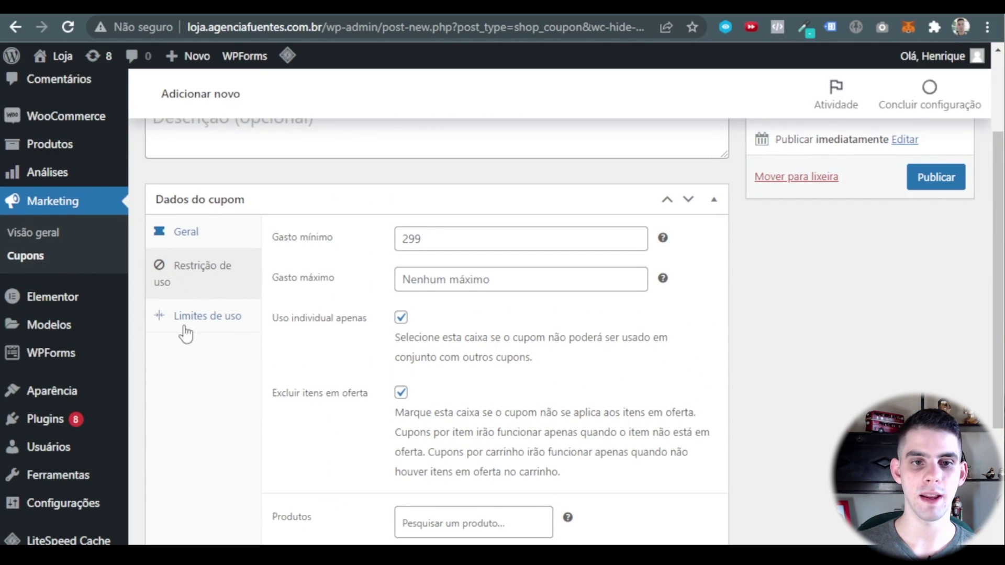
On the usage limits, try a per-coupon limit of 30, then clear it to leave it unlimited.
left_click(197, 328)
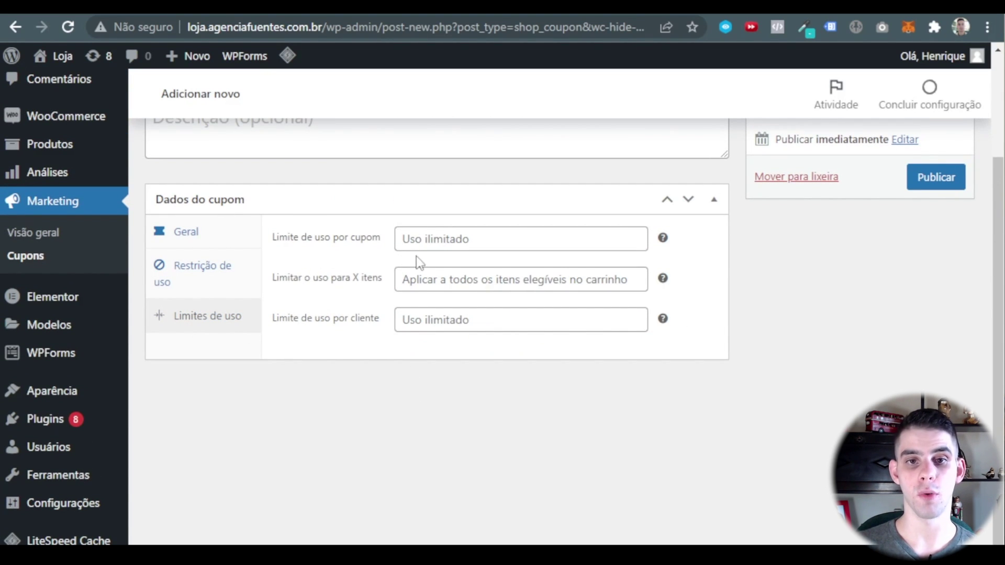
left_click(442, 243)
type("30")
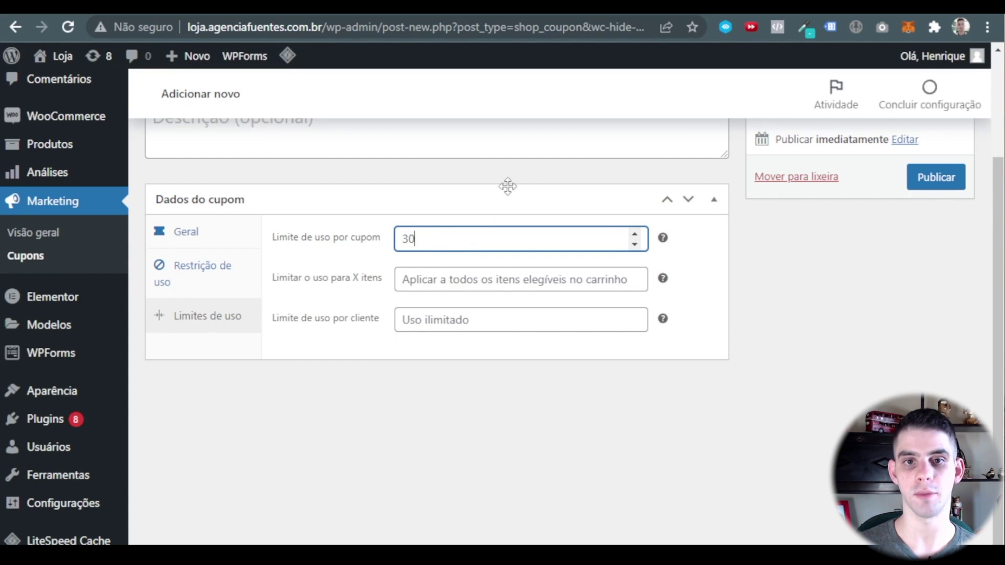
left_click(510, 197)
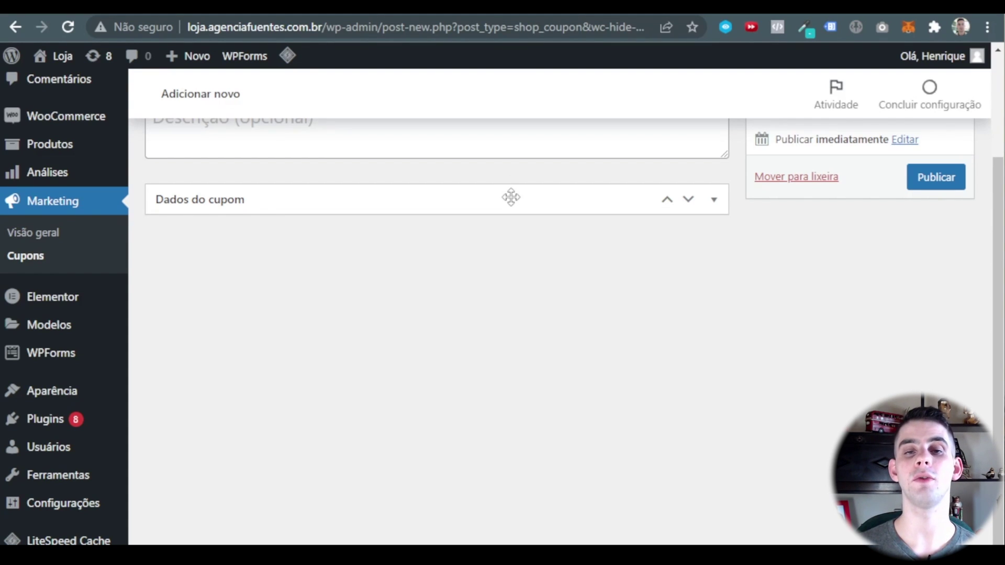
left_click(511, 197)
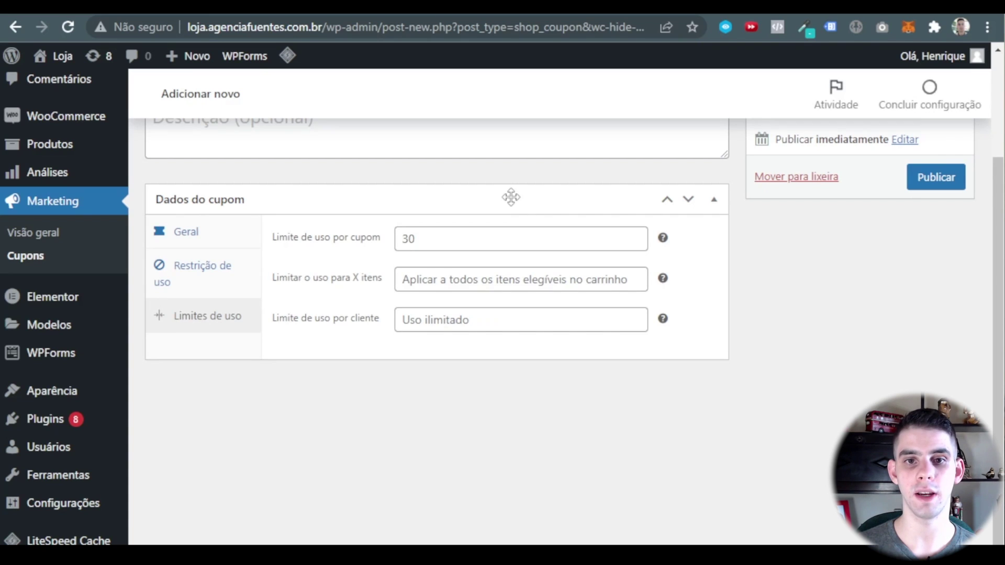
left_click(439, 229)
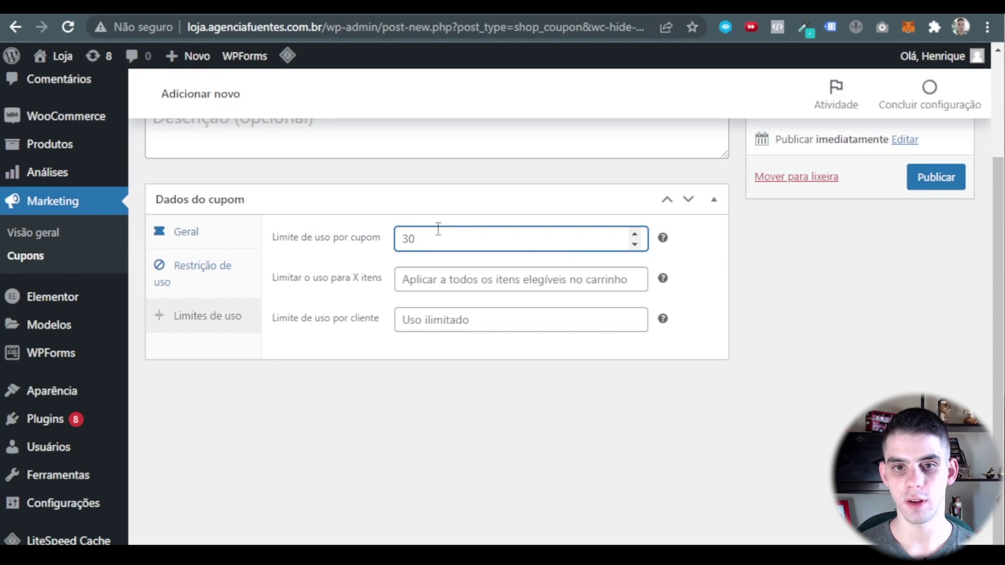
key("BackSpace")
key("BackSpace")
left_click(504, 209)
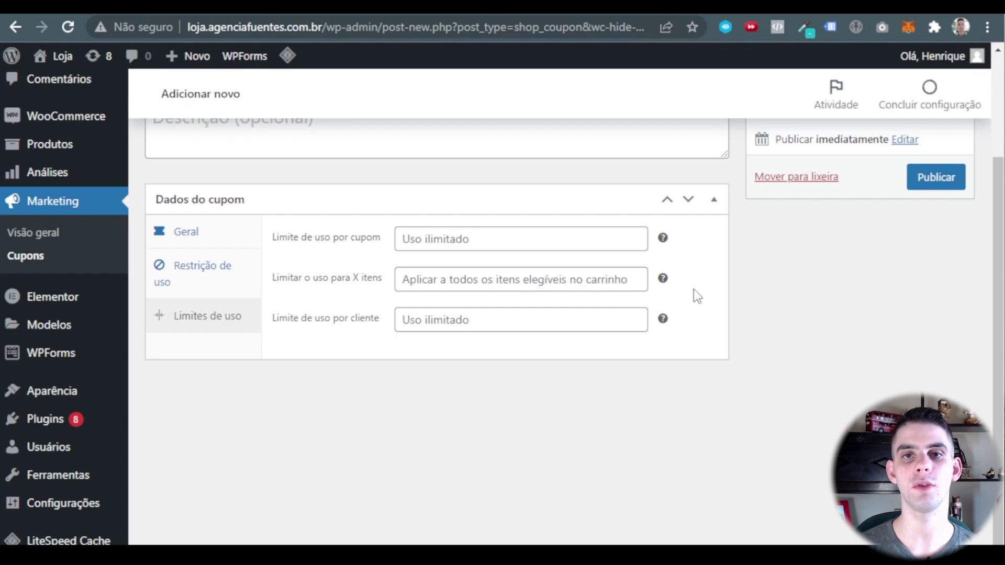
Leave the item limit empty and clear a trial per-customer limit of 1, keeping it unlimited.
left_click(457, 287)
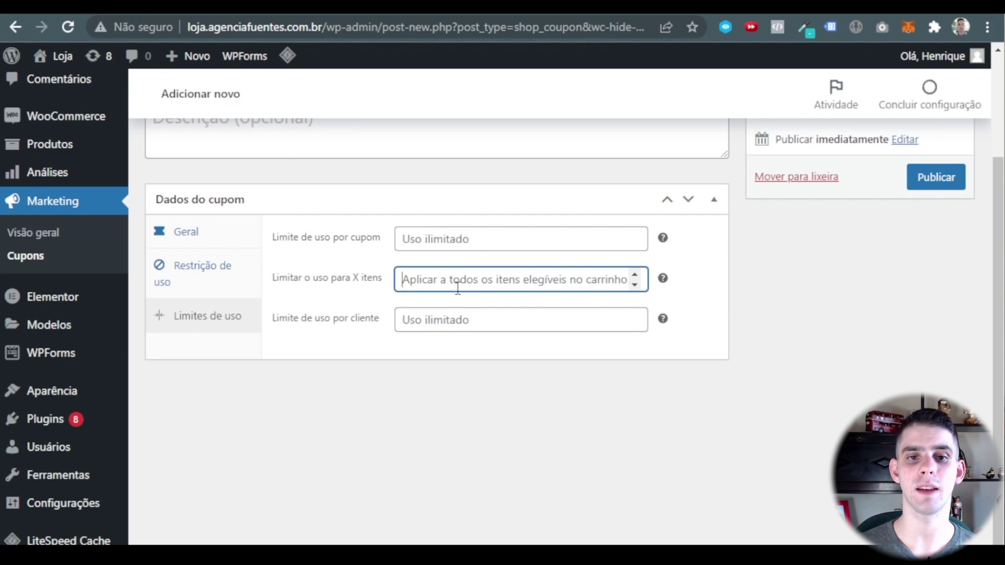
left_click(372, 350)
scroll(367, 345, "down", 1)
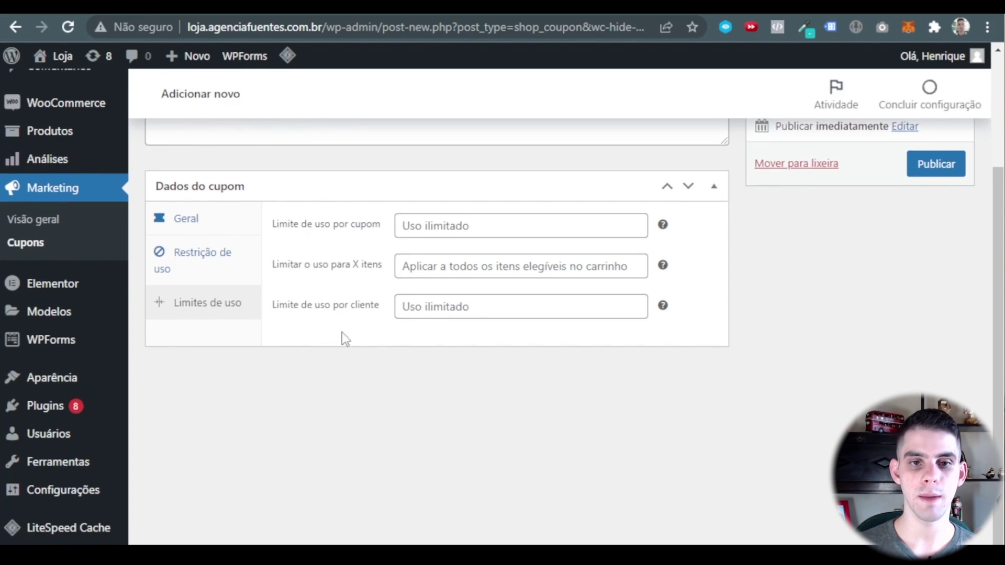
left_click(489, 311)
left_click(526, 348)
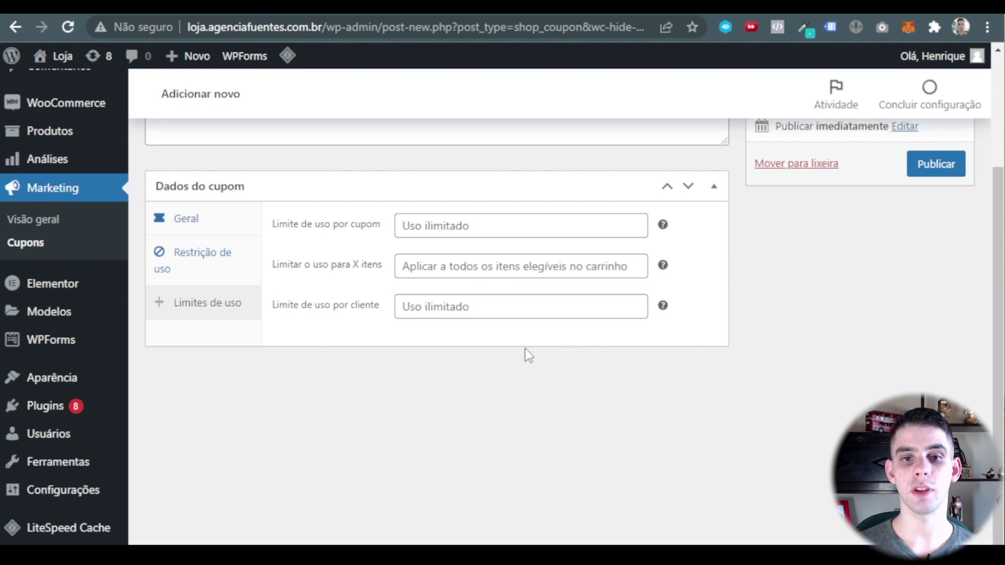
left_click(494, 298)
type("1")
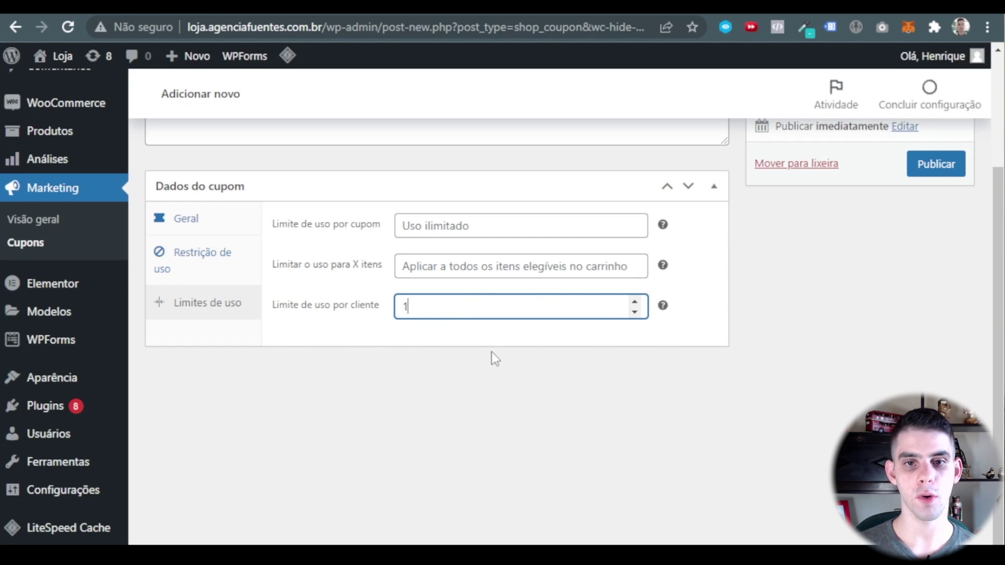
left_click(486, 352)
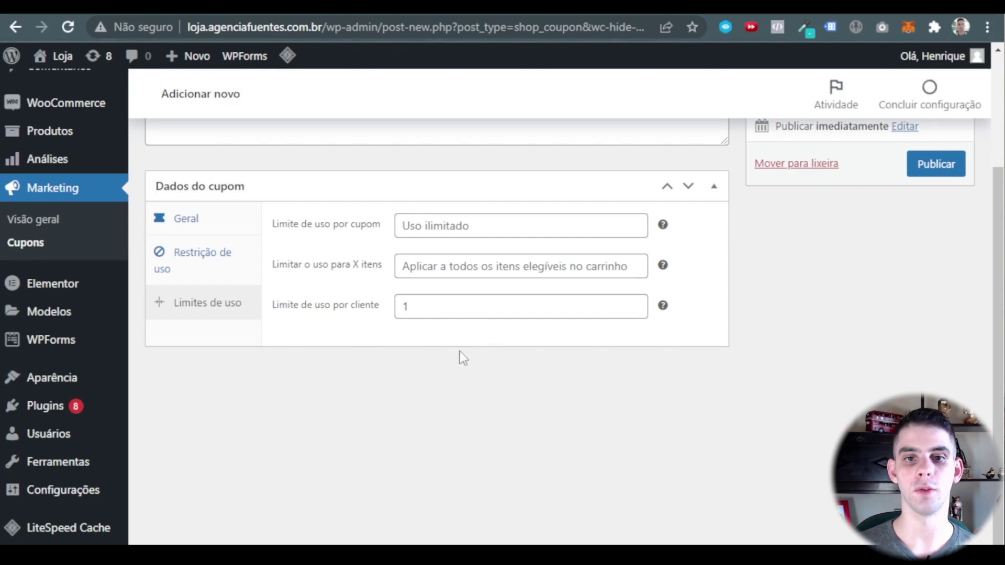
left_click(427, 308)
key("BackSpace")
left_click(543, 422)
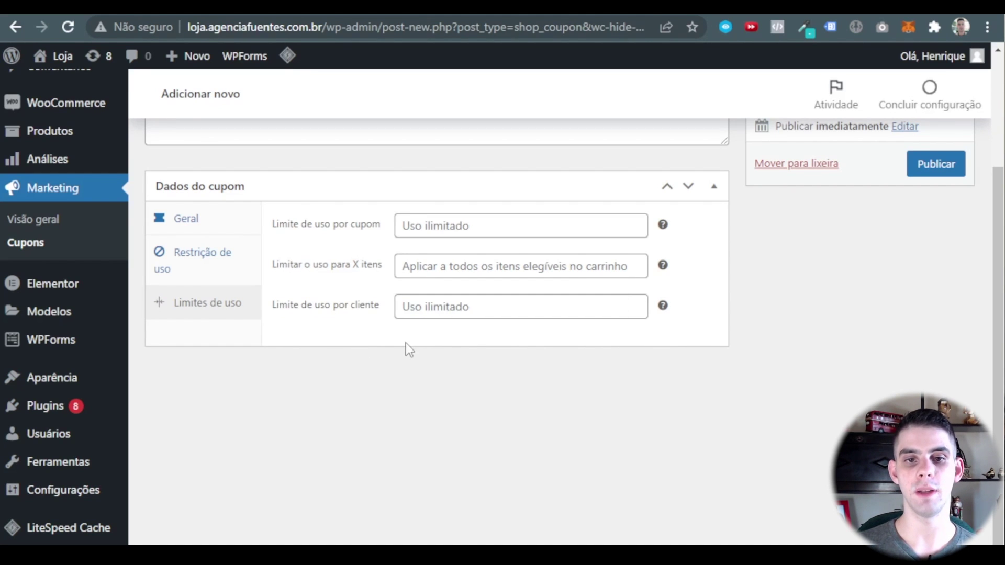
scroll(441, 317, "up", 2)
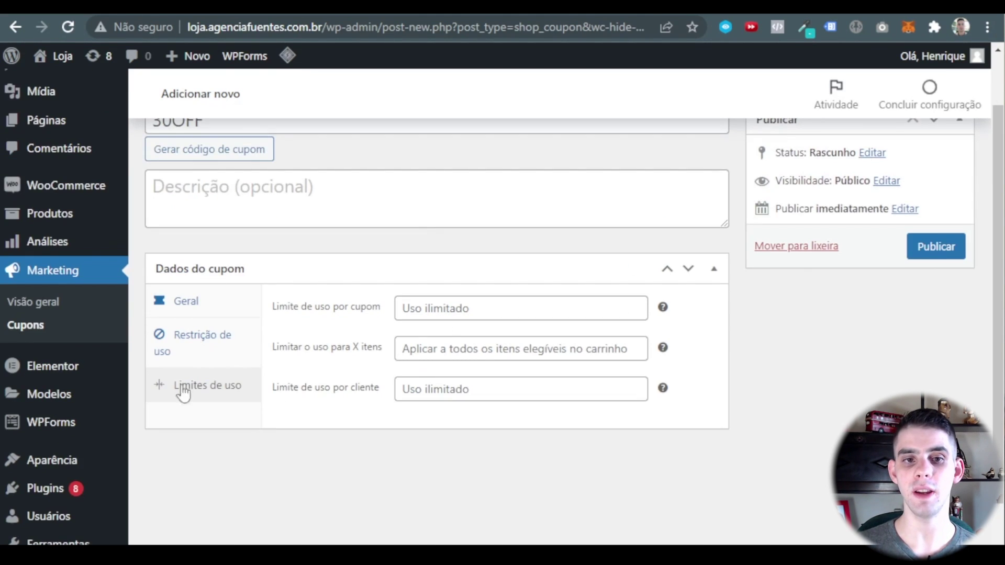
Publish the 30OFF coupon and check its unlimited usage in the coupons list.
left_click(937, 247)
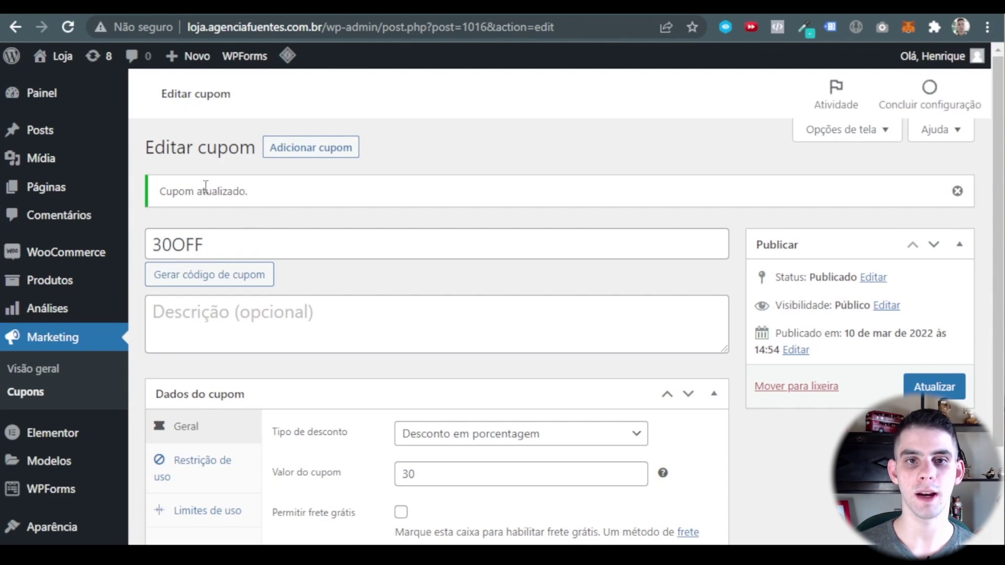
left_click(24, 396)
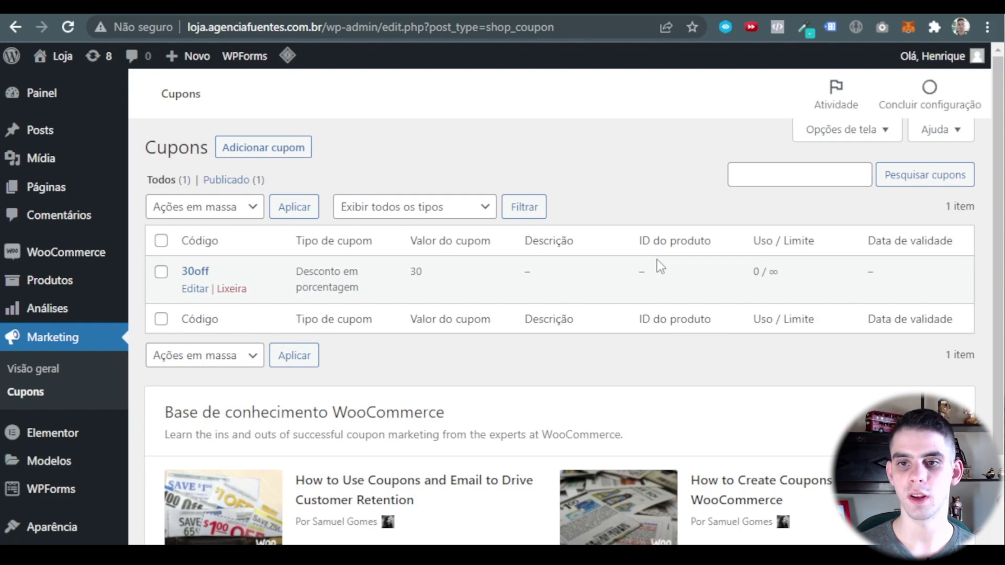
left_click_drag(762, 271, 792, 281)
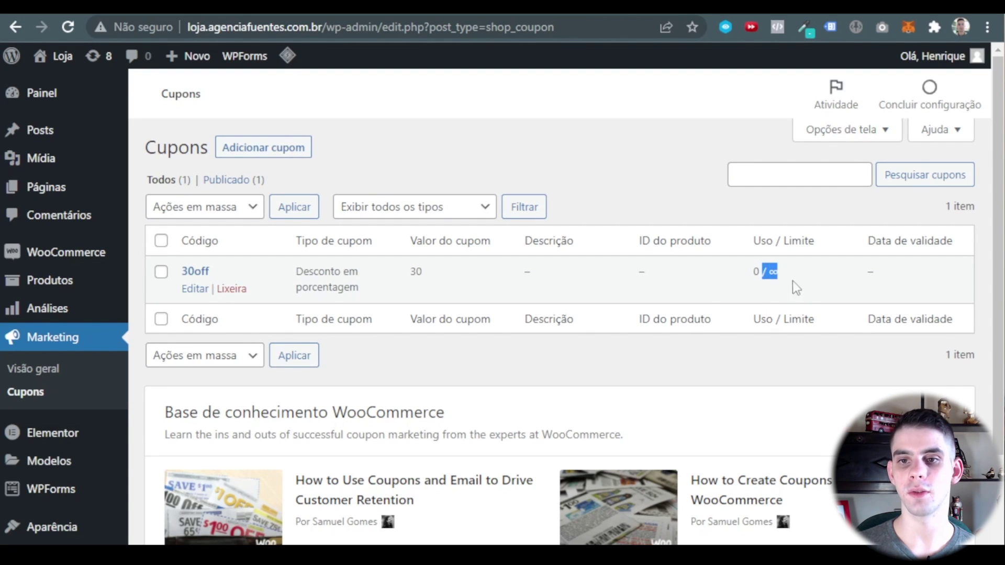
left_click(793, 281)
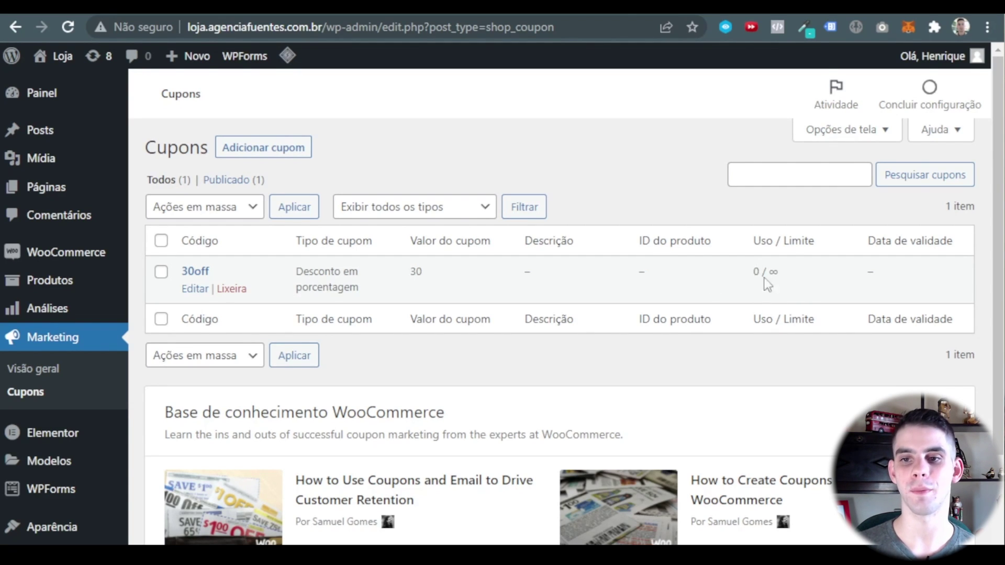
Add a new coupon coded 40OFF with a fixed cart discount amount of 40.
left_click(259, 149)
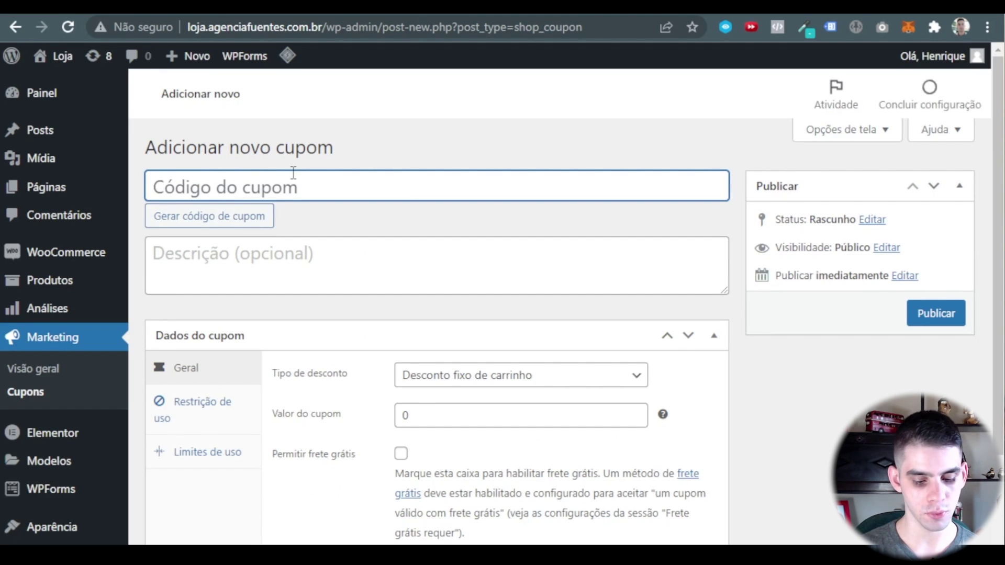
type("40")
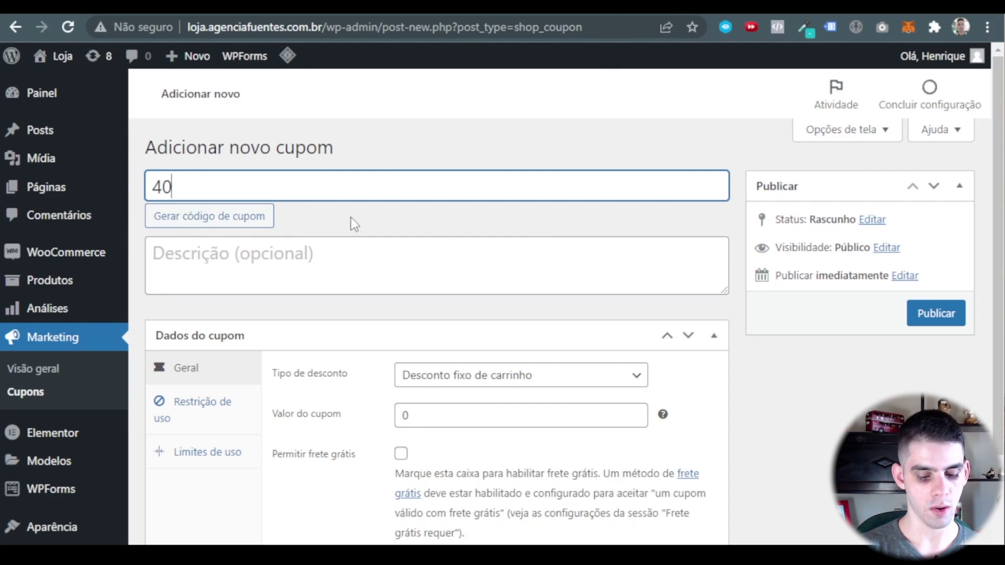
type("OFF")
scroll(459, 304, "down", 2)
left_click(459, 304)
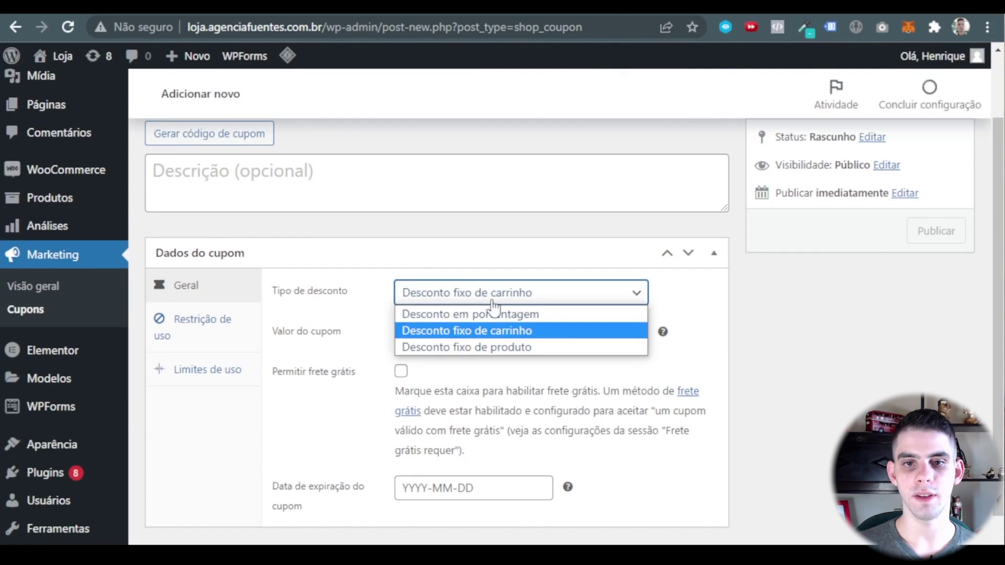
left_click(550, 331)
scroll(367, 272, "down", 1)
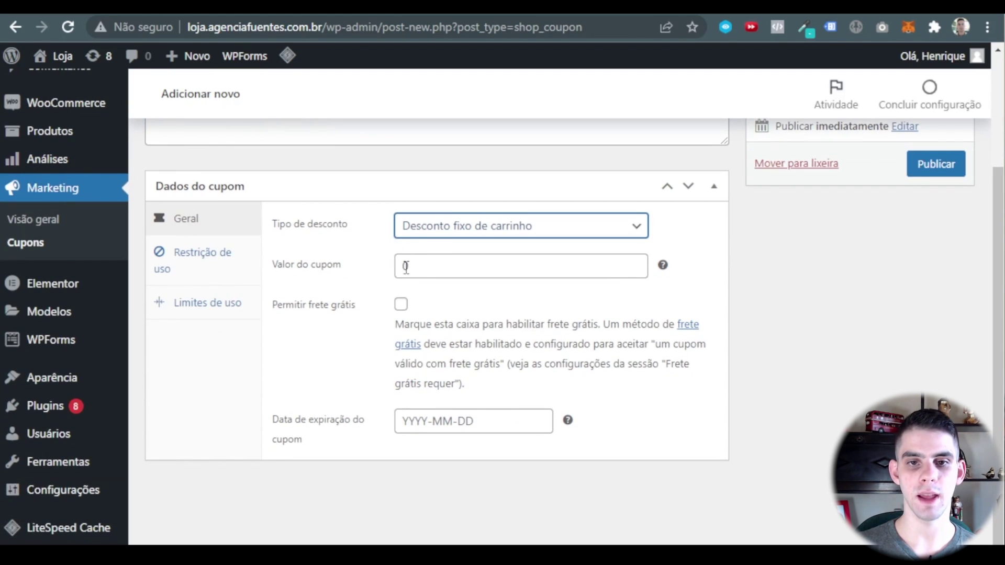
left_click(404, 266)
type("4")
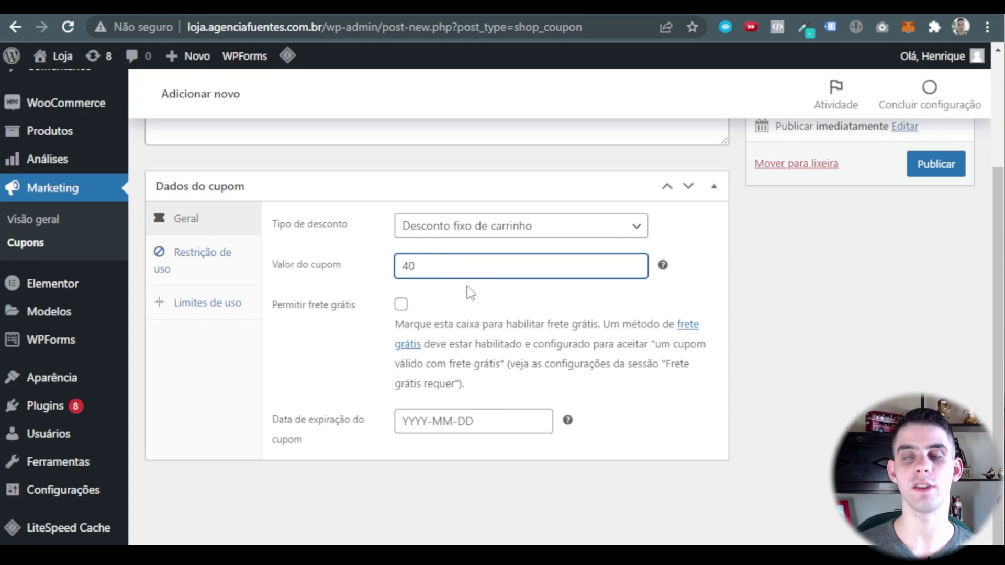
left_click(467, 287)
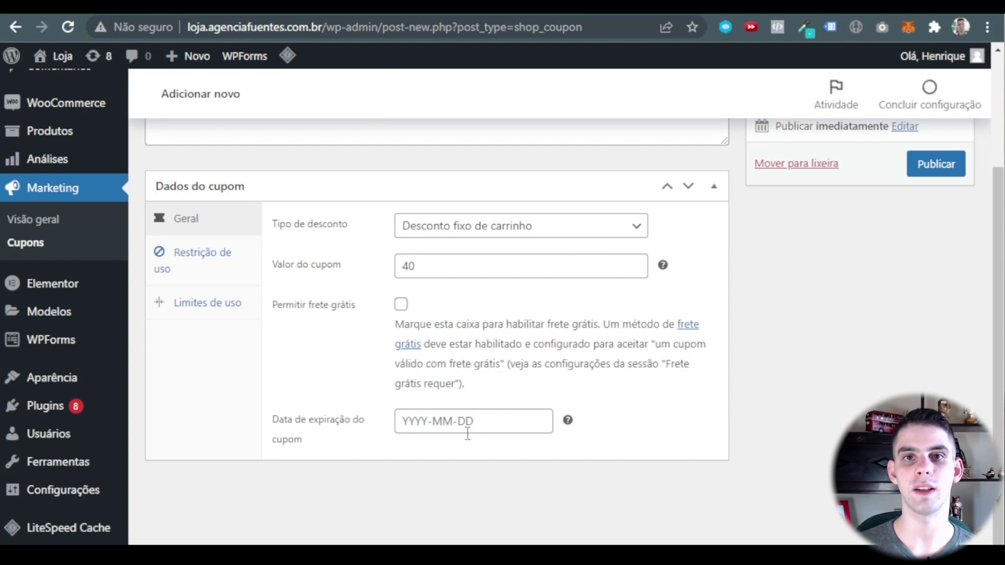
On the Restrição de uso tab, set the minimum spend to 199.
left_click(202, 264)
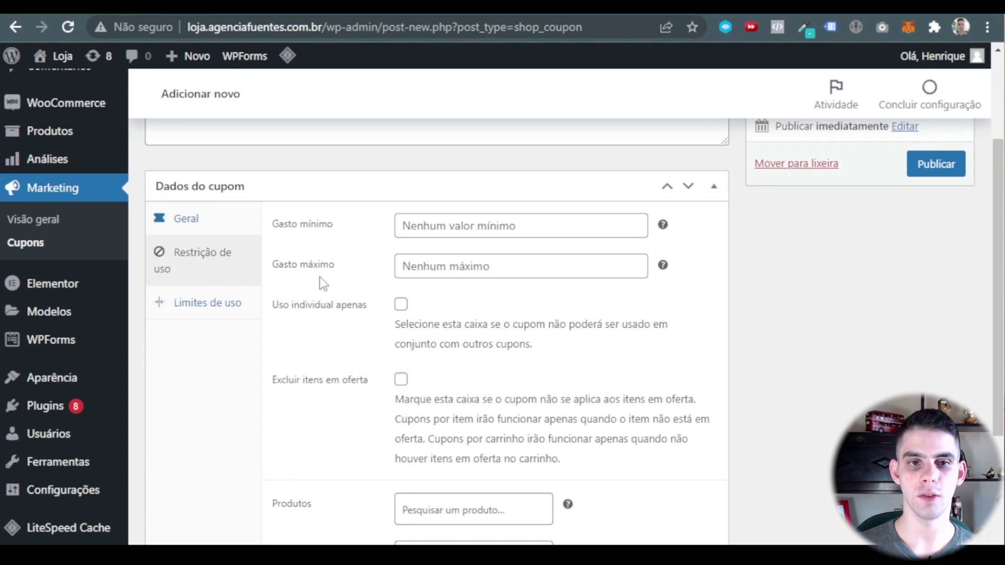
left_click(466, 231)
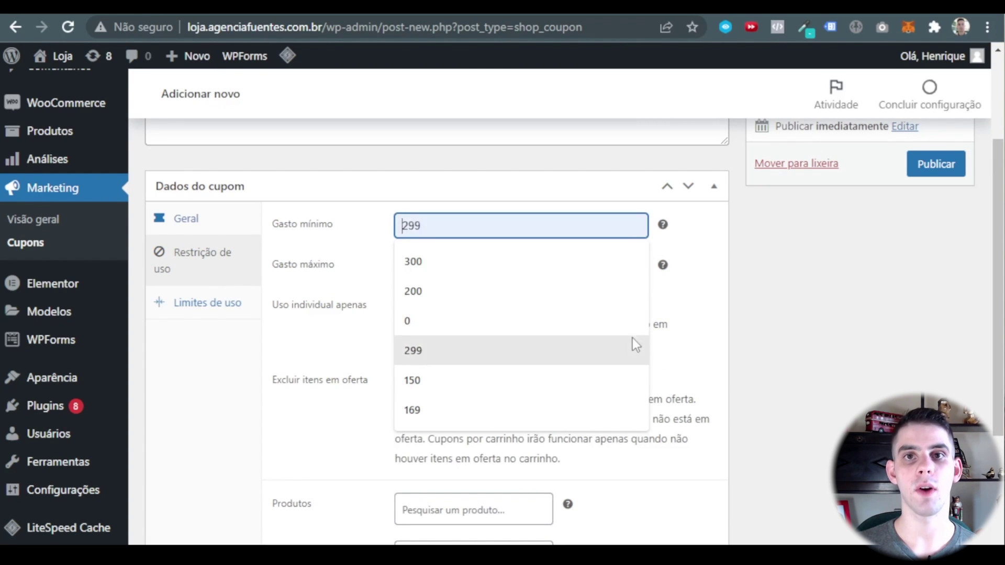
type("19")
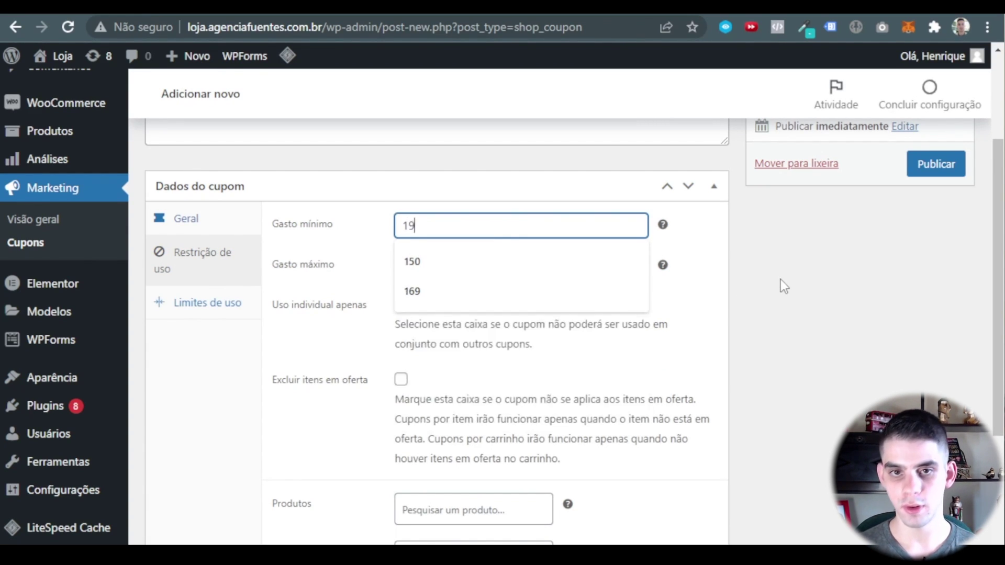
type("9")
left_click(623, 267)
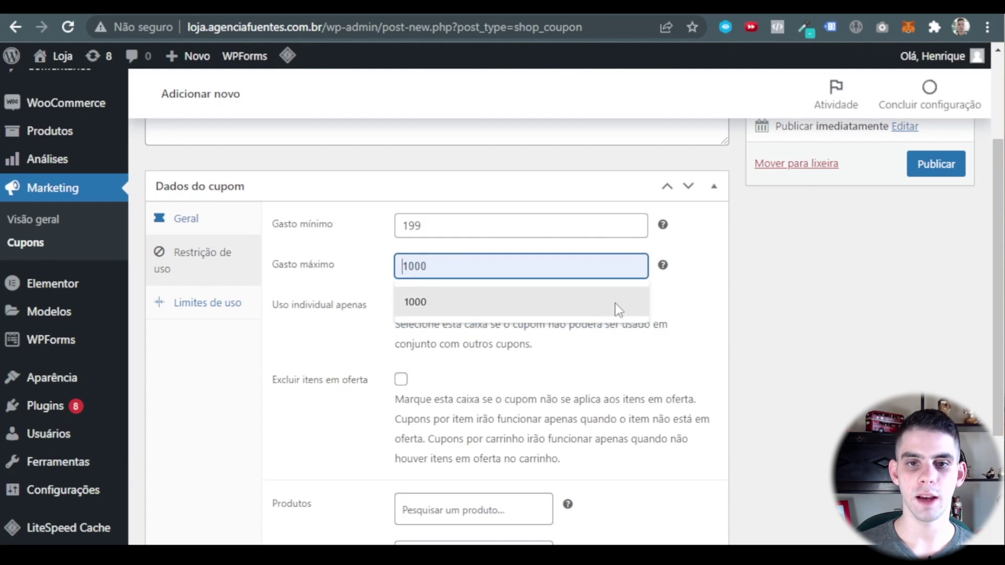
left_click(703, 299)
Tick 'Uso individual apenas' and 'Excluir itens em oferta' for the 40OFF coupon.
scroll(366, 299, "down", 2)
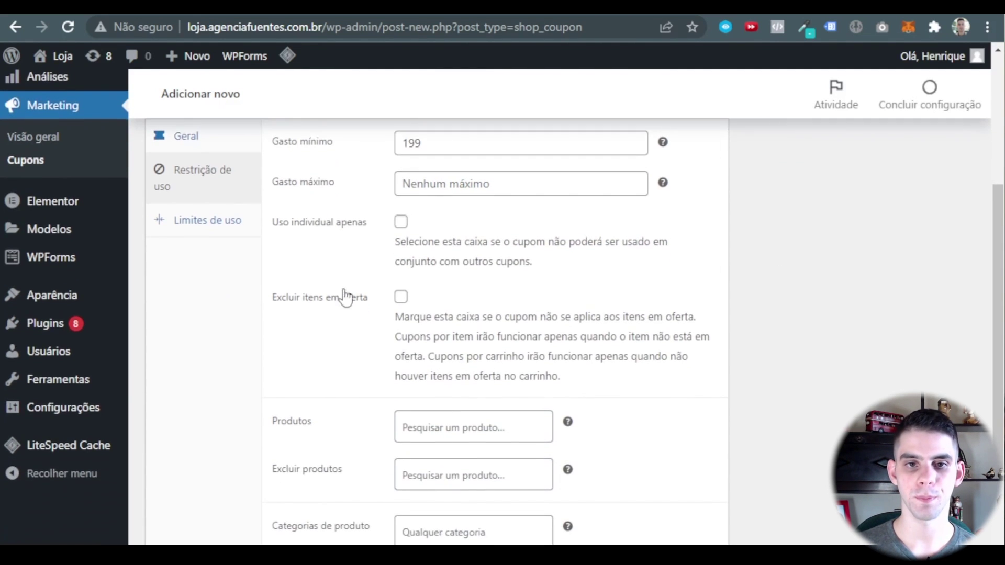
left_click(400, 222)
scroll(366, 230, "down", 2)
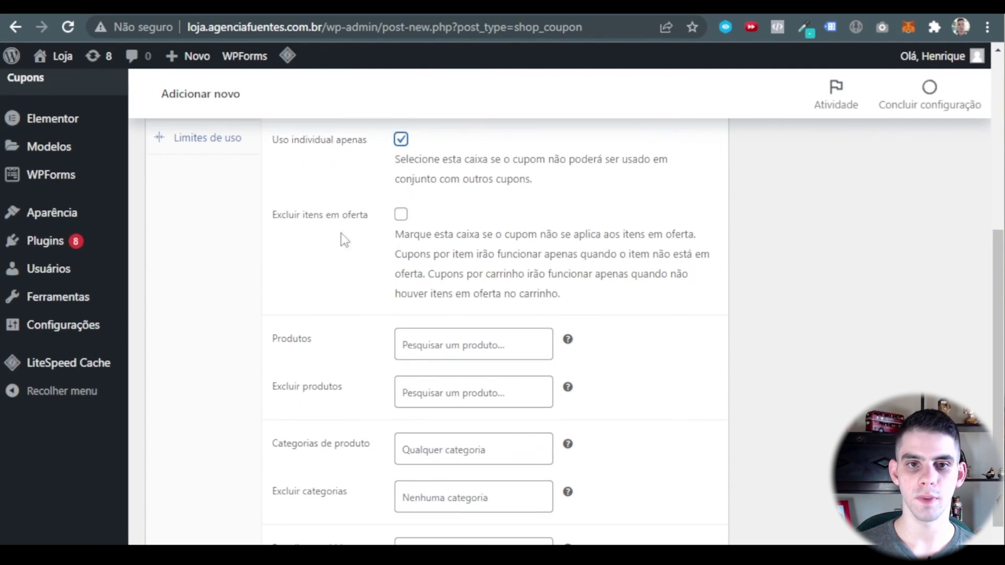
left_click(396, 220)
scroll(419, 251, "down", 2)
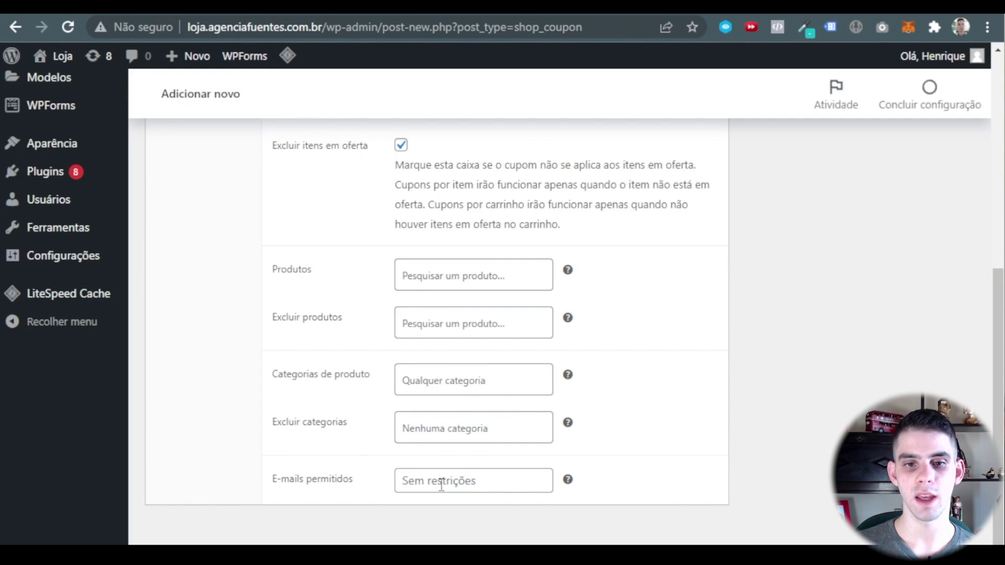
scroll(260, 274, "up", 5)
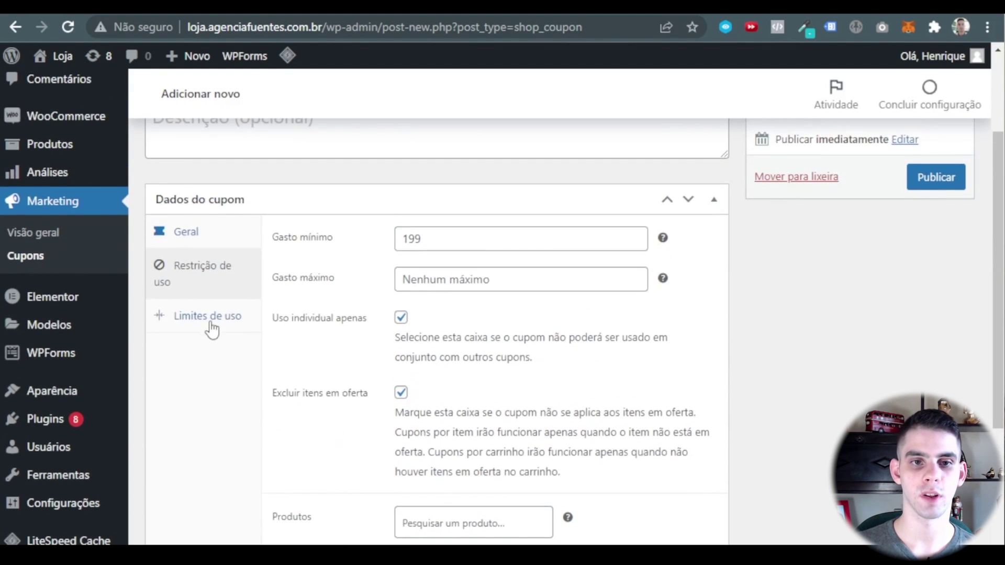
Set usage limits of 30 per coupon and 1 per customer, then publish 40OFF.
left_click(210, 323)
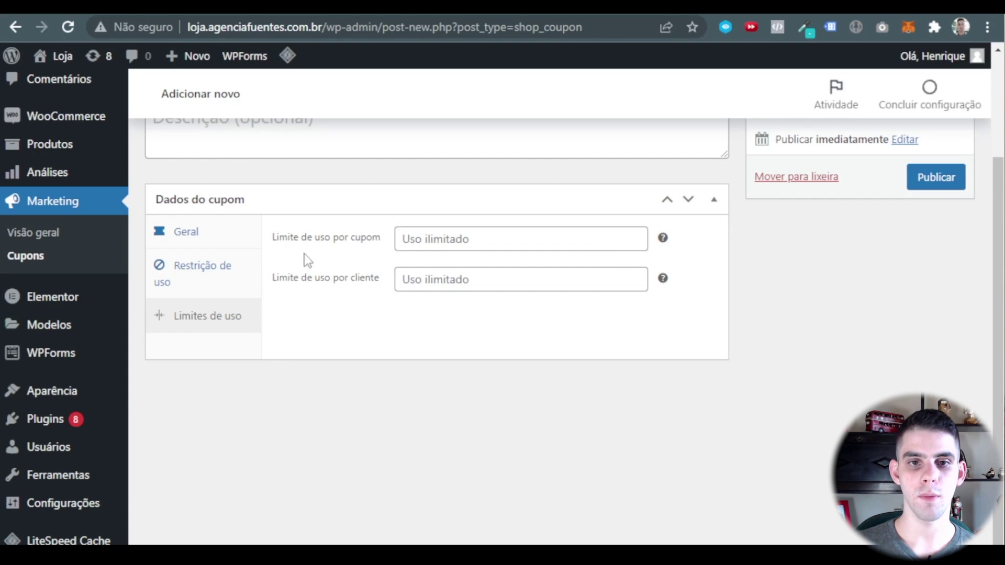
left_click(422, 237)
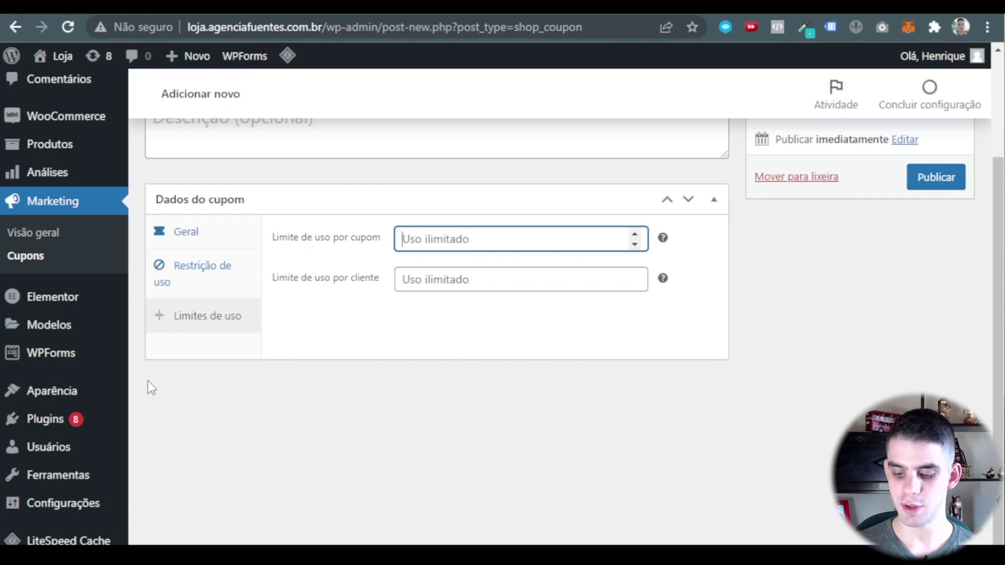
type("30")
left_click(409, 321)
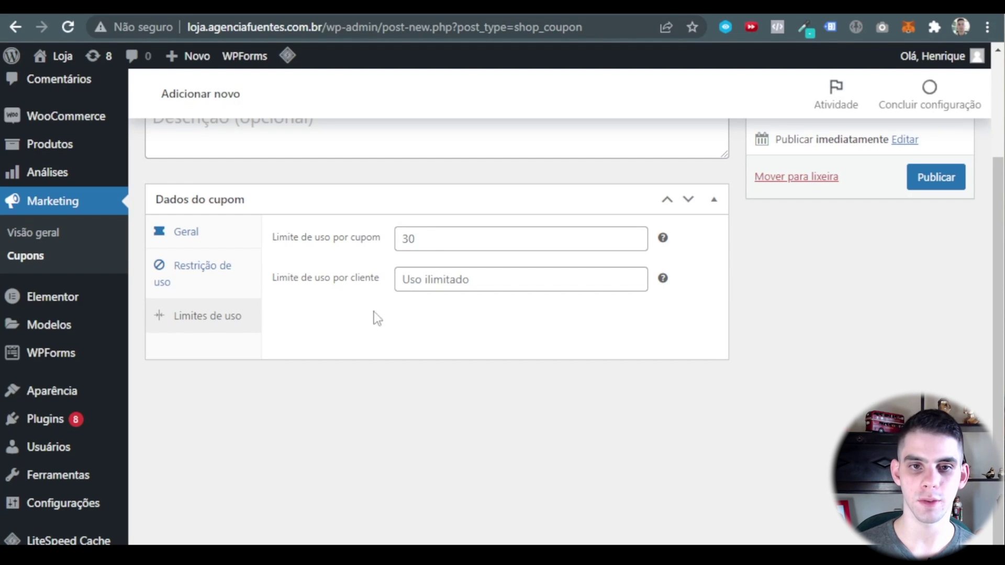
left_click(485, 279)
type("1")
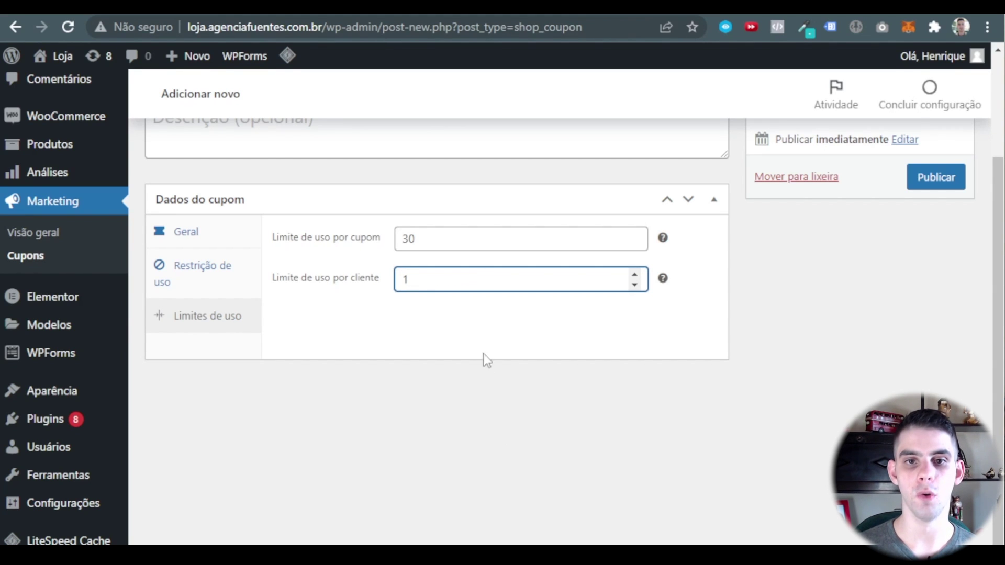
left_click(490, 338)
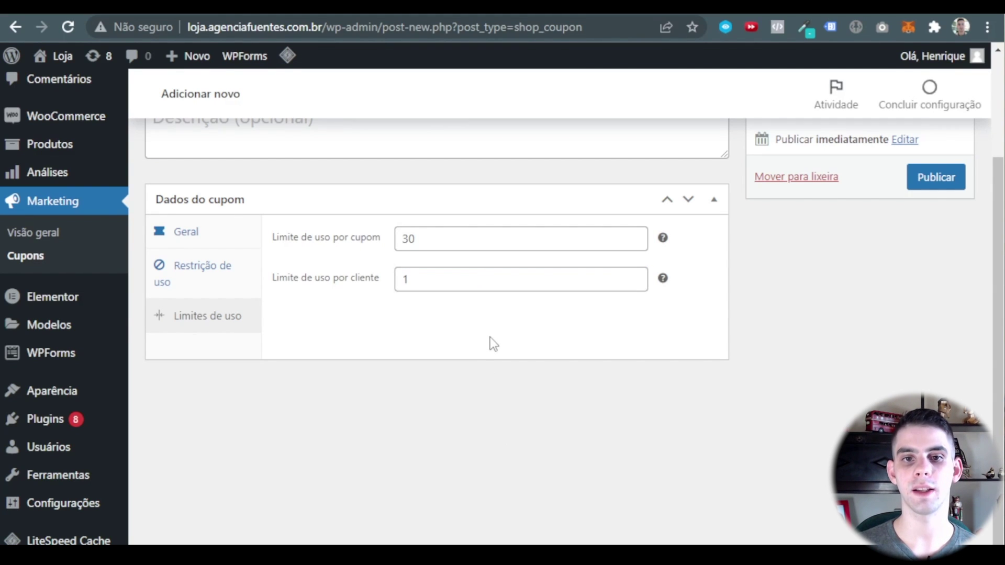
left_click(935, 177)
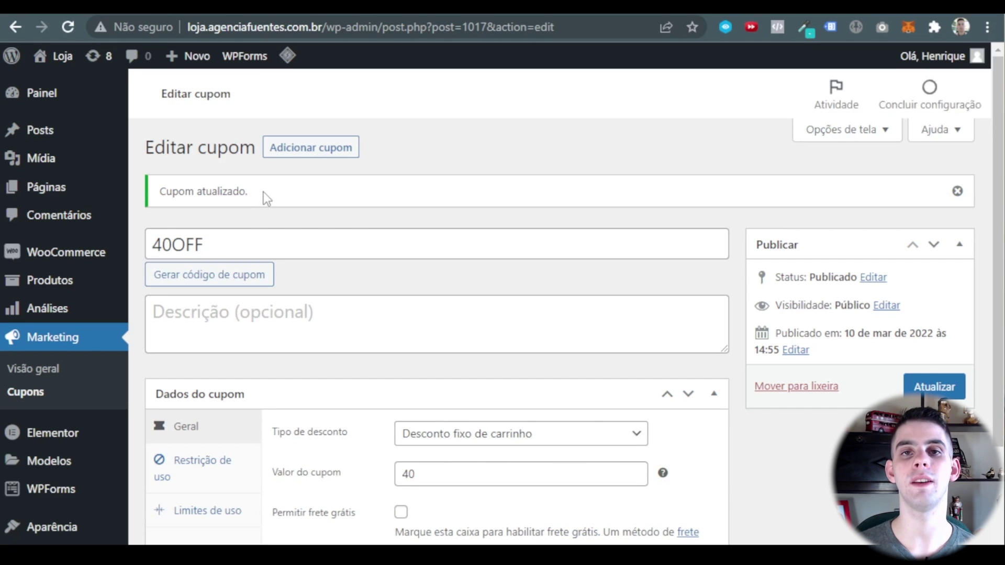
View the coupons list showing 40off (fixed cart 40, 0 of 30 uses) beside 30off.
left_click(103, 395)
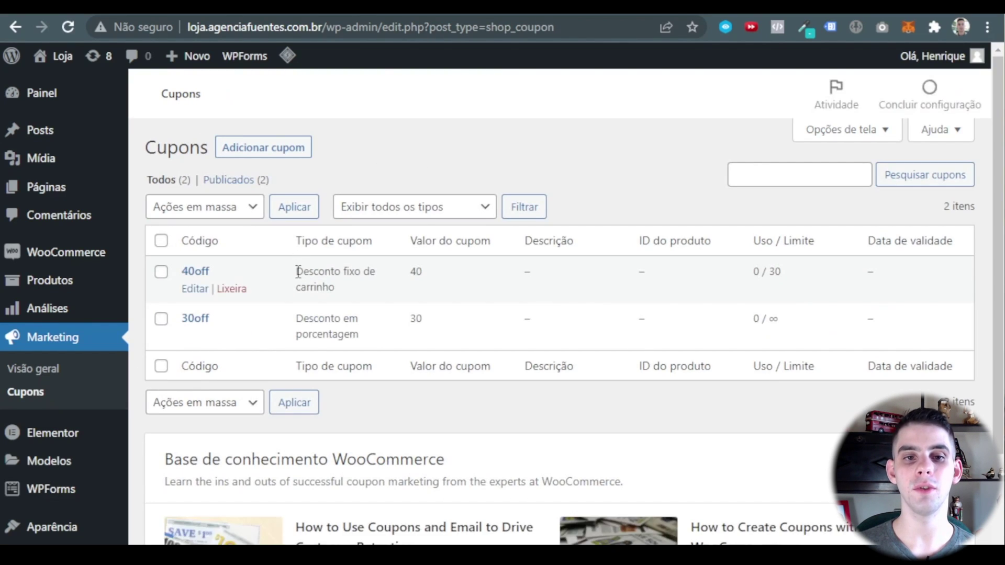
scroll(260, 209, "down", 2)
scroll(418, 366, "up", 2)
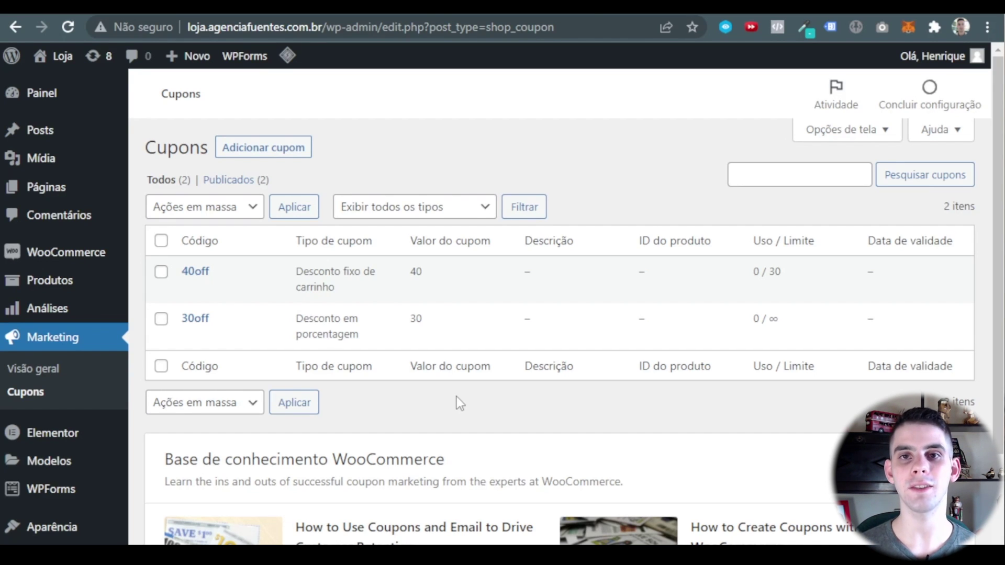
Select every product on the first page of Todos os produtos and bulk-move them to the trash.
mouse_move(79, 281)
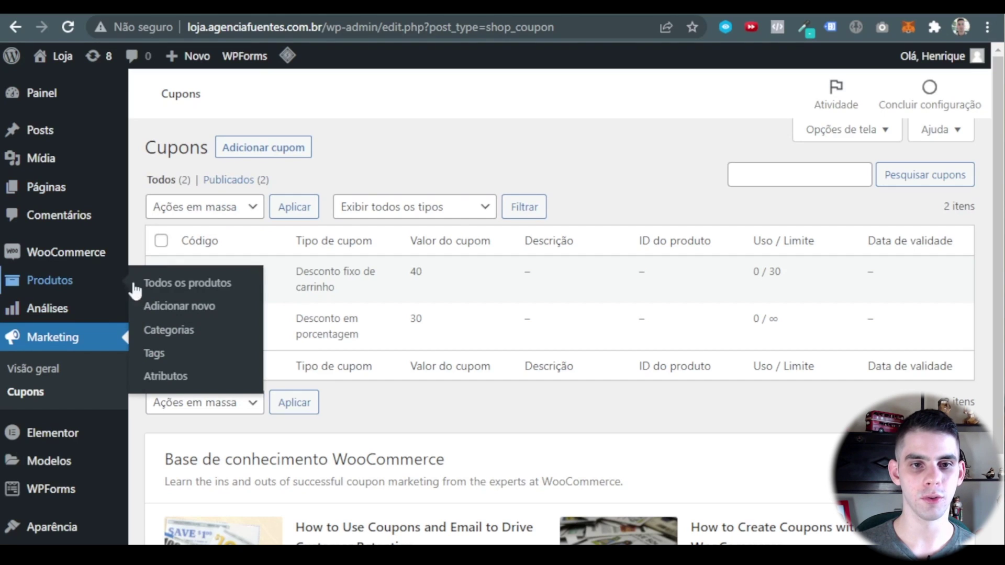
left_click(204, 285)
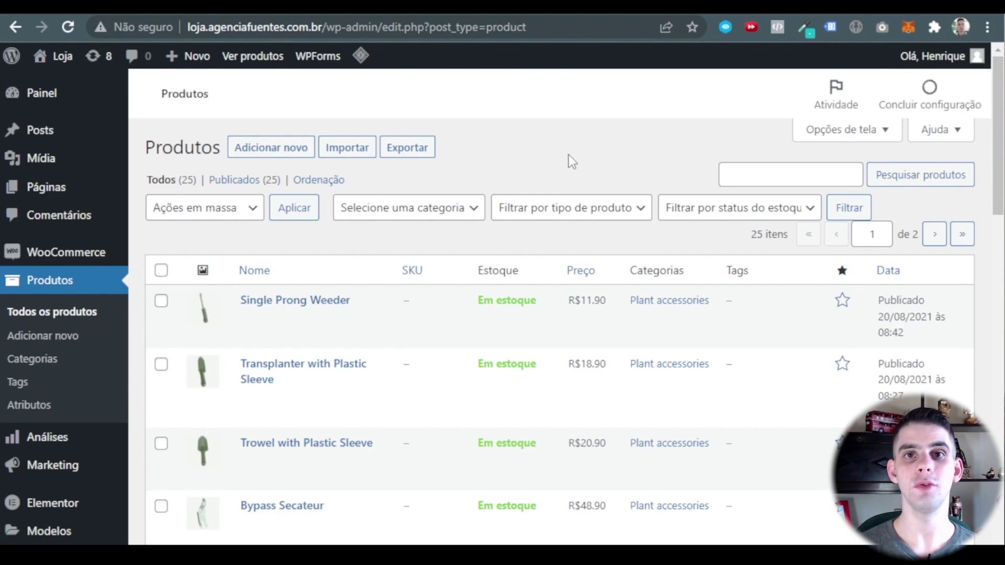
scroll(340, 172, "down", 10)
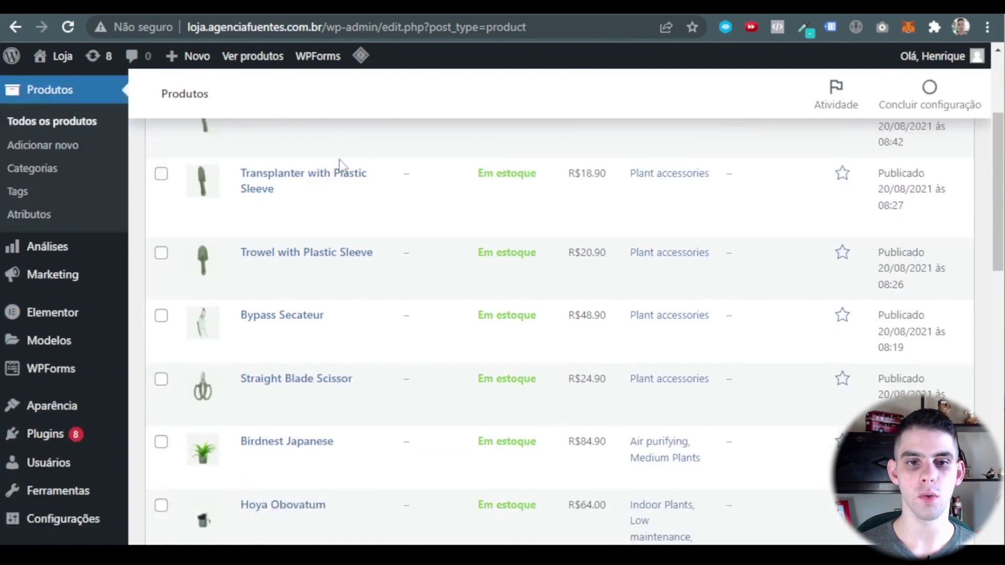
scroll(326, 224, "down", 12)
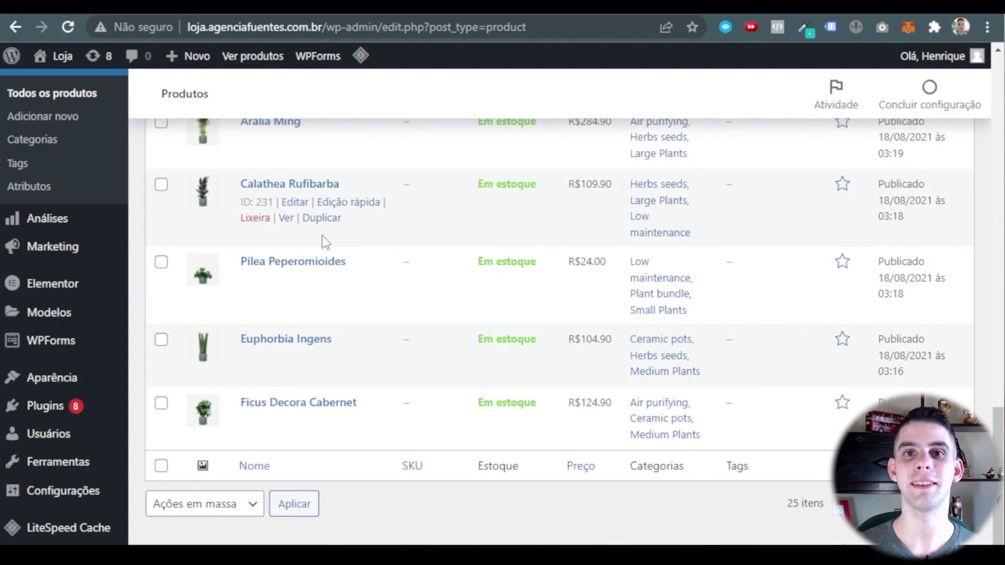
scroll(321, 234, "up", 20)
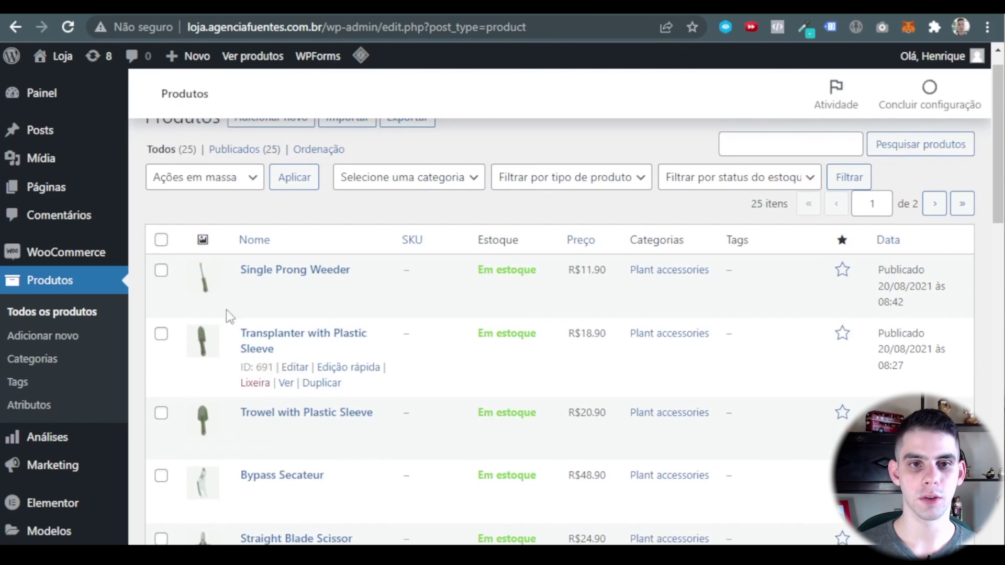
left_click(161, 239)
scroll(163, 242, "up", 1)
left_click(199, 208)
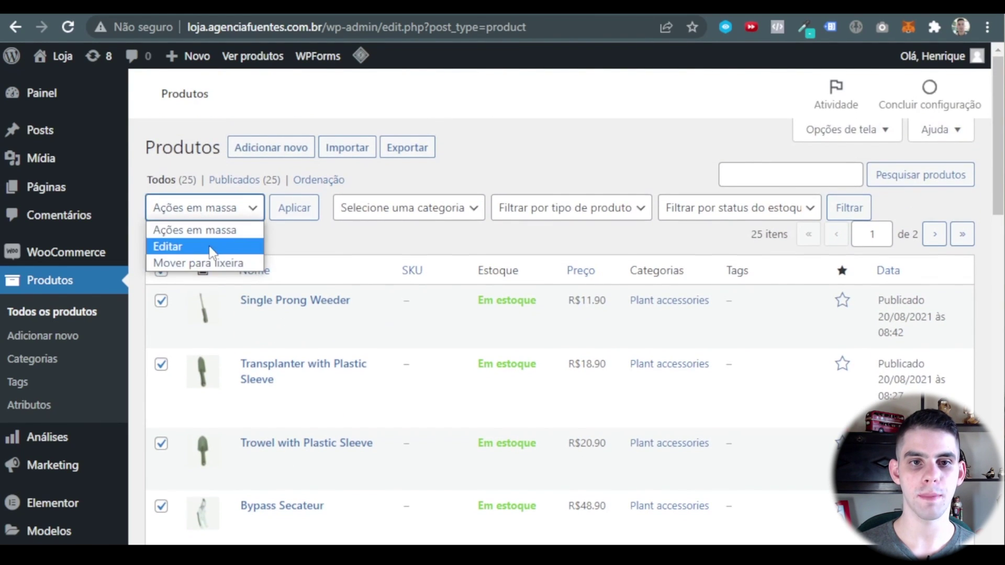
left_click(204, 263)
left_click(293, 209)
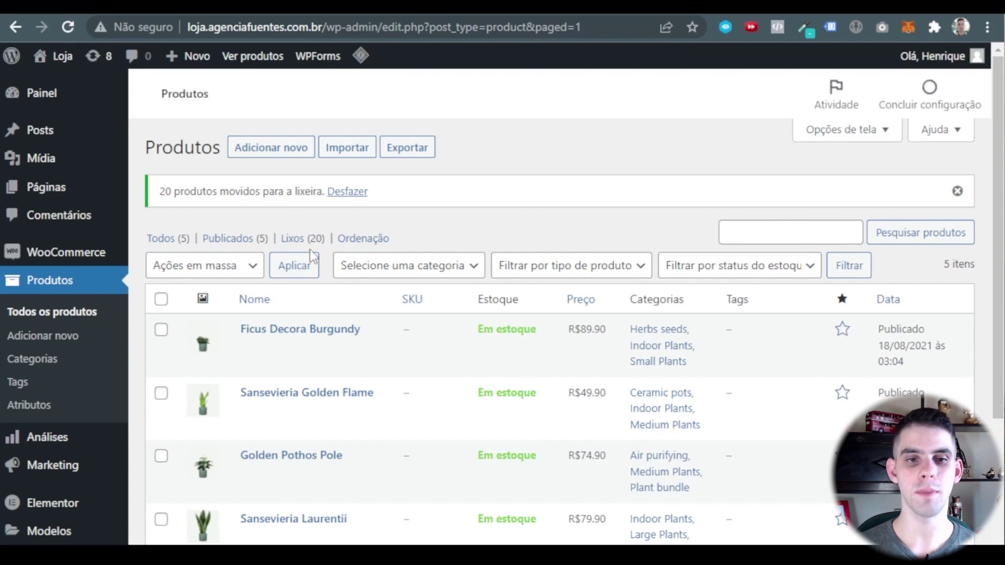
Bulk-move the remaining five products to the trash.
left_click(161, 299)
left_click(244, 267)
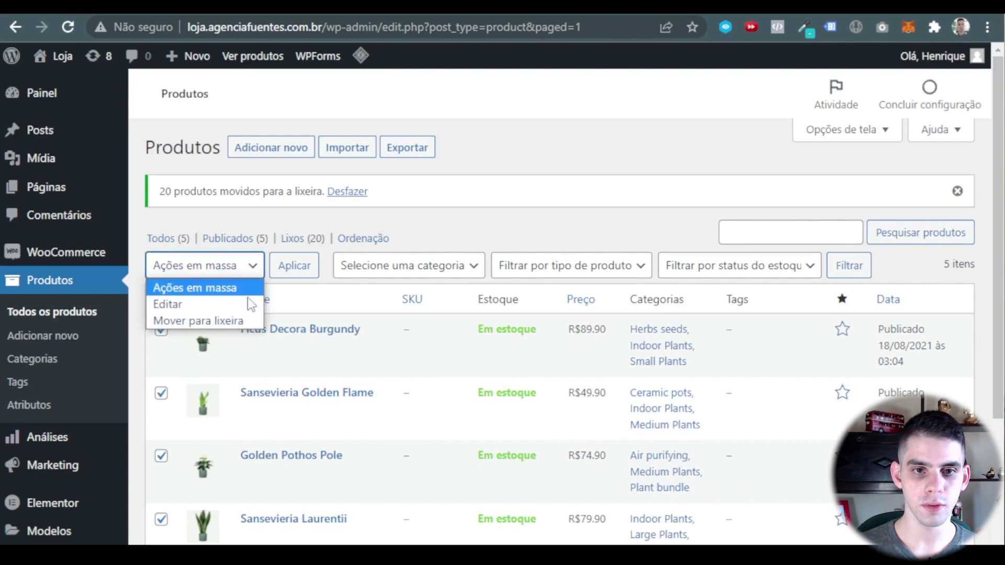
left_click(218, 320)
left_click(291, 268)
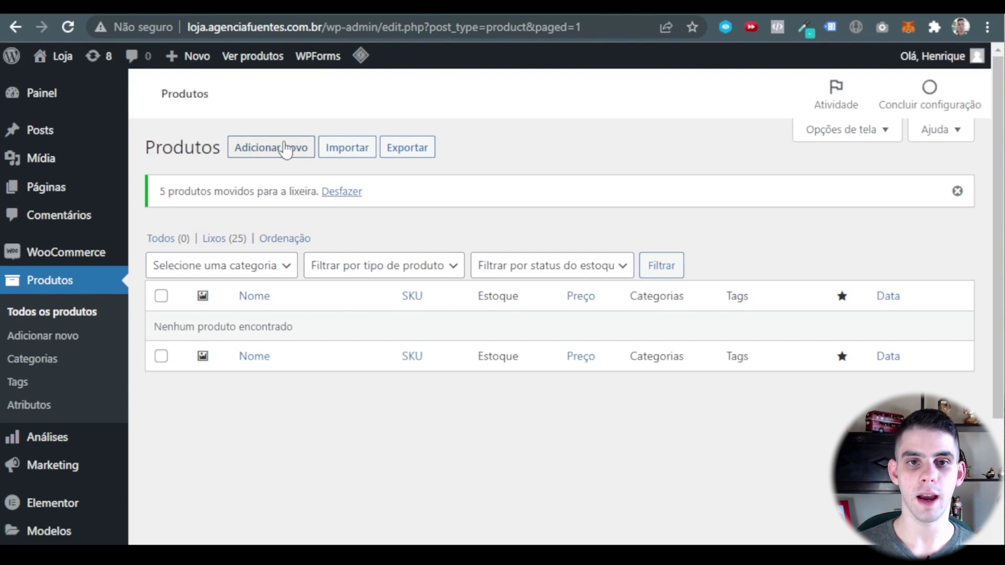
Start a new product from Produtos > Adicionar novo and place the cursor in its description editor.
left_click(50, 337)
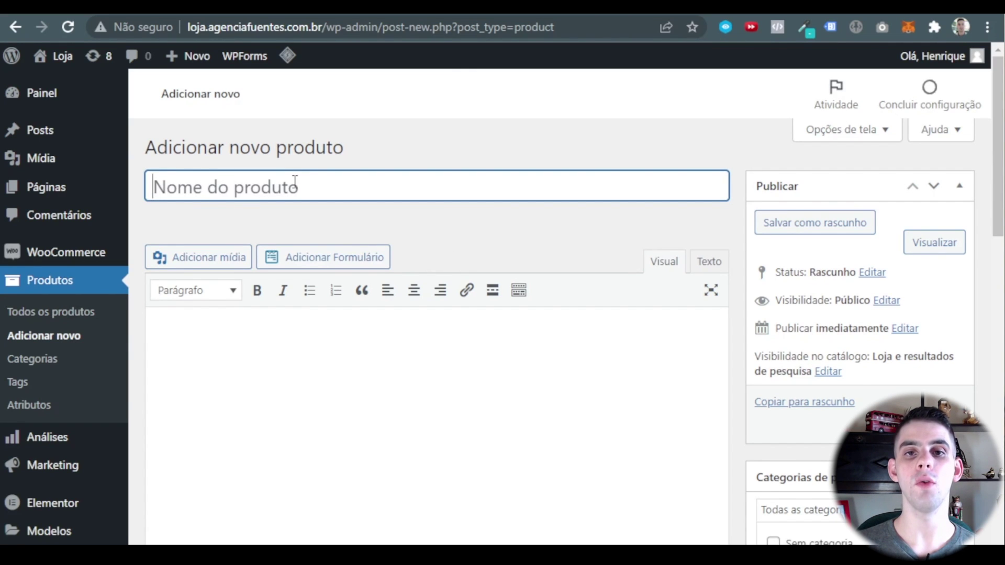
scroll(283, 251, "down", 3)
left_click(271, 320)
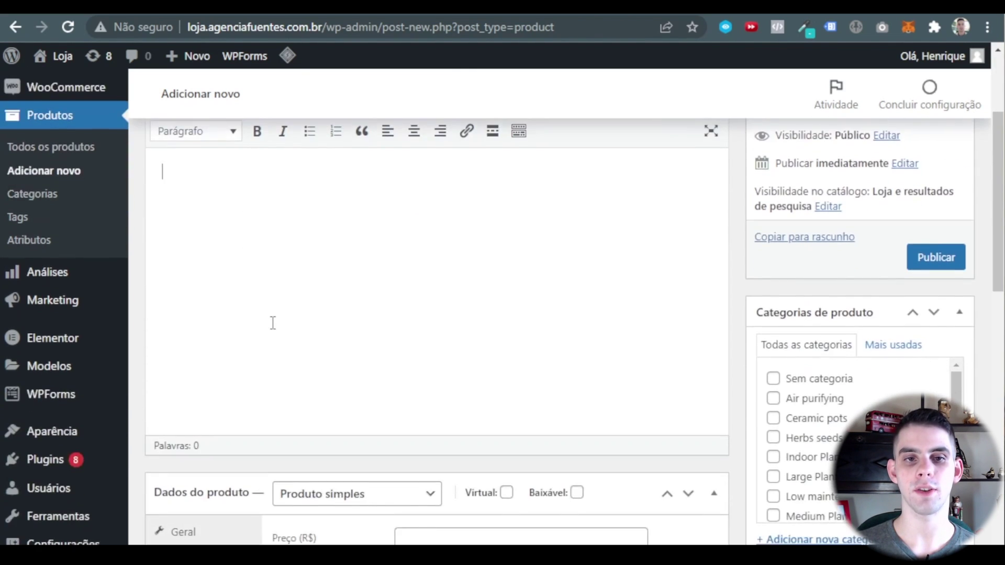
scroll(292, 319, "up", 3)
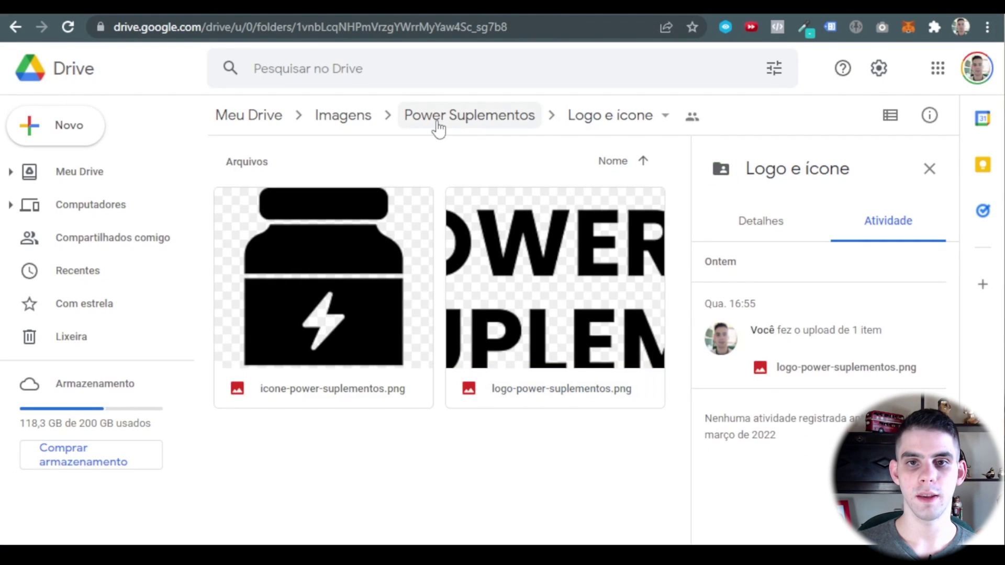
Go from the logo folder up to Power Suplementos and into the Produtos folder in Google Drive.
key("Escape")
left_click(447, 125)
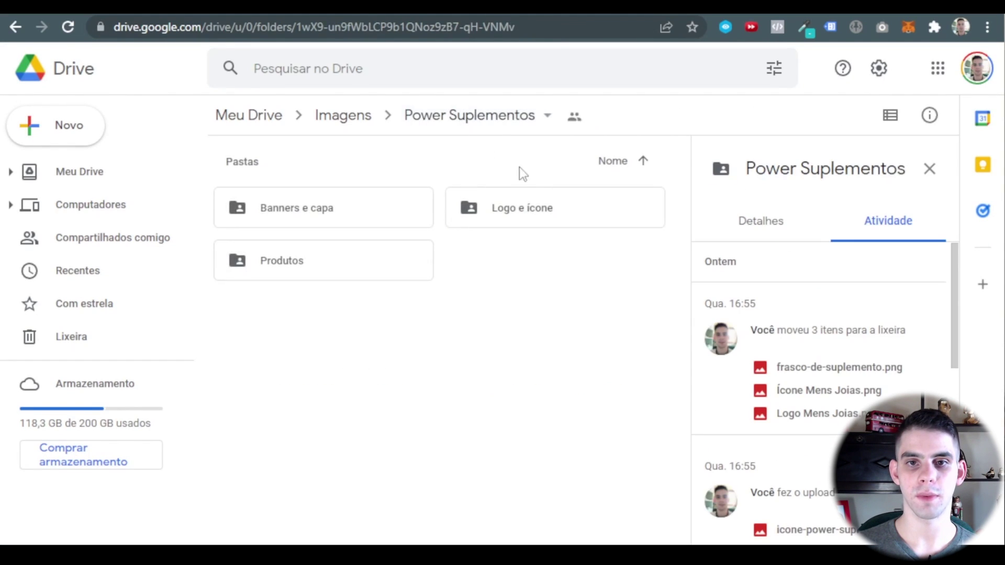
double_click(294, 271)
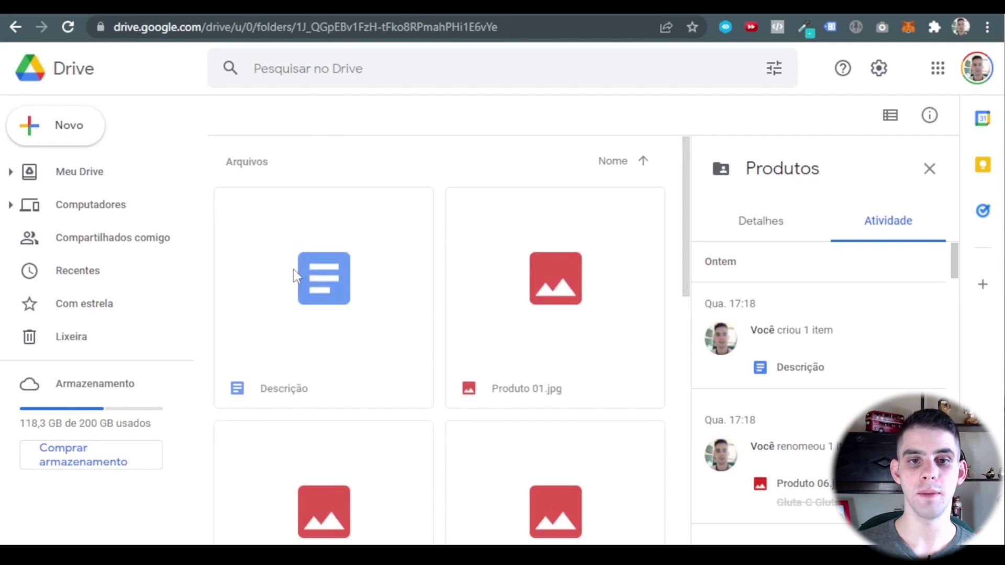
scroll(519, 250, "down", 12)
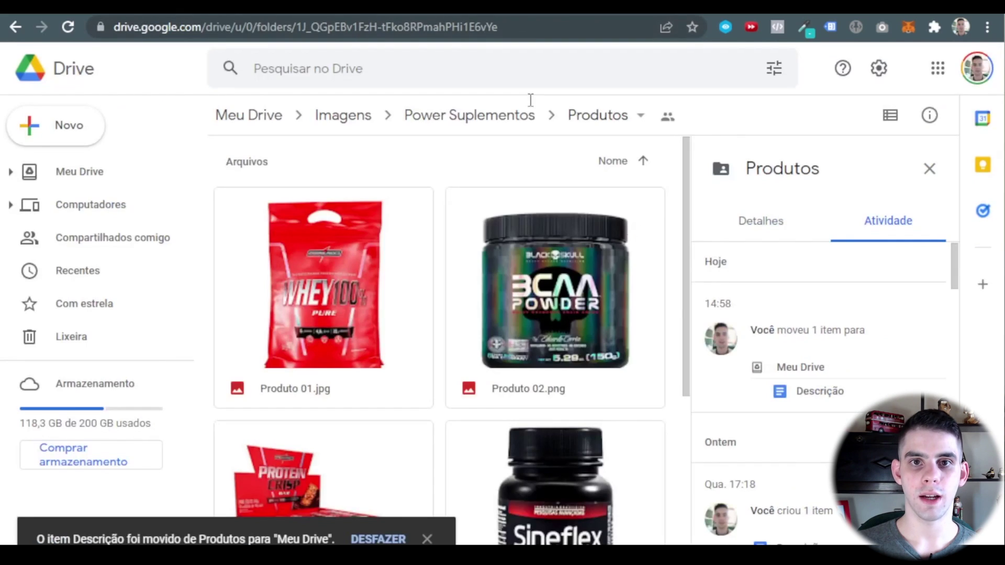
Scroll through the empty Adicionar novo produto form to review its fields.
scroll(490, 212, "down", 2)
scroll(536, 385, "down", 5)
scroll(539, 393, "up", 7)
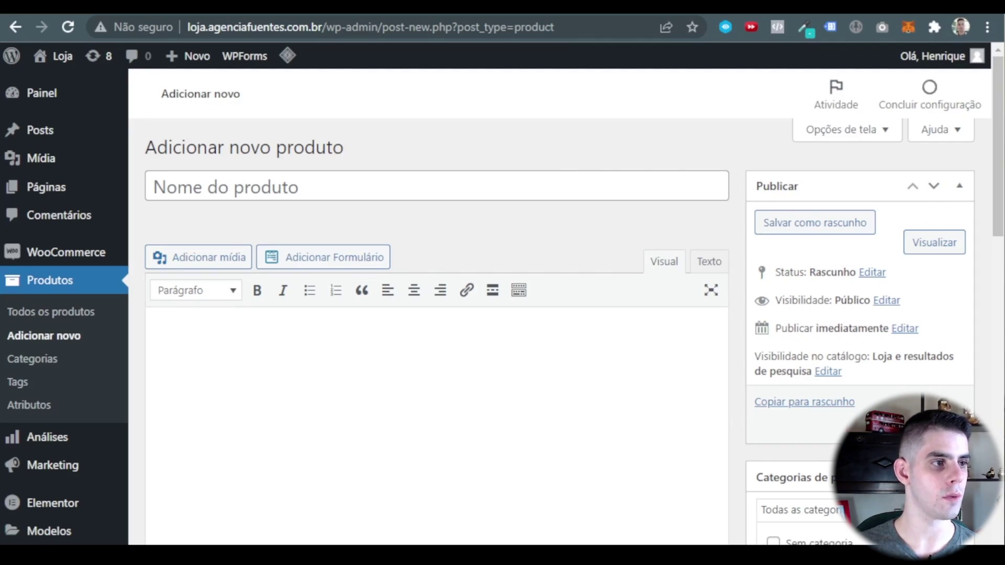
Name the product 'Whey Concentrado 100% Pure 907g Refil - Integralmedica' and paste its description paragraph.
left_click(268, 182)
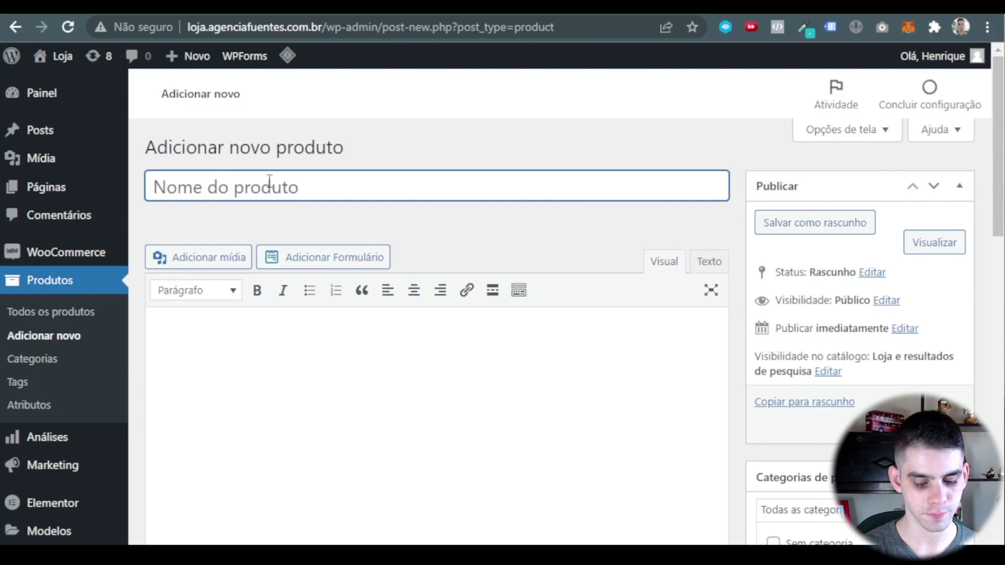
scroll(268, 181, "down", 2)
key("Tab")
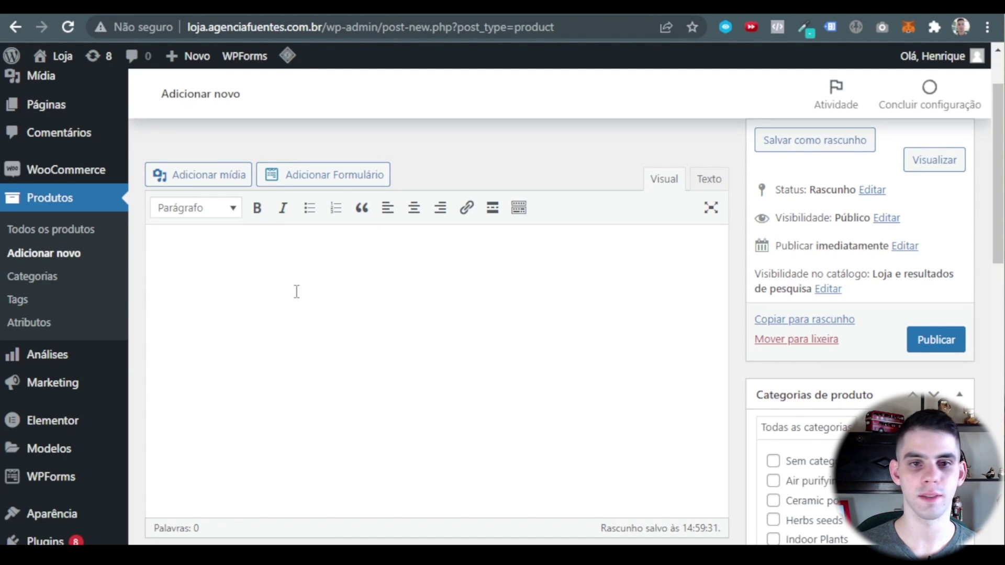
type("Whey 100% Pure é um suplemento que ajuda na formação de tecido muscular, evita o catabolismo e promove a perda de peso sem denegrir o ganho de músculo. Sua fórmula garante o aproveitamento eficiente das proteínas. Esse é o suplemento certo para quem deseja o aumento de massa muscular, definição muscular e emagrecer.")
scroll(298, 282, "up", 2)
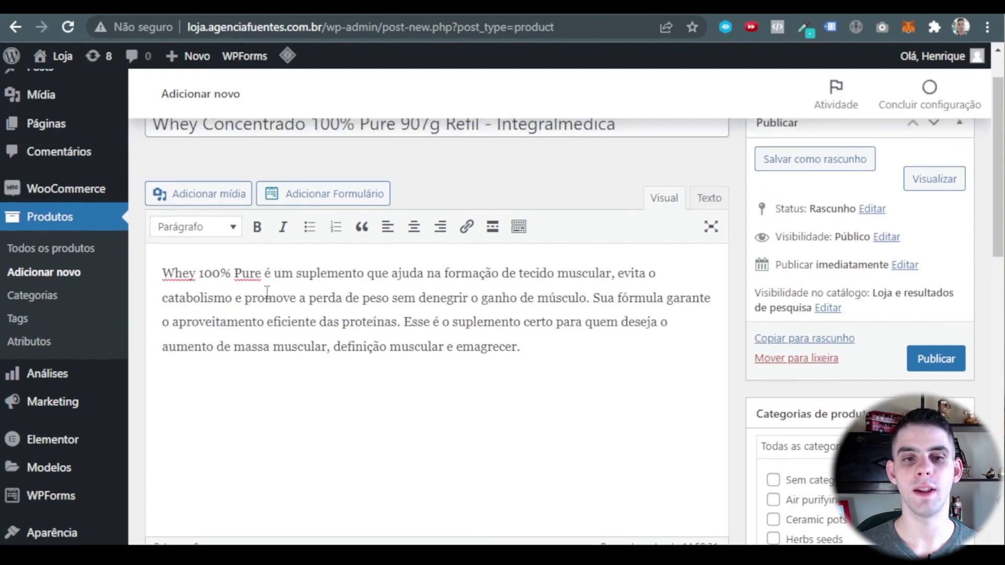
scroll(471, 265, "down", 3)
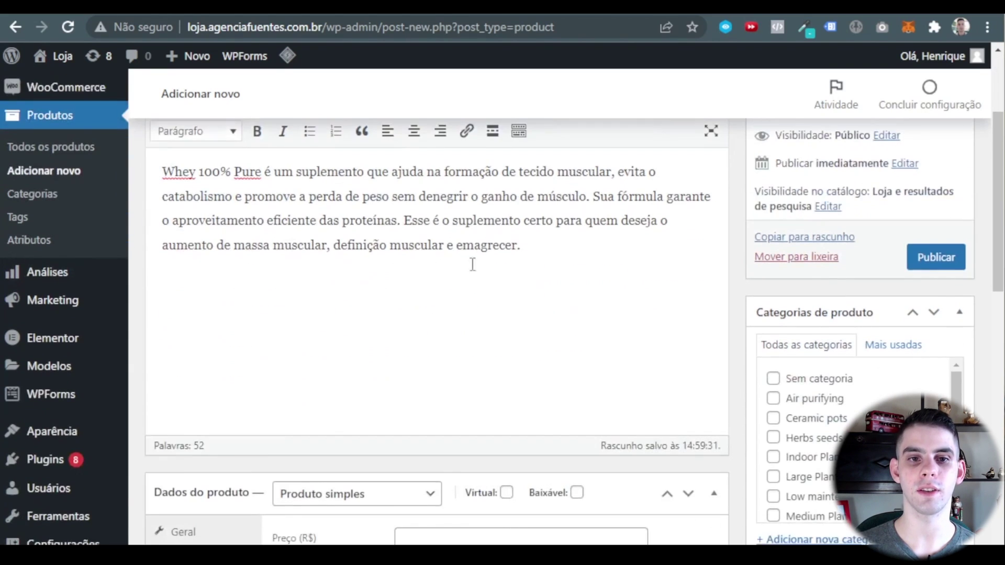
scroll(406, 193, "down", 6)
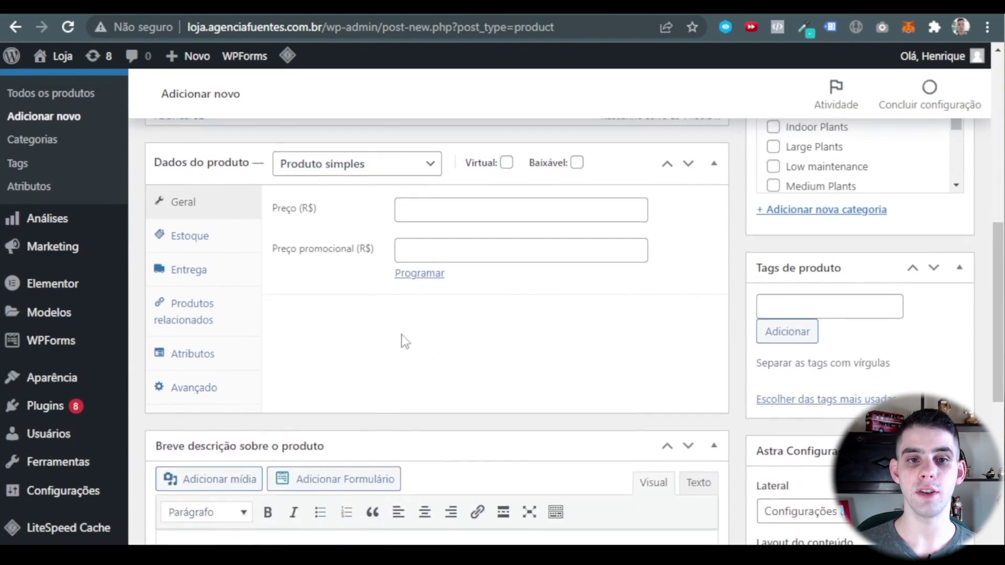
scroll(404, 341, "up", 2)
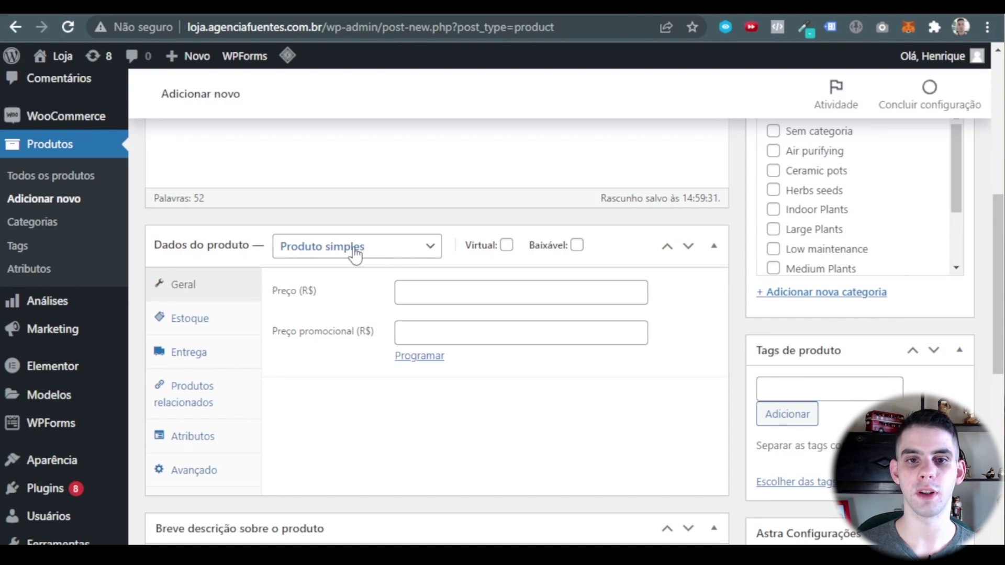
Keep the type as Produto simples and set price R$ 159 with promotional price R$ 119.
left_click(383, 251)
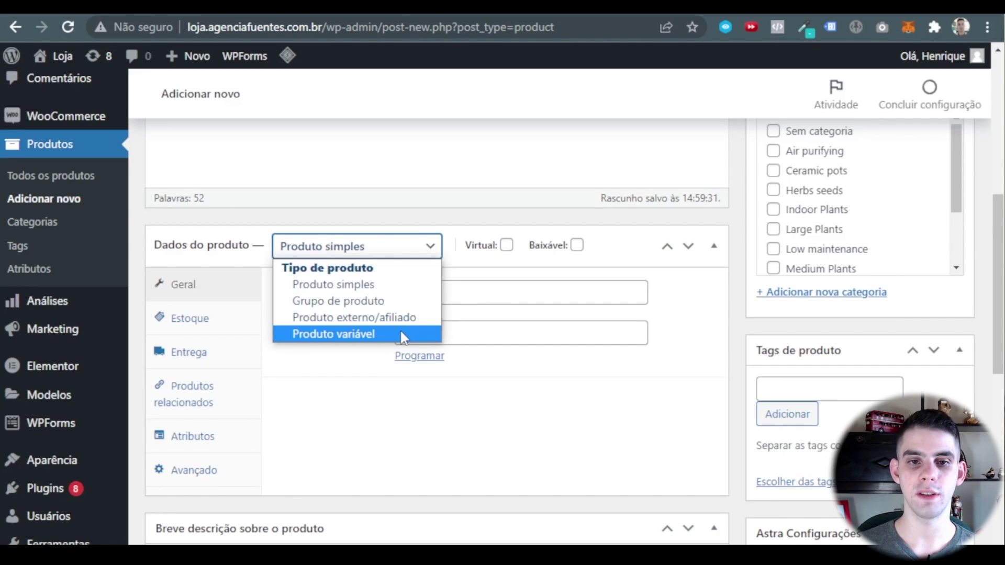
left_click(391, 285)
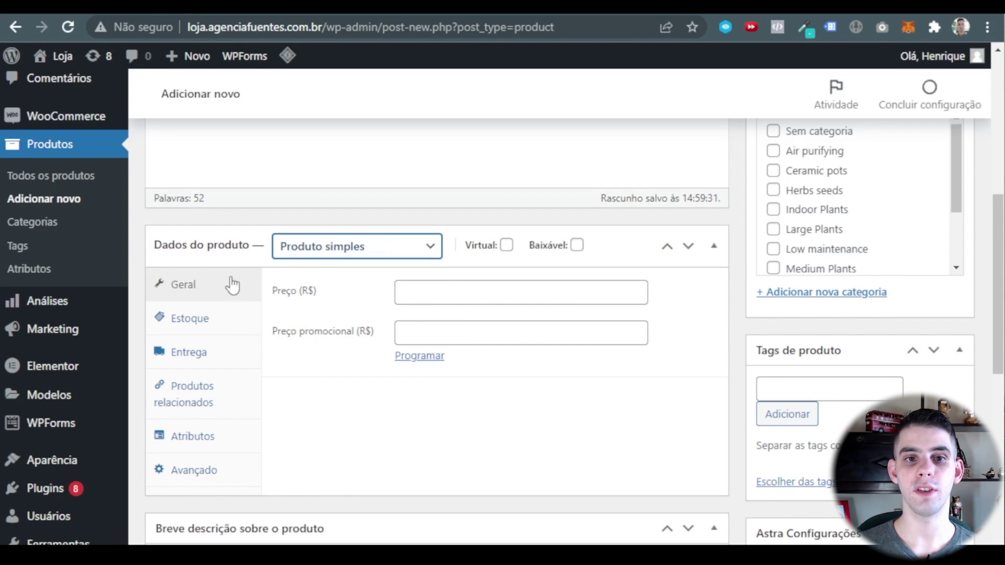
scroll(528, 280, "down", 2)
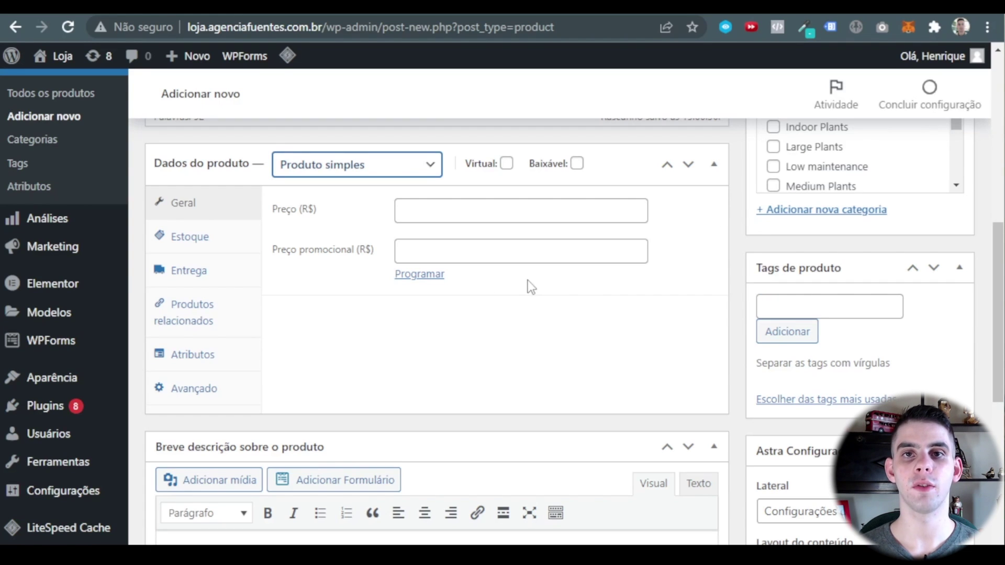
left_click(457, 204)
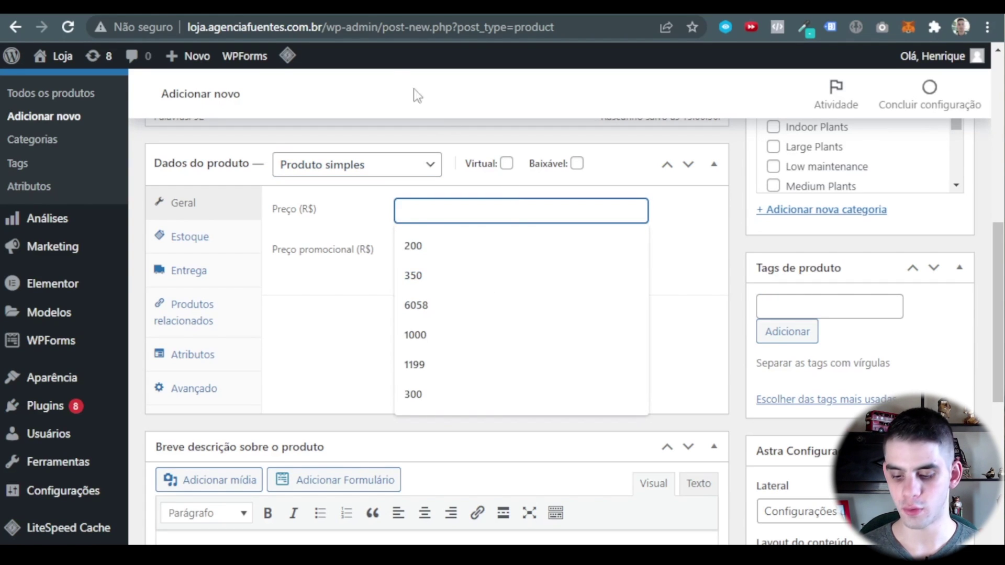
type("159")
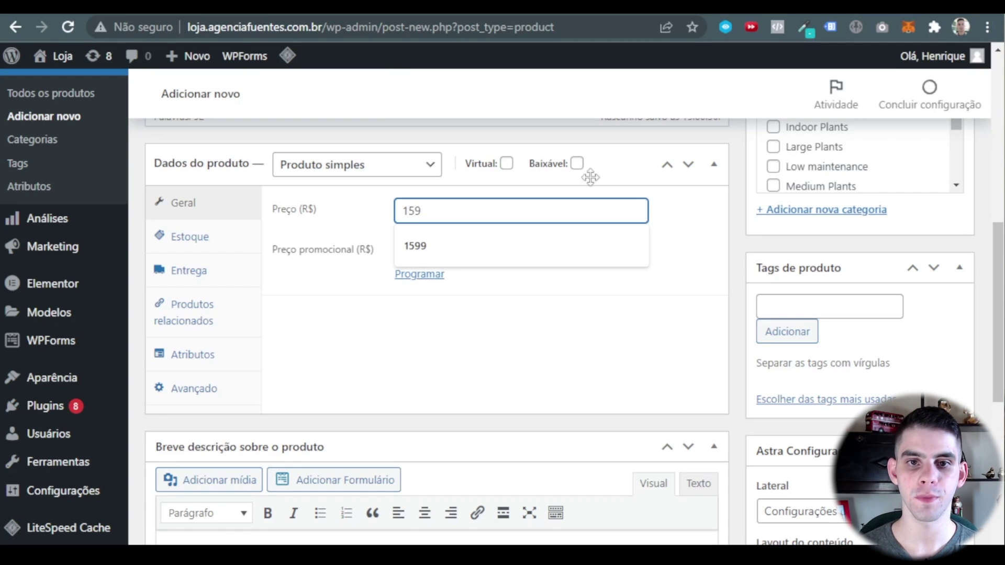
left_click(465, 249)
type("1")
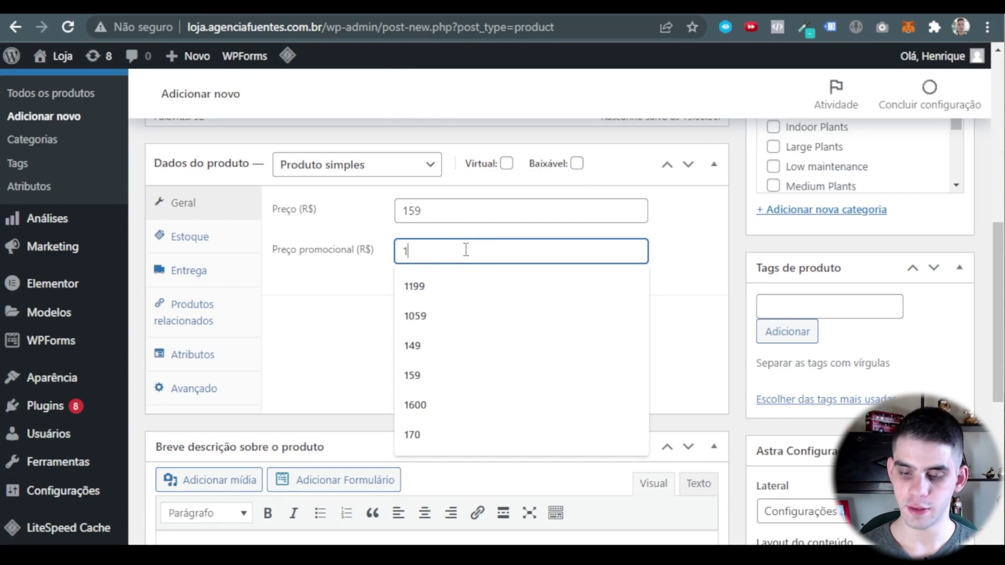
type("19")
left_click(464, 318)
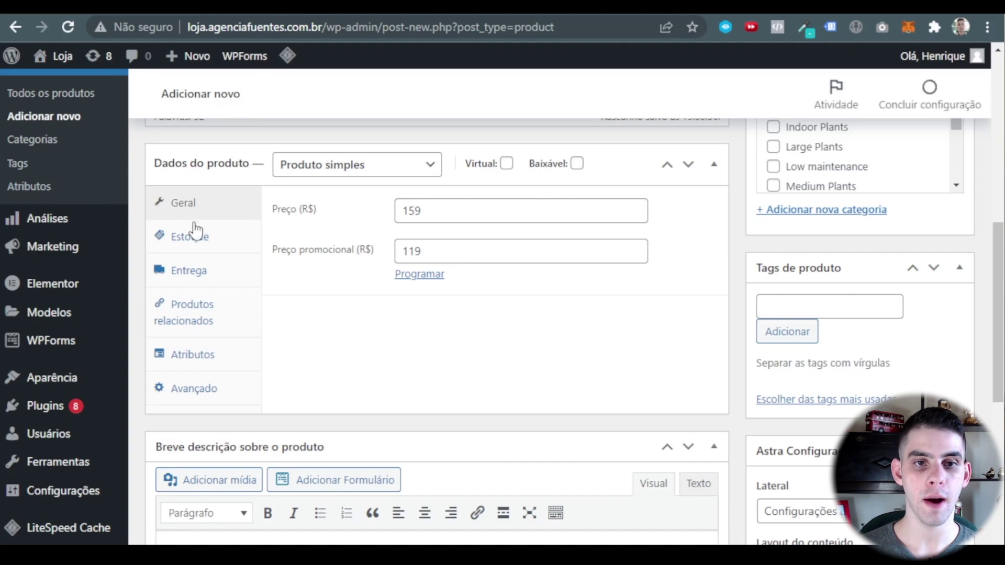
Give the product the SKU 00001 in the Estoque tab.
left_click(189, 236)
left_click(439, 211)
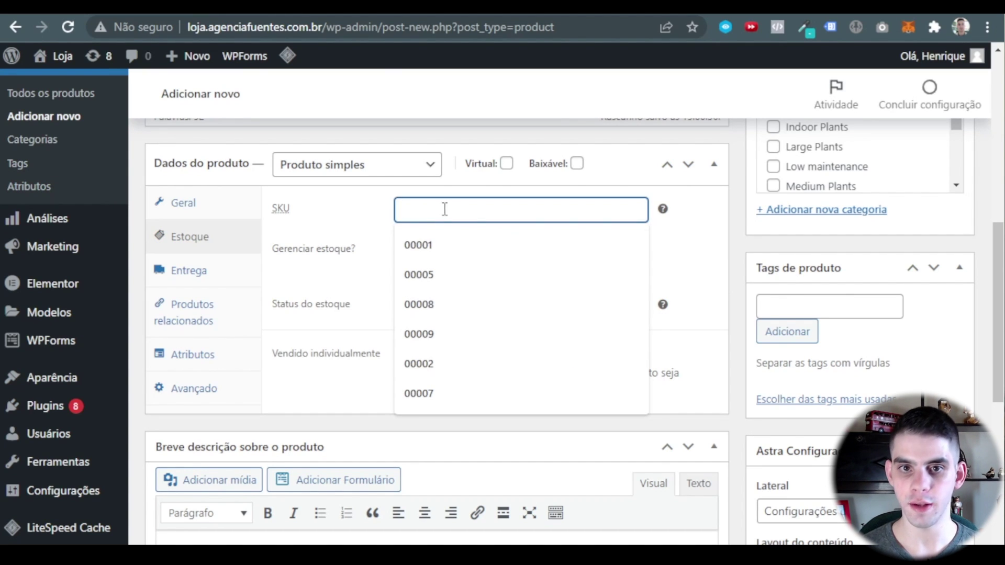
left_click(455, 253)
left_click(461, 251)
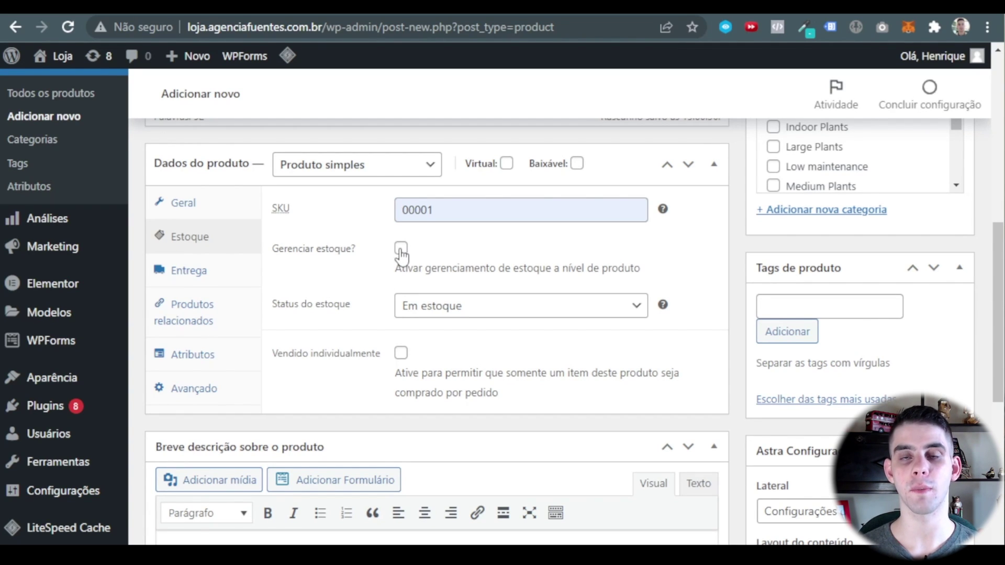
Enable stock management with 7 units, backorders disallowed and a low-stock threshold of 3.
left_click(401, 248)
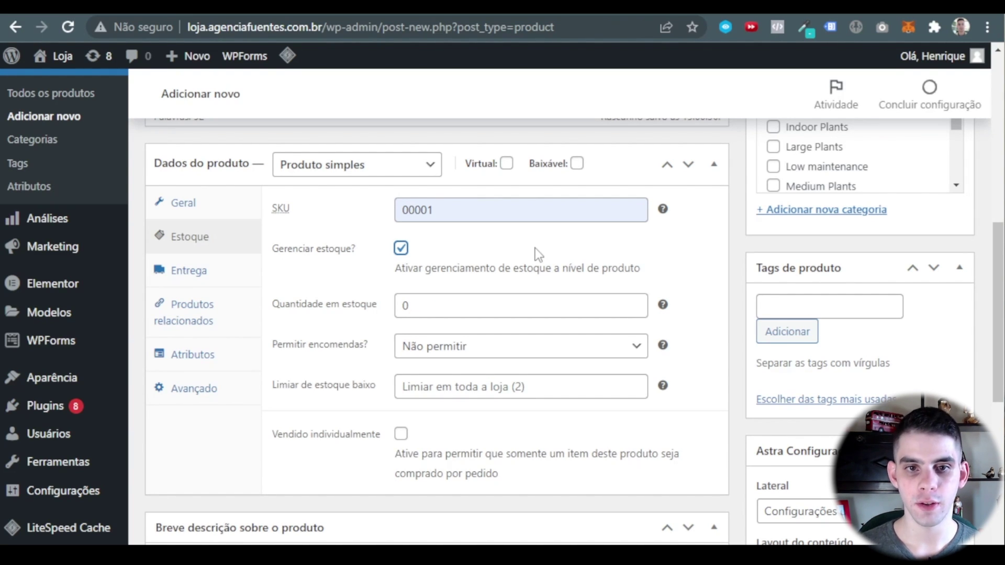
double_click(418, 306)
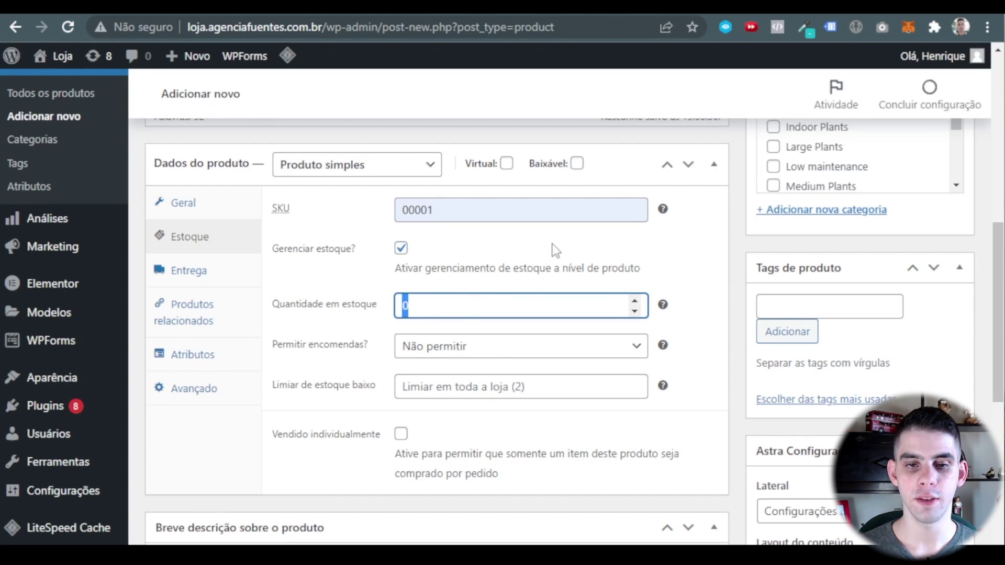
type("7")
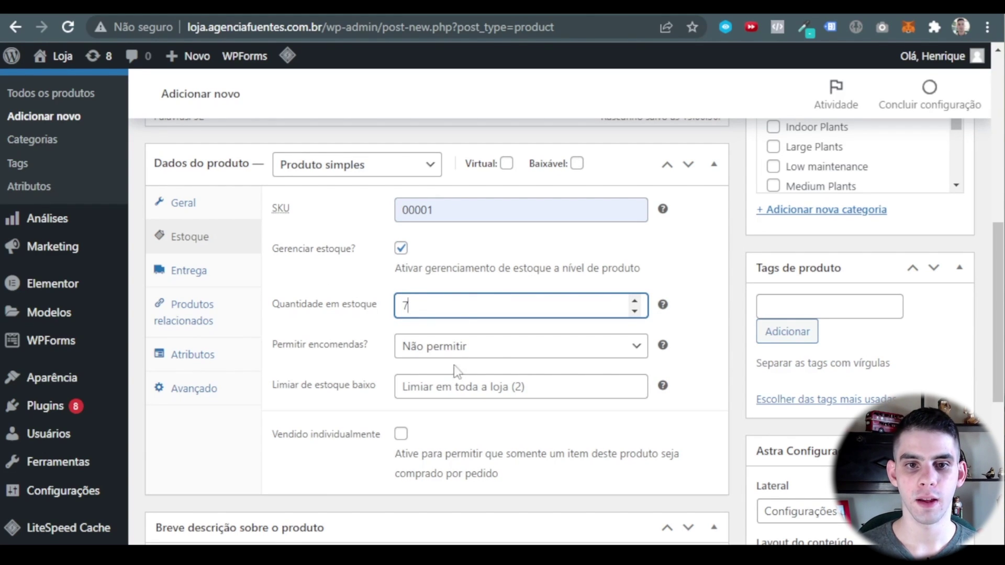
left_click(473, 352)
left_click(565, 355)
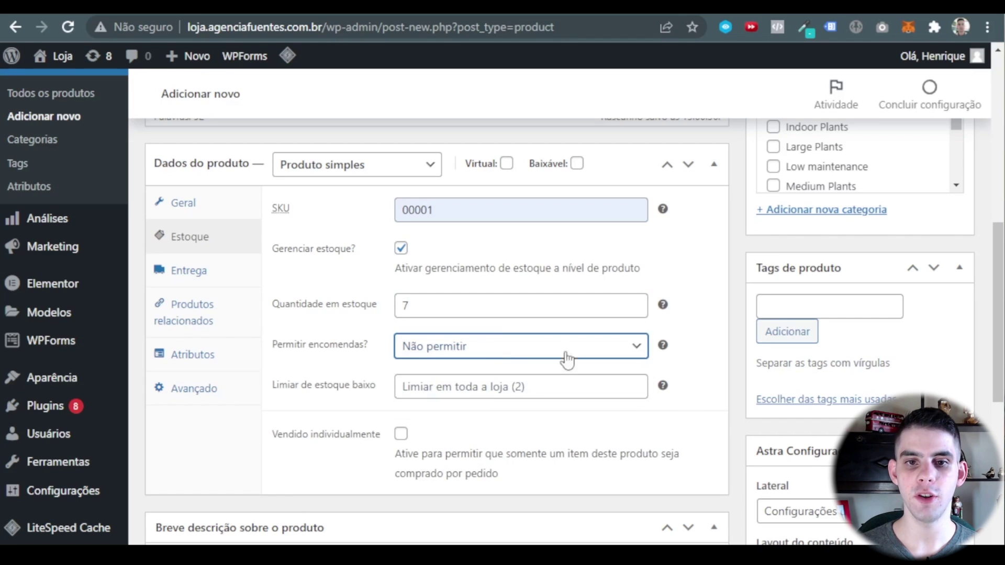
scroll(479, 297, "down", 2)
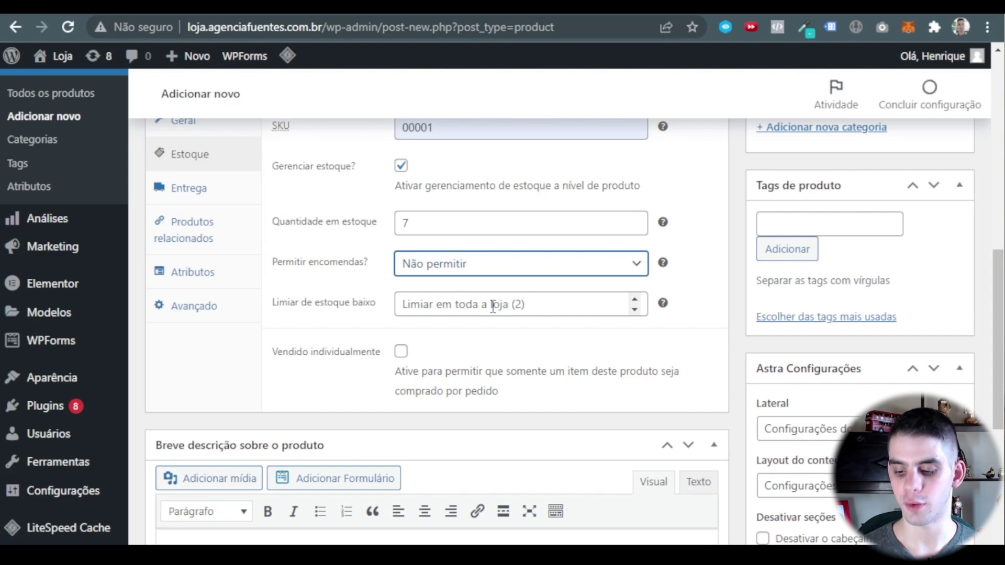
left_click(492, 306)
type("3")
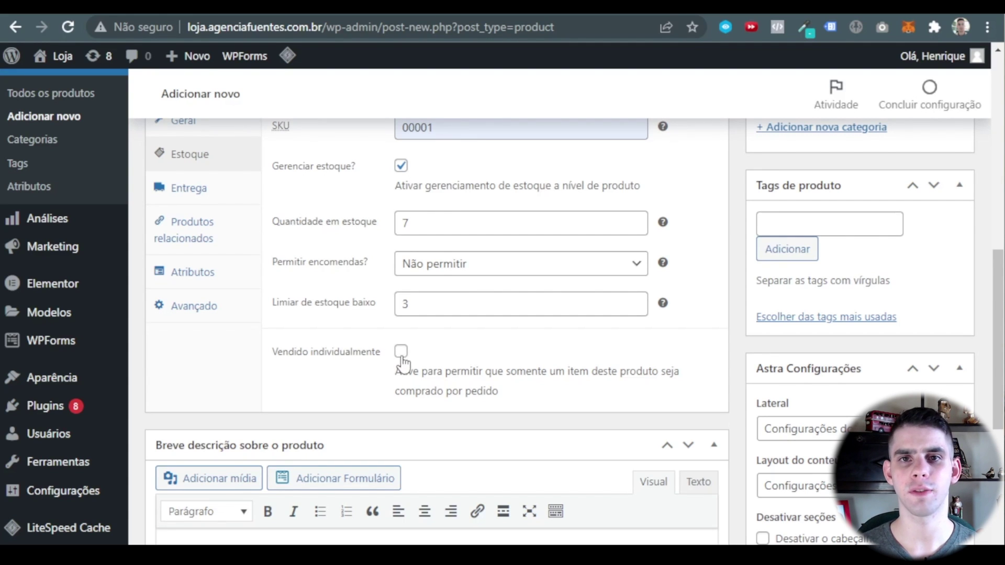
scroll(337, 331, "up", 2)
left_click(195, 275)
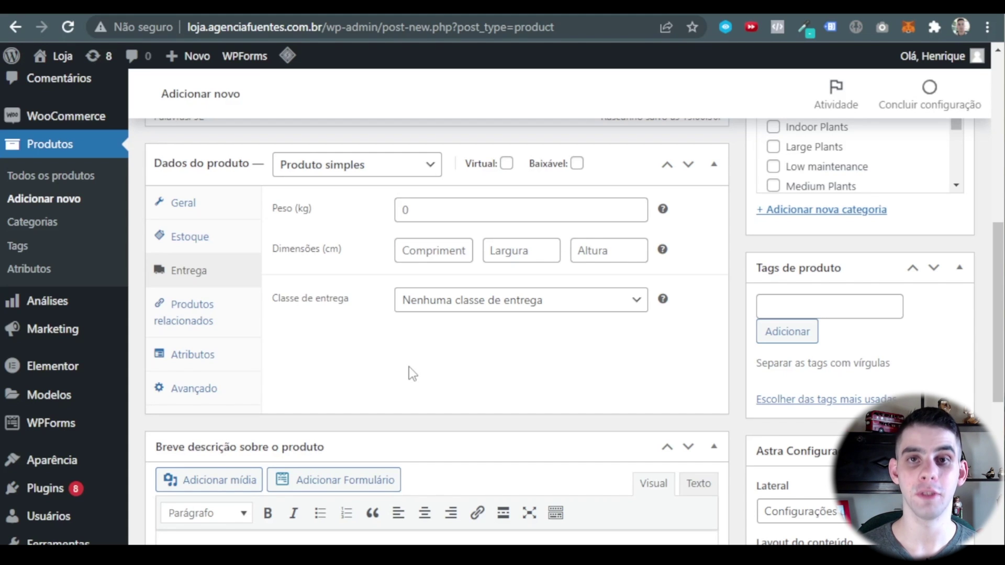
Enter a weight of 1 kg and length, width and height of 20 cm each.
left_click(417, 216)
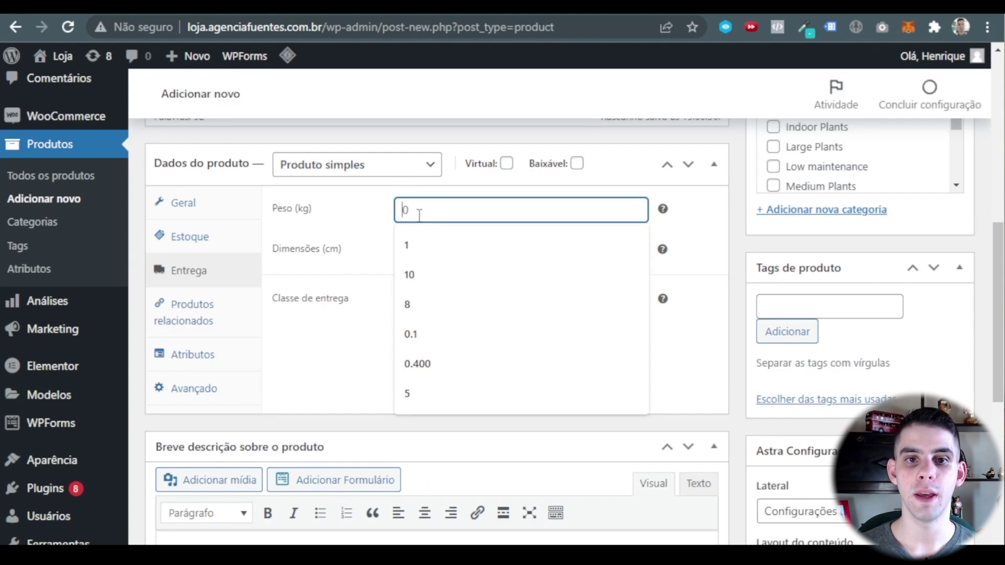
scroll(349, 381, "up", 15)
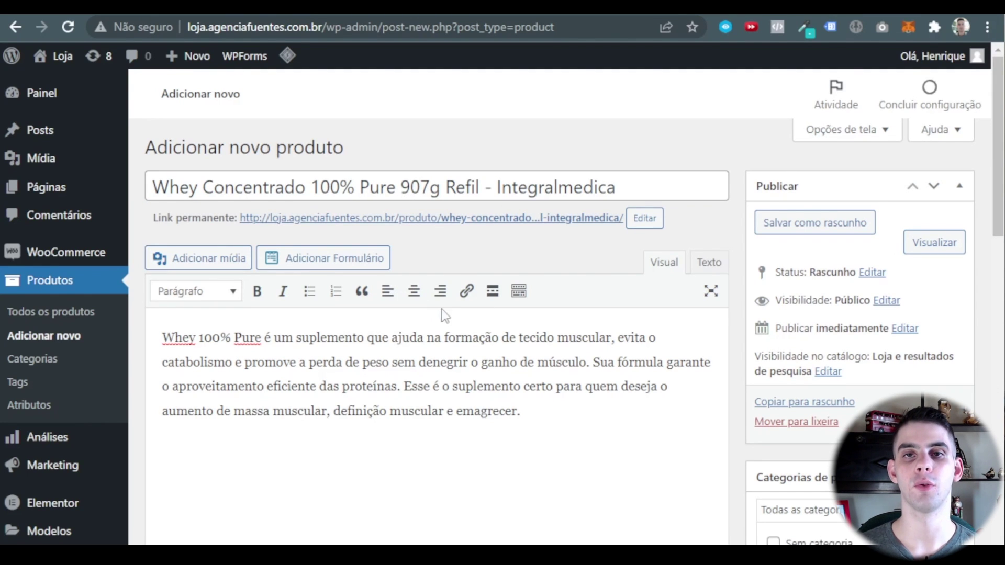
scroll(477, 295, "down", 5)
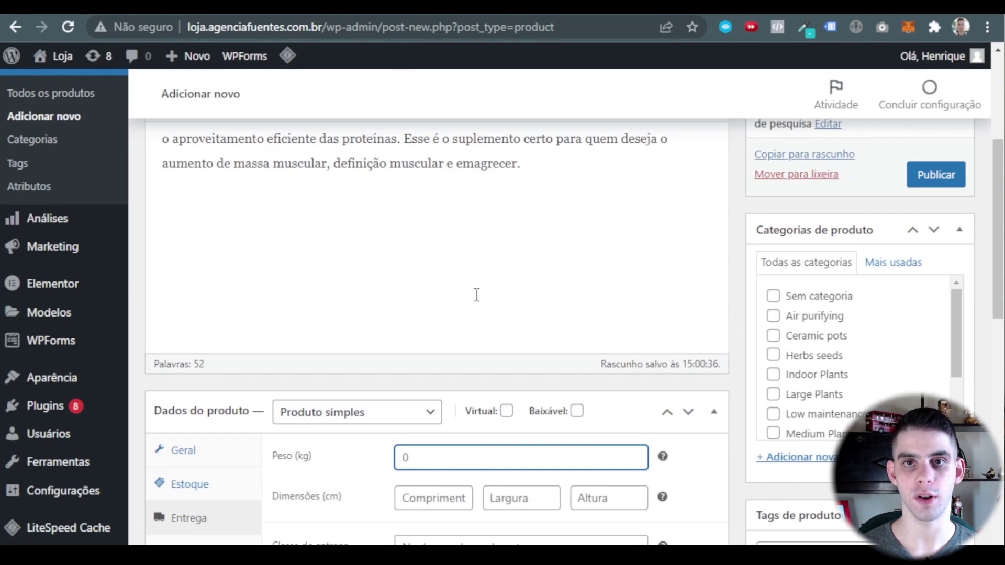
scroll(429, 377, "down", 5)
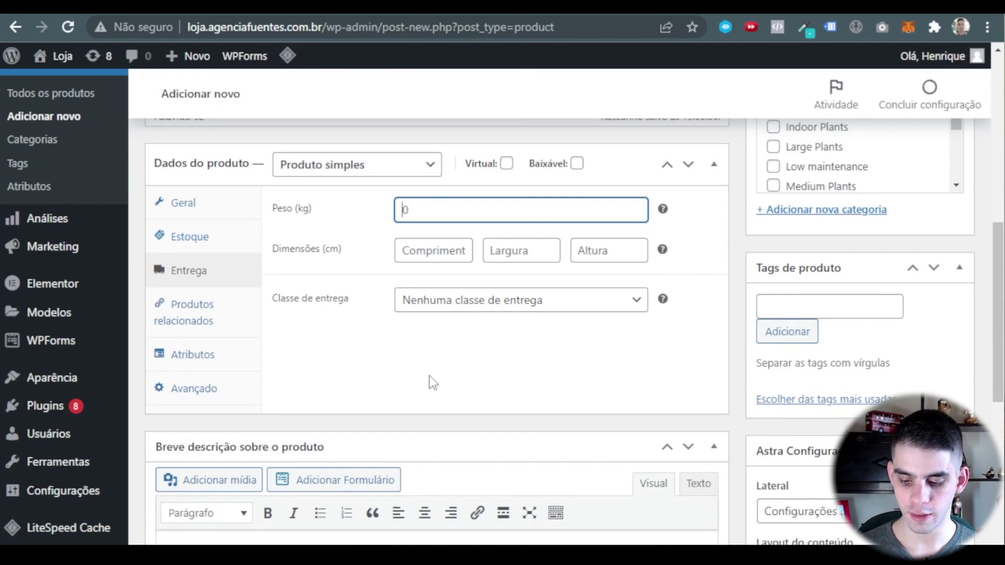
type("1")
left_click(437, 249)
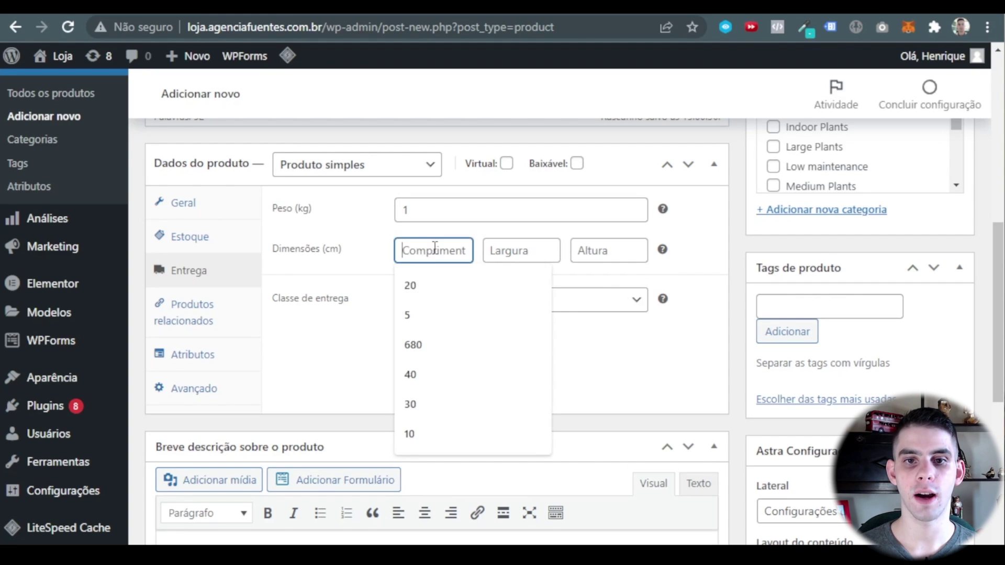
left_click(451, 283)
left_click(521, 250)
left_click(534, 285)
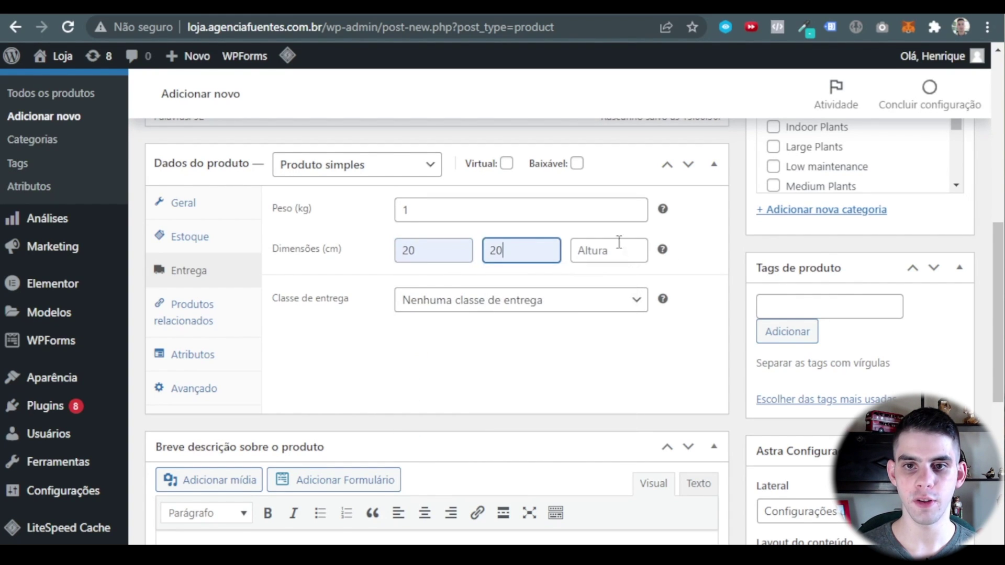
left_click(609, 251)
left_click(632, 315)
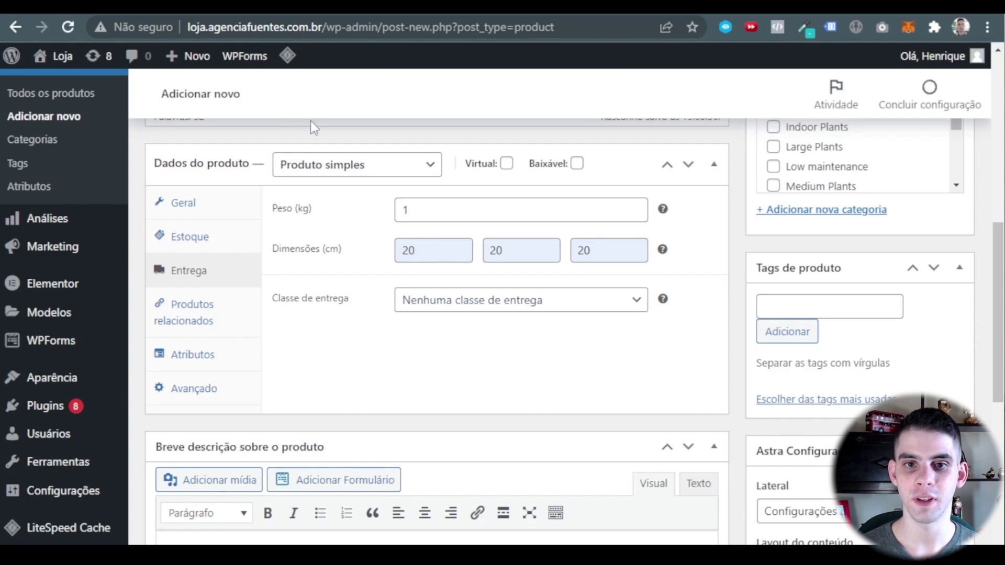
left_click(211, 318)
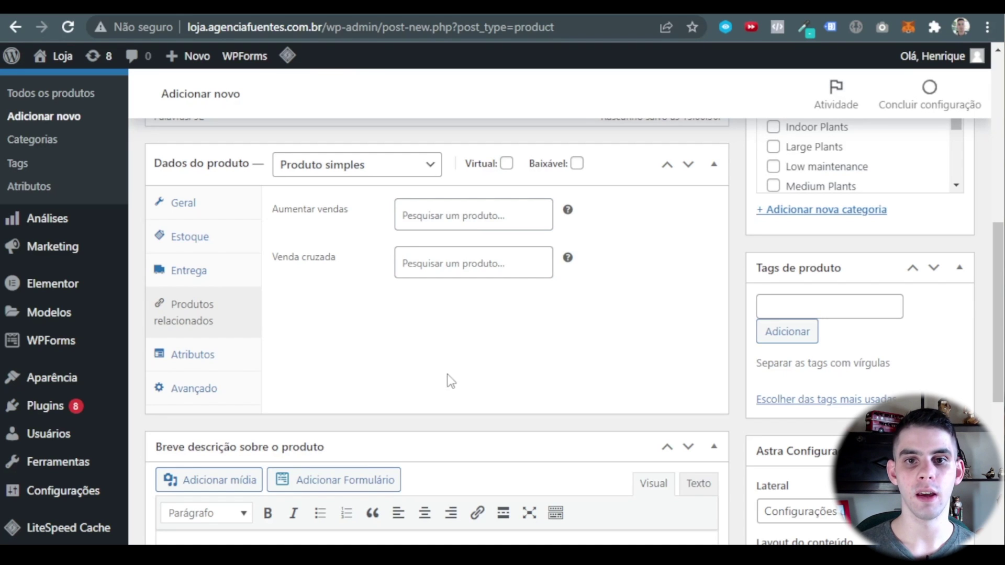
left_click(449, 214)
left_click(420, 340)
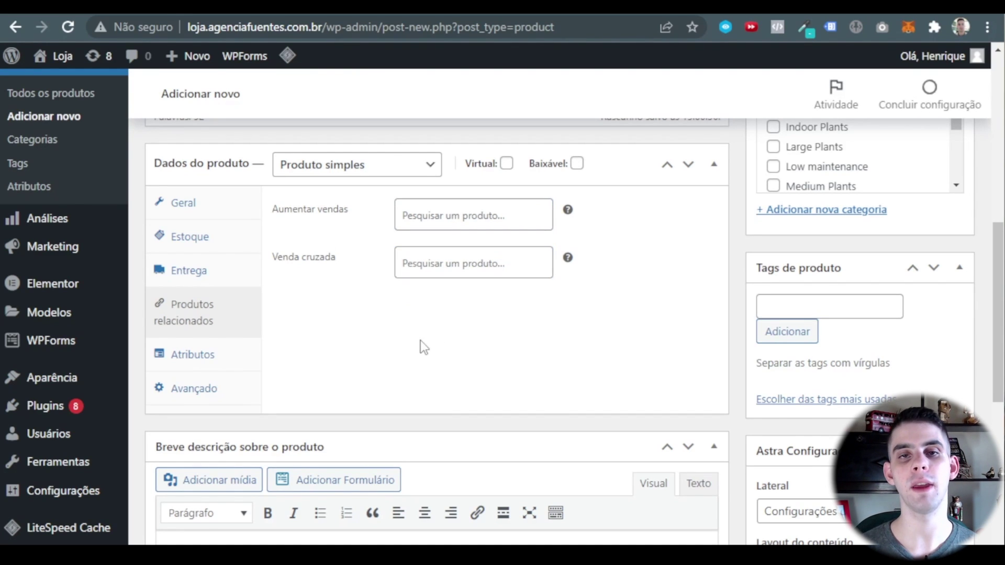
left_click(444, 220)
type("kgng")
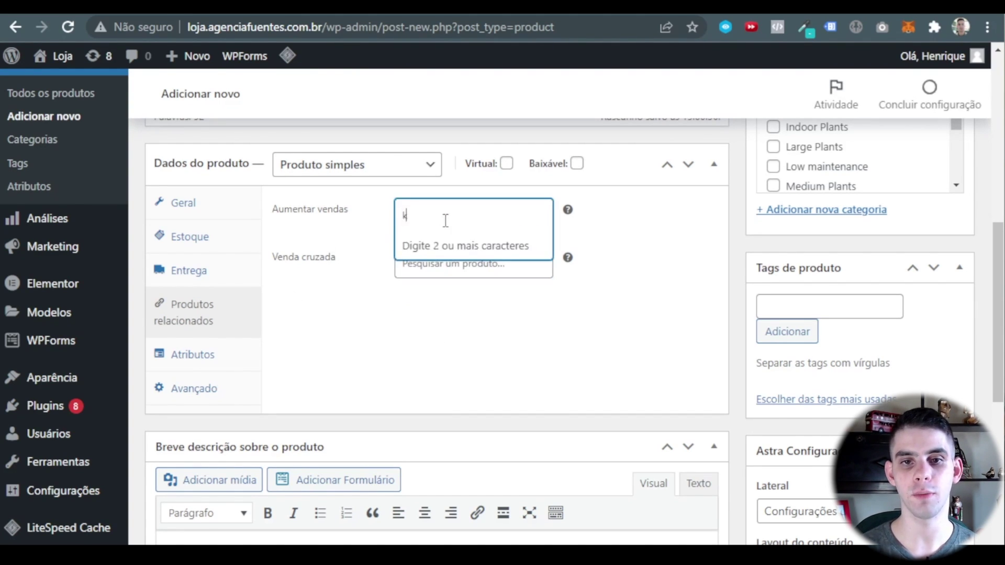
key("BackSpace")
key("BackSpace")
key("BackSpace")
key("BackSpace")
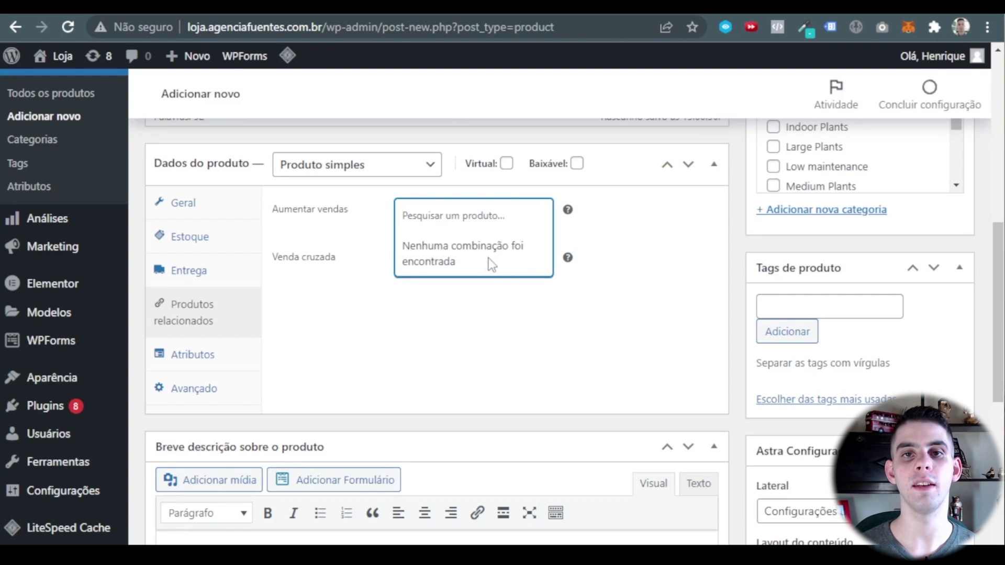
left_click(518, 333)
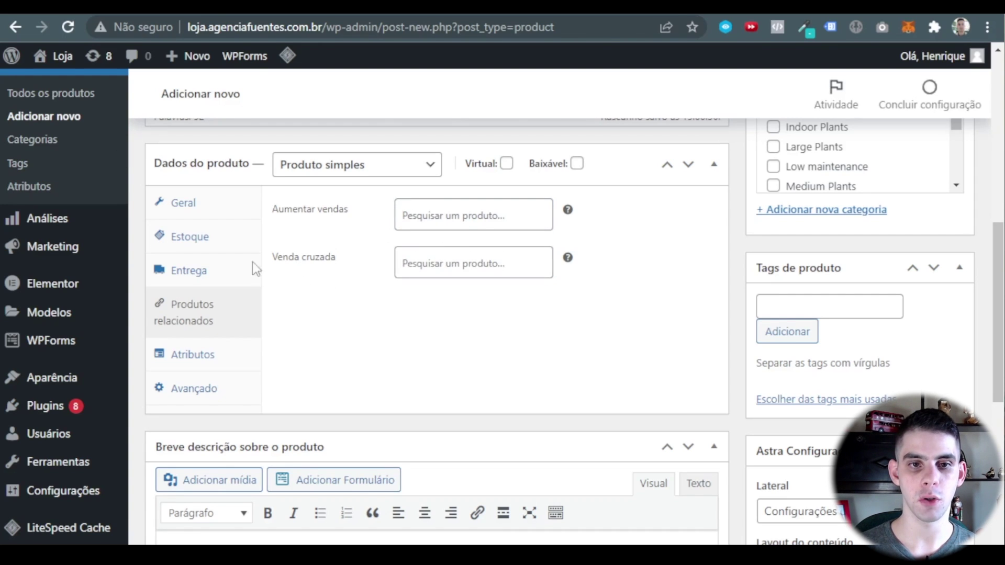
Move from Attributes to the Advanced tab, leaving the purchase note empty and menu order 0.
left_click(195, 361)
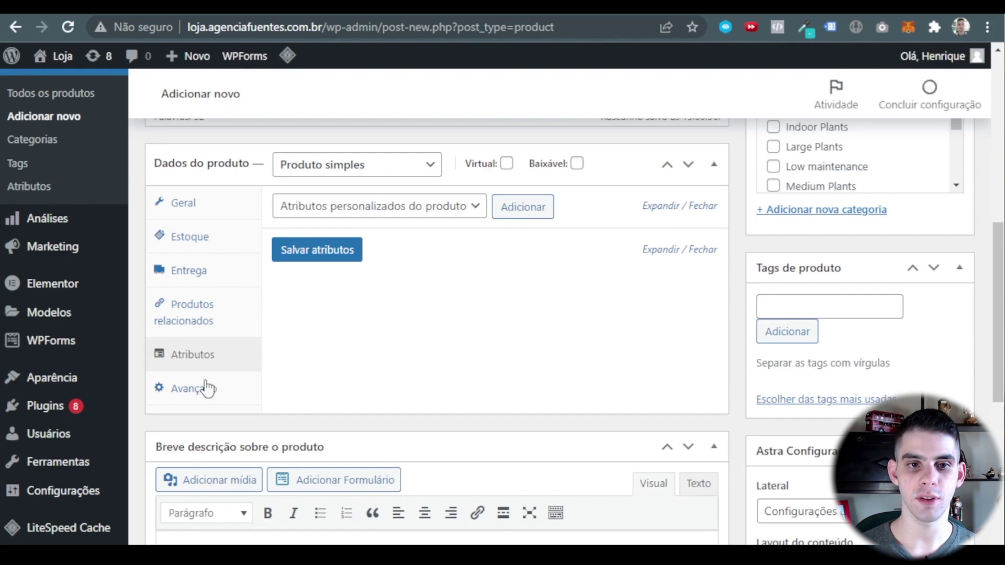
left_click(185, 390)
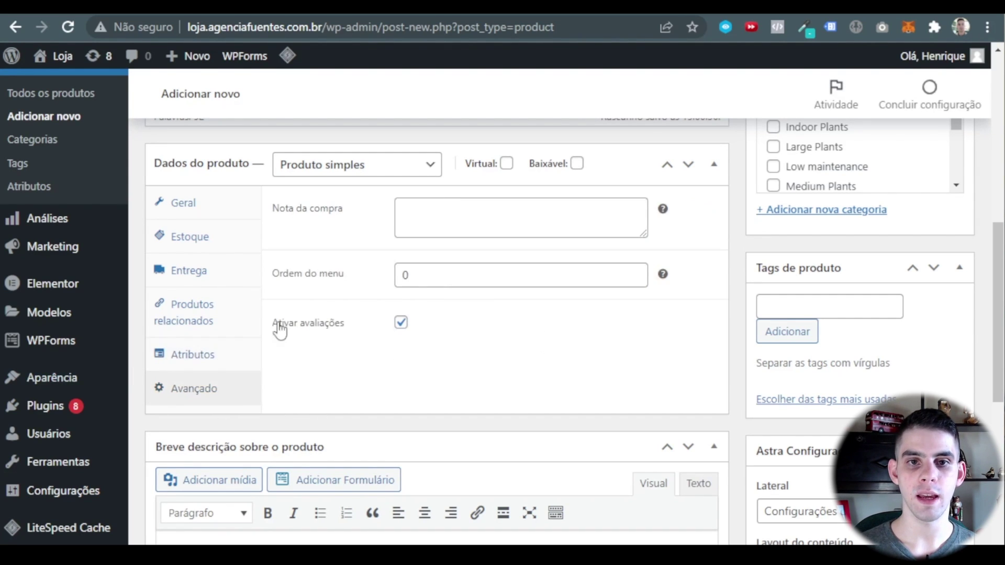
left_click(423, 221)
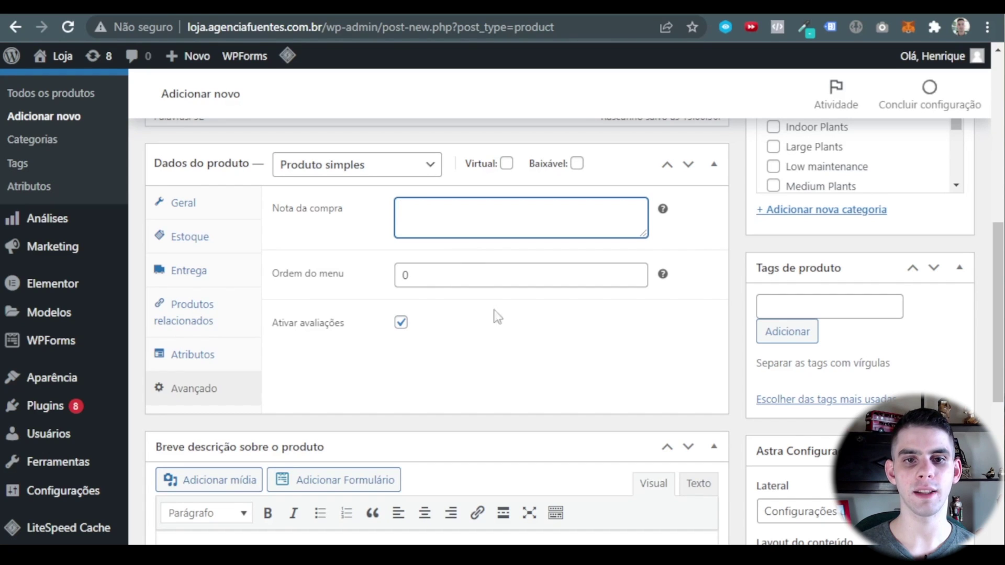
left_click(502, 343)
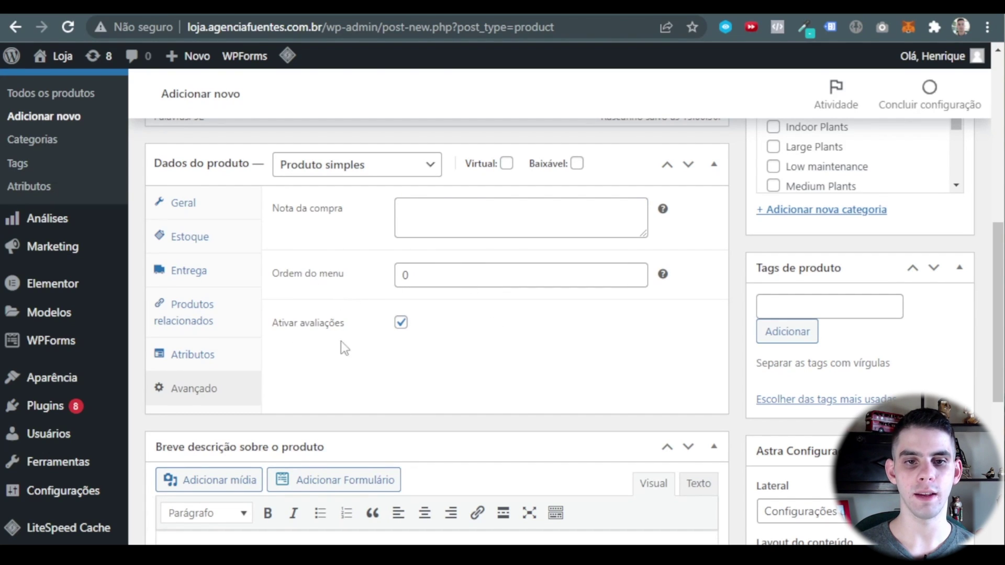
Copy the main description's sentence about building muscle tissue.
scroll(385, 354, "down", 5)
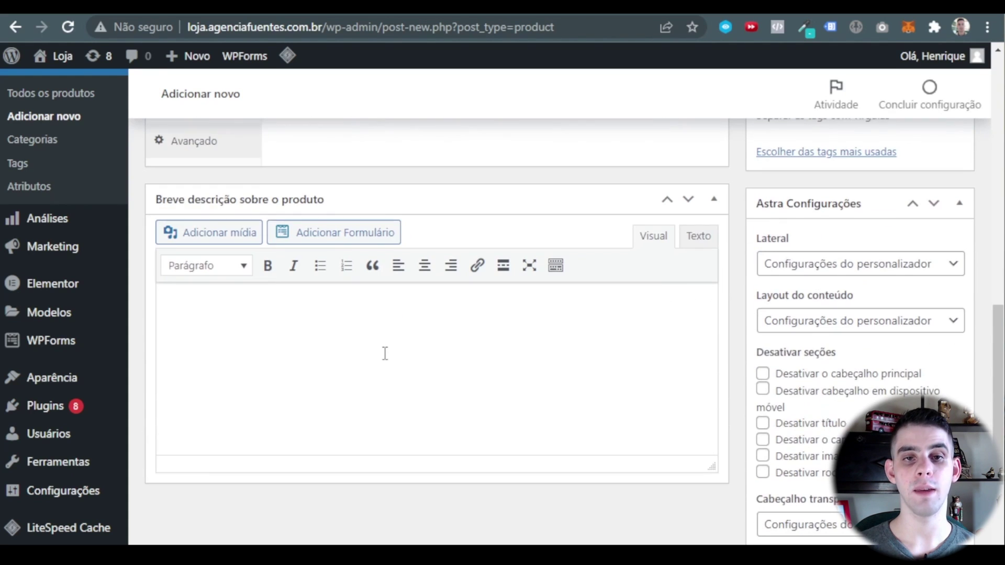
scroll(384, 353, "up", 10)
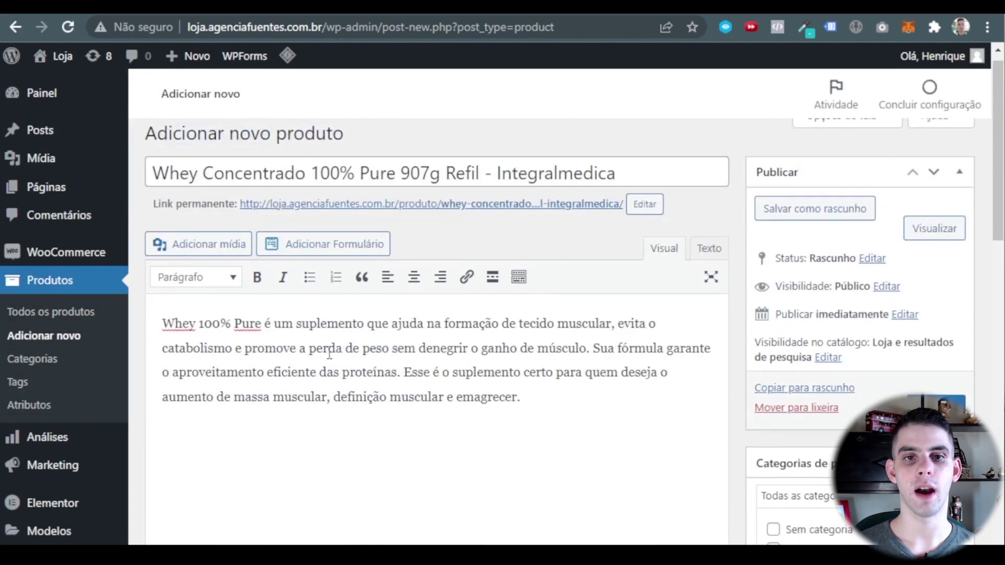
scroll(429, 332, "down", 8)
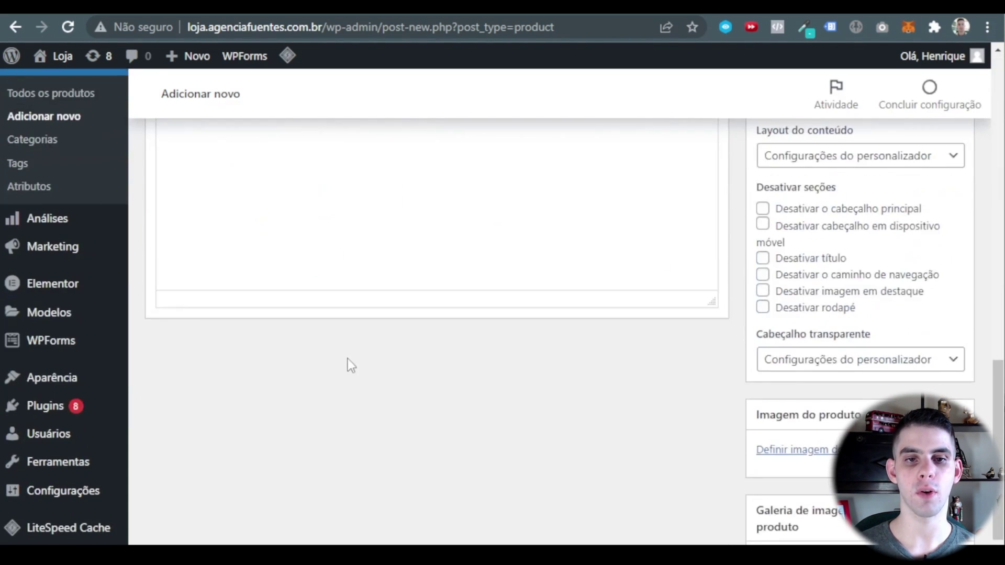
scroll(347, 361, "up", 8)
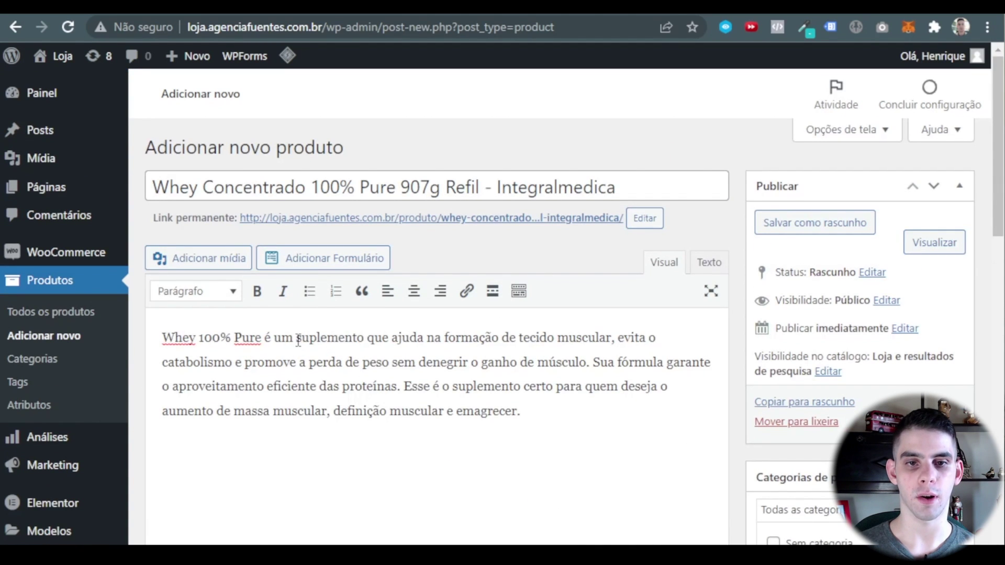
left_click_drag(298, 341, 603, 360)
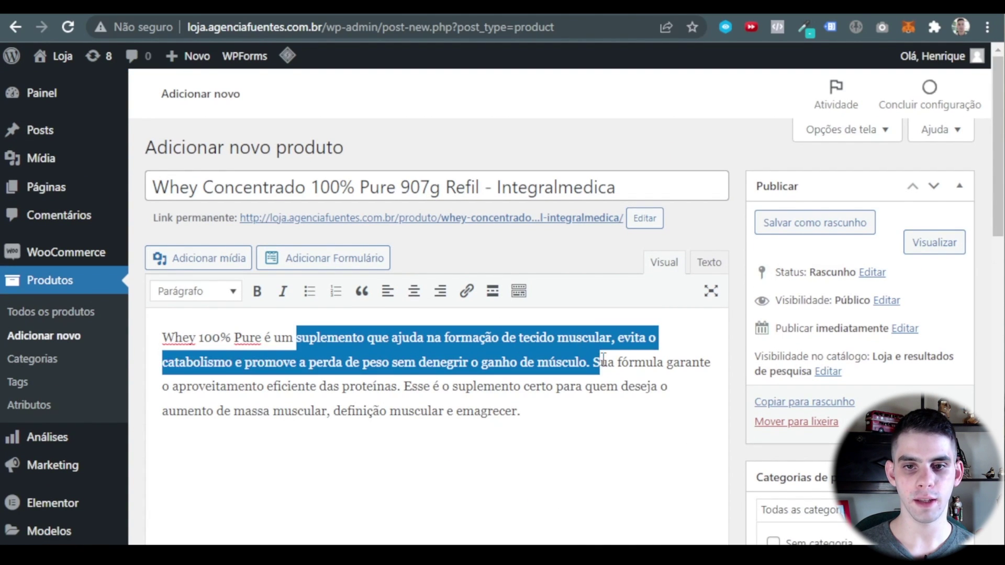
right_click(603, 360)
left_click(623, 416)
Paste the sentence into the short description and capitalise it to begin 'Suplemento'.
scroll(418, 301, "down", 10)
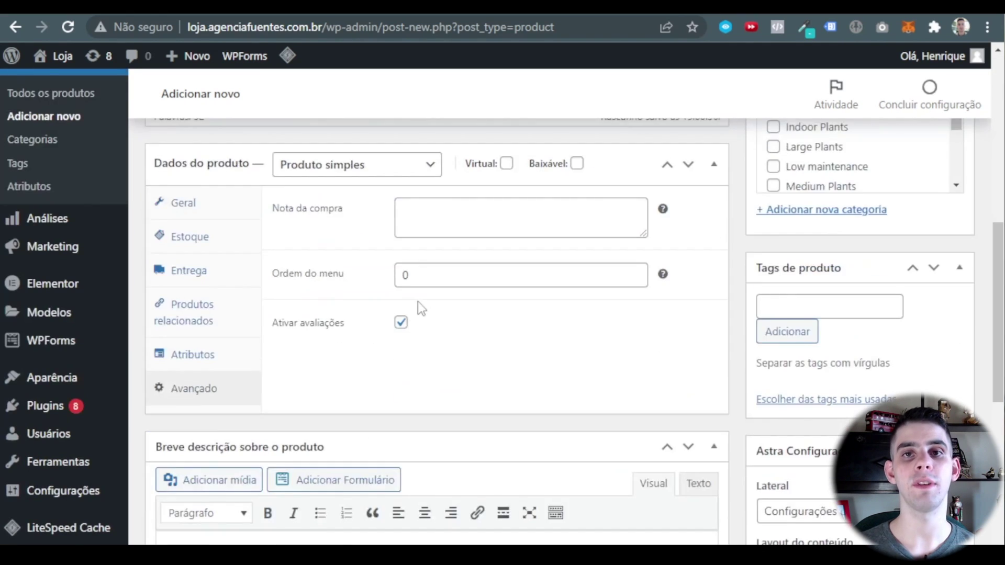
scroll(421, 308, "down", 6)
scroll(340, 377, "up", 3)
left_click(306, 413)
key("ctrl+v")
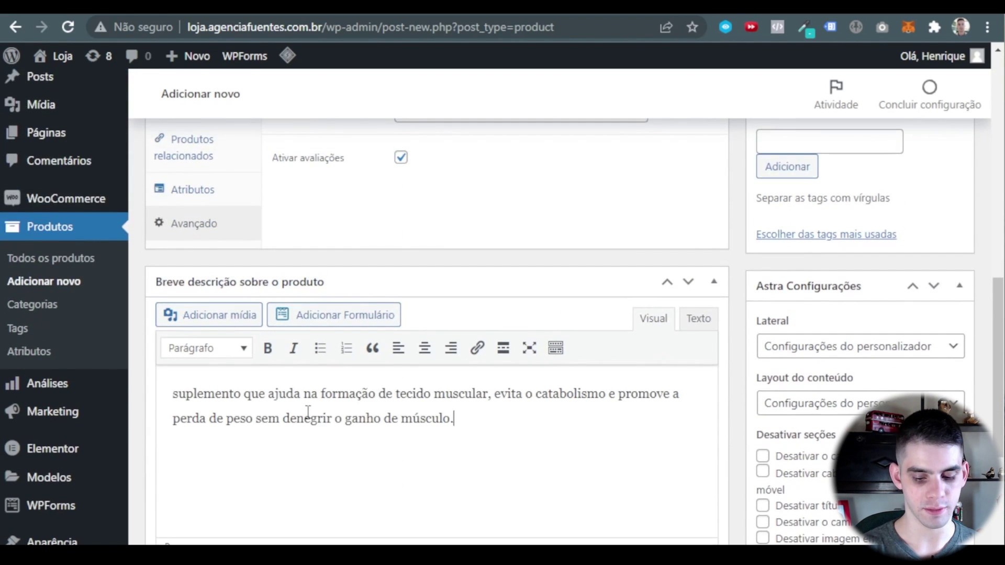
key("ctrl+Home")
key("Right")
key("Right")
key("Right")
key("Right")
key("Right")
key("Right")
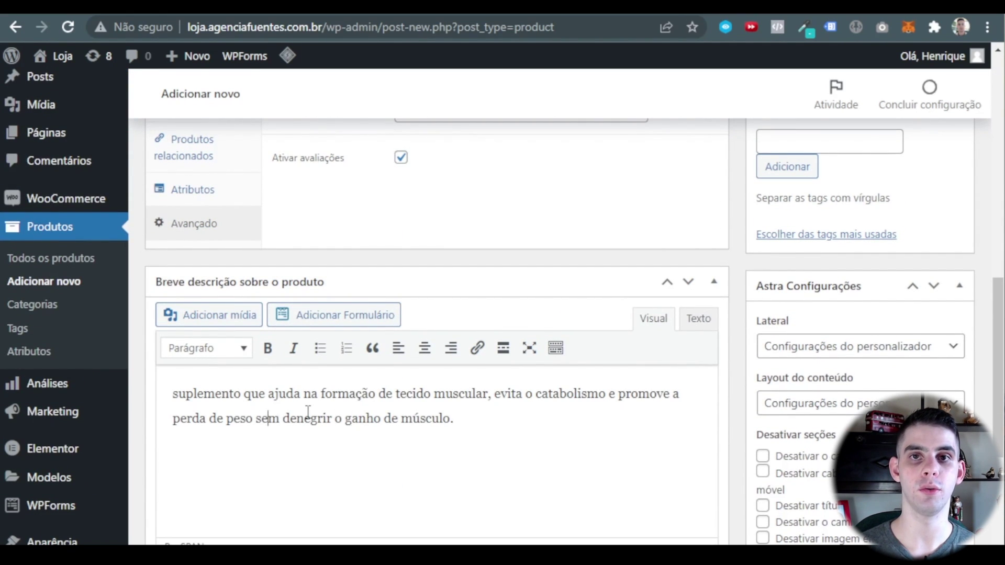
key("Home")
key("Delete")
type("S")
left_click(520, 444)
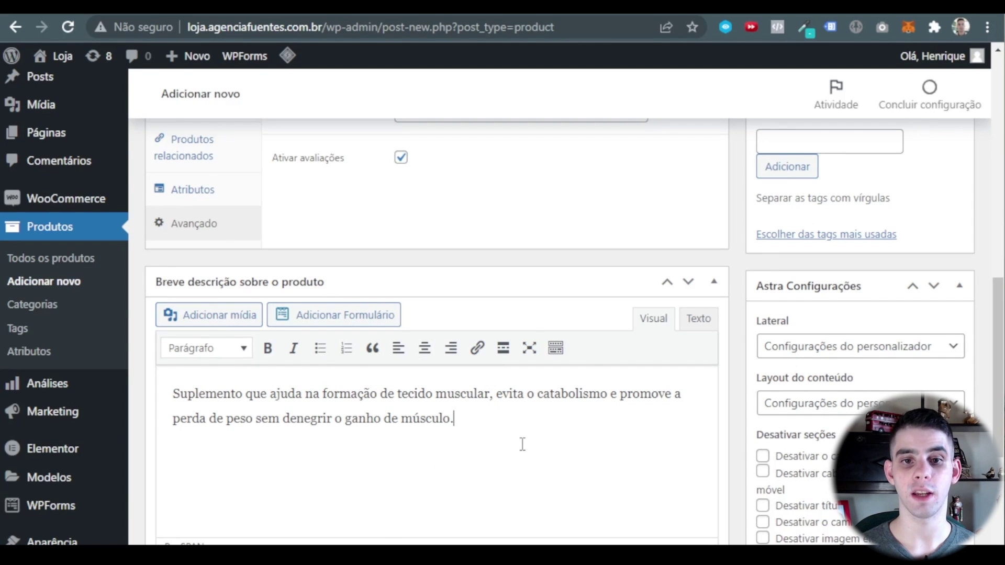
scroll(535, 376, "up", 1)
scroll(535, 375, "up", 10)
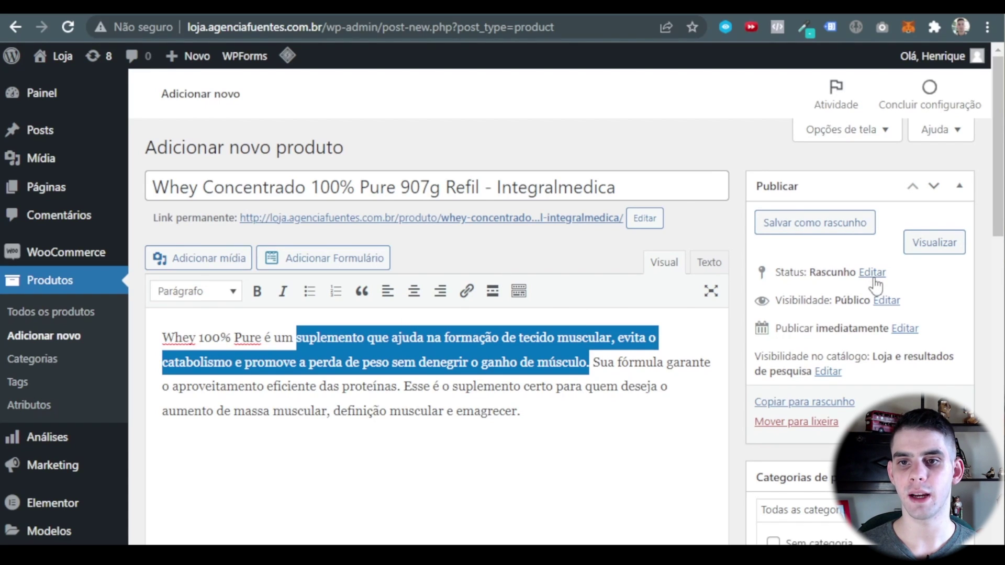
Leave the publish date unchanged and create a new product category named Whey.
left_click(904, 330)
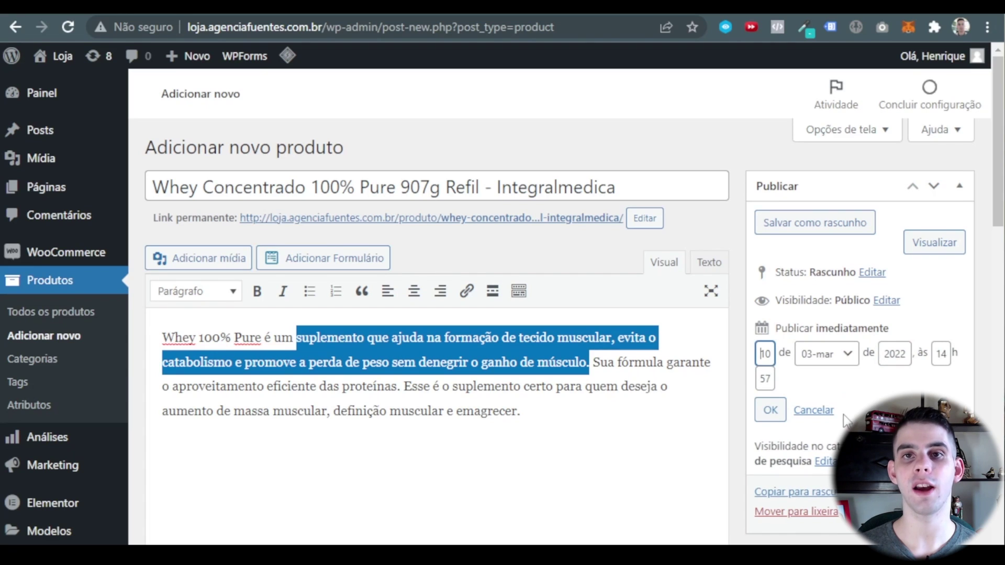
left_click(819, 419)
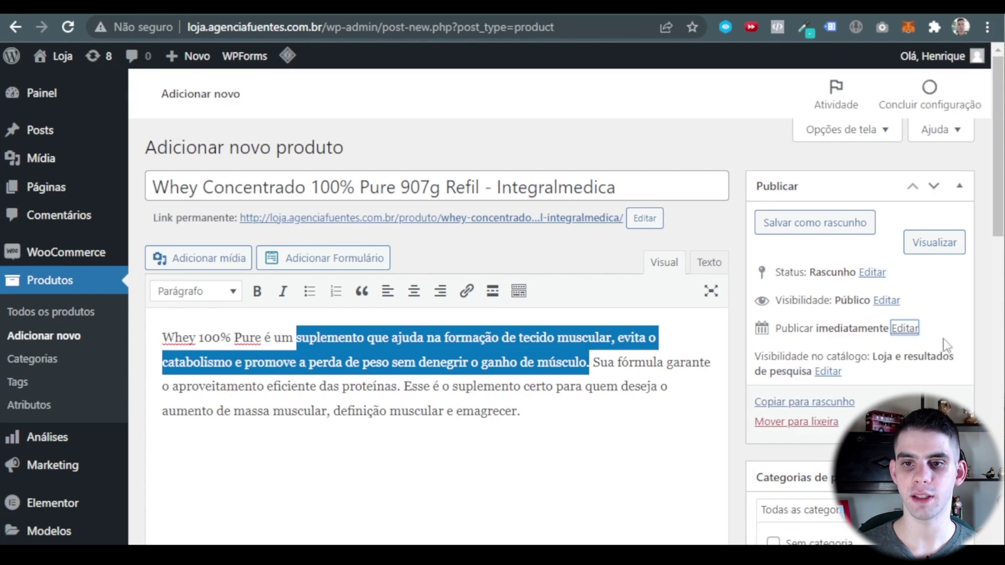
scroll(843, 311, "down", 1)
scroll(832, 282, "down", 5)
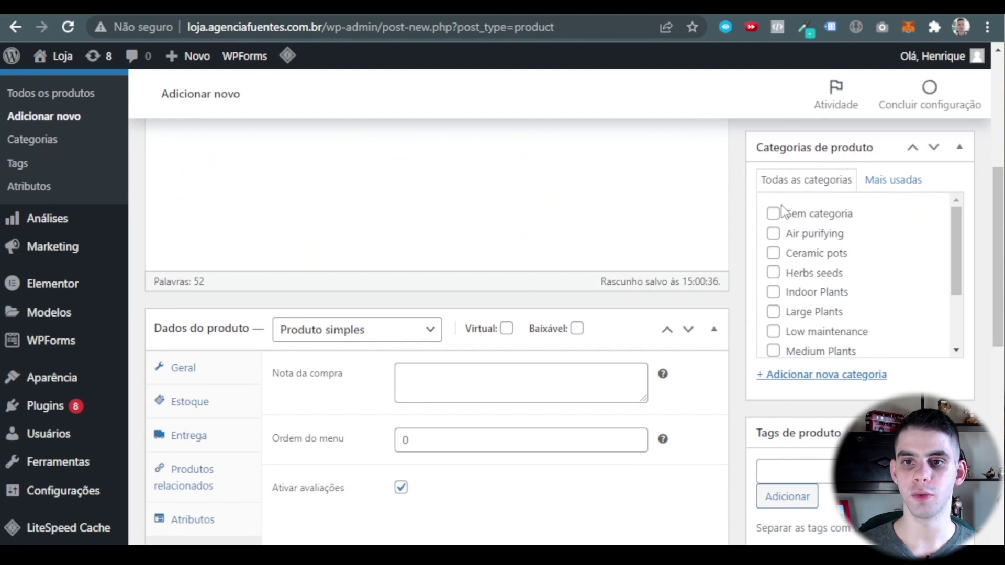
scroll(785, 220, "up", 2)
scroll(817, 370, "down", 2)
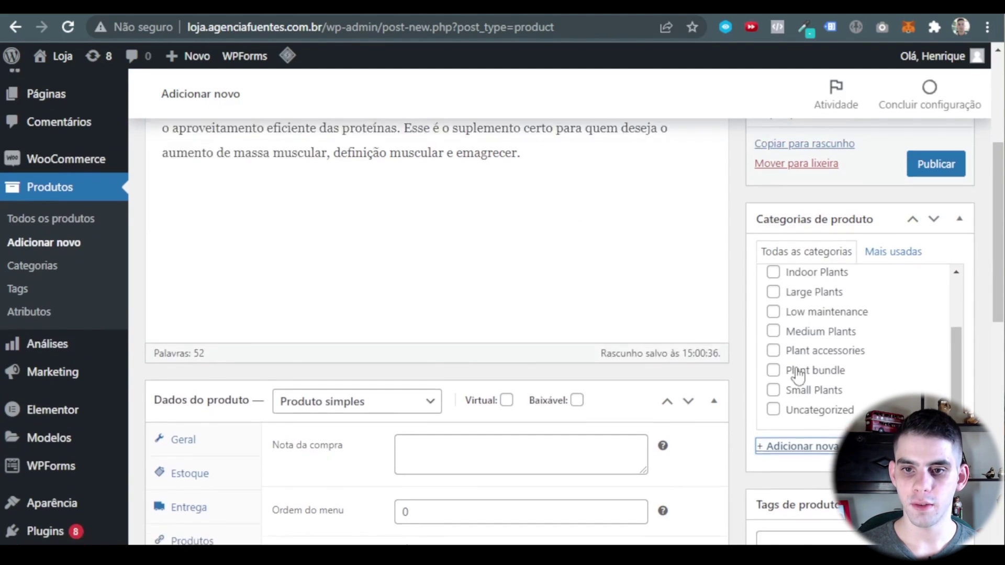
scroll(816, 368, "down", 2)
left_click(818, 377)
left_click(816, 416)
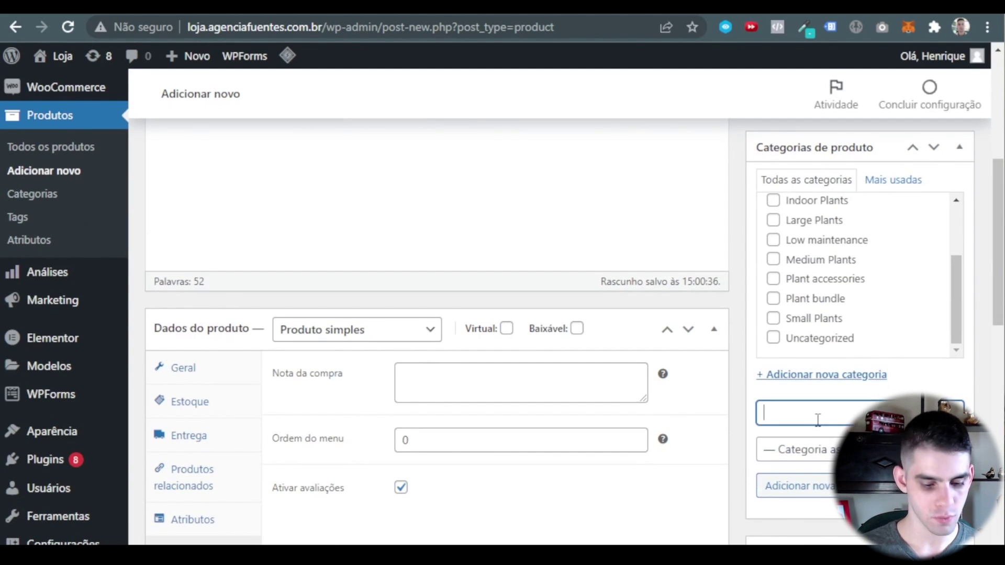
type("Whhey")
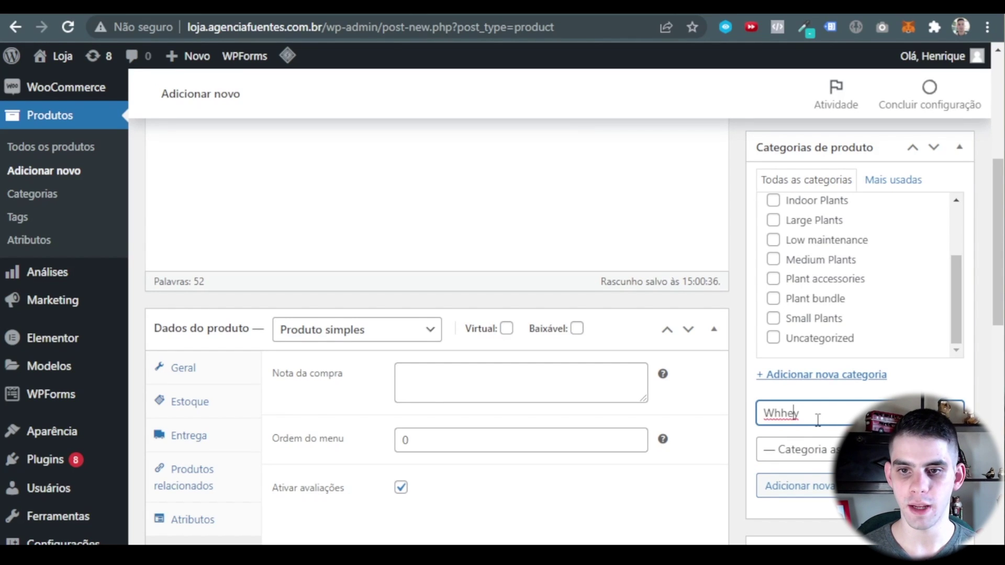
key("BackSpace")
key("BackSpace")
key("BackSpace")
type("ey")
left_click(823, 492)
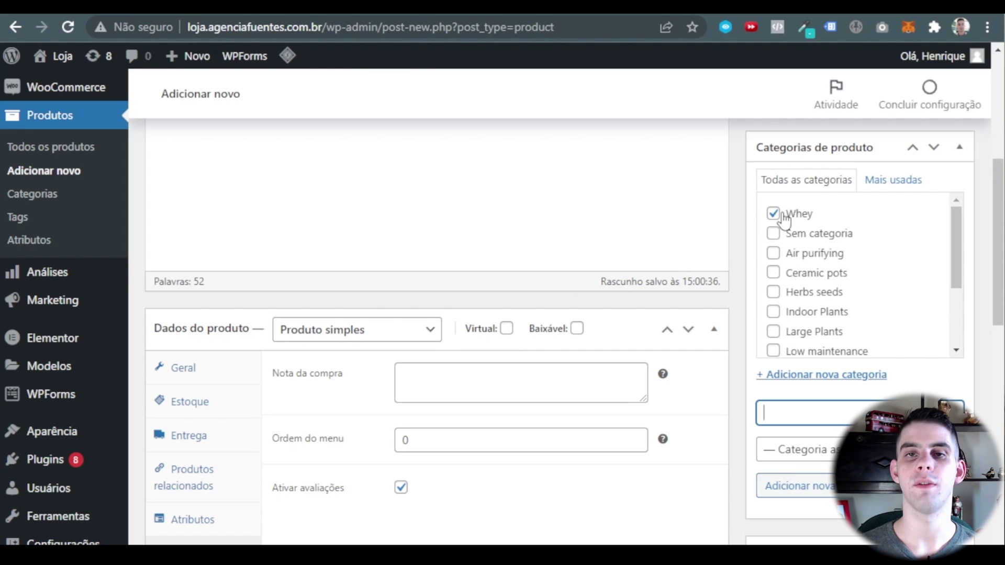
Add the tag Destaques to the product.
scroll(783, 220, "down", 3)
scroll(736, 275, "down", 5)
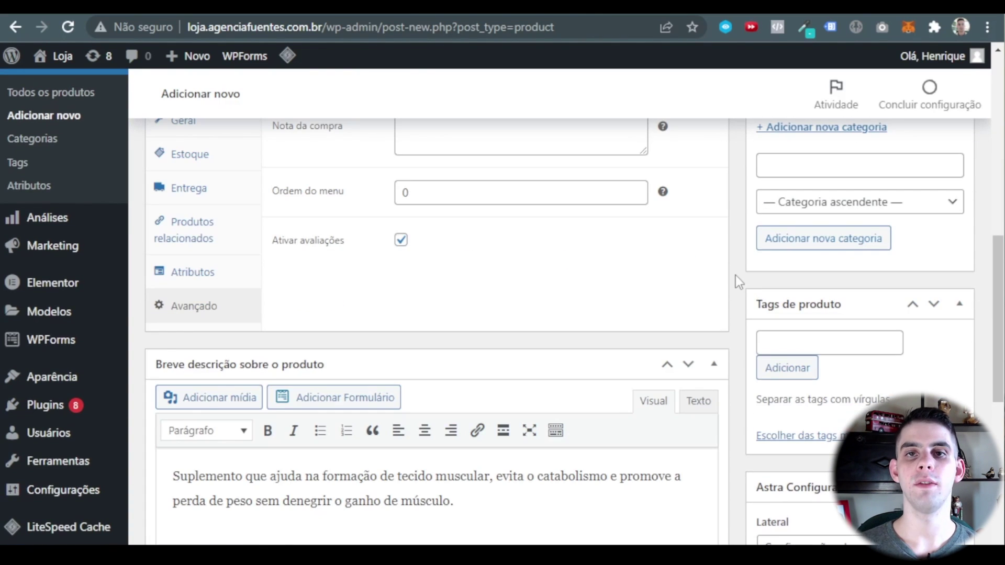
left_click(851, 342)
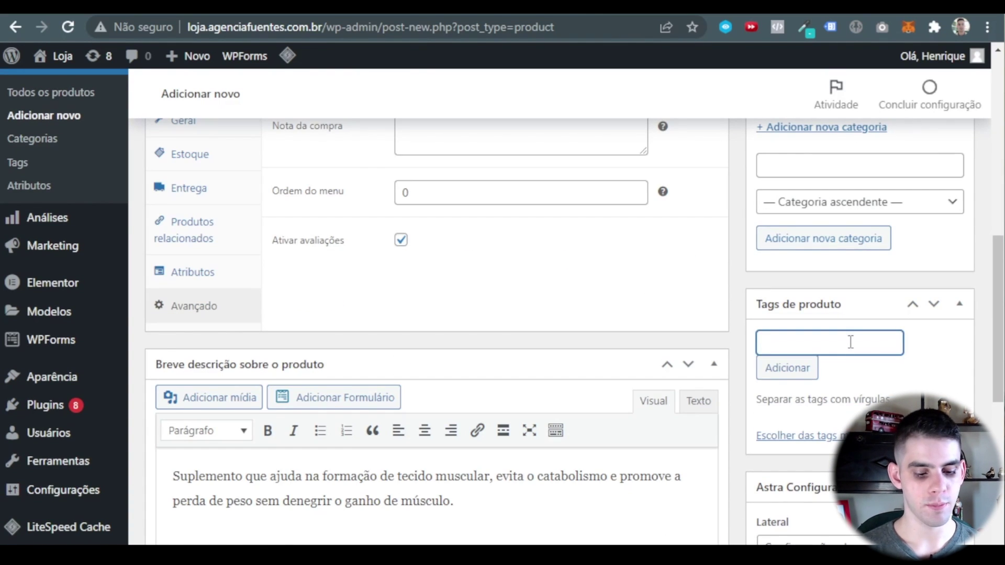
type("Destaques")
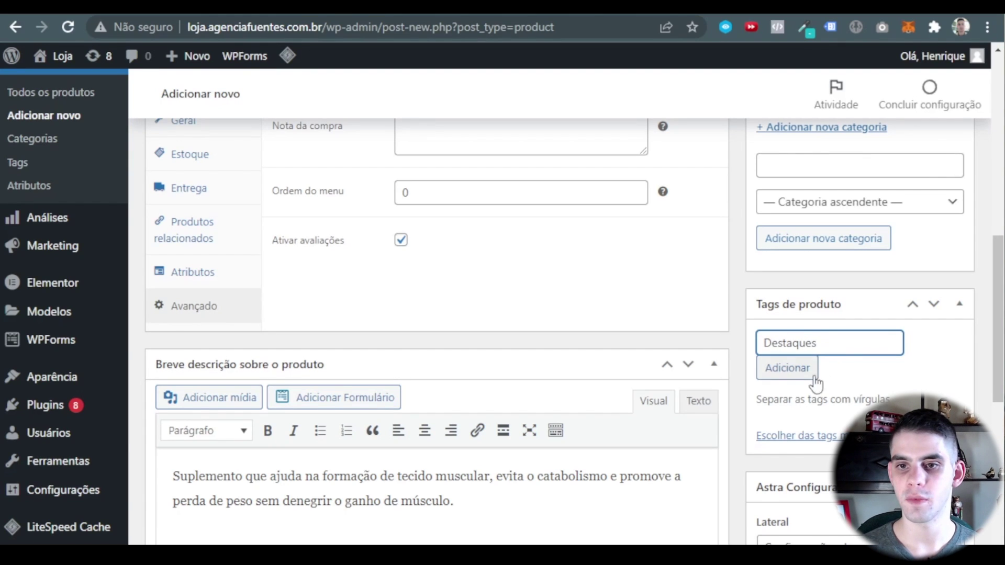
left_click(813, 377)
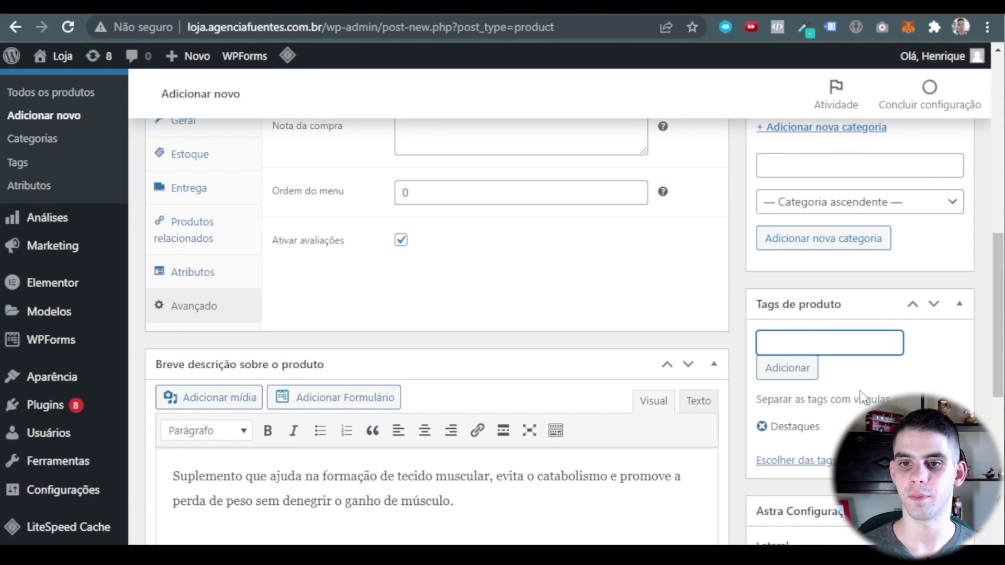
scroll(859, 371, "down", 6)
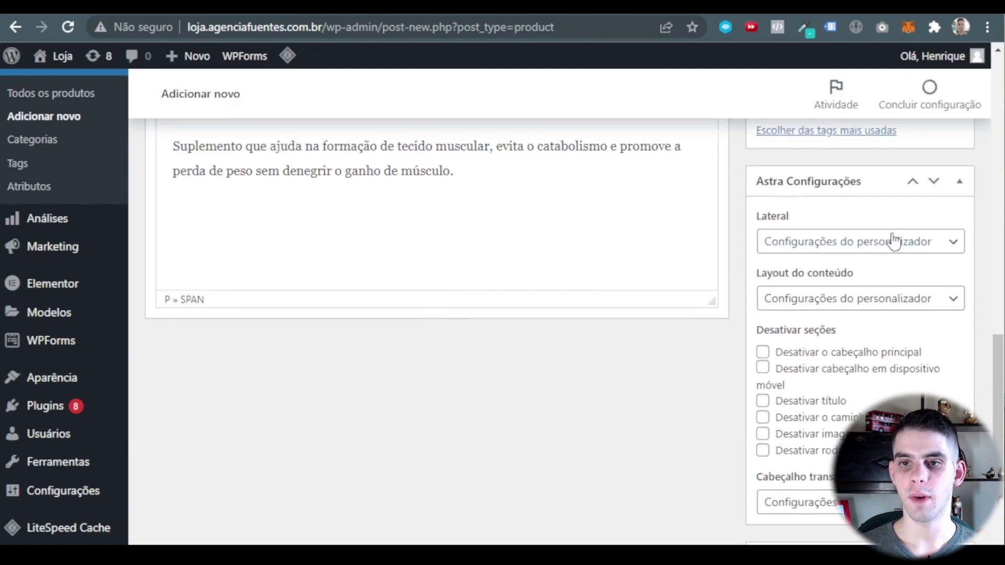
Download Produto 01.jpg from Google Drive and set it as the product's featured image.
left_click(959, 182)
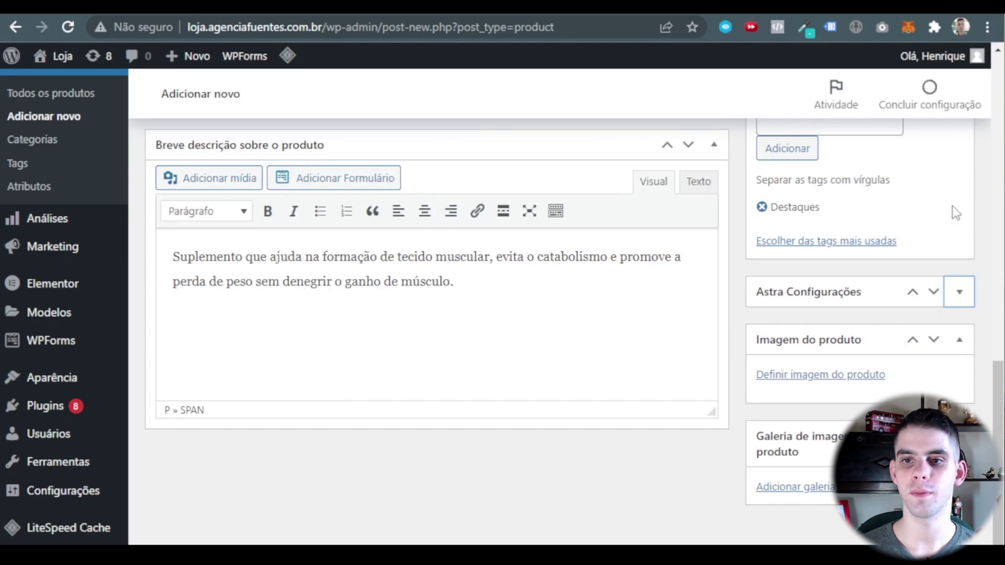
left_click(837, 376)
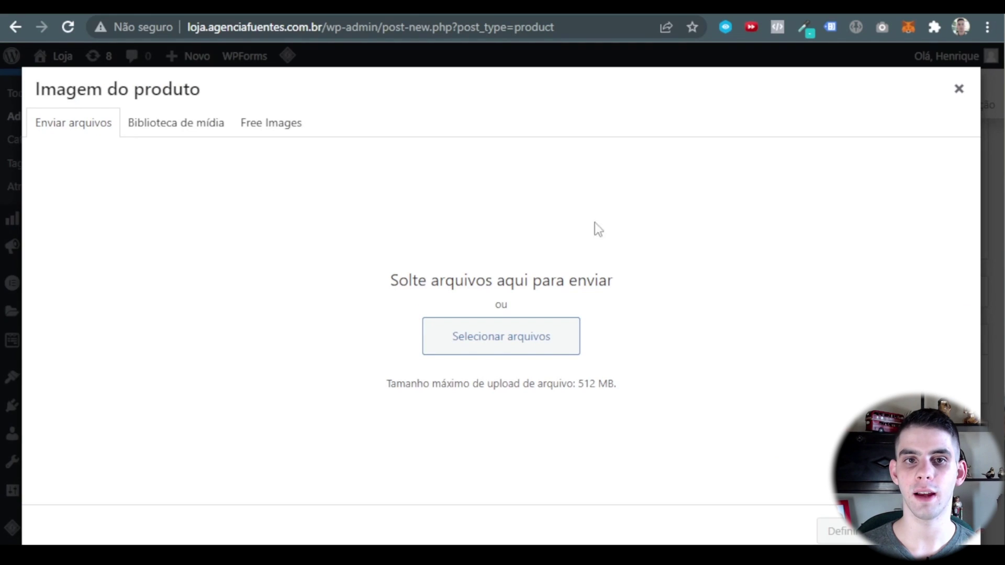
key("ctrl+Tab")
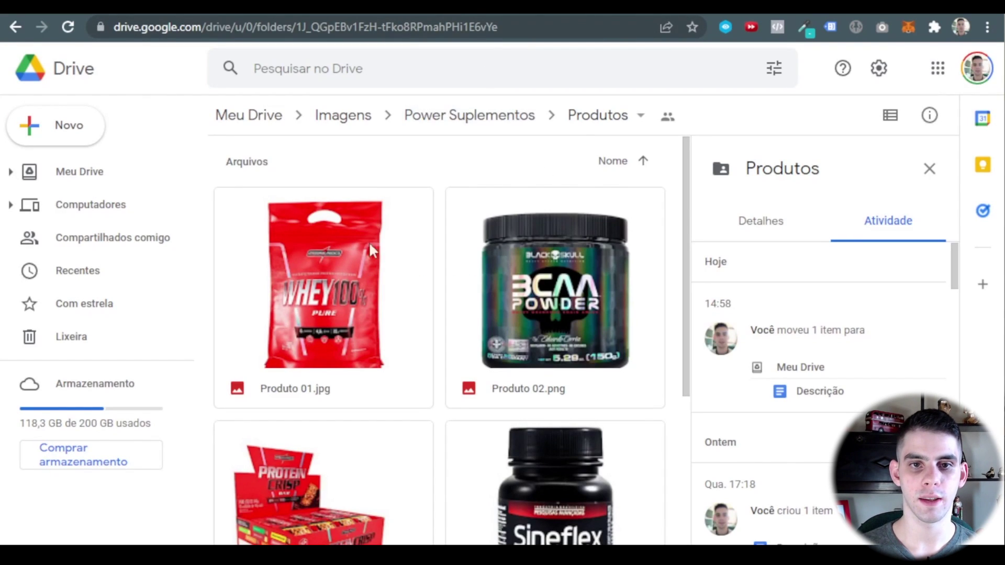
right_click(325, 249)
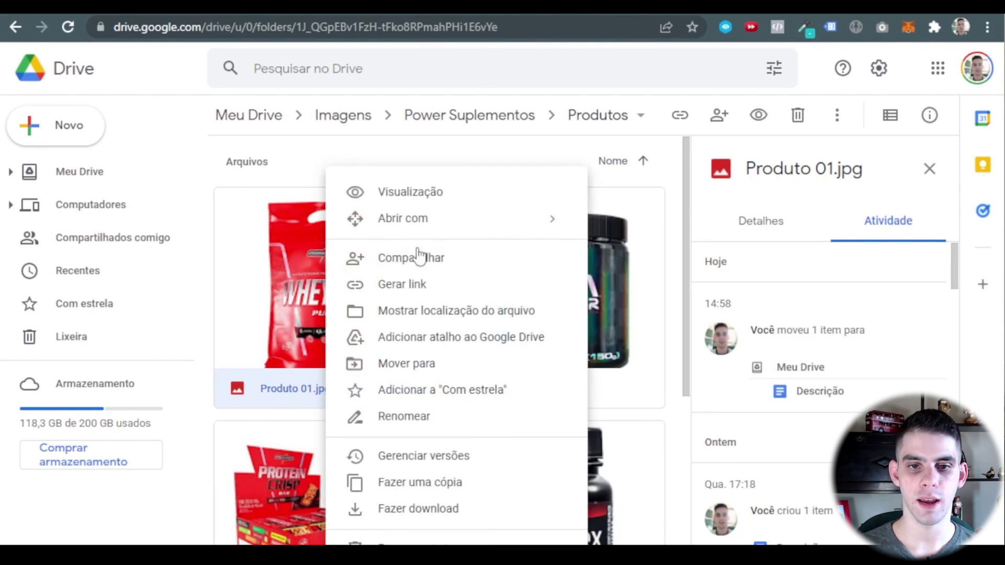
left_click(425, 509)
key("ctrl+shift+Tab")
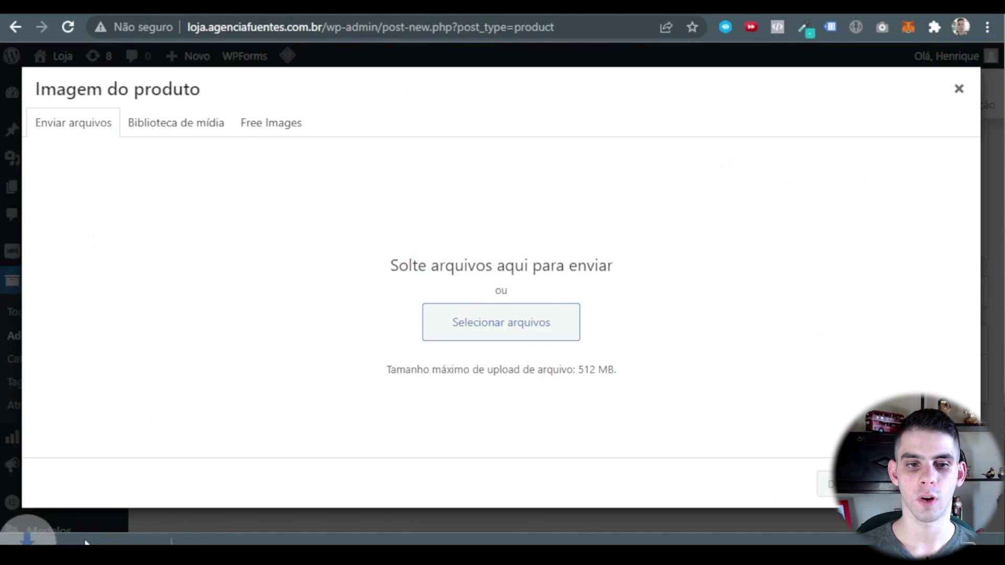
left_click_drag(31, 539, 529, 295)
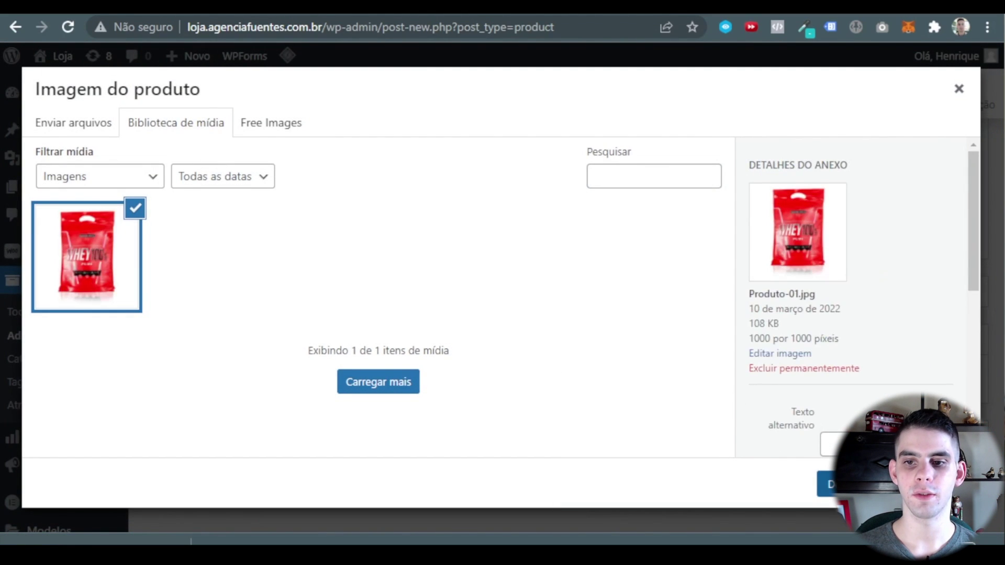
left_click(937, 483)
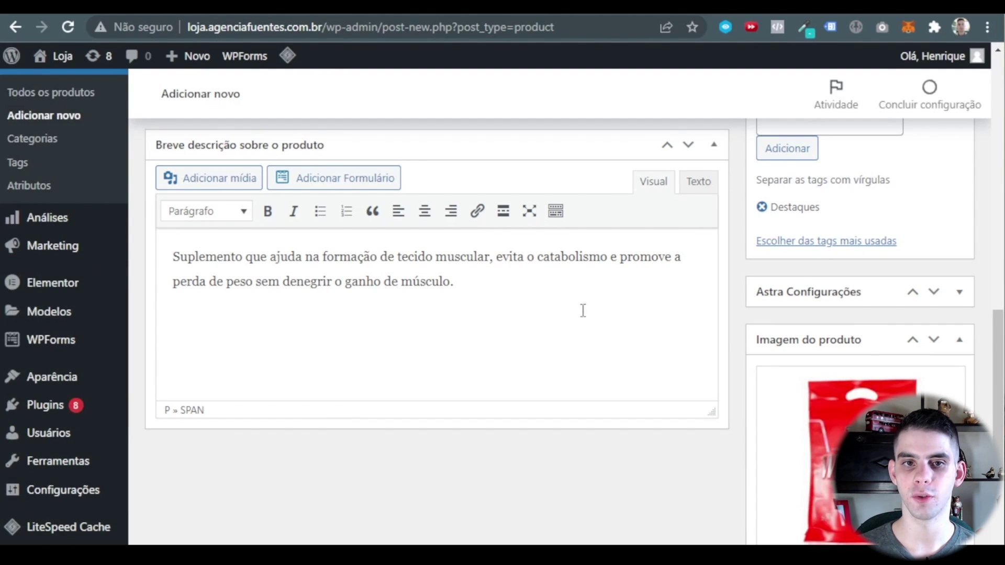
scroll(586, 340, "down", 5)
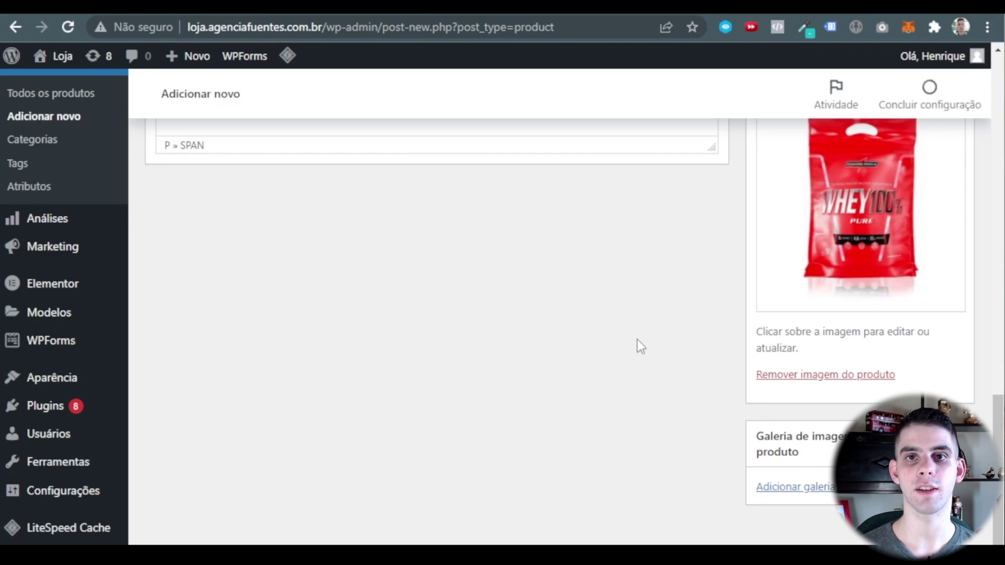
Browse the media library for the product gallery, selecting several plant images.
left_click(794, 487)
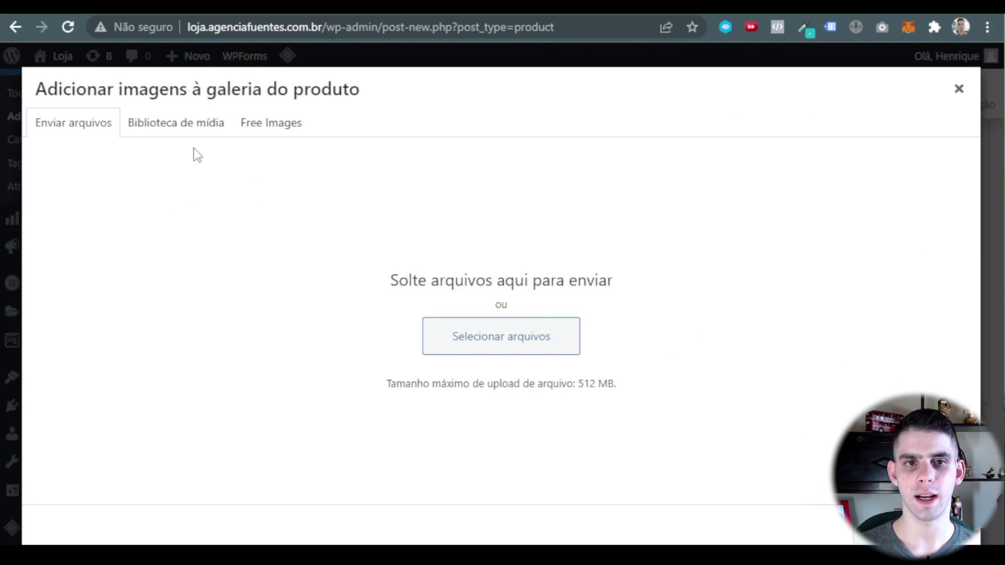
left_click(192, 128)
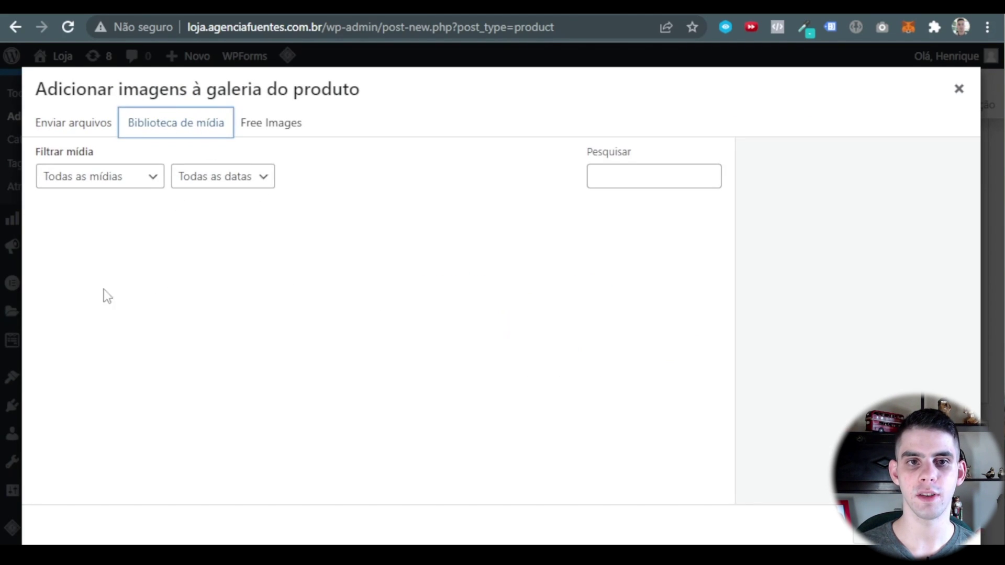
left_click(413, 282)
left_click(530, 293)
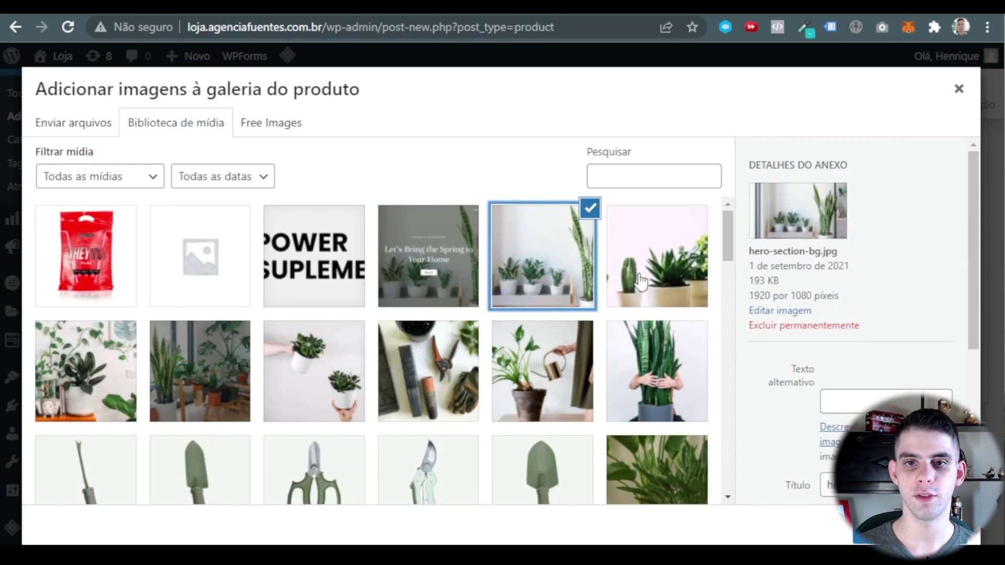
left_click(641, 282)
left_click(430, 241)
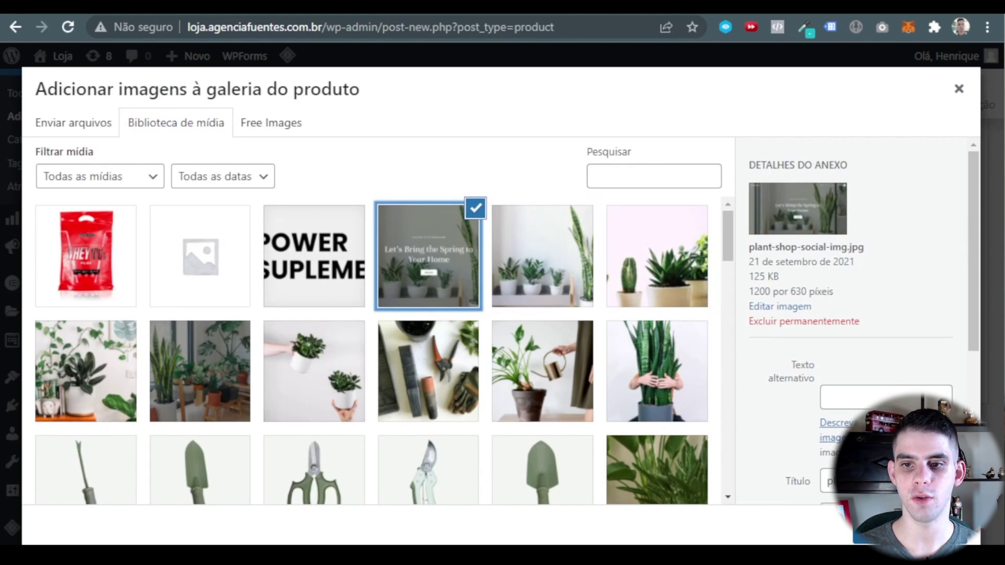
left_click(528, 271)
left_click(634, 293)
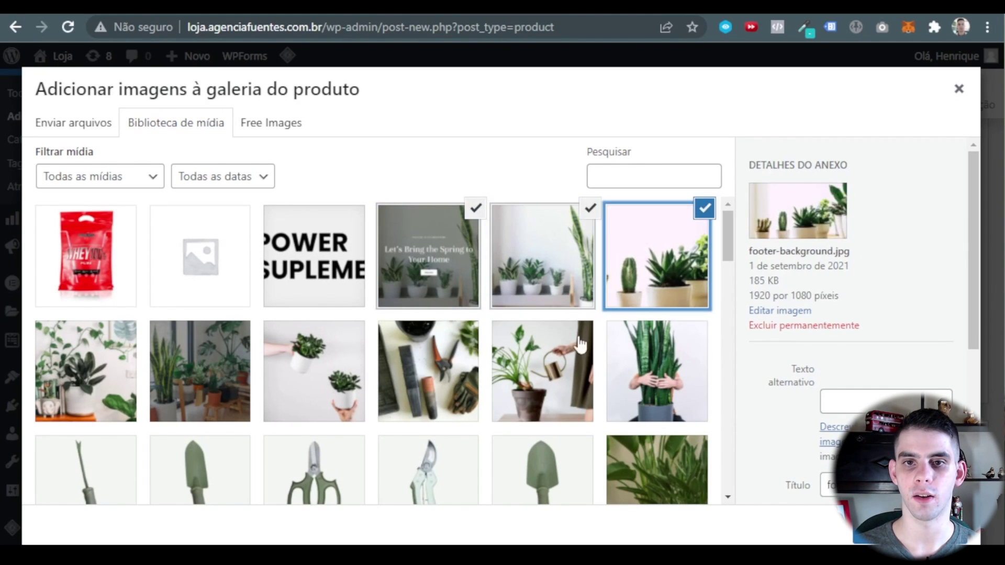
left_click(80, 361)
left_click(215, 413)
left_click(345, 367)
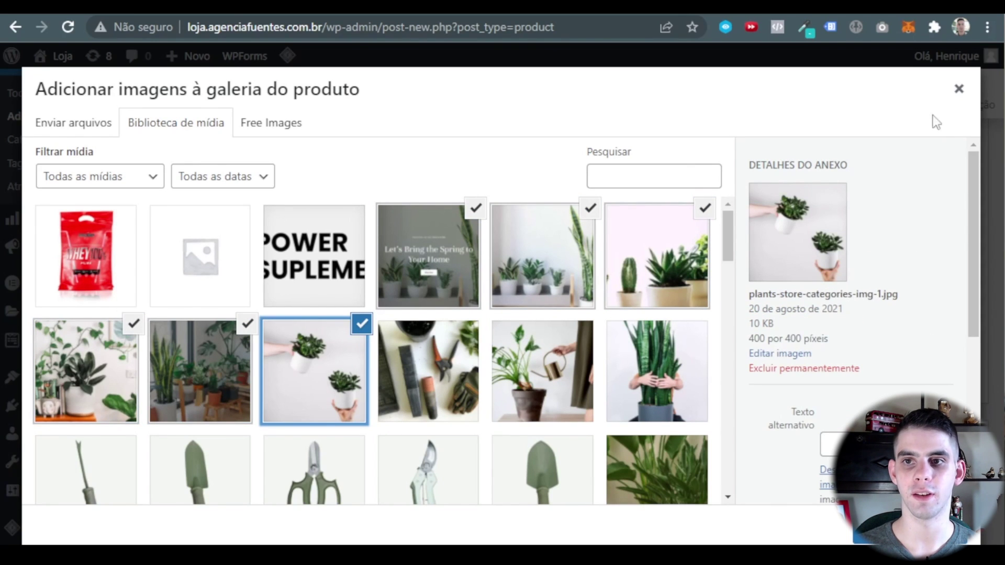
Close the gallery picker without adding images and publish the whey product.
left_click(959, 90)
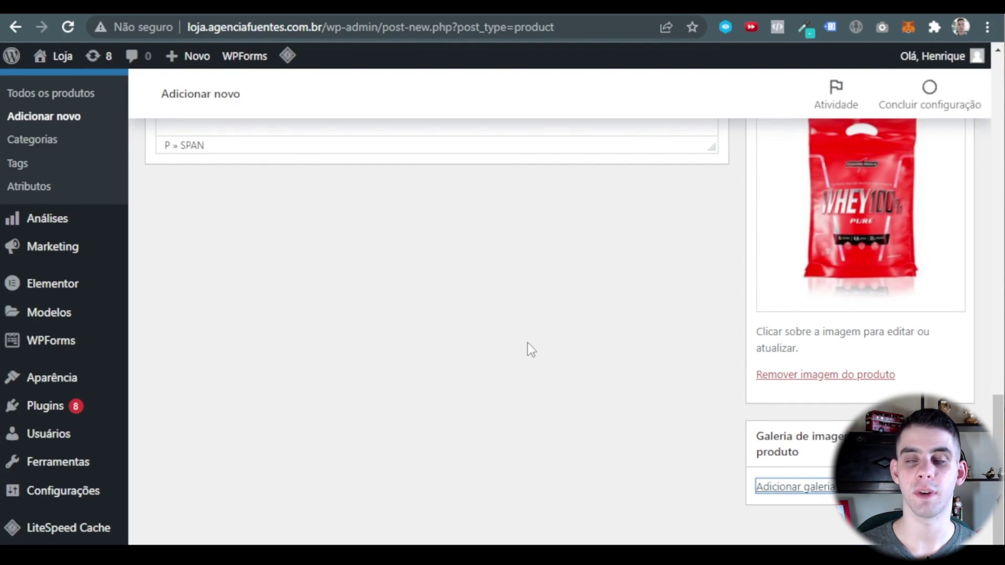
scroll(522, 298, "up", 10)
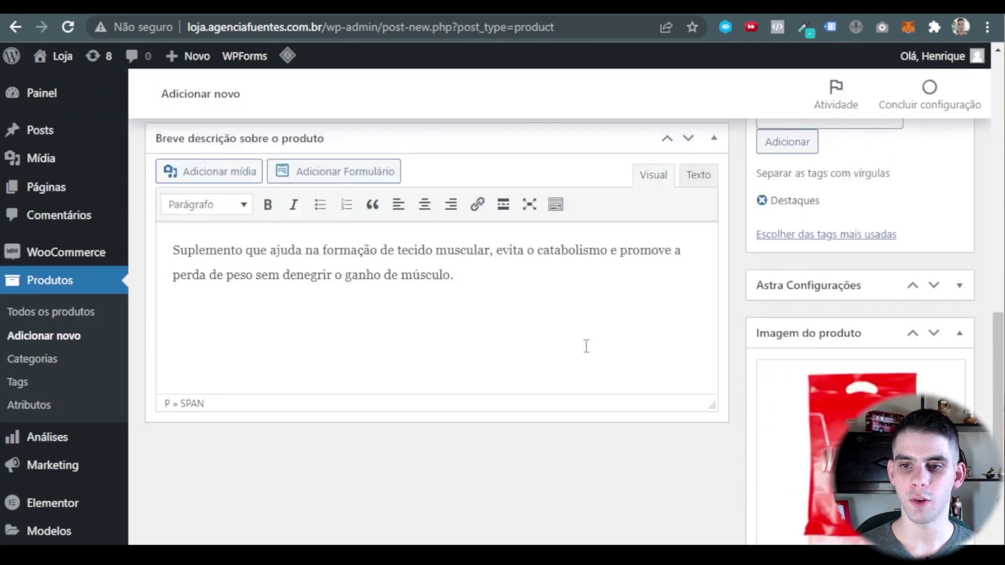
left_click(937, 422)
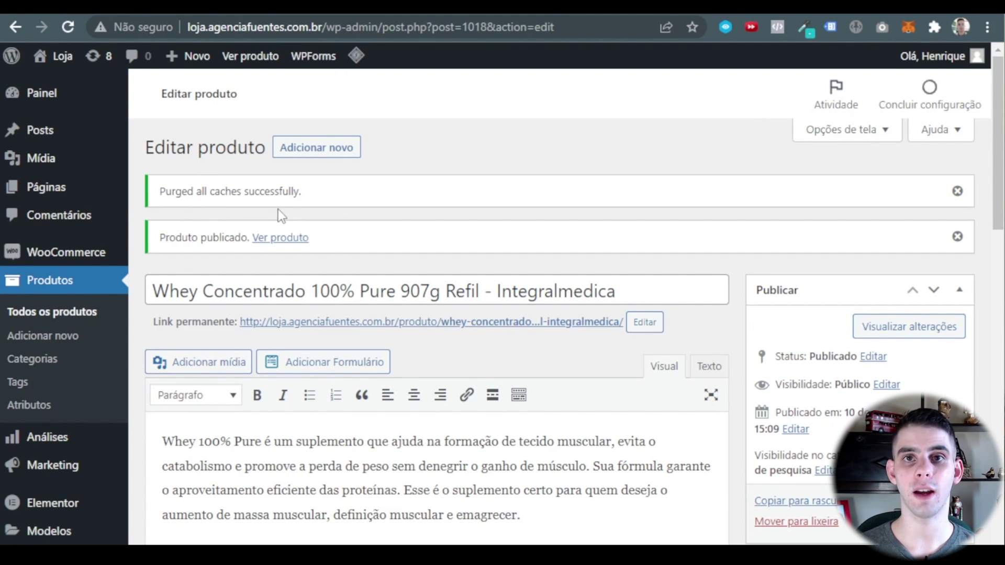
Create a new product titled BCAA Powder and paste in its BCAA description paragraph.
left_click(331, 147)
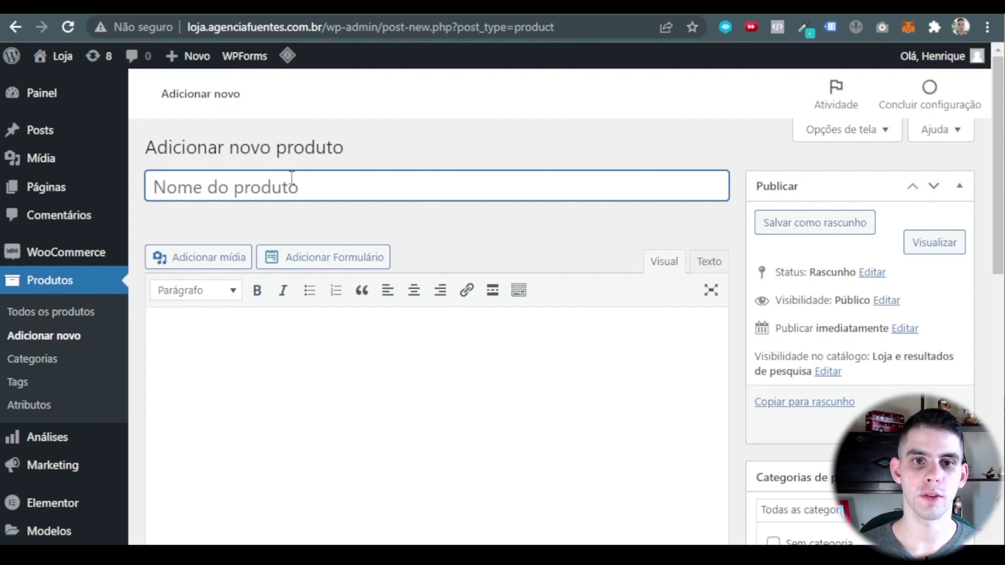
type("BCAA Powder")
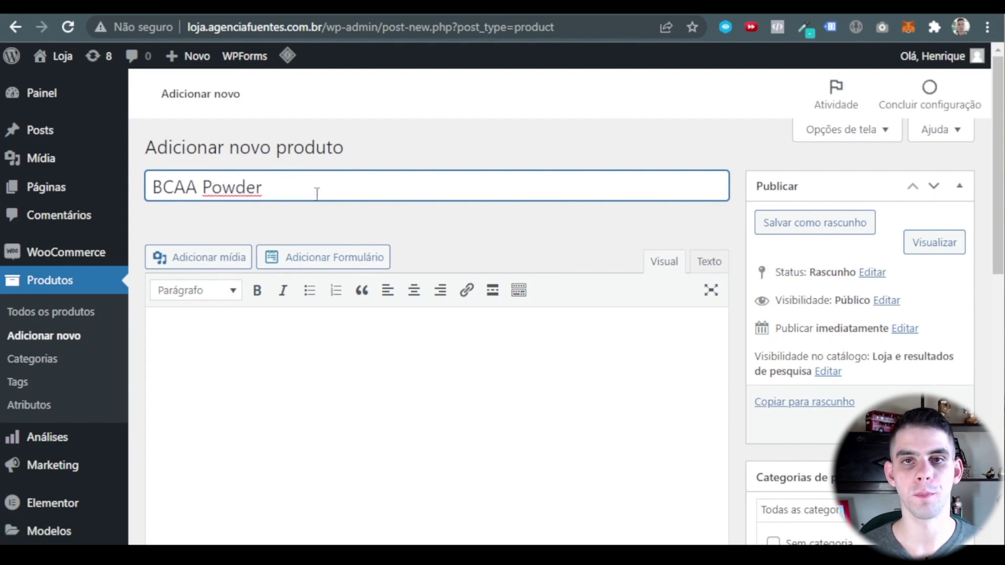
left_click(358, 352)
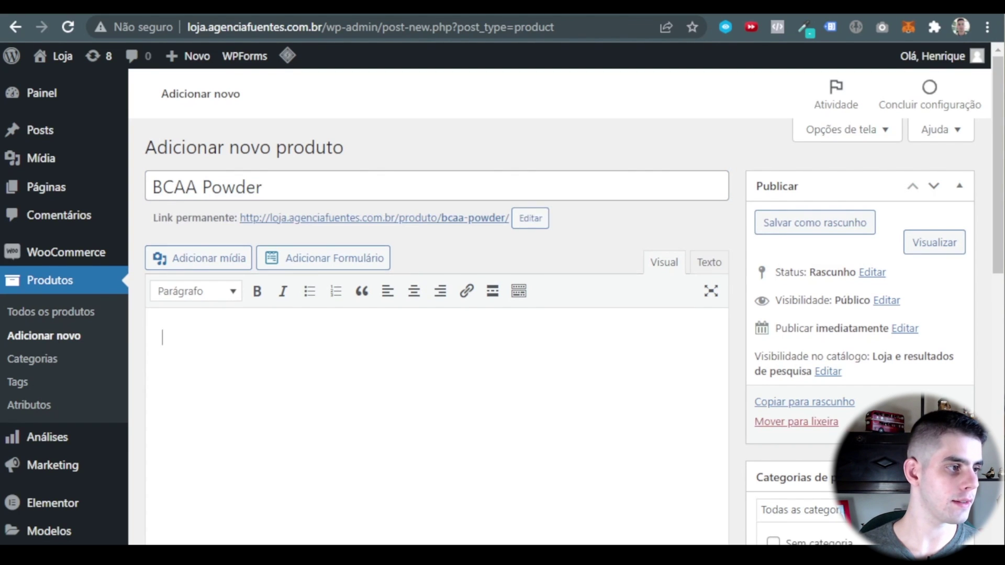
type("O BCAA (Aminoácidos de cadeia ramificada) é um suplemento essencial para aqueles que querem evitar o catabolismo e a perda de massa muscular. O BCAA evita que as proteínas intramusculares sejam consumidas como fonte primária de energia muscular, o que é chamado de catabolismo. A Black Skull promete garantir que seus suplementos sejam com matéria-prima de qualidade para seus consumidores.")
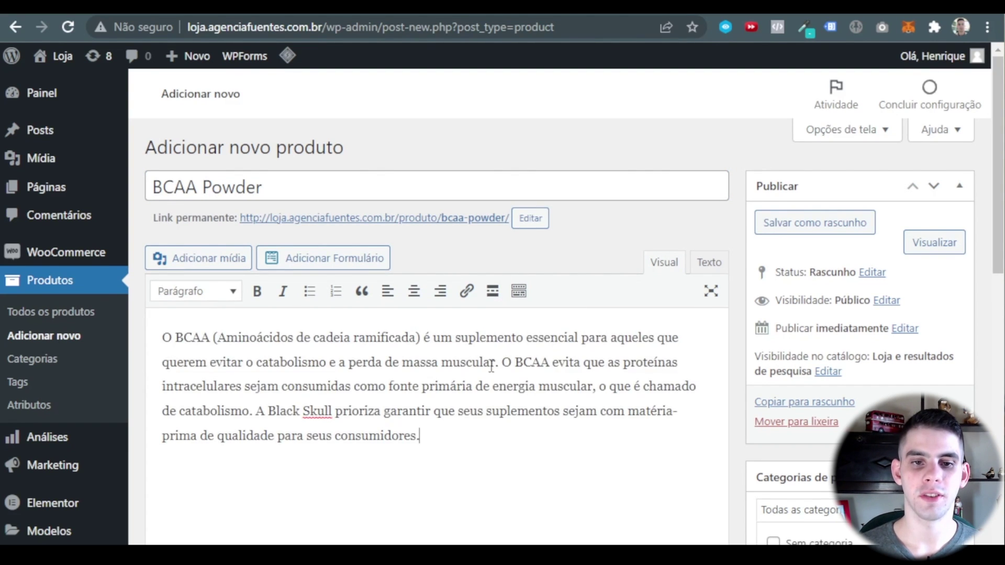
scroll(356, 183, "down", 8)
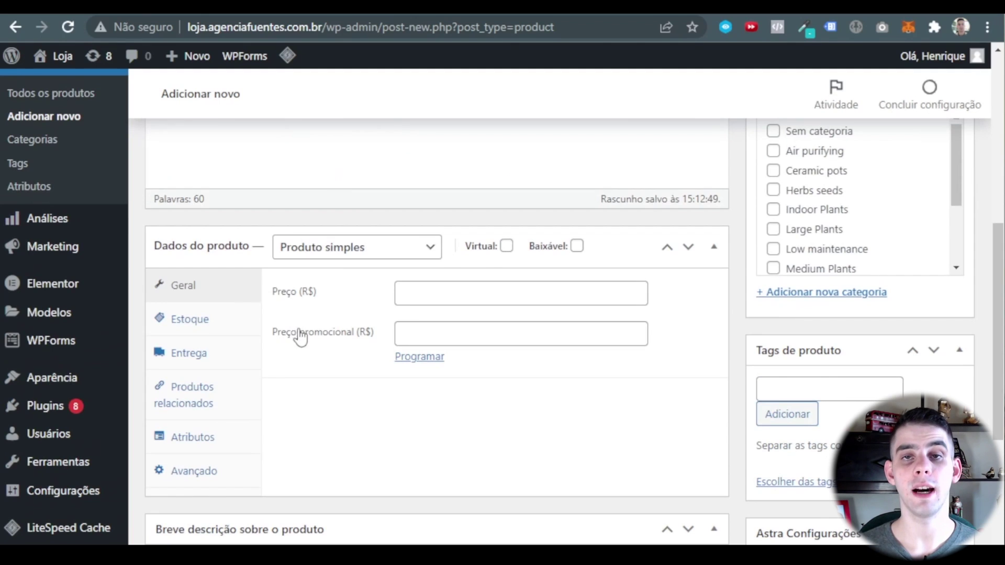
Make BCAA Powder a variable product with SKU 00005.
left_click(340, 257)
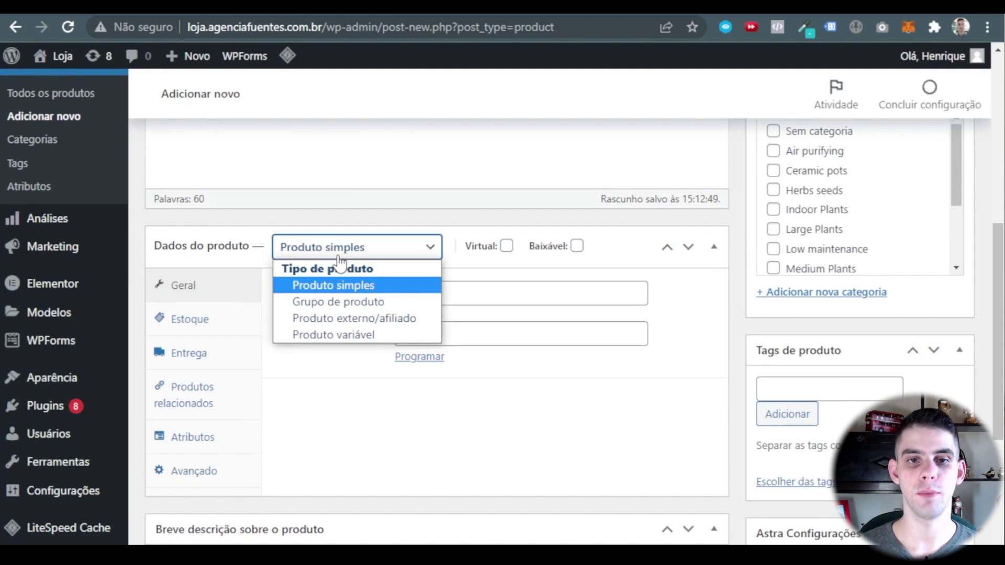
left_click(374, 336)
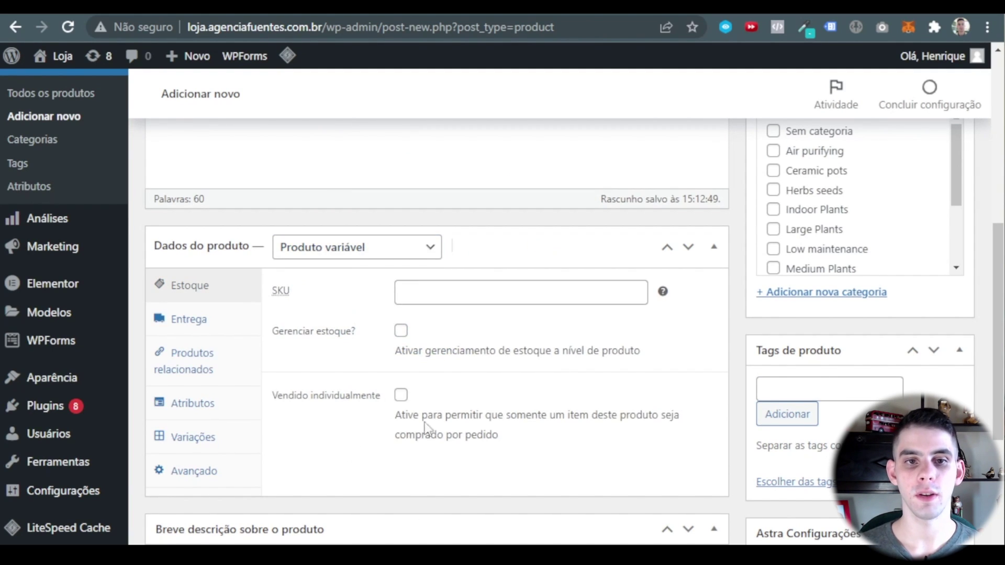
left_click(479, 291)
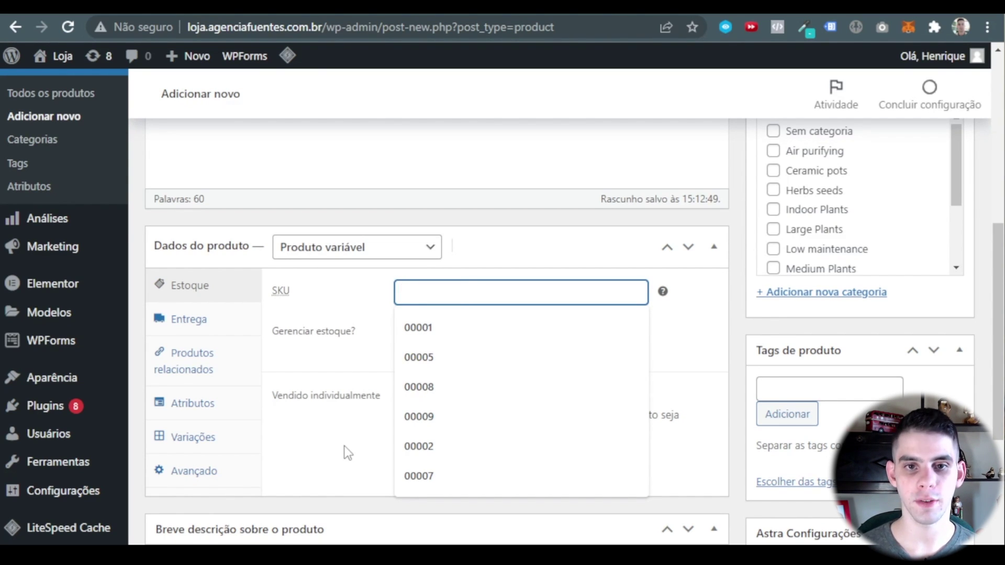
left_click(441, 359)
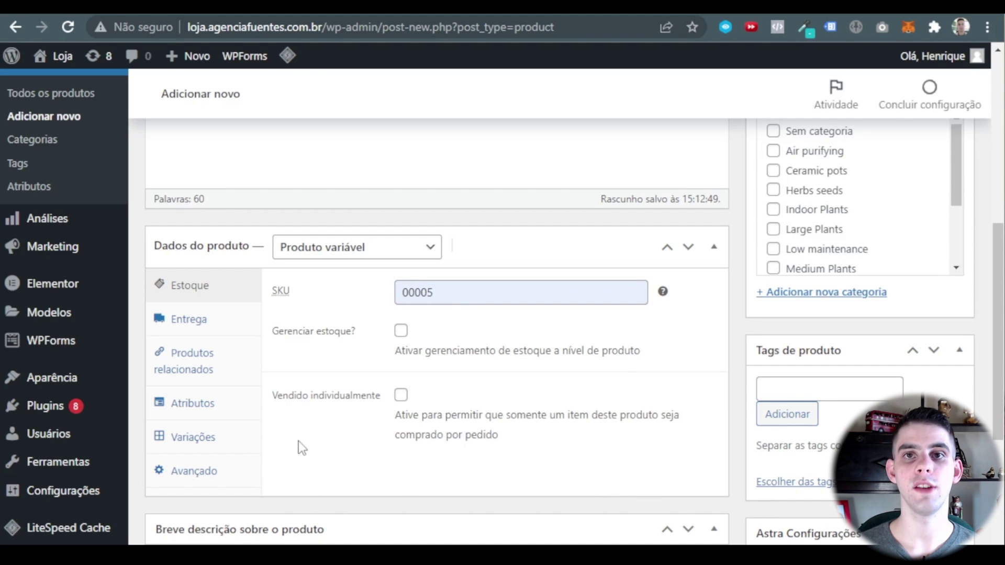
Leave stock management switched off and bring up the shipping settings.
left_click(402, 332)
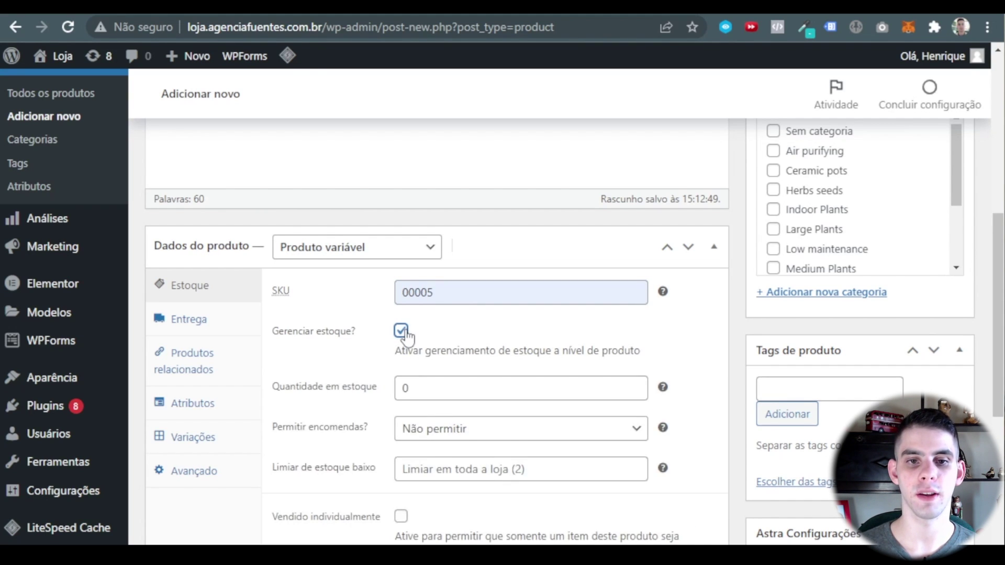
scroll(615, 352, "down", 4)
scroll(313, 444, "up", 3)
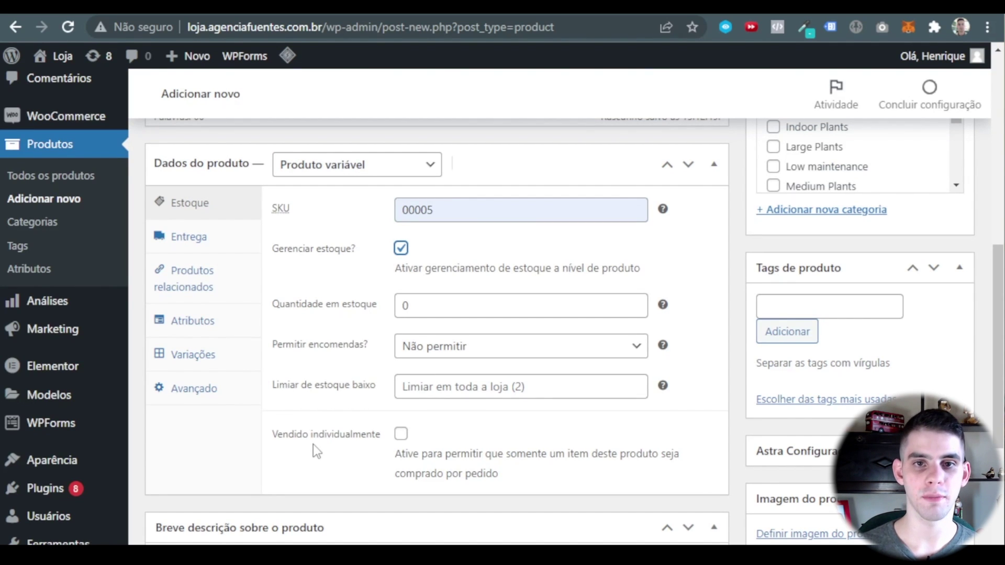
left_click(400, 249)
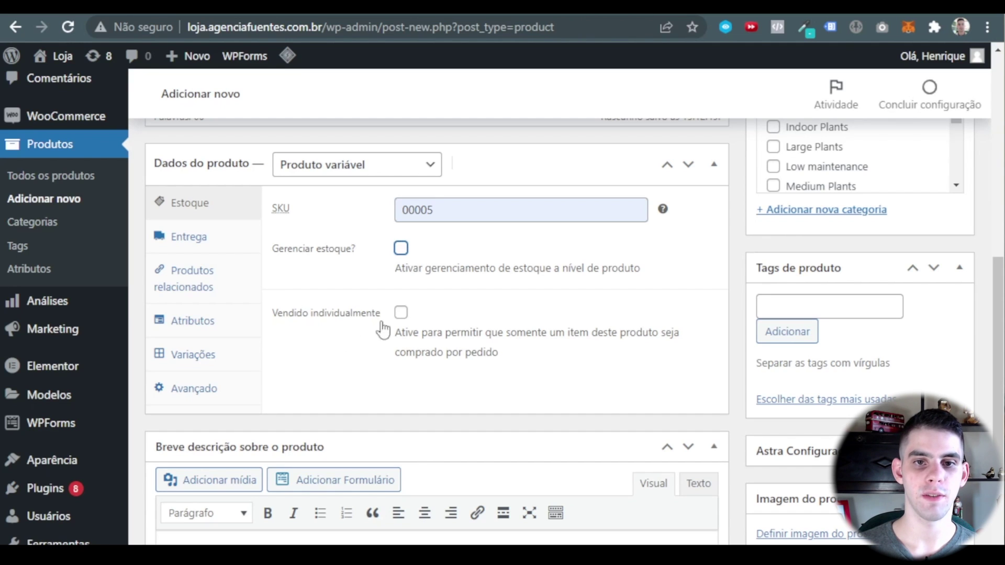
left_click(219, 239)
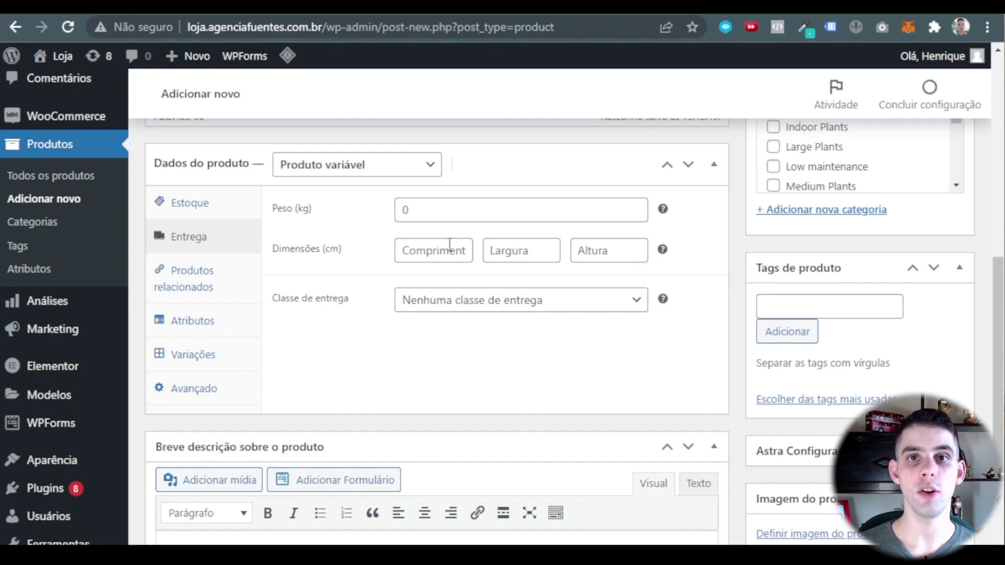
left_click(445, 216)
left_click(332, 359)
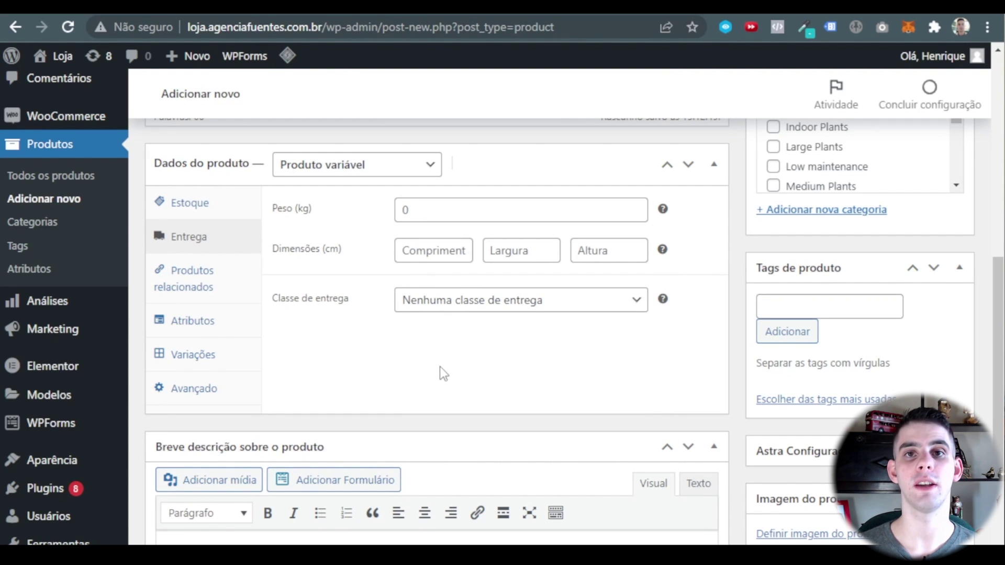
scroll(439, 366, "up", 8)
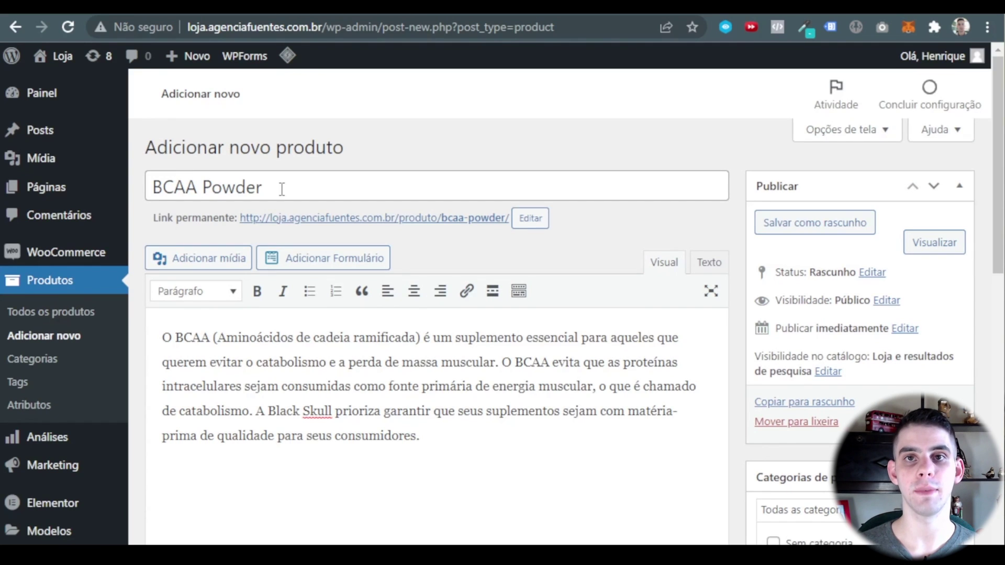
scroll(281, 189, "down", 10)
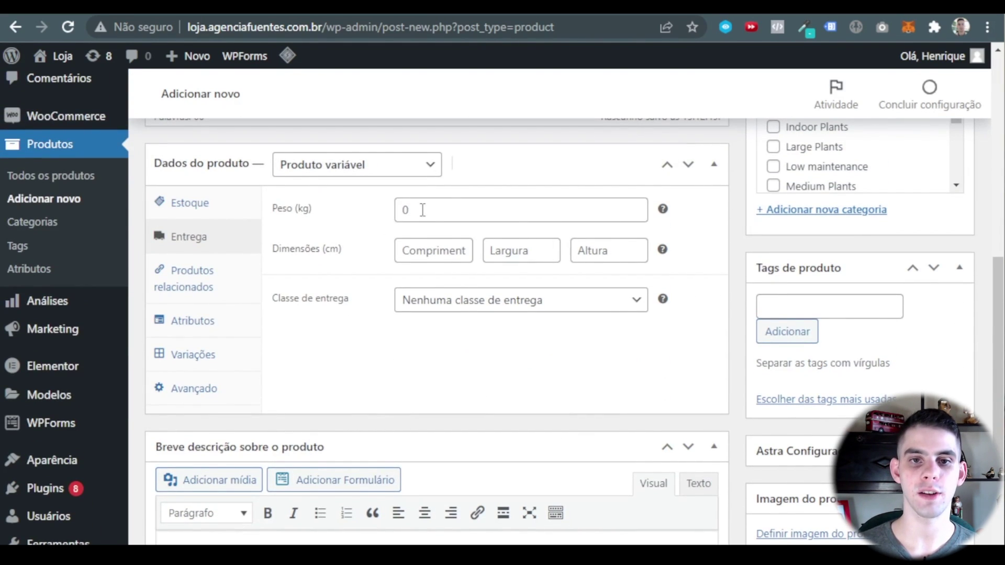
left_click(425, 208)
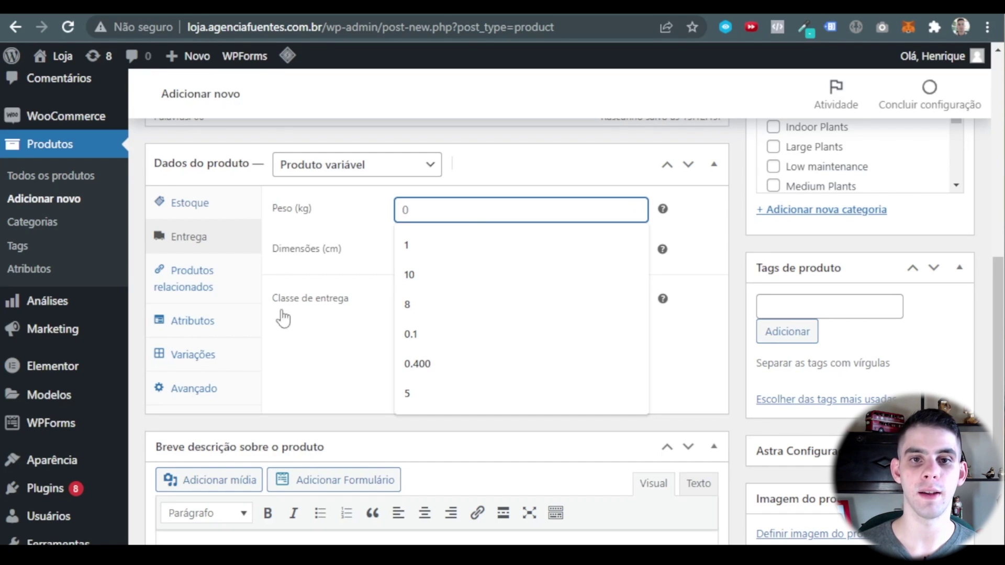
left_click(285, 359)
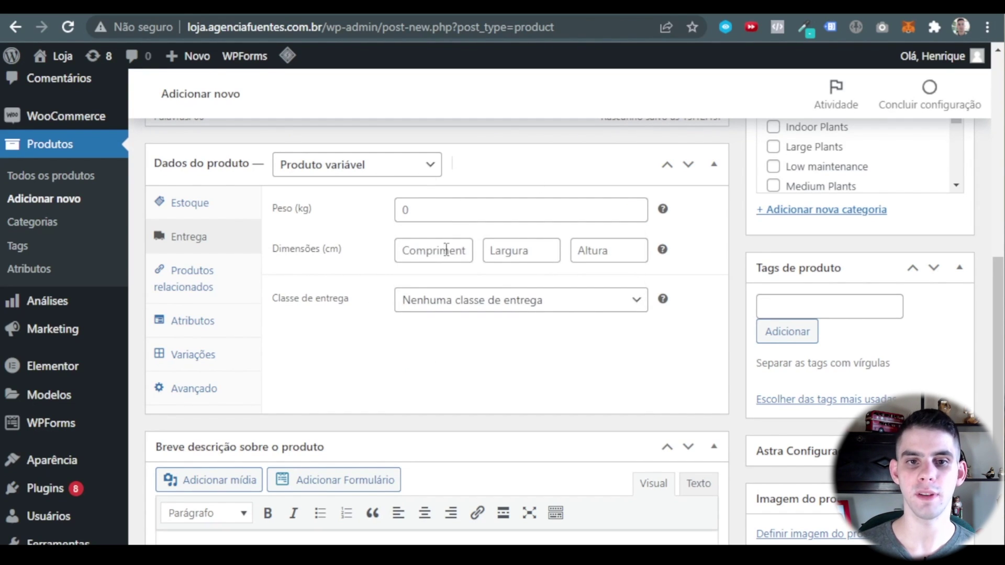
Add Whey Concentrado 100% Pure 907g Refil as both up-sell and cross-sell of BCAA Powder.
left_click(223, 294)
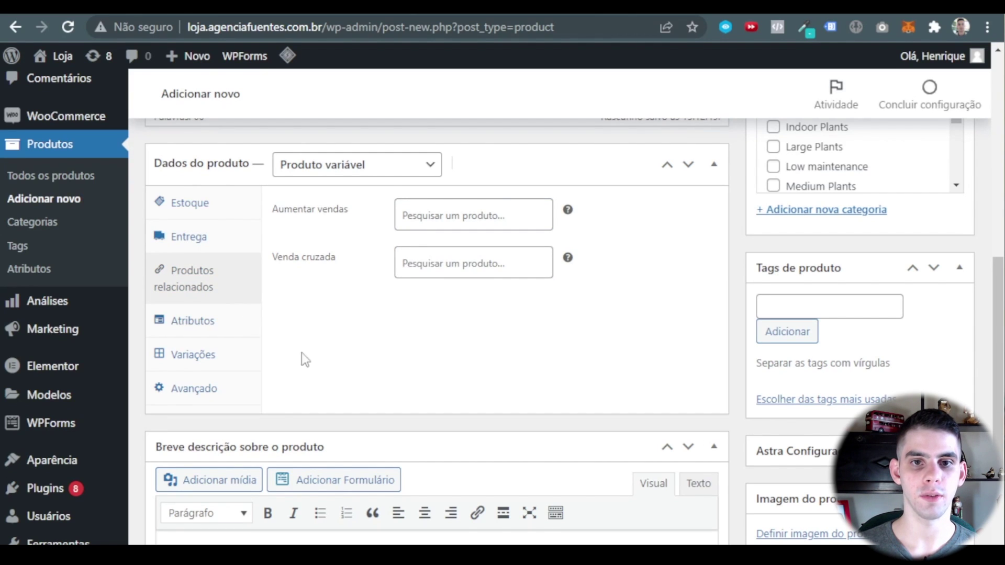
left_click(495, 226)
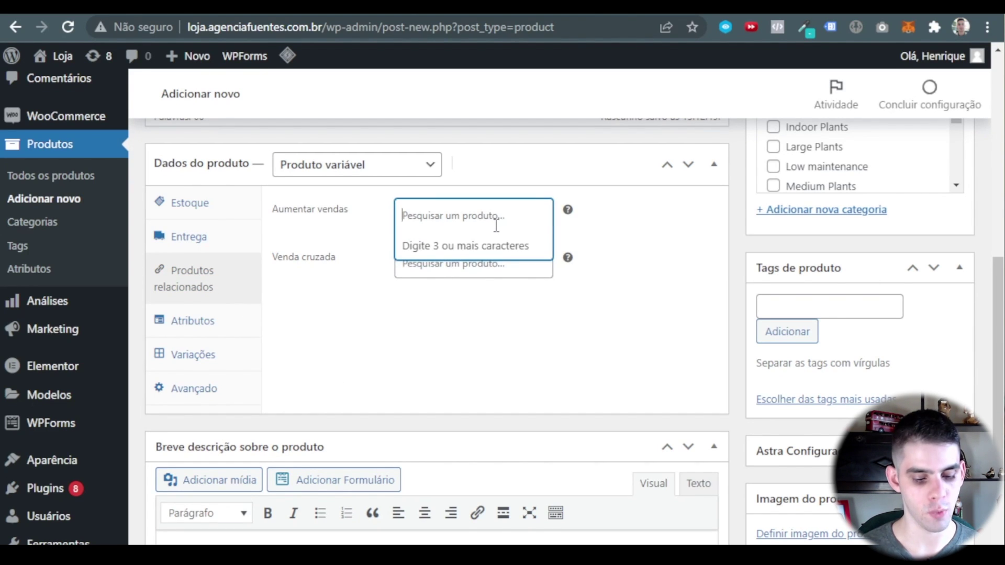
type("whe")
left_click(489, 262)
left_click(459, 303)
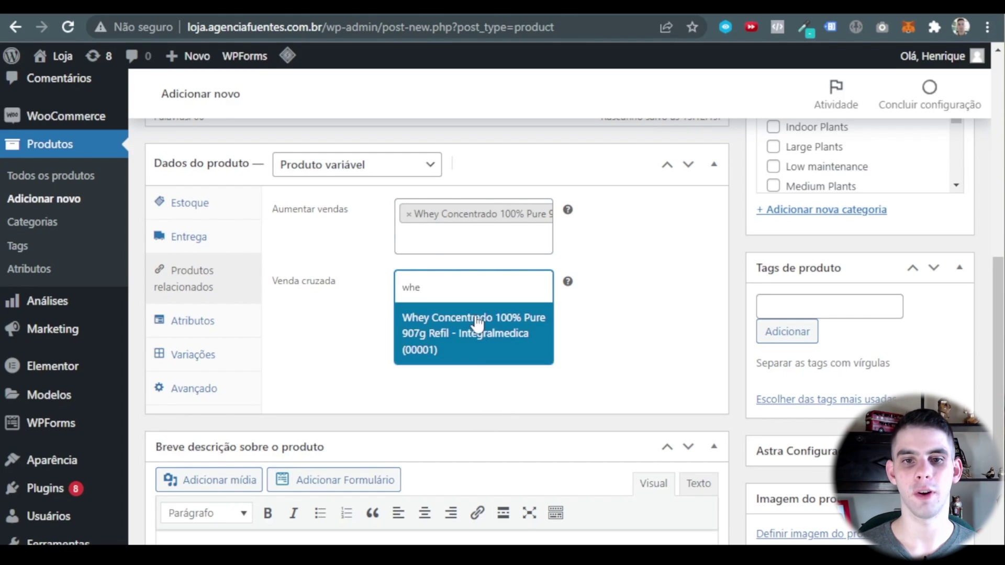
key("Return")
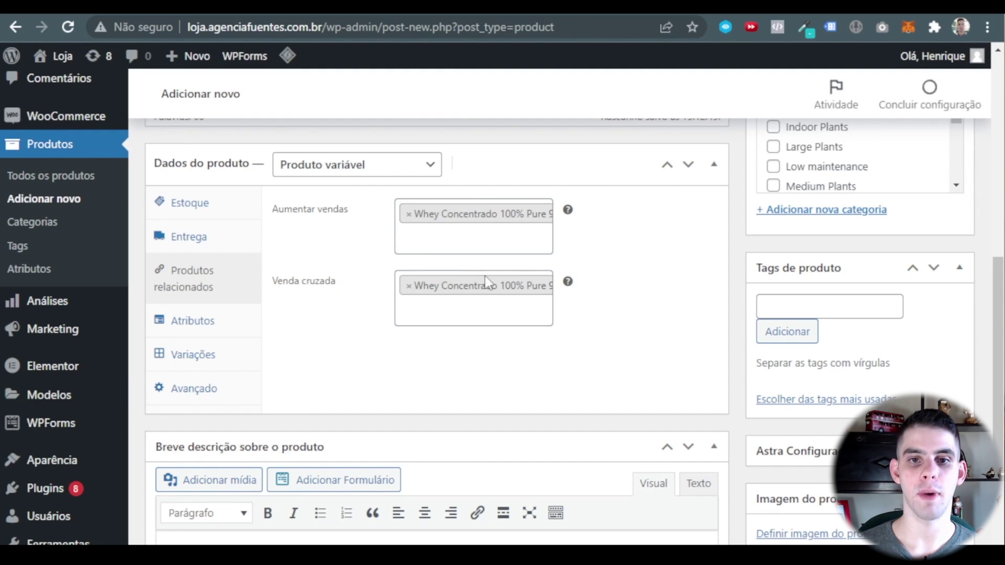
left_click(201, 326)
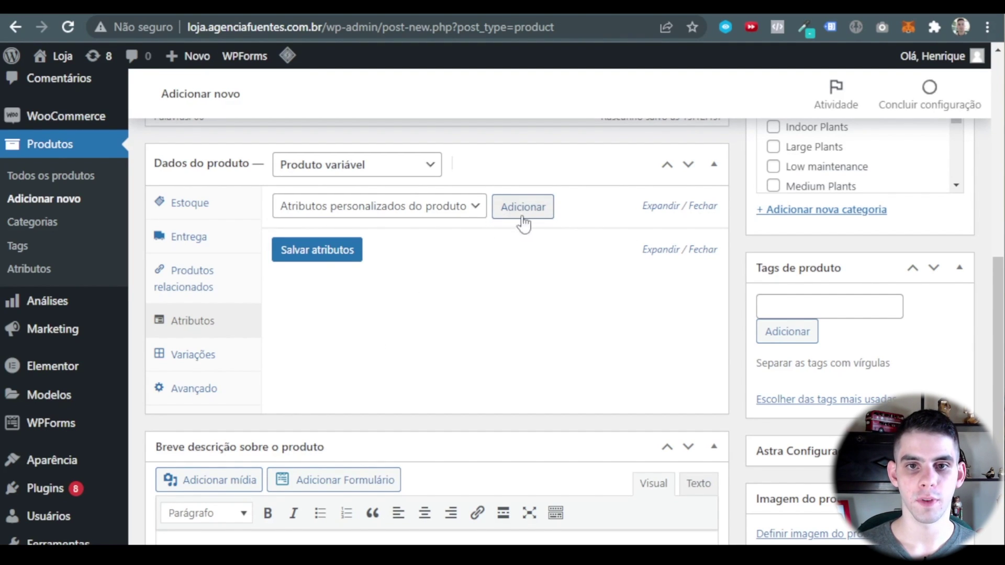
Add and save a custom attribute Tamanho with values 150g | 300g, used for variations.
left_click(476, 206)
left_click(477, 224)
left_click(525, 208)
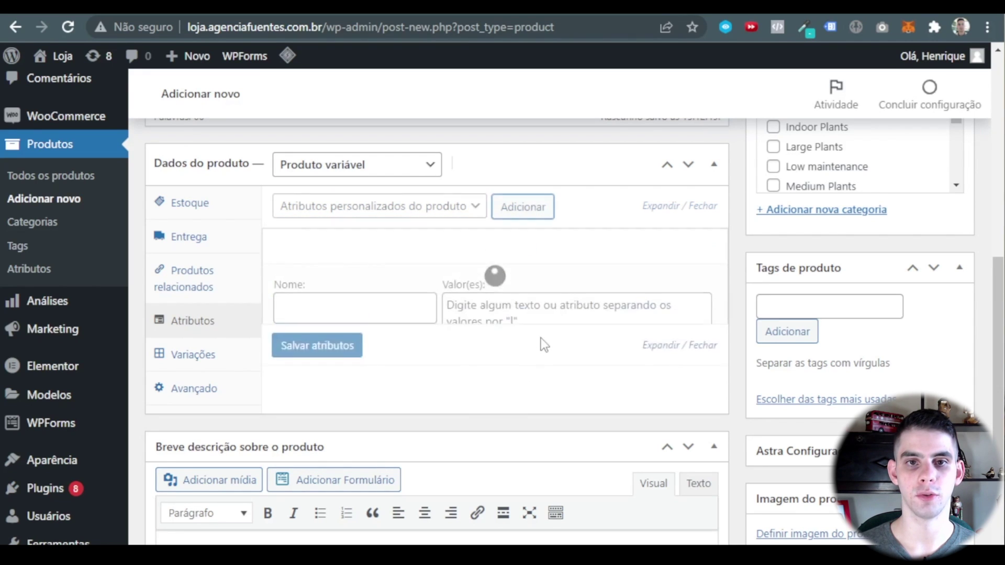
left_click(309, 310)
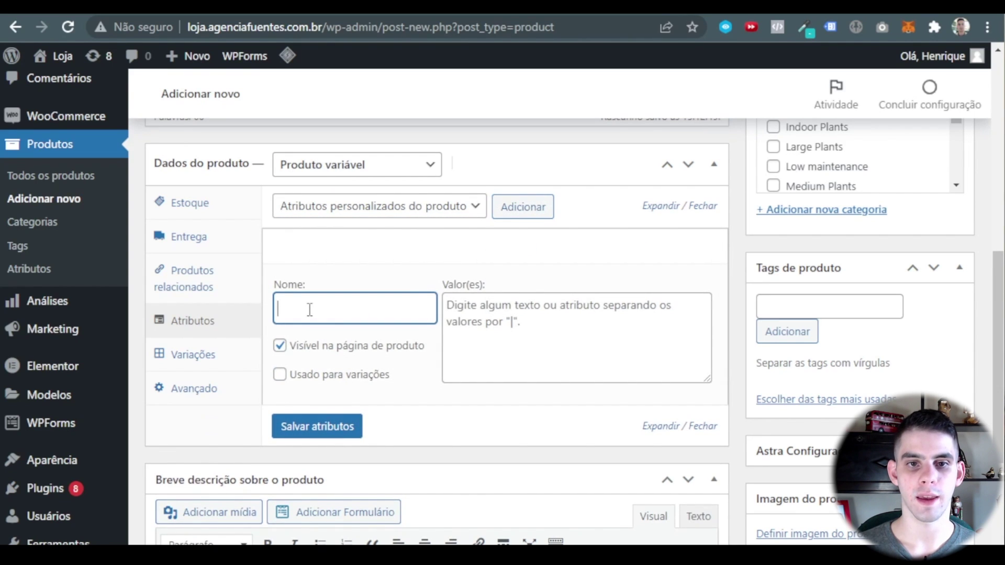
type("Tamanho")
left_click(411, 292)
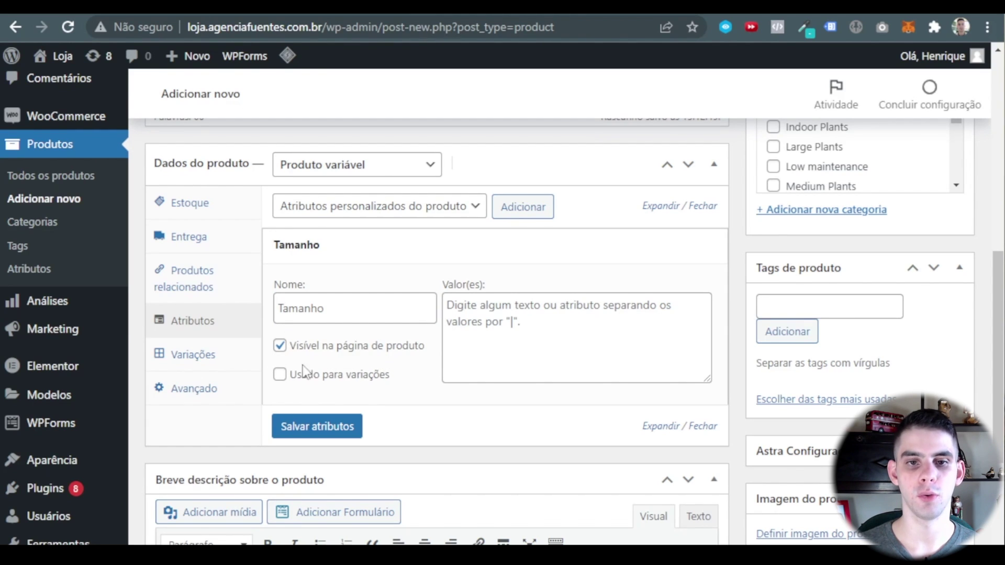
left_click(281, 377)
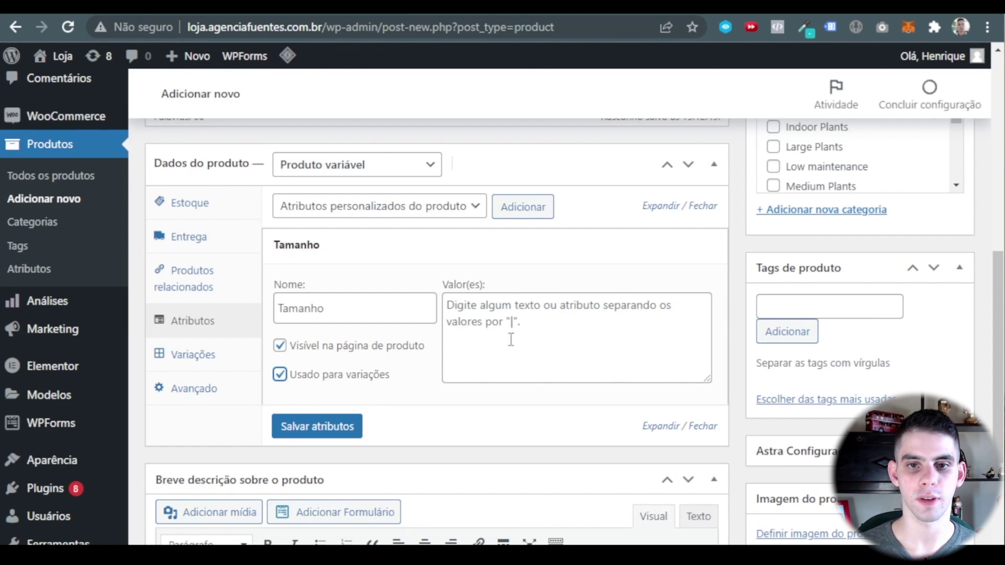
left_click(529, 324)
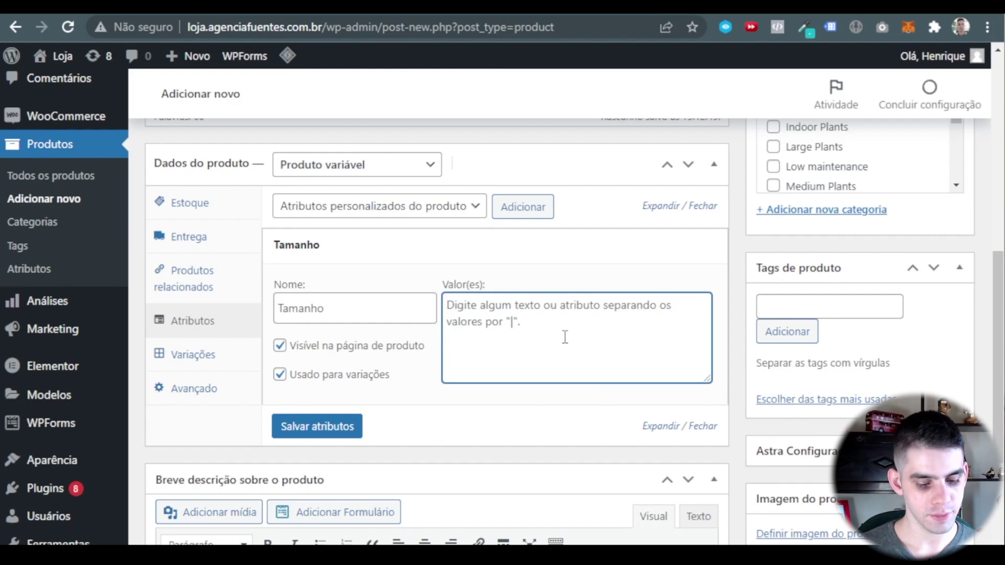
type("150g")
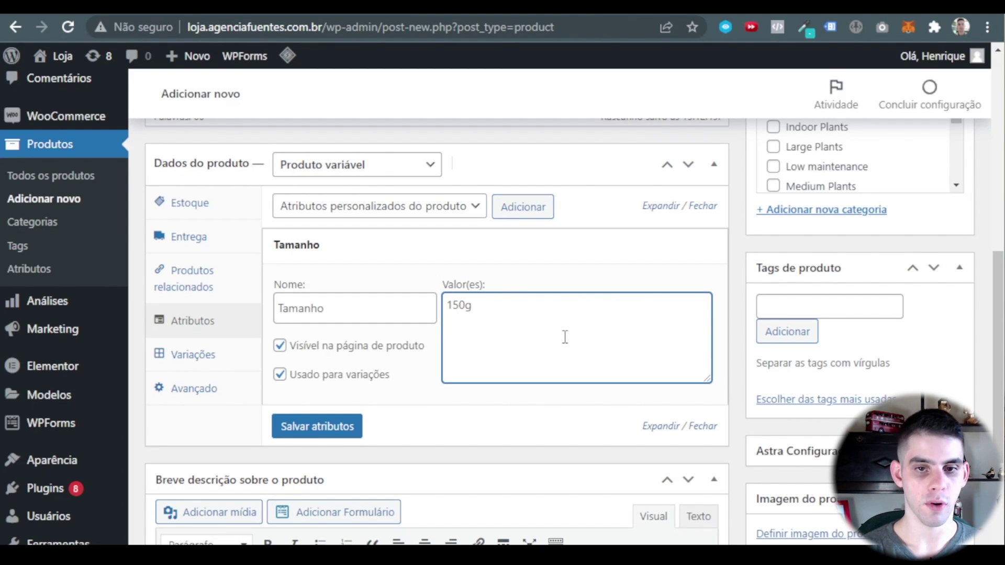
type(" |")
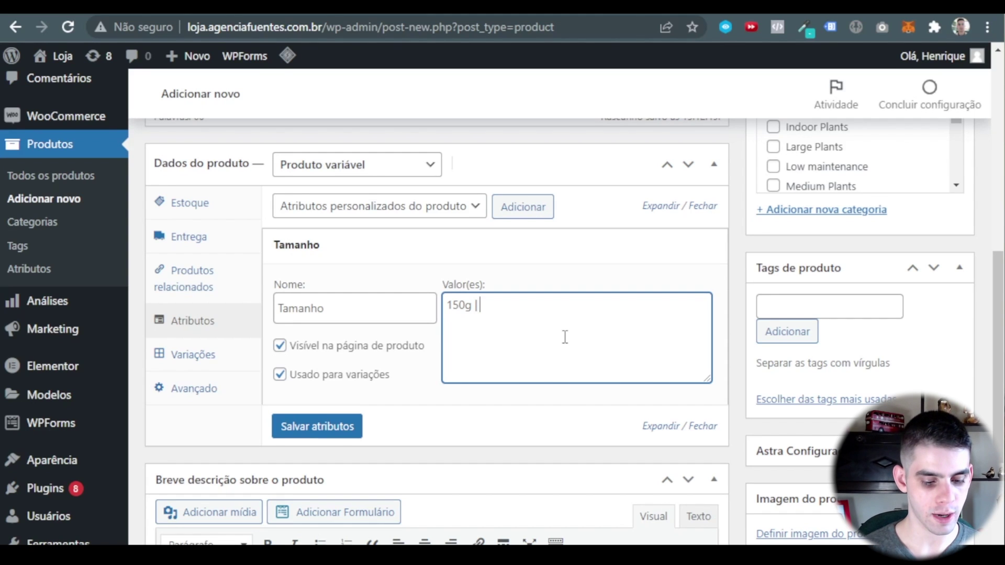
type(" 300g")
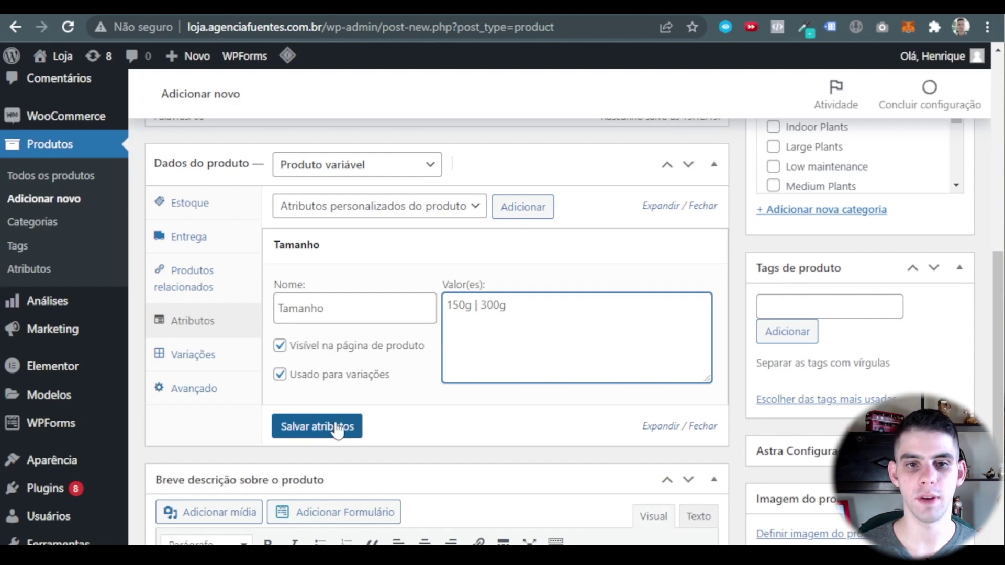
left_click(337, 429)
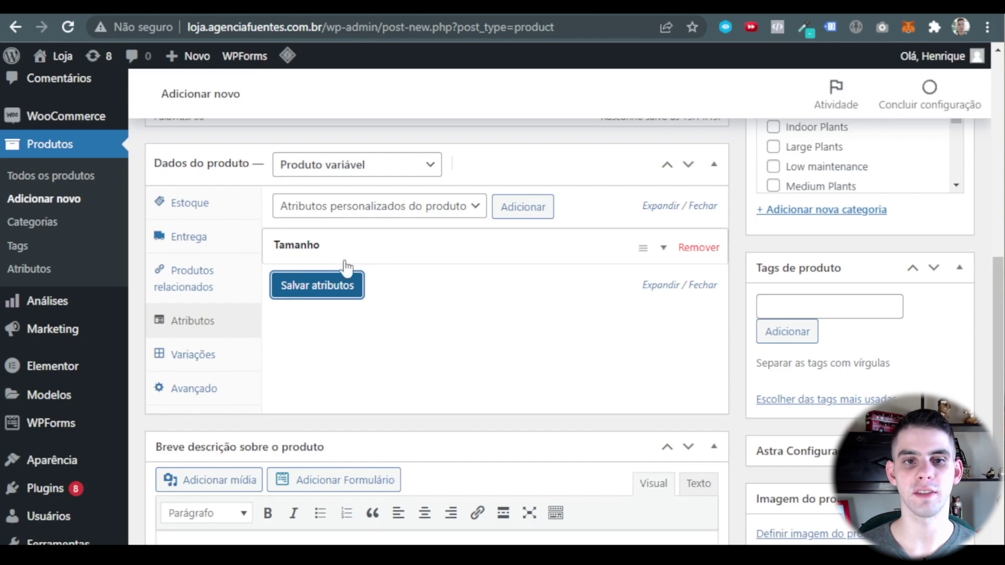
Generate the 150g and 300g variations from all attributes.
left_click(189, 355)
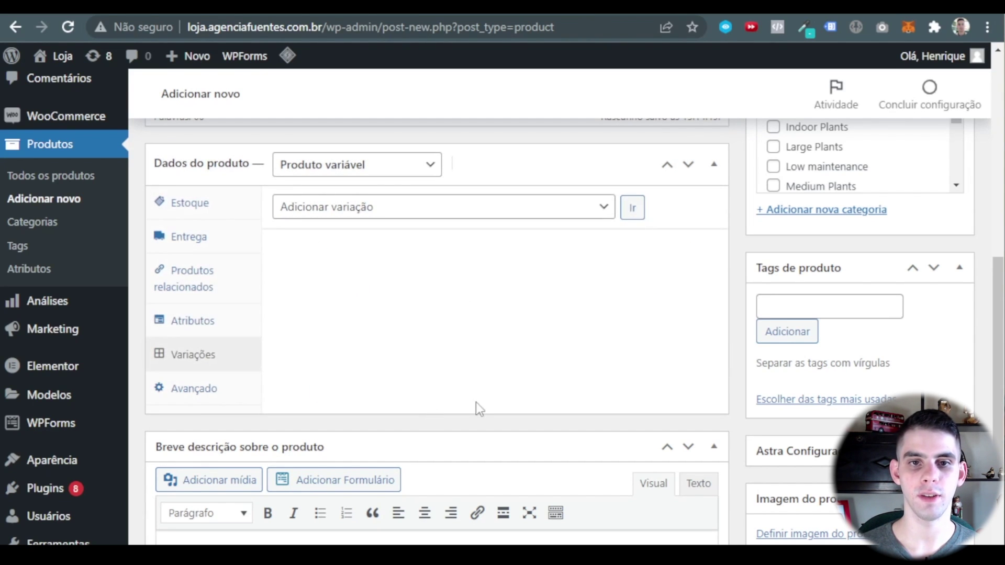
left_click(444, 214)
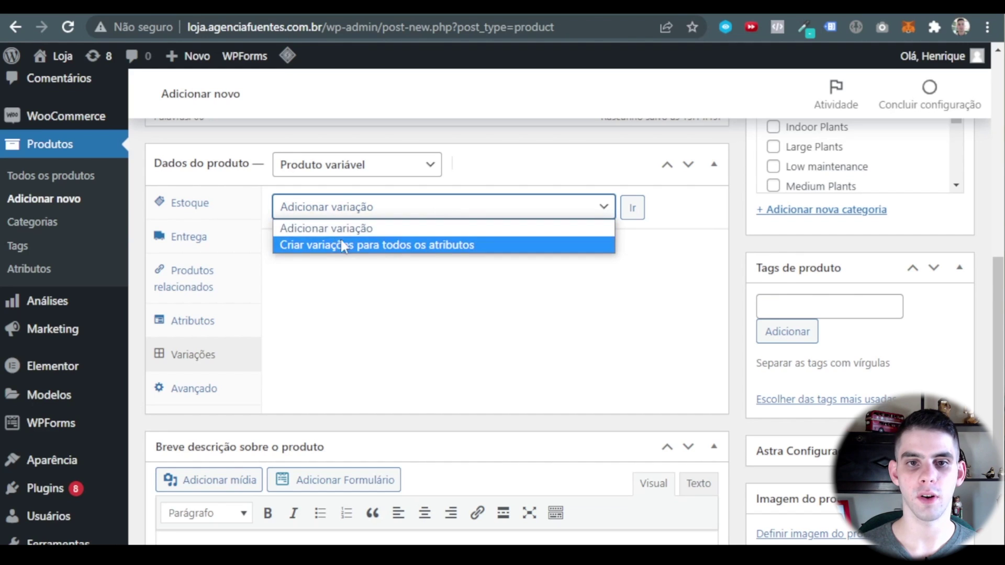
left_click(431, 246)
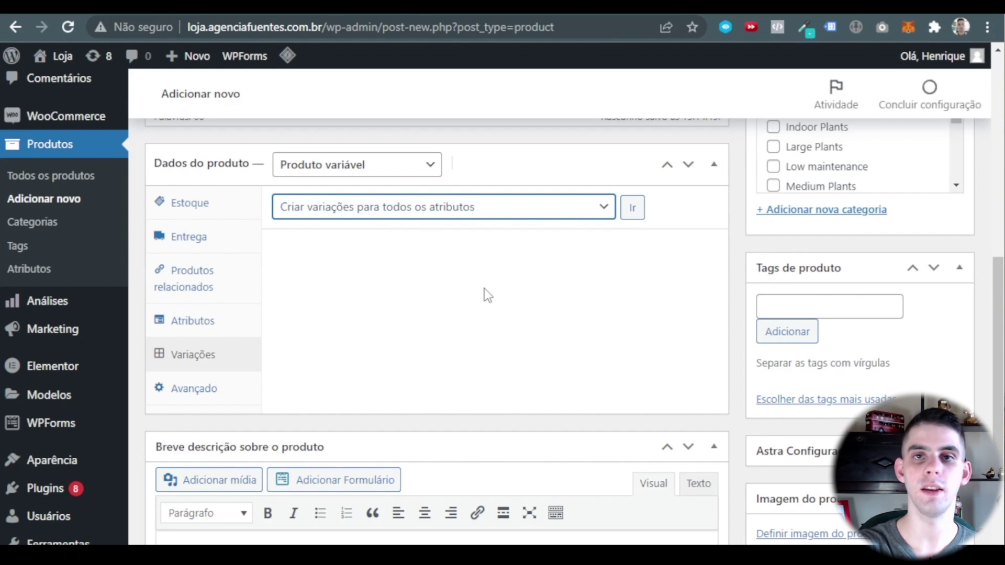
left_click(632, 208)
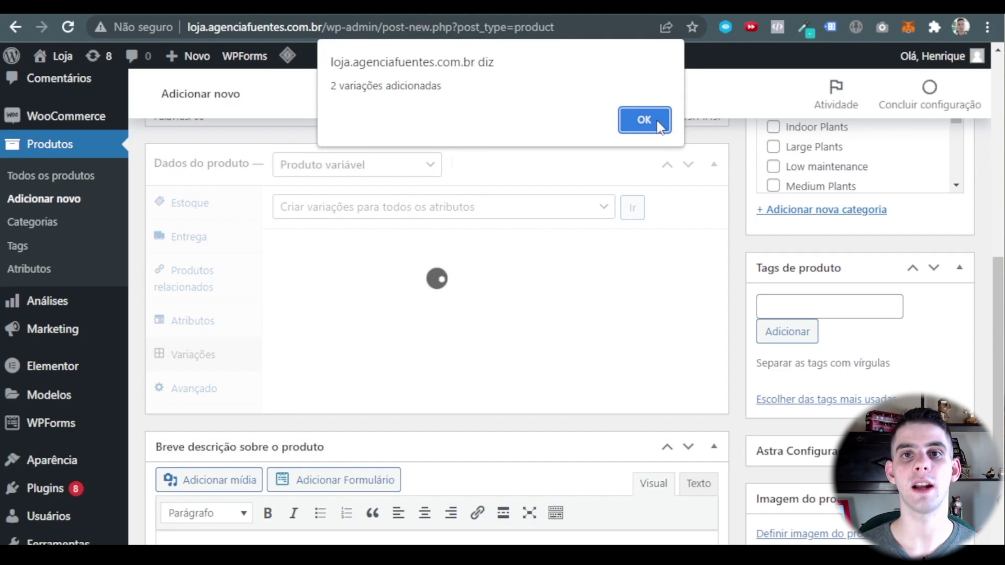
left_click(644, 121)
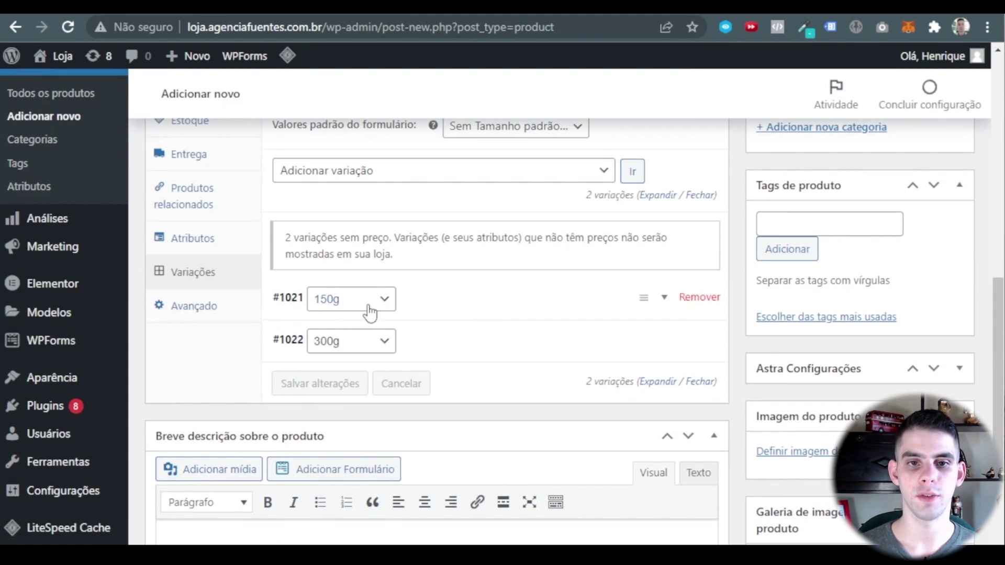
Expand the 150g variation's details, leaving its stock management off.
left_click(460, 303)
scroll(460, 260, "down", 2)
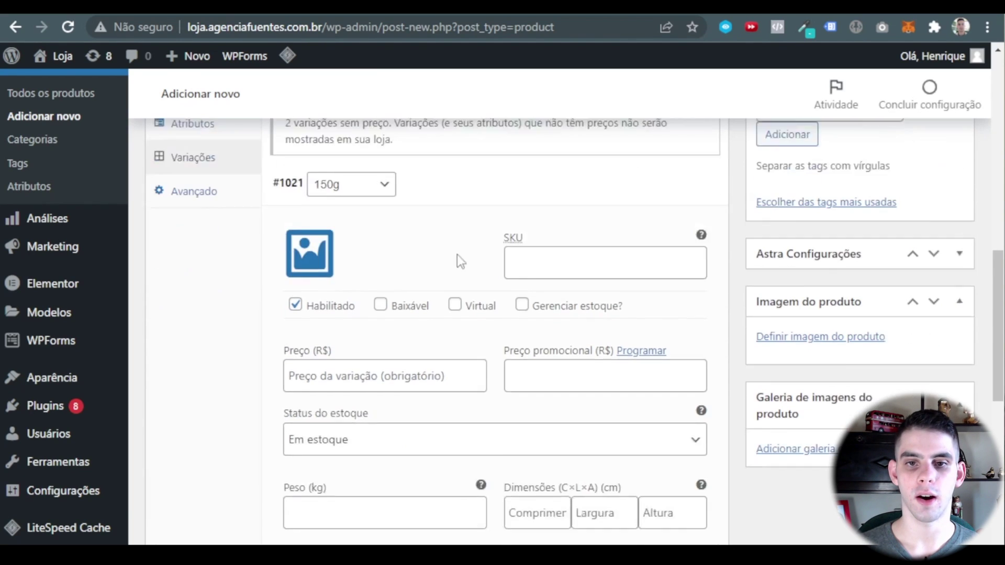
scroll(457, 255, "down", 1)
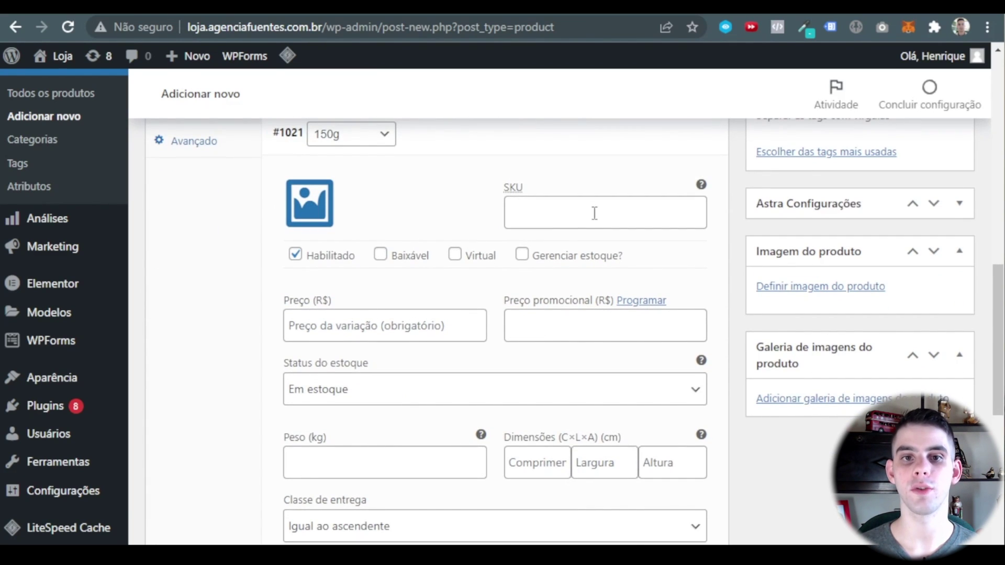
scroll(350, 298, "down", 2)
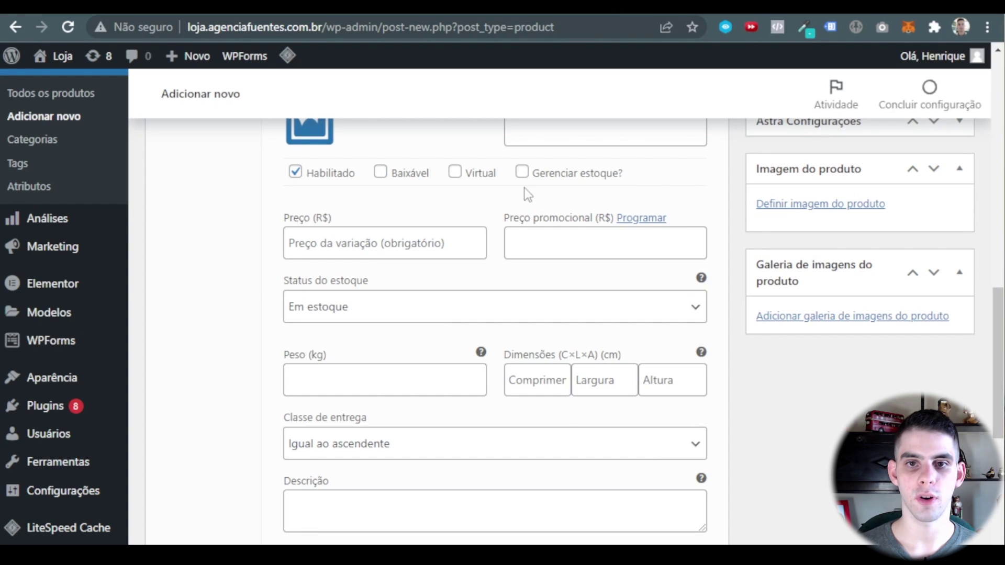
left_click(522, 172)
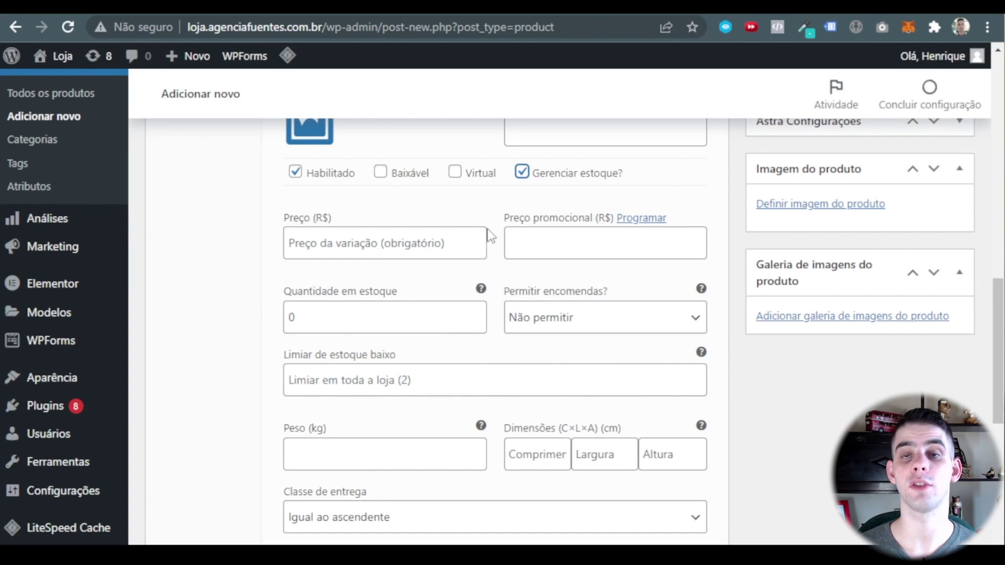
left_click(521, 173)
scroll(399, 404, "down", 2)
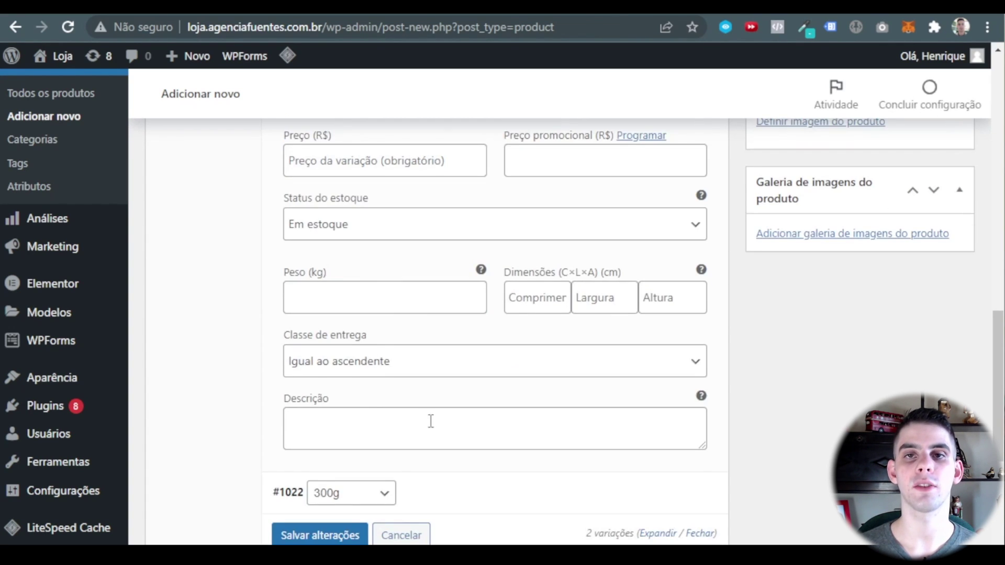
scroll(434, 415, "up", 4)
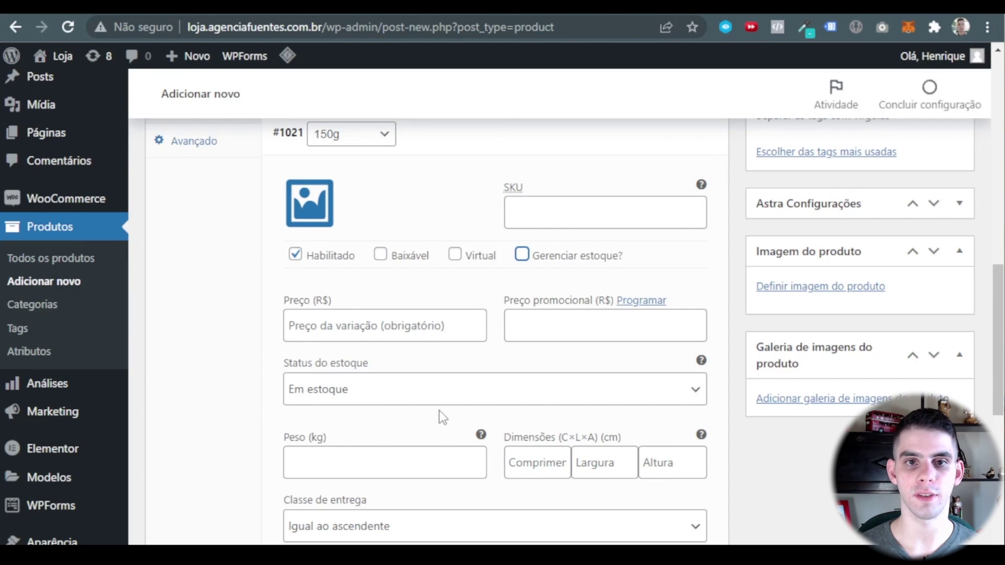
scroll(438, 410, "up", 2)
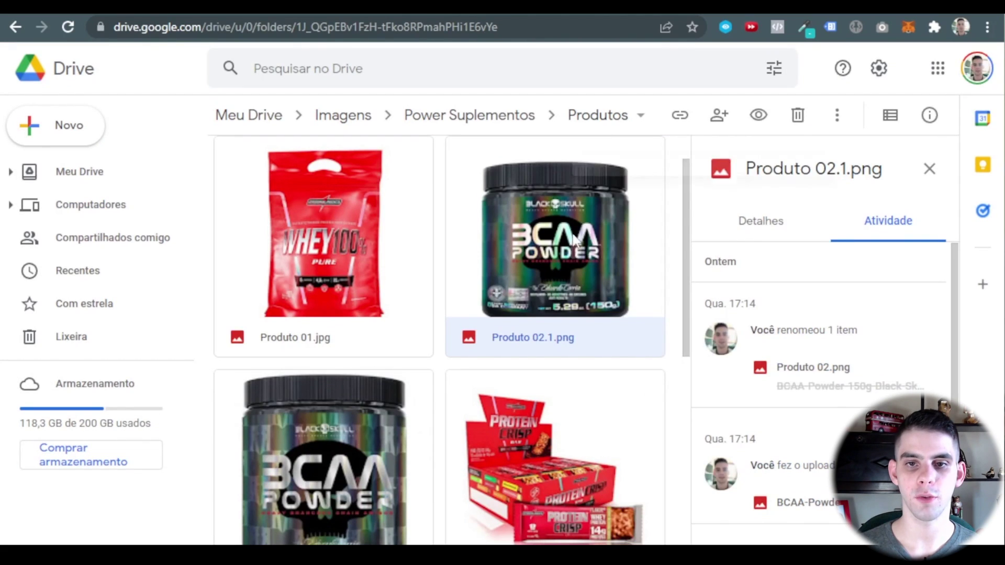
Download Produto 02.1.png and Produto 02.2.jpg from Drive and upload them for the 150g variation image.
right_click(574, 337)
left_click(667, 509)
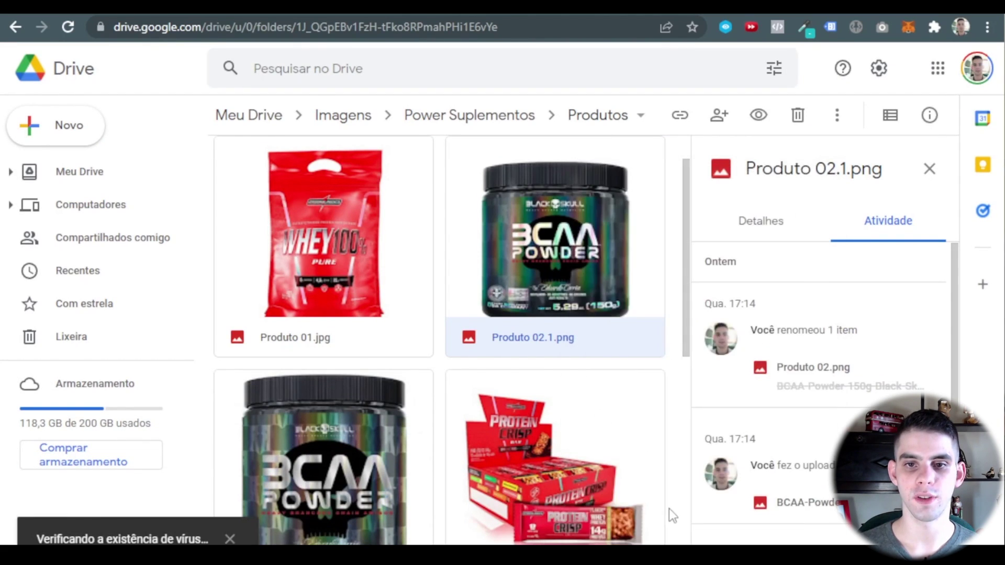
scroll(276, 263, "down", 3)
right_click(307, 293)
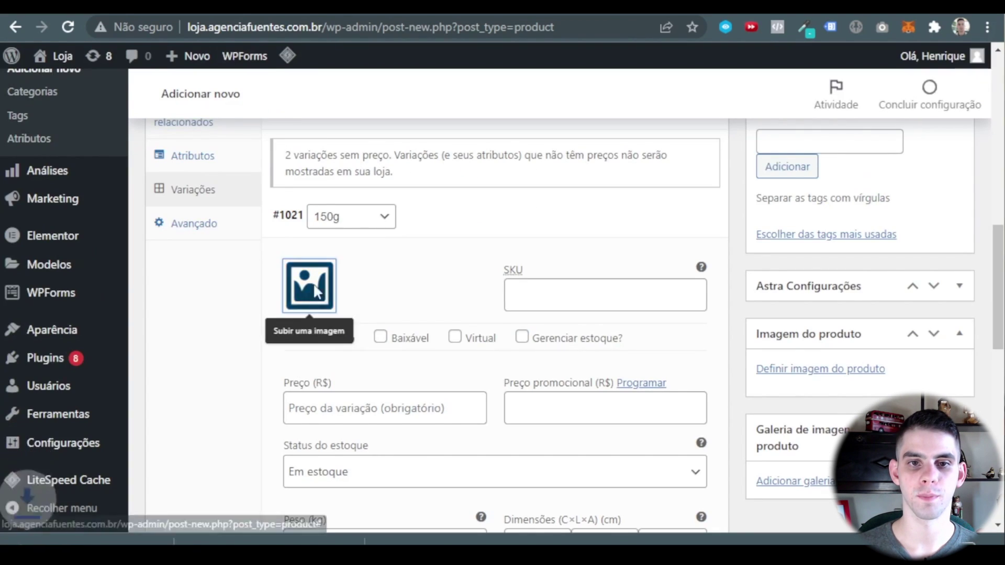
left_click(309, 291)
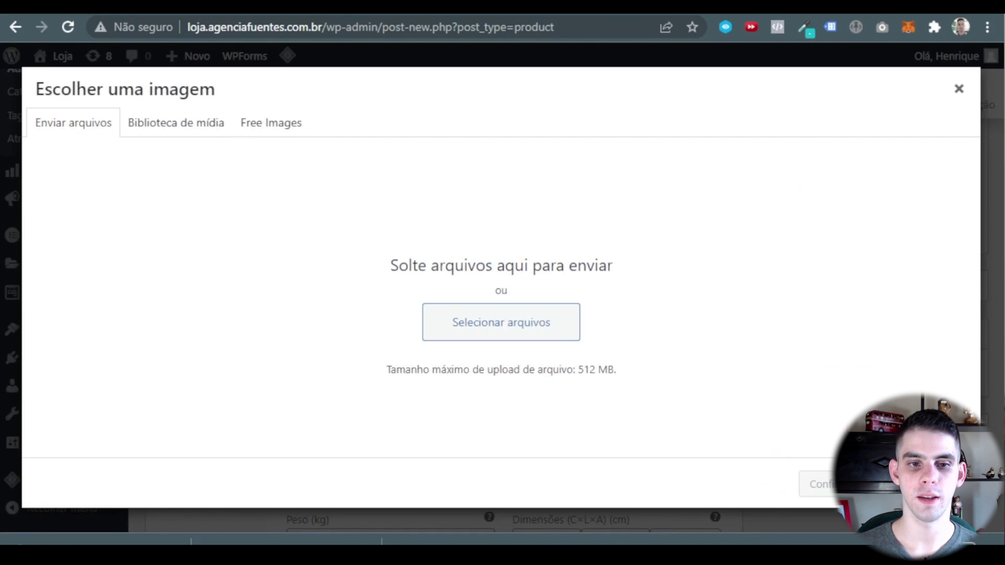
left_click_drag(286, 538, 367, 314)
left_click_drag(94, 538, 354, 332)
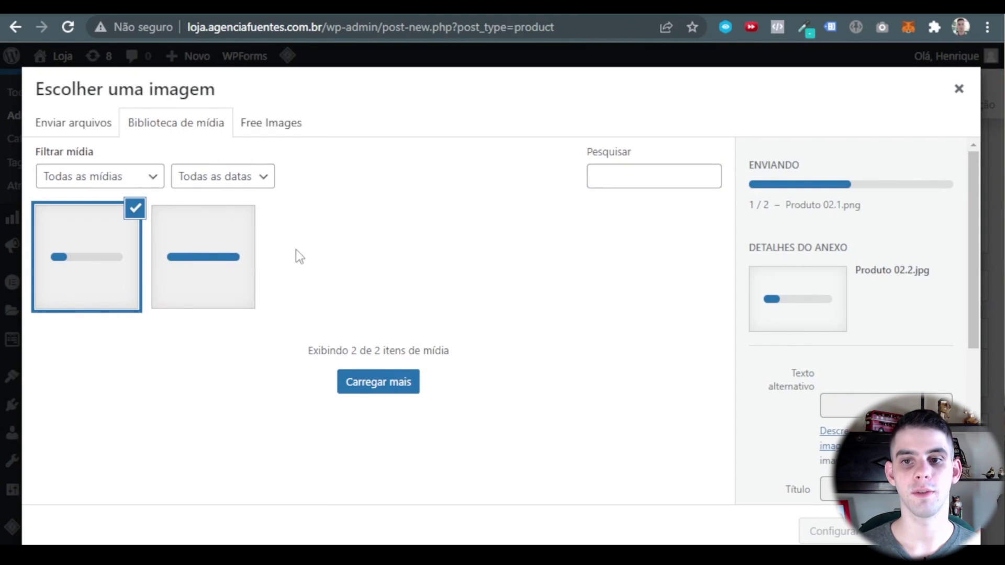
Give the 150g variation the BCAA photo, SKU 00008, managed stock and price 89.
left_click(202, 269)
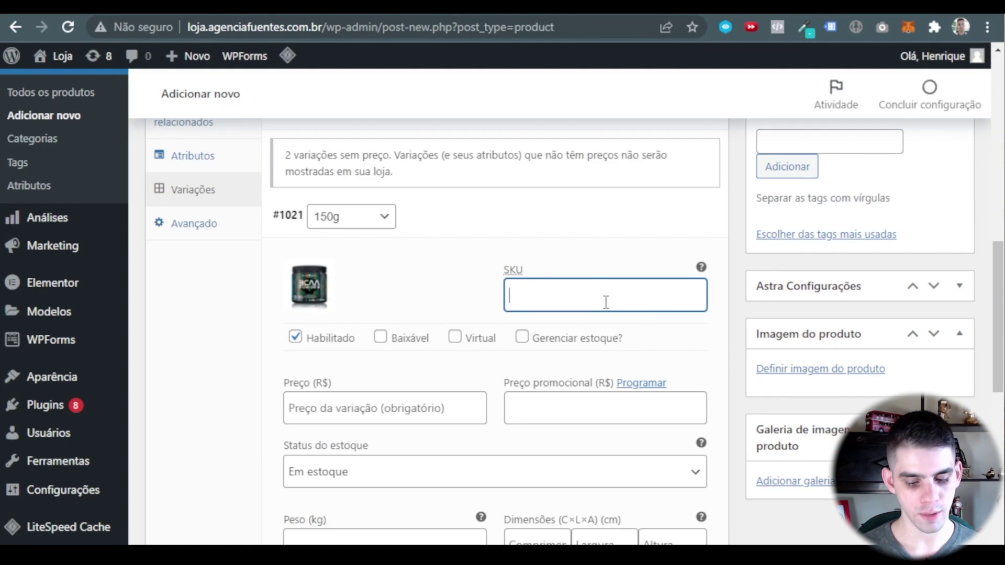
type("00008")
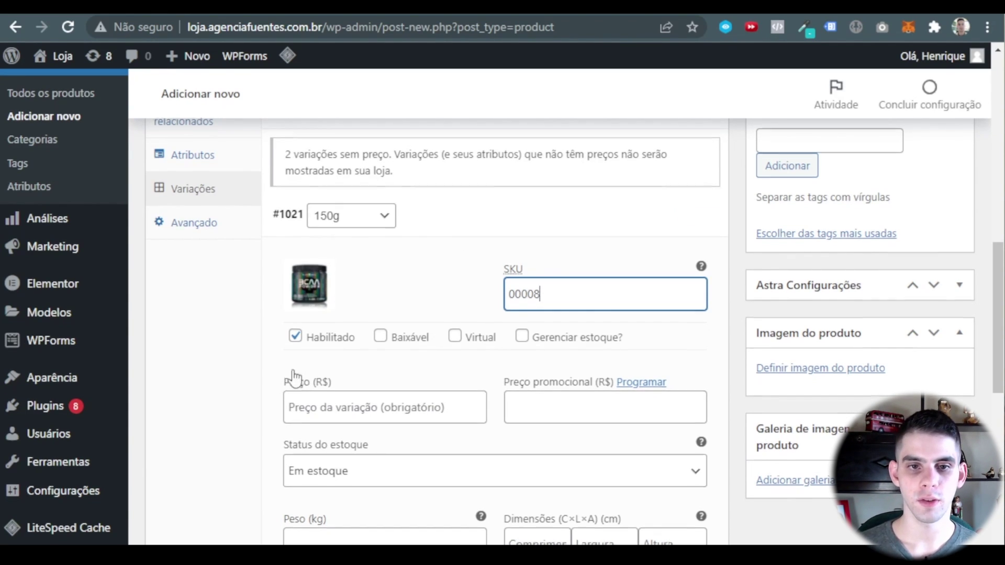
scroll(305, 277, "down", 2)
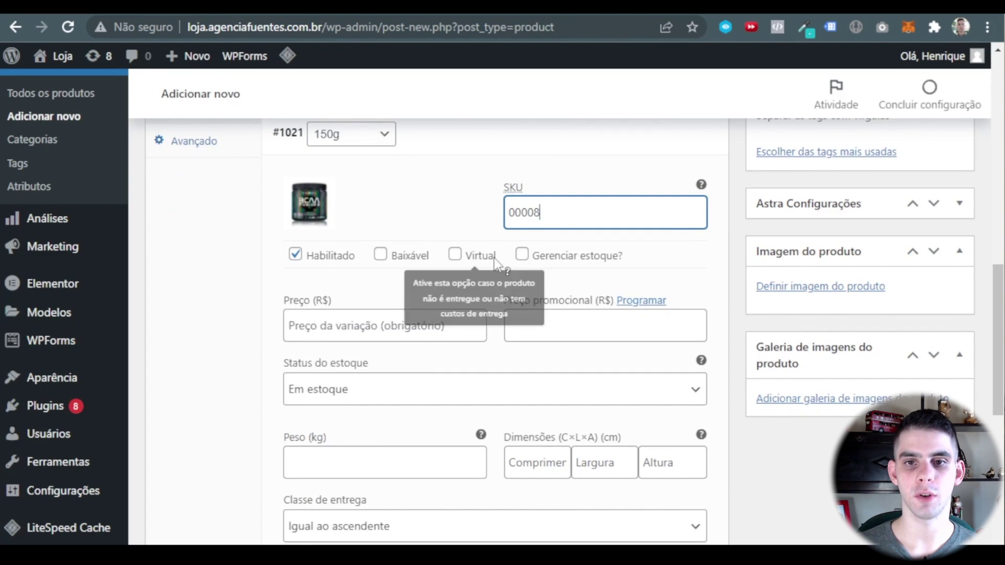
left_click(522, 255)
left_click(304, 326)
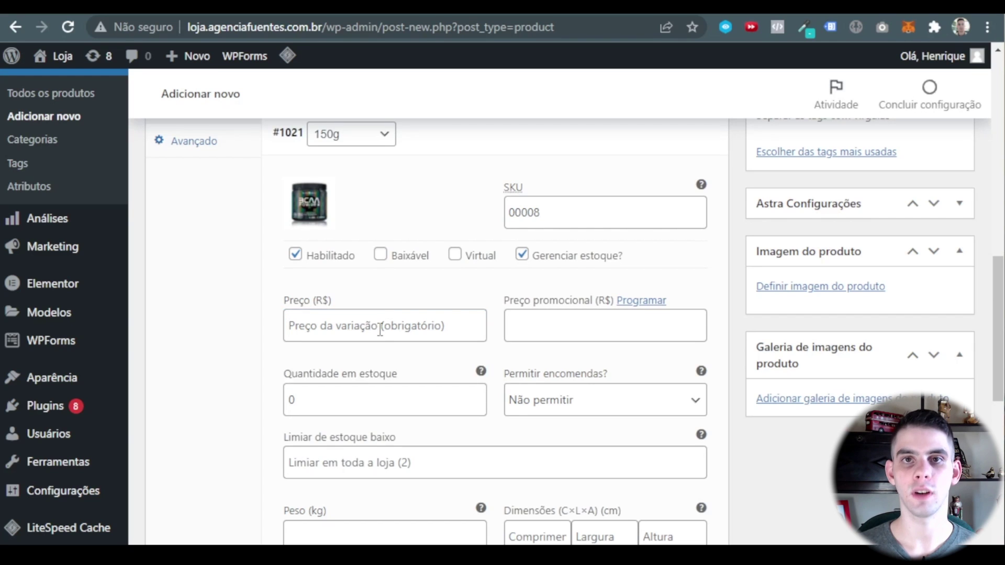
type("89")
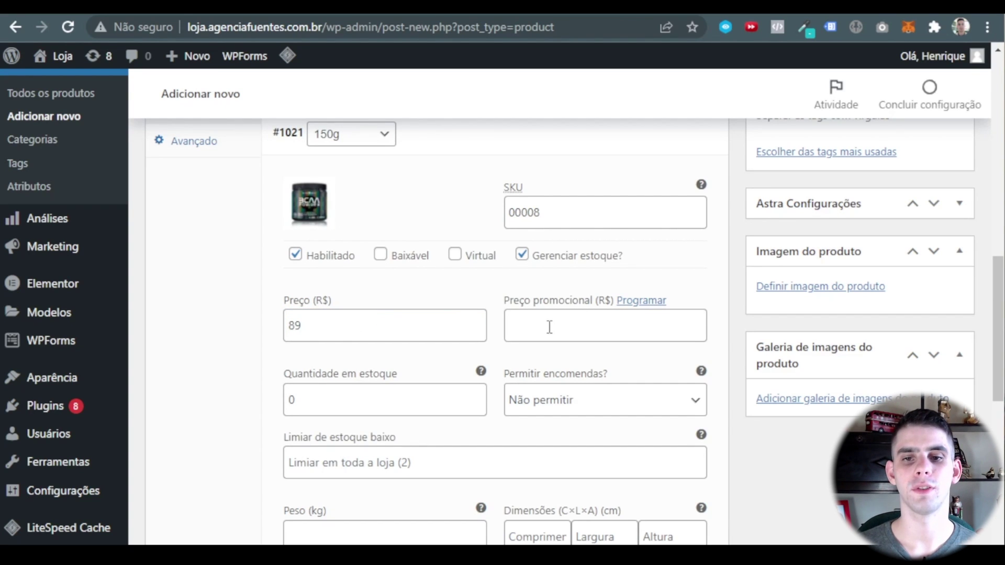
Set the variation's stock quantity to 9 with a low-stock threshold of 3.
scroll(366, 310, "down", 2)
double_click(347, 316)
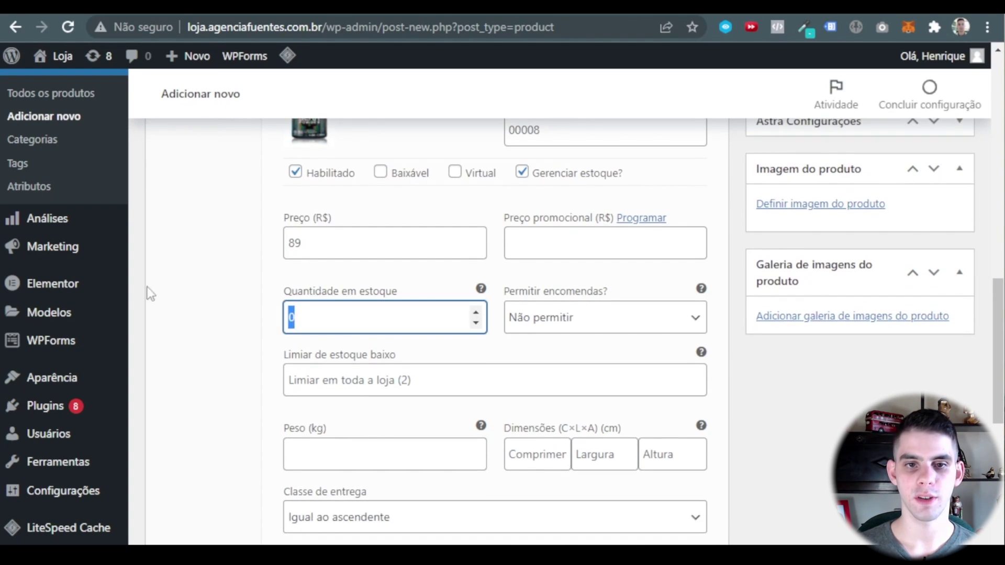
type("9")
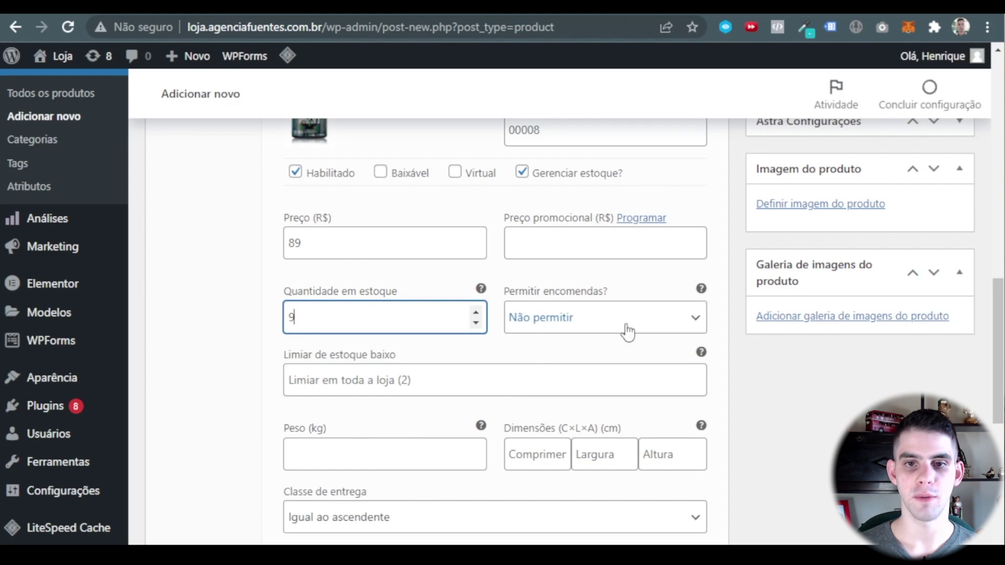
scroll(325, 298, "down", 2)
left_click(325, 298)
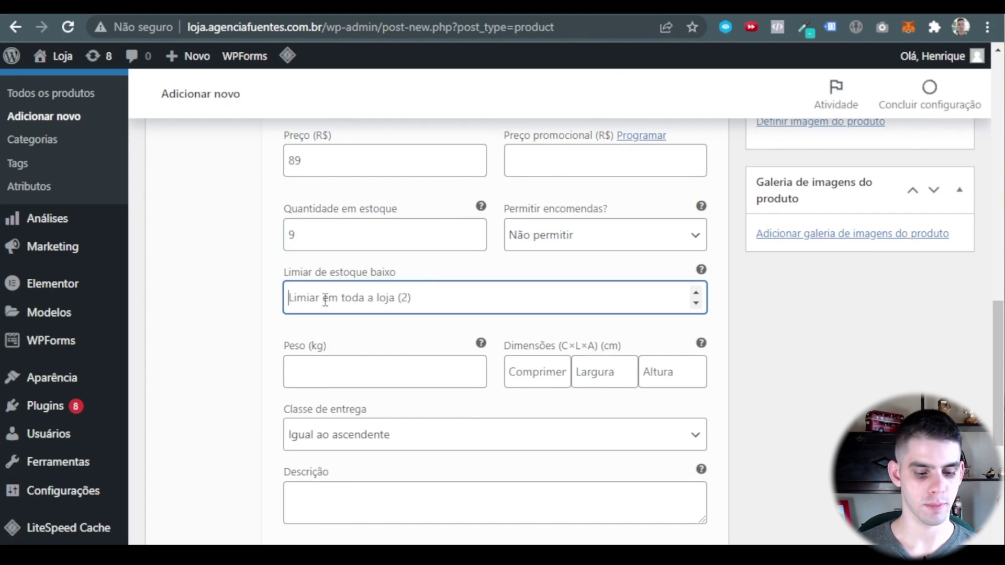
type("3")
scroll(363, 355, "down", 2)
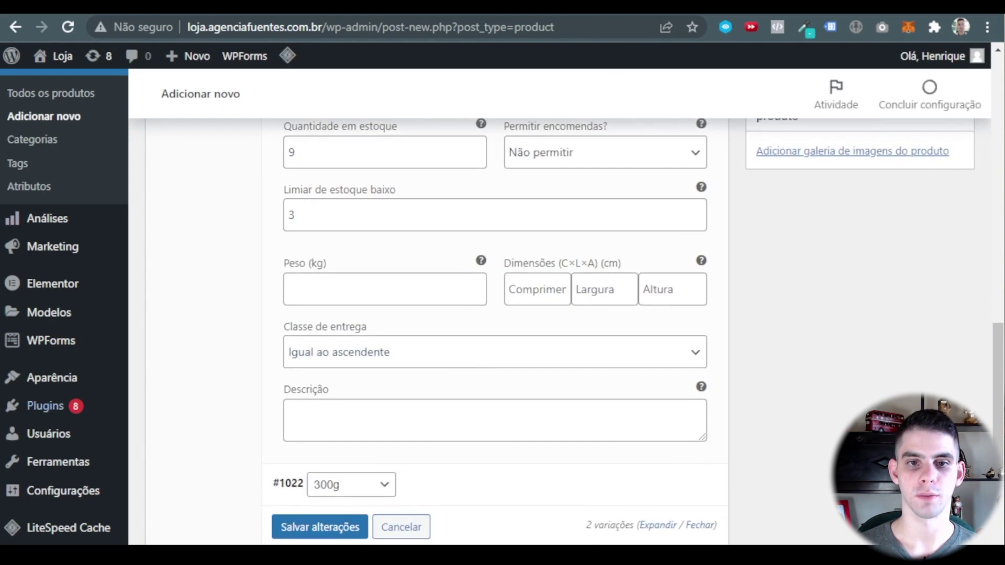
Set the variation's weight to 0.2 kg and dimensions to 20×20×20 cm.
left_click(341, 296)
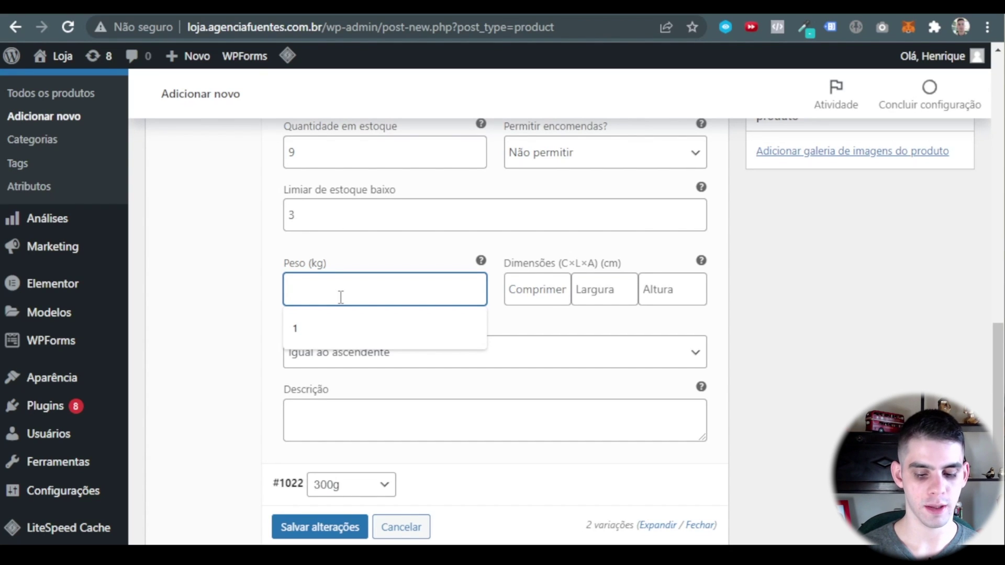
type("200")
left_click_drag(341, 297, 191, 255)
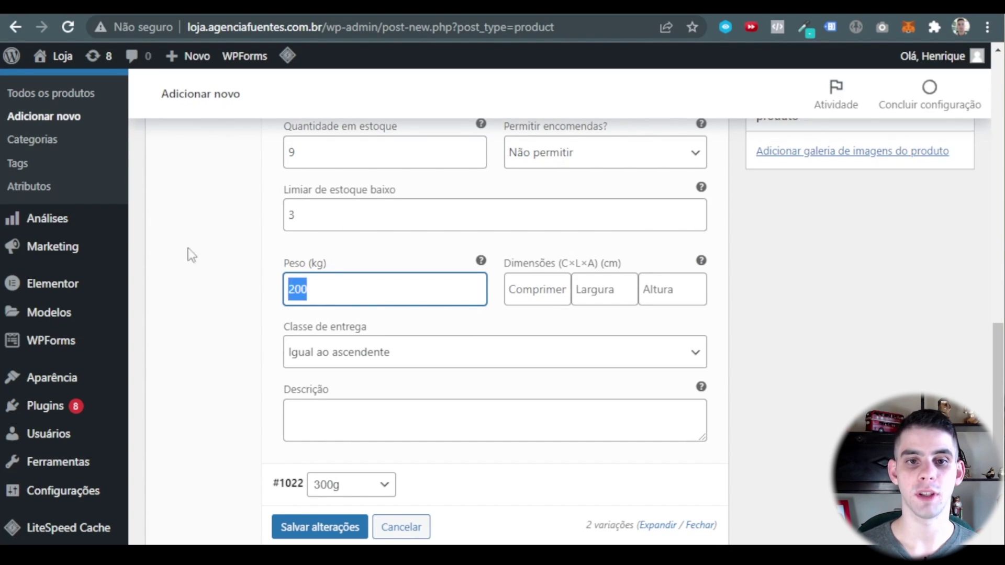
type("0.2")
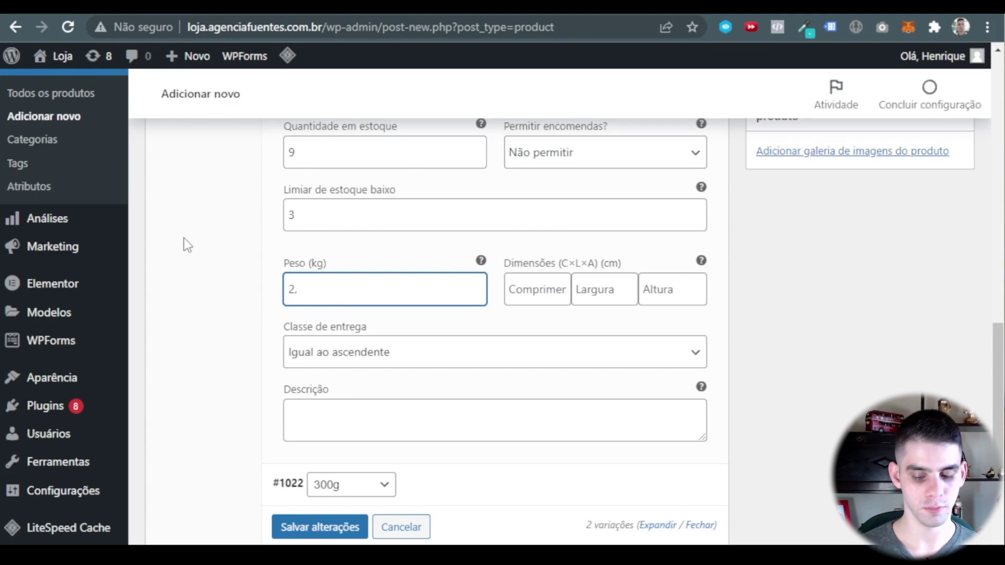
left_click(349, 324)
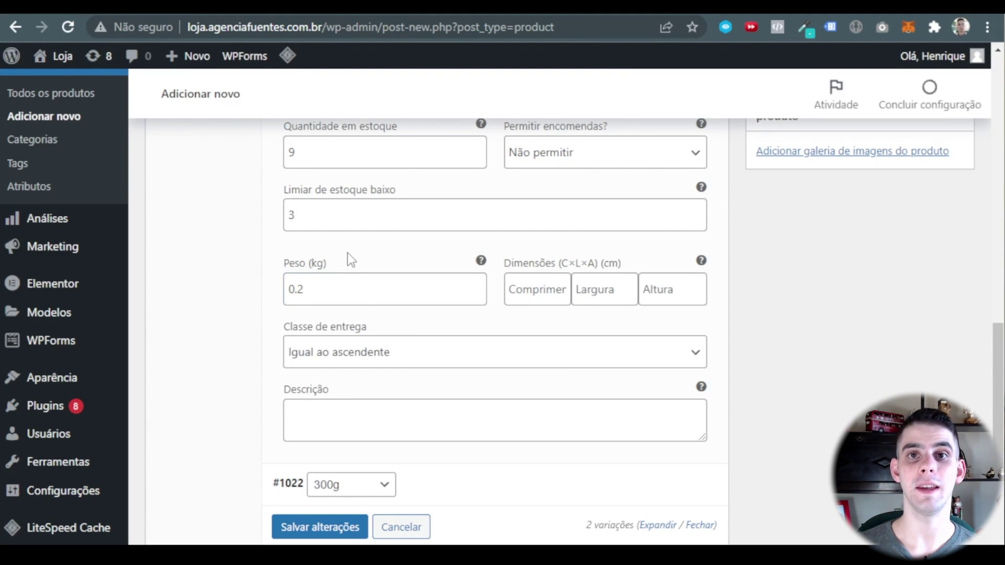
left_click(536, 285)
type("20")
key("Tab")
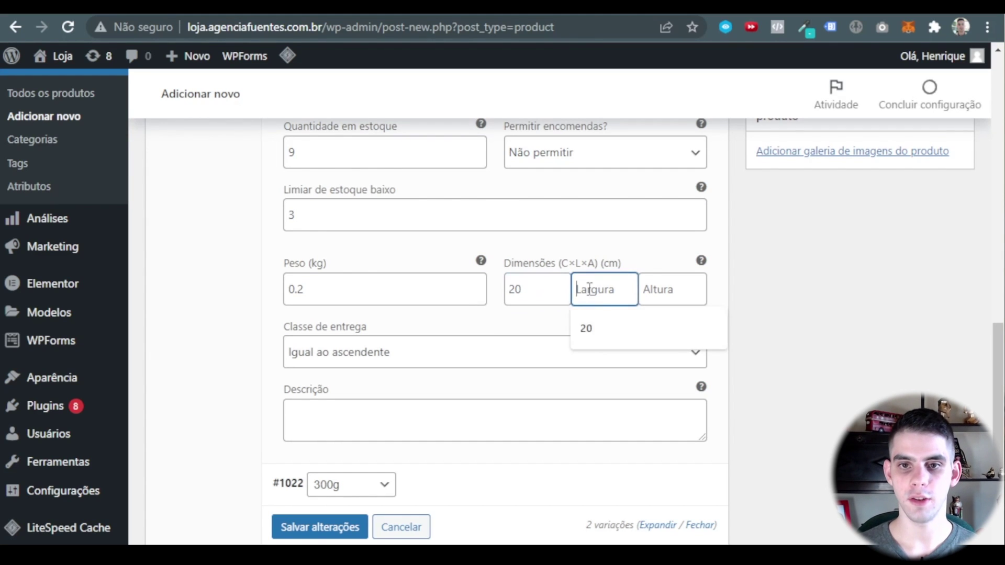
type("20")
key("Tab")
type("20")
left_click(526, 329)
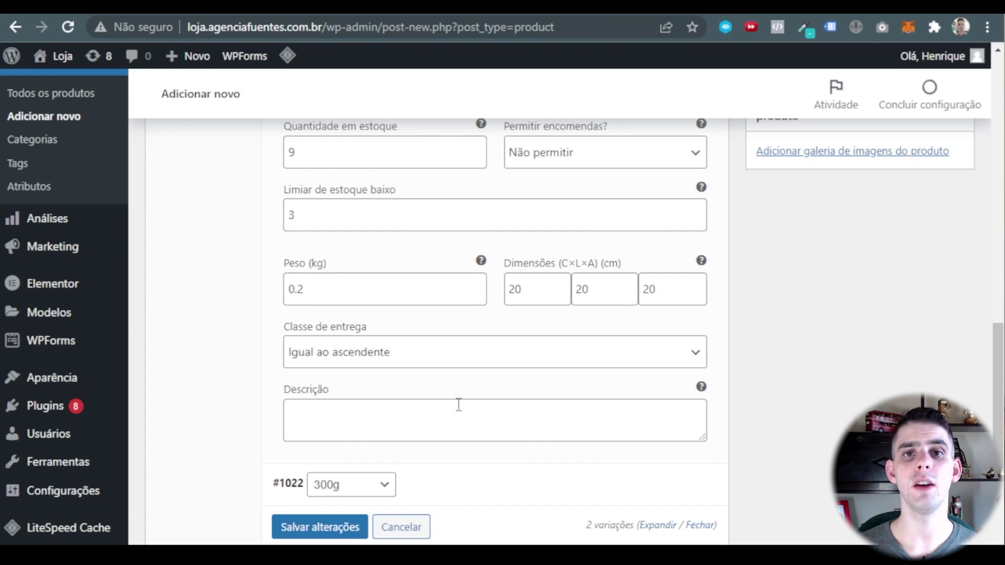
scroll(458, 405, "down", 7)
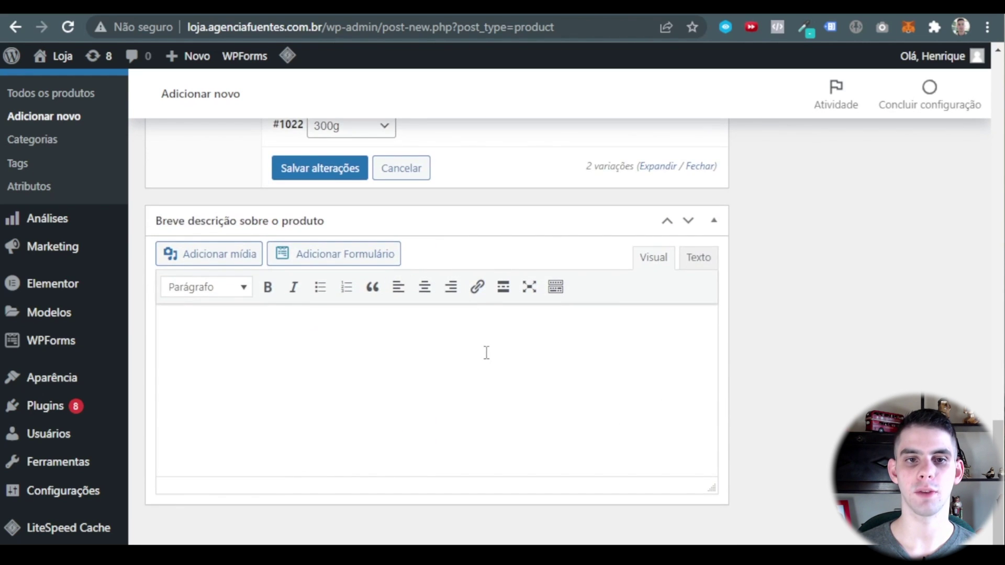
scroll(485, 352, "up", 12)
scroll(465, 352, "up", 15)
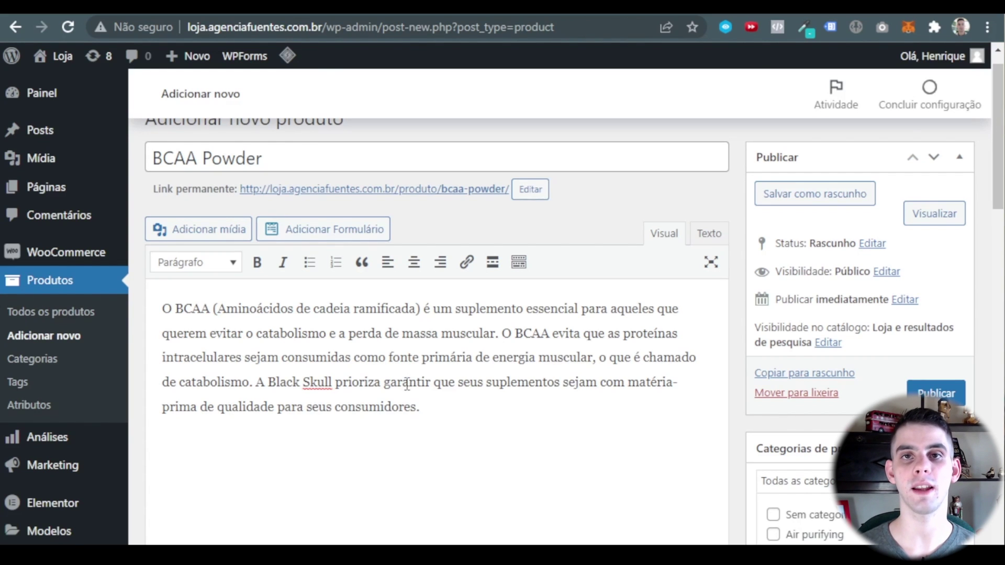
scroll(407, 383, "down", 15)
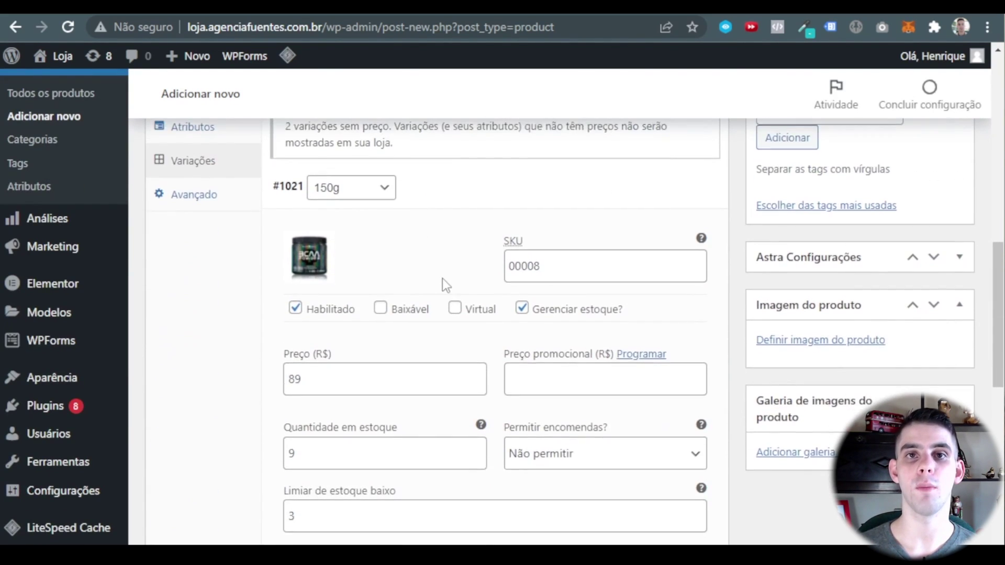
scroll(442, 279, "down", 2)
scroll(442, 279, "down", 5)
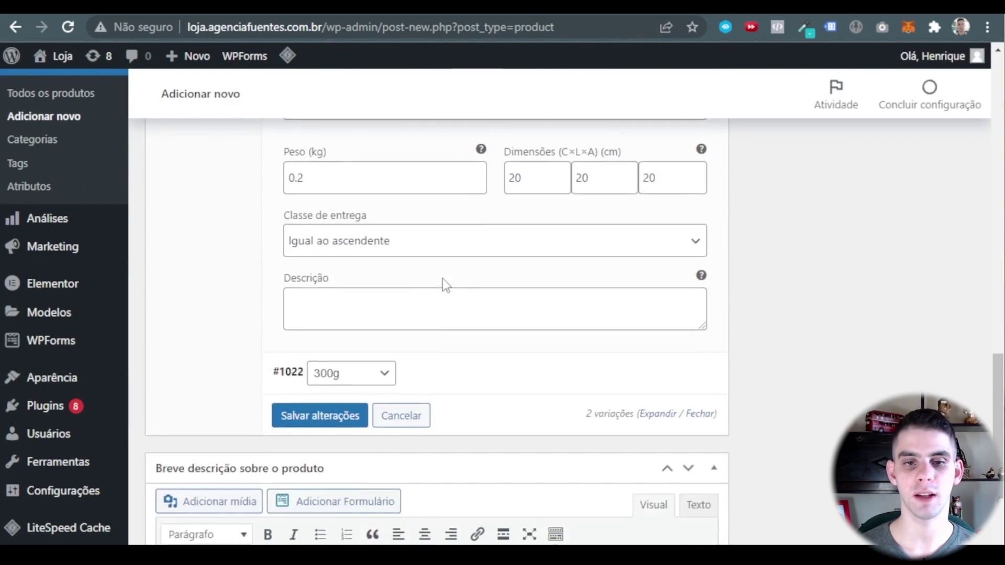
scroll(449, 291, "up", 15)
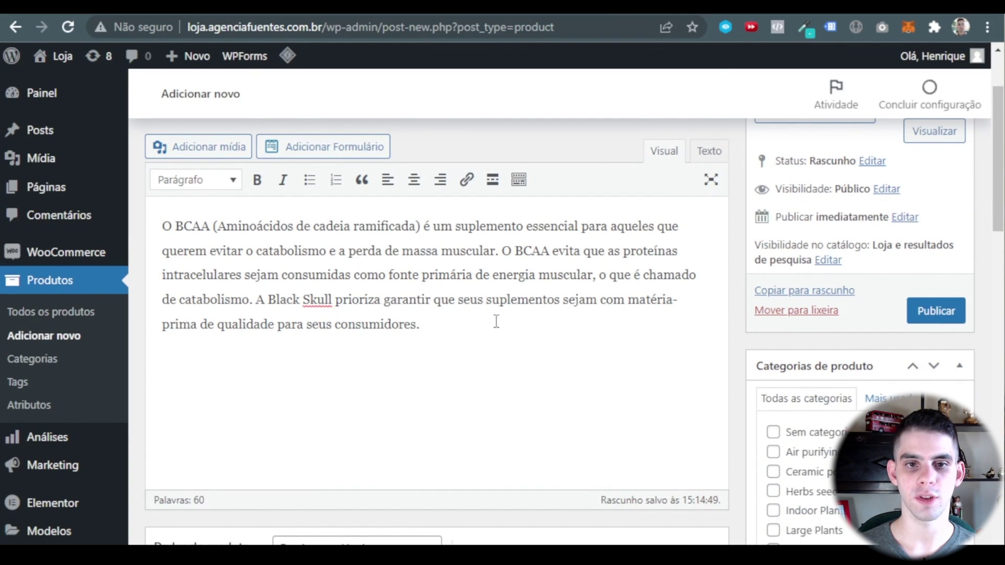
scroll(496, 314, "down", 10)
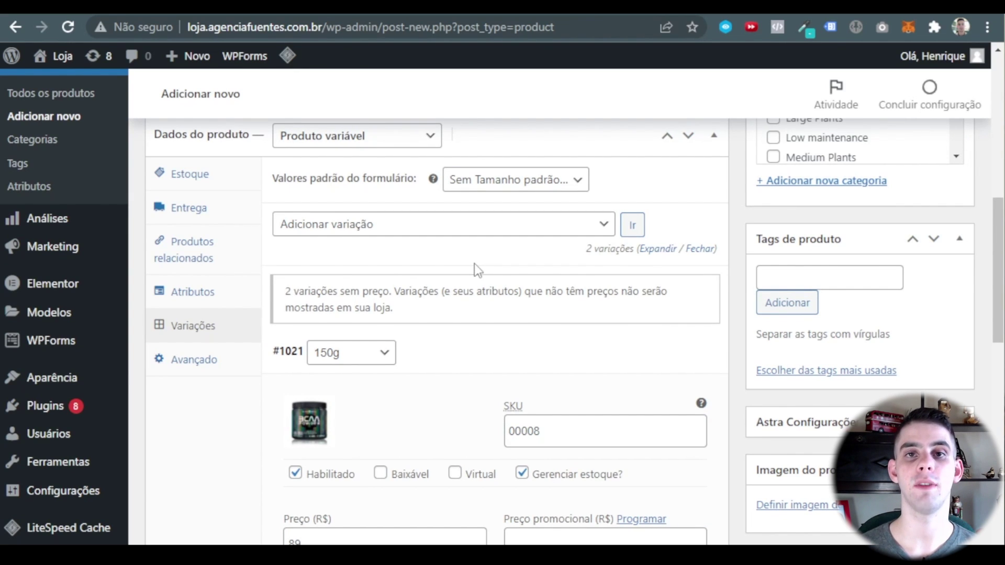
scroll(477, 314, "down", 6)
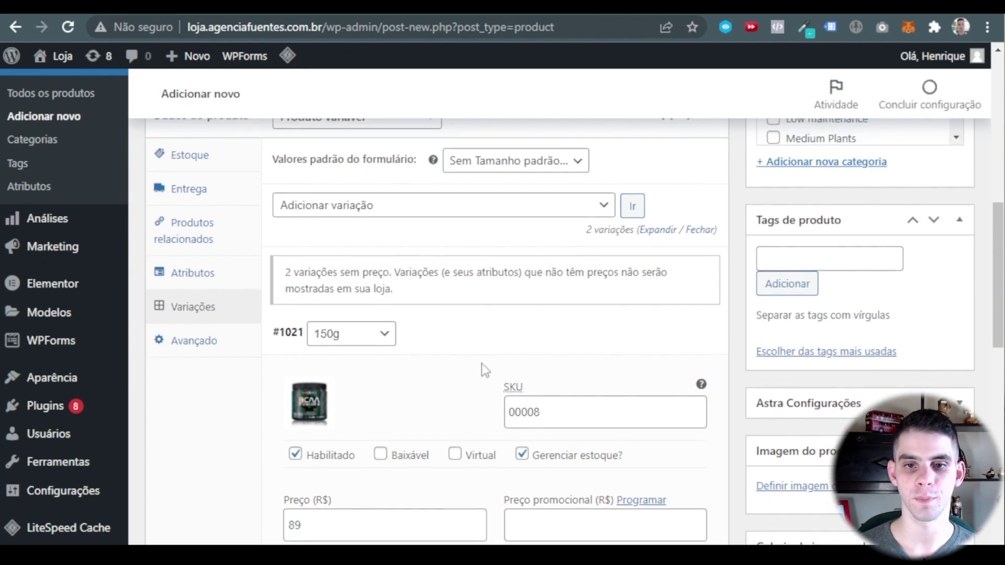
scroll(500, 299, "down", 4)
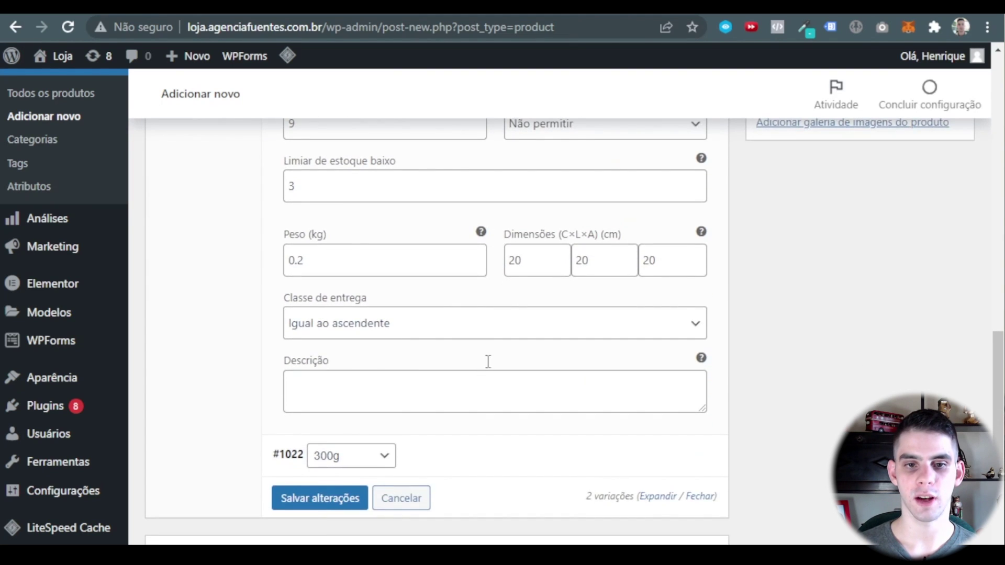
scroll(505, 455, "up", 5)
scroll(417, 276, "up", 3)
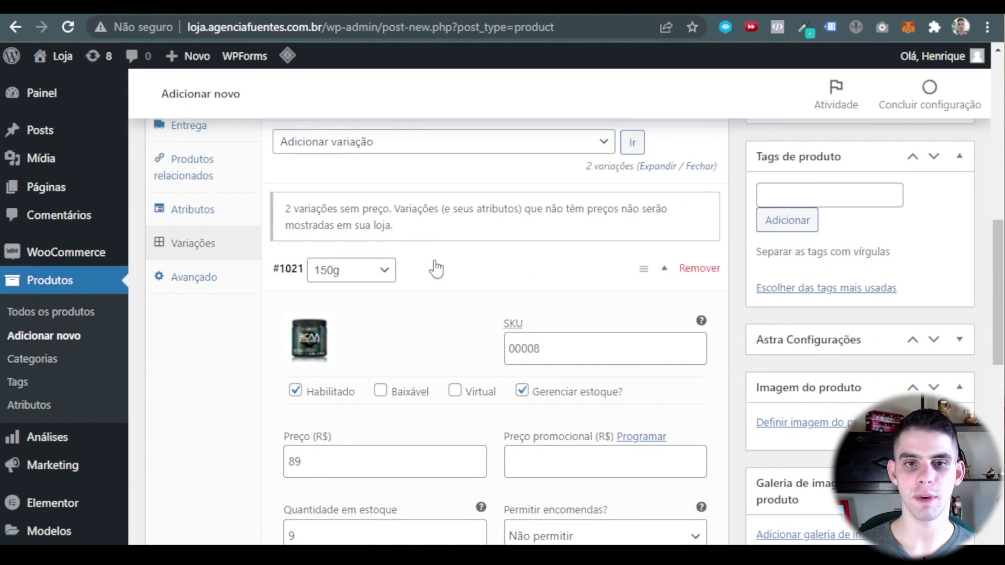
Collapse the 150g variation and give the 300g variation the BCAA Powder product photo.
left_click(430, 266)
scroll(416, 248, "down", 1)
left_click(469, 236)
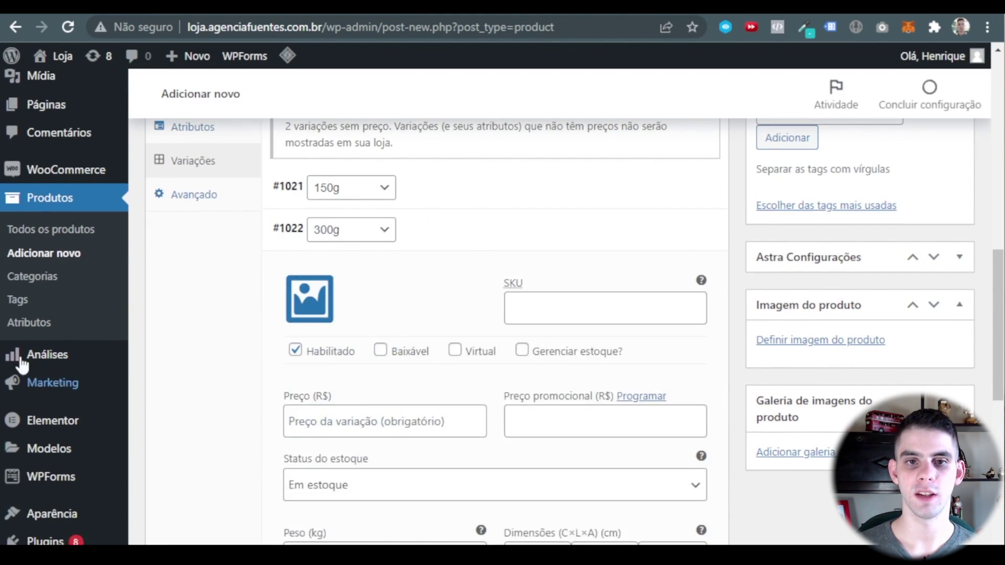
left_click(308, 295)
left_click(130, 253)
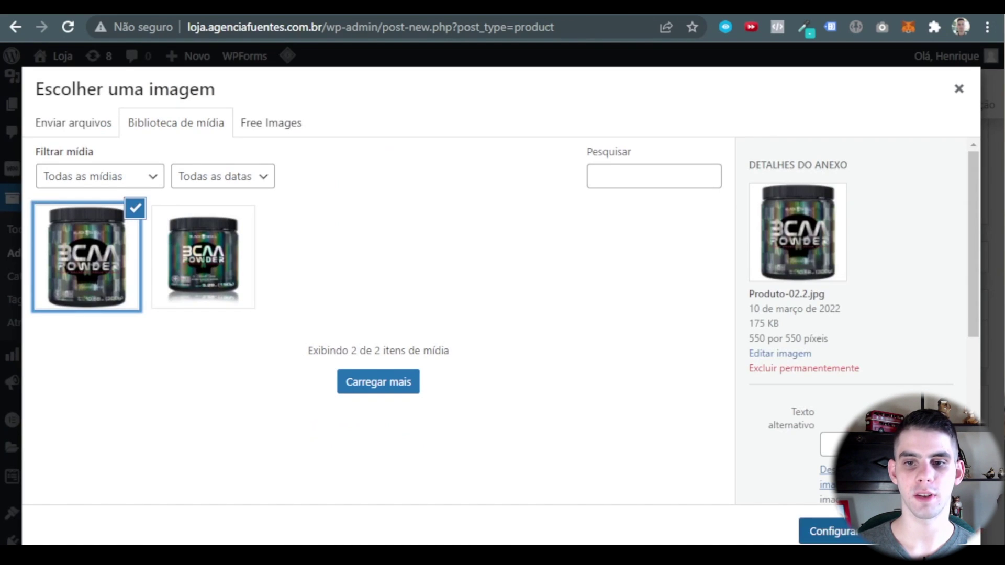
left_click(829, 532)
Give the 300g variation SKU 000004 and enable its stock management.
left_click(552, 303)
type("000004")
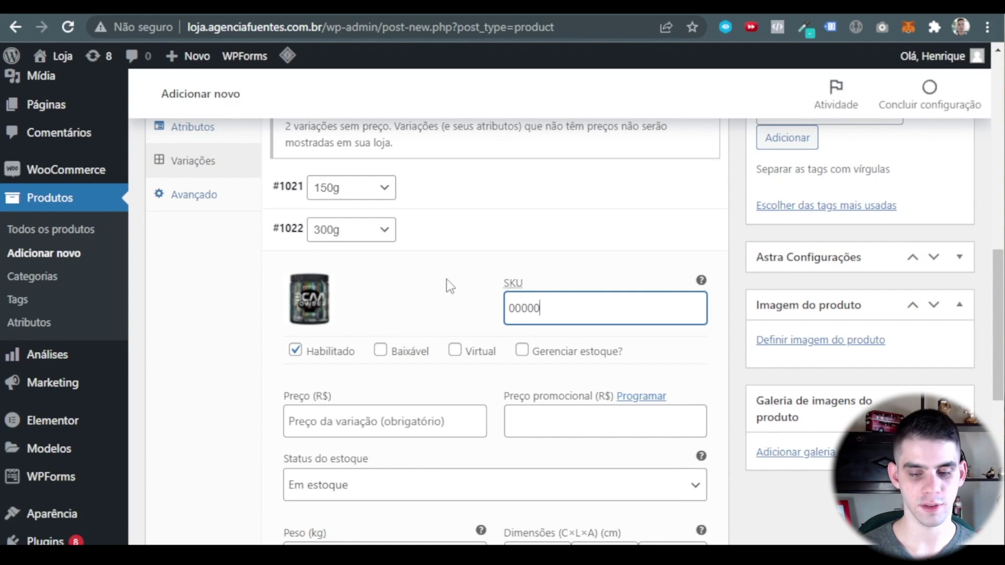
left_click(521, 396)
scroll(521, 396, "down", 1)
scroll(520, 396, "down", 3)
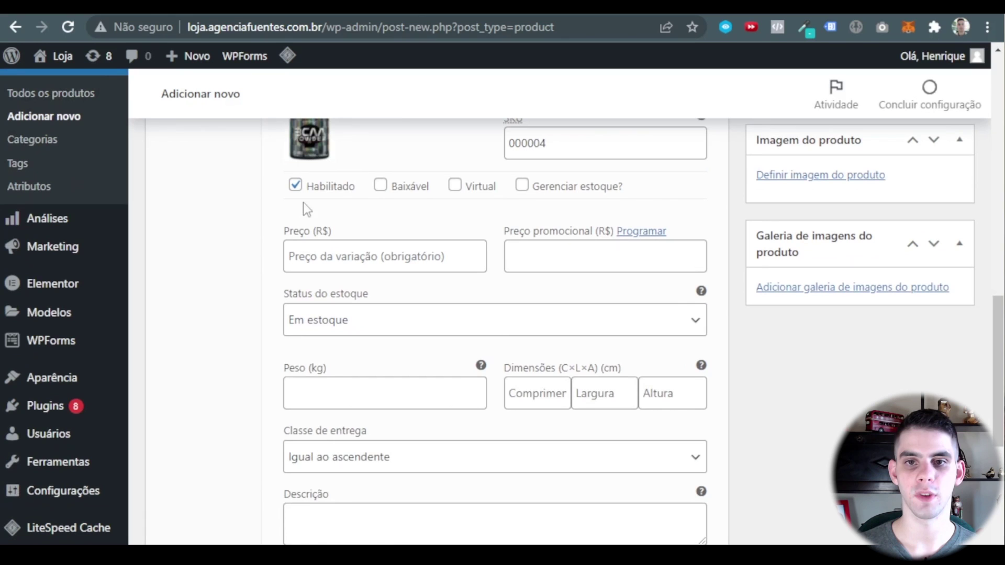
left_click(522, 186)
Set the 300g variation's regular price to 150 and sale price to 129.
left_click(366, 251)
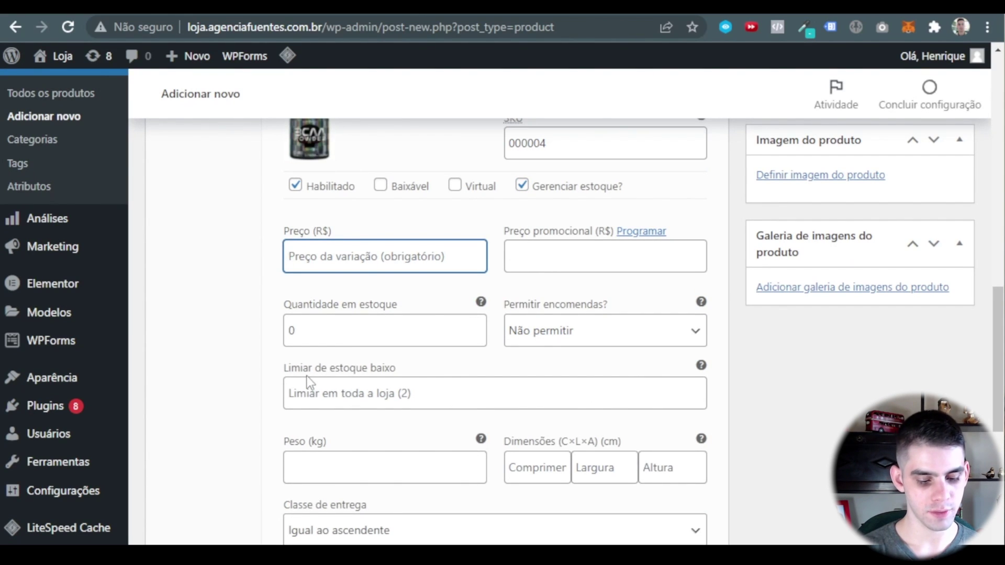
type("150")
left_click(567, 253)
type("129")
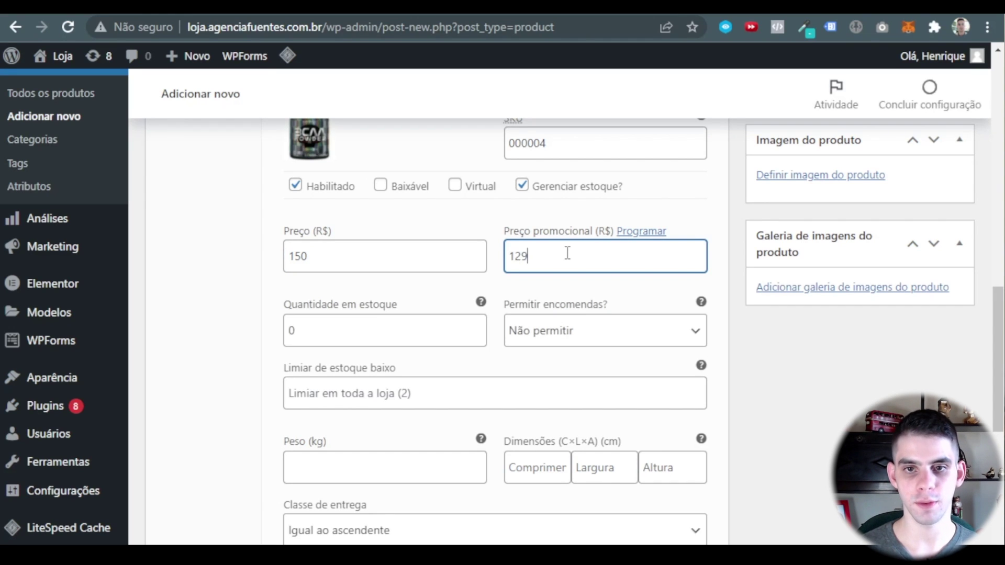
key("Tab")
Set the 300g variation's stock quantity to 4 and low-stock threshold to 4.
mouse_move(89, 296)
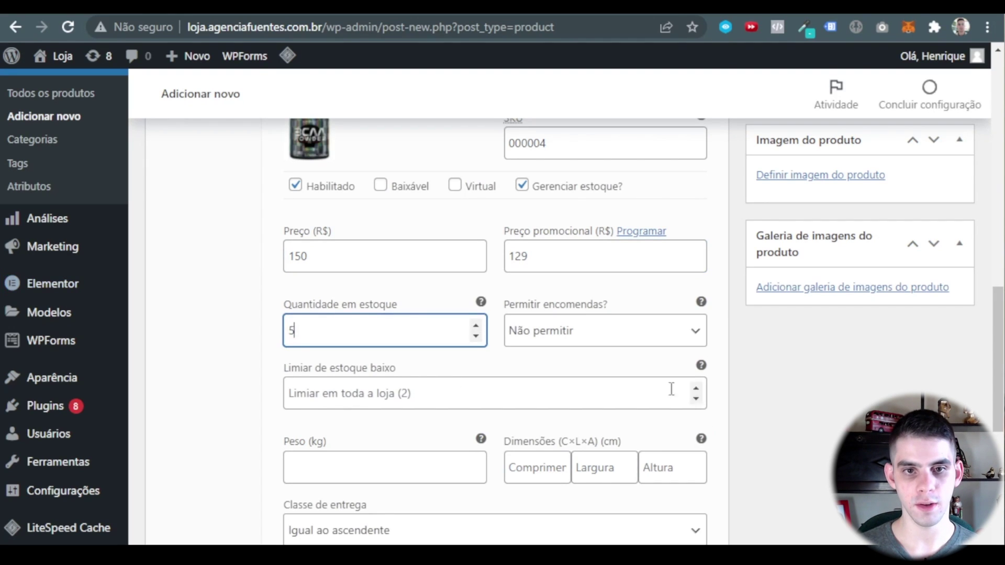
type("5")
key("BackSpace")
type("4")
scroll(326, 338, "down", 1)
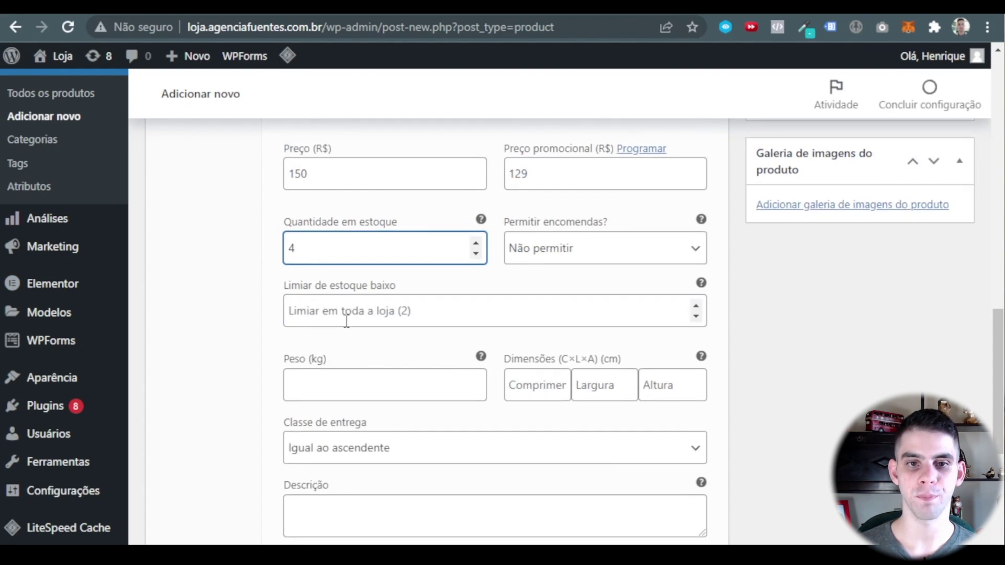
left_click(346, 318)
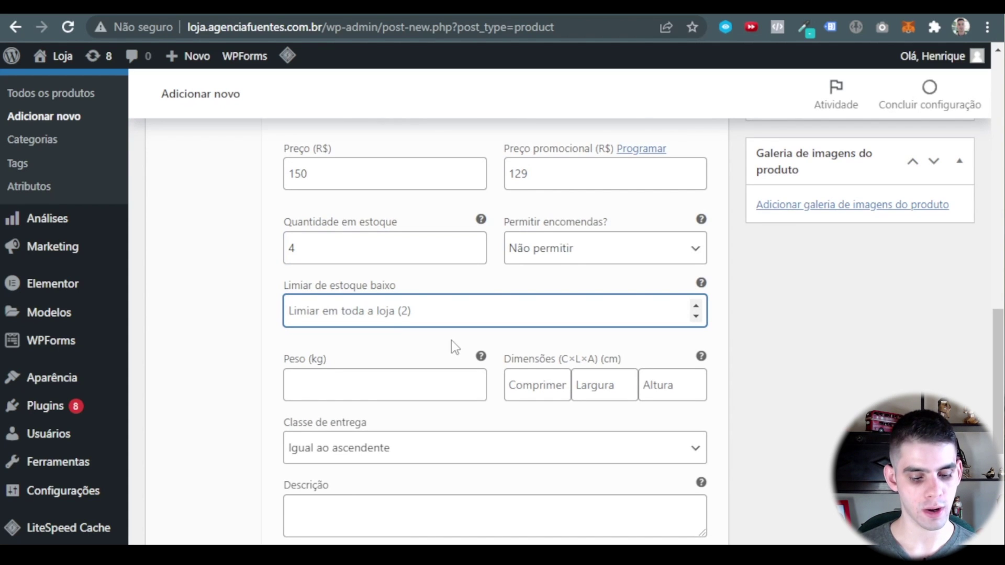
type("4")
left_click(450, 341)
Enter weight 0.35 kg and dimensions 20×20×20 cm for the 300g variation.
scroll(410, 323, "down", 1)
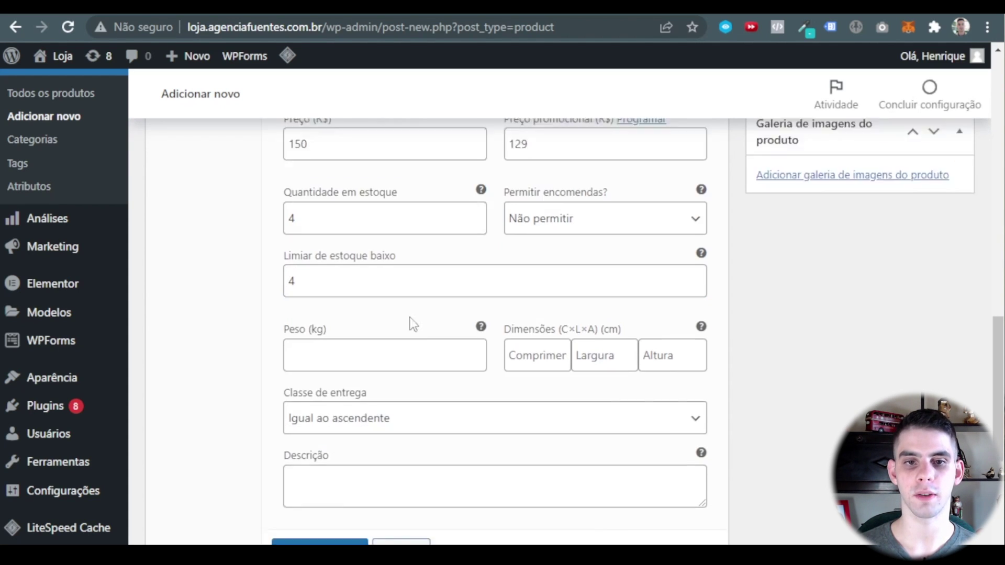
left_click(362, 297)
scroll(398, 349, "up", 4)
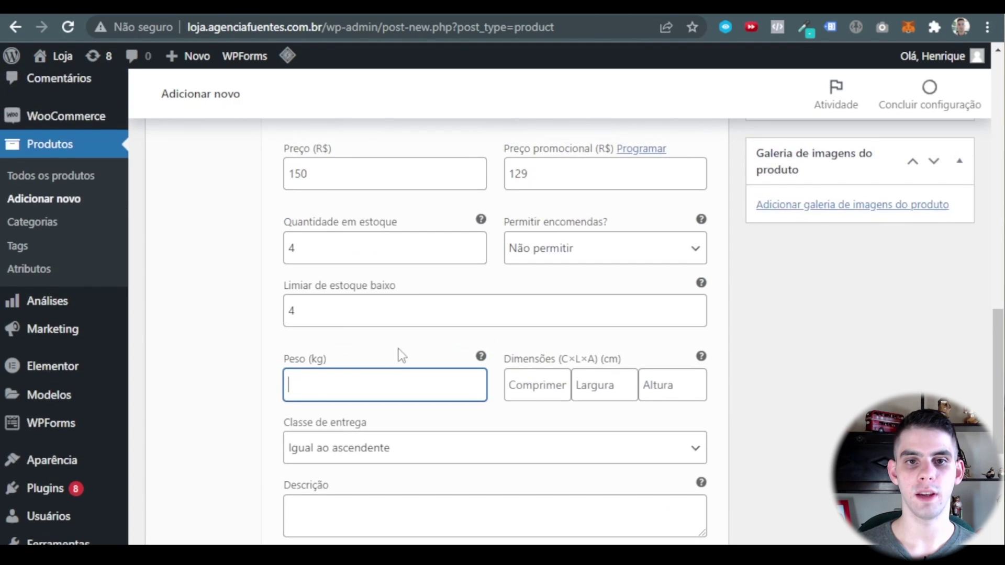
scroll(376, 345, "down", 4)
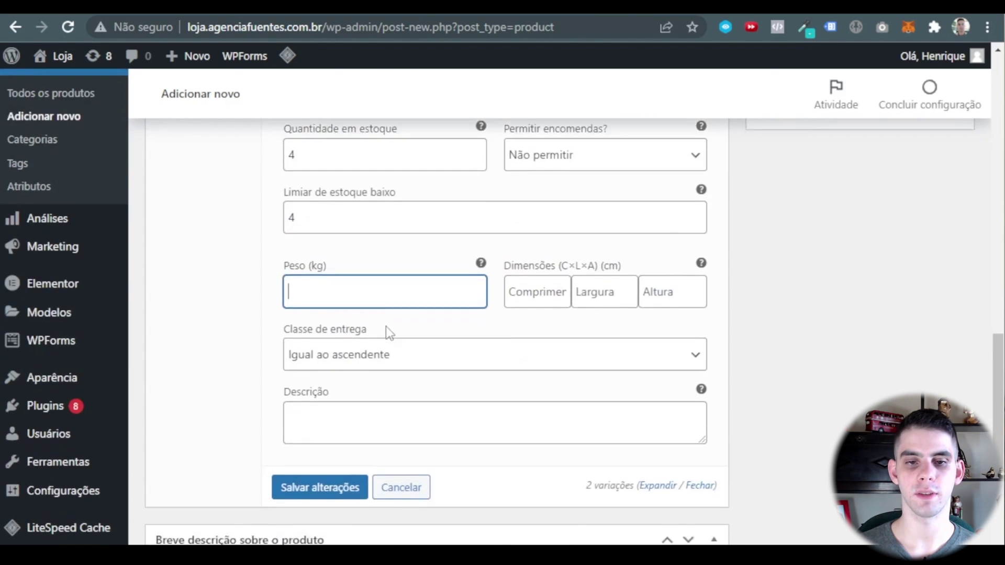
scroll(347, 310, "up", 1)
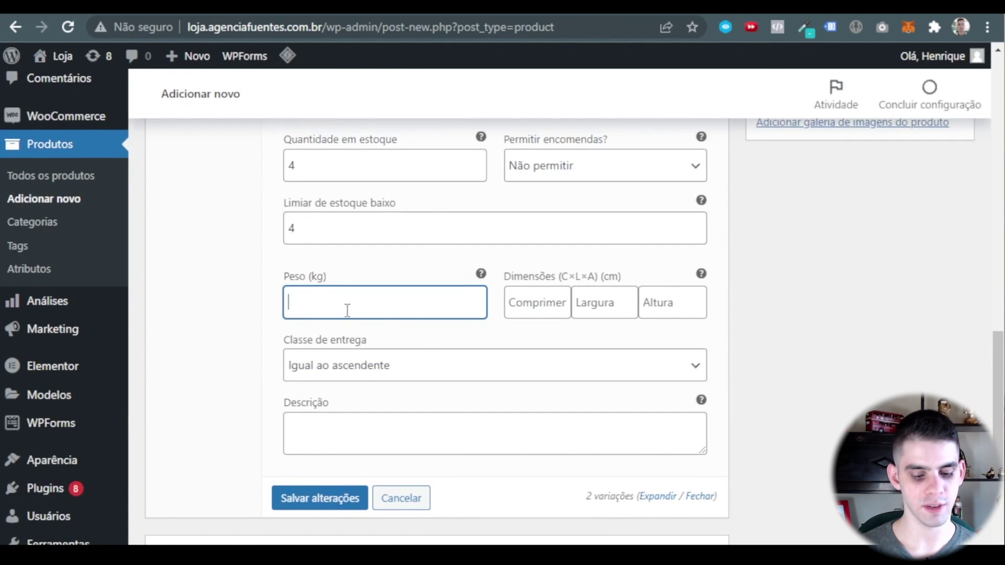
type("0.")
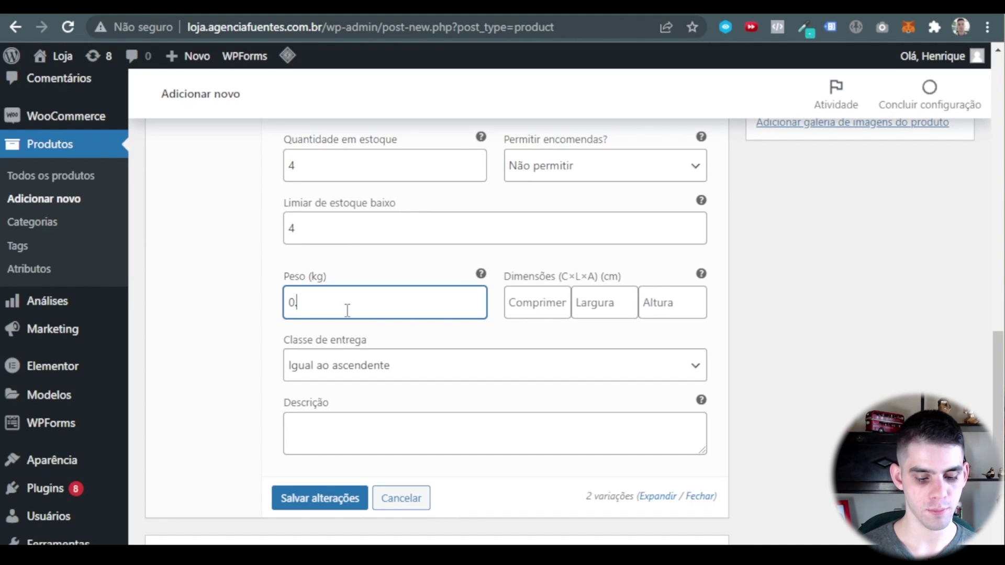
type("35")
left_click(547, 309)
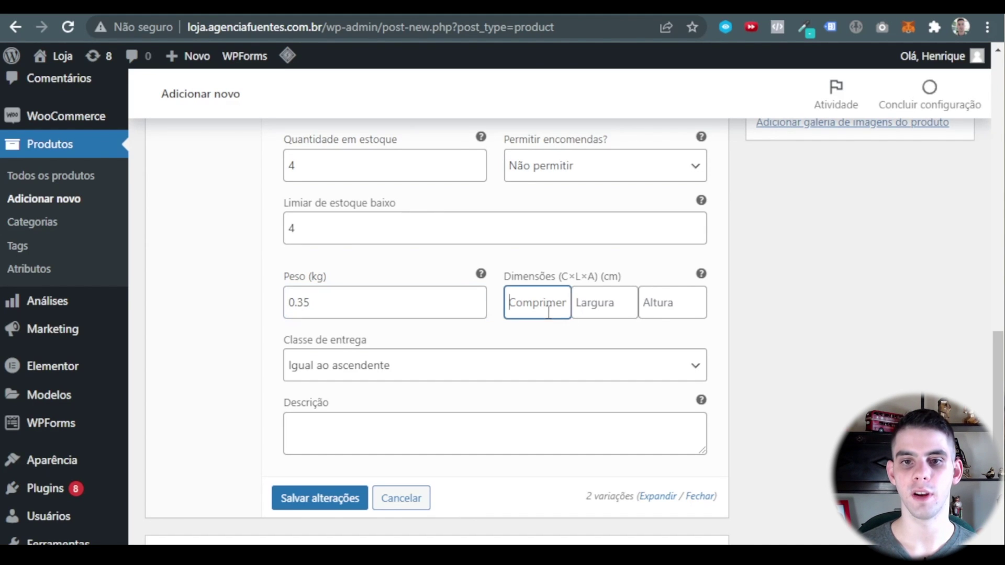
type("20")
left_click(581, 311)
type("20")
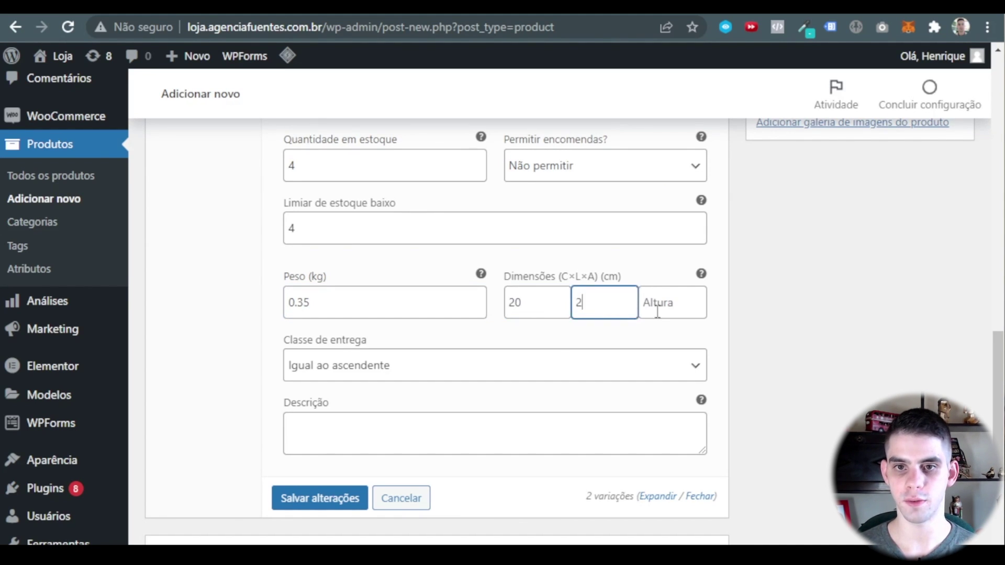
left_click(655, 310)
type("20")
Save the 300g variation's changes with Salvar alterações.
scroll(517, 332, "down", 2)
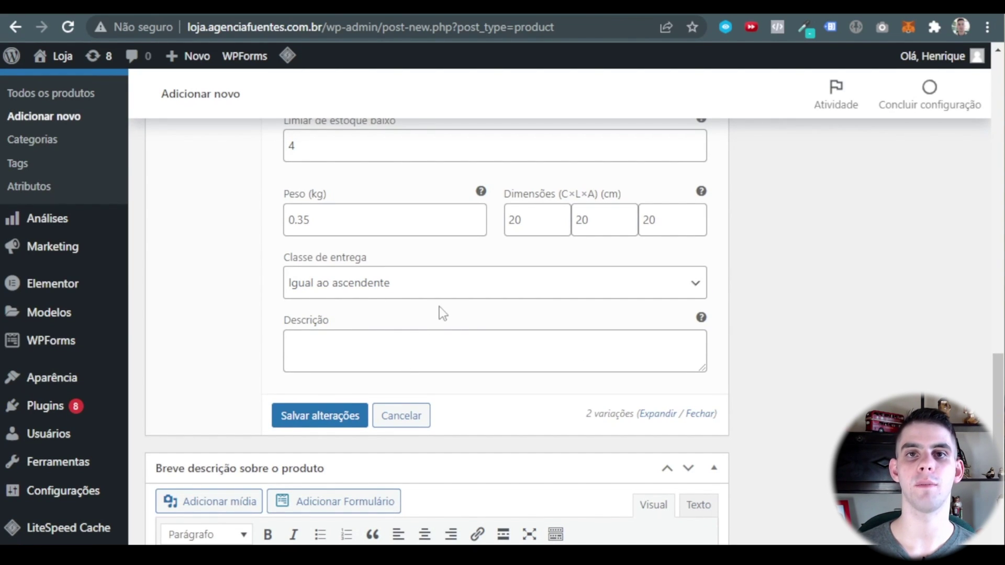
left_click(320, 416)
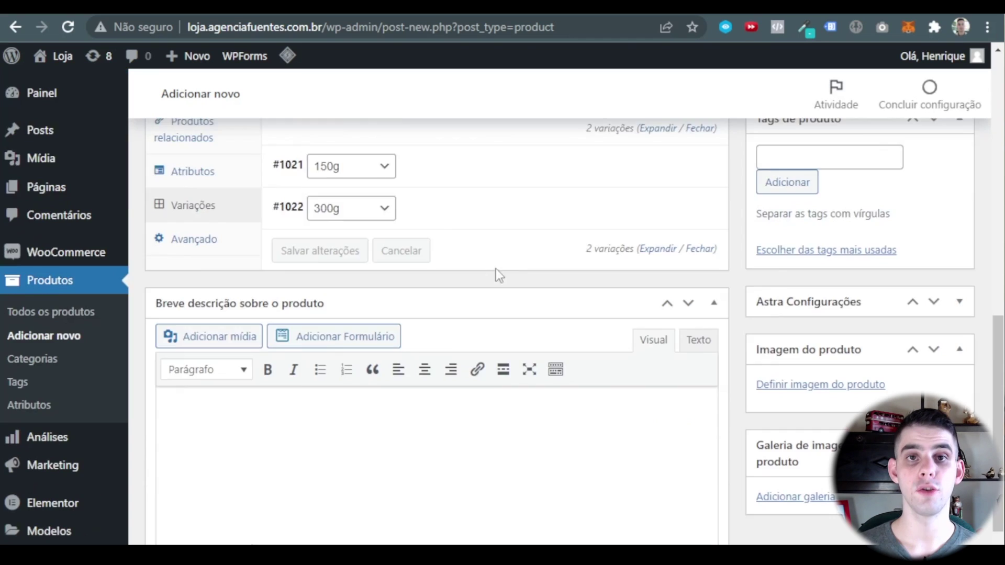
scroll(495, 268, "up", 15)
scroll(429, 260, "down", 2)
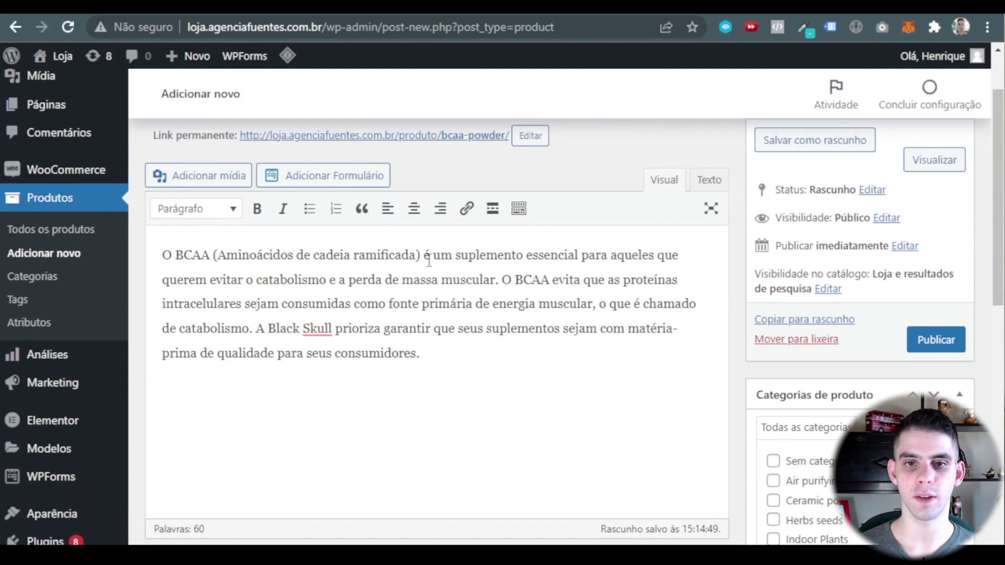
Copy the sentence about catabolism and muscle loss into the Breve descrição box.
left_click_drag(443, 257, 501, 284)
key("ctrl+c")
scroll(440, 341, "down", 10)
left_click(379, 396)
key("ctrl+v")
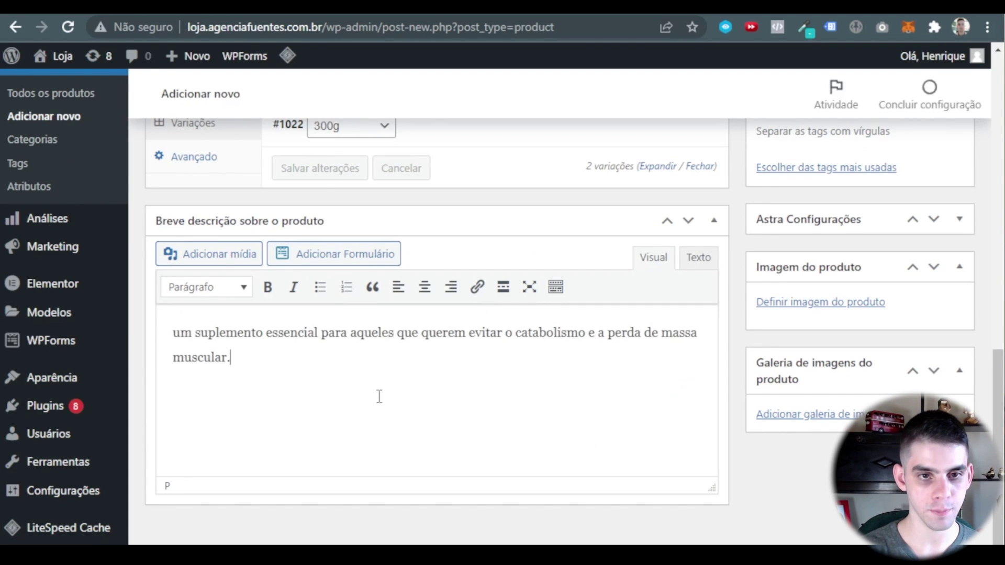
Select the word BCAA in the description and copy it via the right-click menu.
scroll(680, 362, "up", 6)
scroll(681, 362, "up", 10)
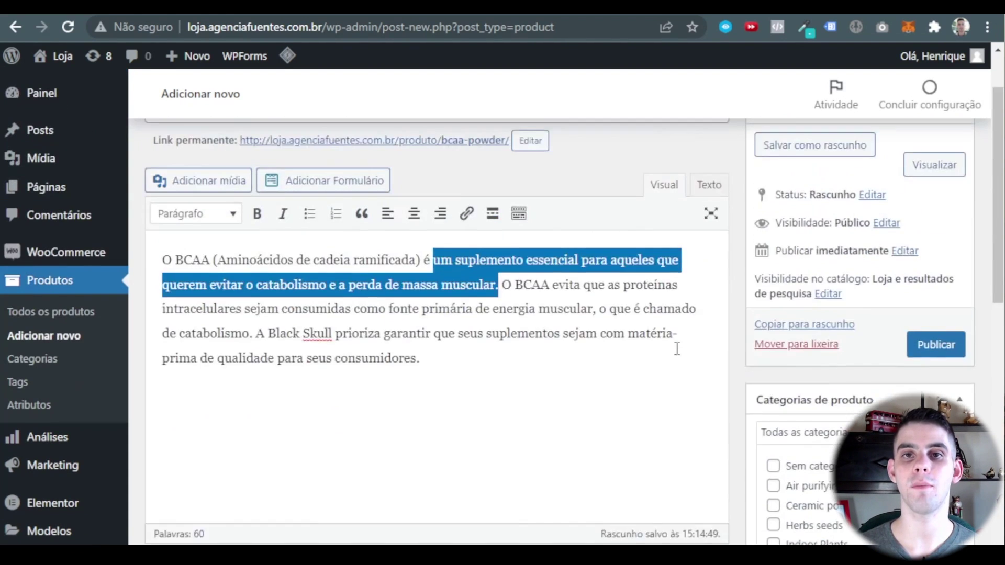
scroll(844, 288, "down", 2)
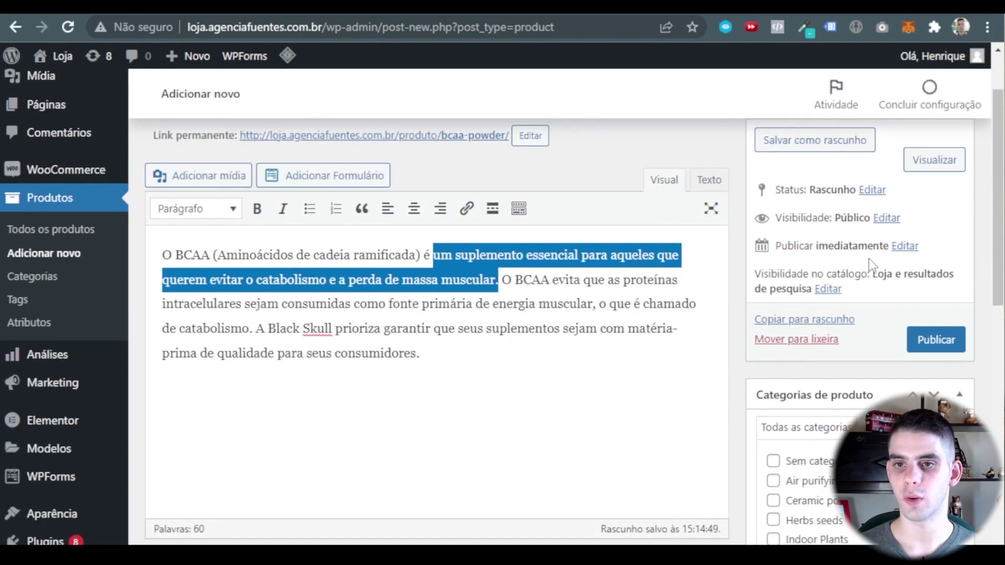
scroll(840, 256, "down", 5)
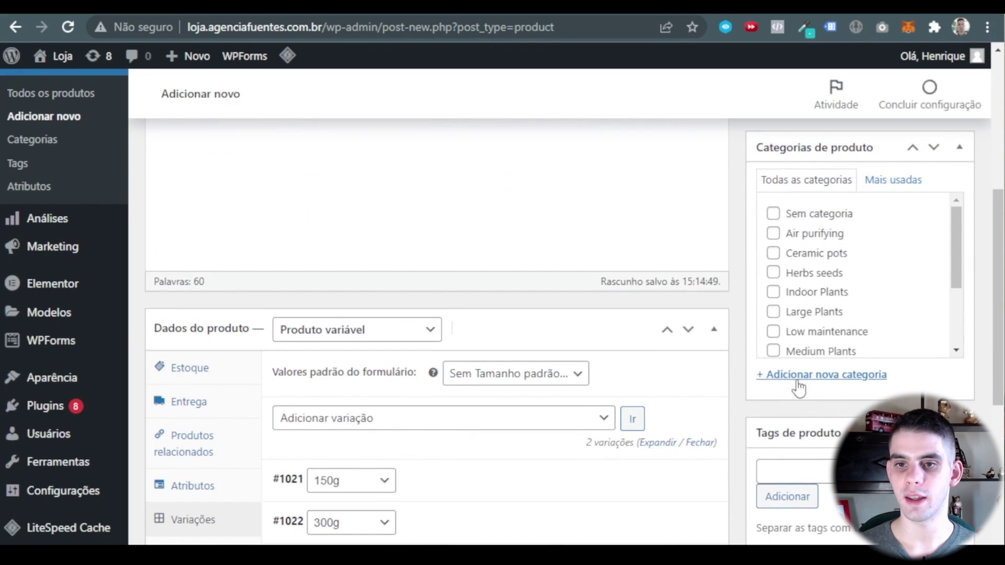
scroll(601, 421, "up", 7)
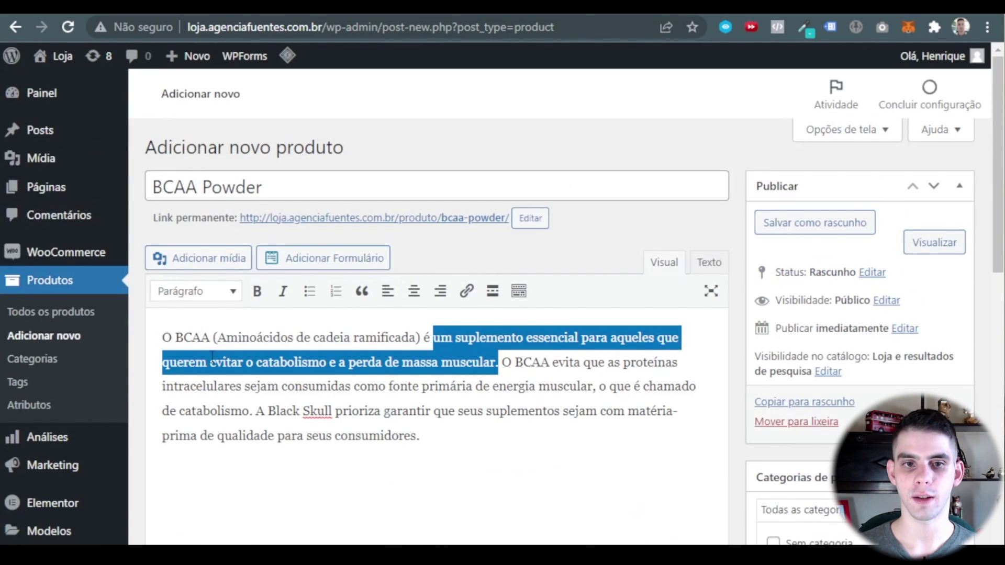
left_click(177, 342)
right_click(204, 341)
scroll(930, 378, "down", 6)
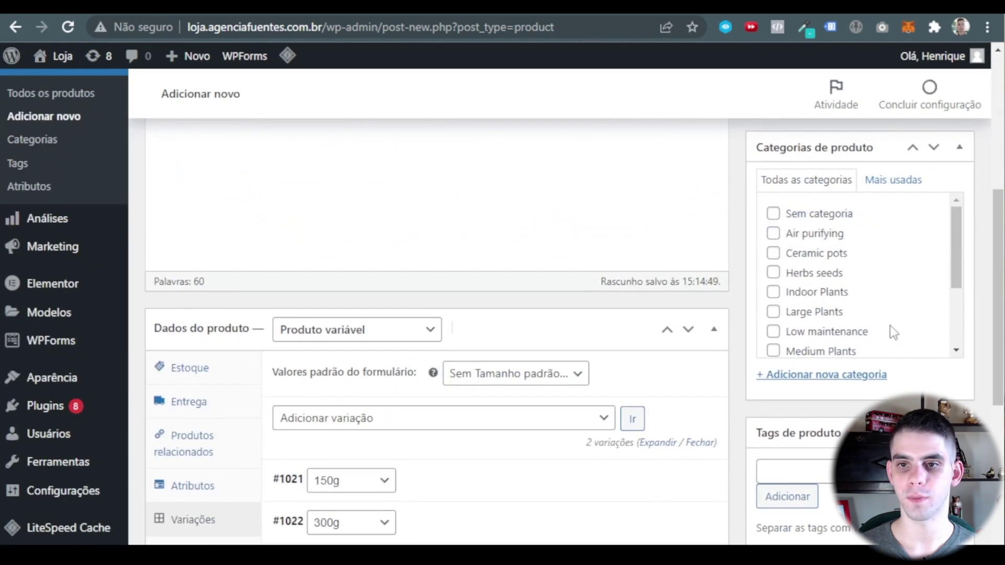
Create a new product category named BCAA.
left_click(812, 385)
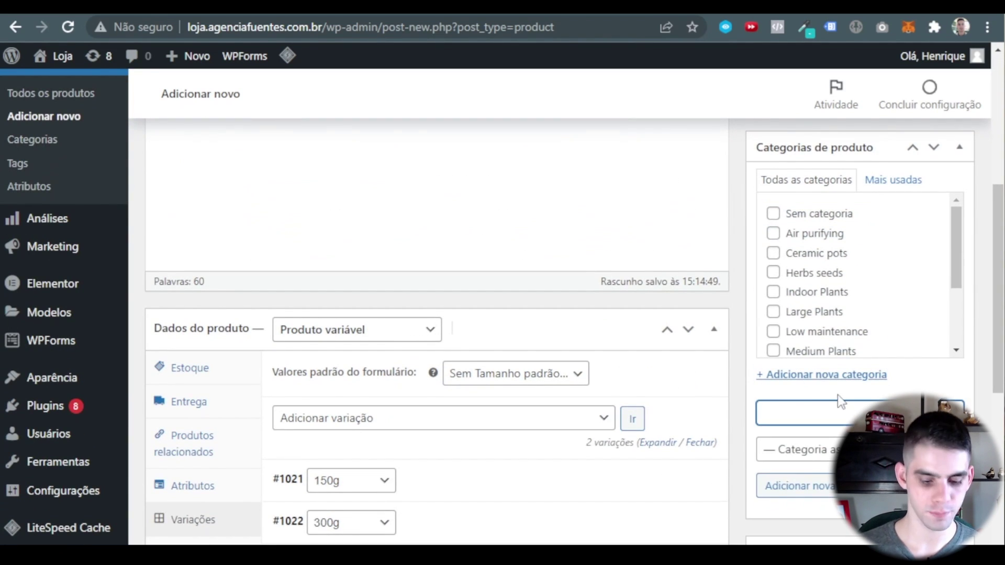
type("BCAA")
key("Return")
scroll(837, 359, "down", 5)
Add the Destaques tag to the product from the tag suggestions.
left_click(825, 347)
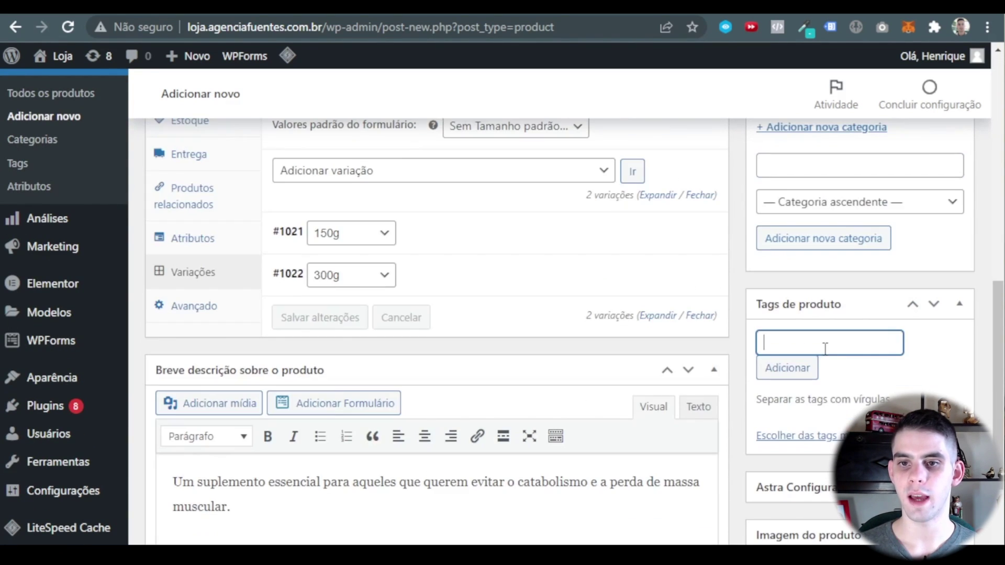
type("desta")
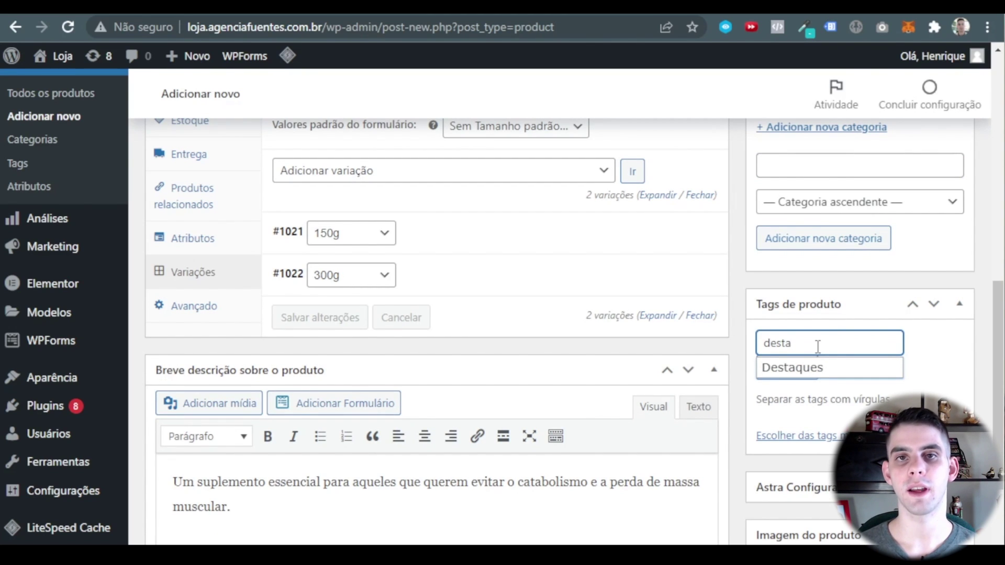
key("Down")
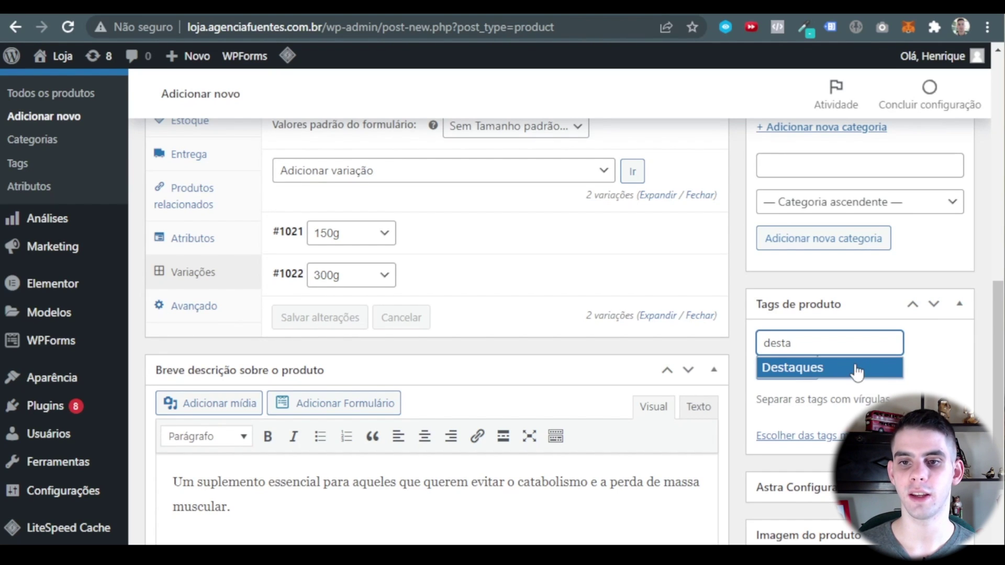
left_click(873, 374)
scroll(838, 293, "down", 3)
left_click(788, 204)
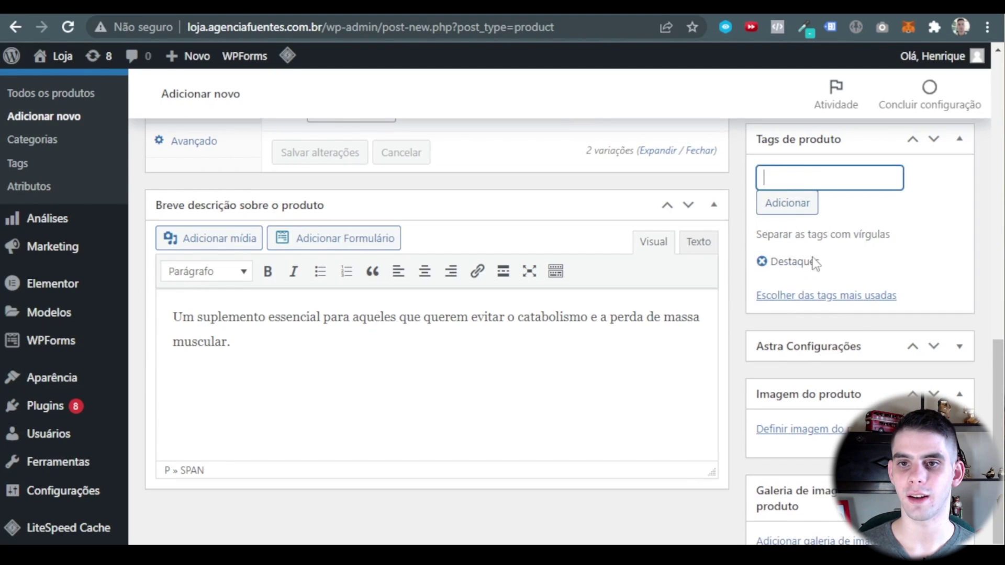
left_click(862, 216)
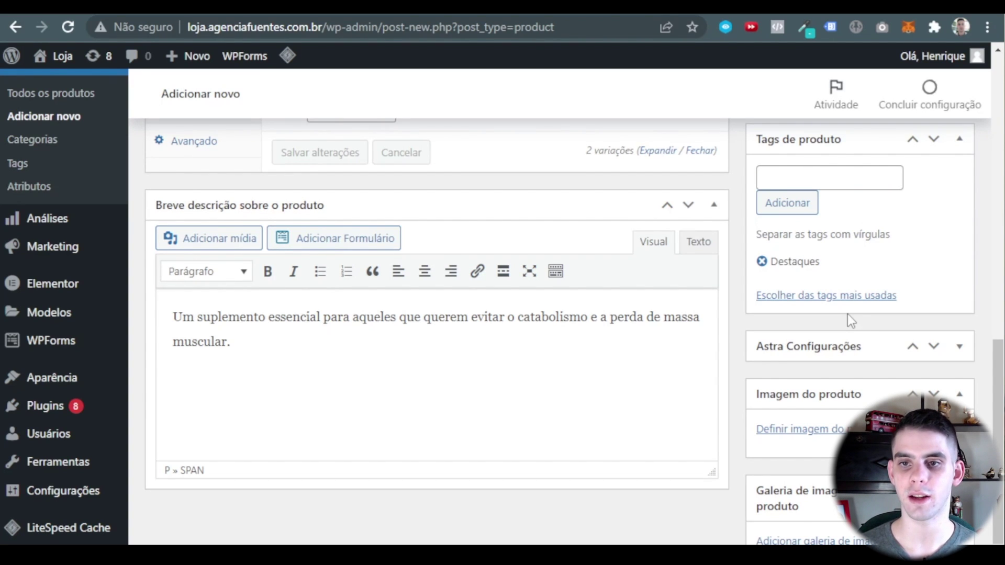
scroll(921, 239, "down", 1)
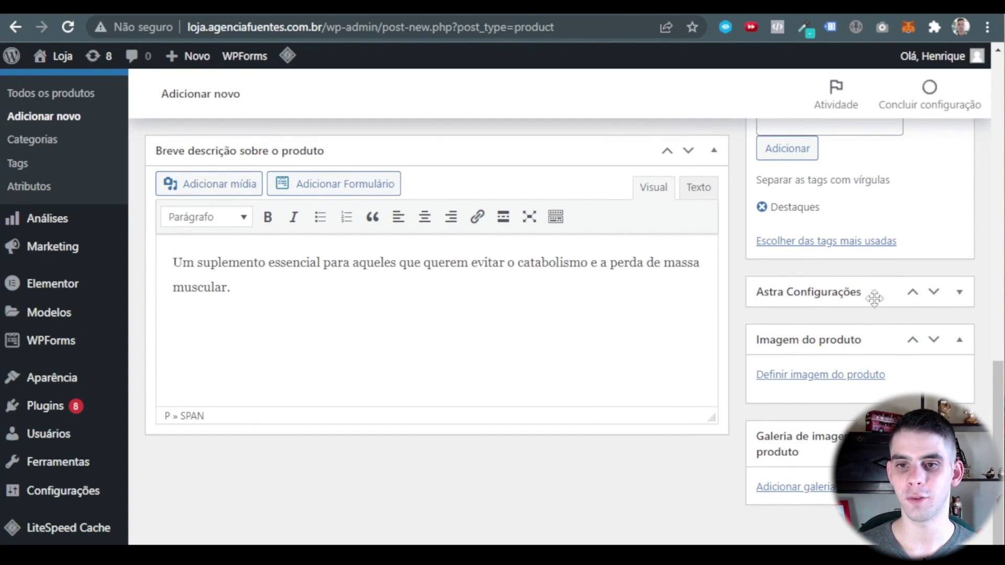
Set the BCAA Powder jar photo from the media library as the product image.
left_click(806, 376)
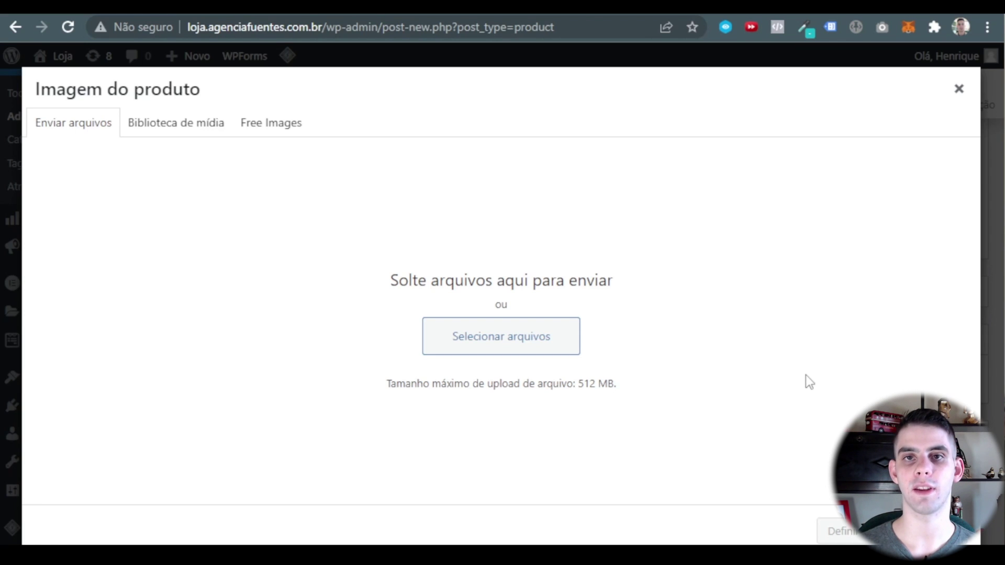
left_click(166, 130)
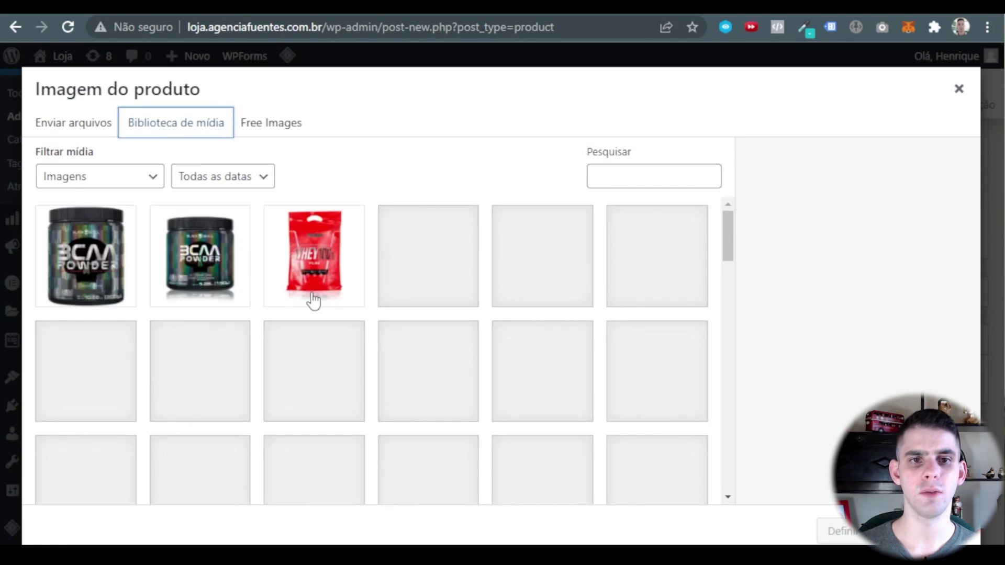
left_click(86, 257)
left_click(840, 531)
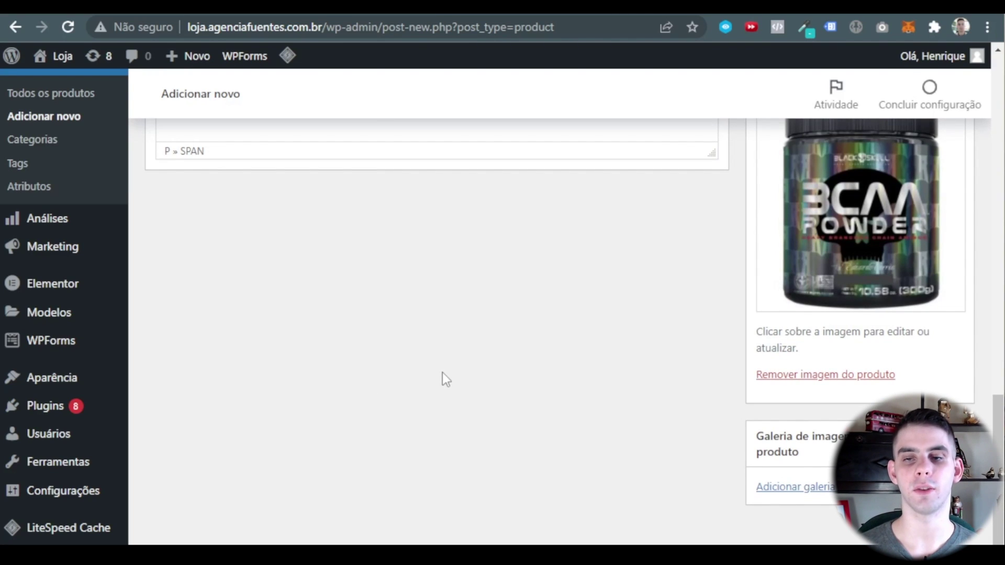
scroll(391, 418, "up", 4)
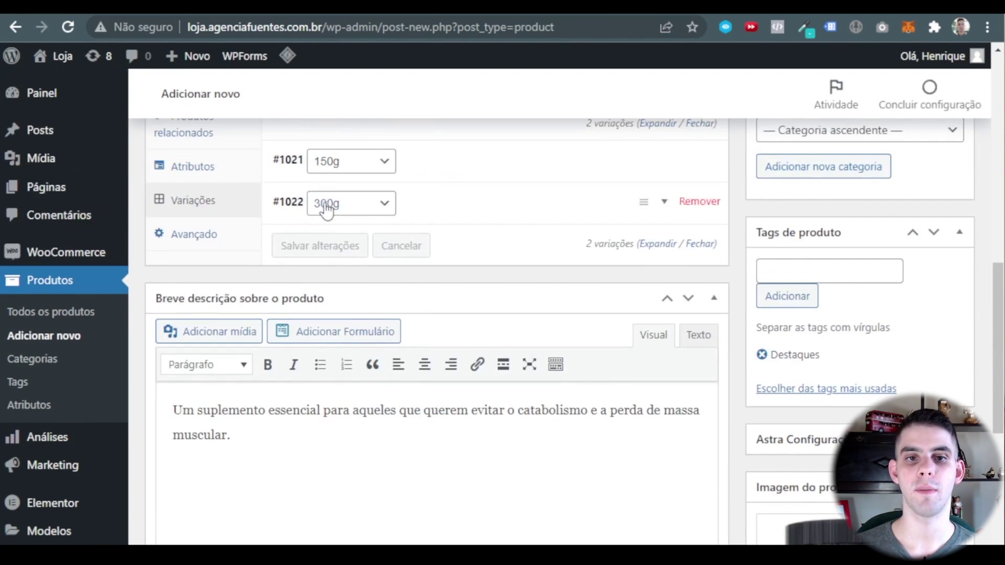
scroll(792, 266, "down", 7)
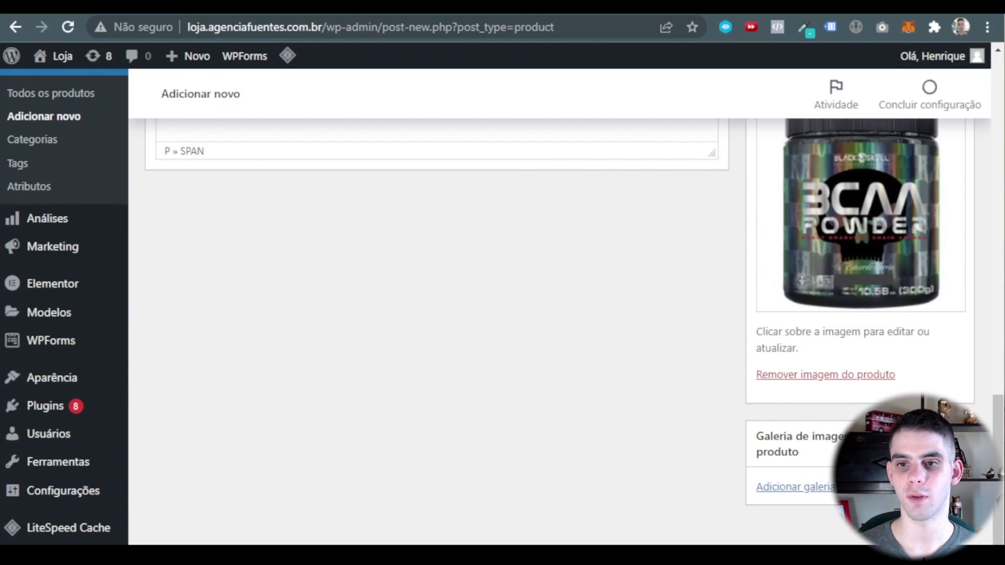
scroll(638, 434, "up", 2)
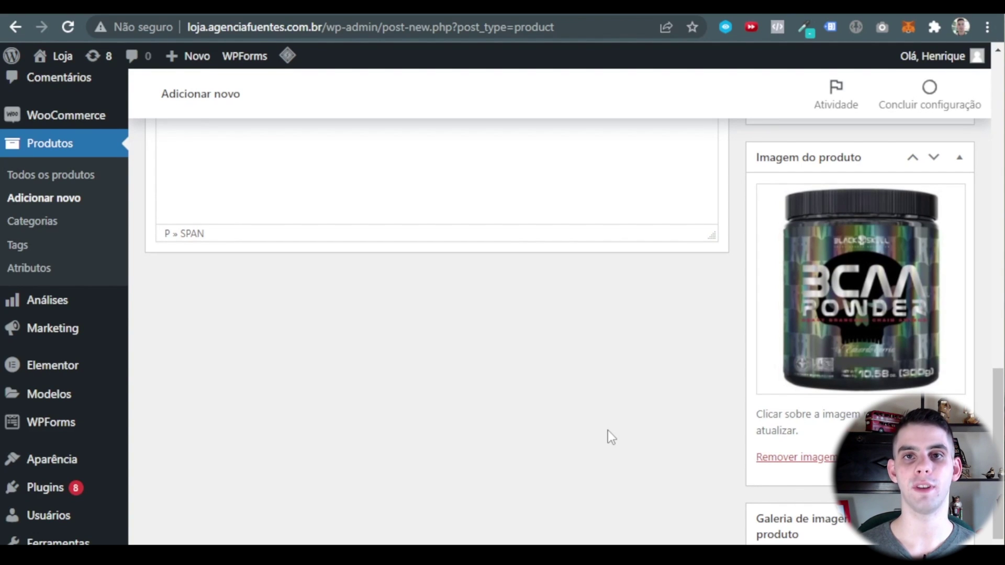
scroll(608, 437, "up", 15)
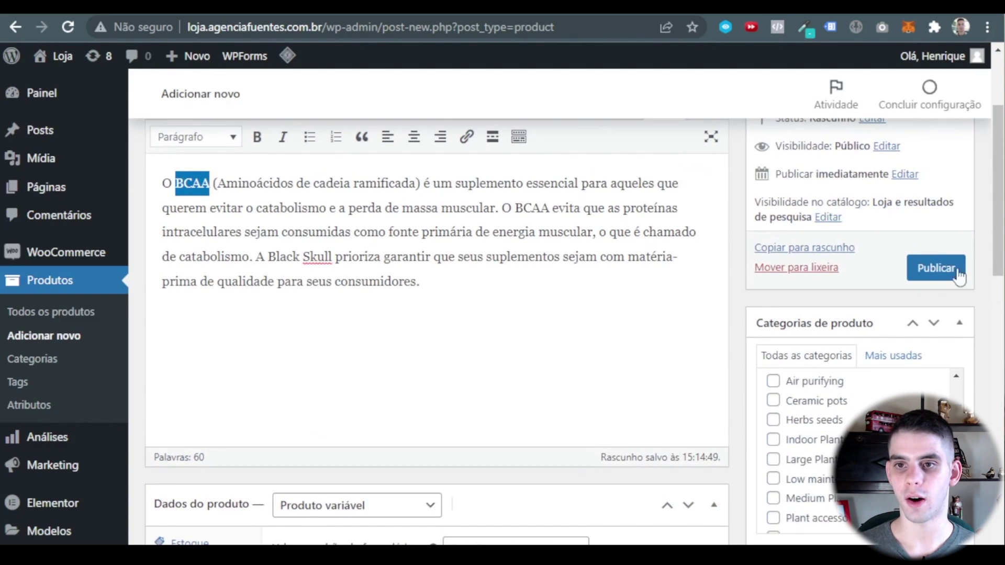
scroll(591, 234, "down", 2)
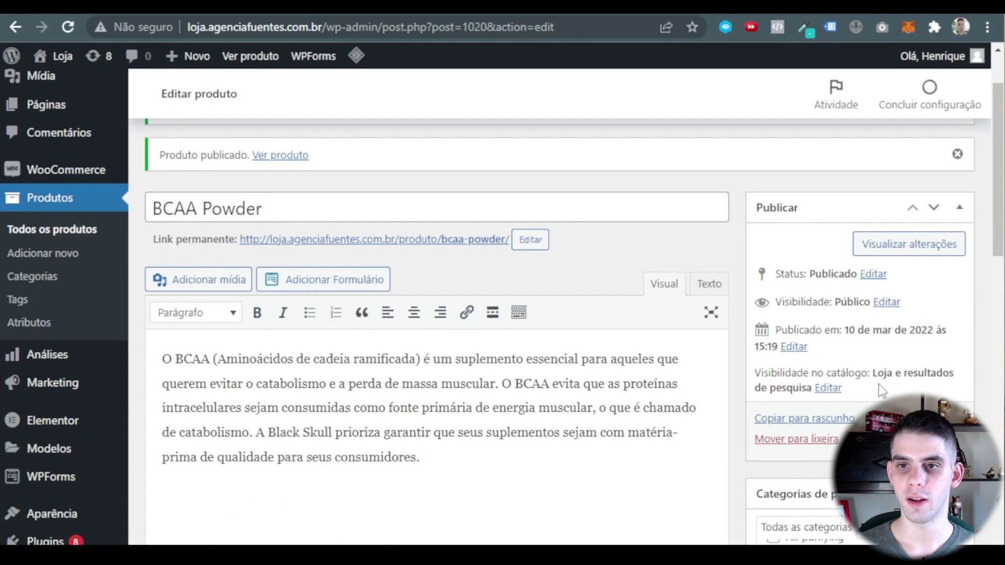
Preview the product on the store and check its price range and short description.
left_click(890, 250)
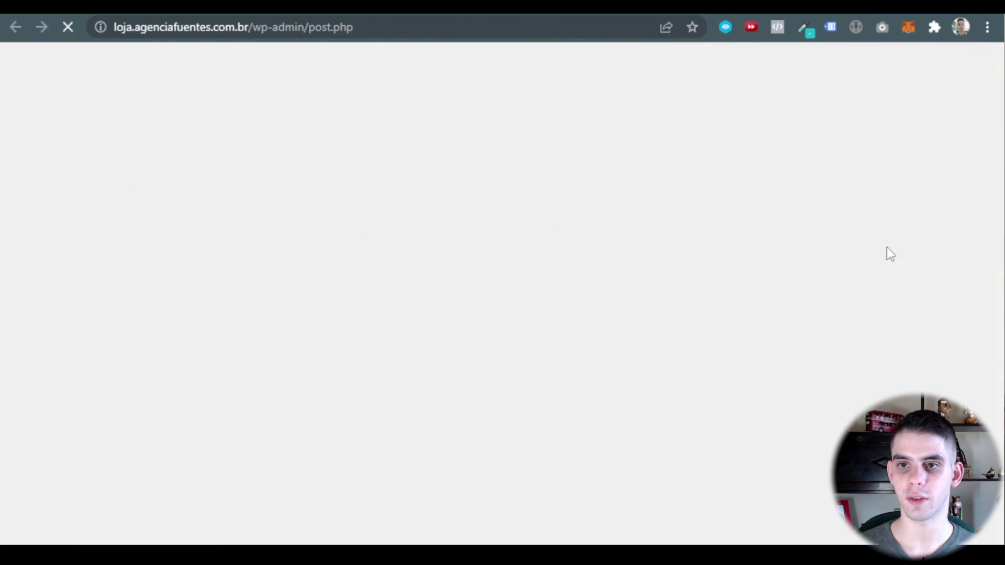
scroll(672, 277, "down", 2)
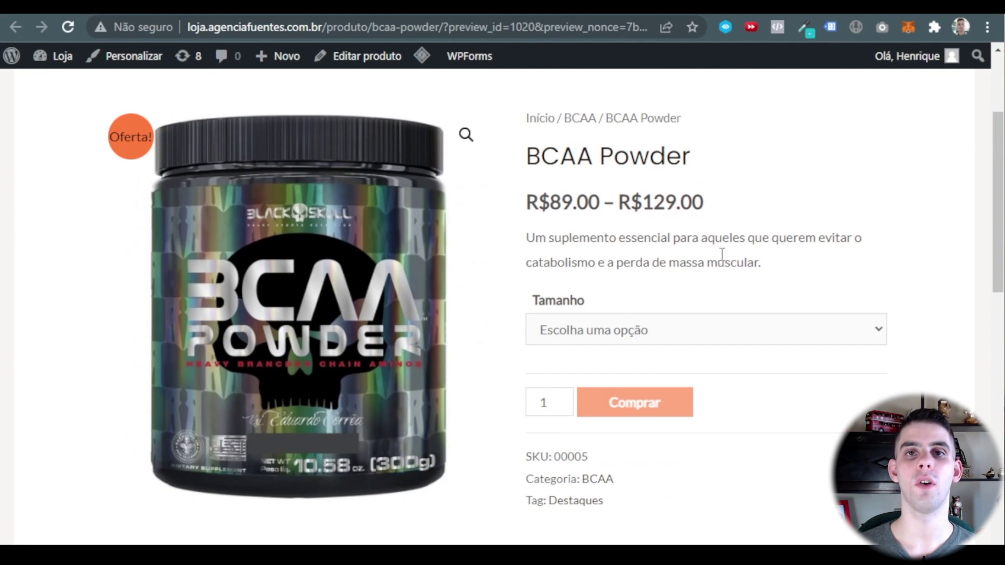
scroll(534, 398, "up", 2)
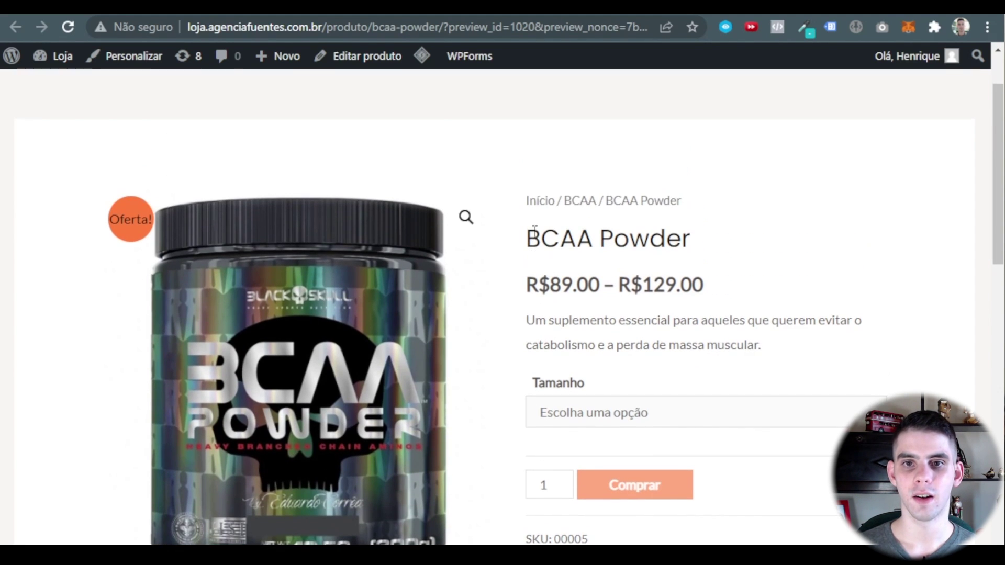
scroll(702, 222, "down", 2)
scroll(769, 265, "up", 4)
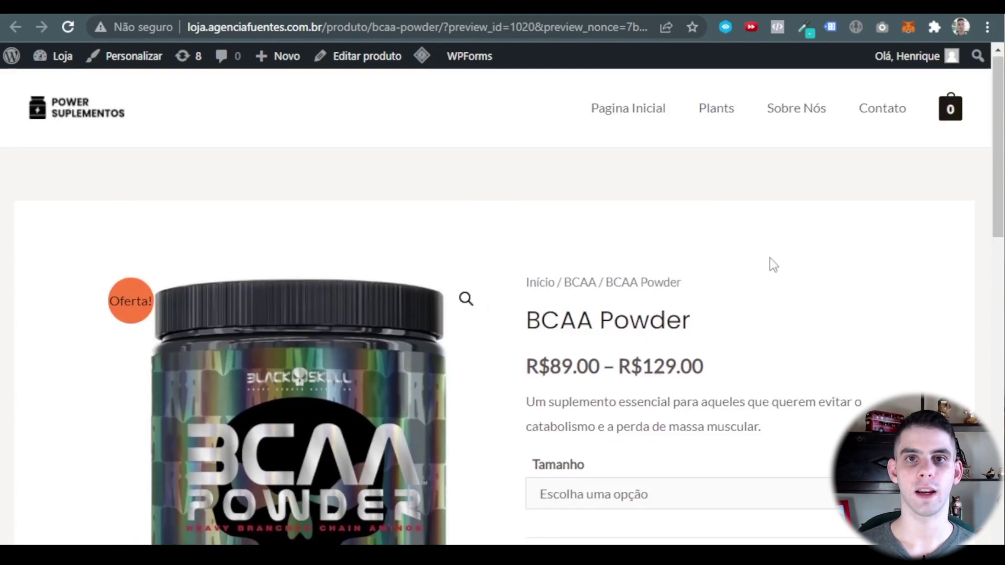
scroll(301, 337, "down", 6)
left_click_drag(556, 120, 632, 120)
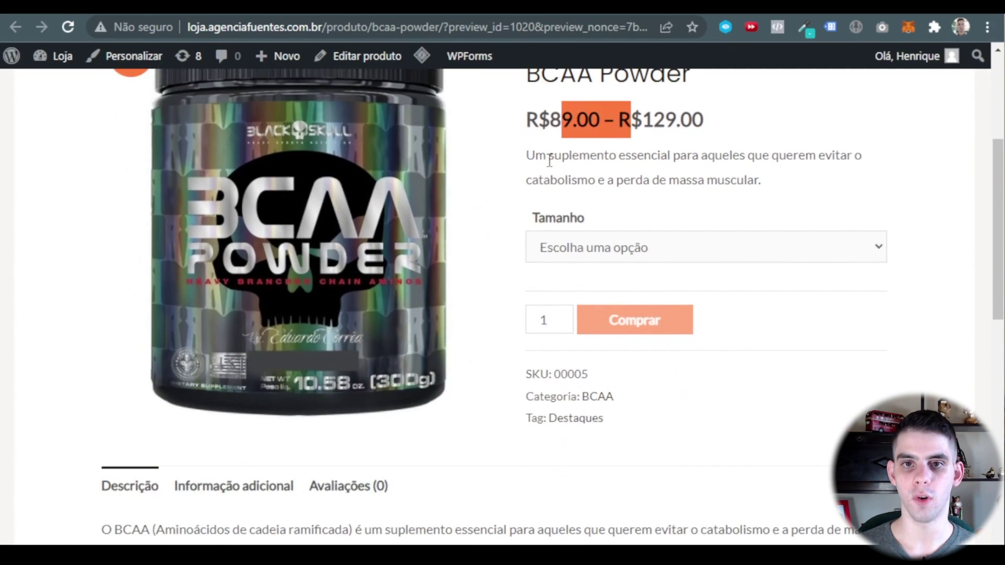
left_click_drag(534, 155, 737, 178)
Choose 150g and then 300g in the Tamanho selector.
left_click(680, 258)
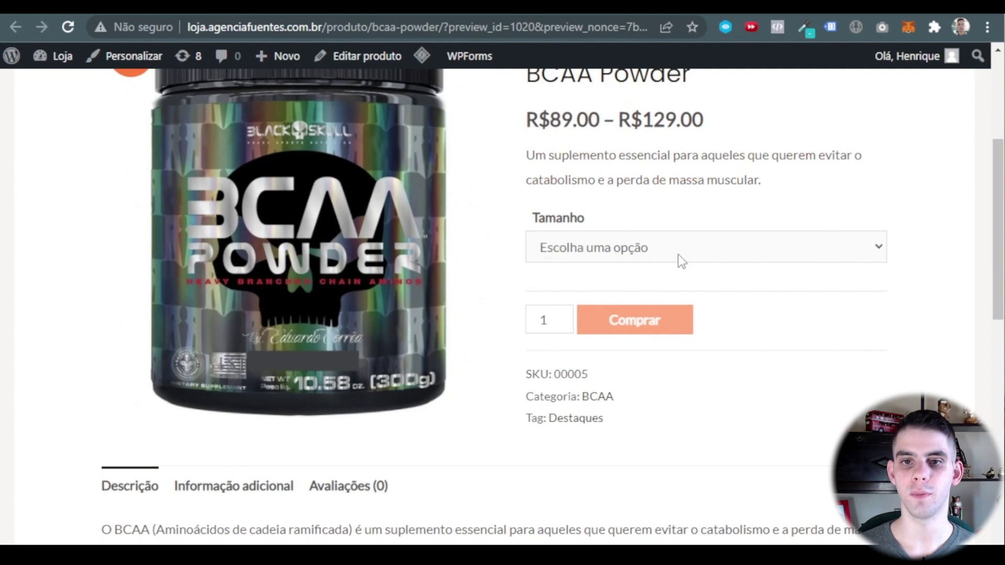
left_click(654, 287)
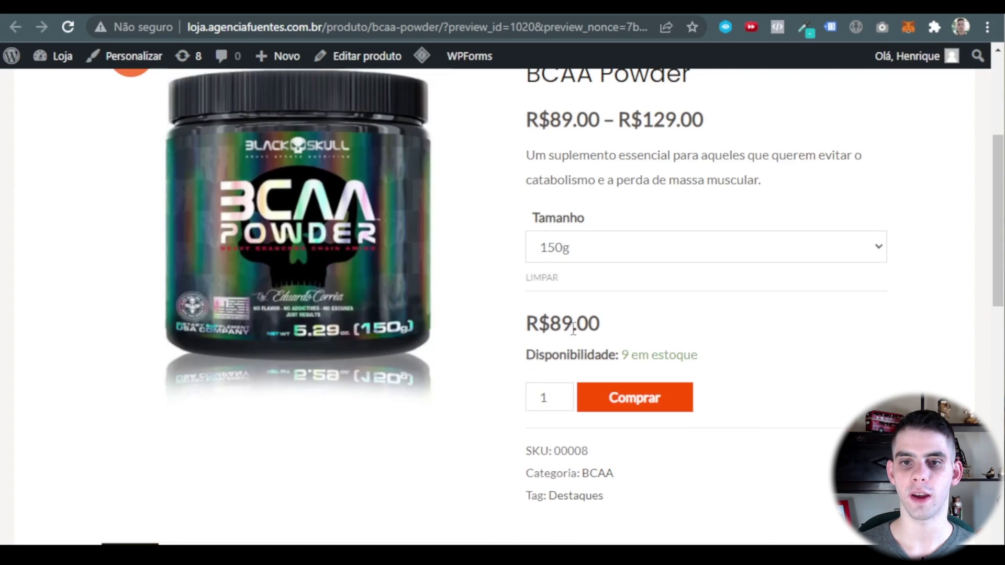
left_click(639, 260)
left_click(611, 306)
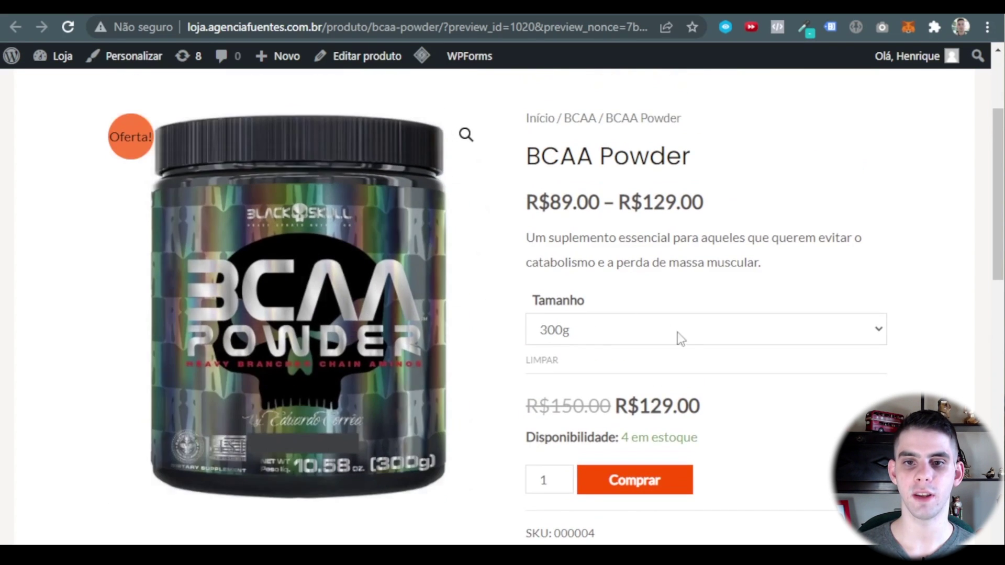
View the Informação adicional, Avaliações and Descrição tabs, then return to Todos os produtos.
scroll(688, 393, "down", 5)
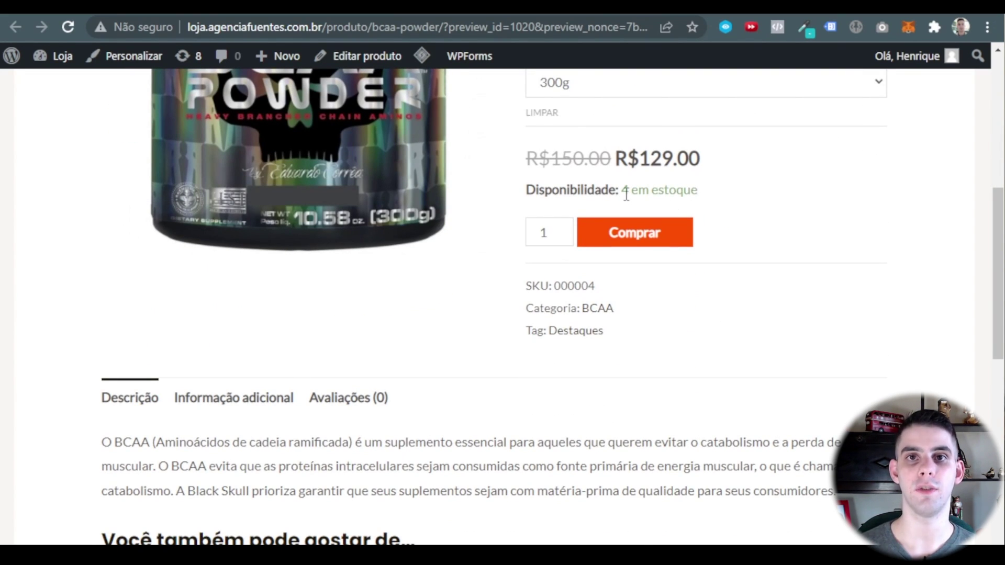
scroll(245, 252, "down", 5)
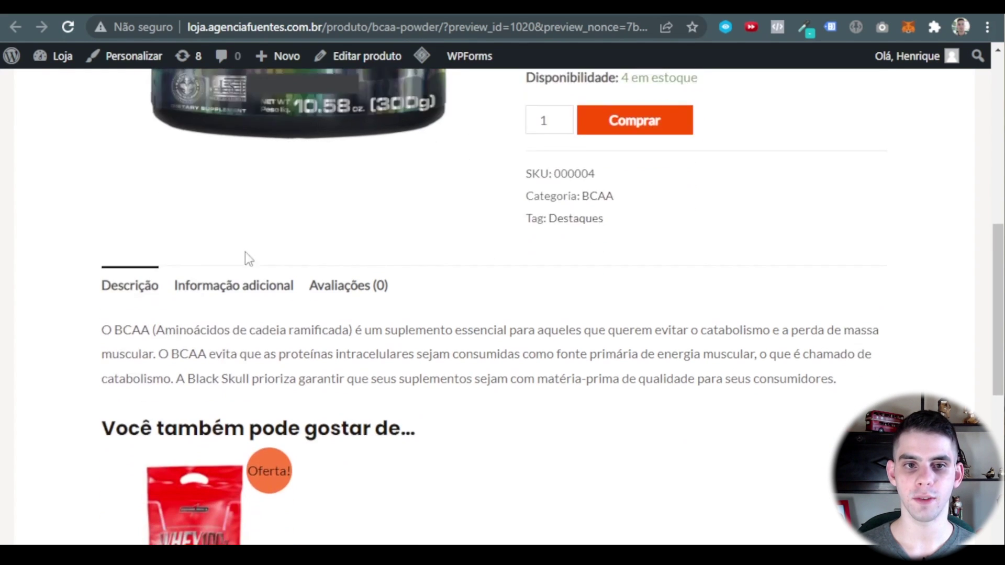
left_click(231, 152)
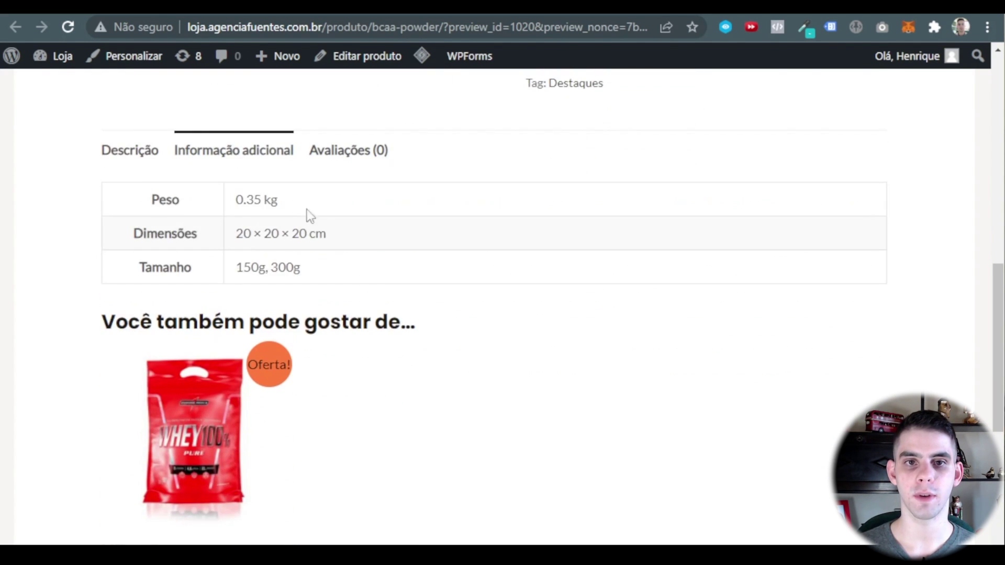
left_click(352, 156)
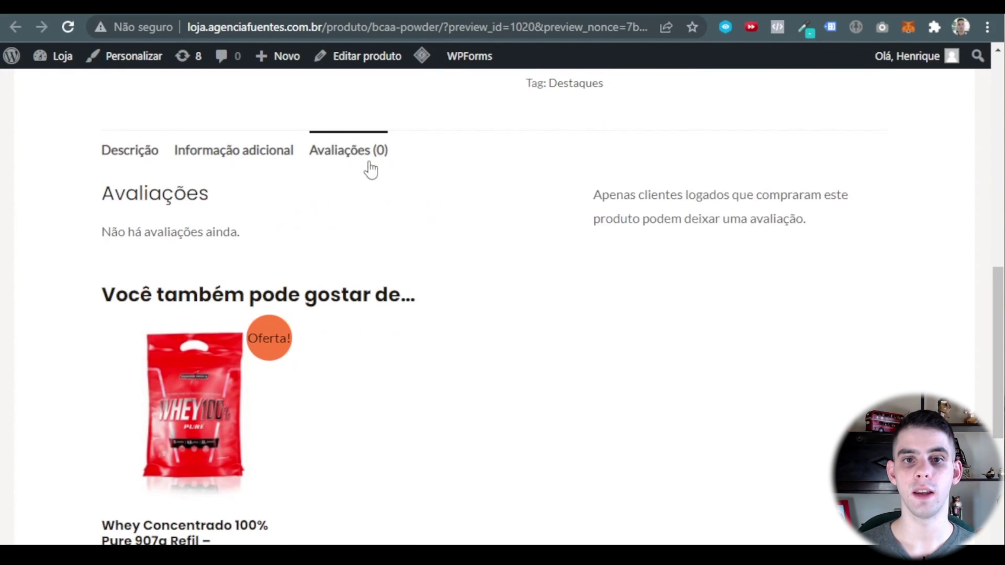
left_click(131, 156)
scroll(498, 298, "down", 3)
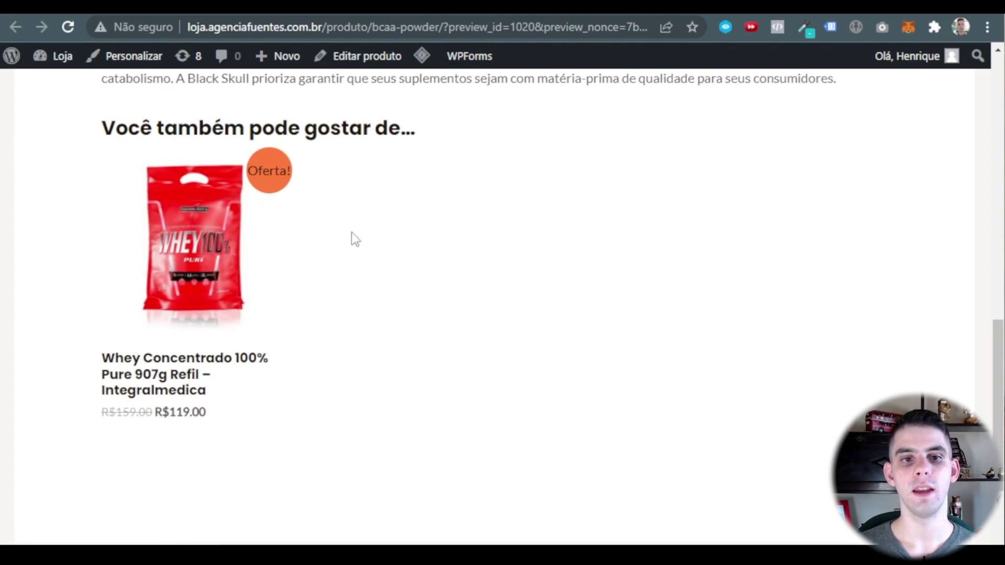
scroll(316, 433, "up", 2)
scroll(310, 293, "down", 2)
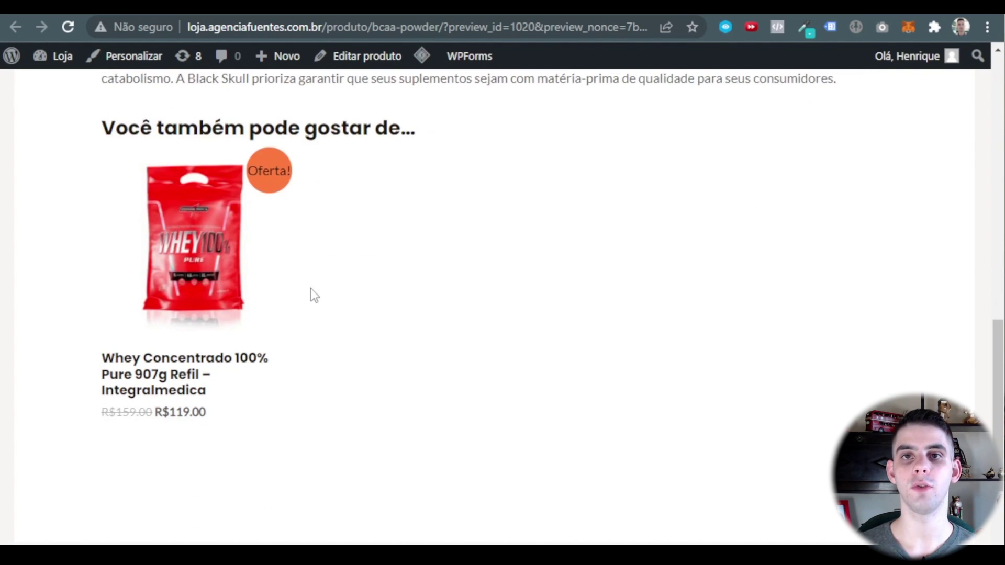
scroll(563, 417, "up", 10)
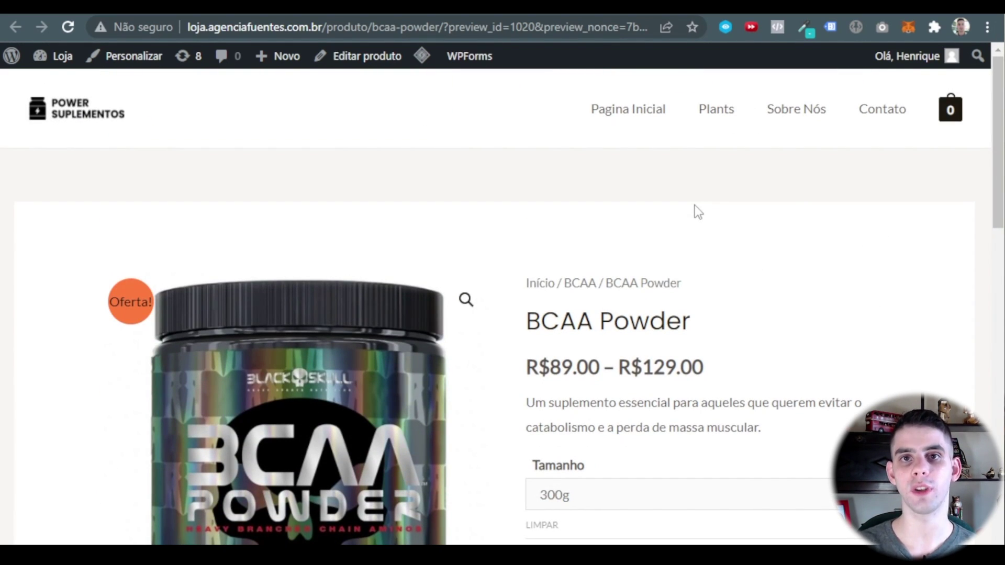
scroll(586, 343, "down", 3)
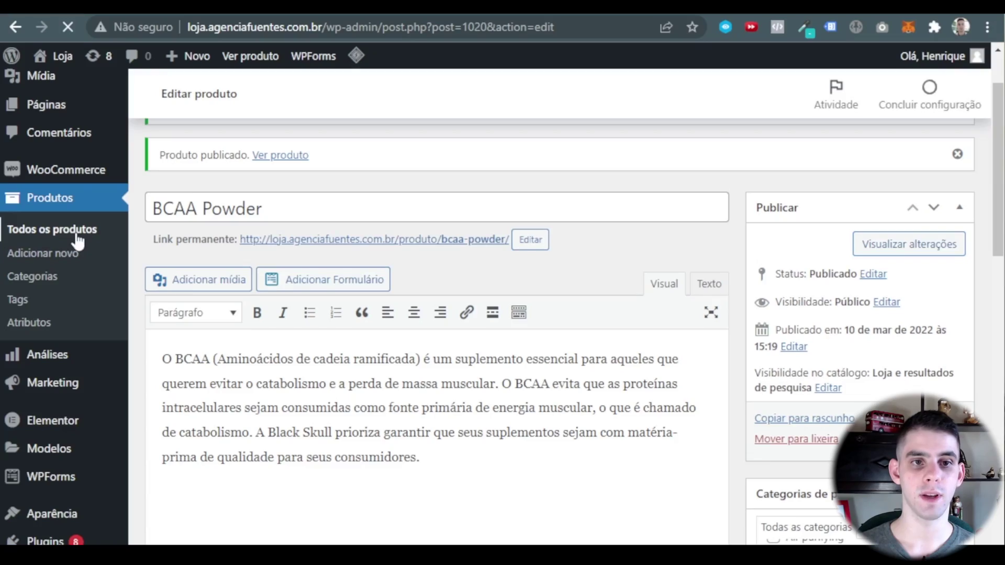
left_click(74, 230)
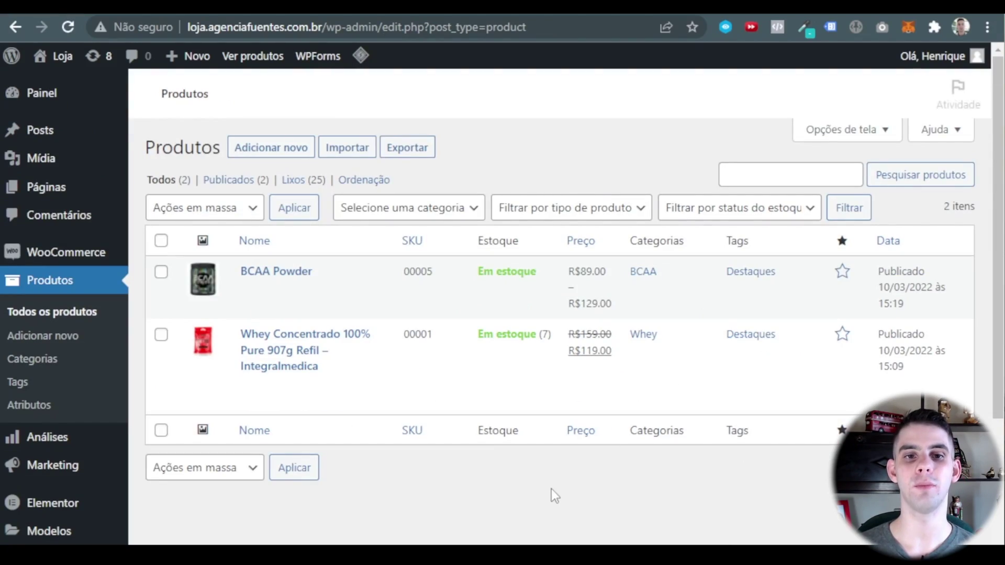
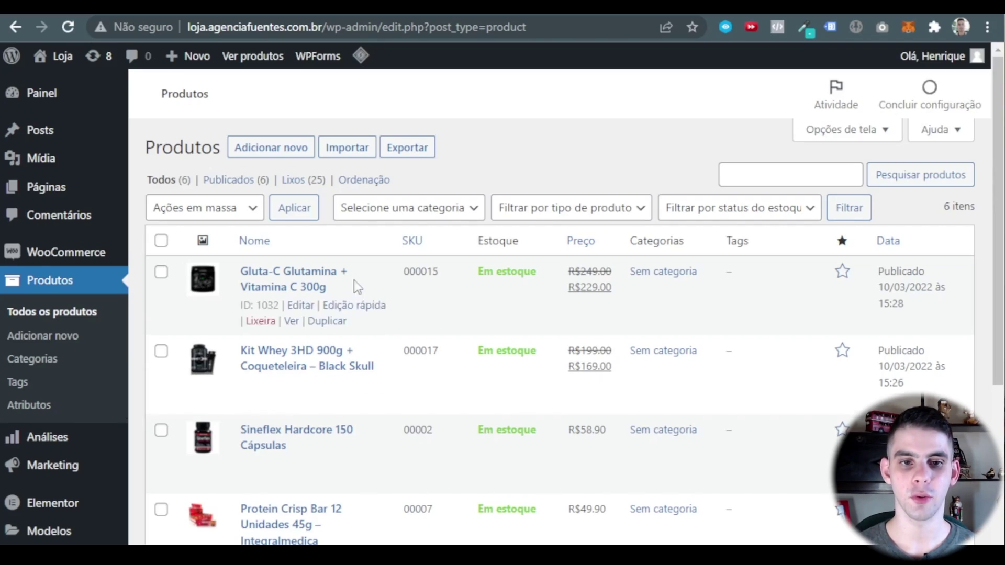
On the product categories page, mark every category except BCAA, Whey and Uncategorized for deletion.
scroll(354, 281, "down", 5)
scroll(363, 442, "up", 5)
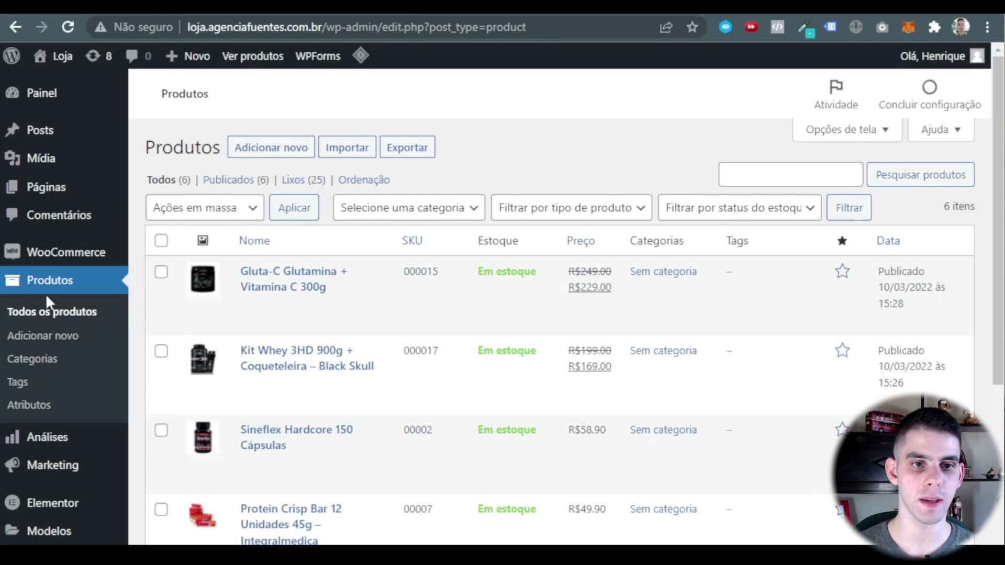
left_click(33, 363)
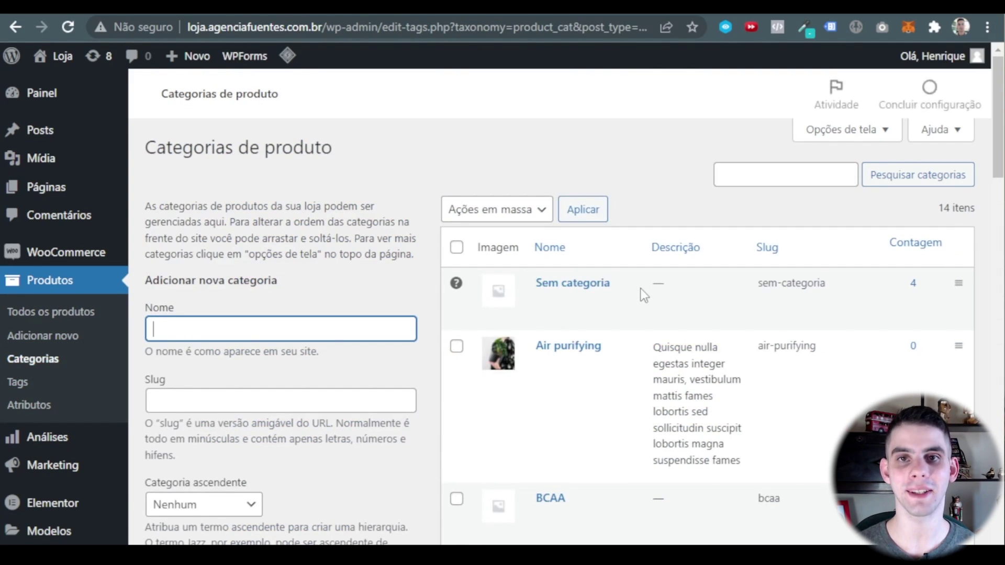
scroll(565, 241, "down", 2)
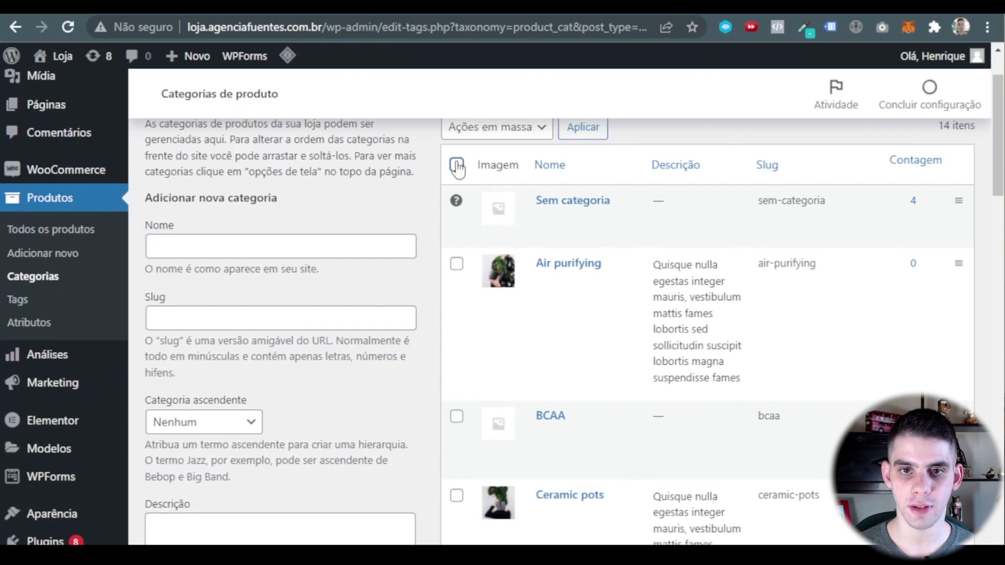
scroll(489, 340, "down", 2)
left_click(456, 338)
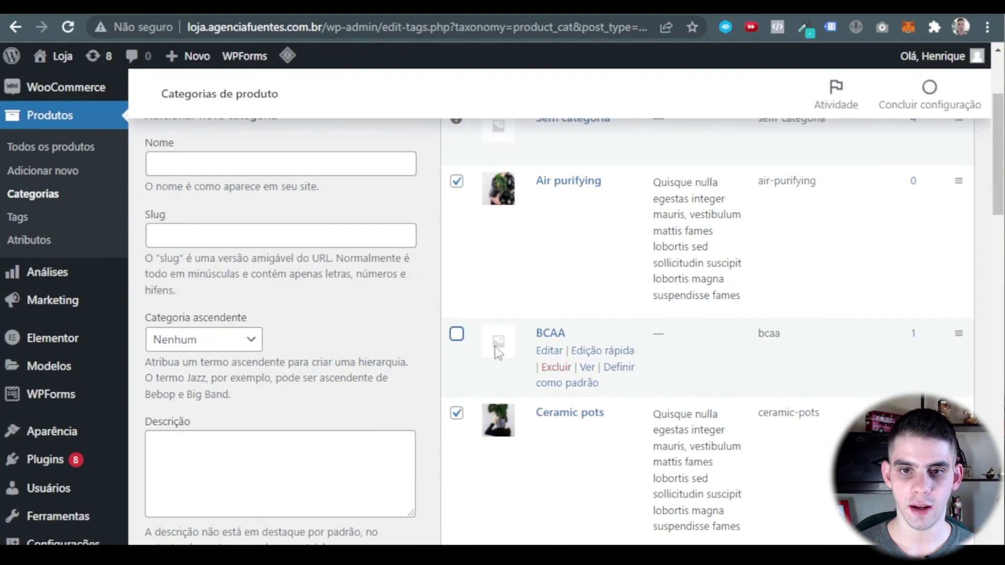
scroll(495, 346, "down", 4)
scroll(548, 266, "down", 15)
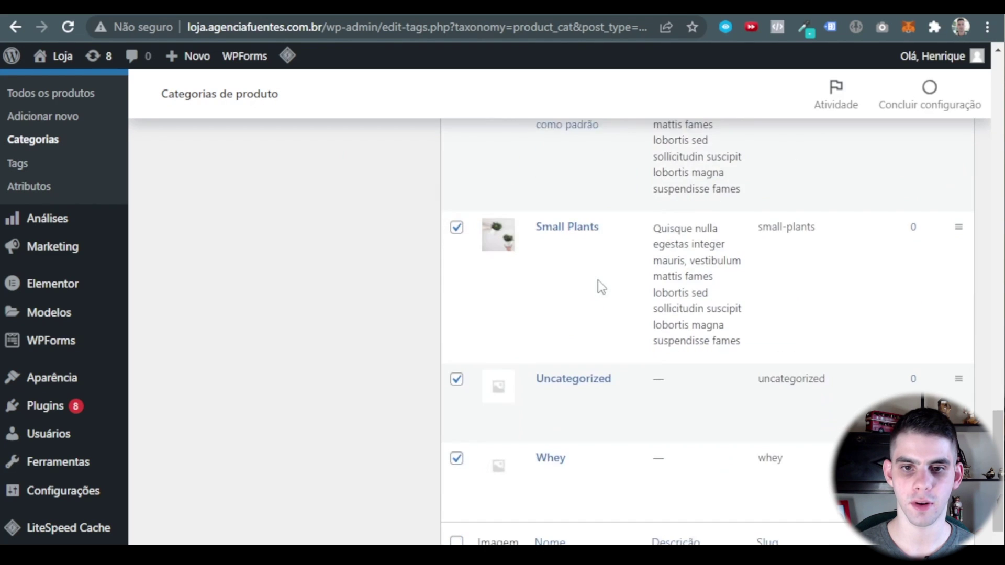
left_click(455, 381)
left_click(454, 303)
Bulk-delete the checked categories with the Excluir action.
scroll(538, 438, "up", 15)
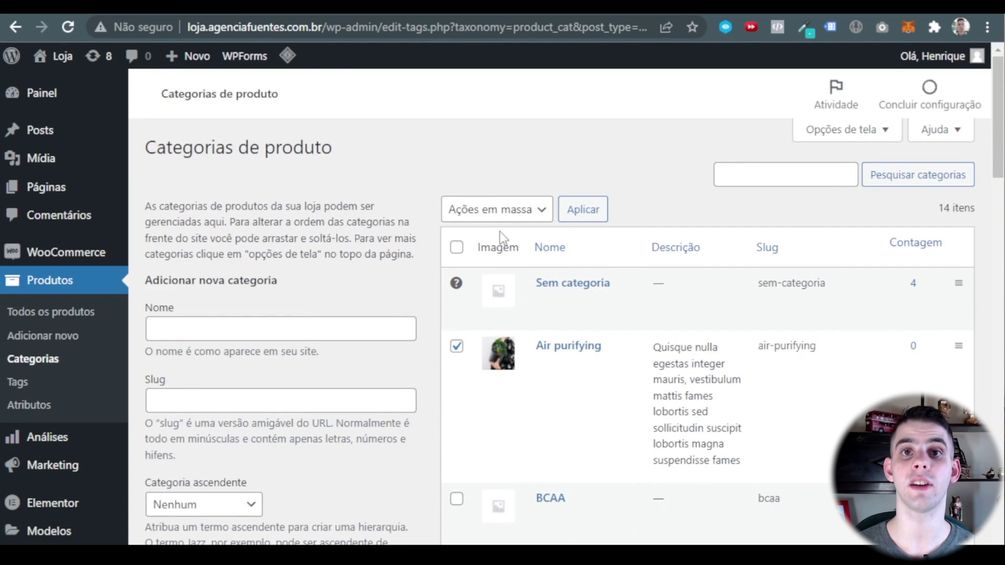
left_click(497, 209)
left_click(495, 246)
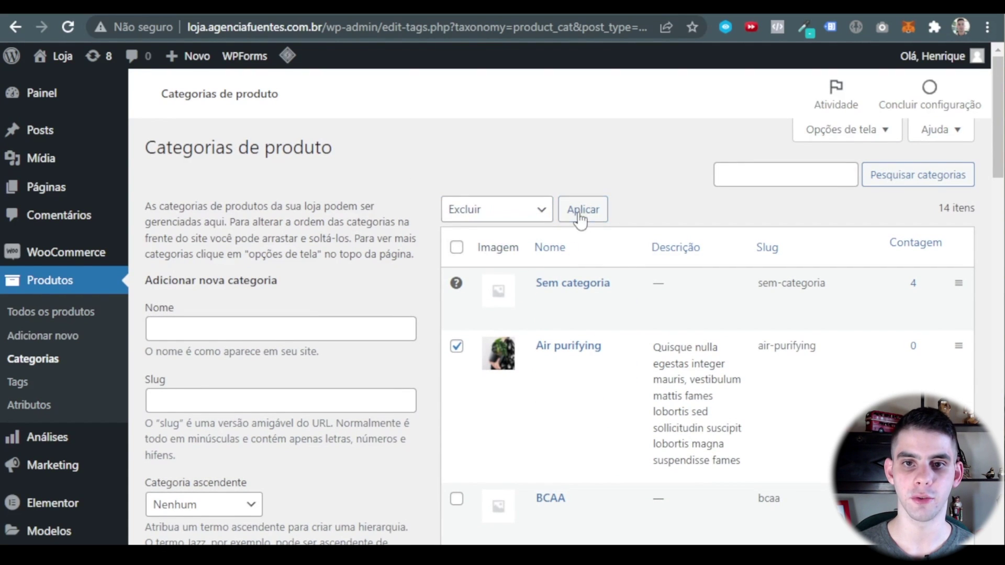
left_click(581, 212)
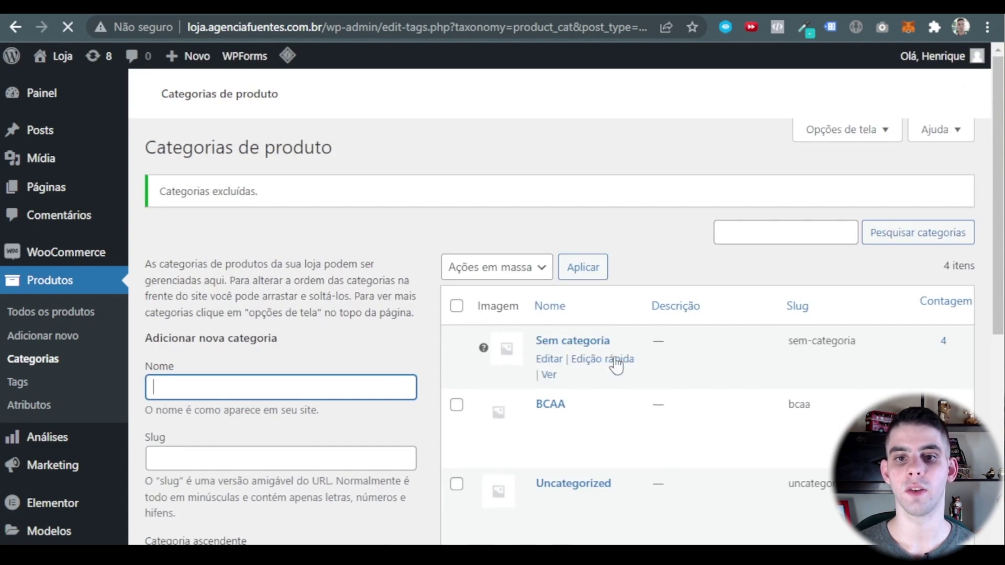
Delete the Uncategorized category with Excluir, leaving Sem categoria, BCAA and Whey.
scroll(707, 312, "down", 3)
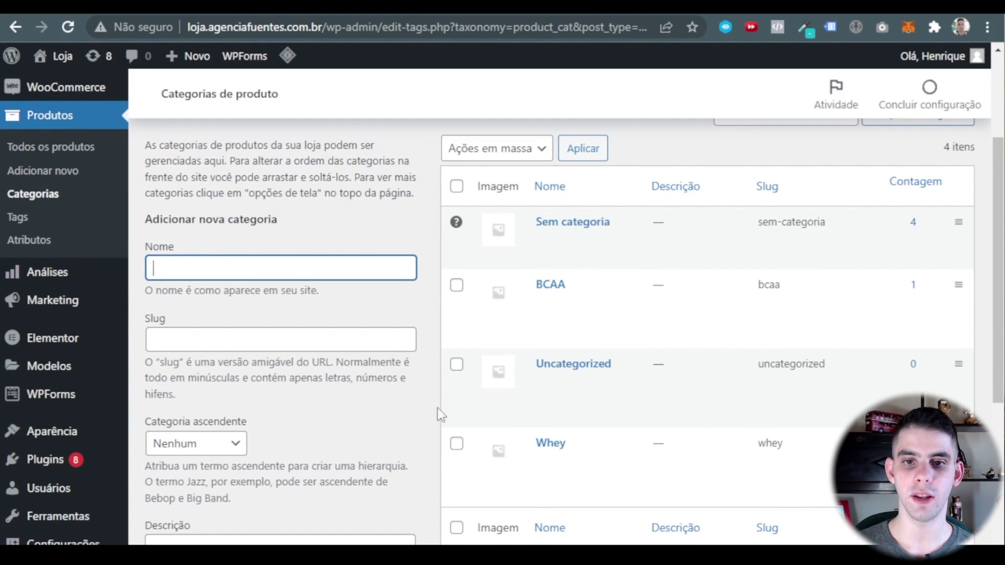
left_click(456, 365)
left_click(505, 151)
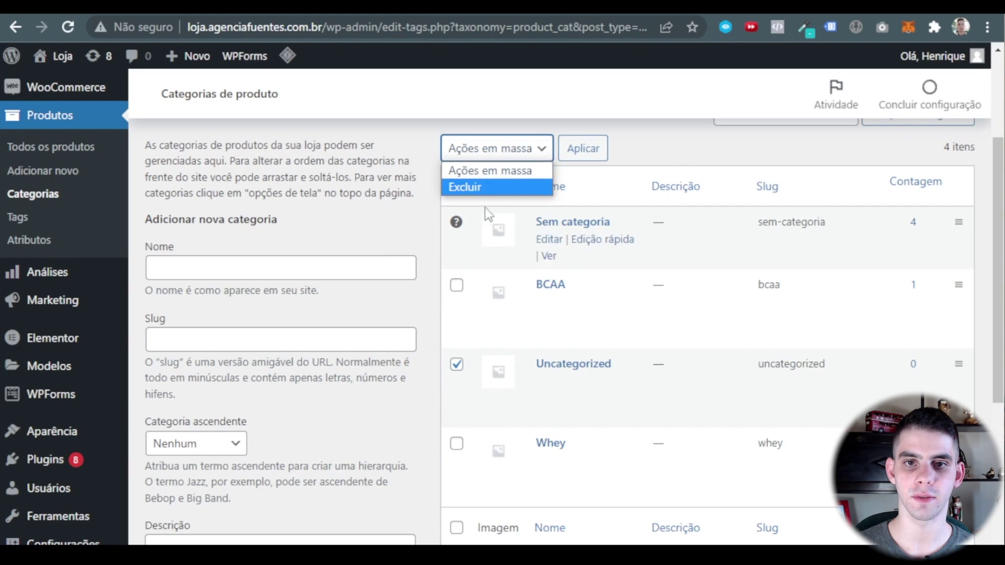
left_click(464, 187)
left_click(581, 149)
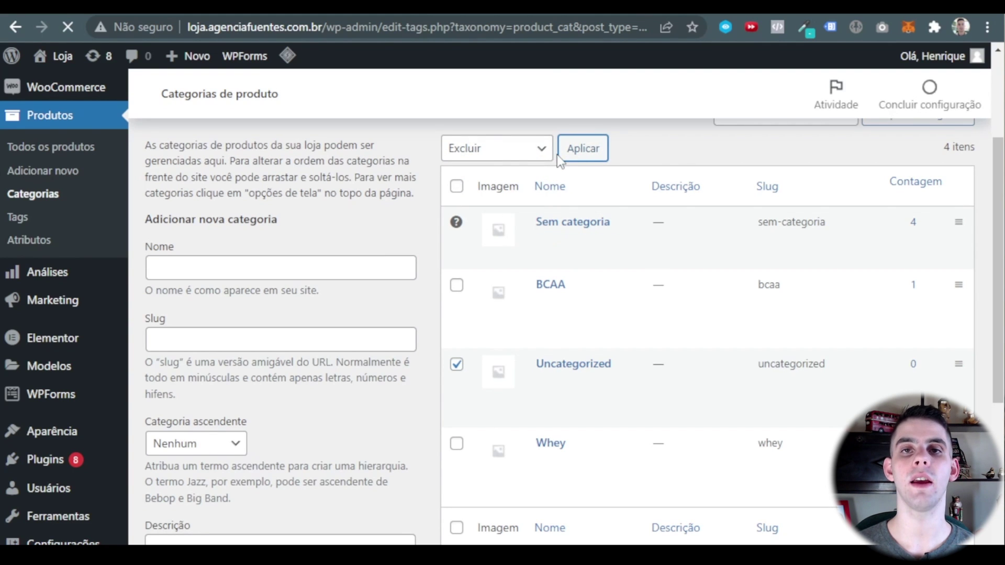
scroll(239, 216, "down", 5)
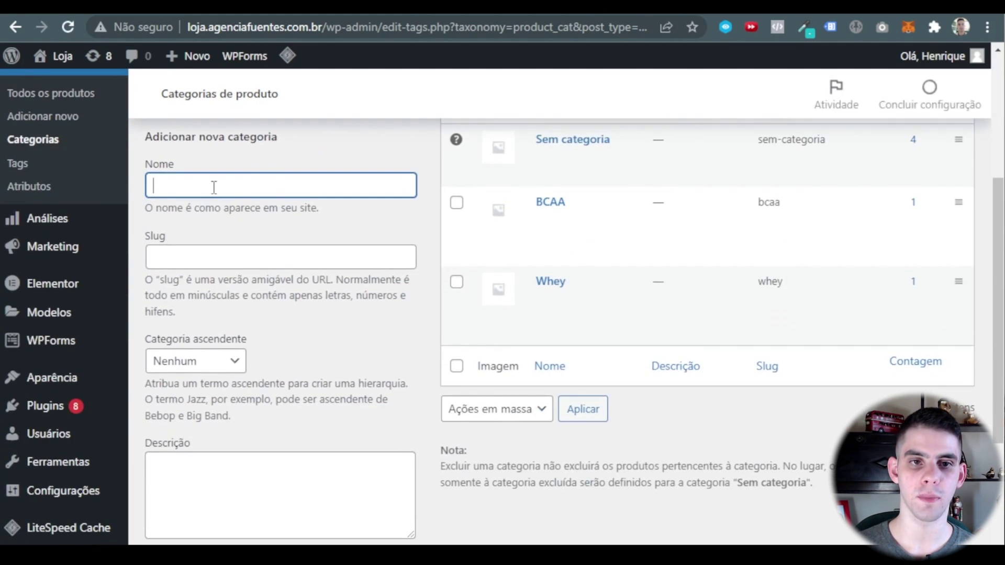
Look over the name and slug fields of the new category form.
left_click(190, 250)
left_click(302, 416)
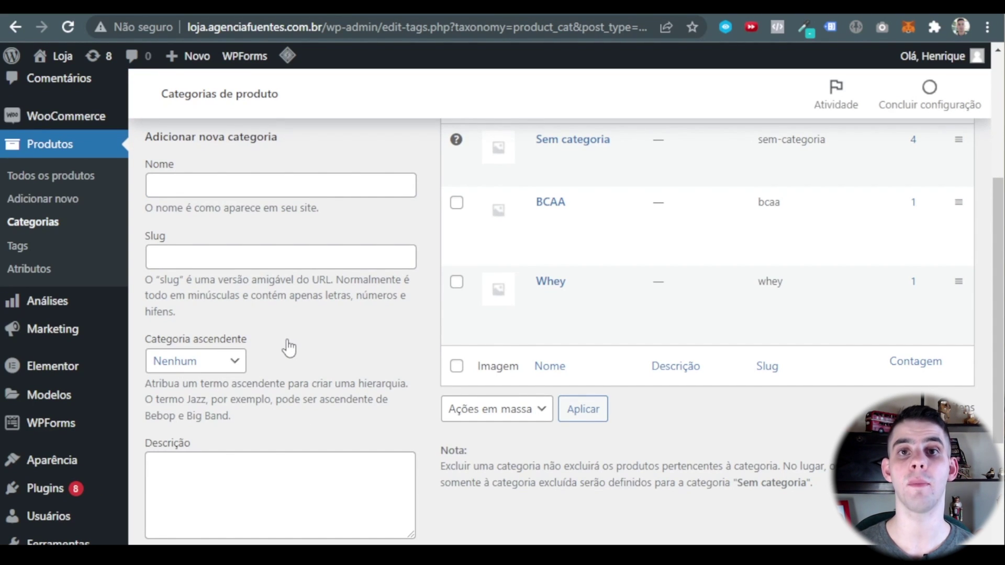
scroll(288, 348, "down", 3)
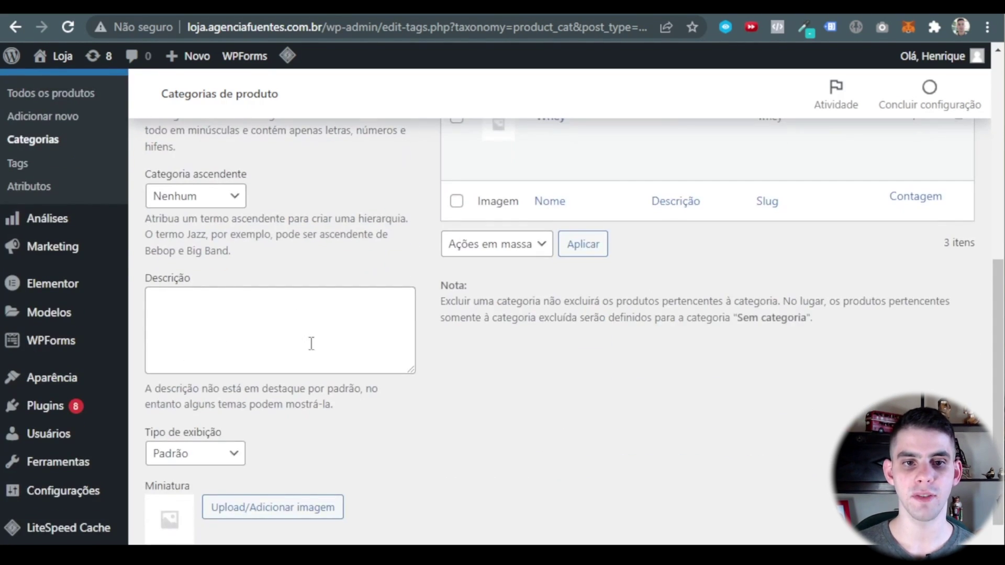
scroll(275, 405, "up", 5)
left_click(201, 269)
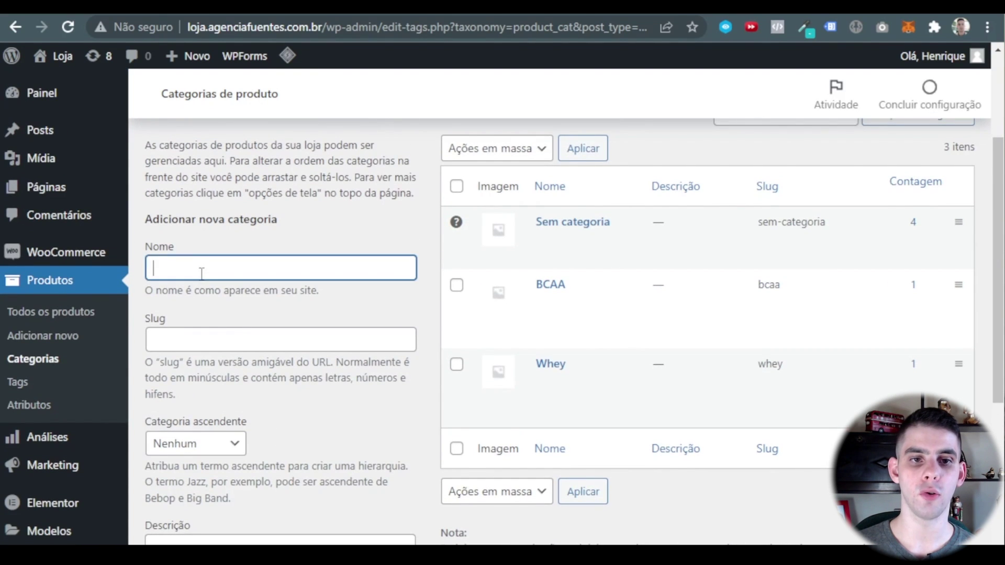
left_click(222, 335)
left_click(301, 497)
scroll(298, 492, "down", 2)
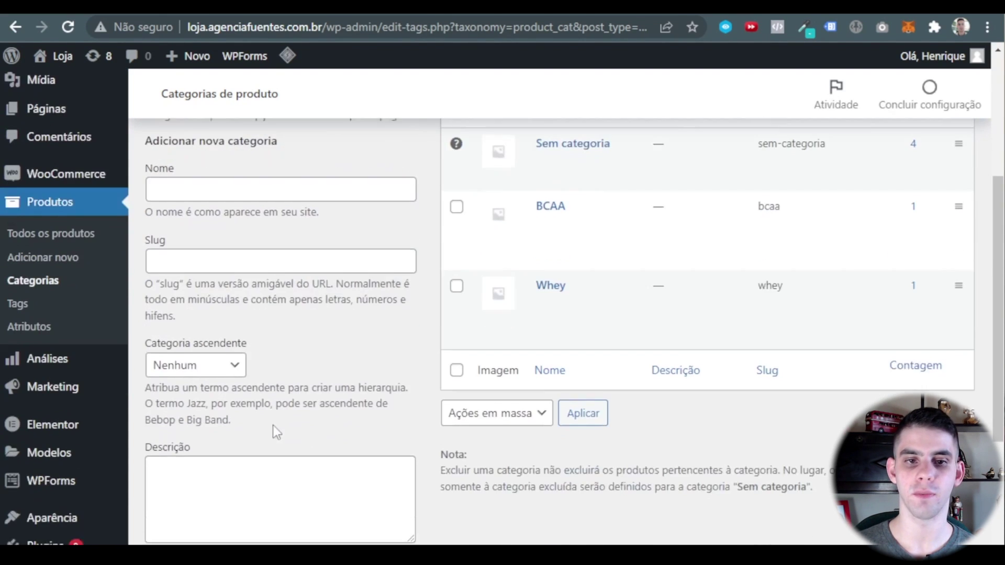
scroll(285, 400, "down", 3)
Leave the parent category as Nenhum and the display type as Padrão.
left_click(234, 198)
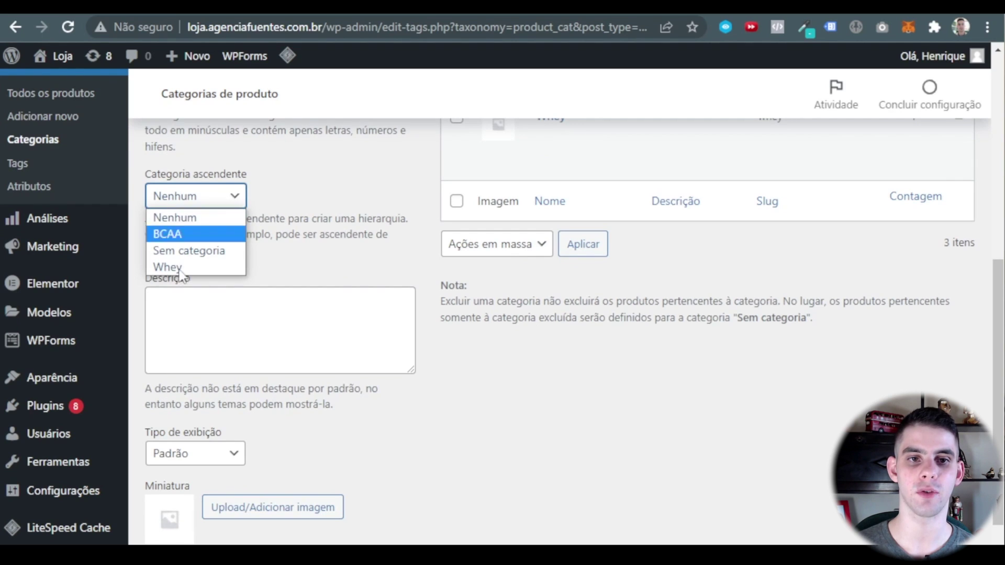
left_click(219, 214)
left_click(219, 202)
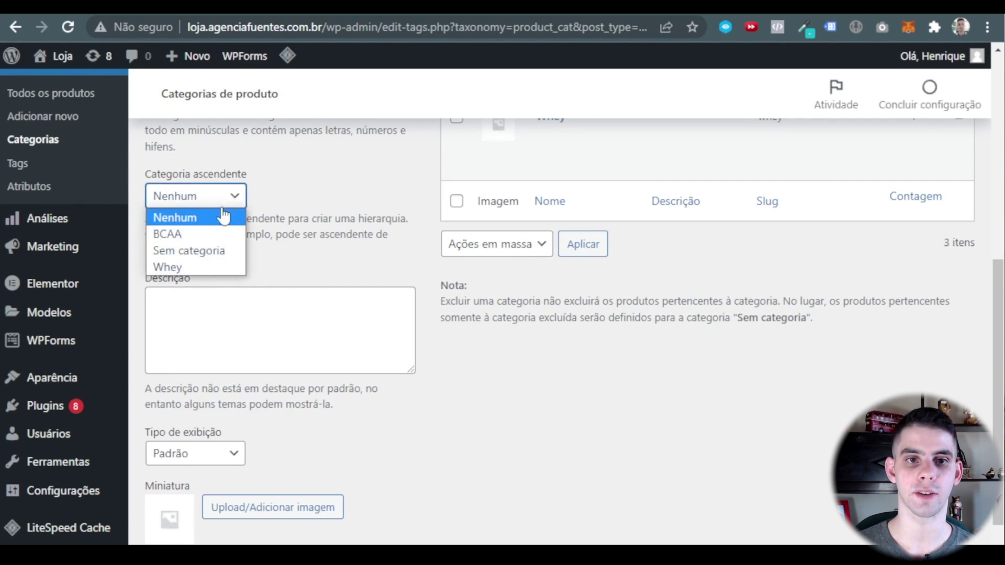
left_click(213, 198)
scroll(235, 293, "down", 1)
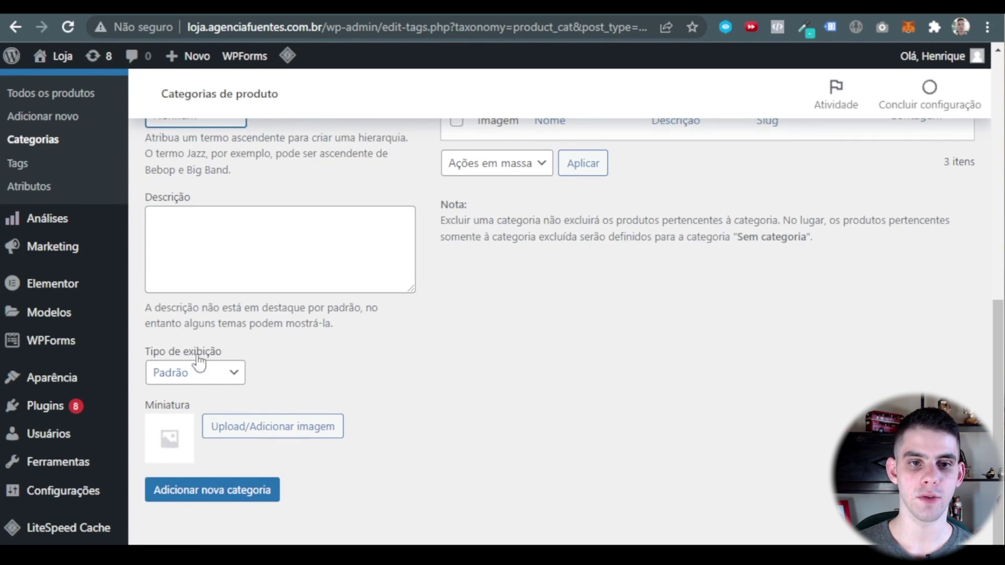
left_click(210, 372)
left_click(220, 377)
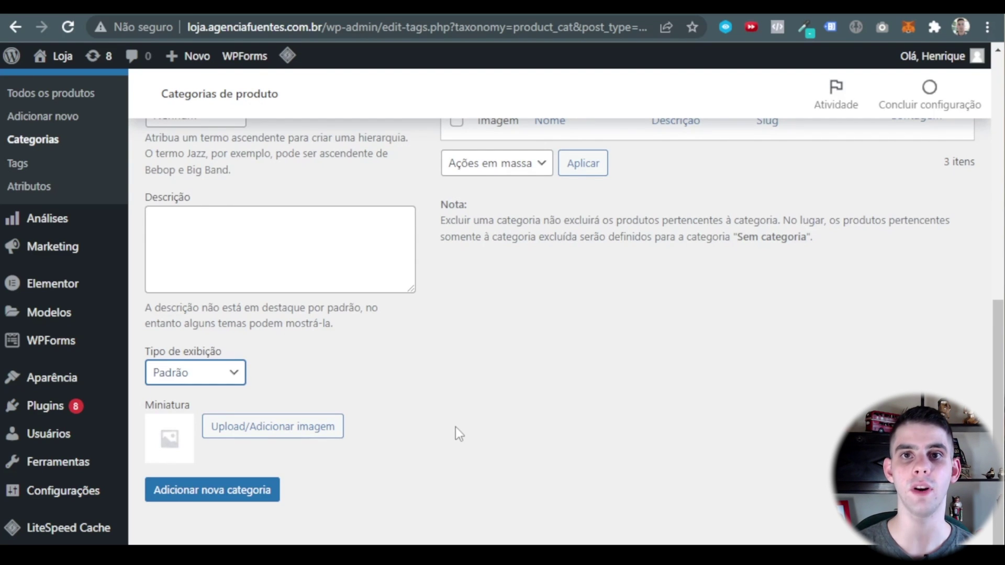
Go to the Product Tags page, which lists only the Destaques tag.
scroll(325, 450, "up", 5)
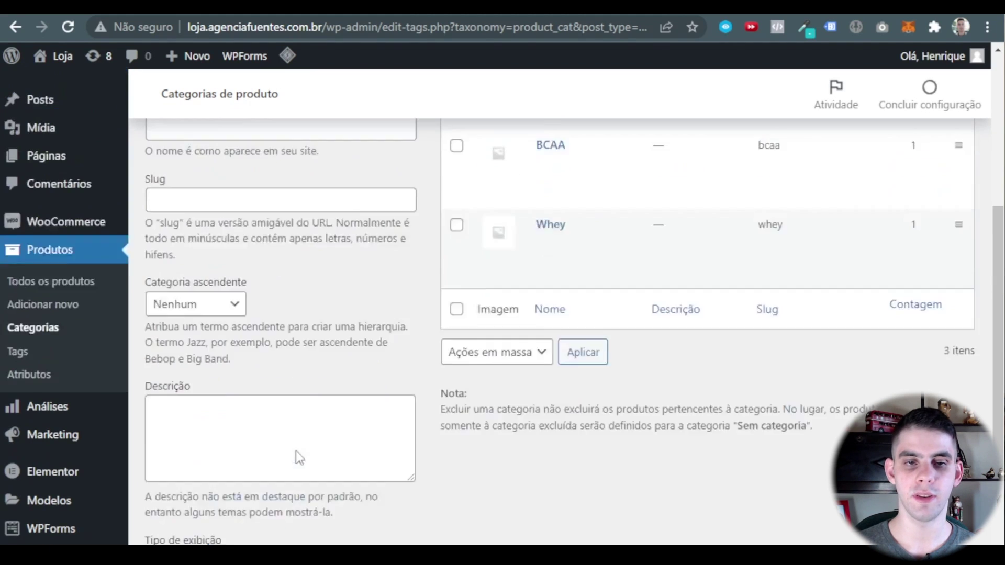
left_click(230, 183)
left_click(242, 259)
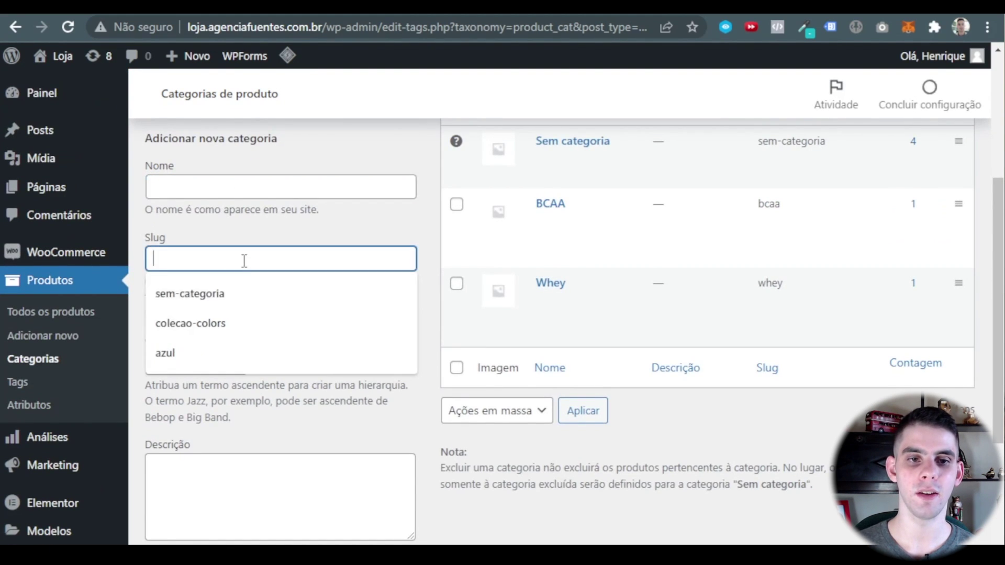
scroll(240, 250, "down", 3)
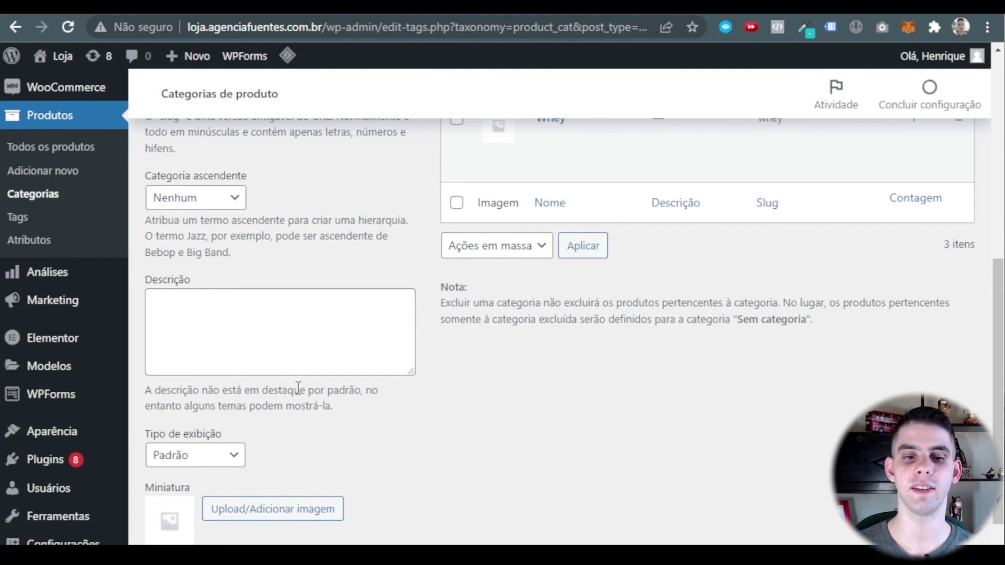
scroll(291, 404, "down", 2)
scroll(290, 383, "up", 3)
scroll(290, 383, "up", 3)
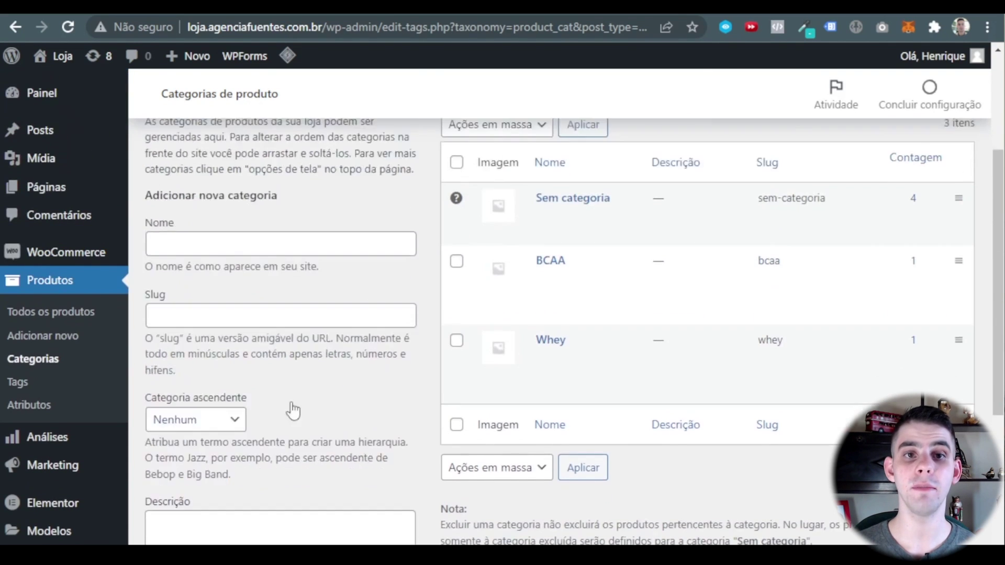
left_click(22, 380)
left_click(243, 248)
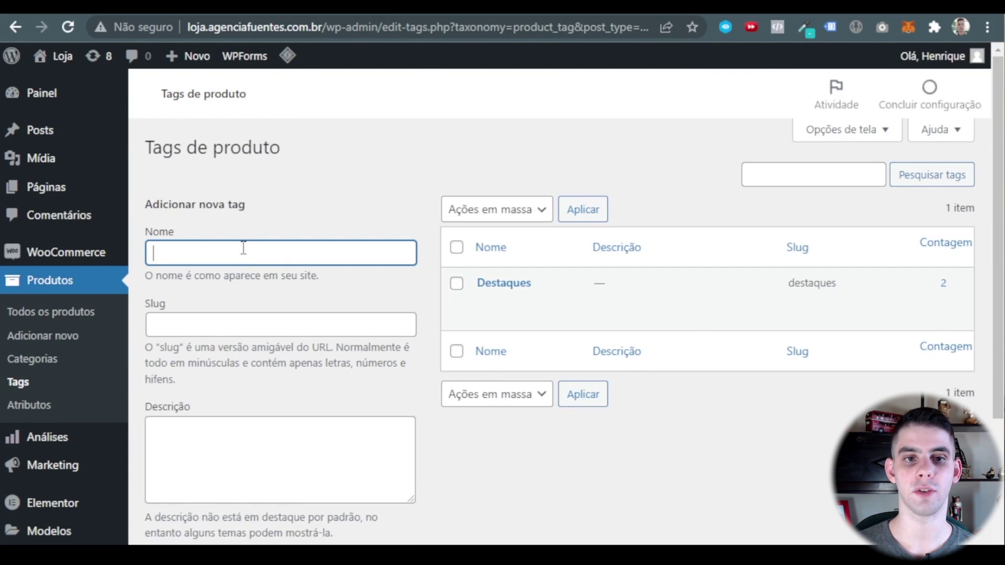
left_click(262, 316)
left_click(370, 274)
scroll(361, 283, "down", 2)
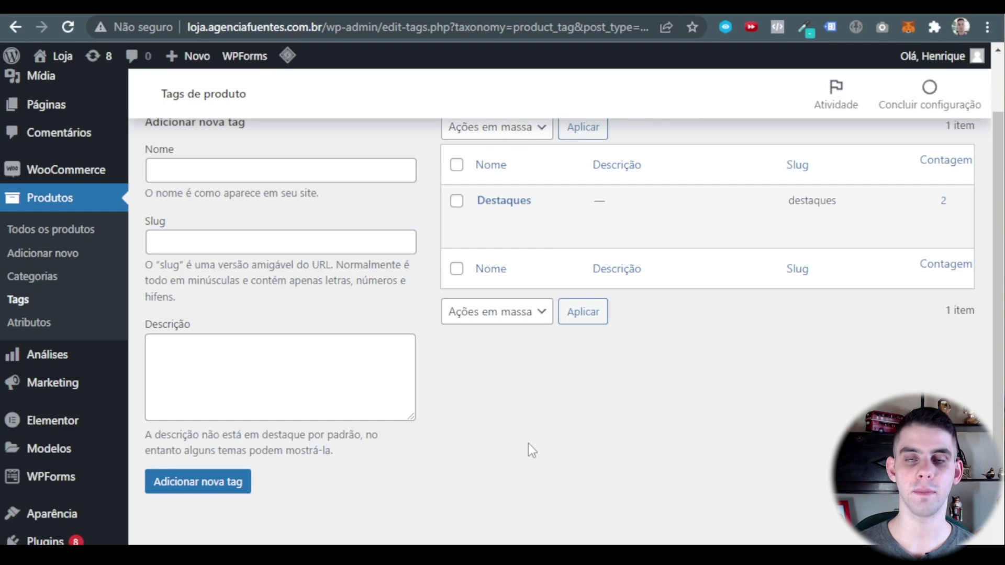
scroll(518, 440, "up", 2)
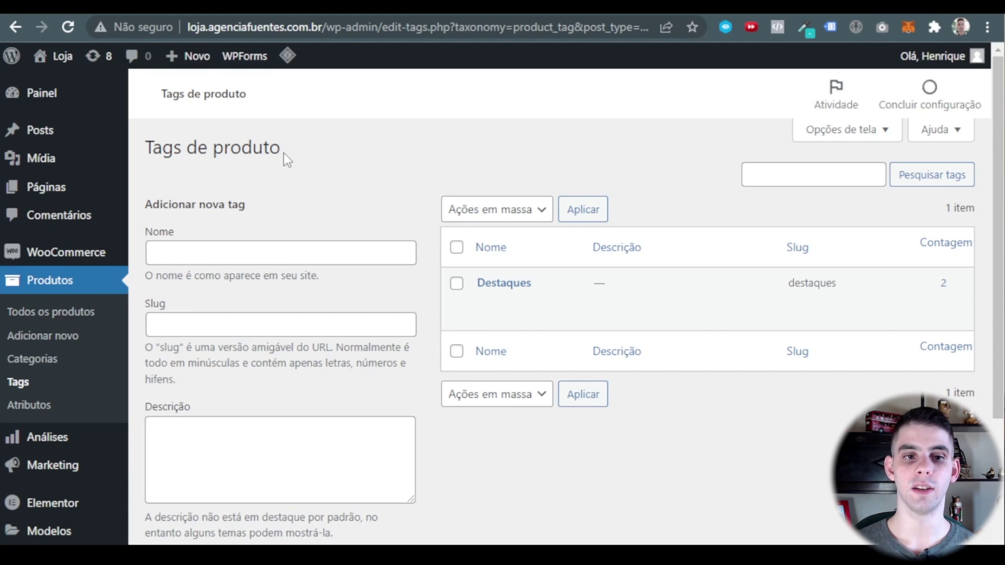
scroll(100, 262, "down", 2)
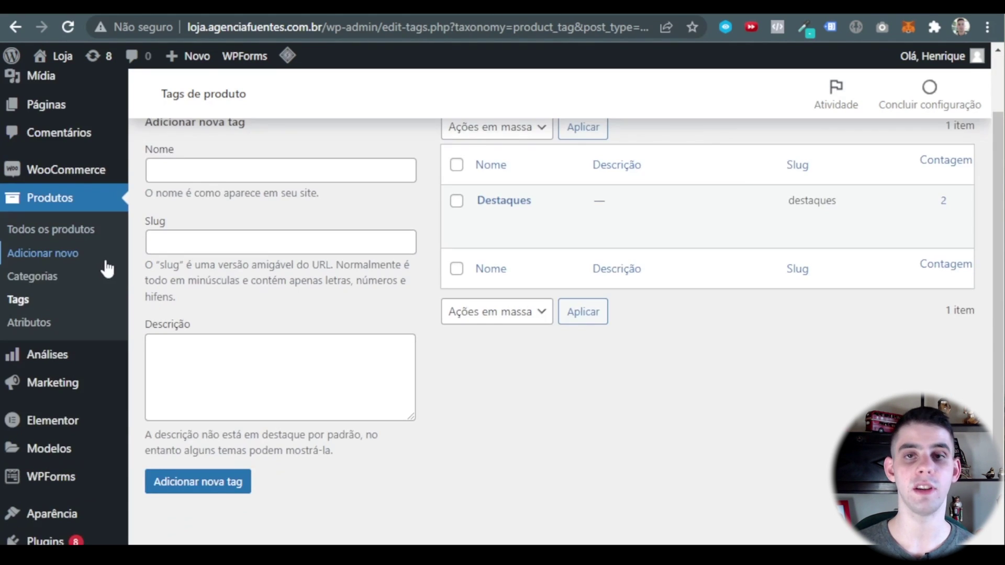
scroll(110, 264, "down", 2)
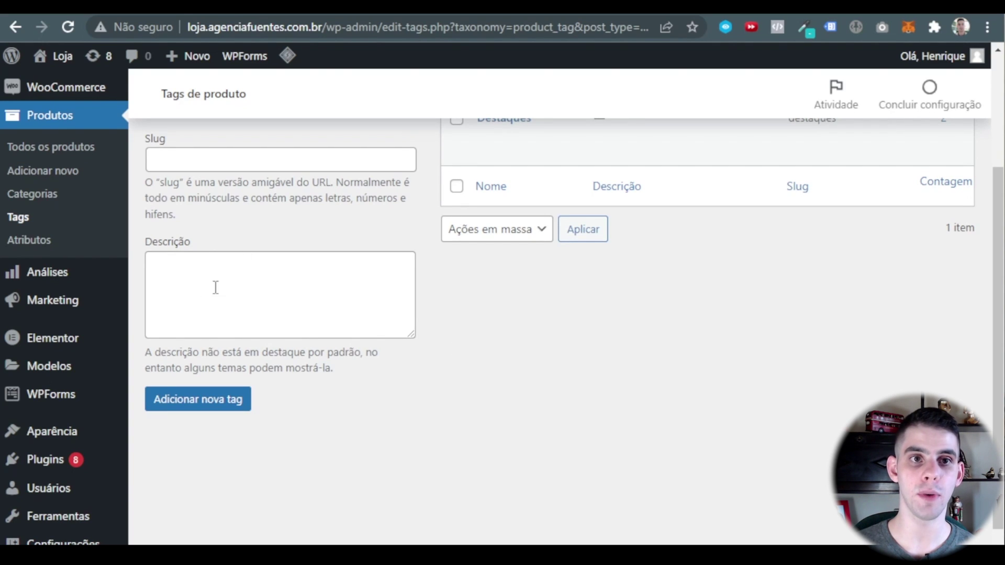
Remove the Plants item from the Primary menu.
mouse_move(53, 431)
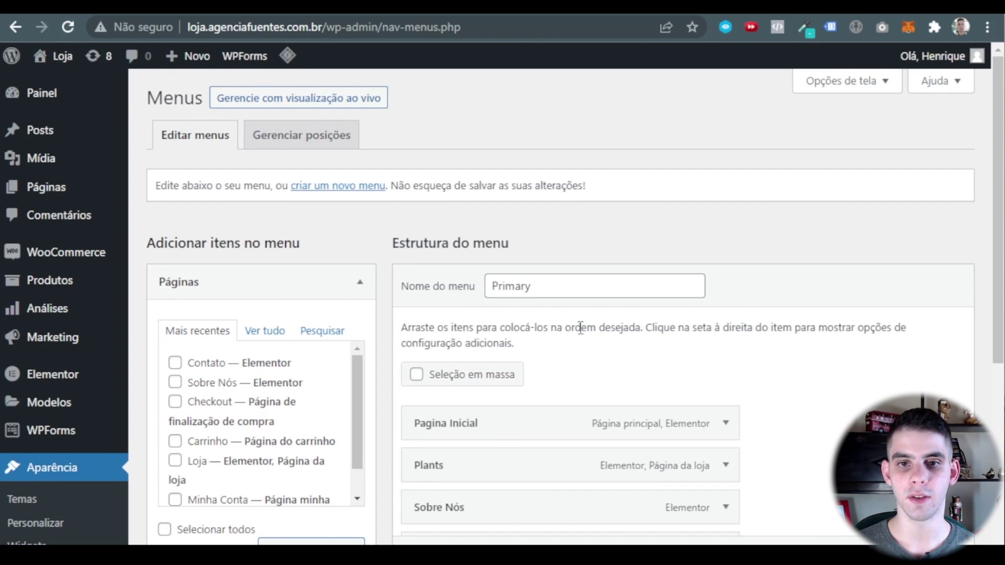
scroll(580, 329, "down", 2)
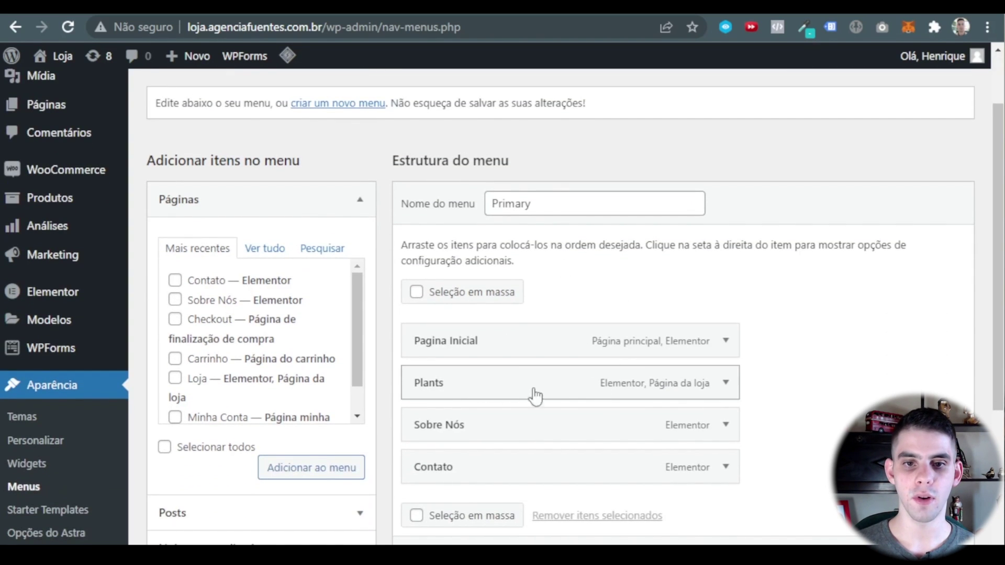
scroll(554, 328, "down", 2)
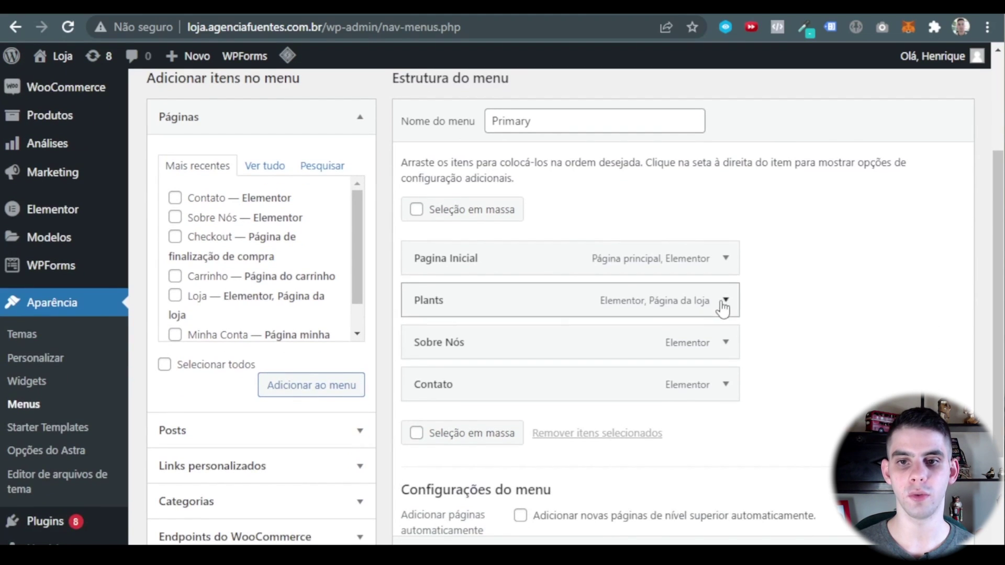
left_click(724, 302)
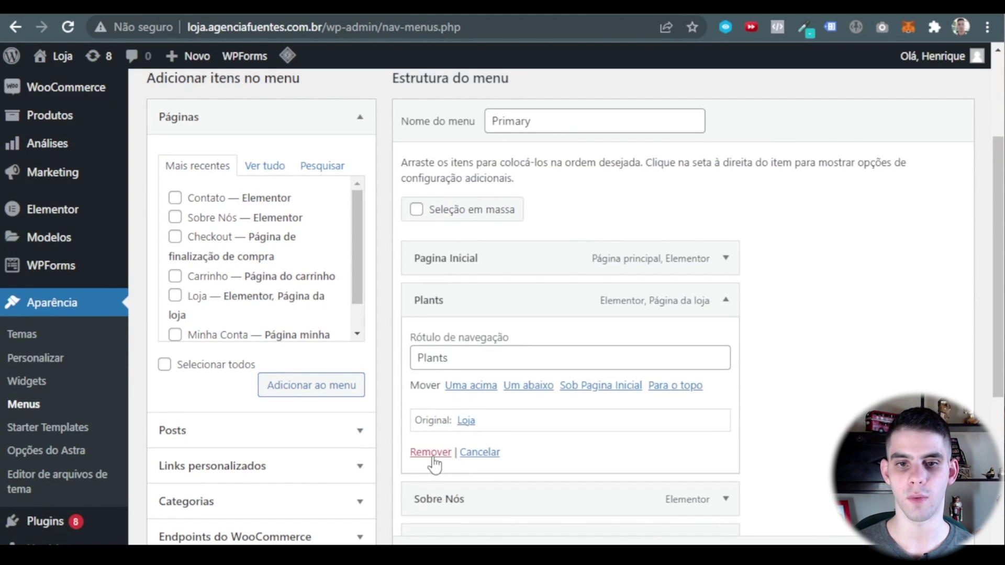
left_click(430, 453)
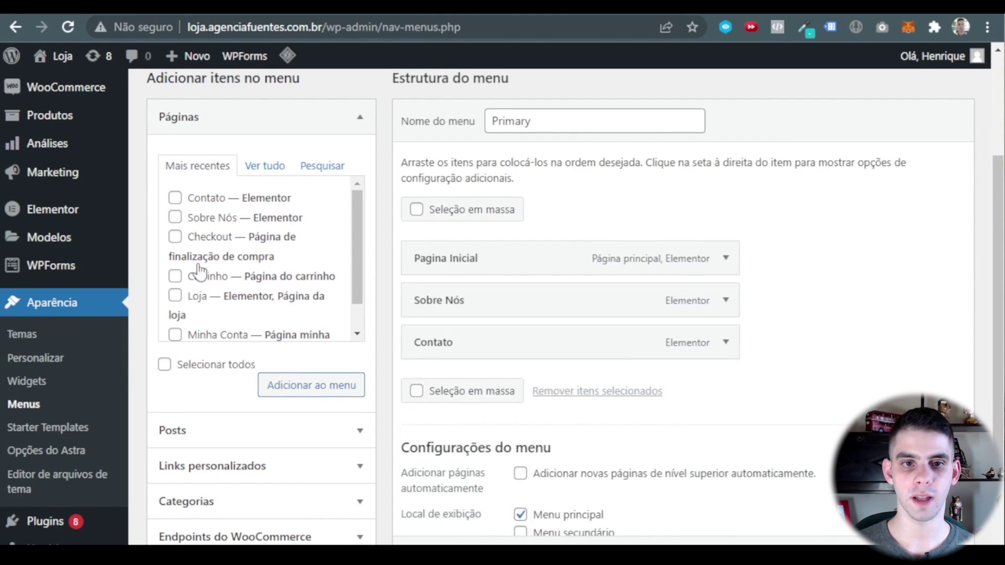
Add the Loja and Minha Conta pages to the menu.
left_click(174, 296)
left_click(174, 334)
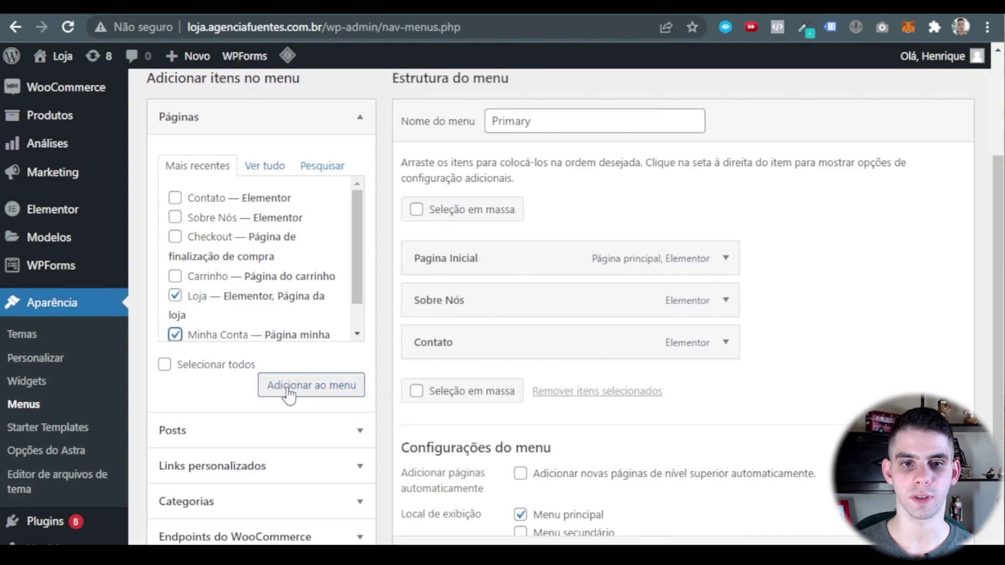
left_click(288, 392)
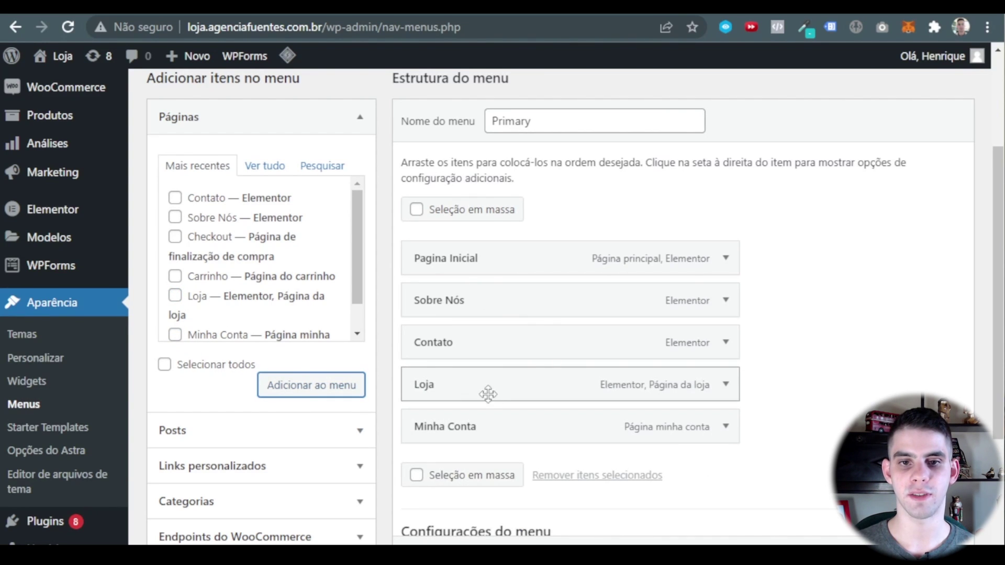
Reorder the menu to Pagina Inicial, Loja, Sobre Nós, Minha Conta, Contato, all top-level.
left_click_drag(487, 390, 477, 307)
left_click_drag(460, 426, 460, 390)
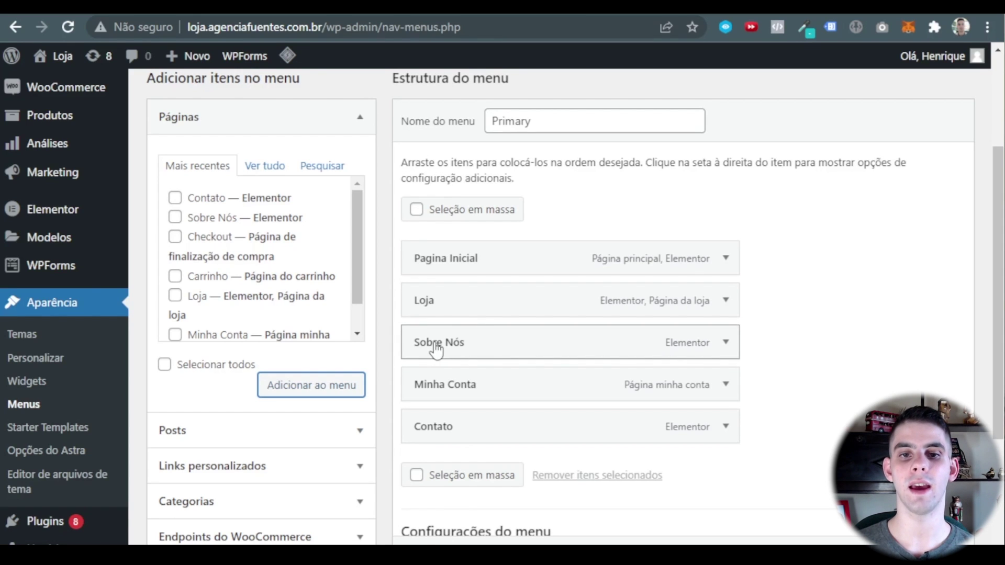
left_click_drag(437, 350, 446, 348)
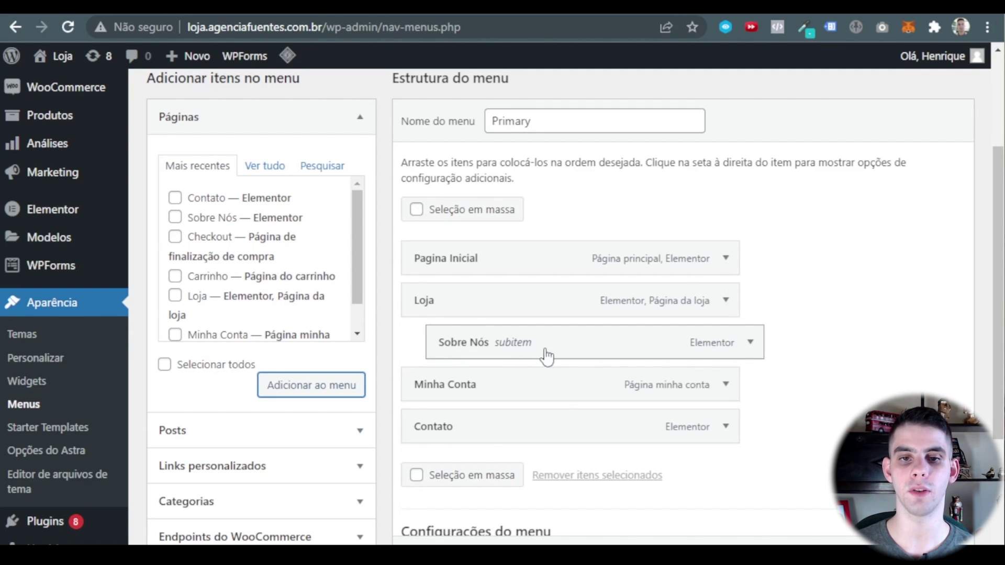
left_click_drag(545, 355, 515, 354)
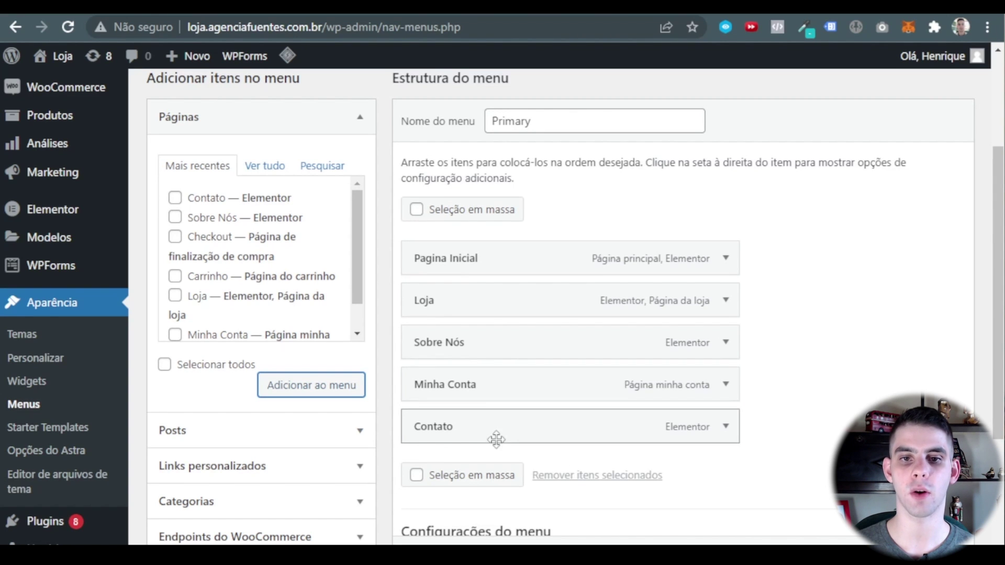
scroll(763, 393, "down", 2)
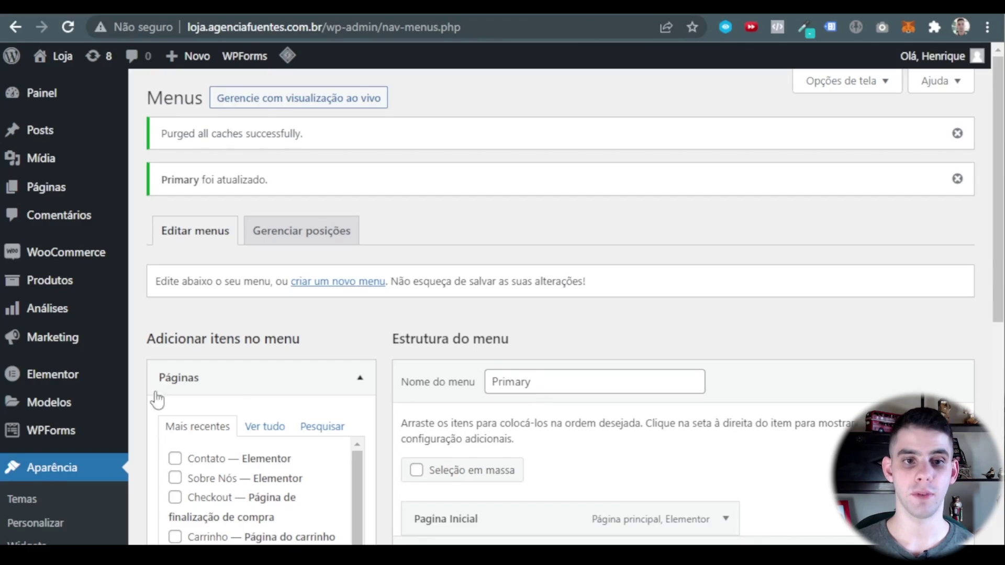
scroll(131, 398, "down", 2)
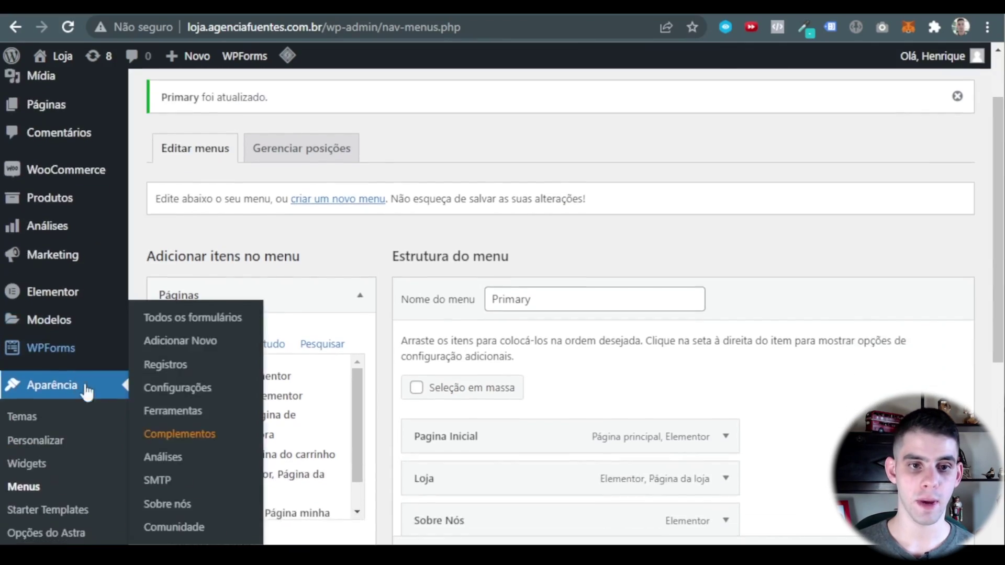
scroll(89, 314, "up", 2)
Open the storefront in a new tab to view it, then return to Menus.
mouse_move(66, 56)
right_click(69, 85)
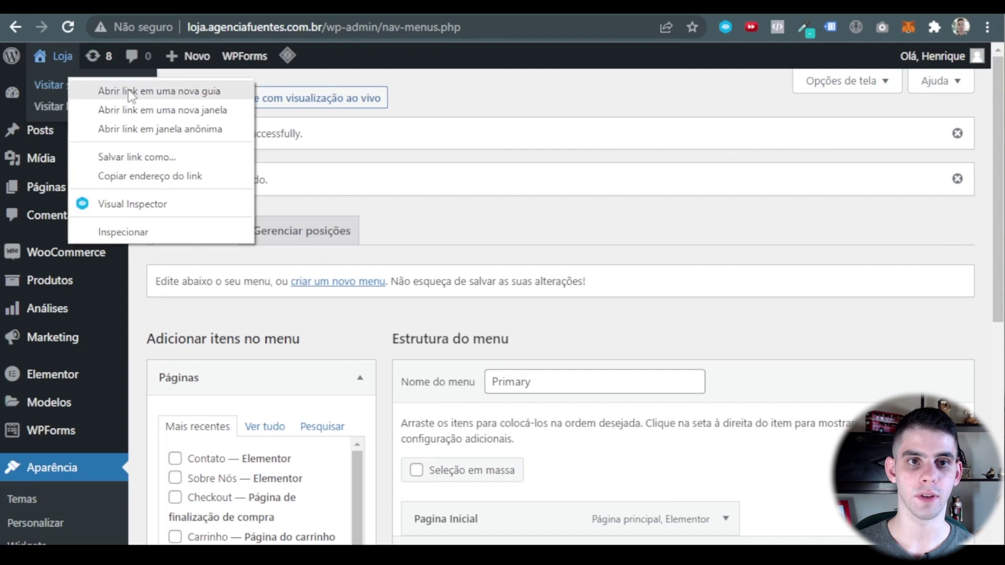
left_click(92, 89)
key("ctrl+Tab")
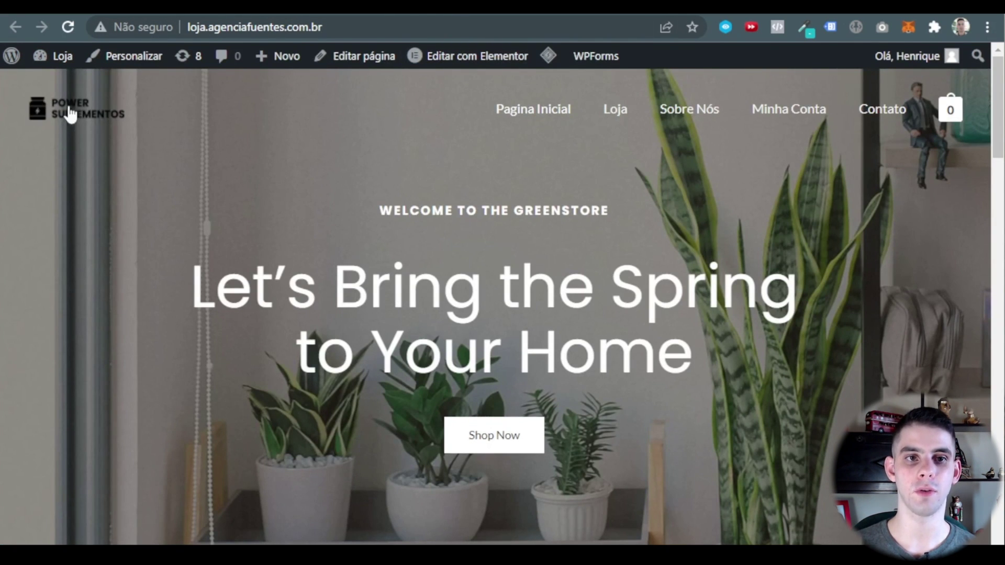
key("ctrl+shift+Tab")
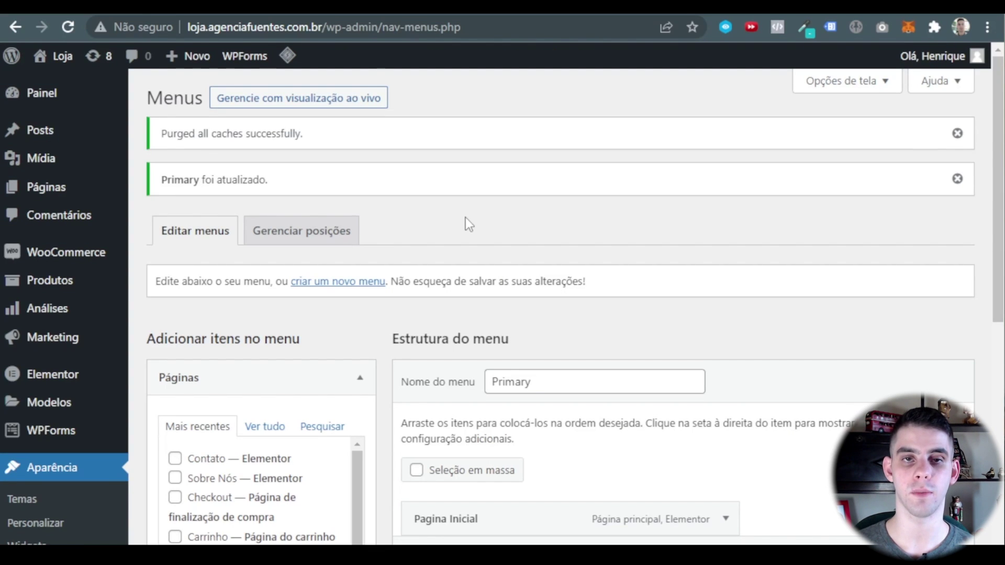
In the Customizer's Cabeçalho transparente settings, start replacing the header logo image.
scroll(84, 330, "down", 3)
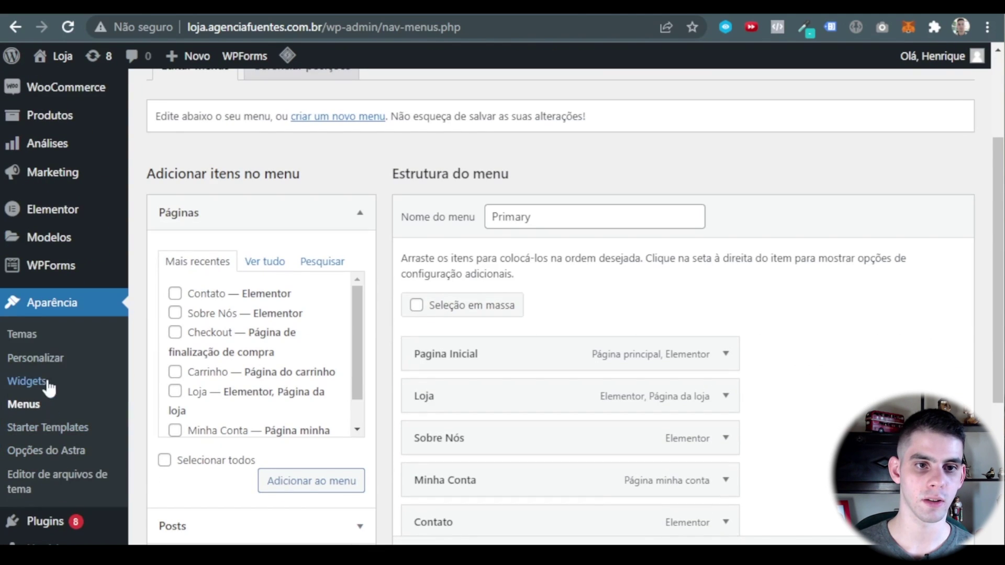
left_click(45, 359)
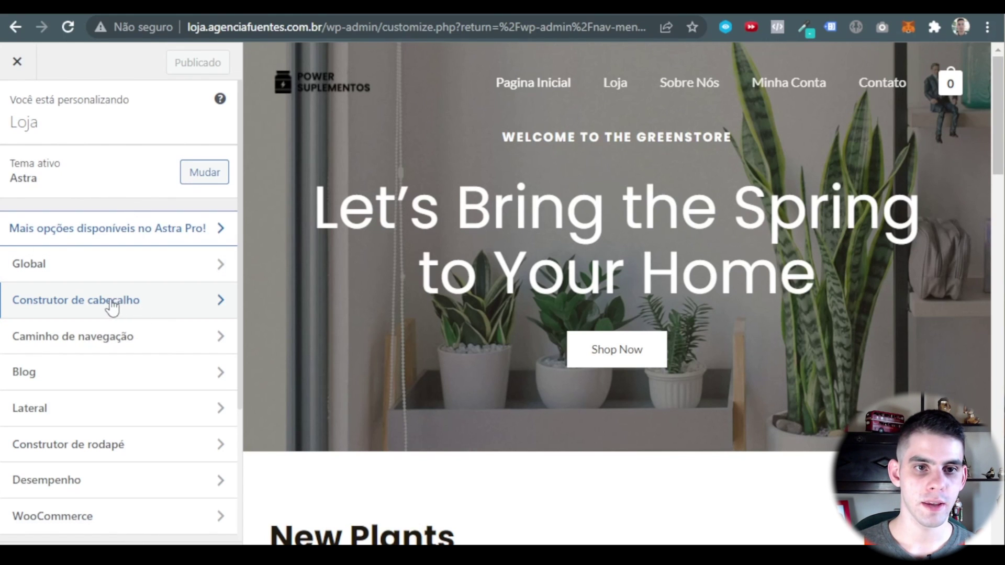
left_click(119, 309)
scroll(130, 456, "down", 2)
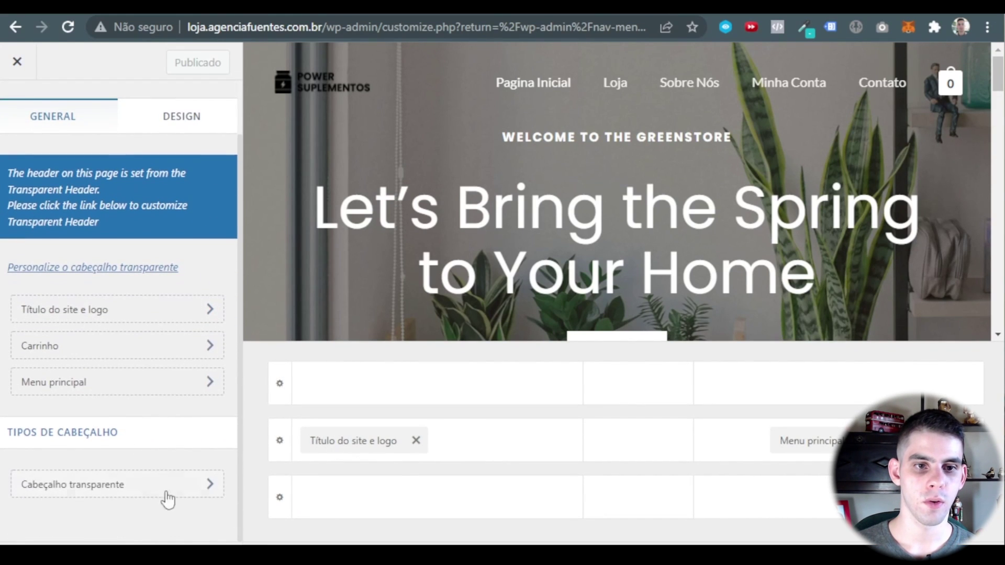
left_click(122, 492)
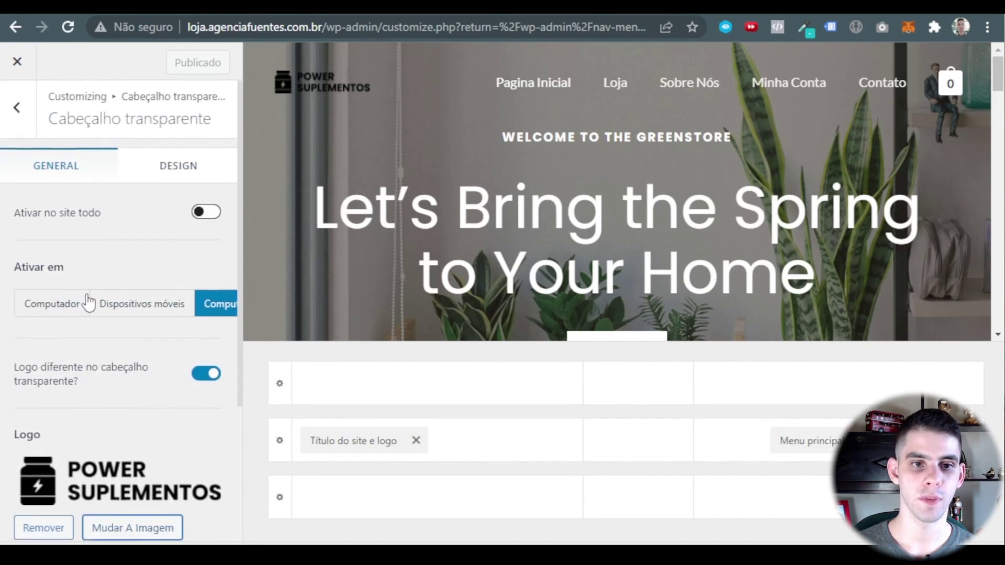
scroll(90, 298, "down", 4)
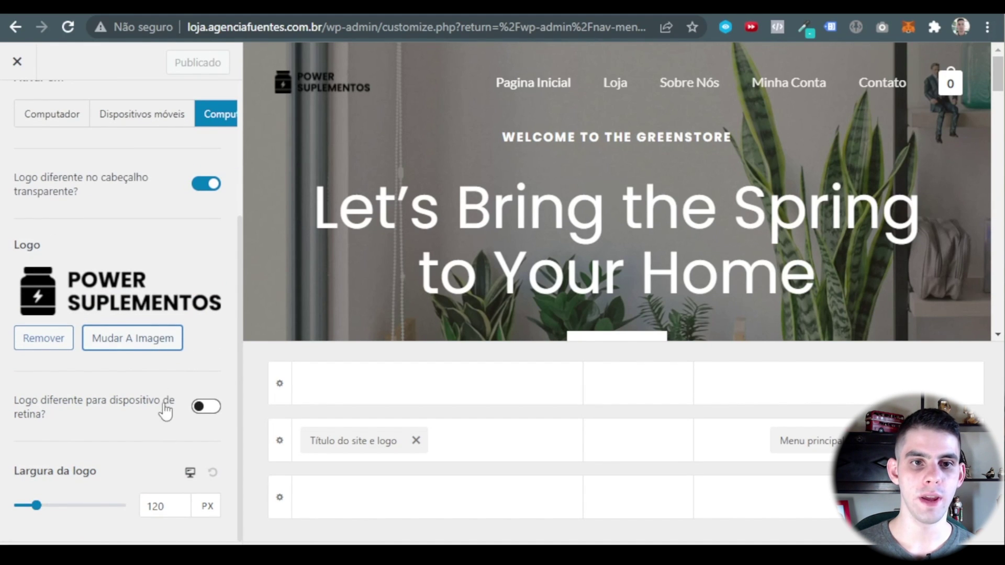
left_click(135, 351)
key("alt+Tab")
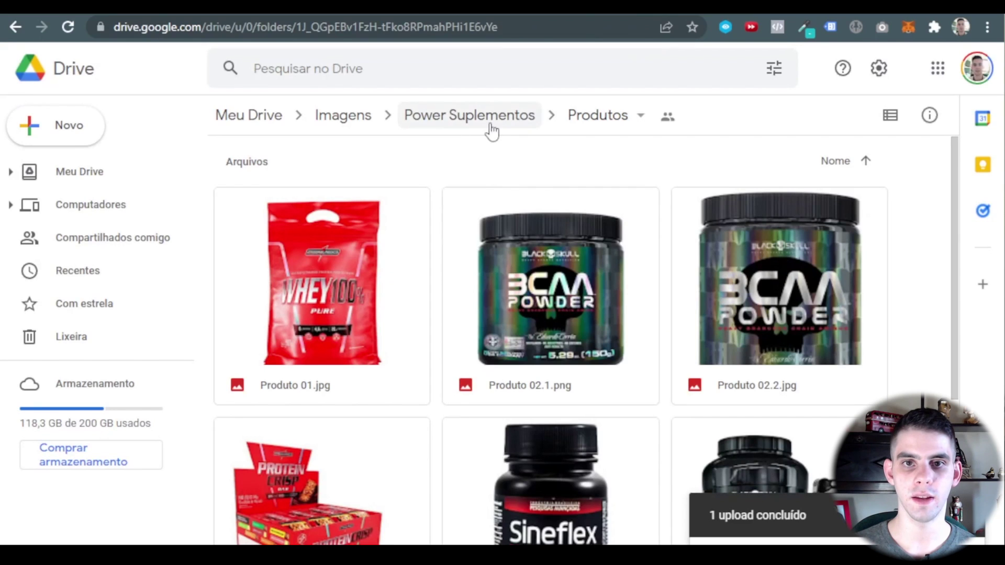
Download the white (branco) Power Suplementos logo from Drive's Logo e ícone folder.
left_click(492, 128)
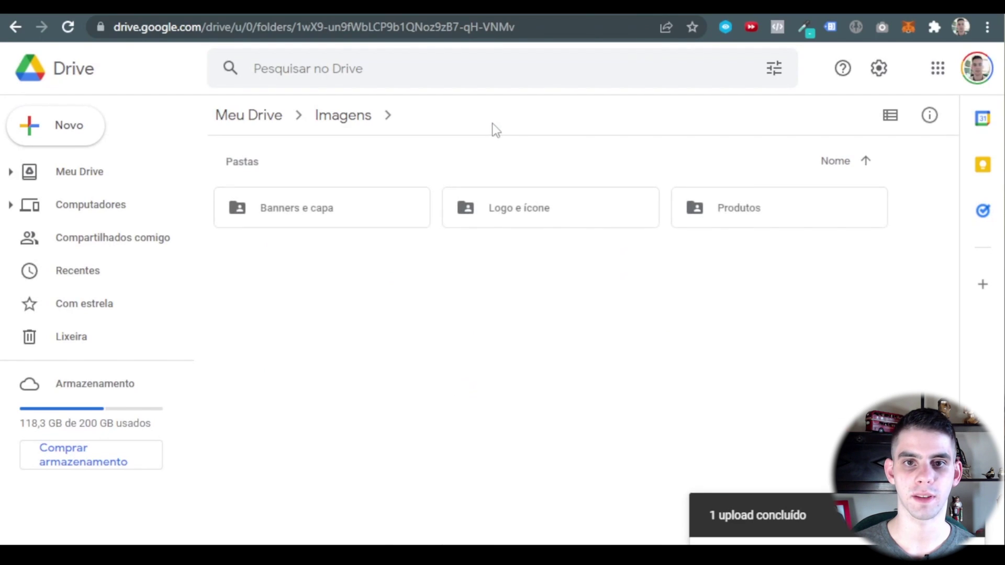
double_click(566, 217)
right_click(554, 296)
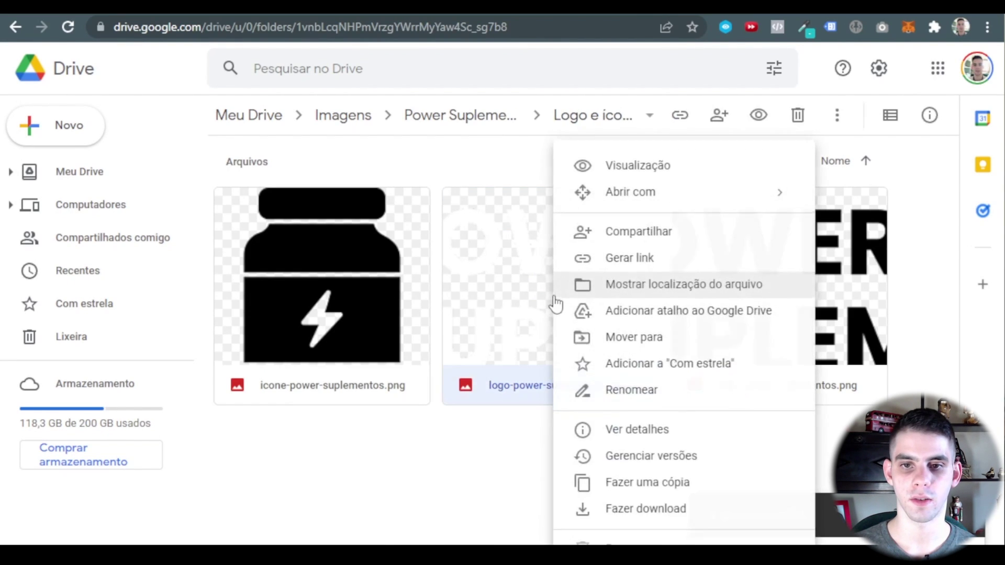
left_click(634, 510)
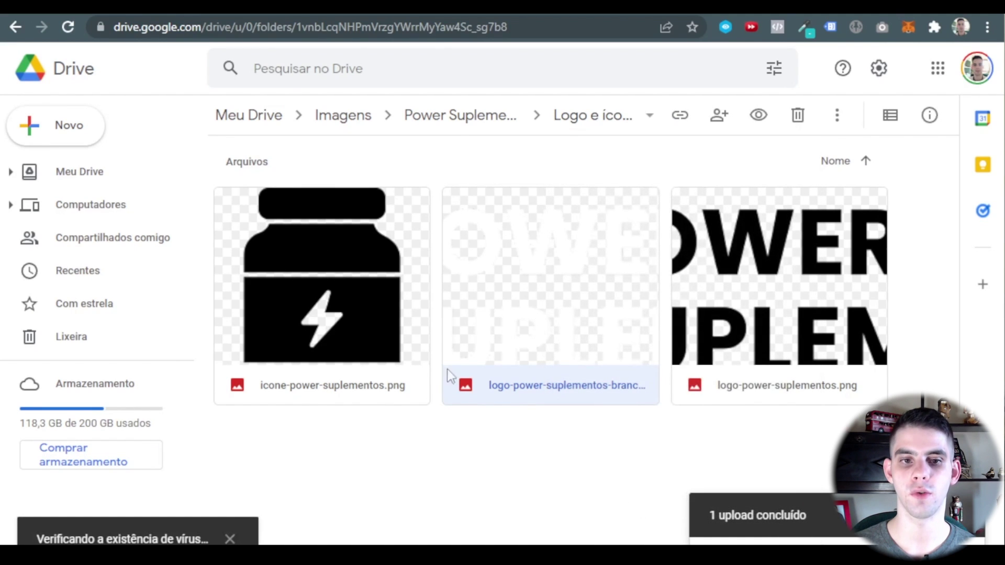
left_click(472, 68)
key("alt+Tab")
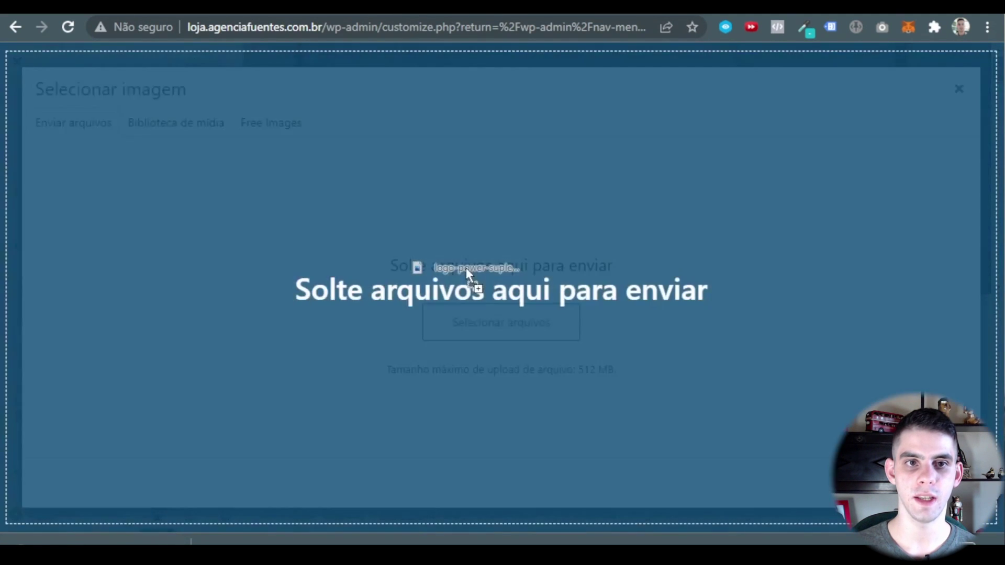
Upload the white logo as the transparent header logo and set Largura da logo to 159 px.
left_click_drag(466, 271, 466, 272)
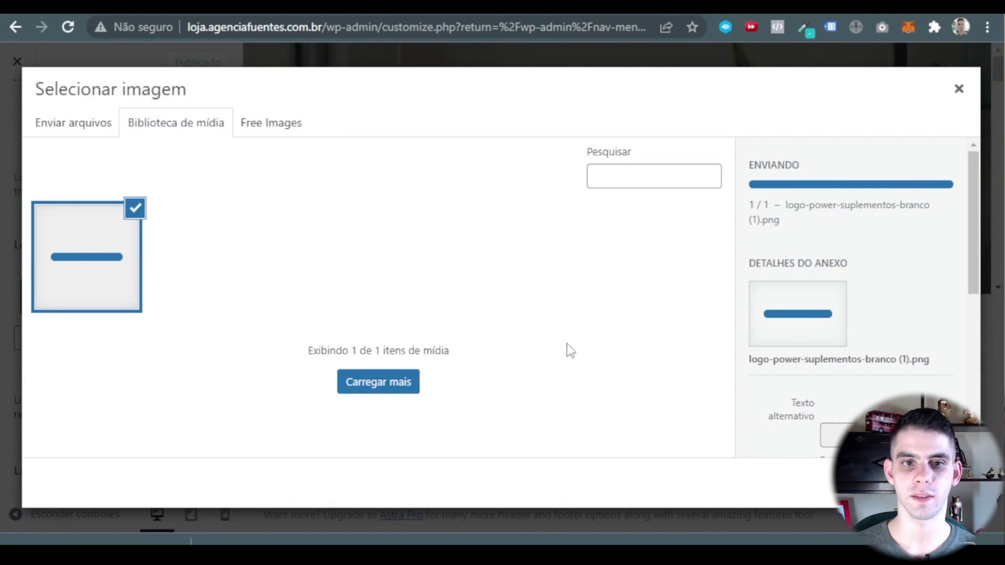
left_click(937, 483)
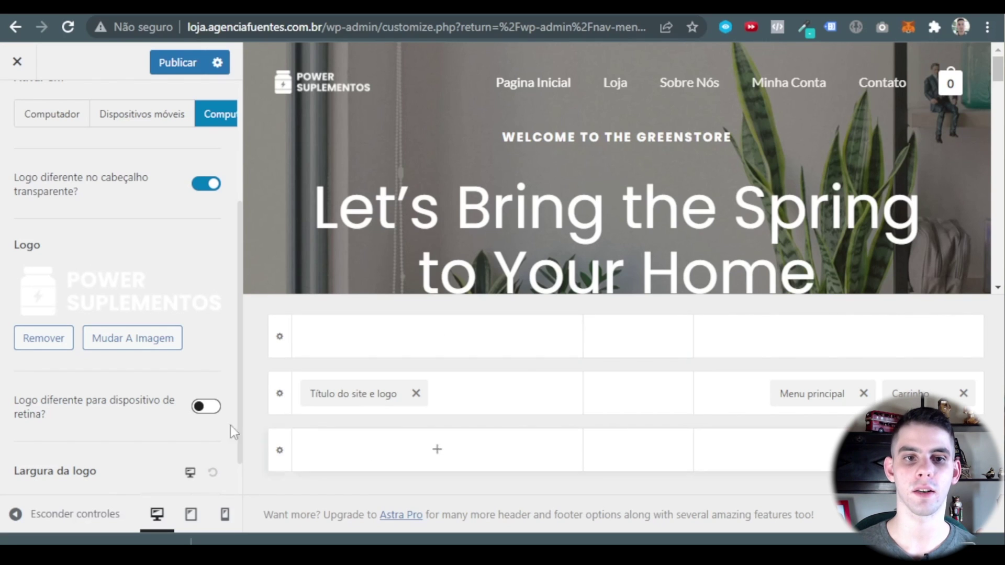
scroll(194, 339, "down", 1)
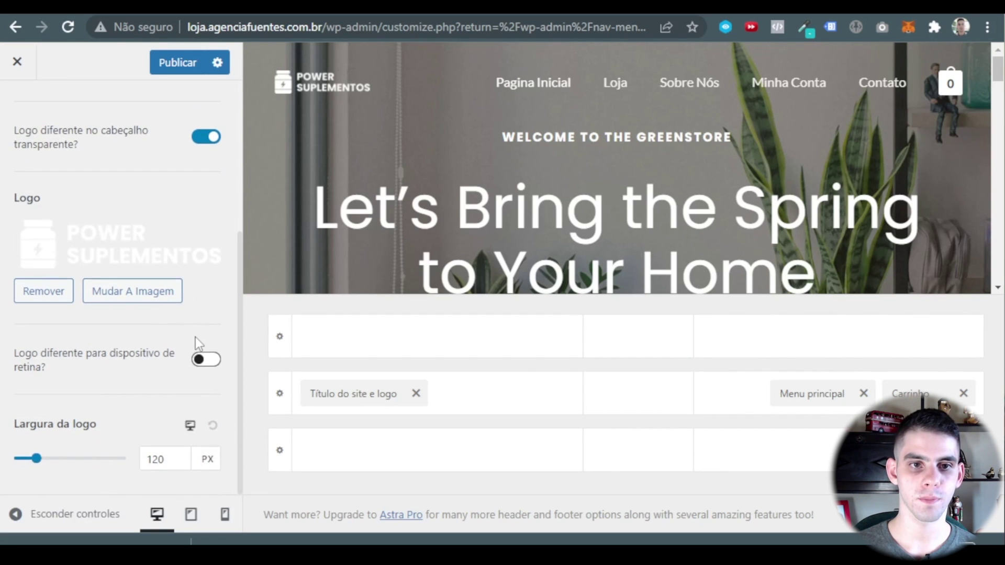
left_click_drag(36, 458, 47, 460)
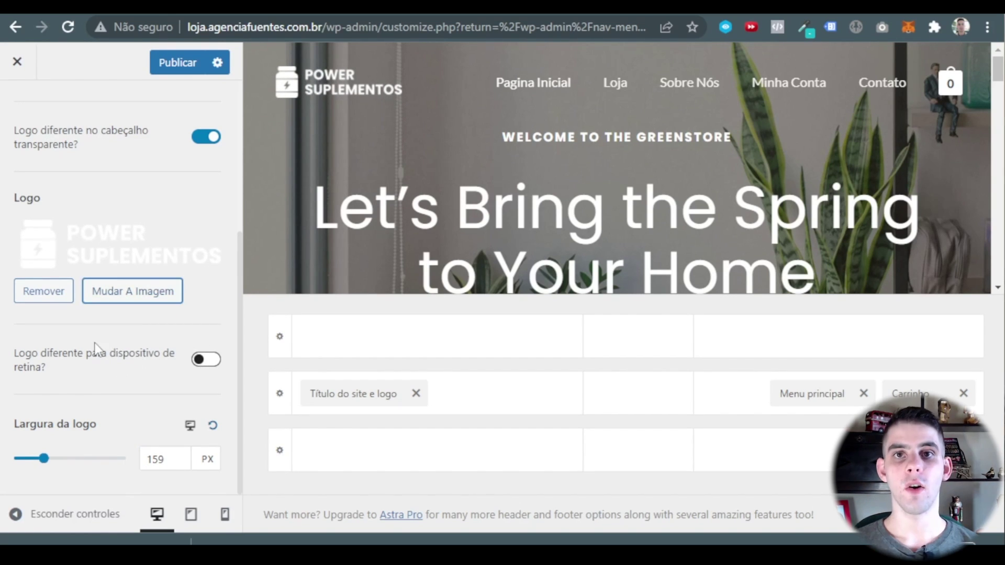
scroll(47, 173, "up", 5)
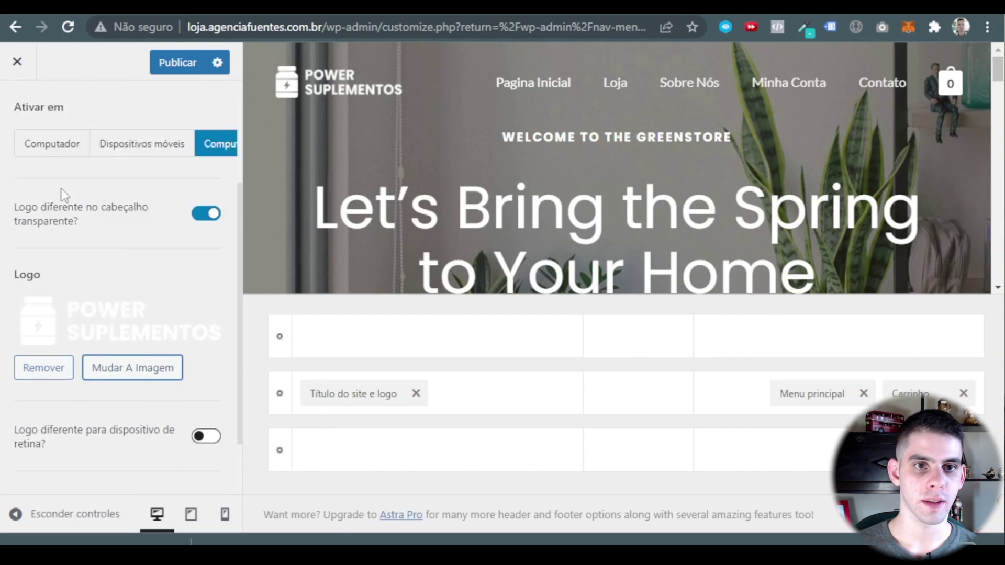
Go to the Customizer's Ícone do site settings under Título do site e logo.
left_click(32, 119)
scroll(105, 314, "down", 2)
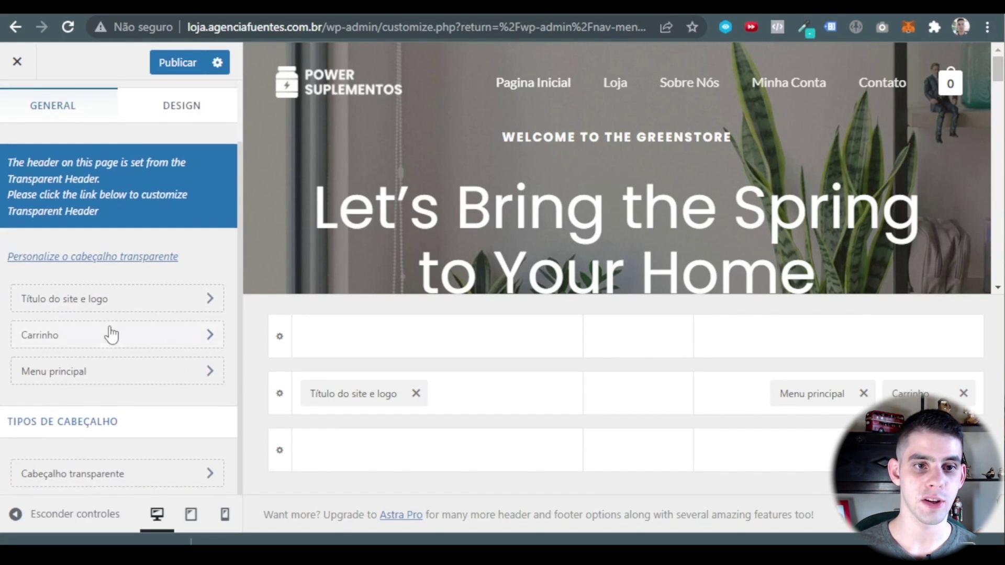
scroll(220, 293, "up", 2)
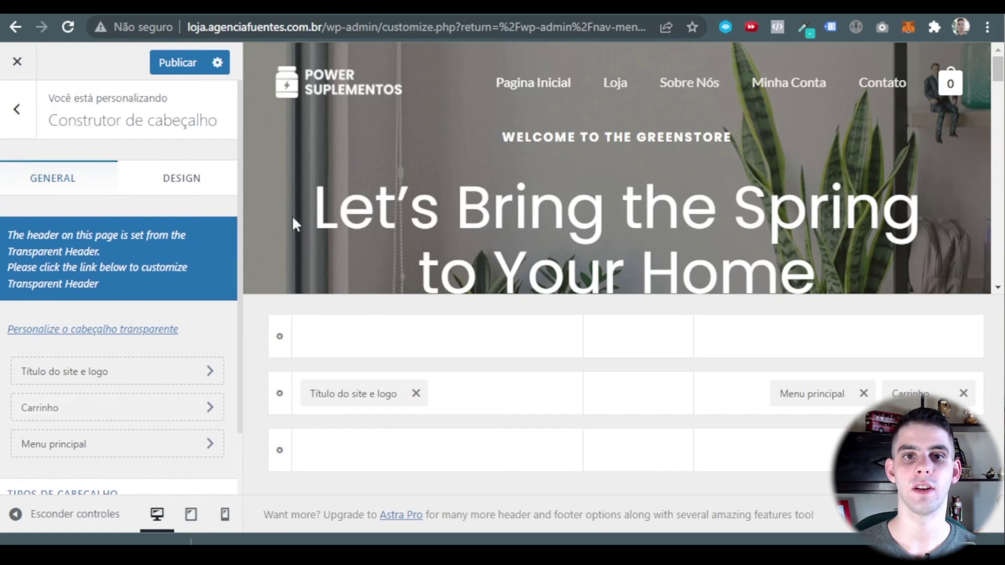
scroll(102, 372, "down", 2)
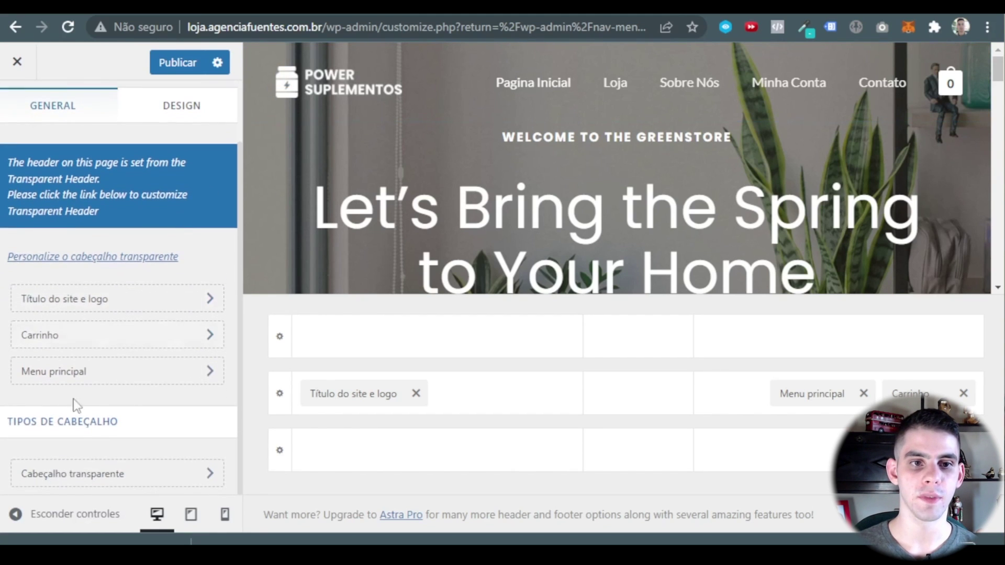
left_click(82, 385)
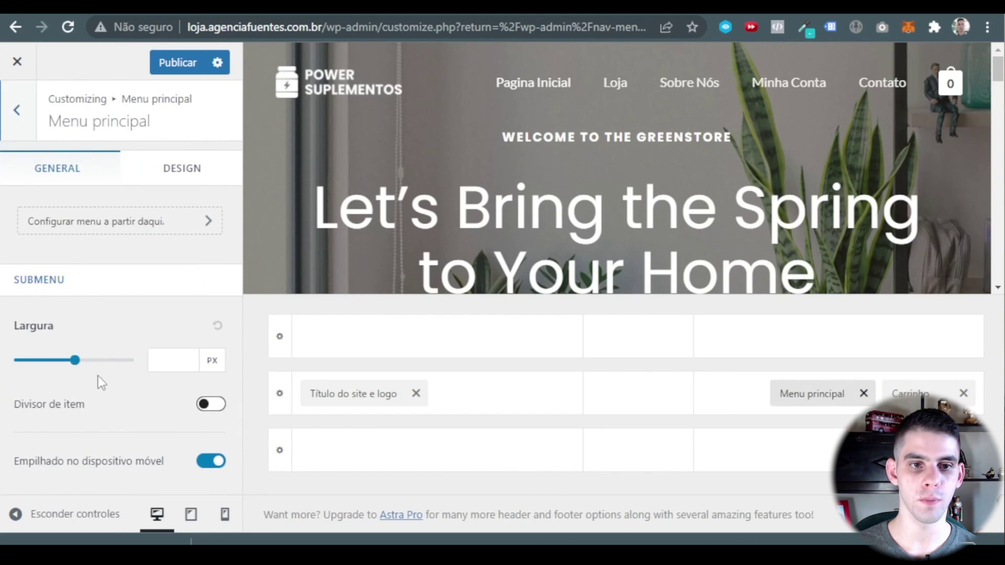
key("Escape")
left_click(107, 381)
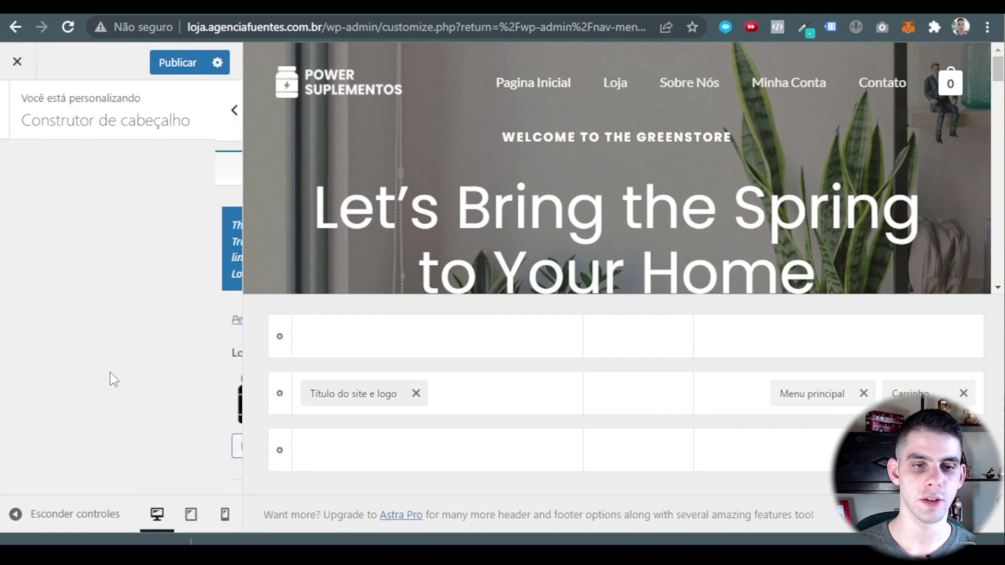
scroll(122, 333, "down", 2)
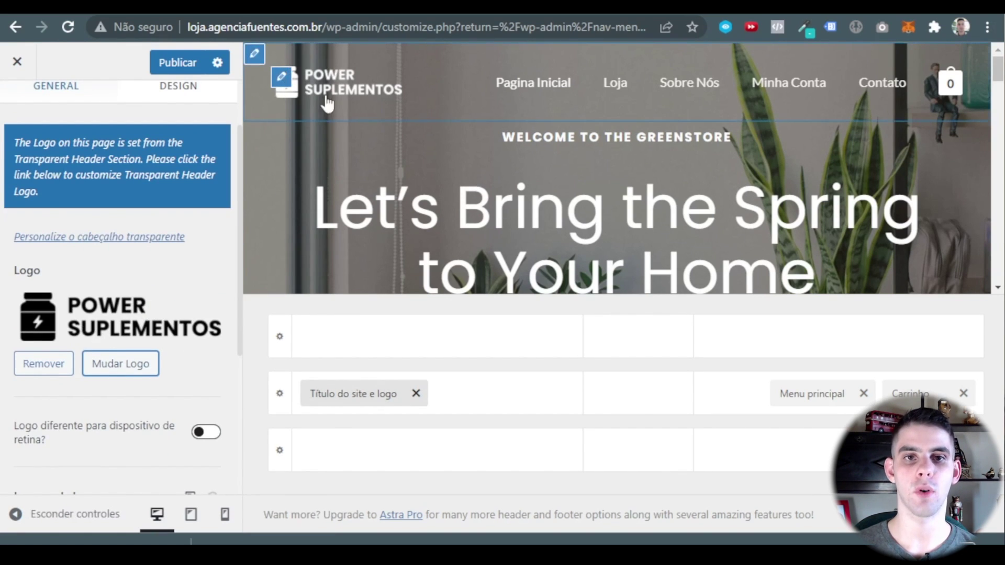
scroll(101, 244, "down", 6)
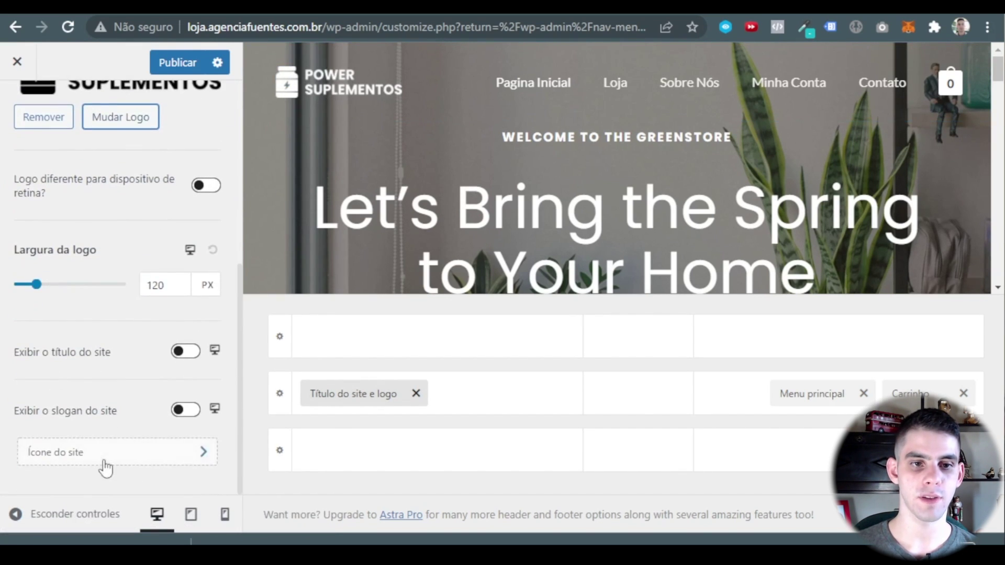
left_click(106, 466)
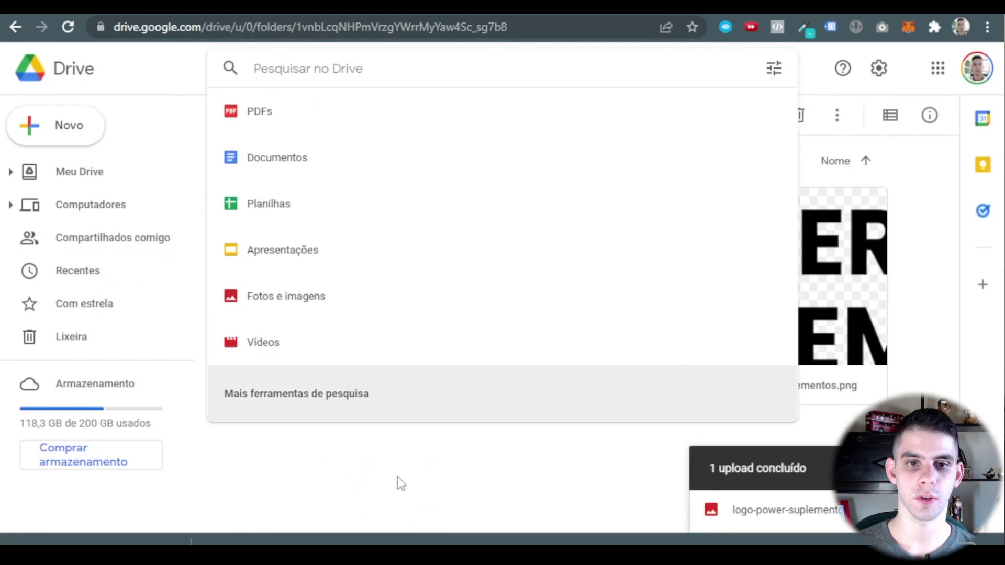
Download icone-power-suplementos.png from Google Drive and drop it into Selecionar imagem.
left_click(397, 476)
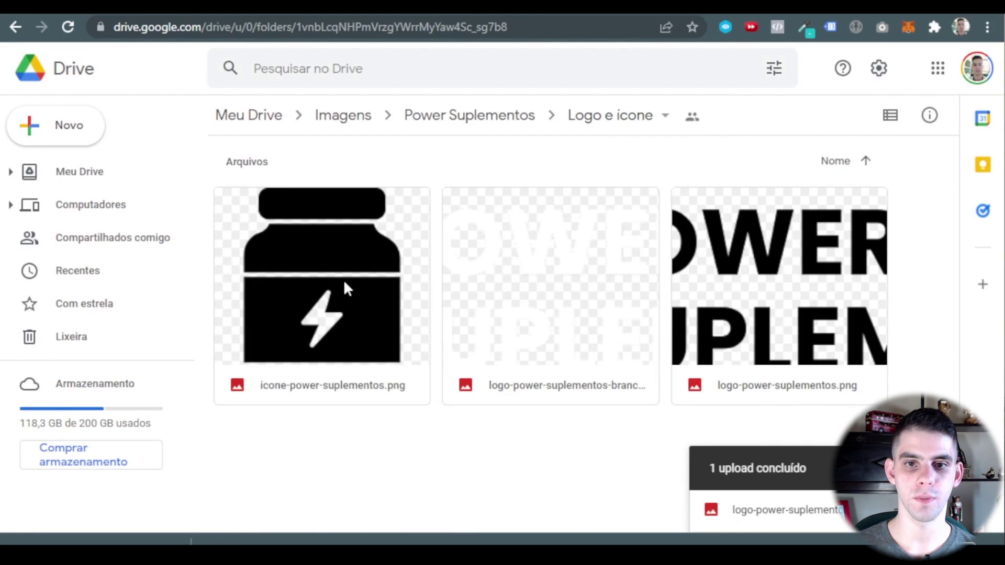
right_click(340, 281)
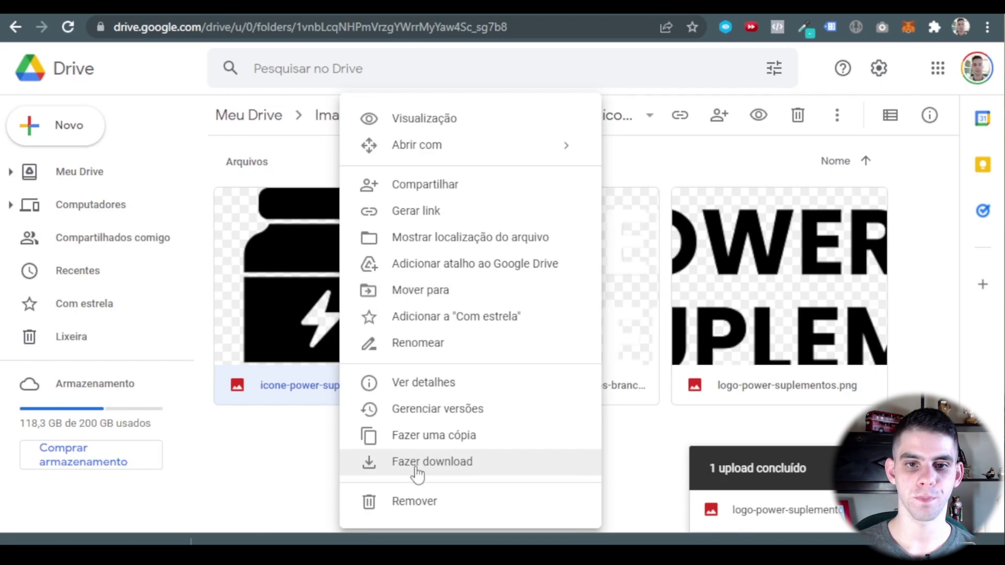
left_click(417, 461)
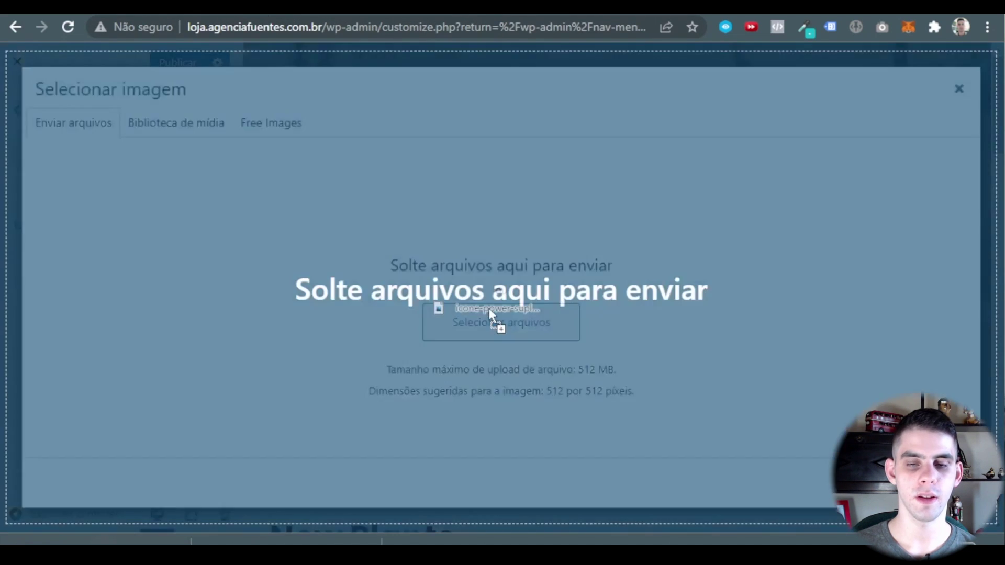
left_click_drag(498, 321, 576, 390)
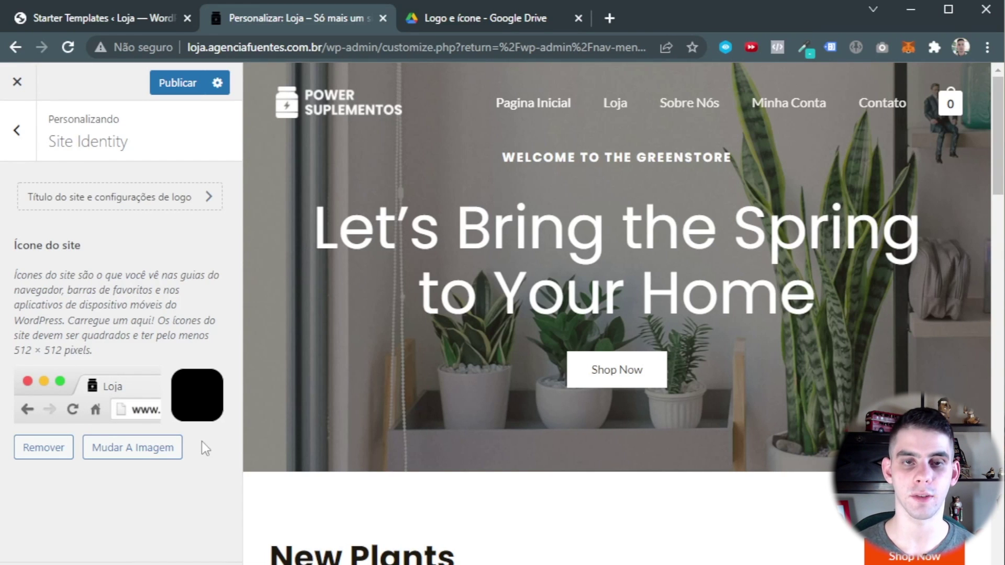
Publish the Customizer changes, including the new site icon and white header logo.
left_click(195, 86)
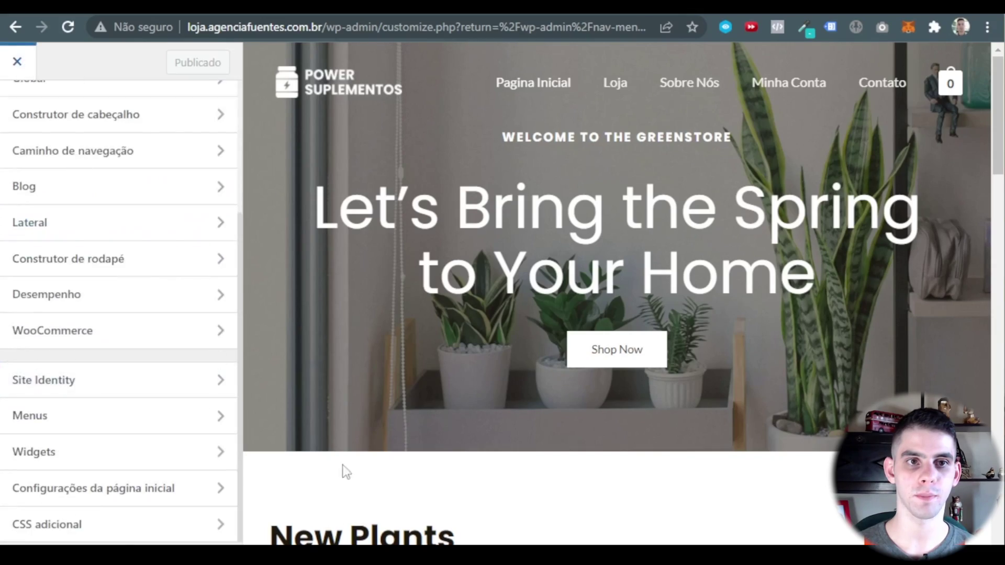
Close the Customizer and open Pagina Inicial from Todas as páginas in Elementor.
left_click(33, 66)
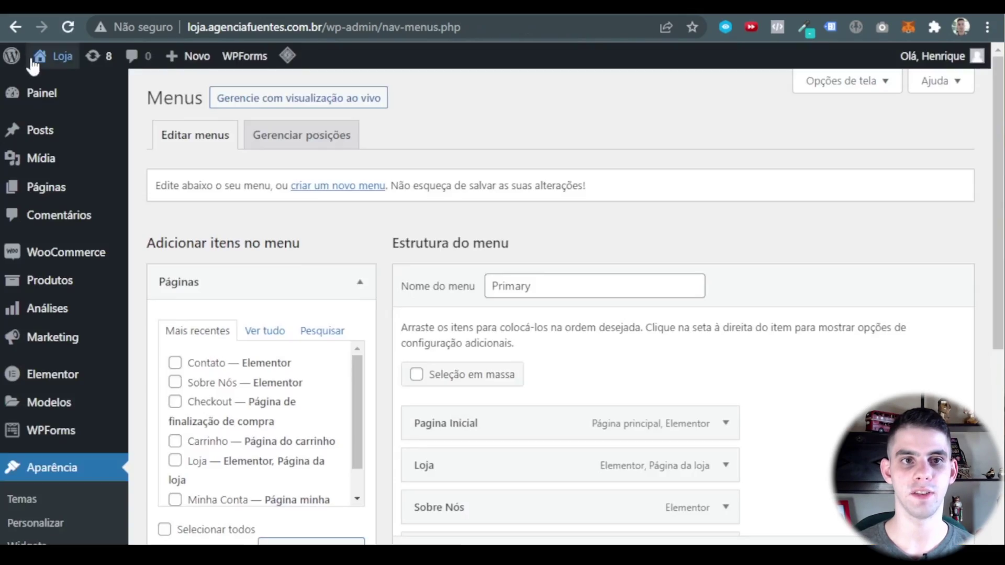
mouse_move(52, 194)
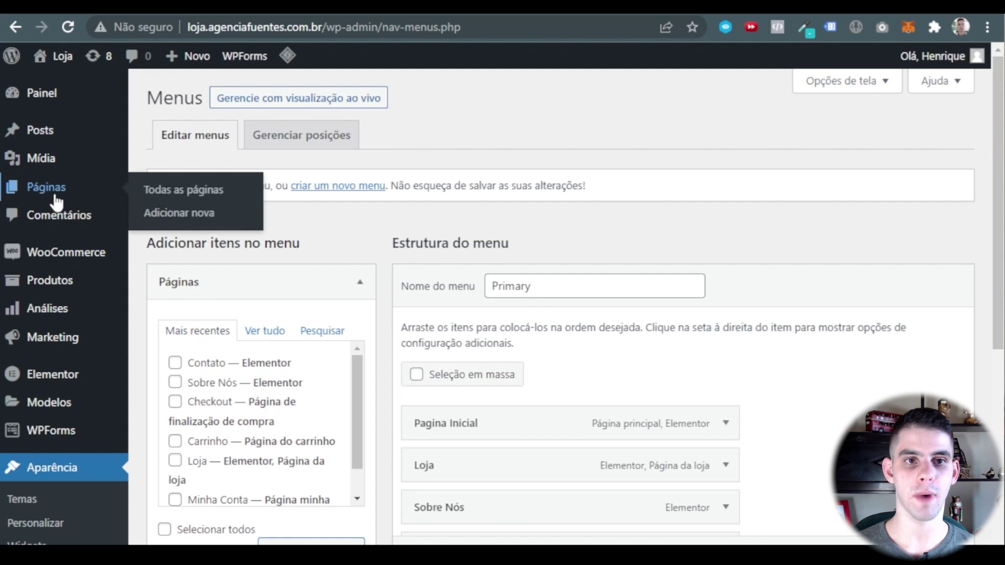
left_click(178, 195)
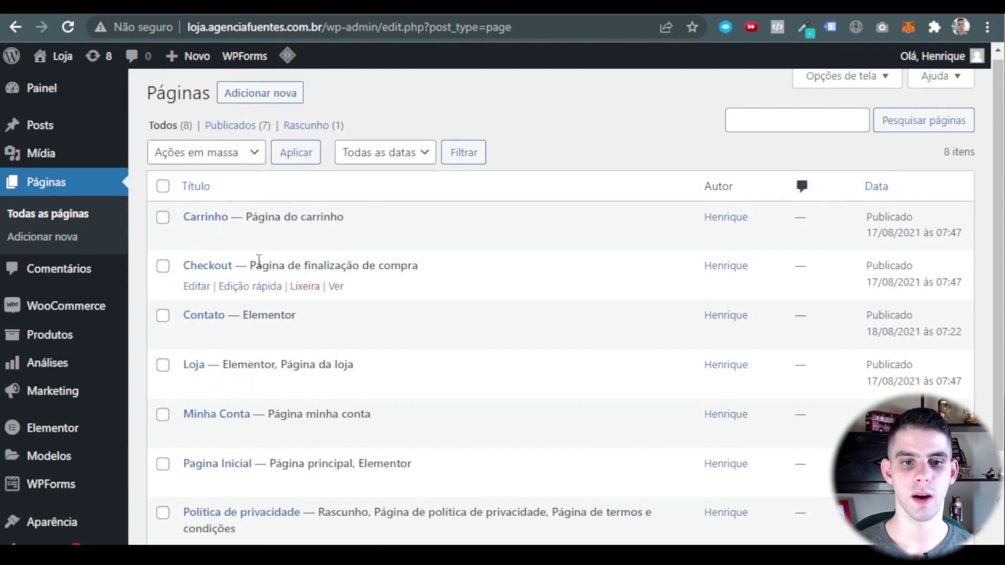
scroll(252, 267, "down", 3)
scroll(239, 295, "up", 4)
scroll(240, 356, "down", 3)
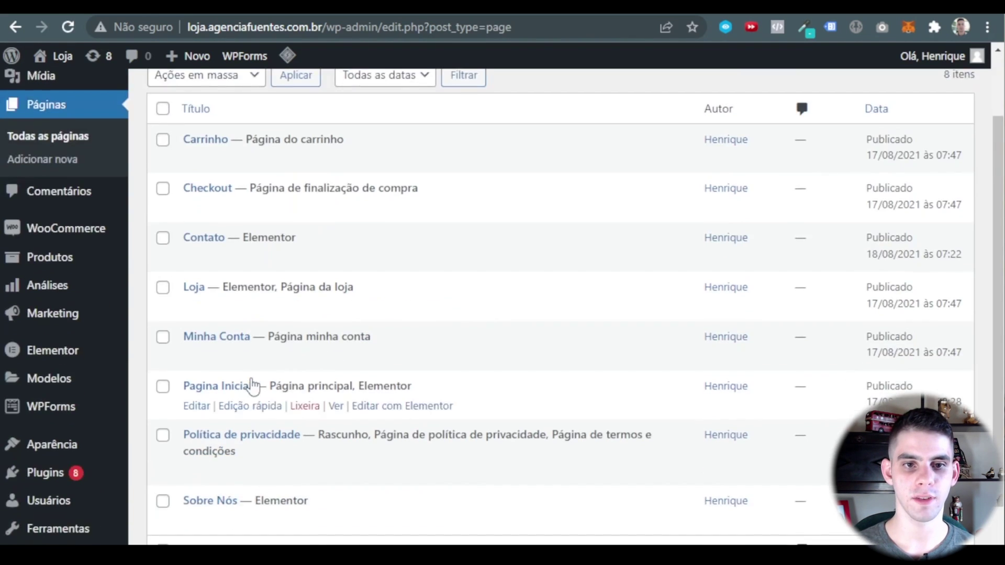
right_click(404, 406)
left_click(390, 406)
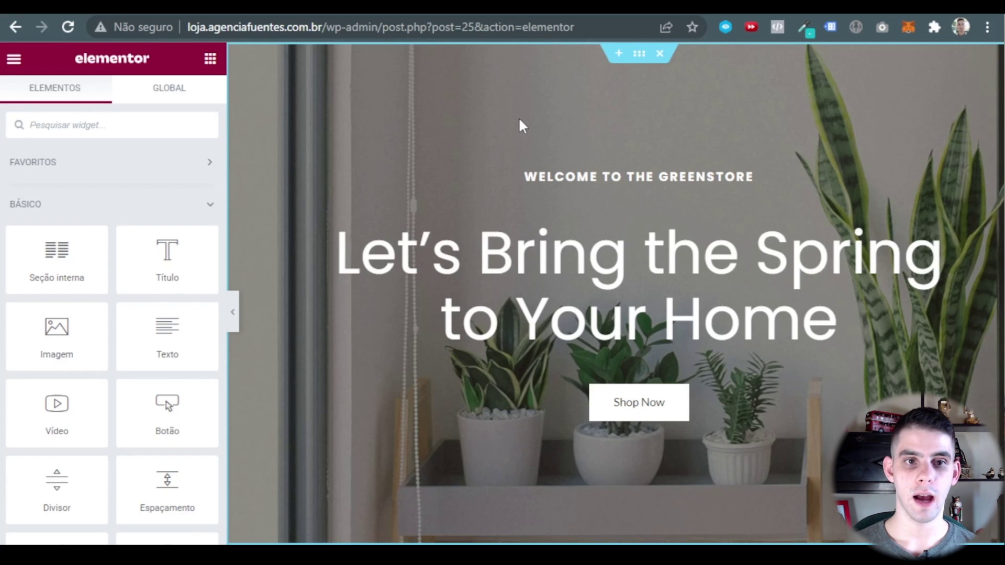
scroll(133, 220, "down", 6)
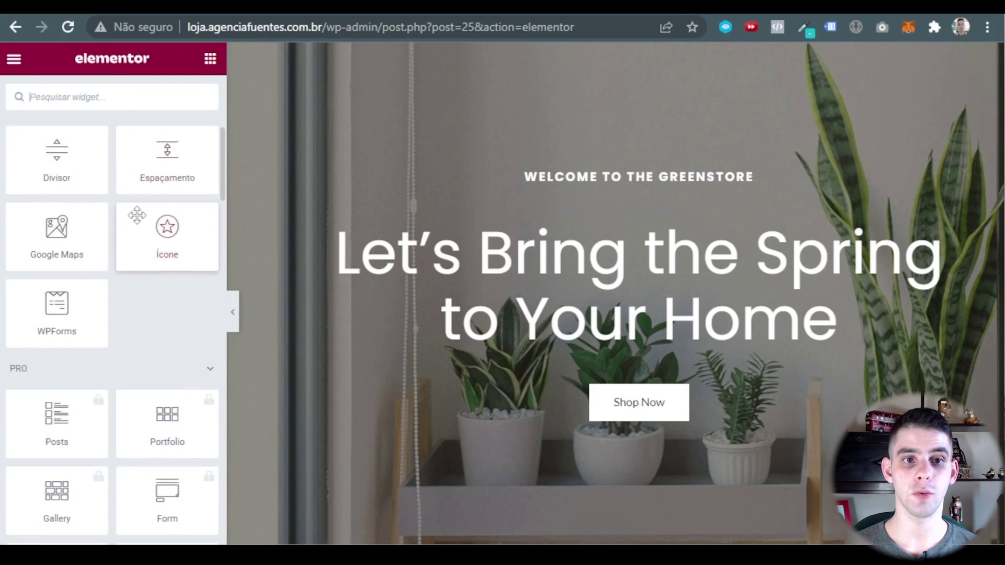
scroll(94, 272, "up", 8)
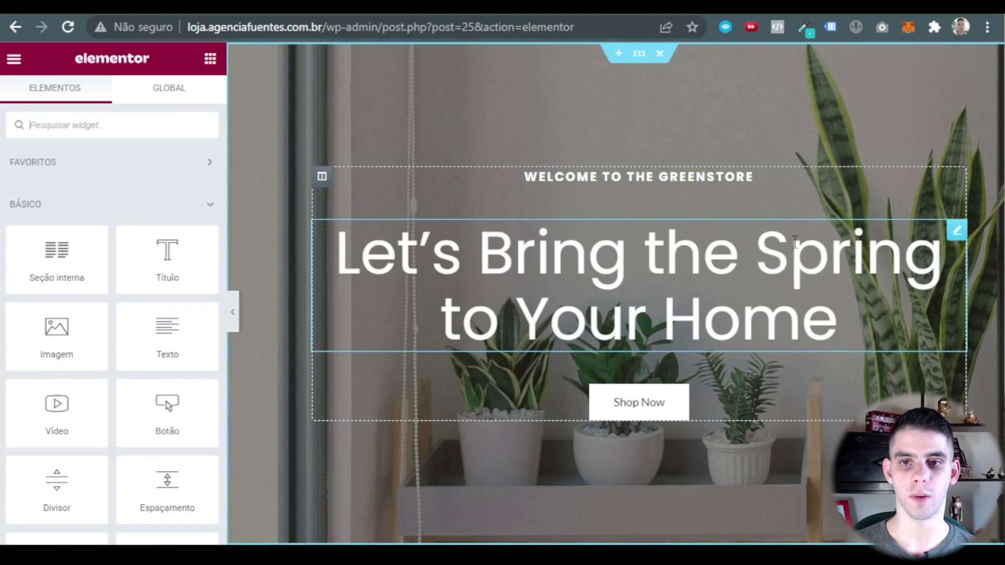
left_click_drag(167, 259, 813, 266)
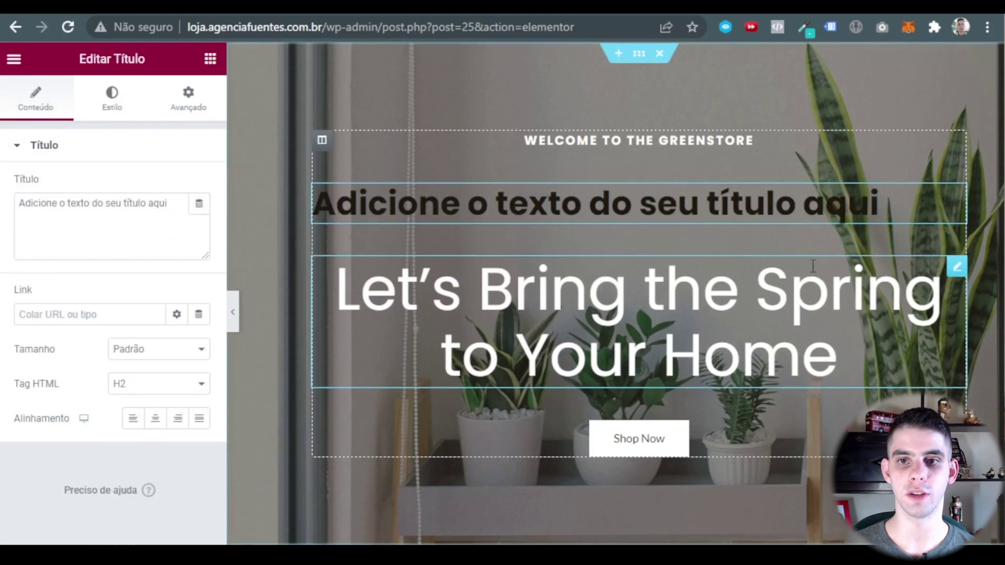
key("ctrl+z")
scroll(157, 236, "down", 4)
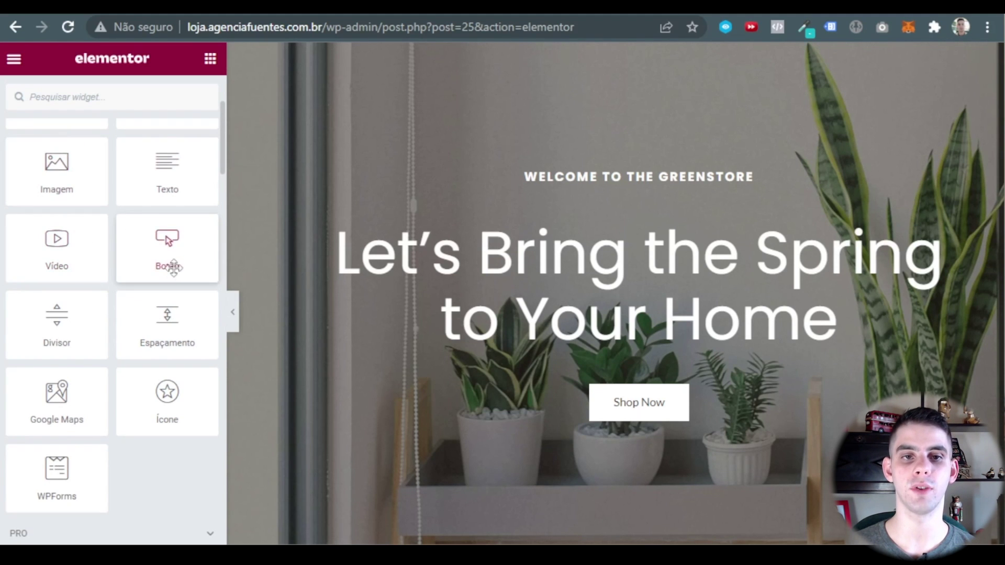
left_click_drag(63, 186, 628, 231)
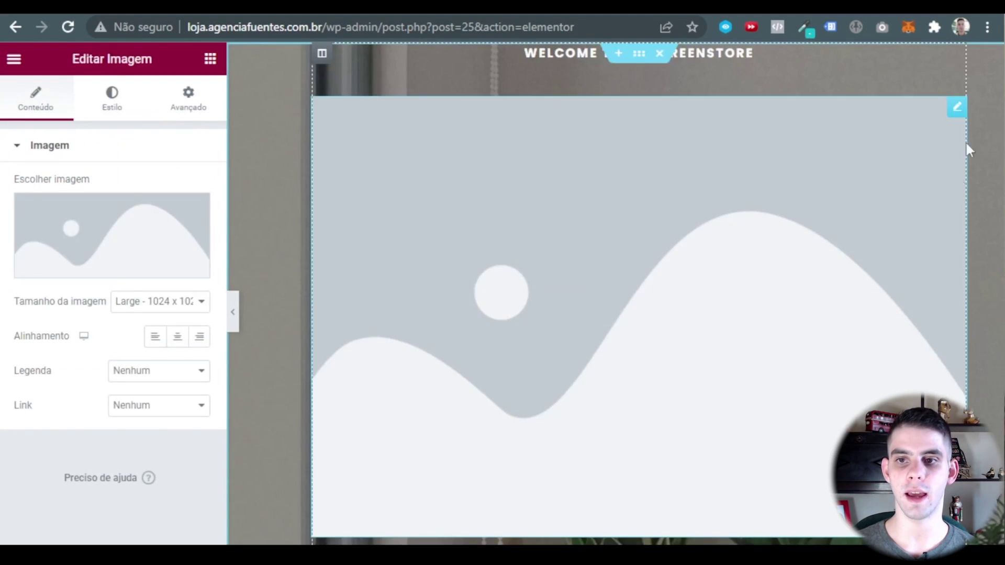
key("ctrl+z")
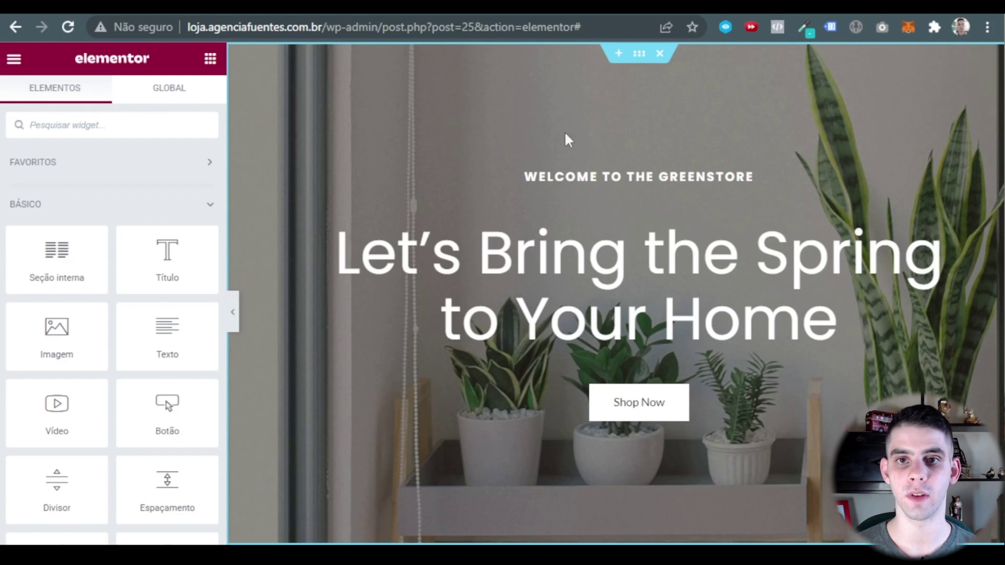
left_click(644, 59)
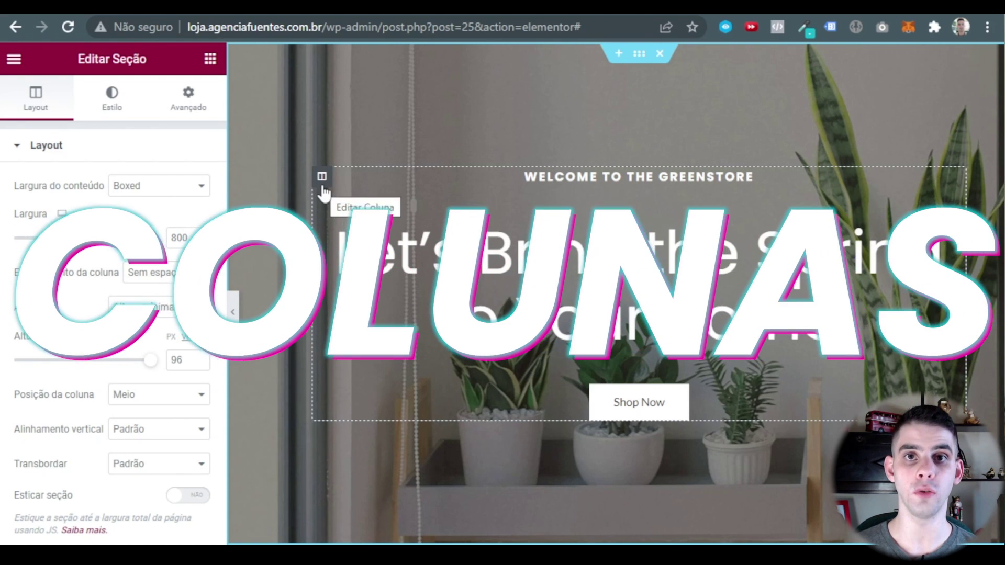
left_click(322, 186)
right_click(322, 187)
left_click(366, 224)
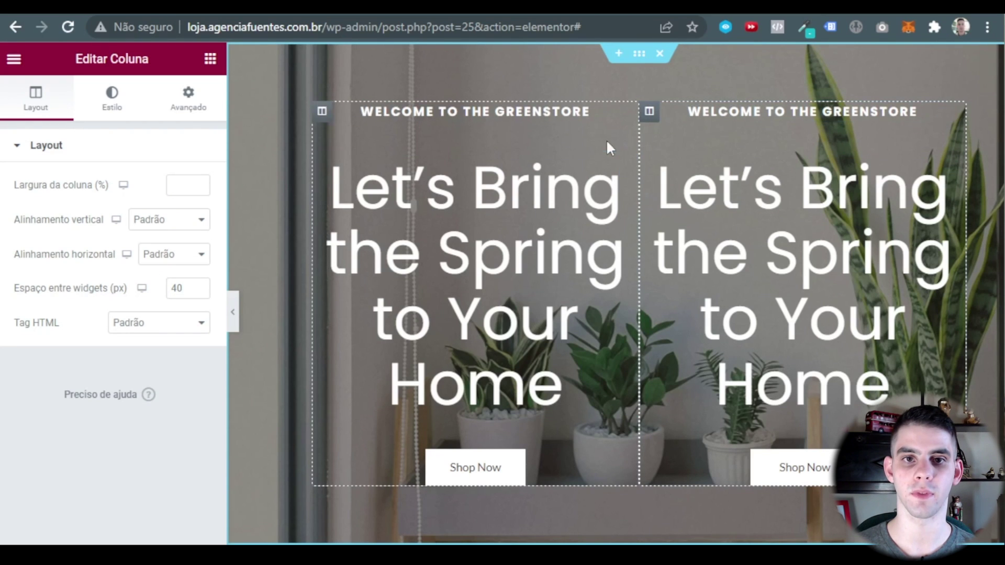
right_click(650, 112)
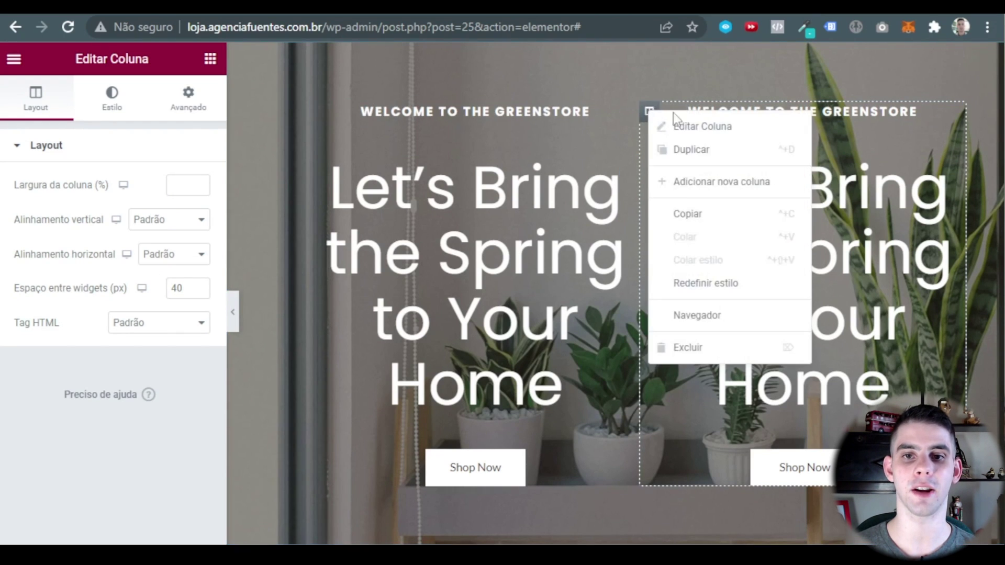
left_click(686, 348)
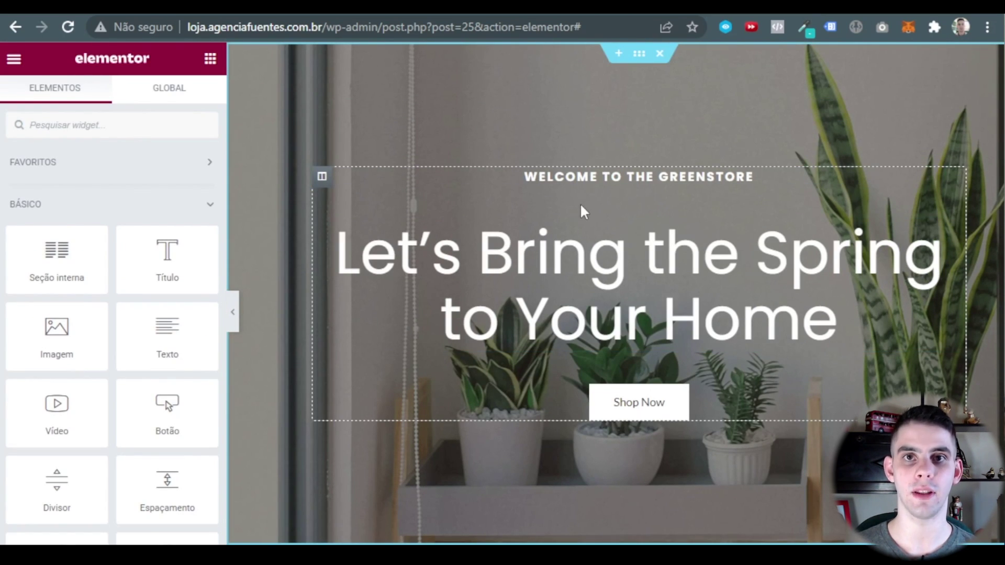
scroll(124, 252, "down", 2)
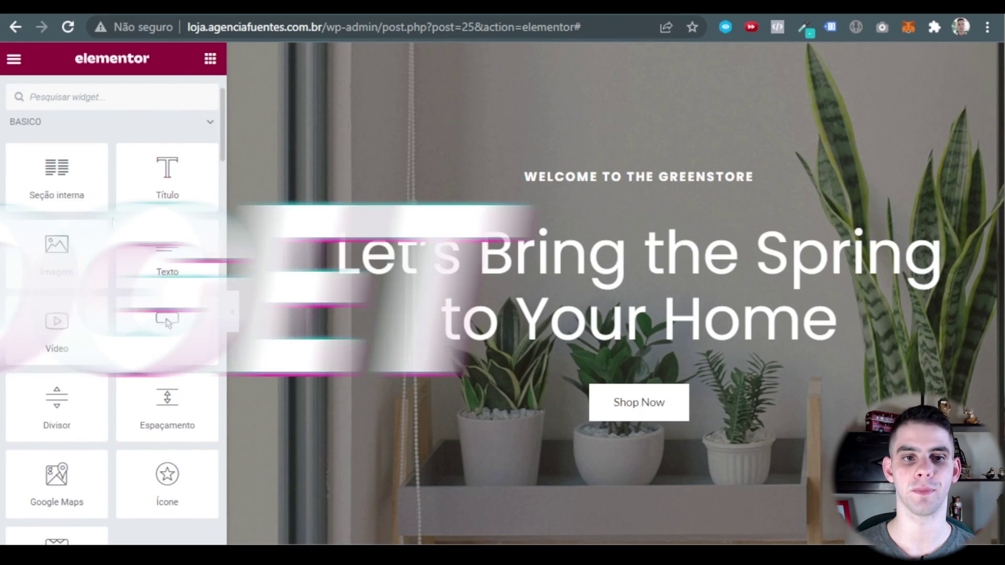
scroll(94, 288, "down", 3)
scroll(168, 318, "up", 5)
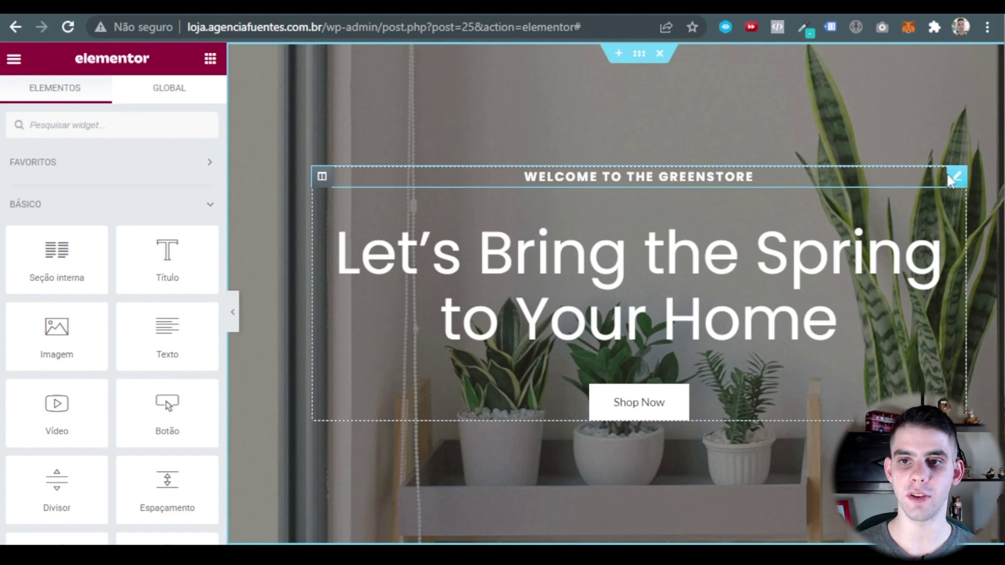
Try editing the Welcome To The Greenstore heading text, undo it, and keep size Padrão.
left_click(953, 180)
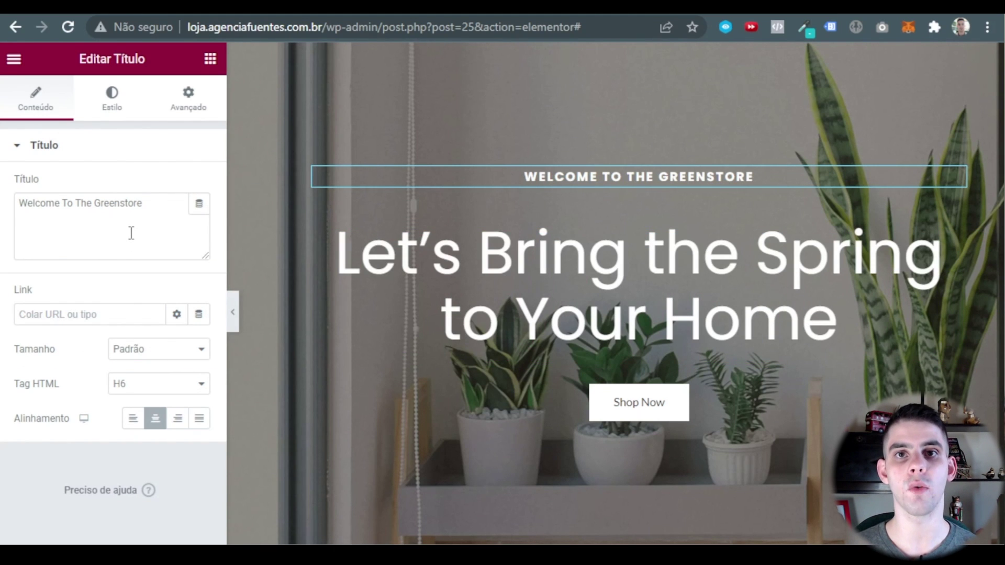
left_click_drag(167, 210, 19, 204)
type("lknggnn")
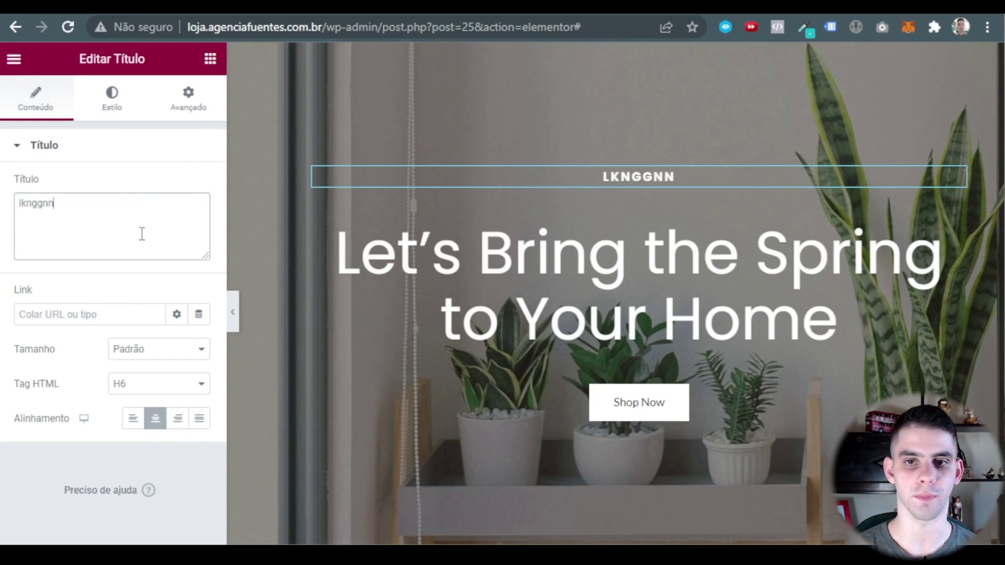
key("ctrl+z")
left_click(84, 317)
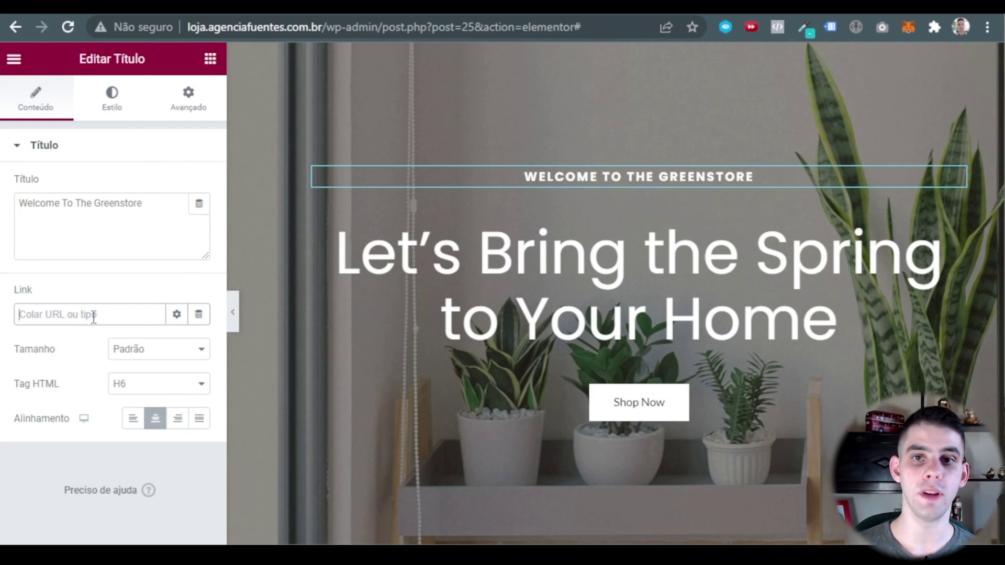
left_click(152, 352)
left_click(147, 351)
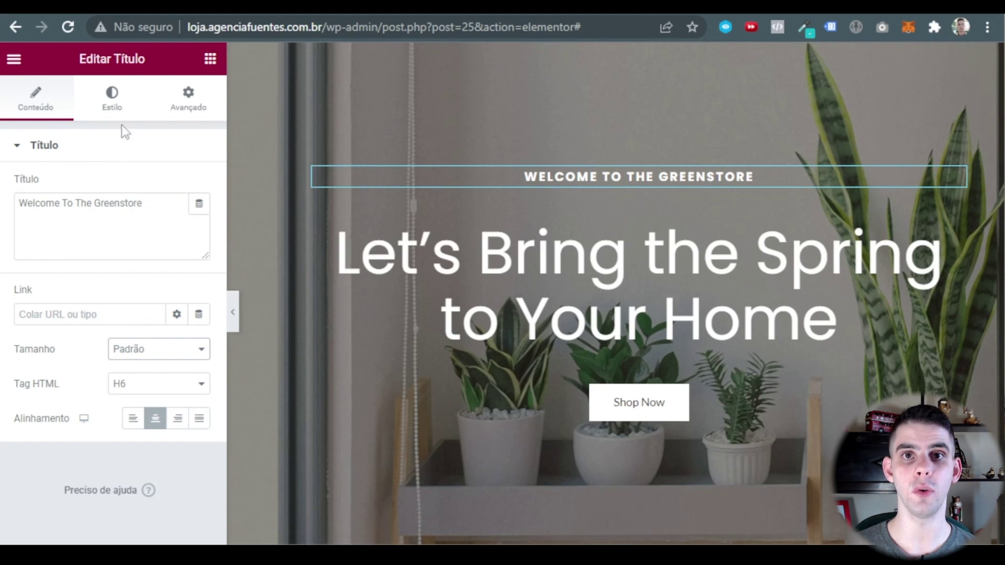
Inspect the hero section, column, heading style and Shop Now button style settings.
left_click(640, 55)
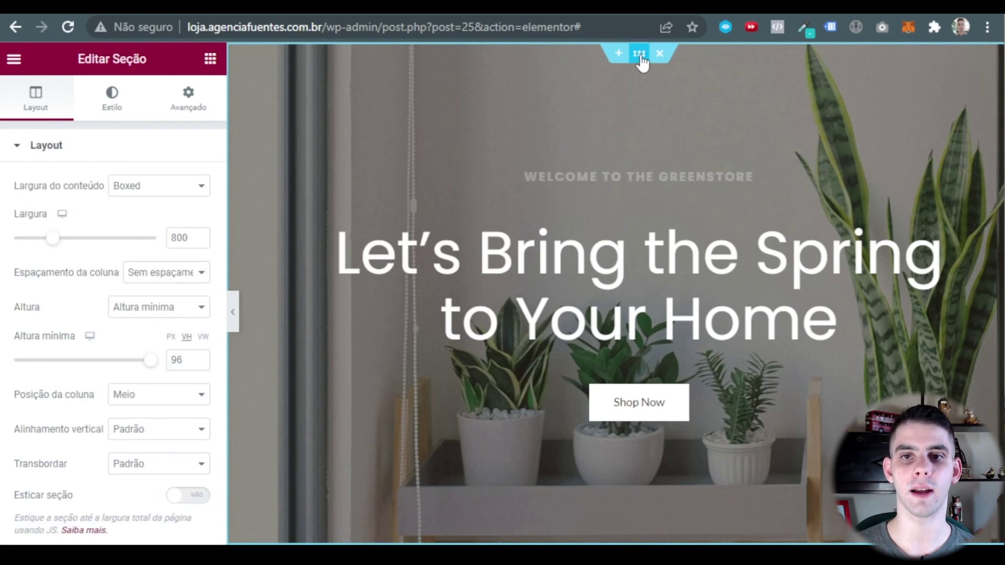
left_click(322, 176)
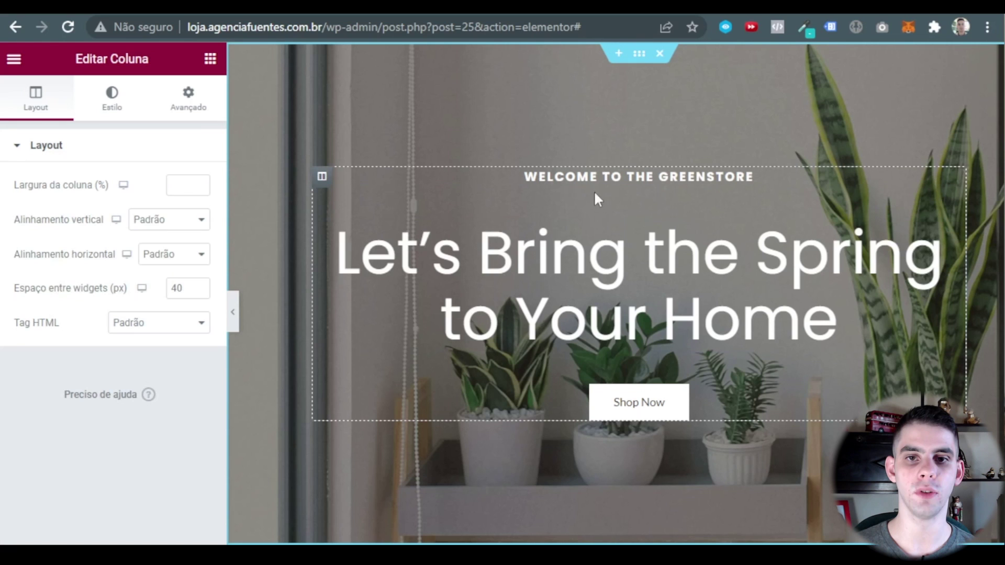
left_click(644, 184)
left_click(121, 107)
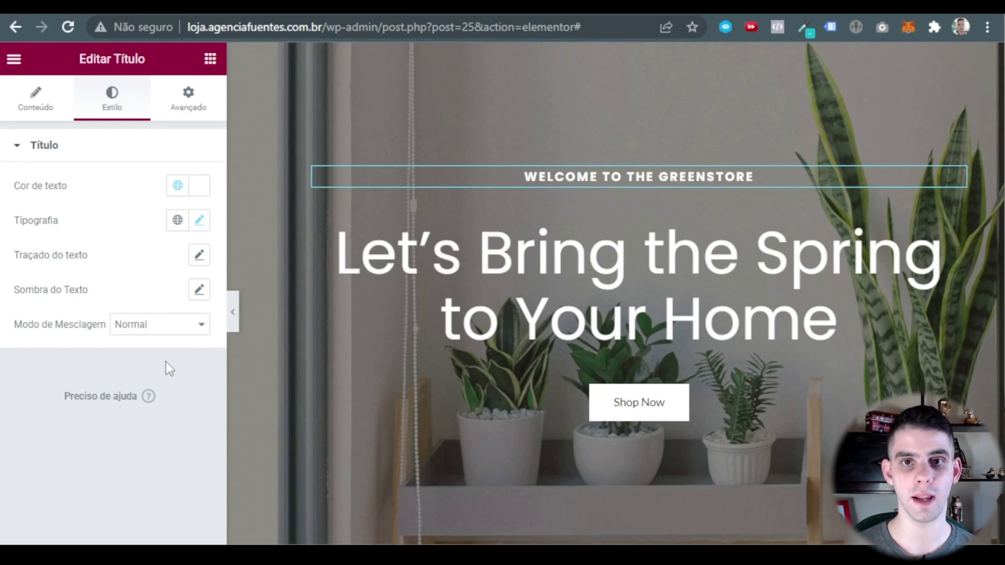
left_click(675, 418)
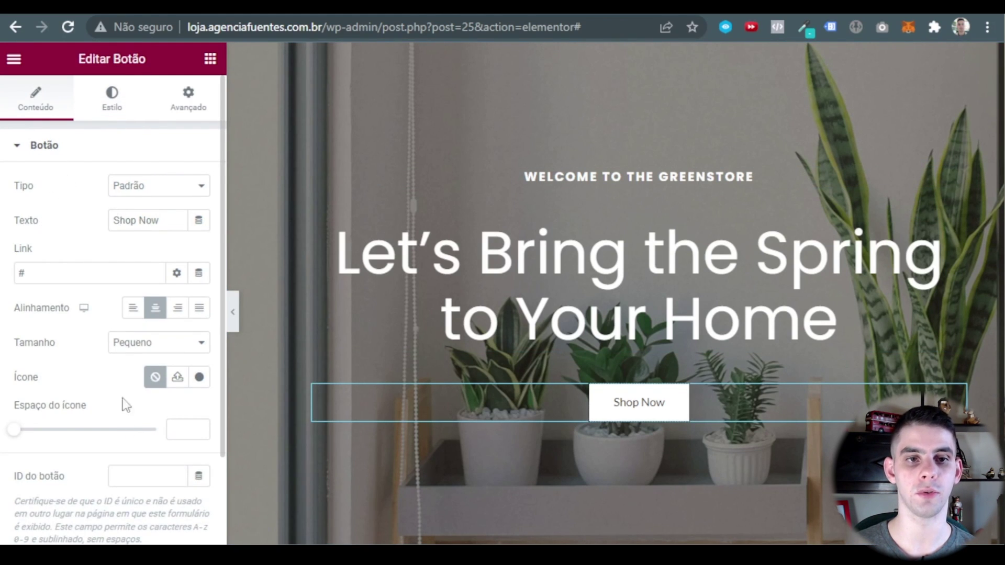
left_click(129, 104)
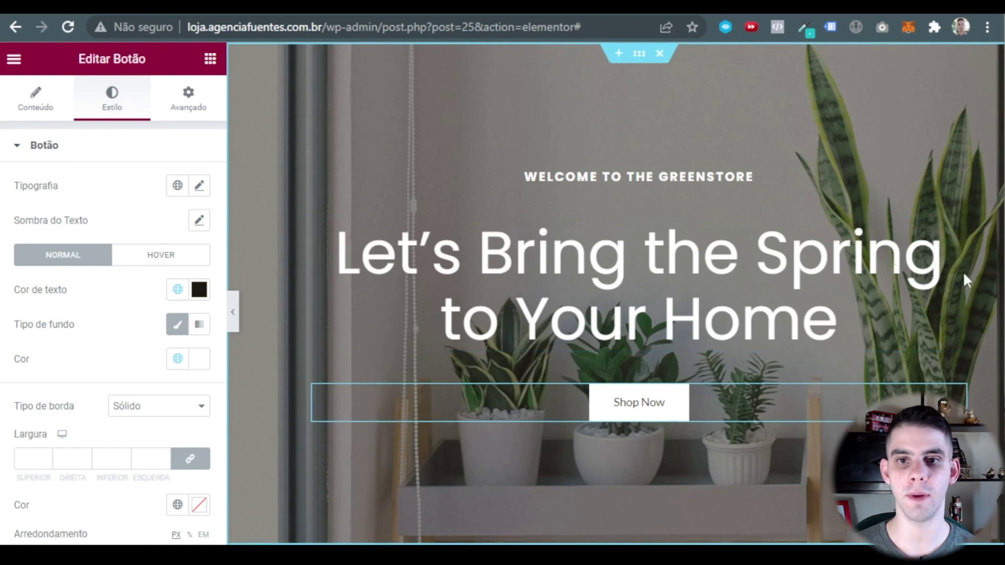
Review the main heading's Conteúdo, Estilo and Avançado tabs, then select the hero section.
left_click(957, 227)
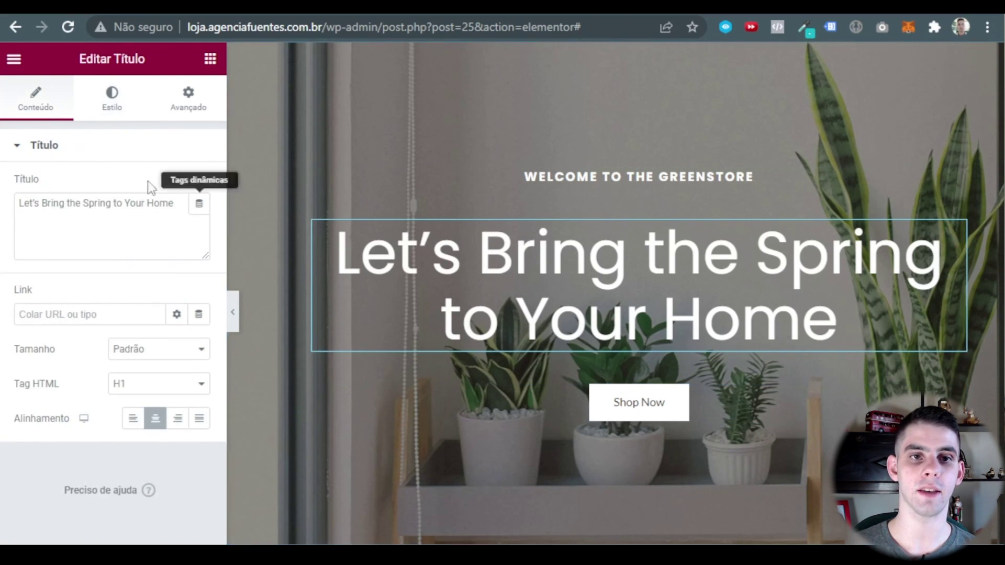
left_click(181, 99)
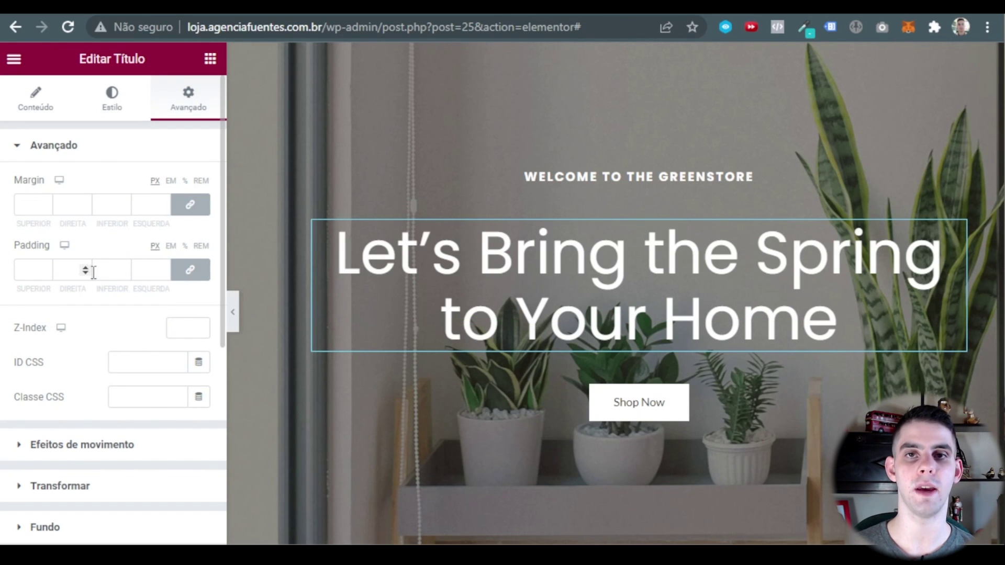
scroll(93, 273, "down", 6)
scroll(124, 321, "up", 3)
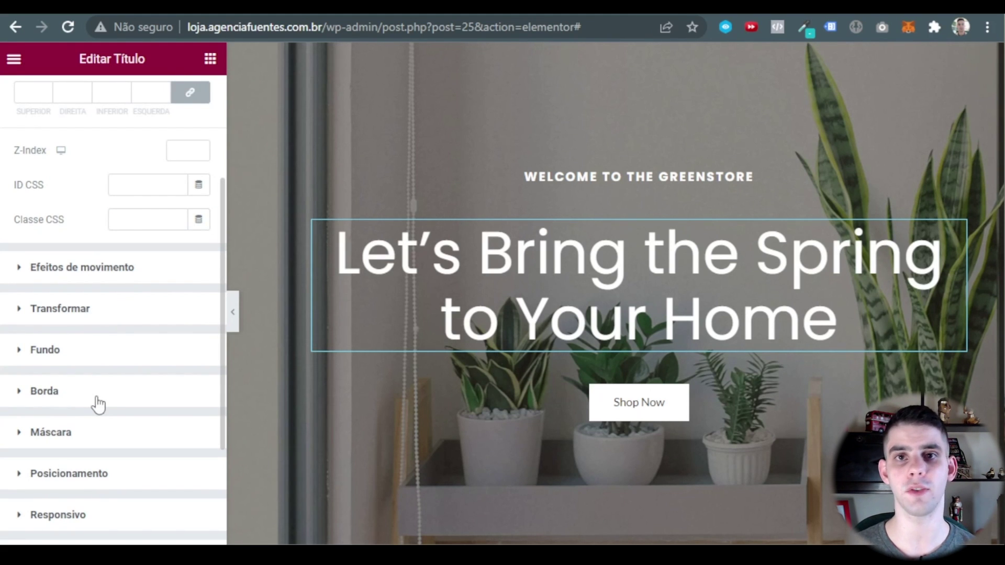
scroll(98, 404, "up", 4)
left_click(52, 102)
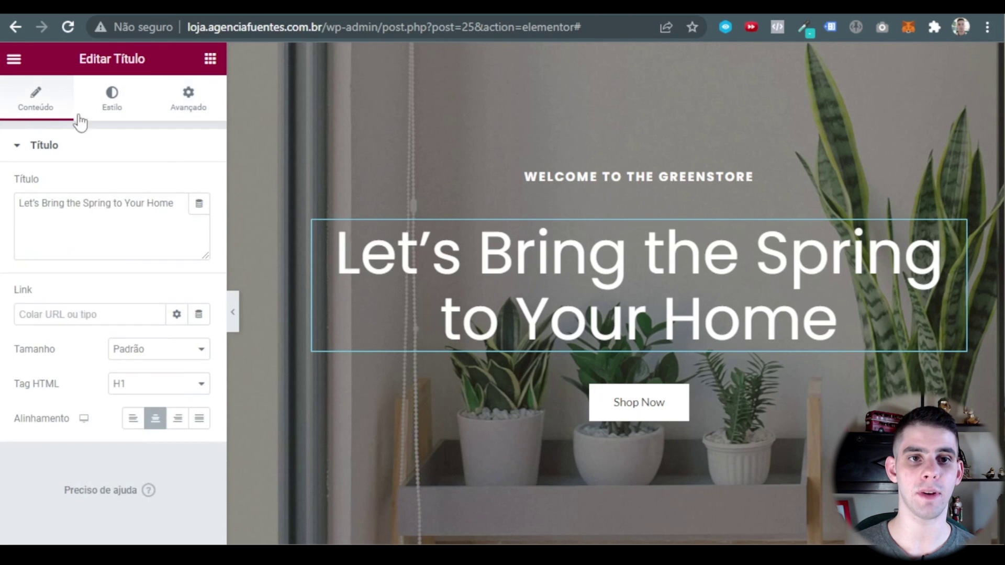
left_click(112, 102)
left_click(188, 100)
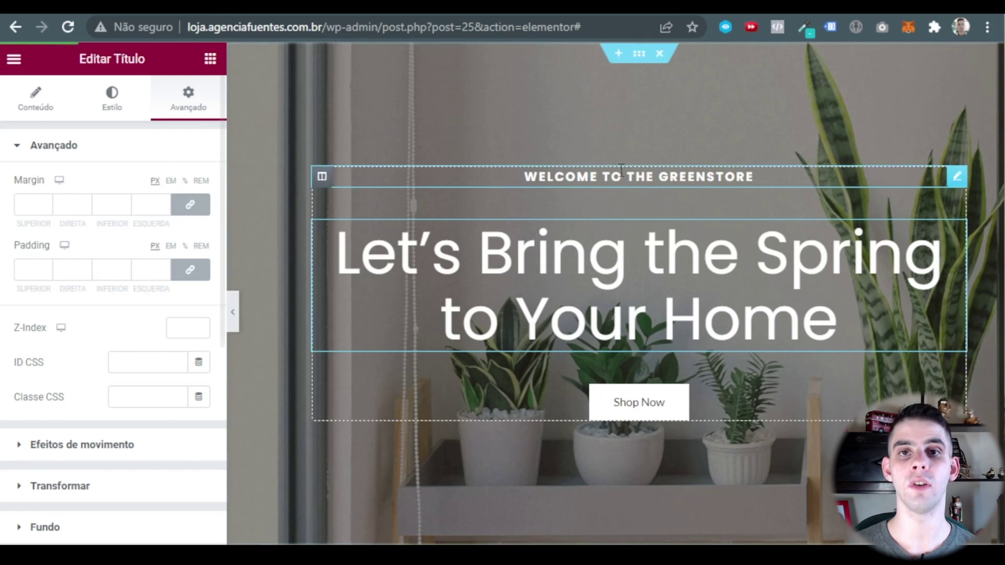
left_click(639, 55)
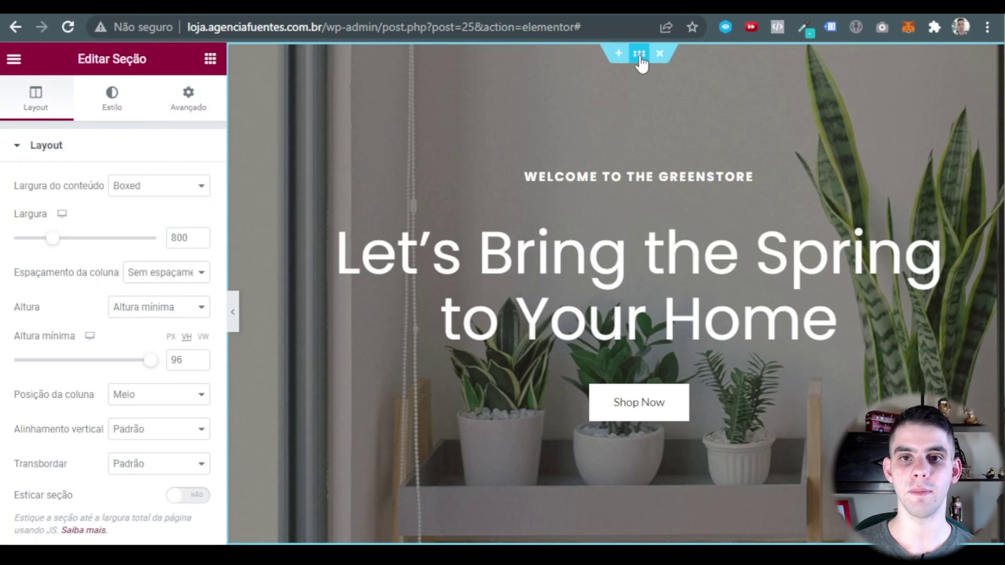
Open the hero background image picker, then go to the Banners e capa folder in Google Drive.
left_click(112, 102)
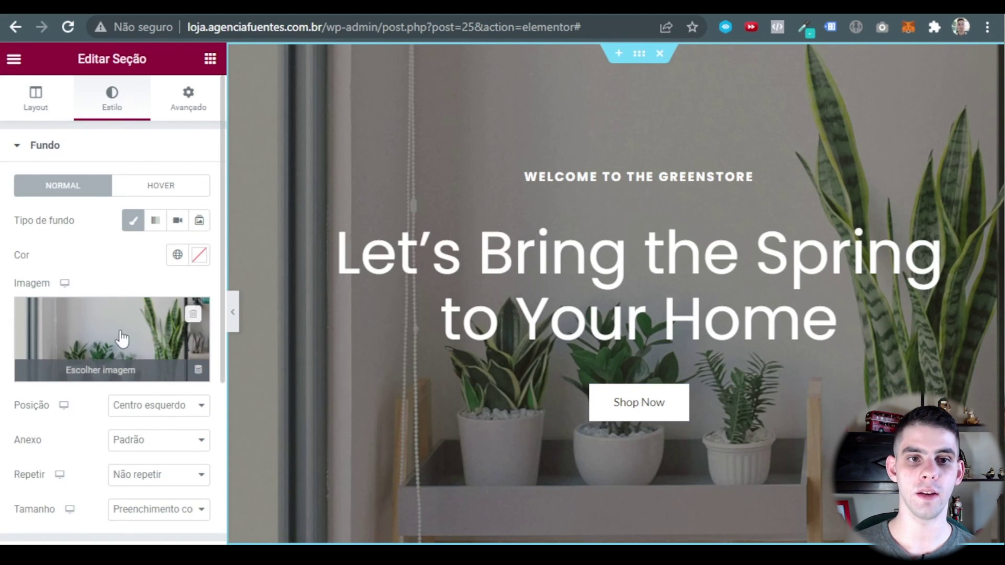
left_click(137, 339)
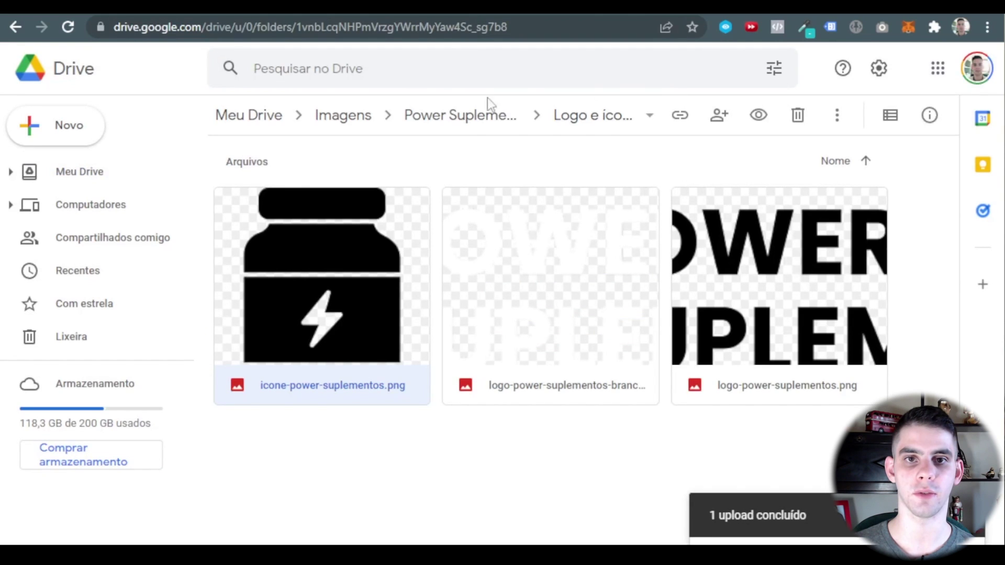
left_click(464, 125)
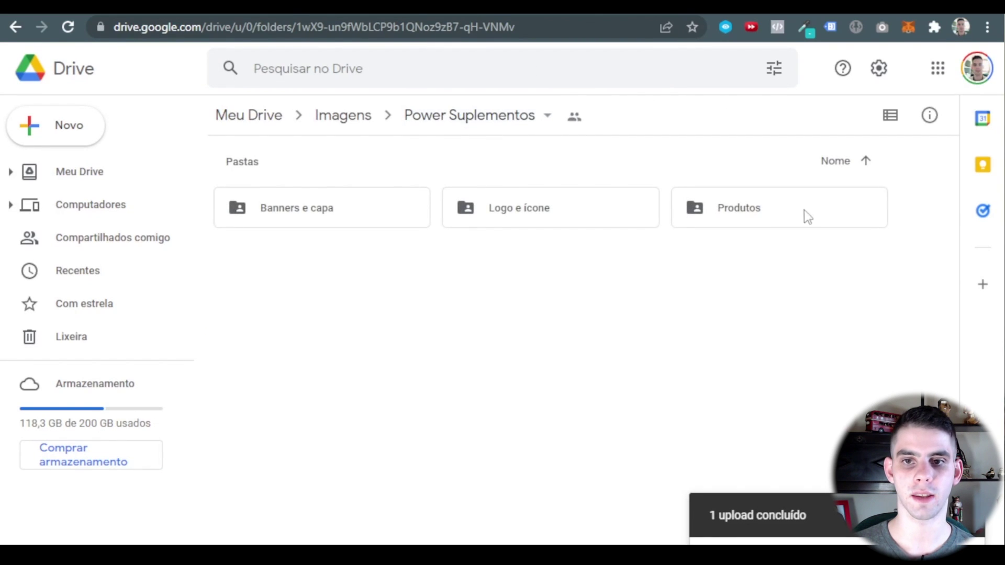
double_click(302, 213)
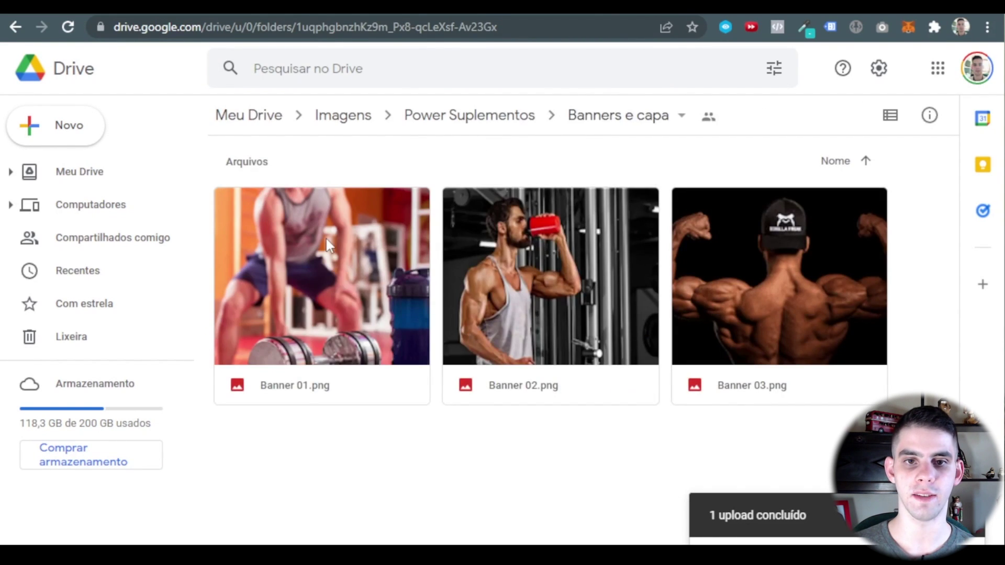
Download Banner 01.png and Banner 02.png from Drive, then return to the Elementor editor.
right_click(329, 246)
left_click(420, 508)
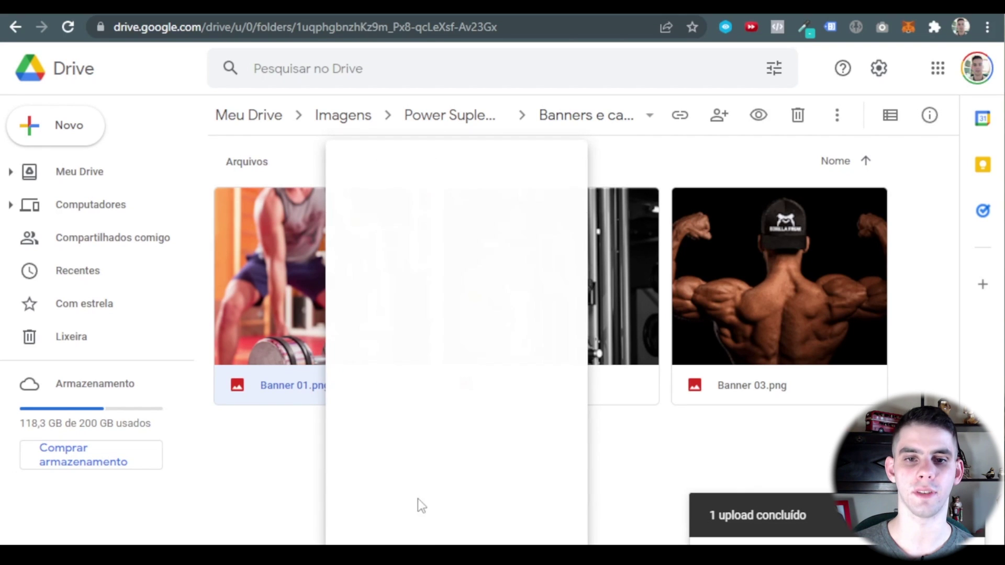
right_click(497, 274)
left_click(610, 508)
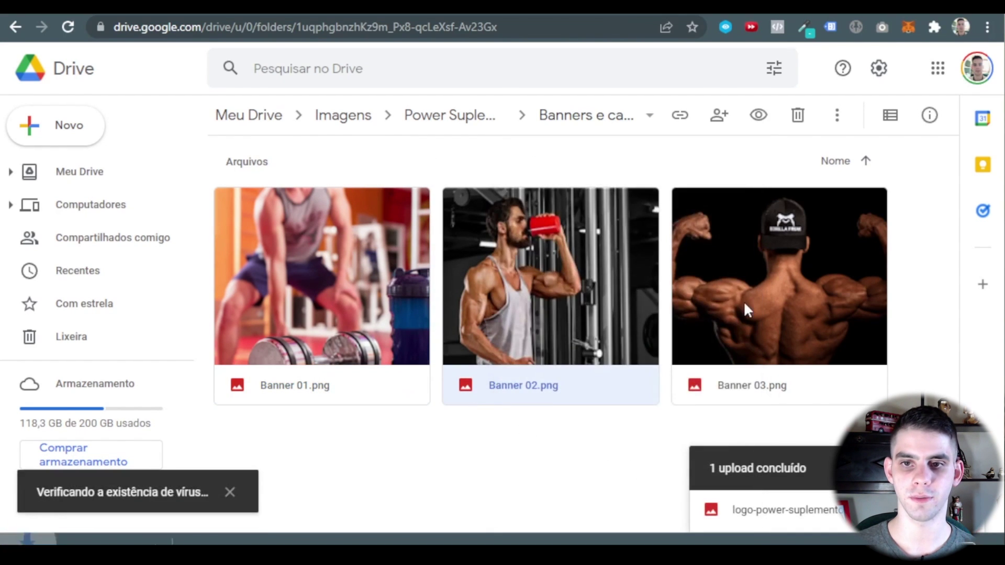
left_click(743, 301)
key("ctrl+Tab")
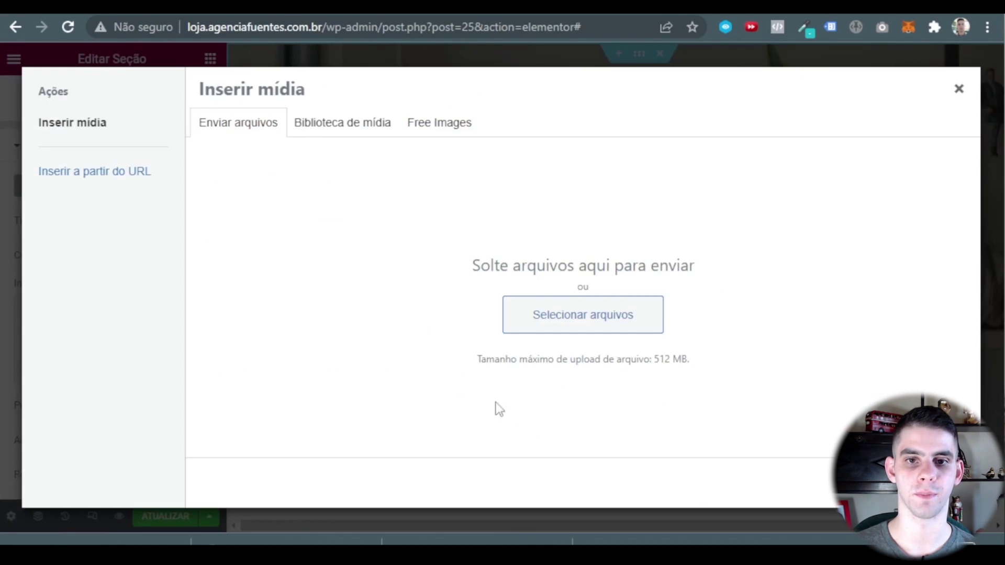
Upload Banner 01.png as the hero background and preview it with the panel collapsed.
left_click_drag(94, 539, 366, 387)
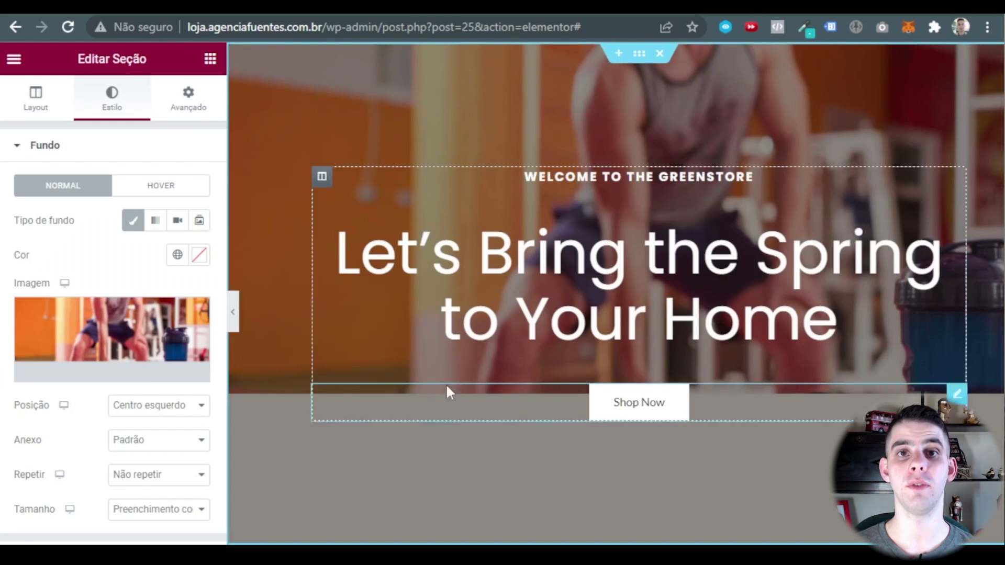
left_click(234, 311)
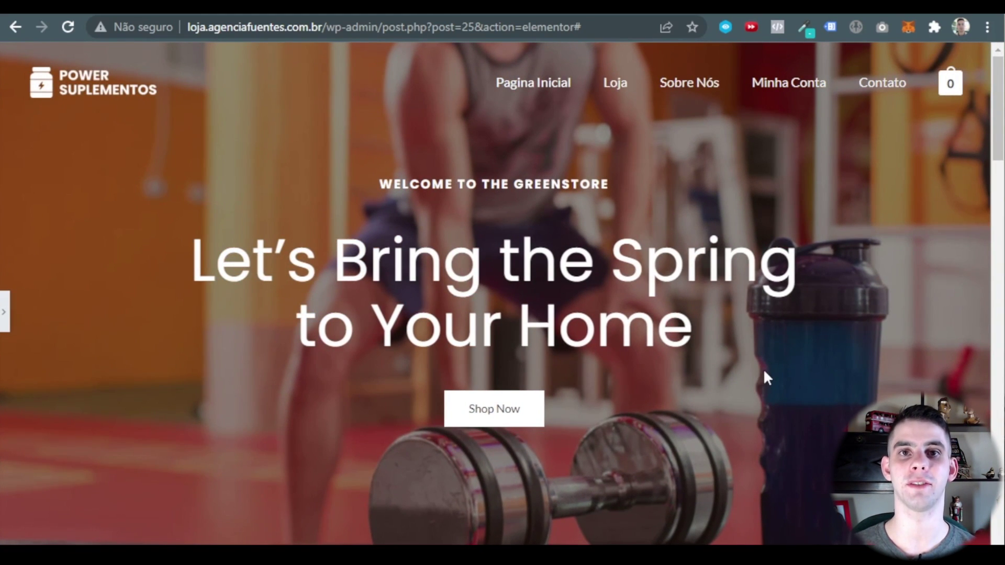
left_click(4, 314)
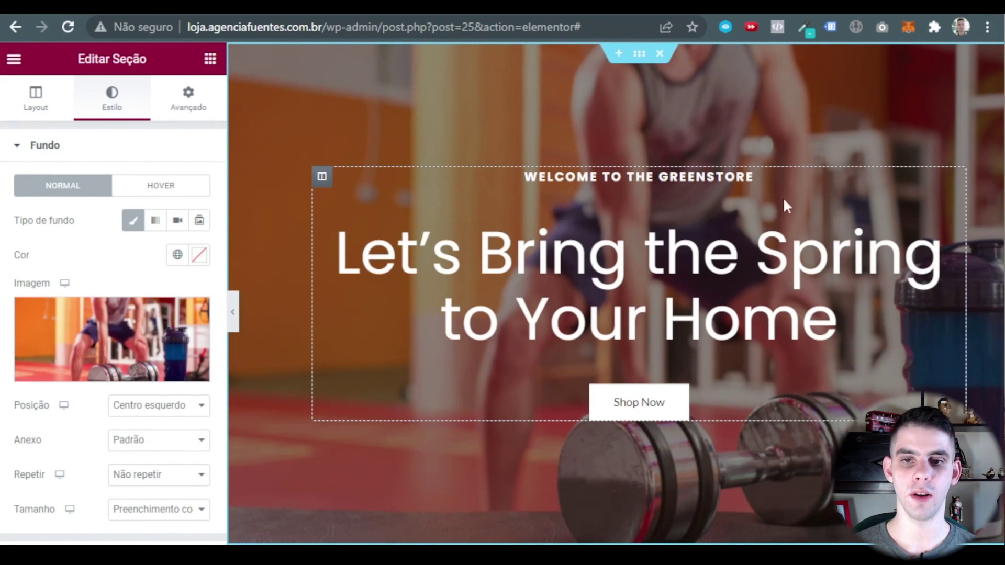
right_click(958, 396)
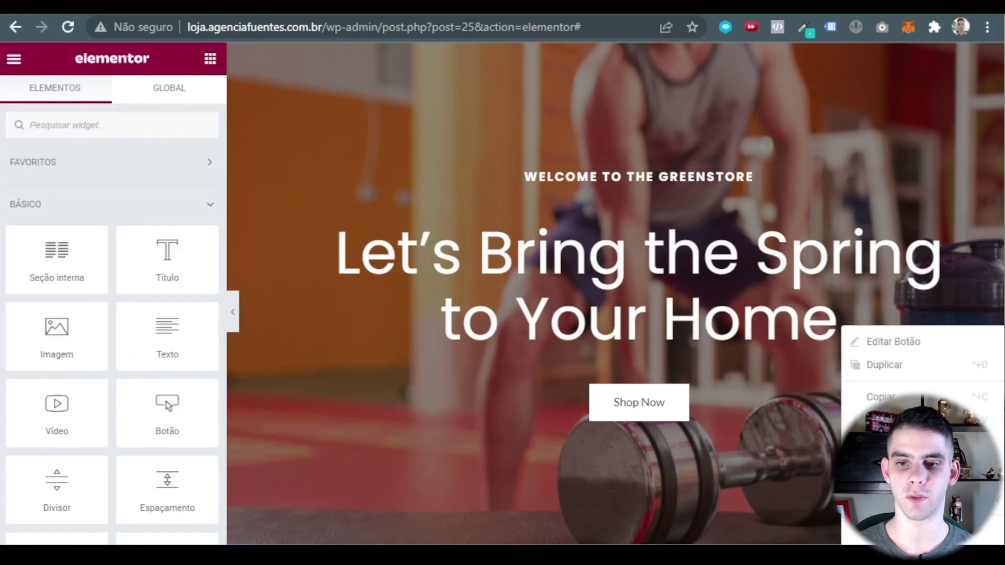
left_click(822, 222)
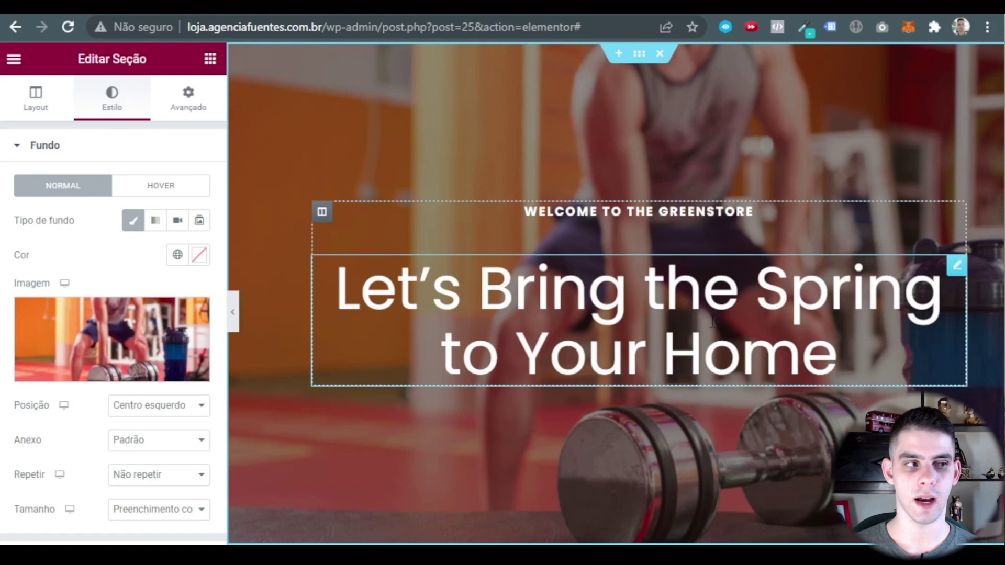
Paste new wording into the main hero heading and the WELCOME TO THE GREENSTORE subheading.
left_click(712, 321)
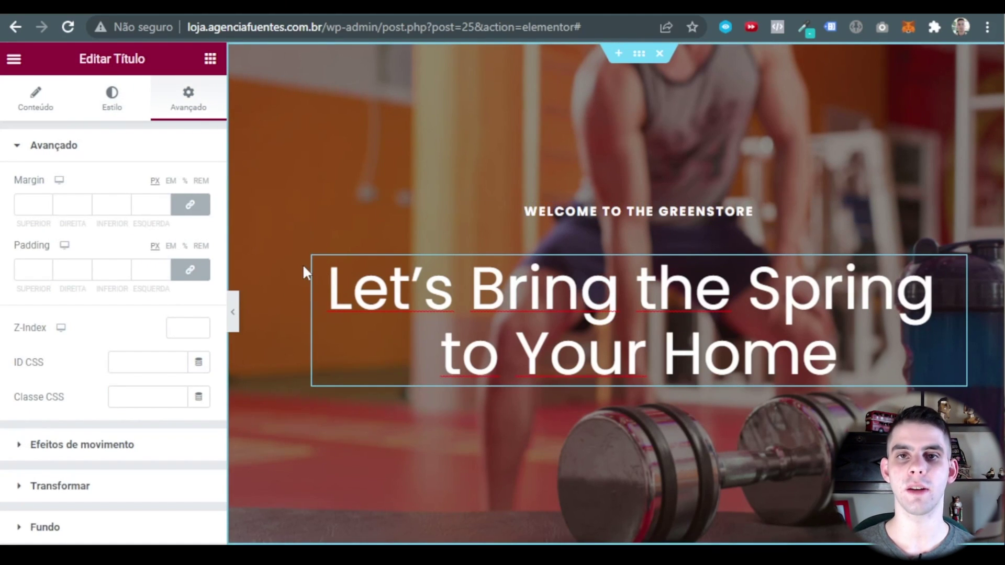
left_click(36, 97)
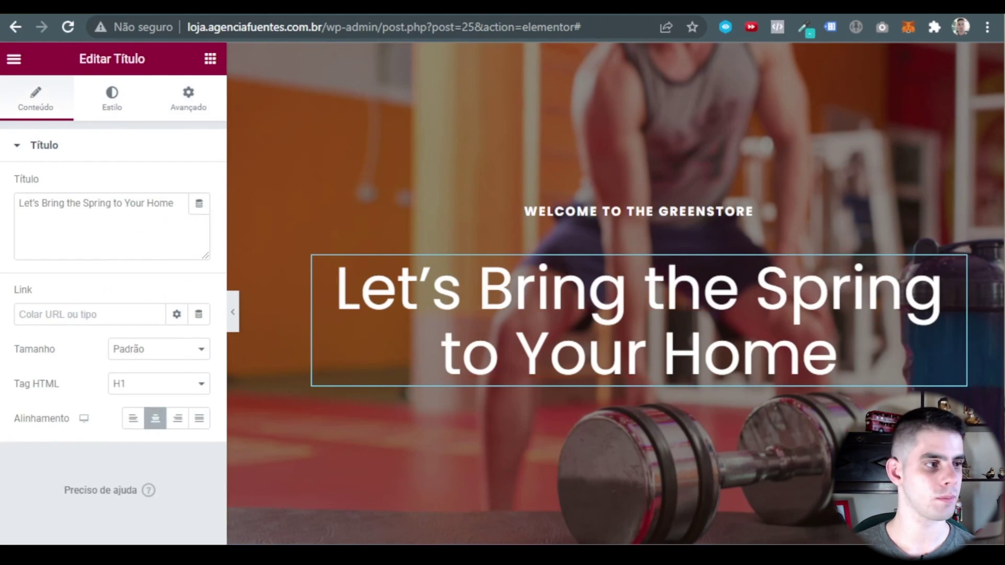
triple_click(96, 203)
type("GRÁTIS GRÁTIS")
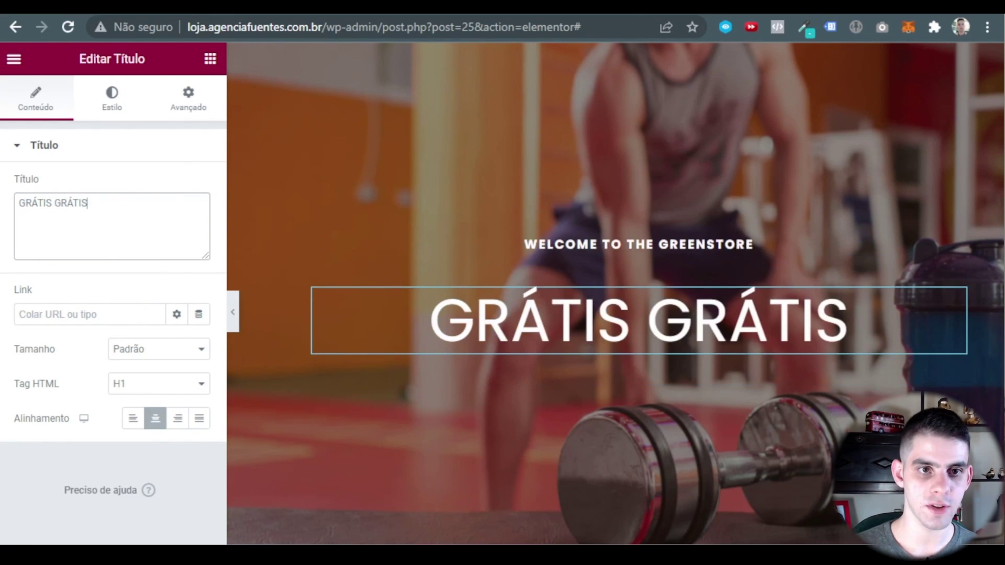
left_click(756, 245)
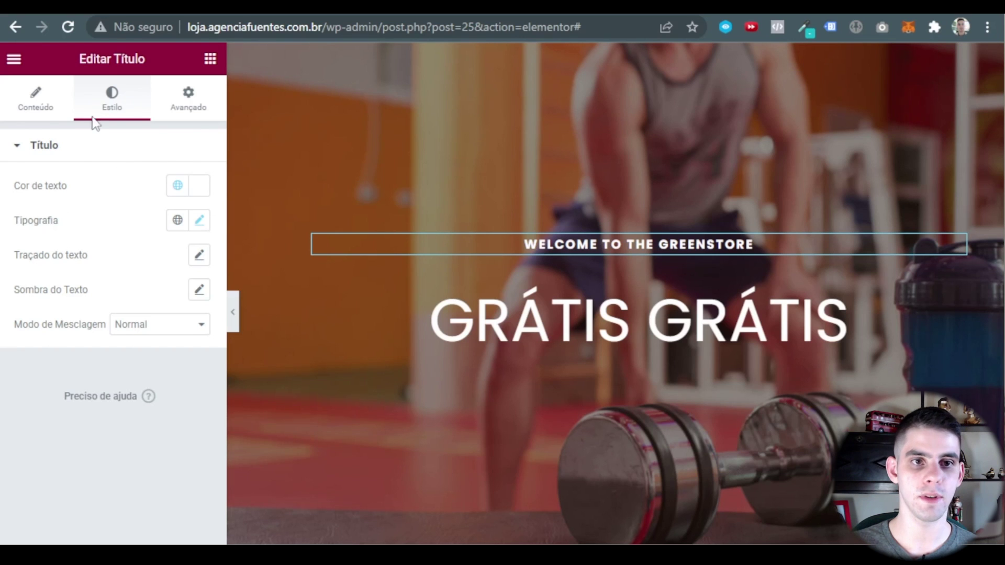
left_click(35, 98)
triple_click(139, 203)
type("PARA COMPRAS ACIMA DE R$229")
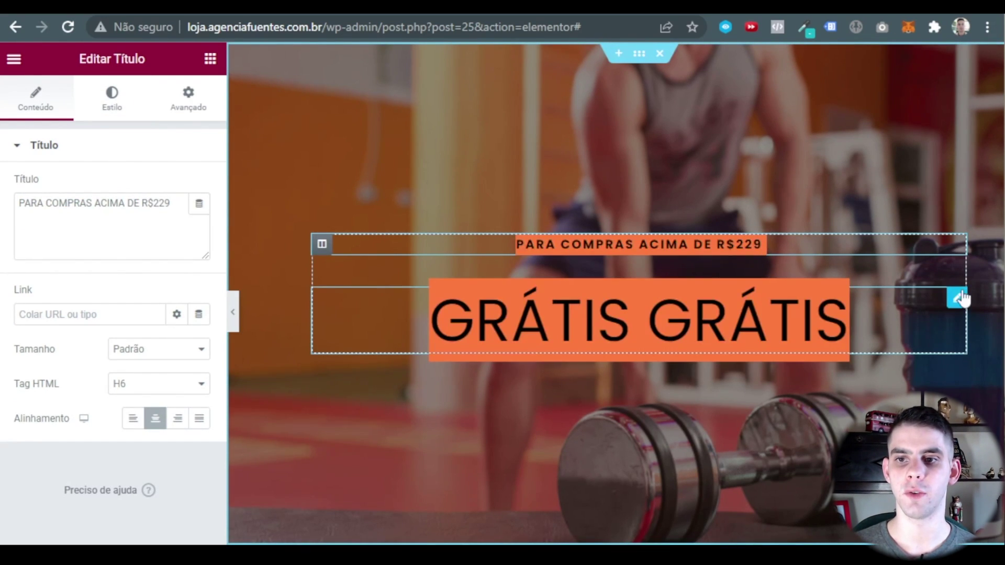
Move the GRÁTIS heading above the purchase-minimum line in the structure list.
left_click(957, 299)
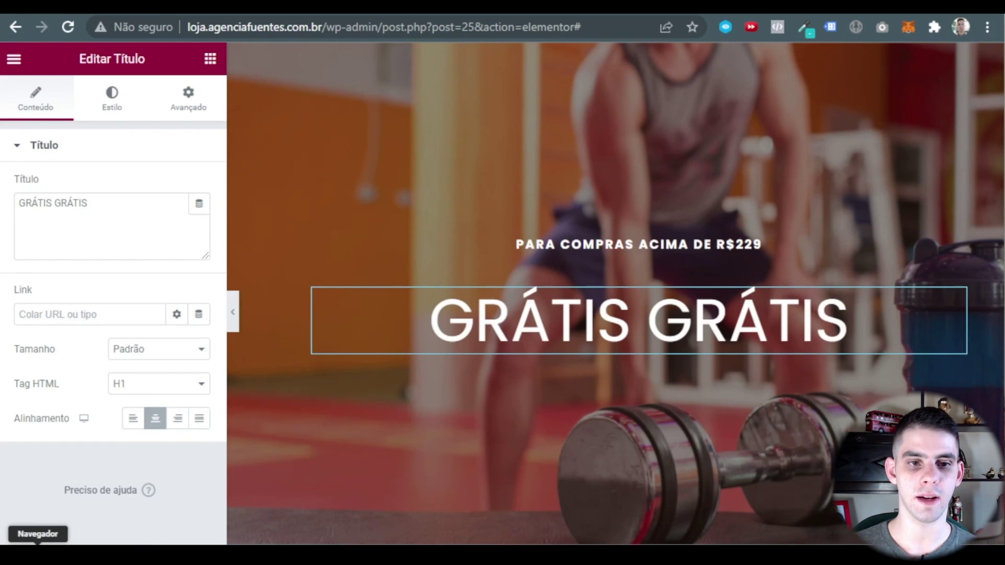
left_click(38, 544)
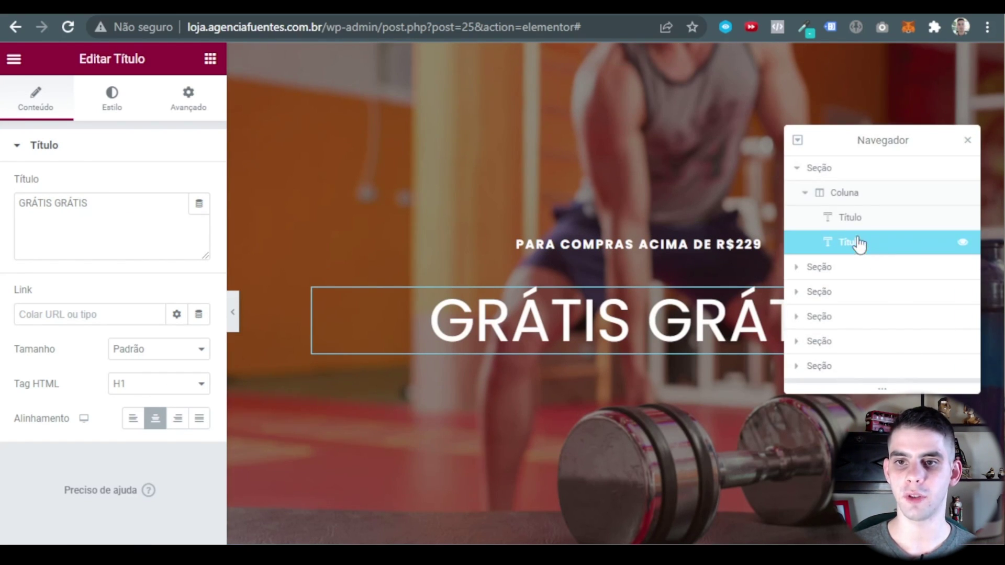
left_click_drag(859, 243, 854, 215)
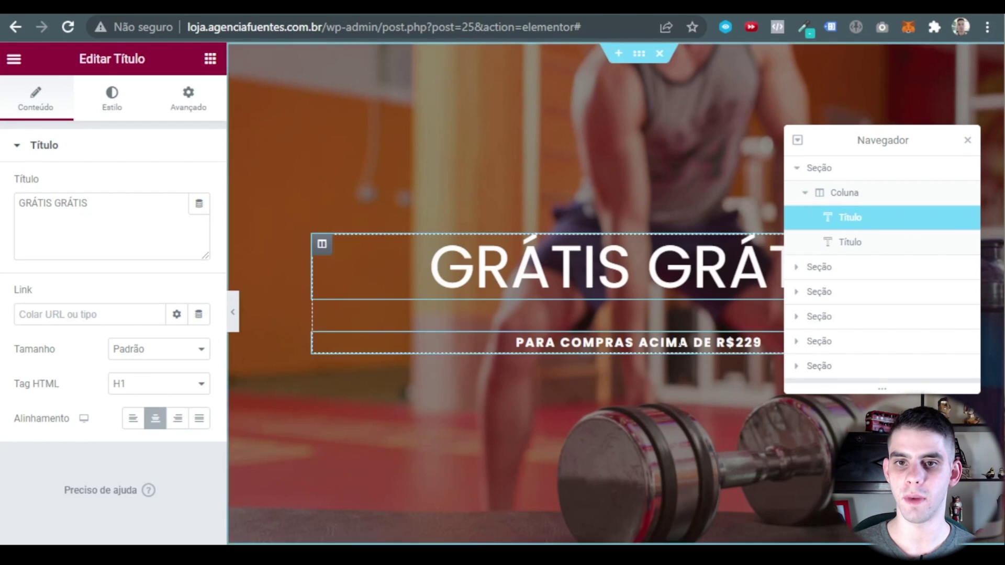
left_click(968, 142)
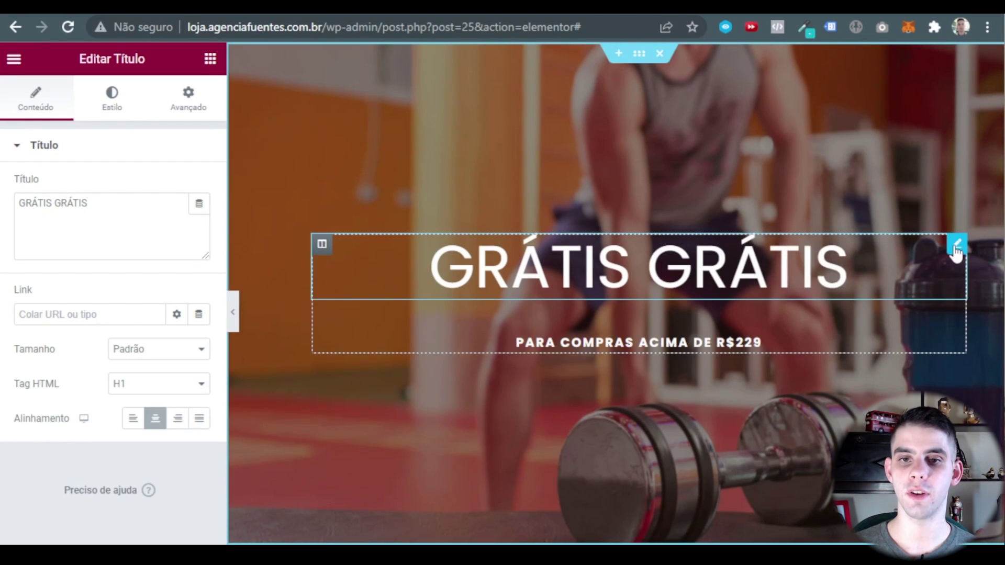
Replace the heading's first word with FRETE so it reads FRETE GRÁTIS.
right_click(519, 163)
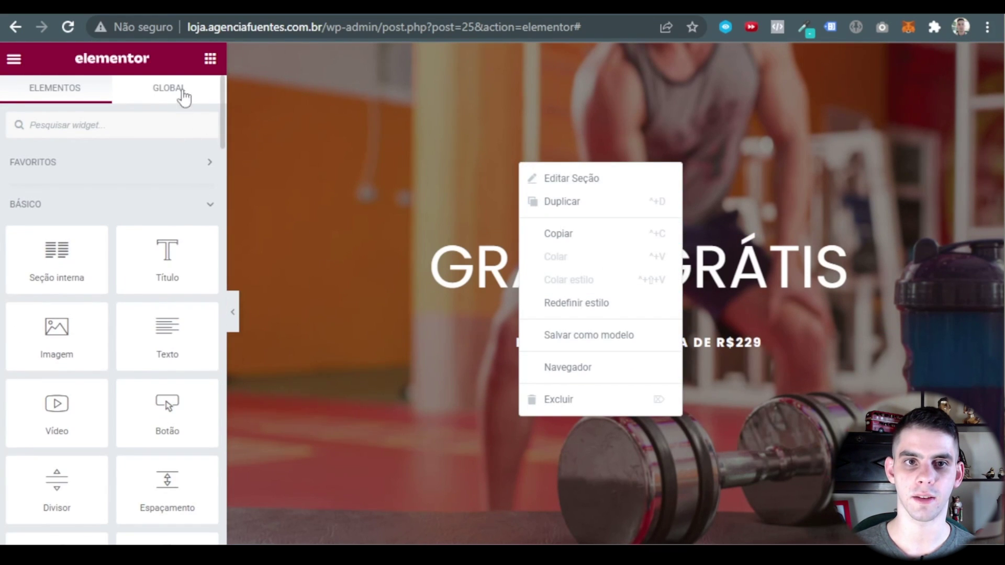
right_click(166, 55)
left_click(230, 265)
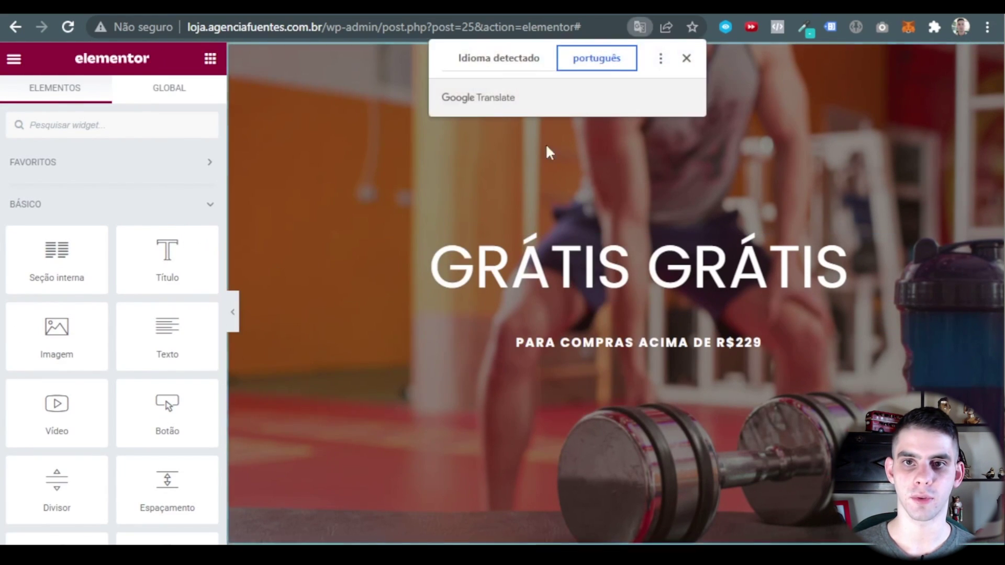
left_click(505, 69)
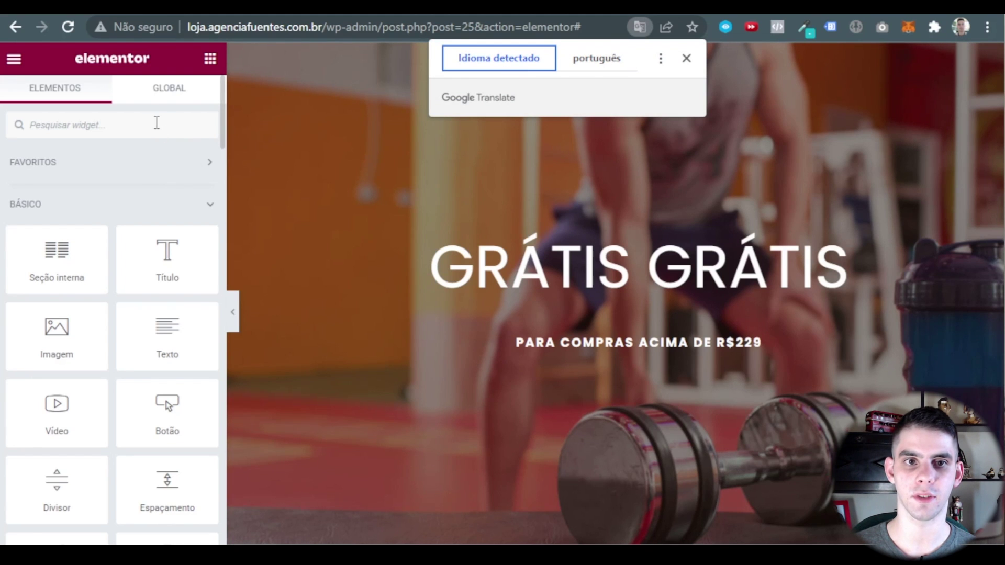
left_click(147, 189)
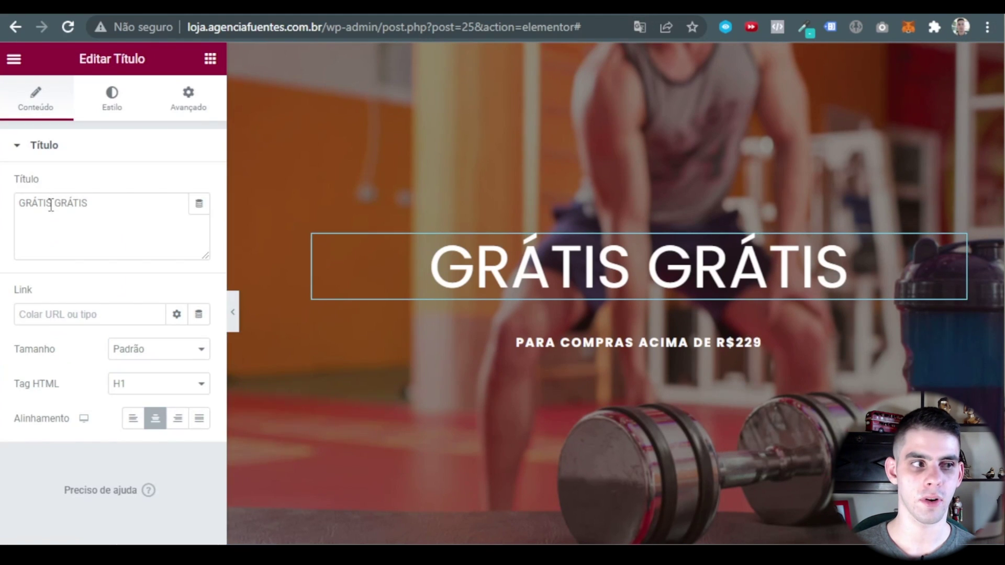
double_click(48, 203)
type("FRETE")
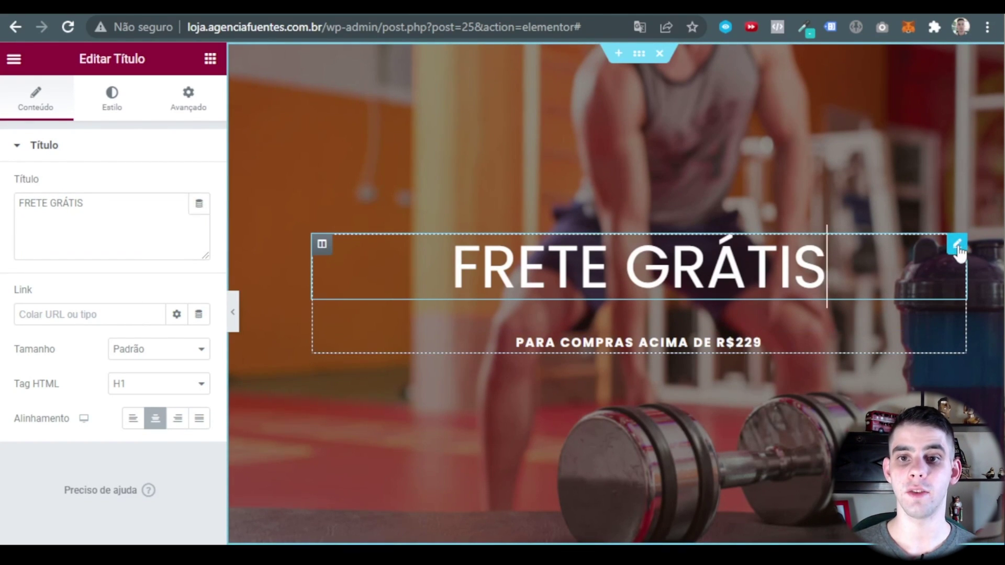
triple_click(101, 209)
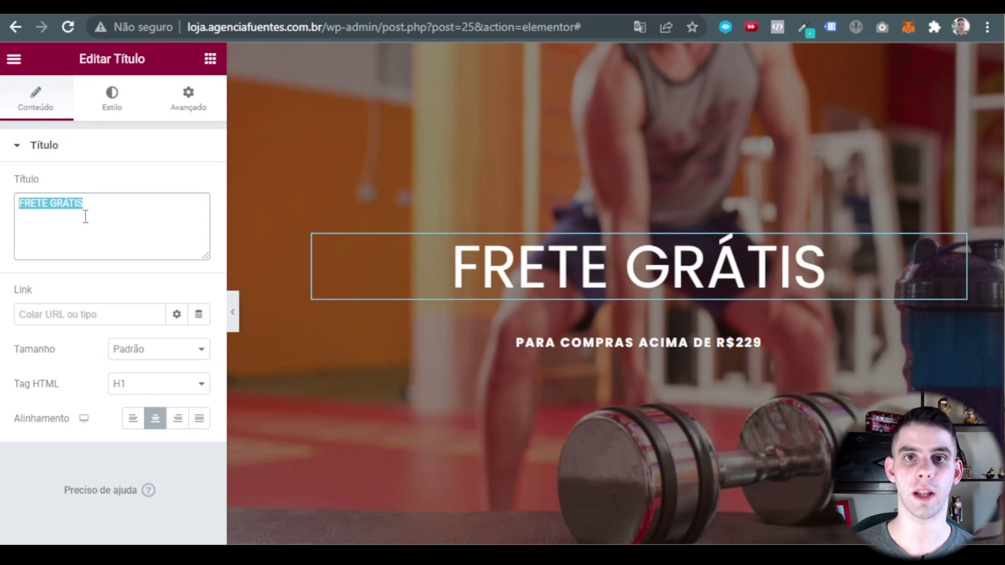
Give the FRETE GRÁTIS heading a lighter orange theme text colour.
left_click(120, 111)
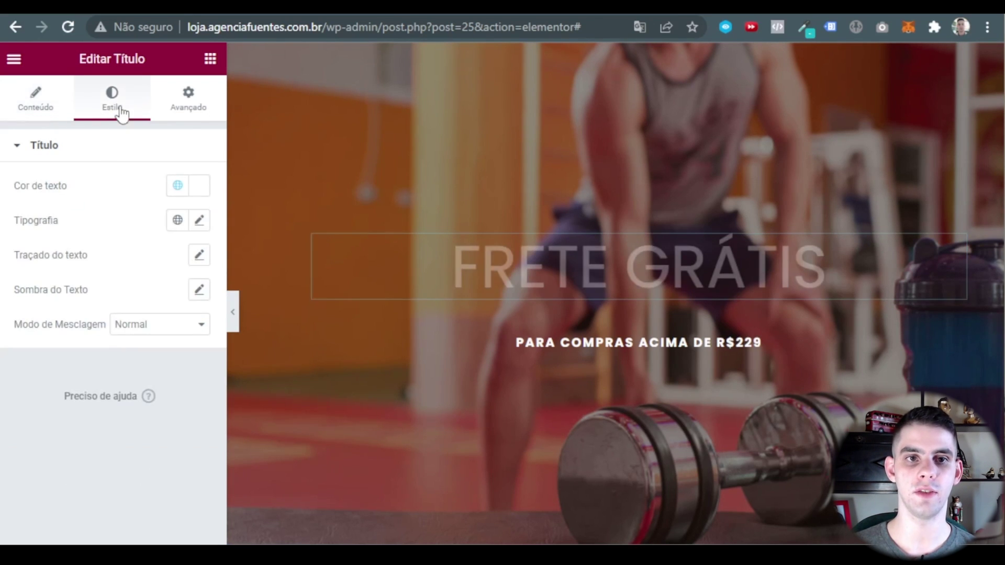
left_click(178, 186)
scroll(67, 346, "down", 2)
left_click(91, 331)
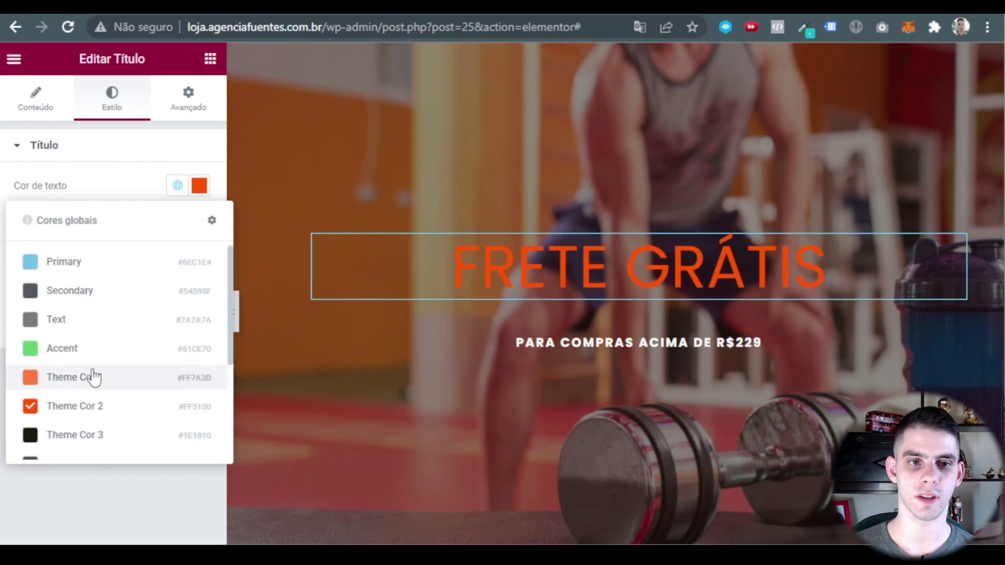
left_click(93, 377)
Set the heading typography to font size 90 and weight 700.
left_click(200, 220)
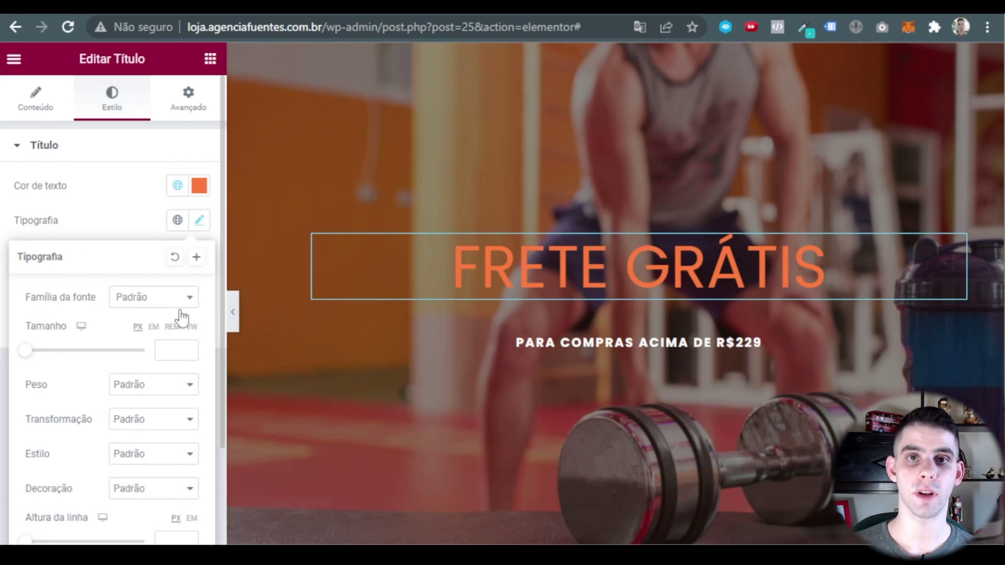
left_click(175, 348)
type("50")
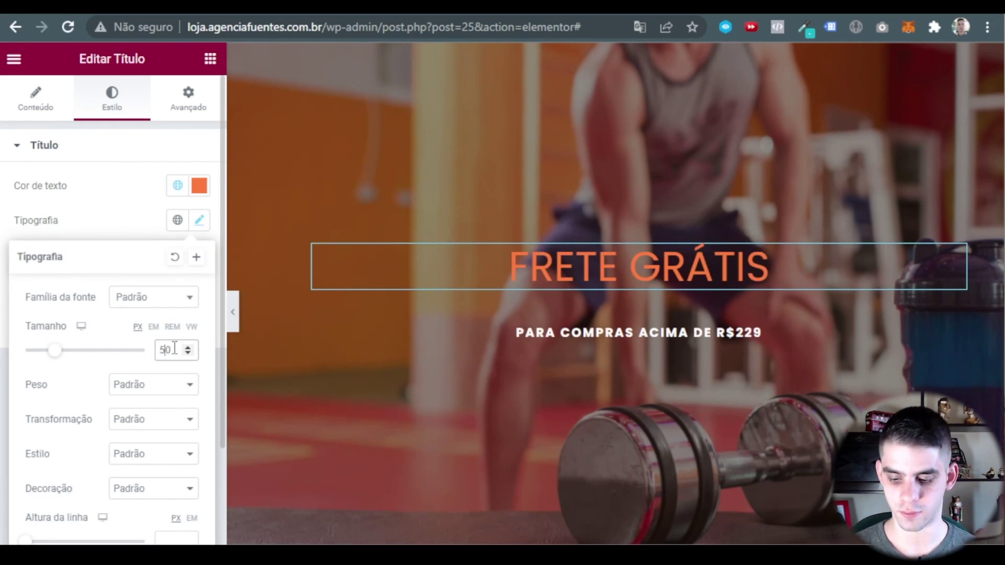
key("BackSpace")
type("9")
left_click(167, 390)
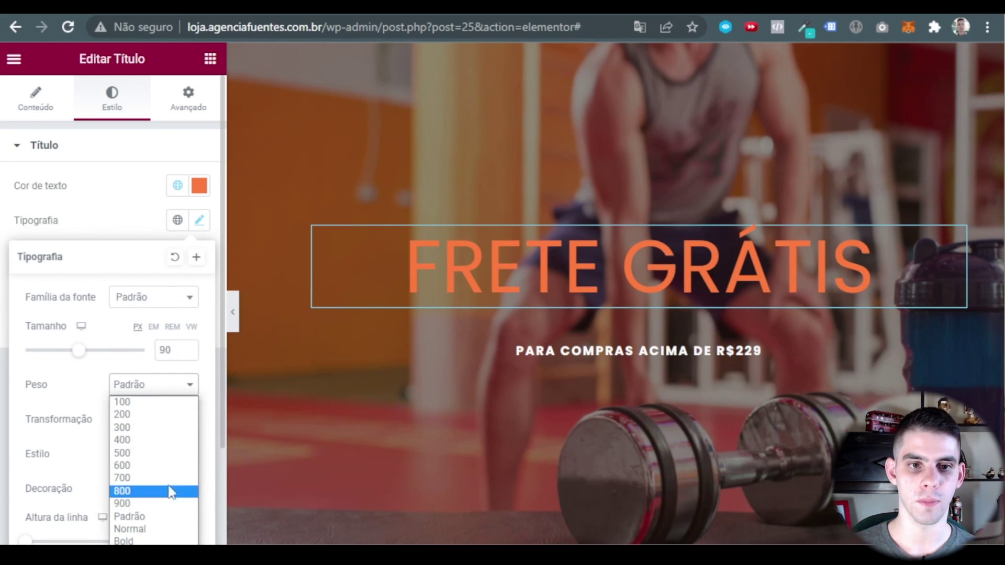
left_click(140, 490)
left_click(153, 385)
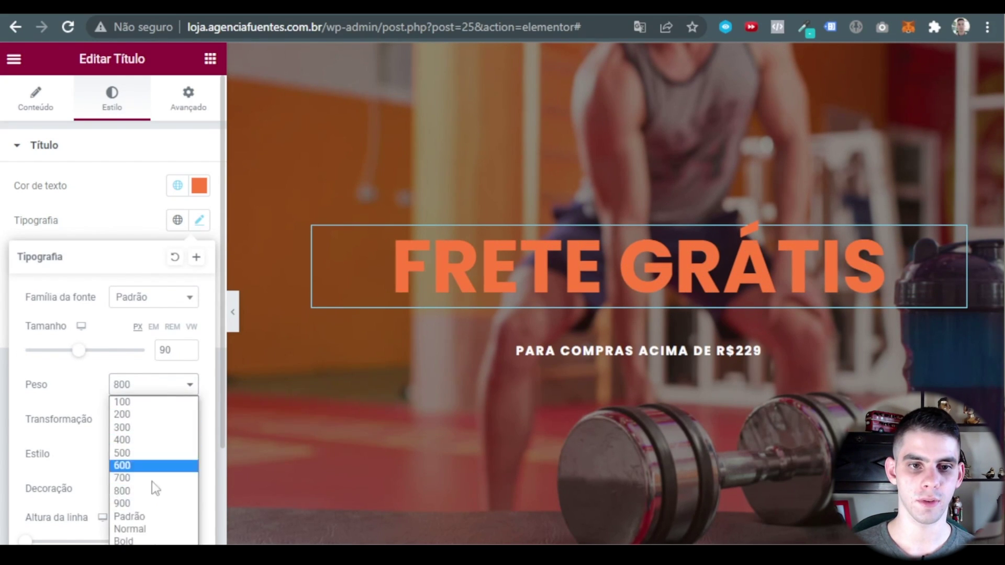
left_click(139, 477)
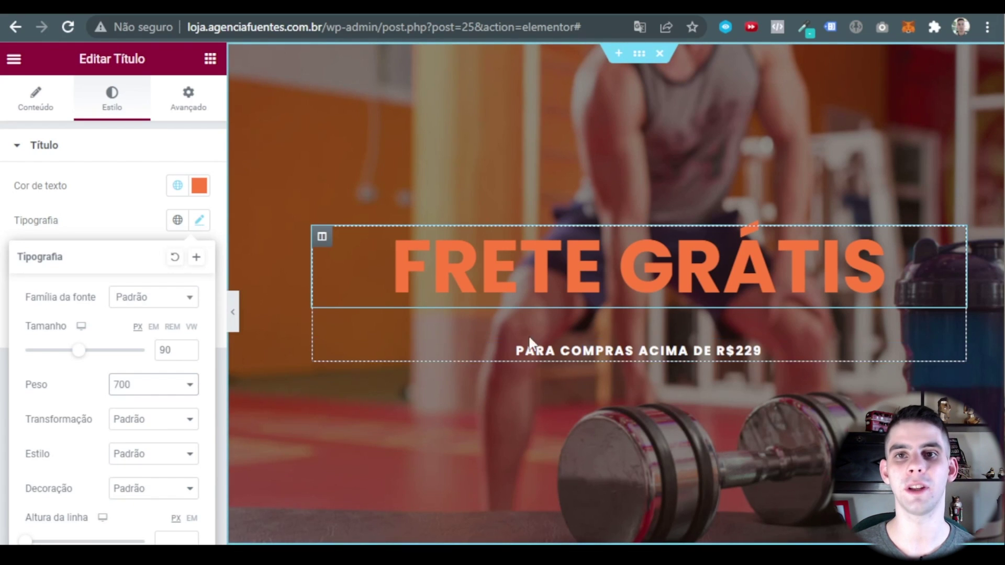
Set the PARA COMPRAS ACIMA DE R$229 subtitle's font weight to 500.
left_click(643, 352)
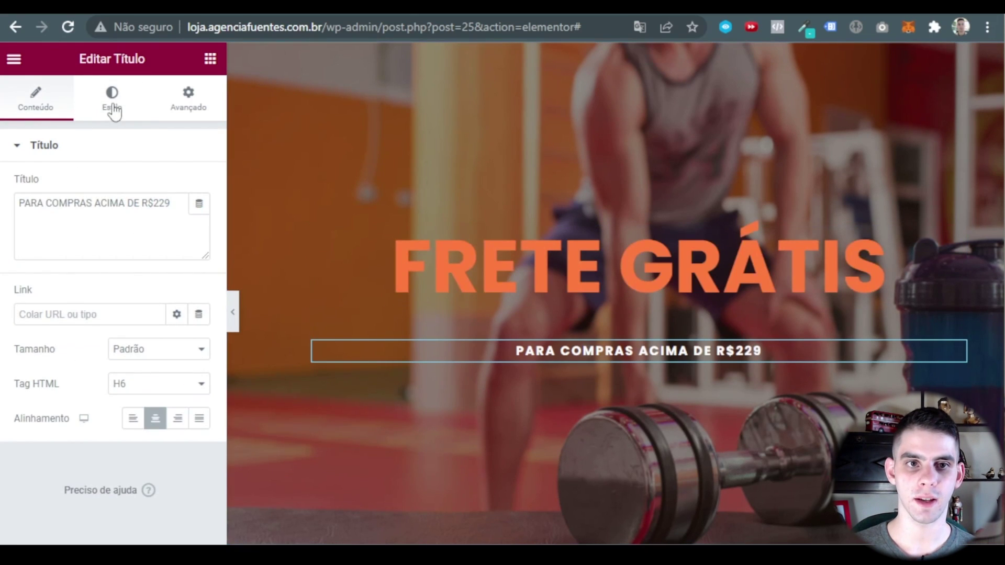
left_click(112, 105)
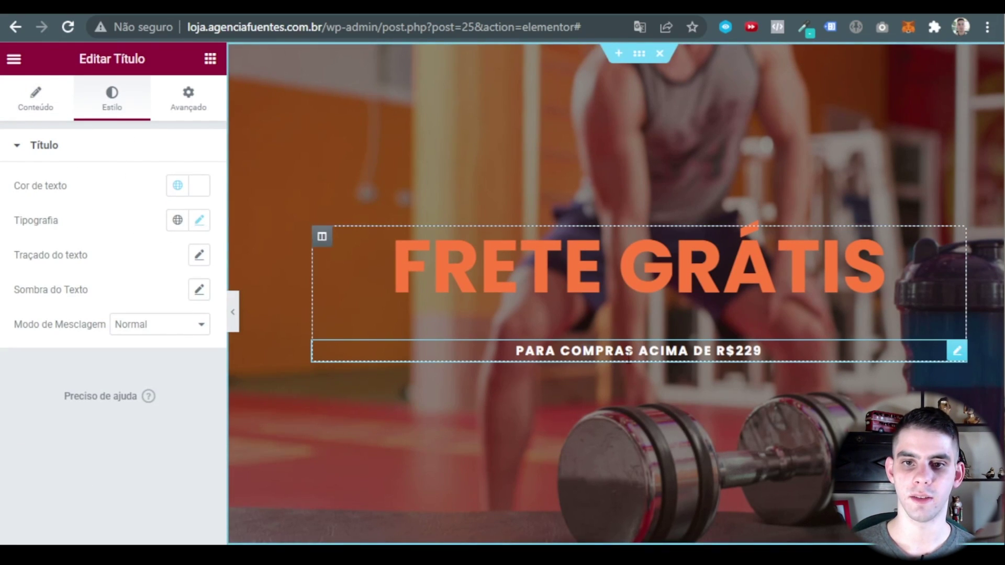
left_click(198, 220)
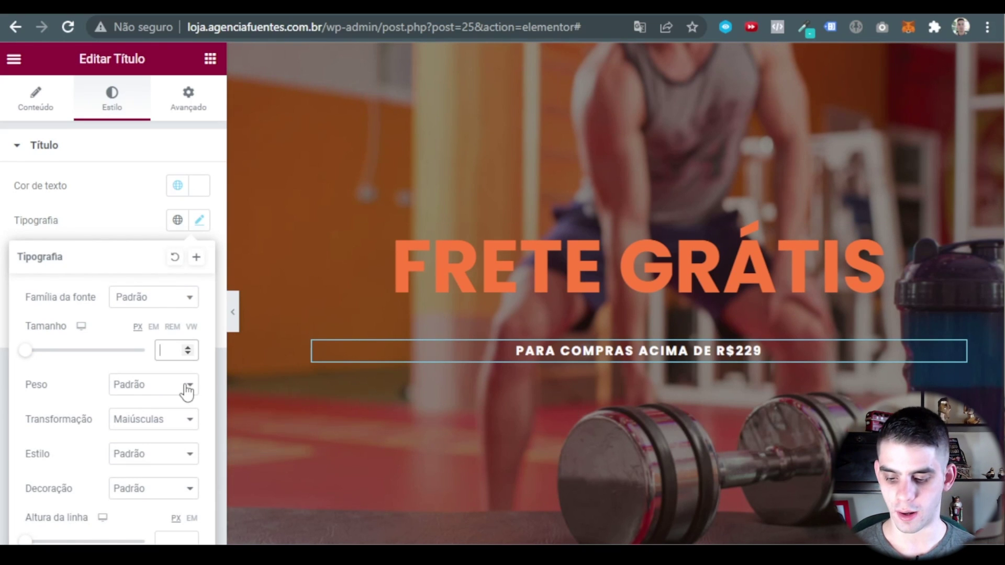
type("20")
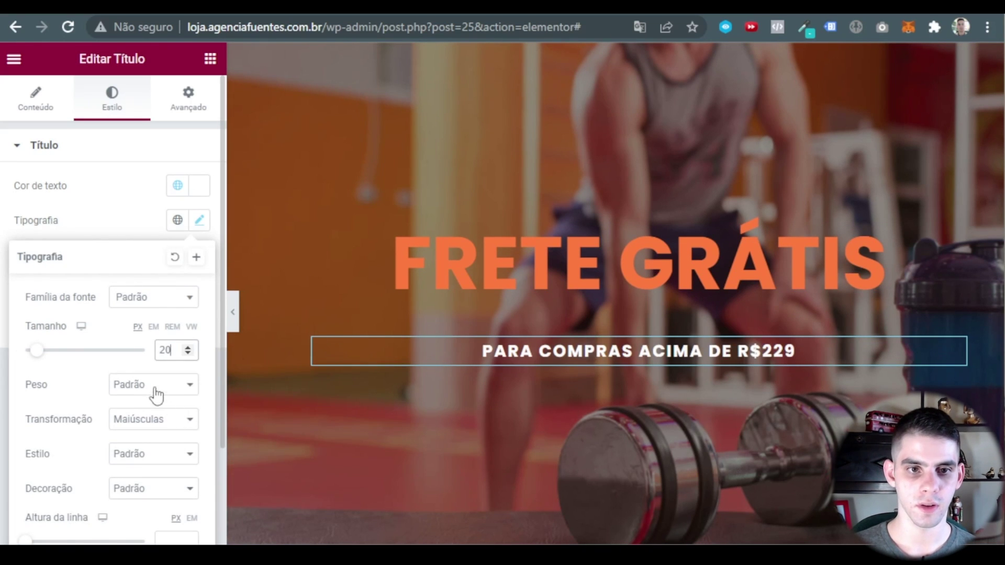
left_click(152, 387)
left_click(130, 442)
left_click(151, 384)
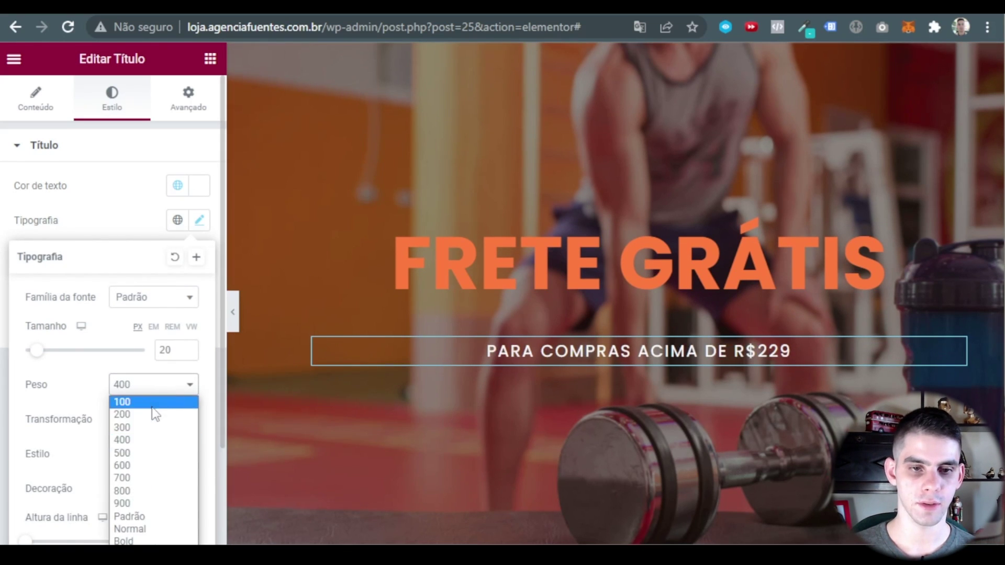
left_click(130, 453)
Set the subtitle font size to 34 and preview the hero at full width.
left_click(187, 348)
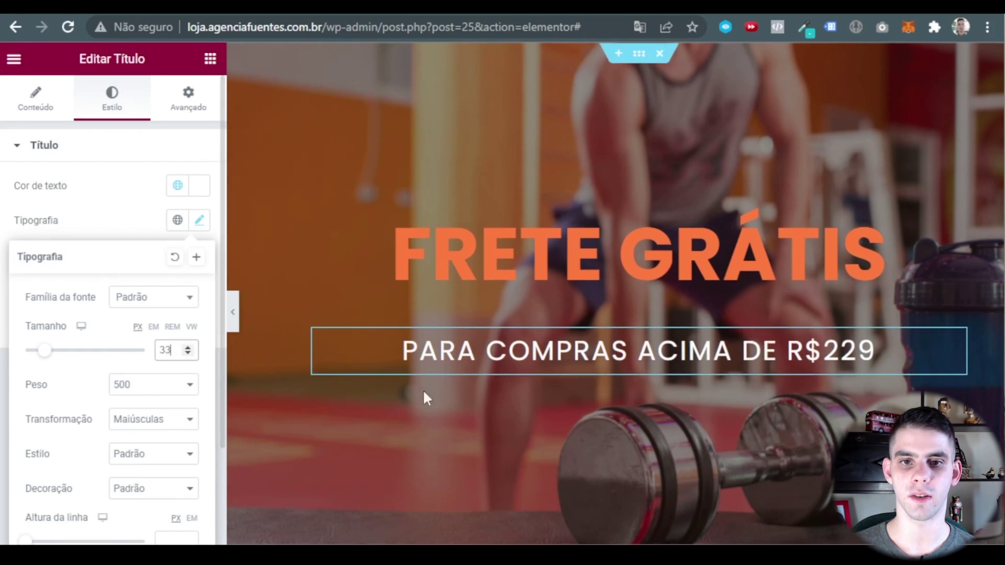
left_click(188, 348)
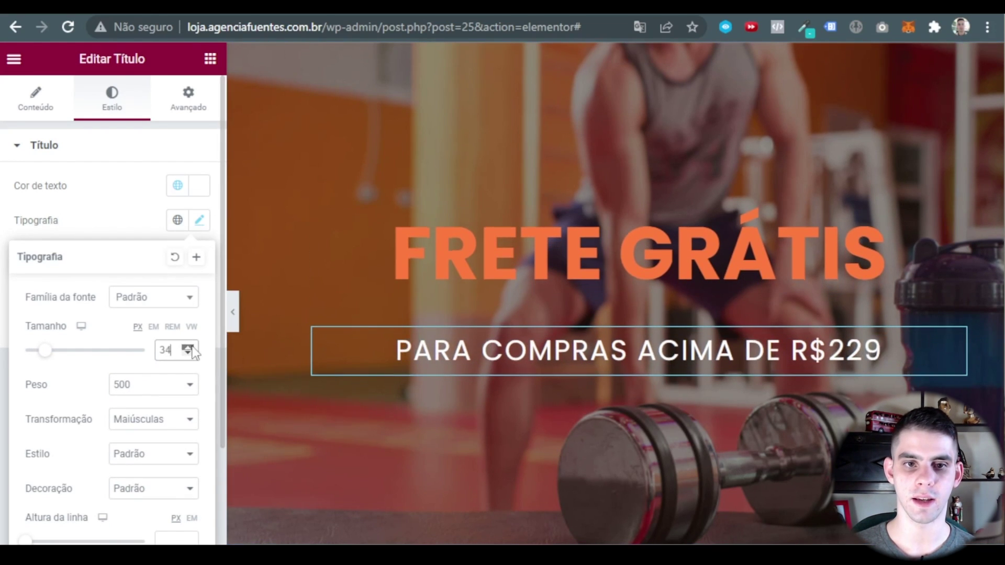
left_click(187, 348)
left_click(187, 354)
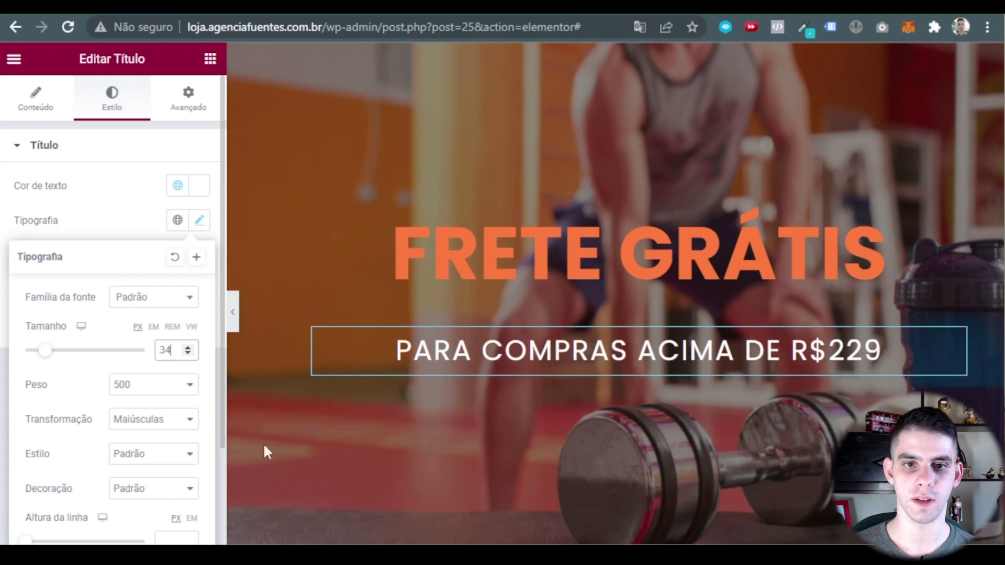
left_click(234, 313)
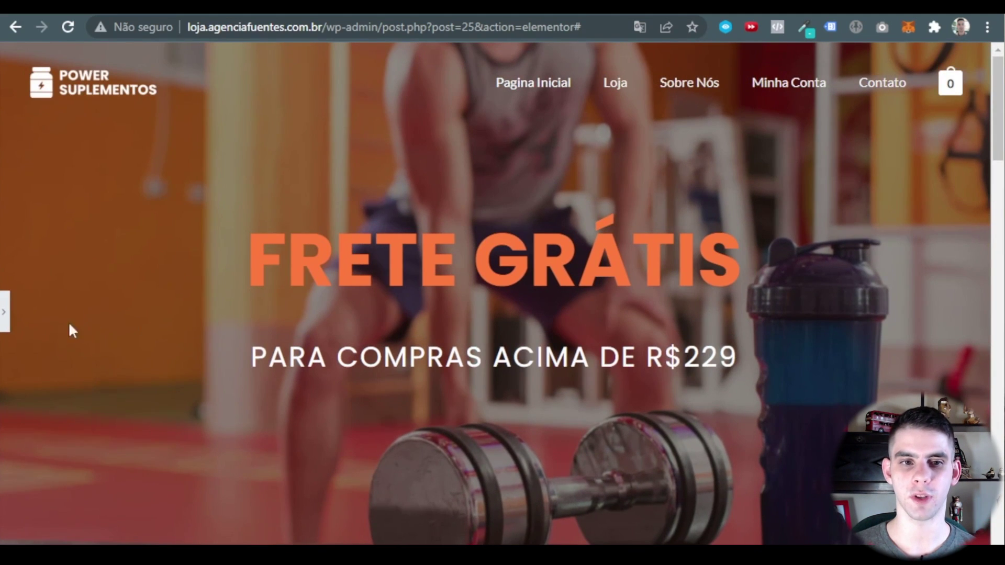
left_click(7, 314)
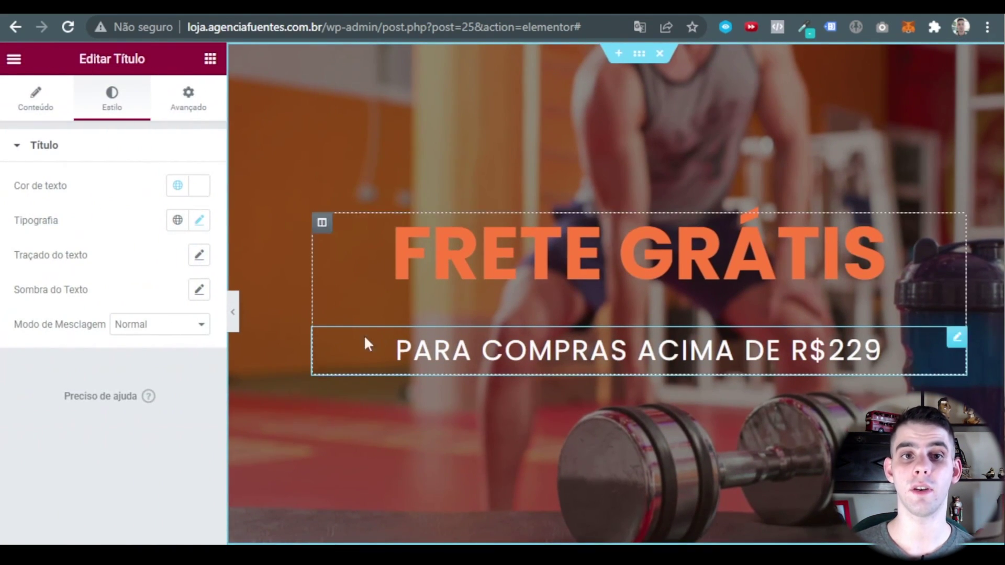
Unlink the subtitle's margins and set its top margin to -30 px.
left_click(182, 104)
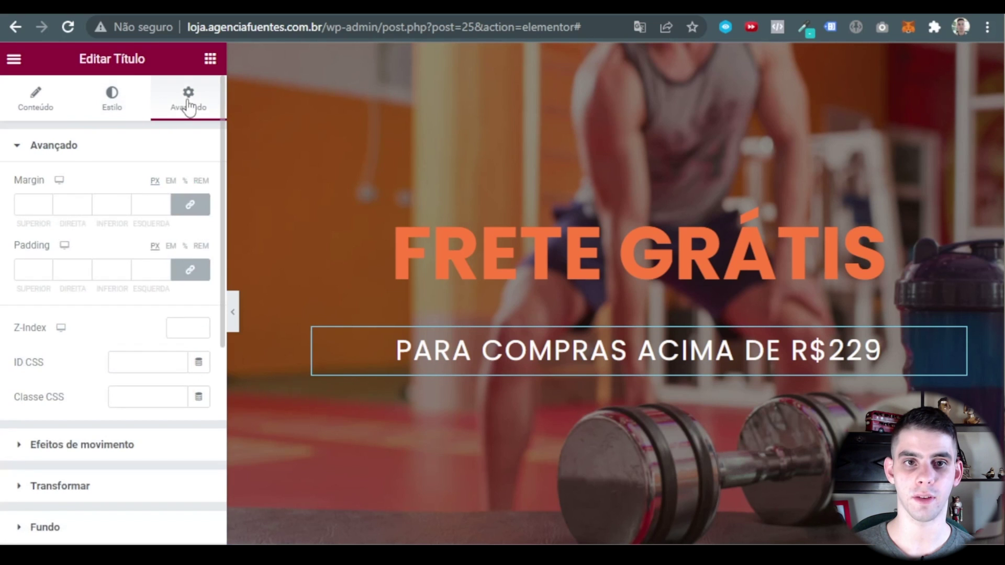
left_click(192, 209)
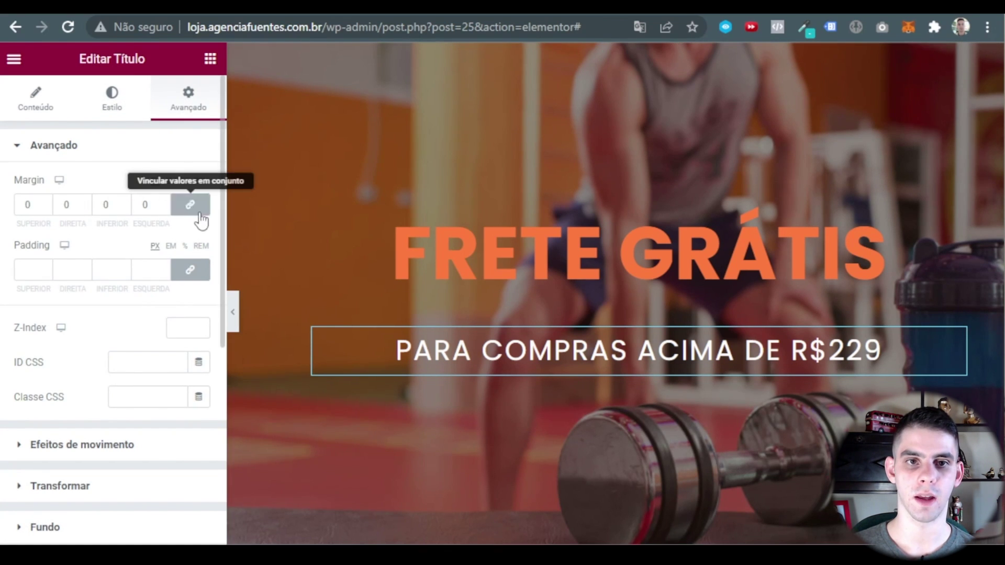
left_click(85, 202)
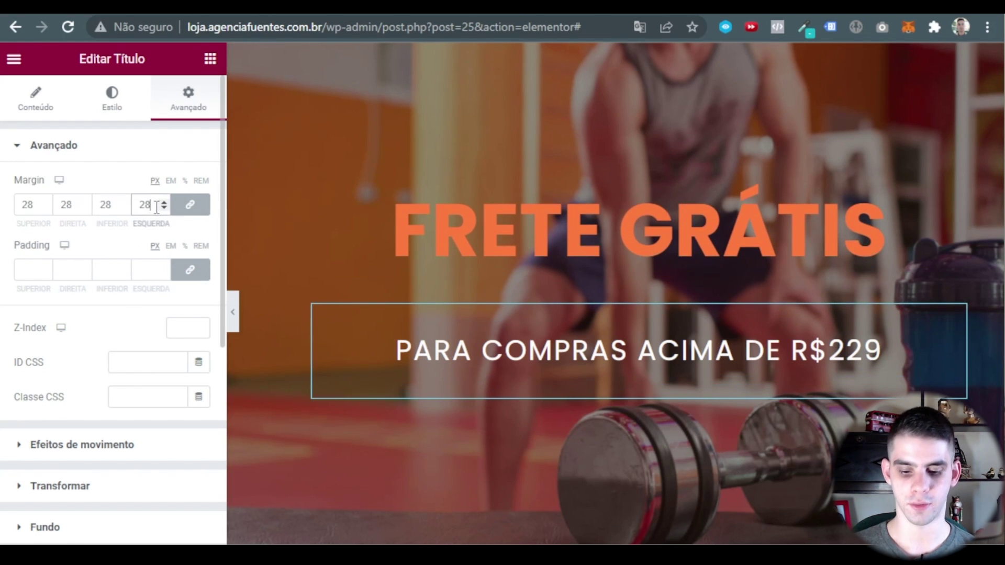
left_click(190, 204)
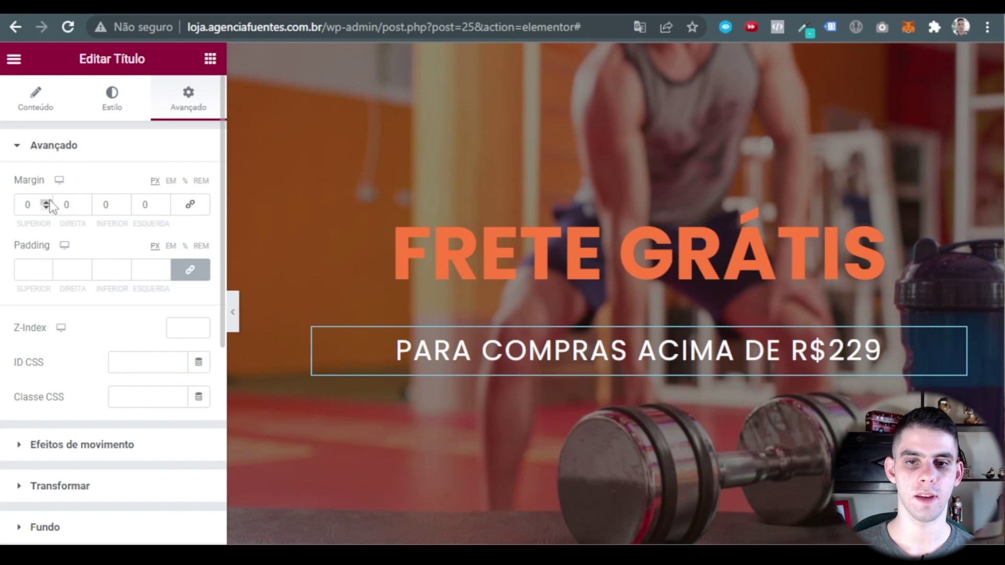
left_click_drag(45, 208, 46, 208)
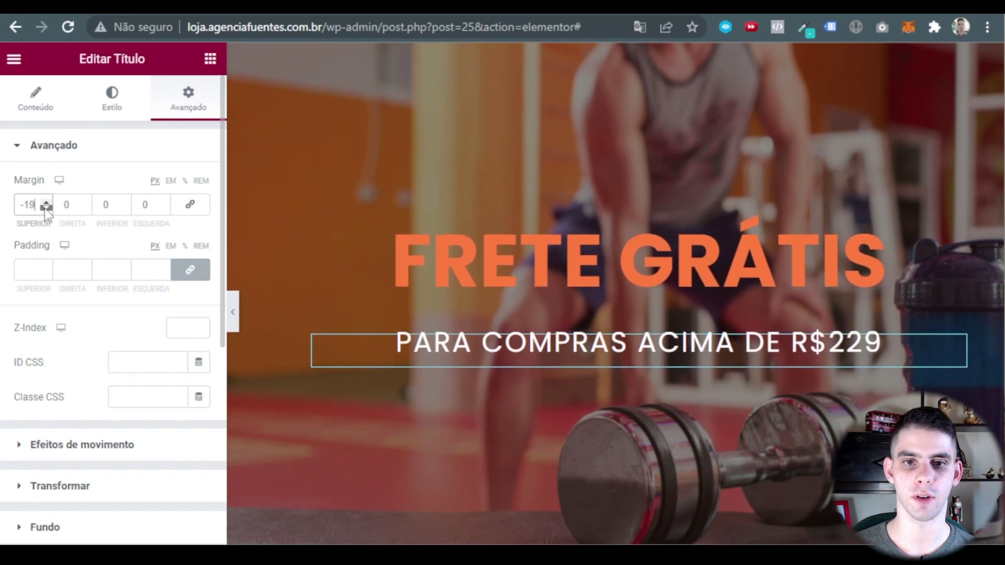
left_click(233, 312)
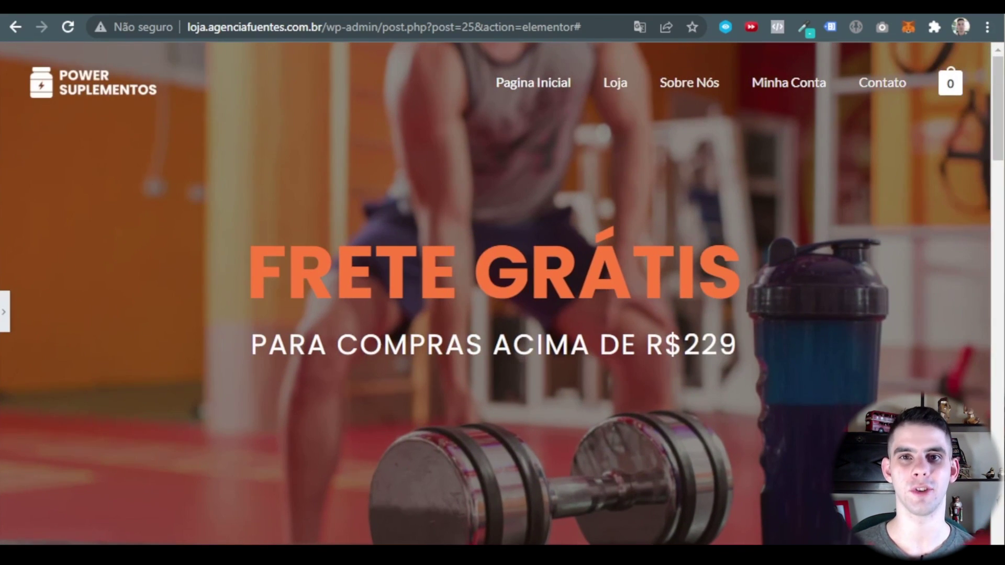
left_click(4, 322)
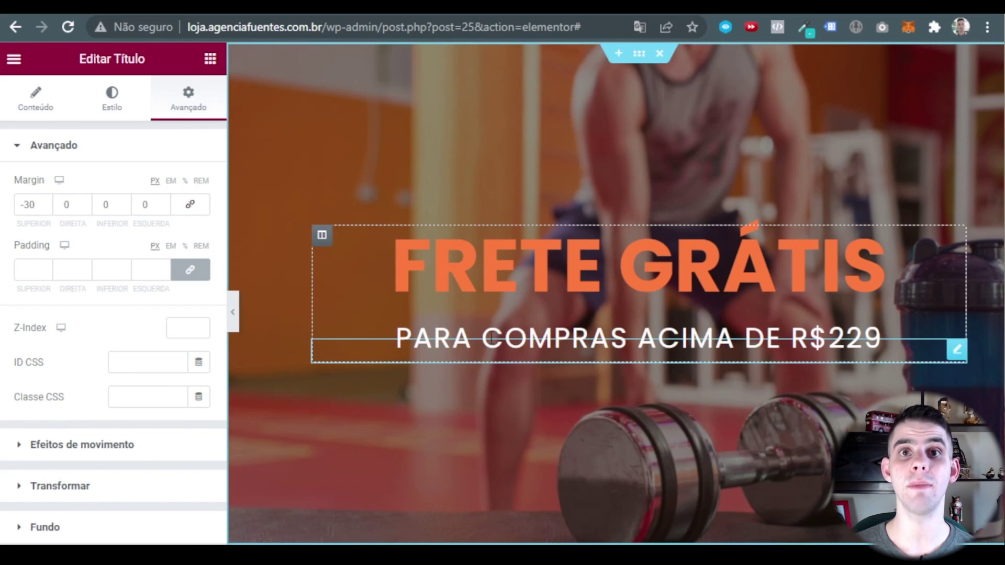
scroll(635, 223, "down", 3)
scroll(635, 222, "down", 5)
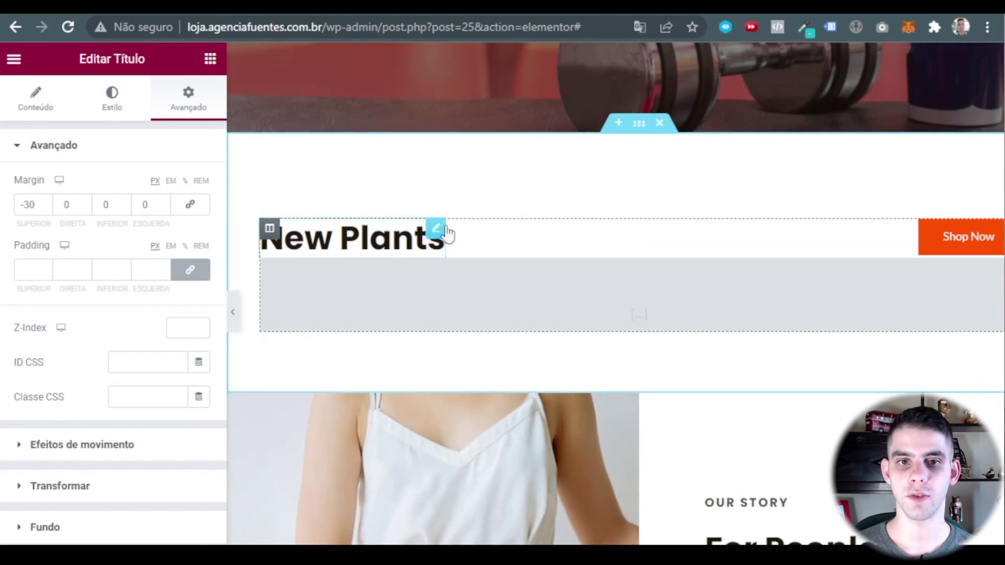
Rename the New Plants heading to NOSSOS DESTAQUES.
left_click(436, 230)
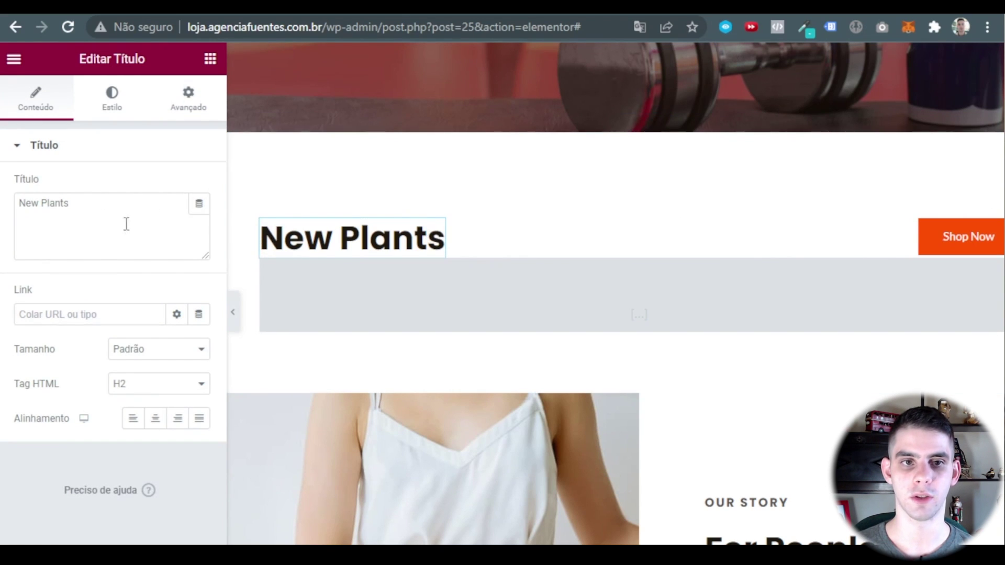
left_click_drag(126, 224, 18, 204)
type("N")
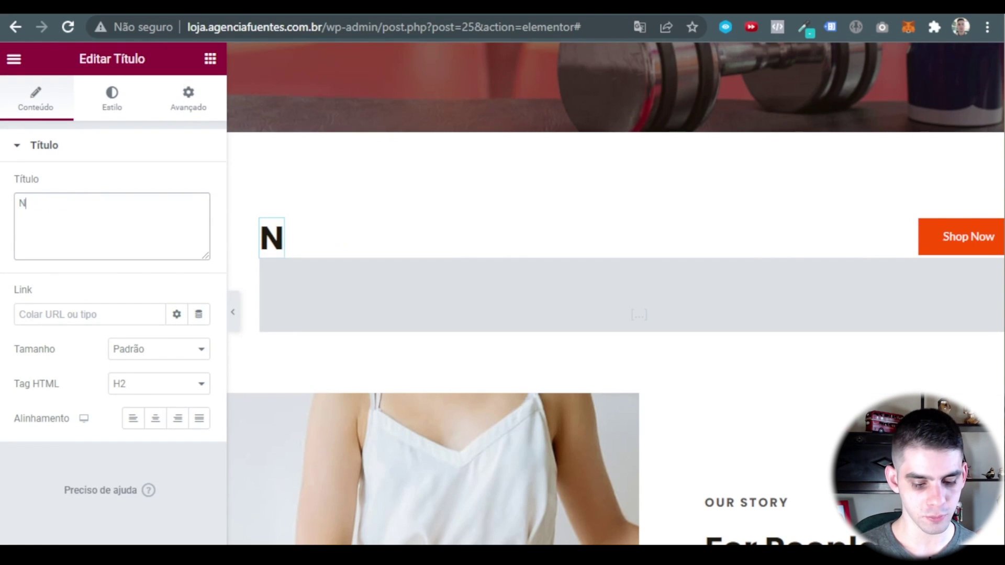
type("OSSOS DESTAQUES")
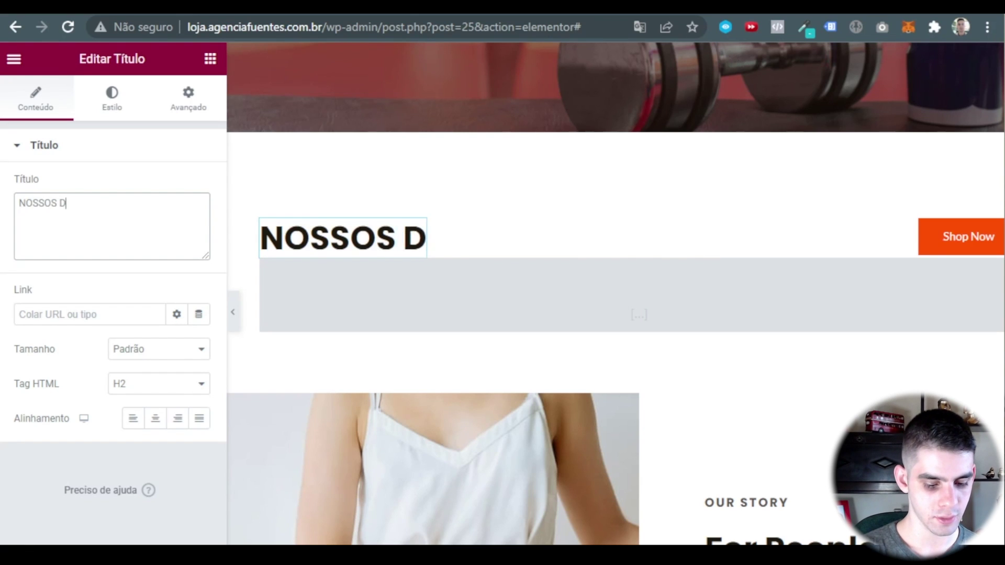
scroll(594, 408, "up", 1)
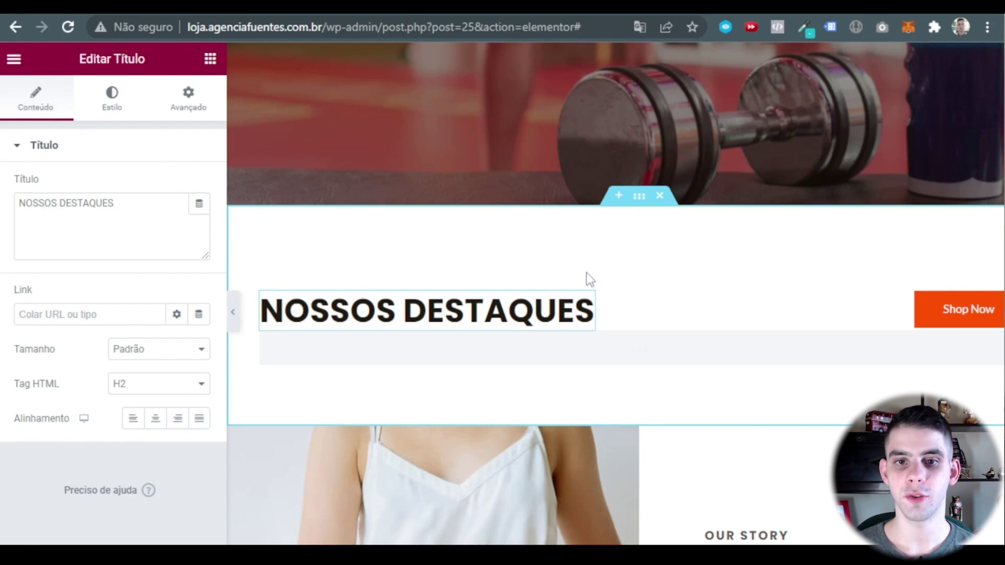
Change the Shop Now button label to COMPRAR with correct capitalisation.
left_click(943, 320)
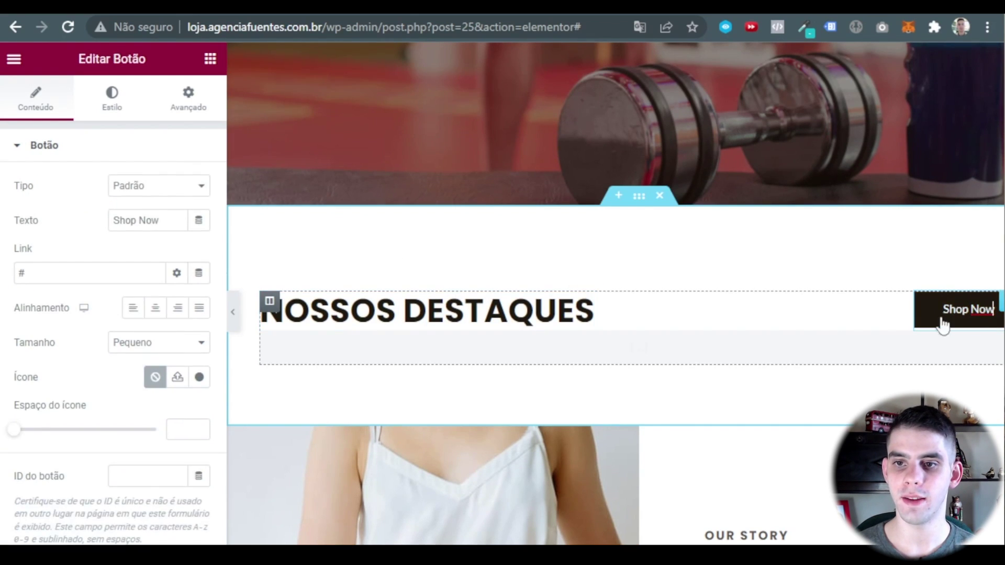
left_click_drag(166, 220, 83, 209)
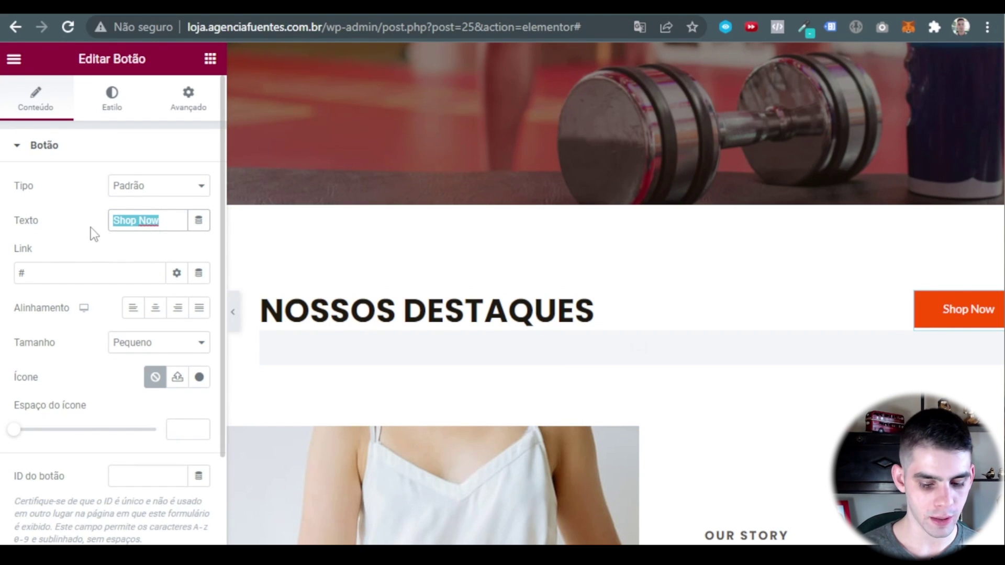
type("cOMPRA")
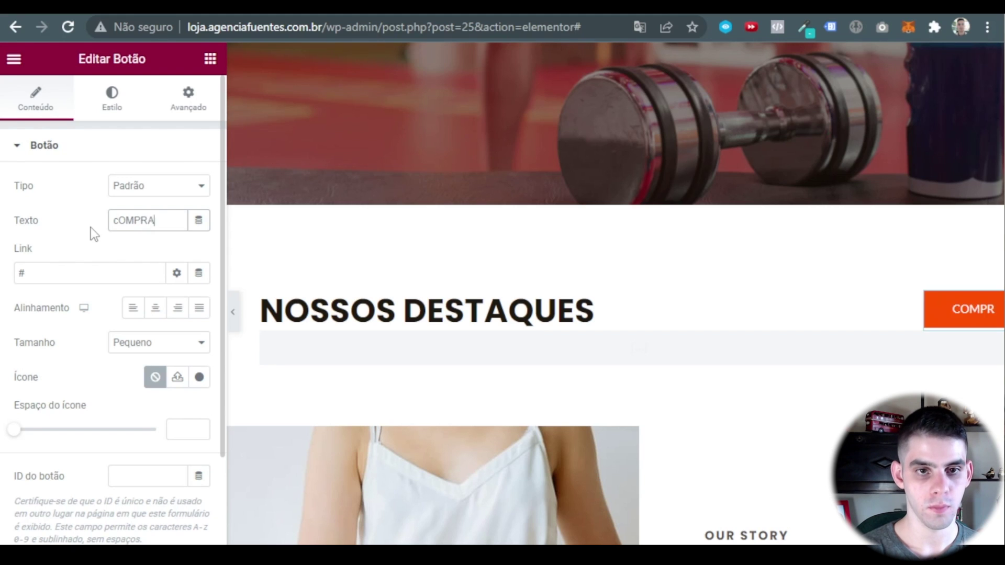
key("Home")
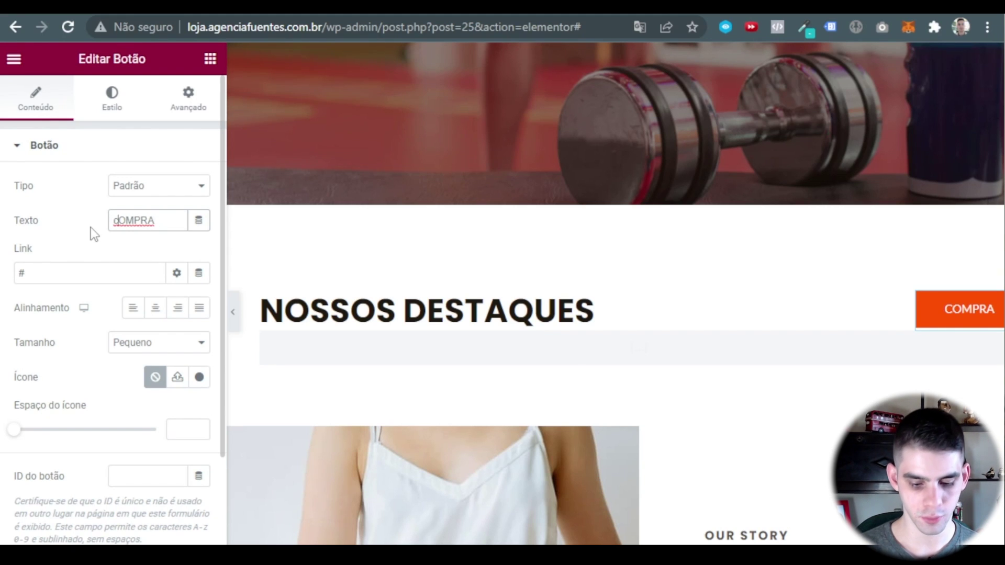
key("Delete")
type("C")
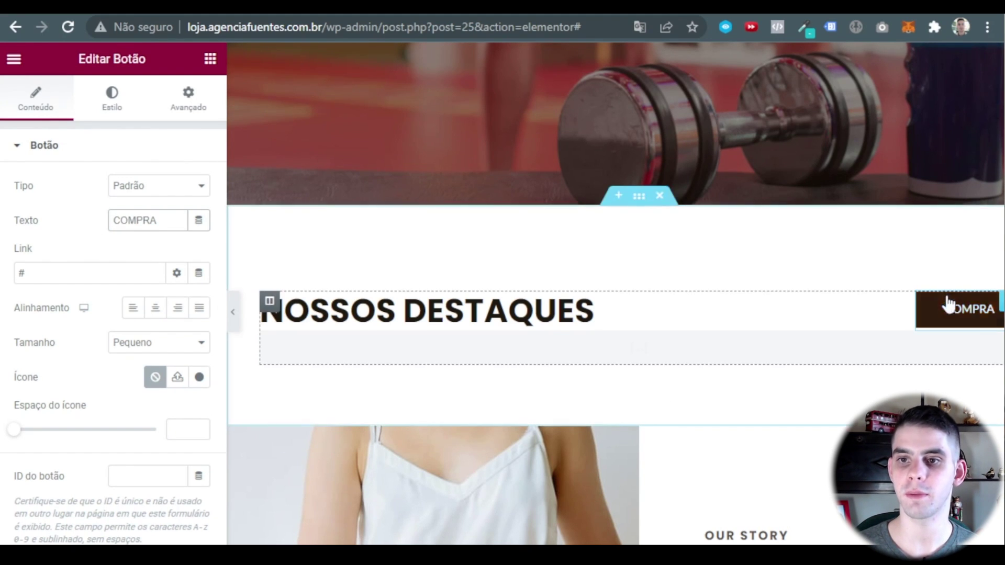
left_click(176, 222)
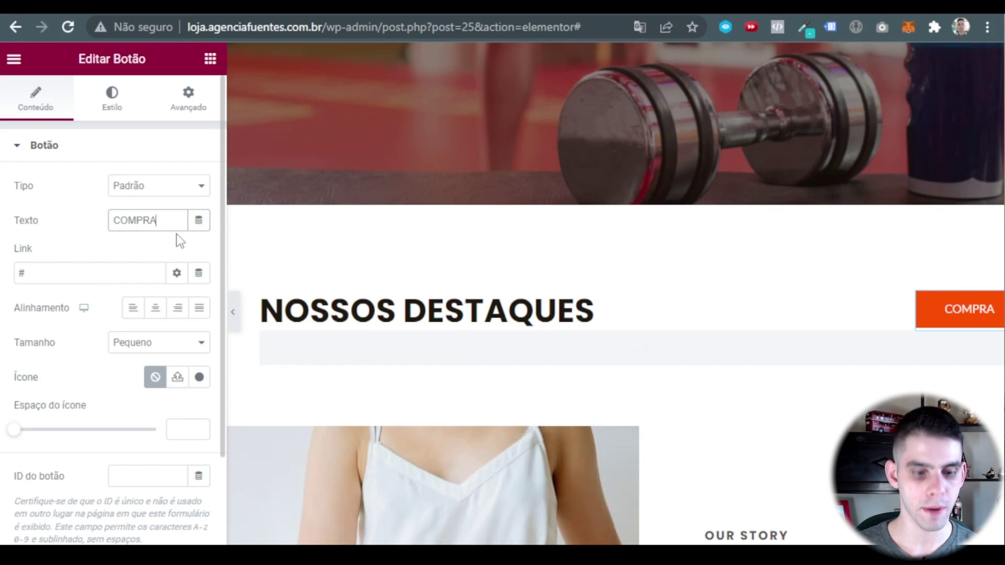
type("R")
scroll(494, 231, "down", 2)
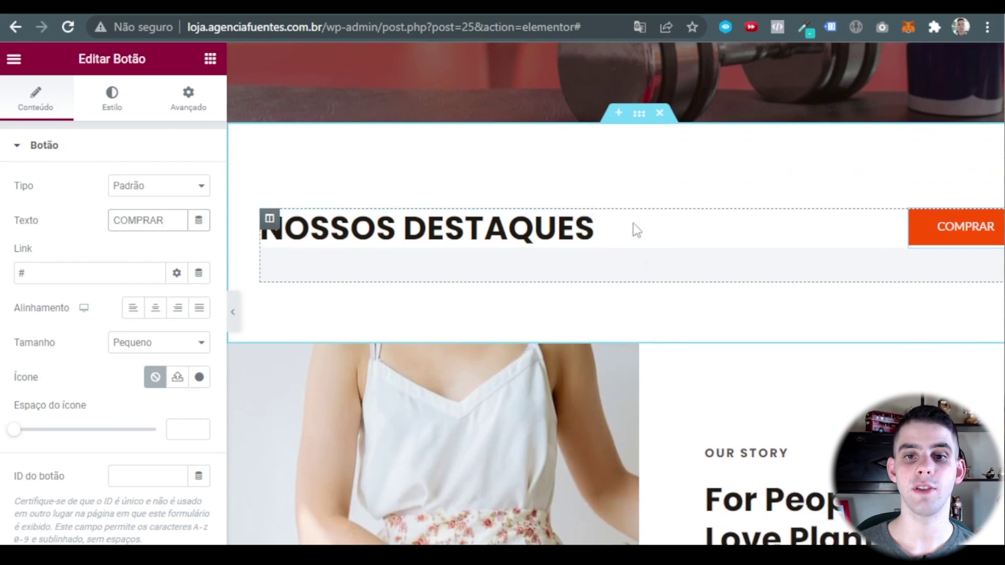
scroll(607, 262, "up", 2)
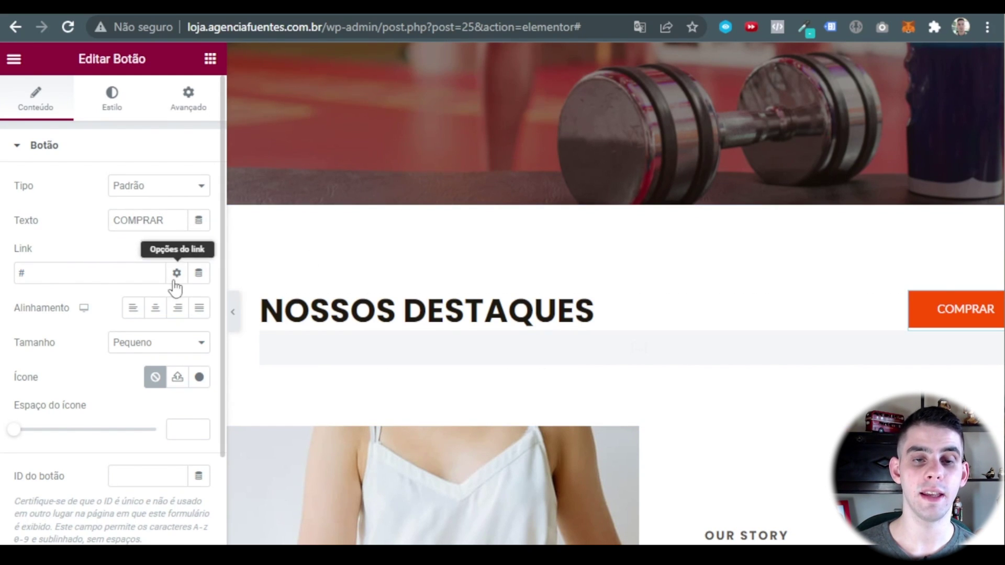
double_click(56, 283)
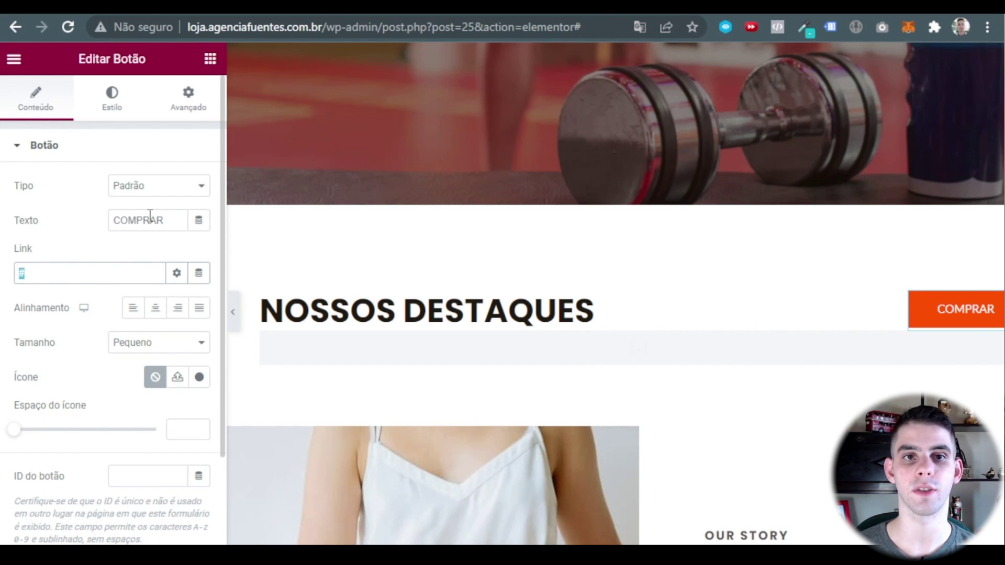
Check the Loja page's slug in the dashboard and copy the site domain.
left_click(141, 246)
left_click(14, 59)
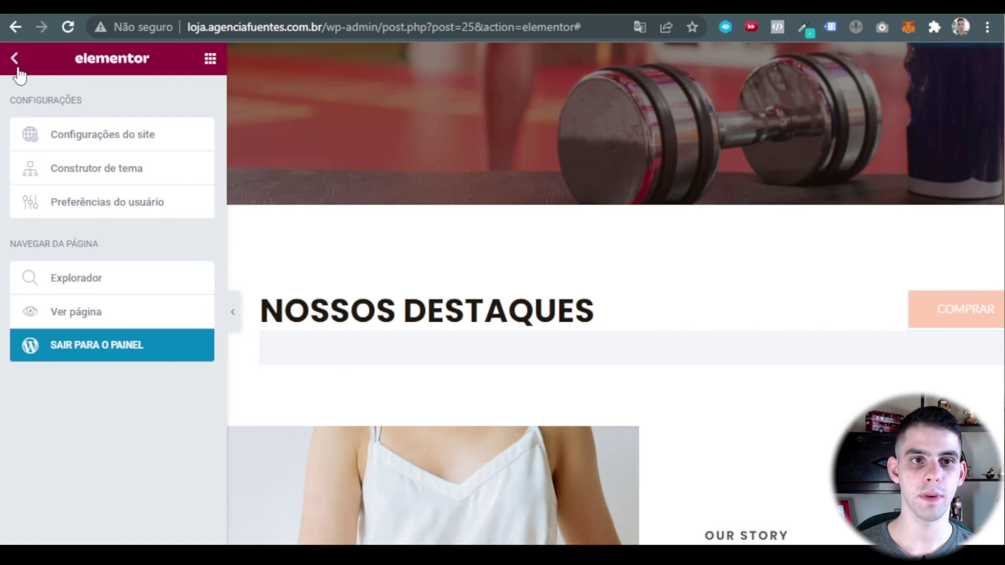
right_click(110, 357)
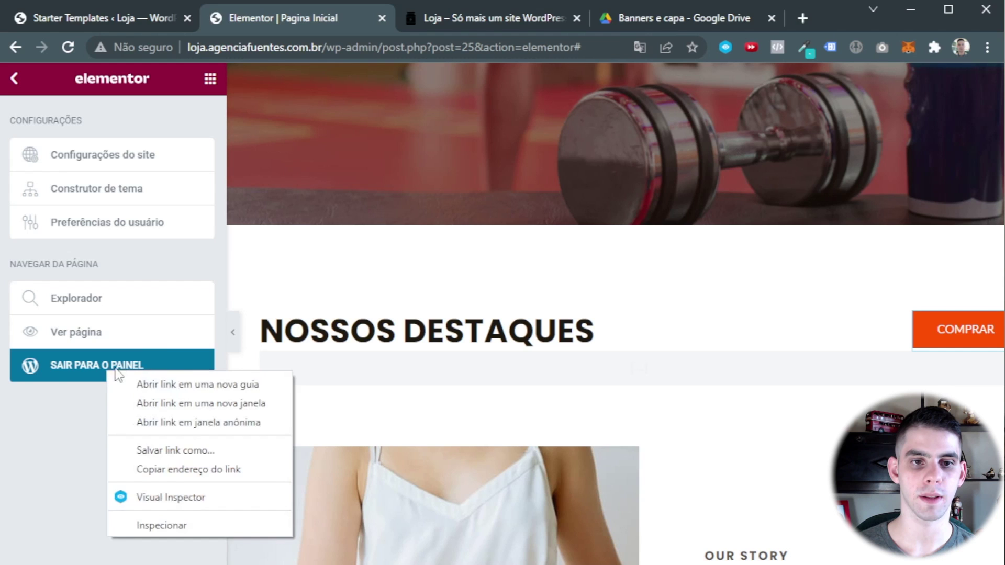
left_click(199, 363)
left_click_drag(504, 20, 220, 19)
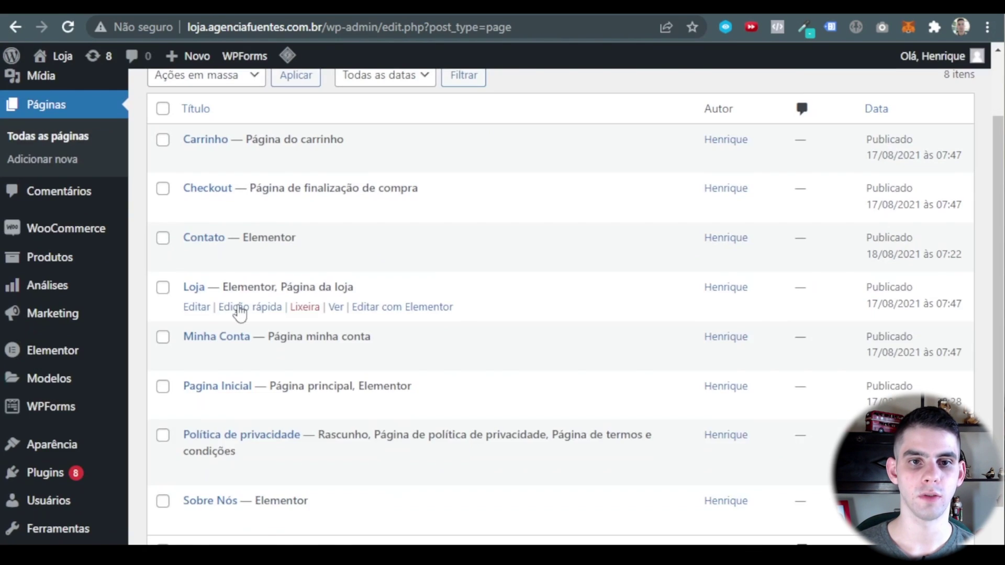
left_click(238, 309)
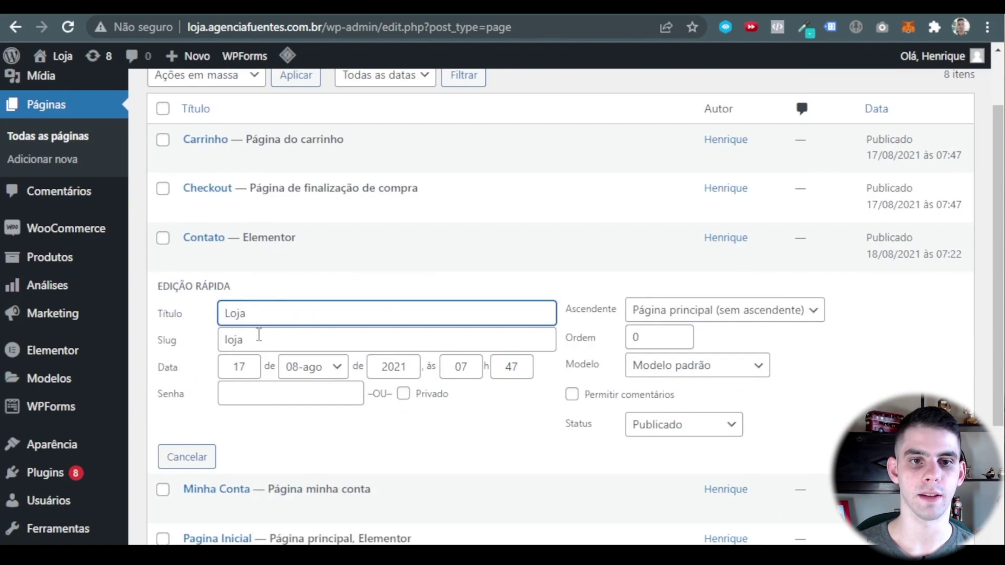
double_click(260, 338)
left_click(198, 474)
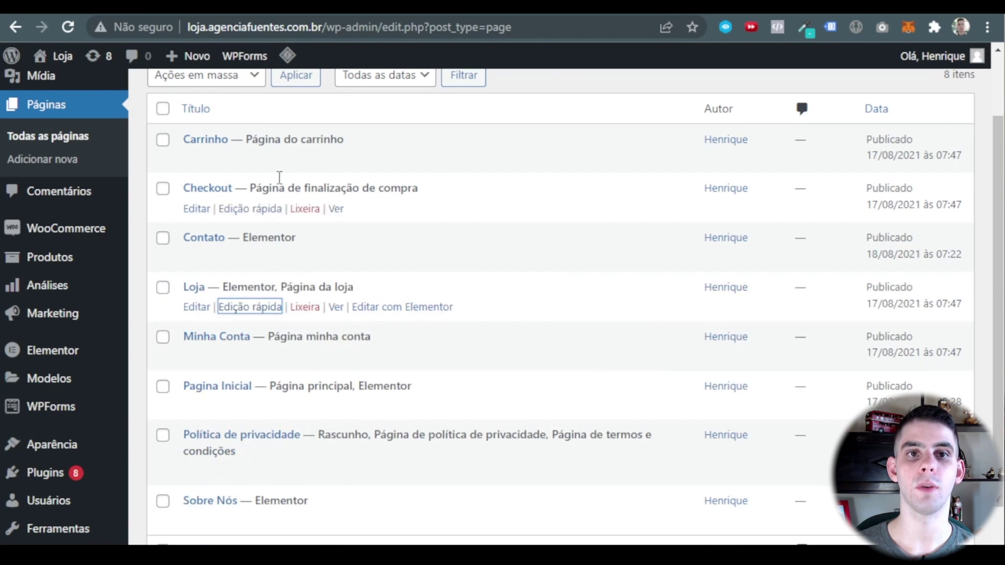
left_click_drag(321, 28, 178, 27)
key("ctrl+c")
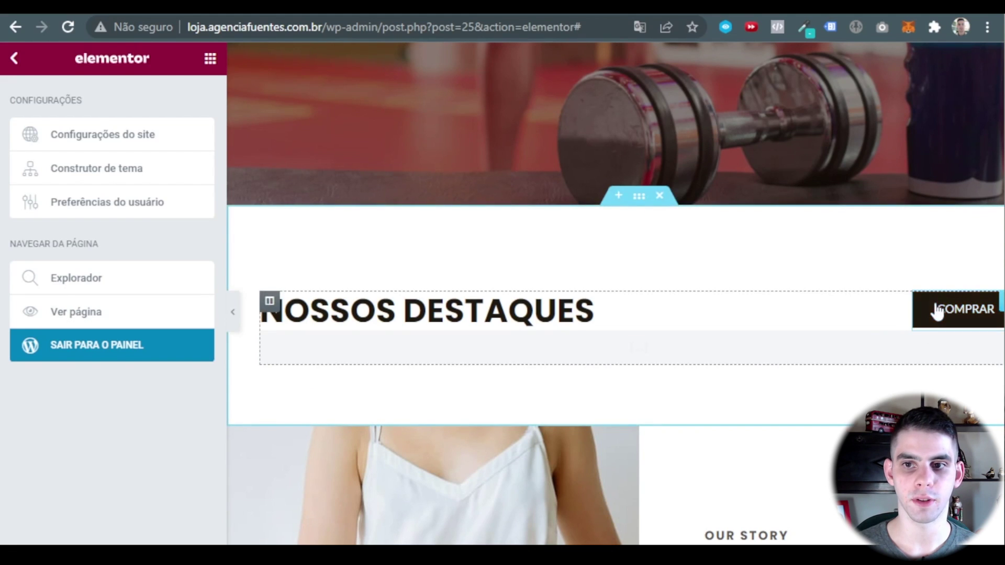
Set the COMPRAR button link to the loja.agenciafuentes.com.br domain followed by /loja.
left_click(937, 309)
triple_click(67, 270)
key("ctrl+v")
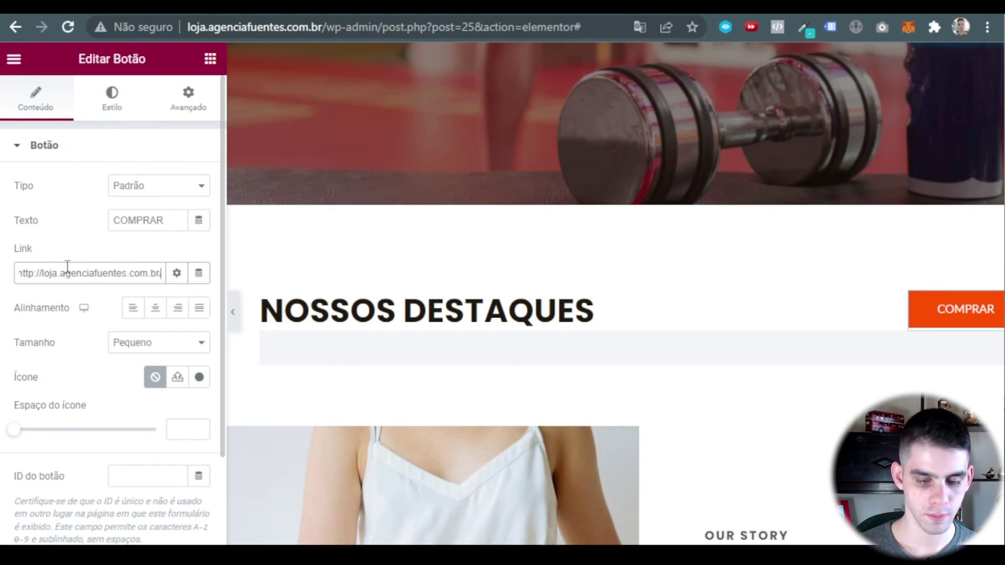
type("LOJA")
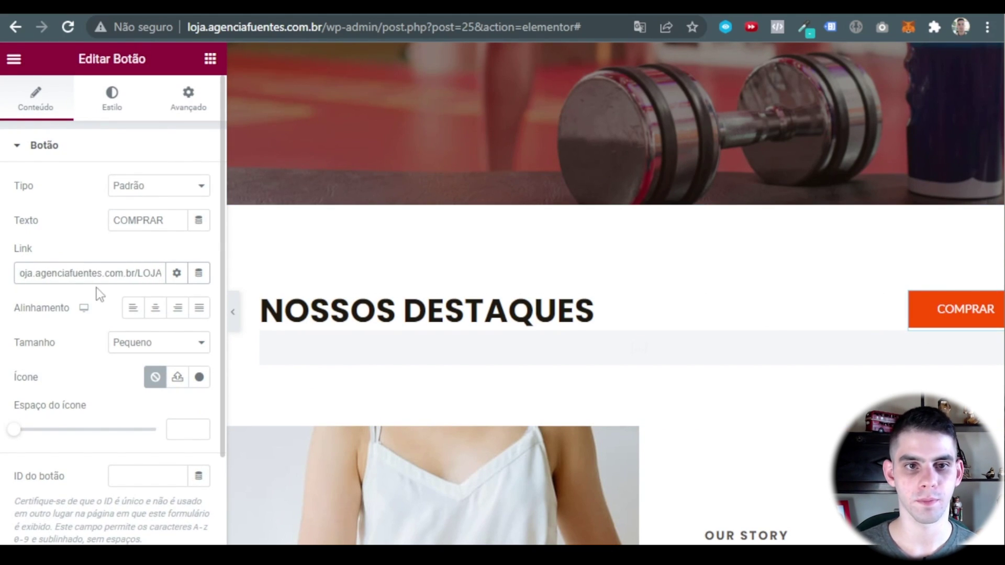
key("BackSpace")
key("BackSpace")
key("BackSpace")
key("BackSpace")
type("loja")
left_click(86, 222)
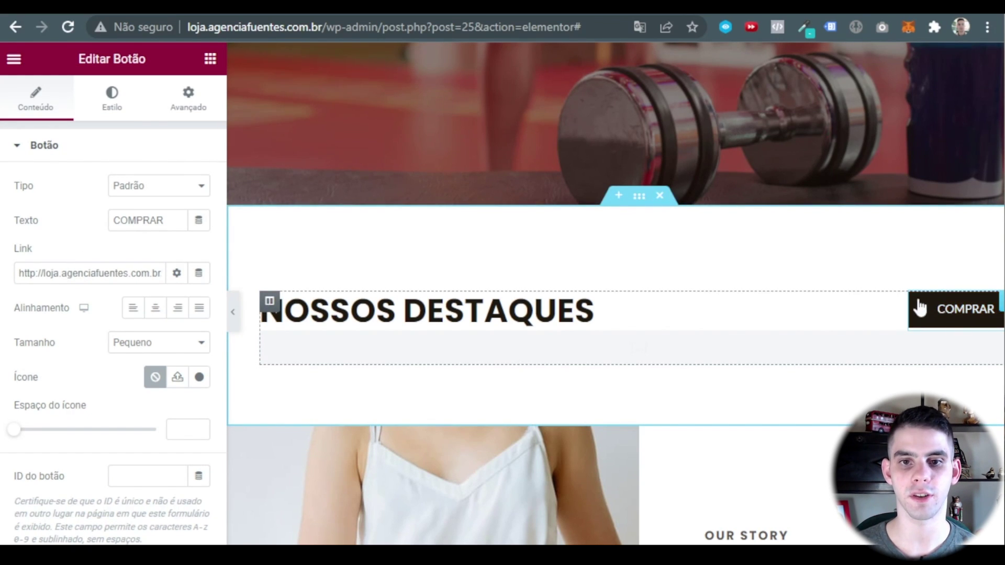
Remove the category filter from the products shortcode, keeping limit 6, 3 columns, id descending.
scroll(713, 179, "down", 2)
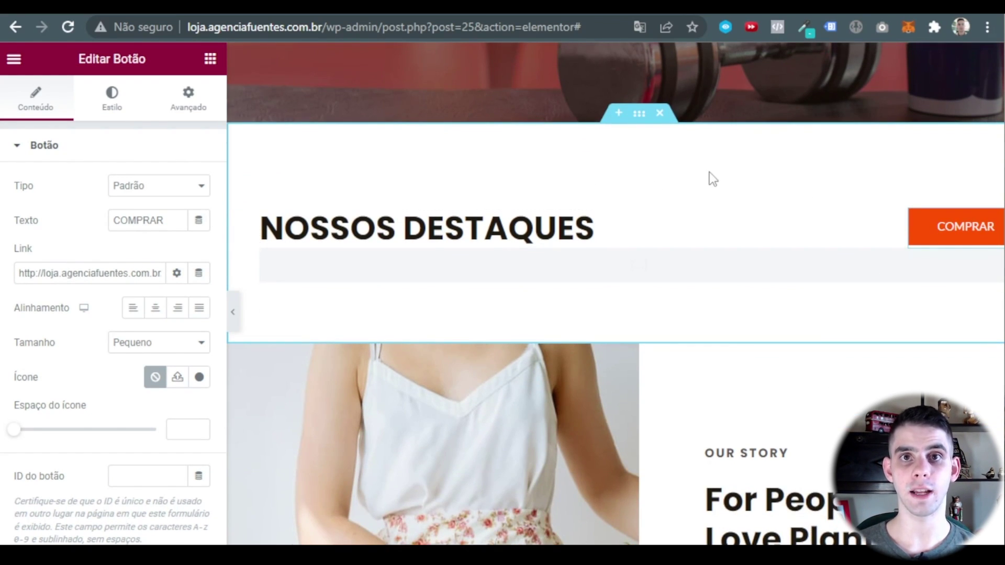
left_click(585, 279)
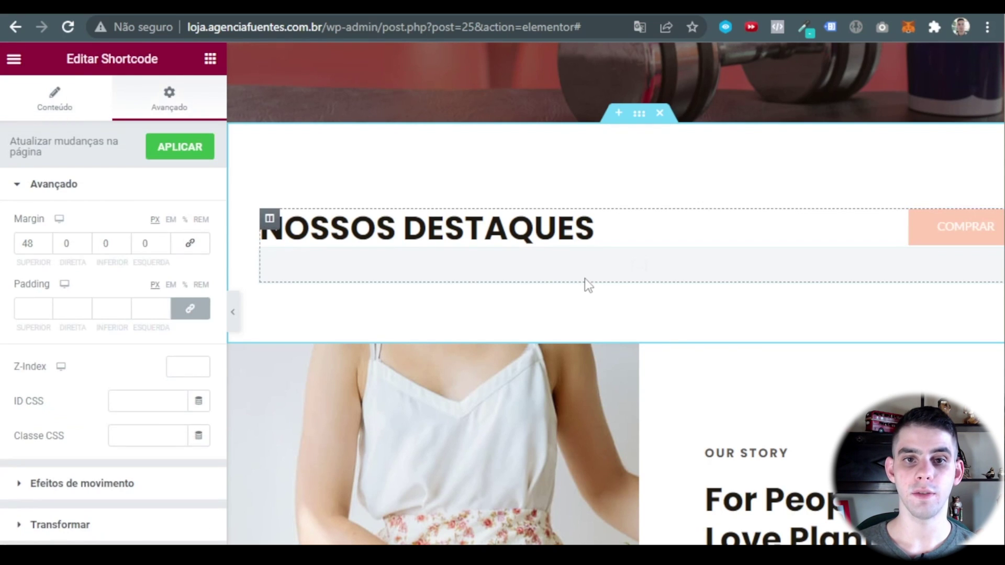
left_click(50, 113)
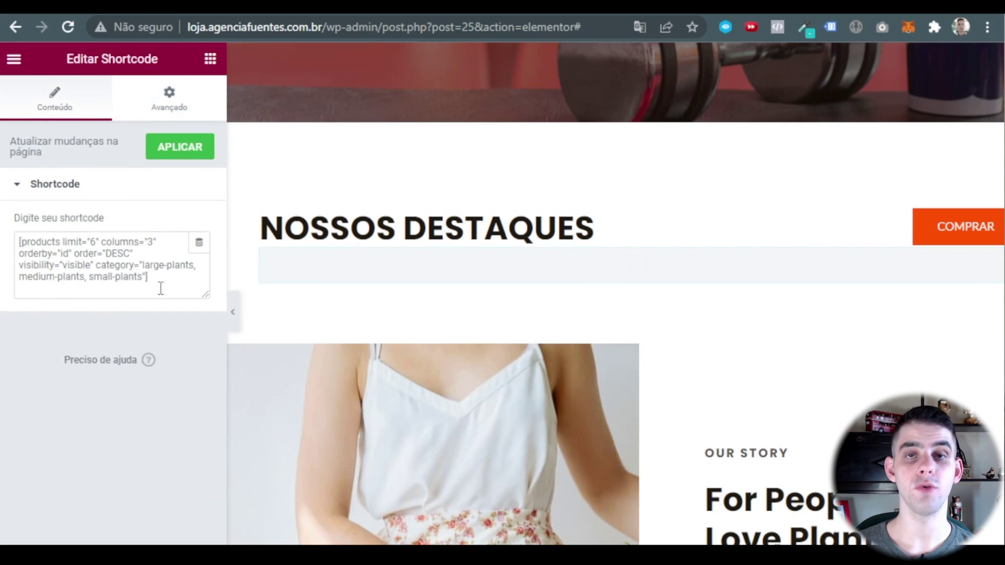
left_click(89, 281)
key("ctrl+a")
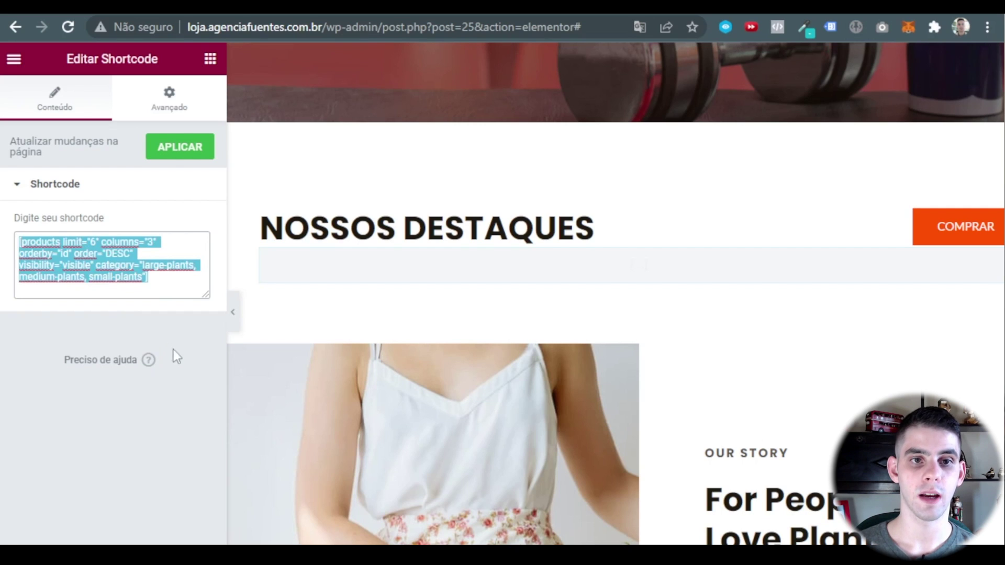
left_click(173, 350)
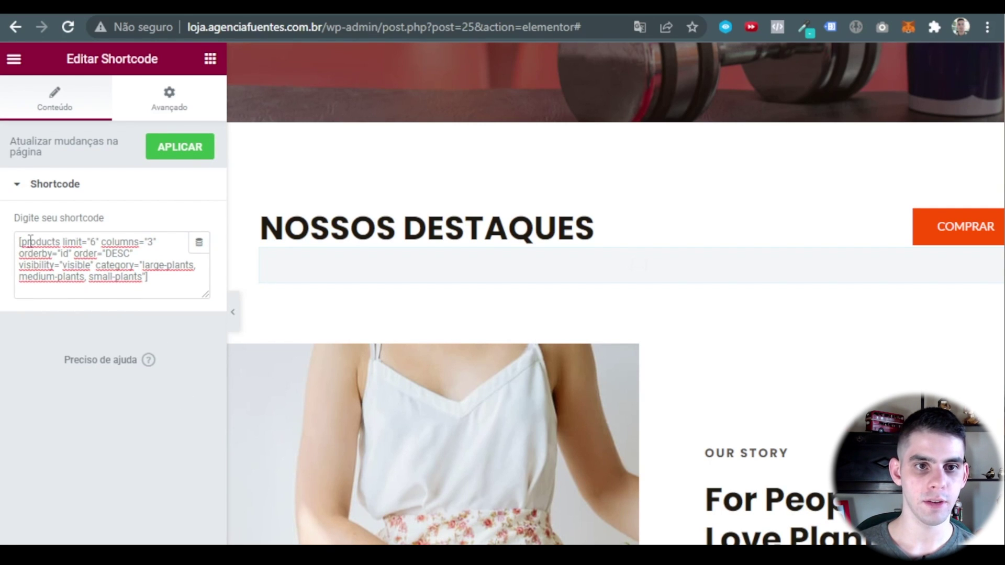
left_click_drag(20, 242, 157, 244)
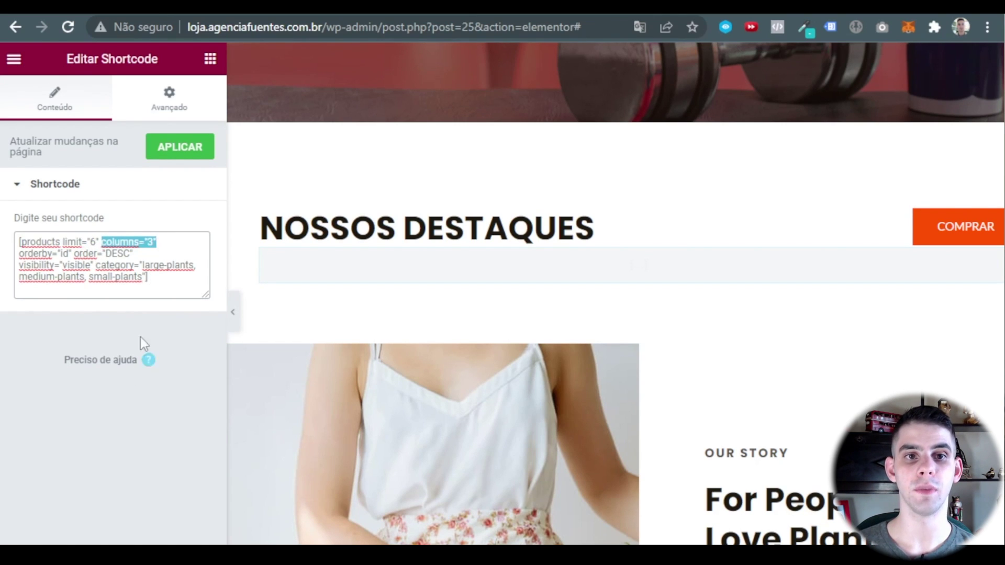
left_click(178, 328)
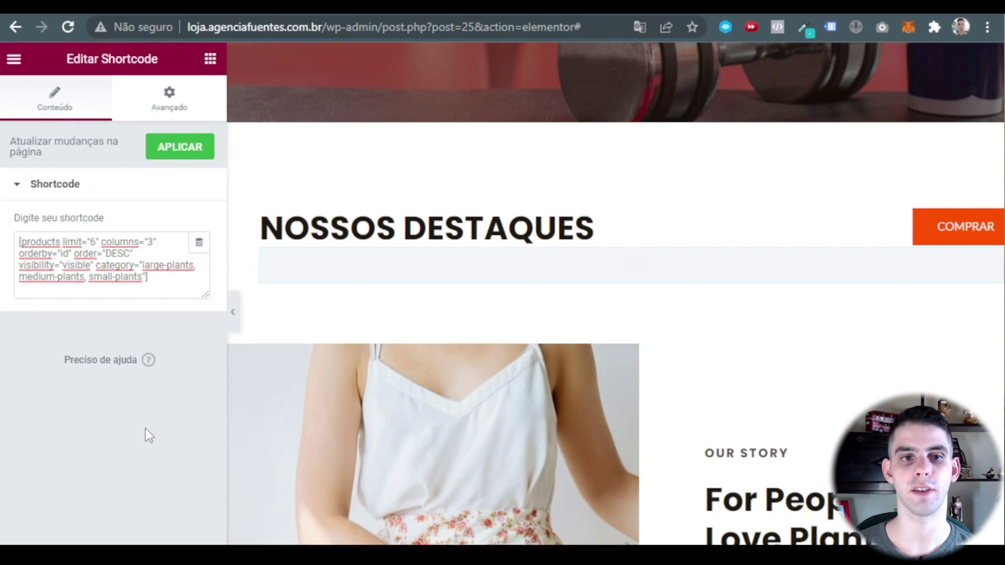
left_click_drag(20, 255, 132, 255)
left_click(87, 255)
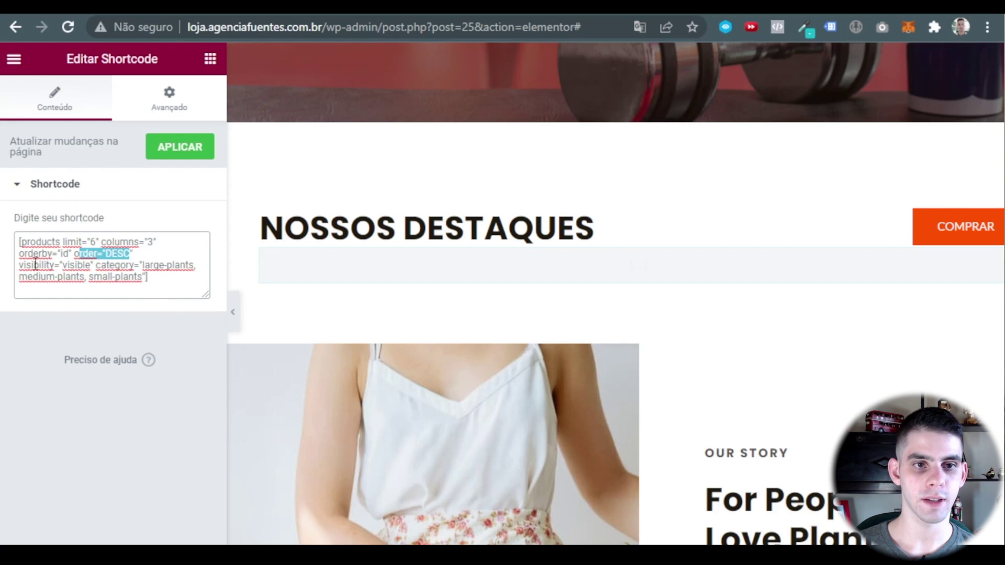
left_click_drag(32, 265, 163, 278)
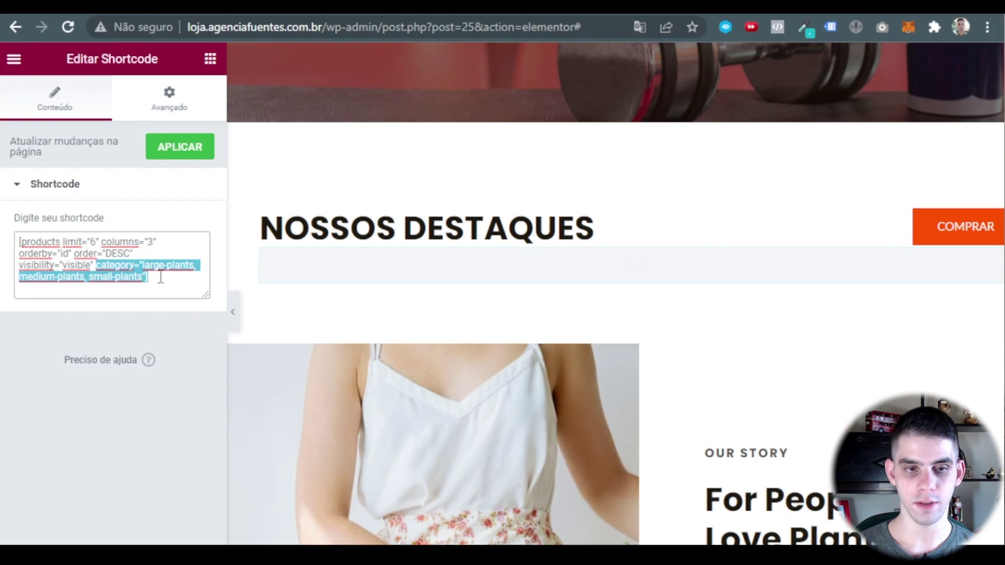
key("BackSpace")
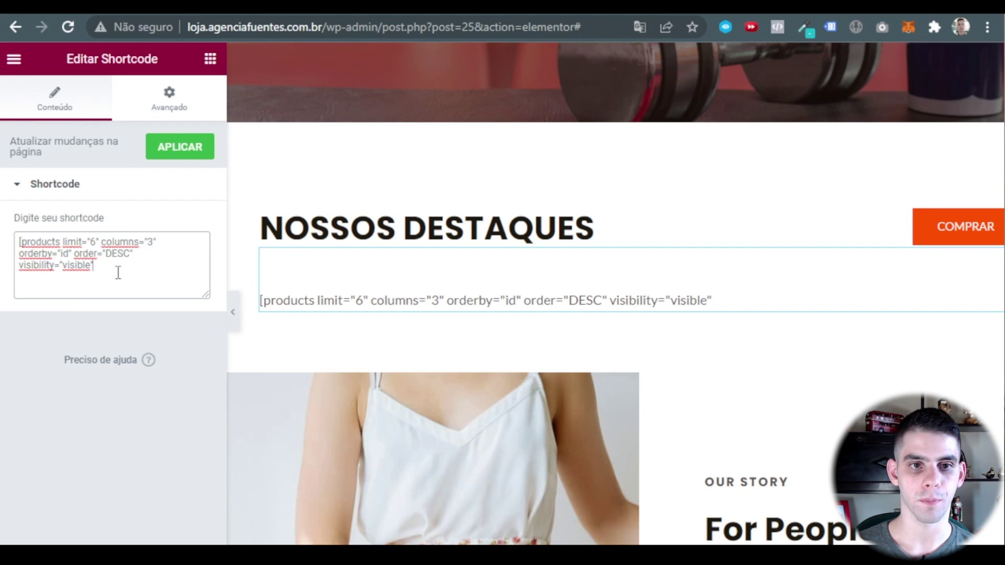
left_click(179, 146)
Preview the page to check the updated product grid and story section.
scroll(576, 319, "up", 4)
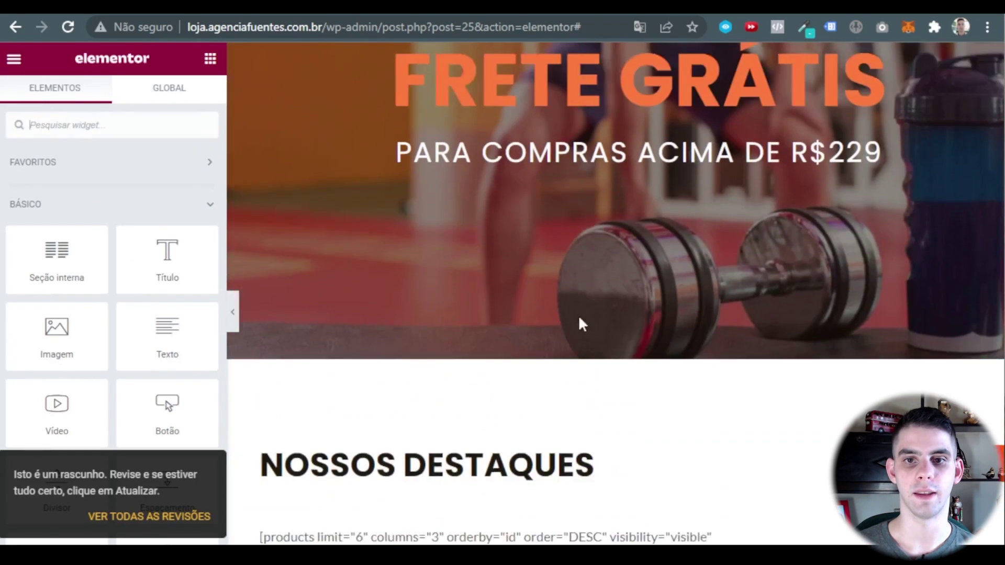
scroll(583, 324, "up", 3)
scroll(471, 319, "down", 8)
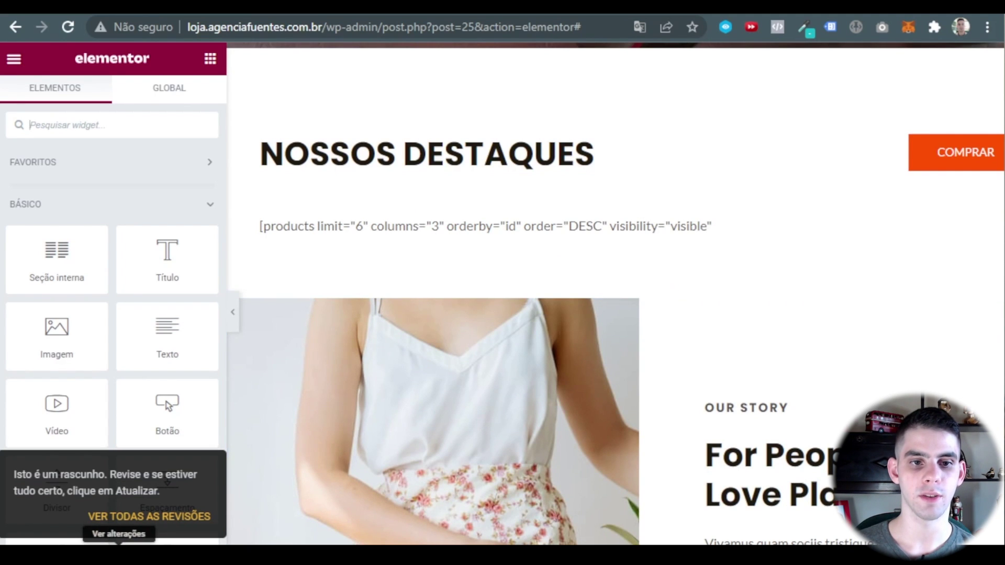
left_click(119, 543)
scroll(598, 267, "down", 9)
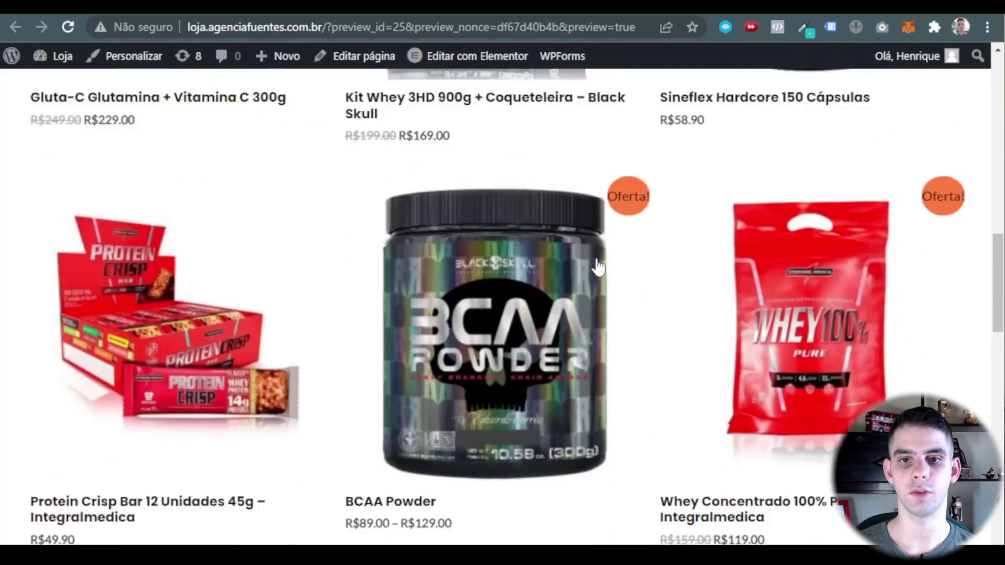
scroll(598, 267, "up", 3)
scroll(600, 268, "up", 6)
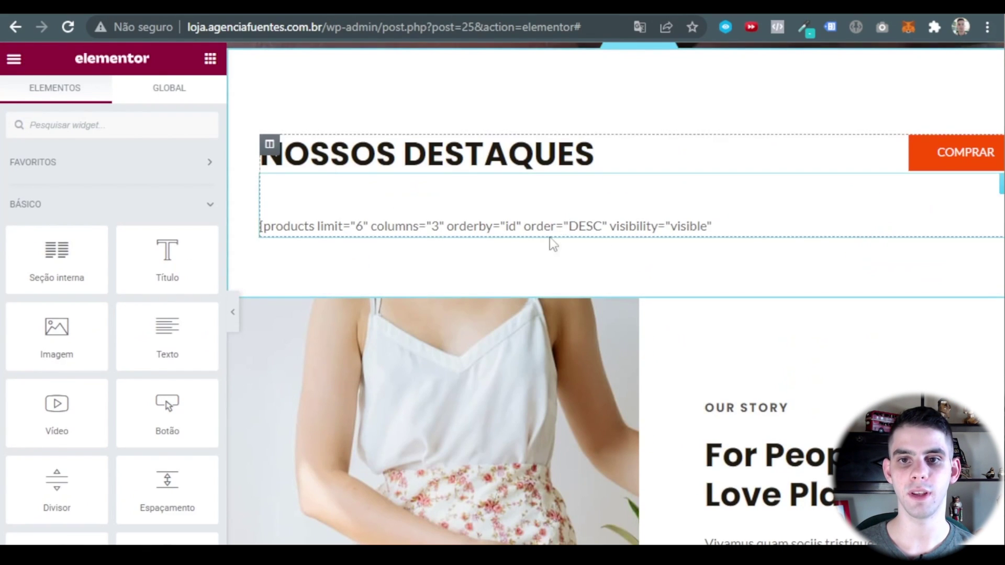
scroll(549, 237, "down", 3)
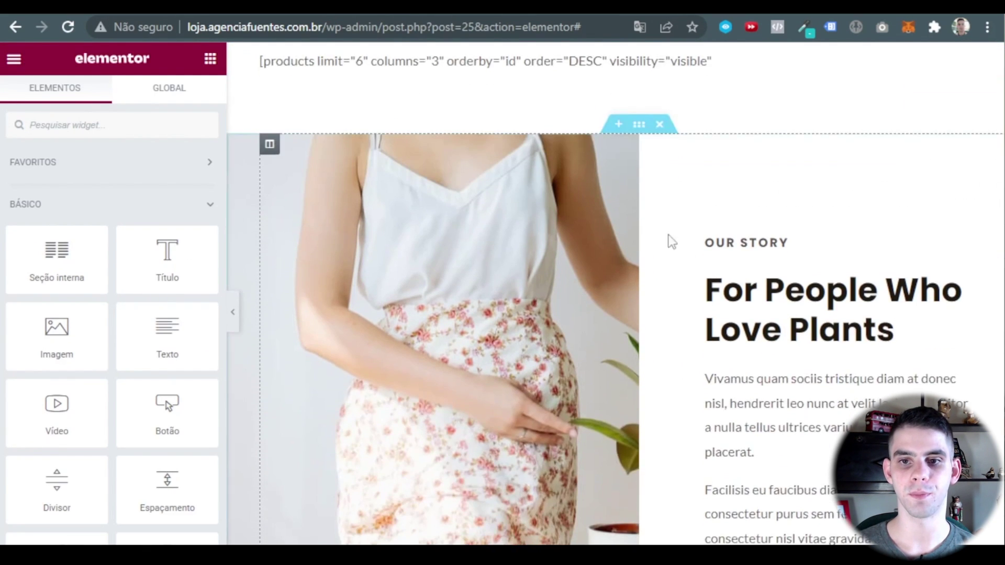
scroll(622, 200, "down", 1)
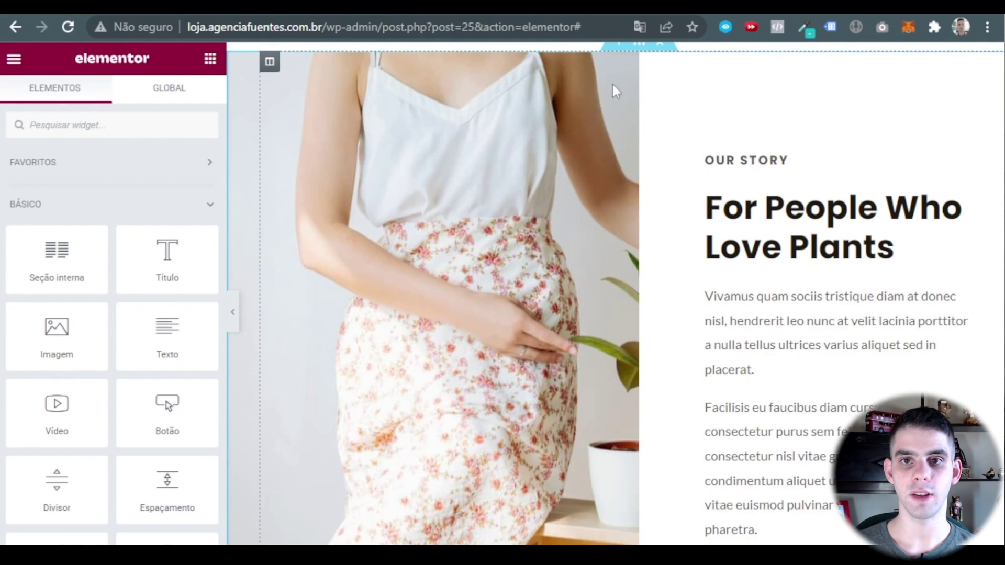
scroll(639, 50, "up", 2)
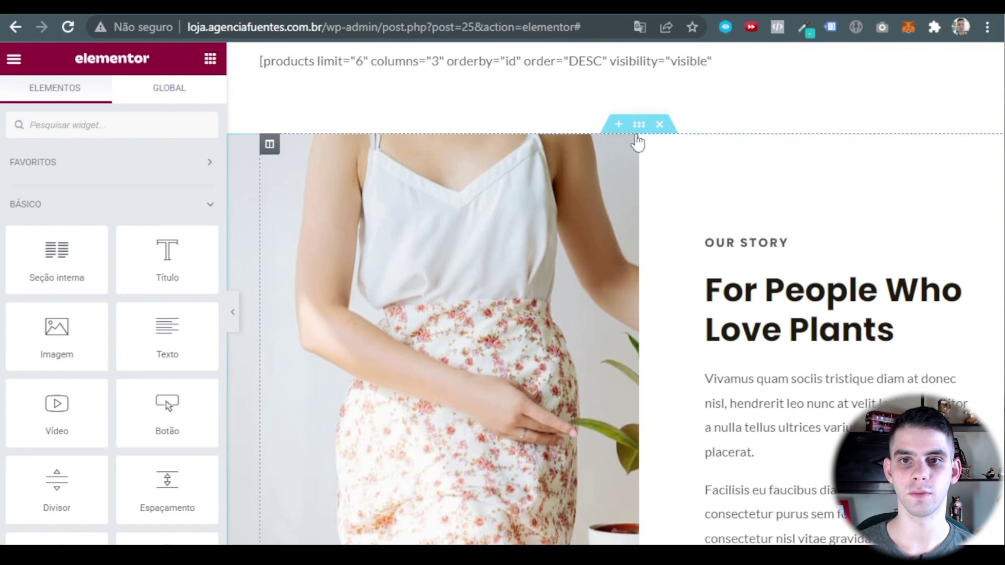
Set the story section background to the library photo of a man drinking from a red shaker.
left_click(639, 125)
left_click(123, 95)
left_click(131, 312)
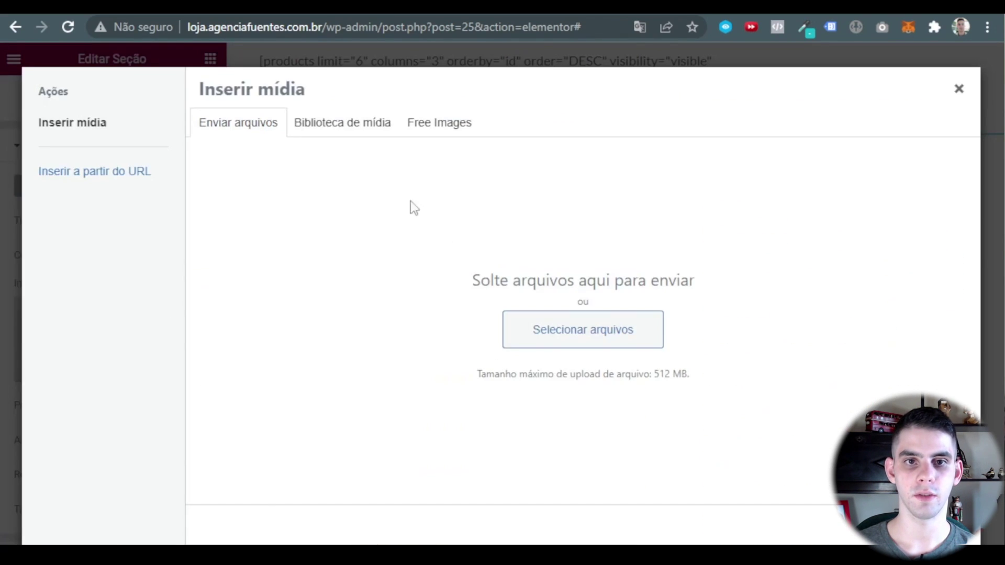
left_click(347, 125)
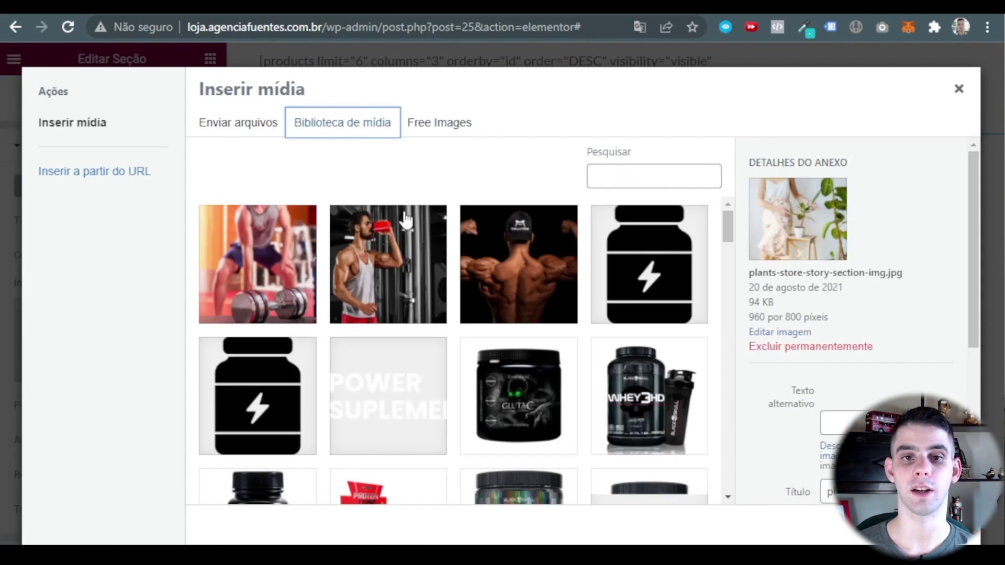
left_click(390, 272)
left_click(937, 526)
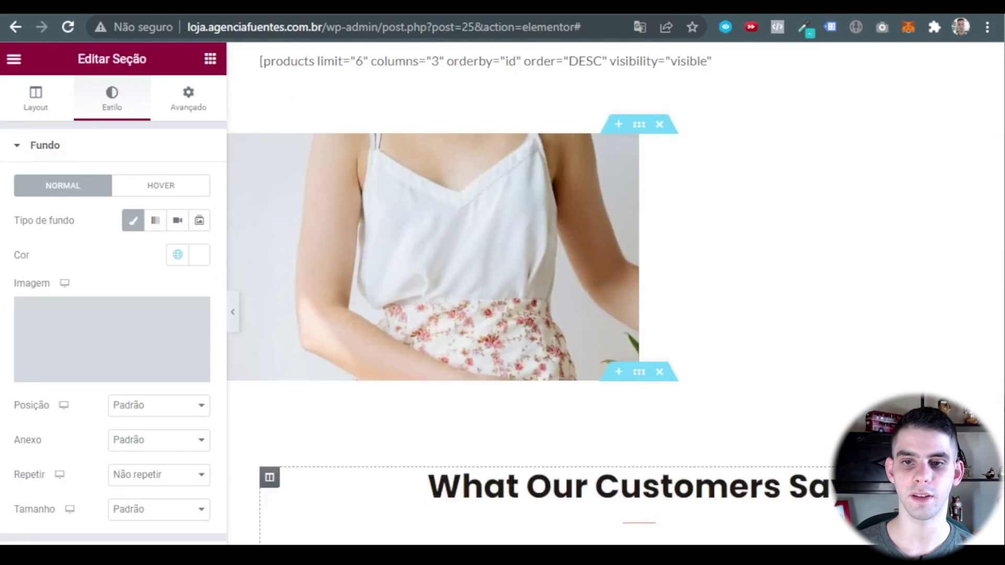
left_click(233, 312)
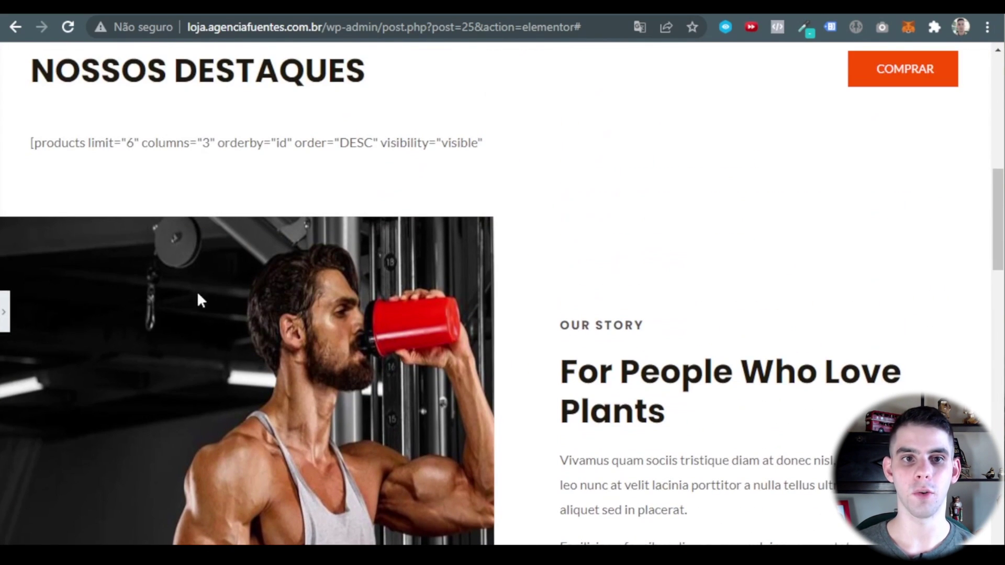
left_click(6, 311)
scroll(702, 247, "down", 5)
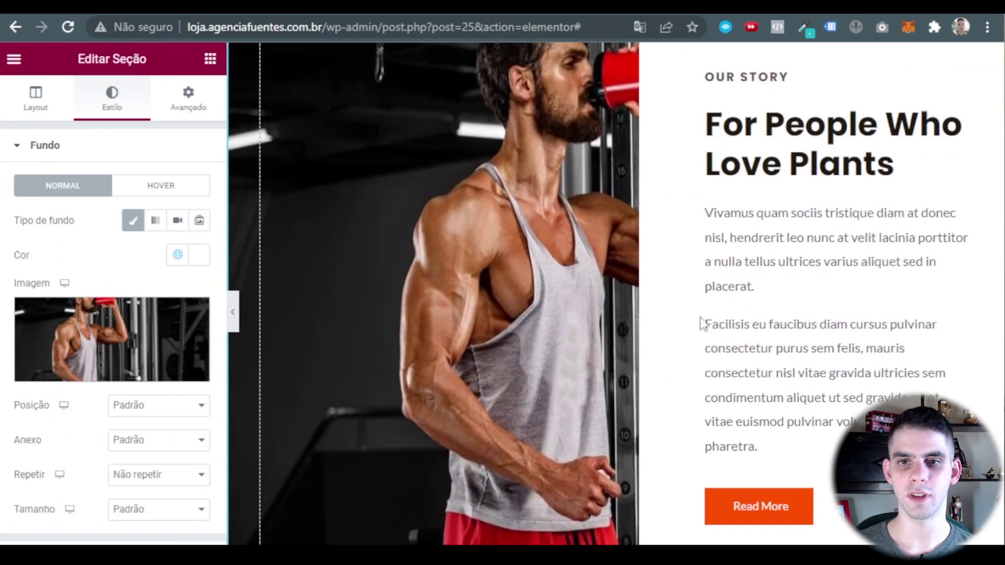
scroll(702, 247, "up", 3)
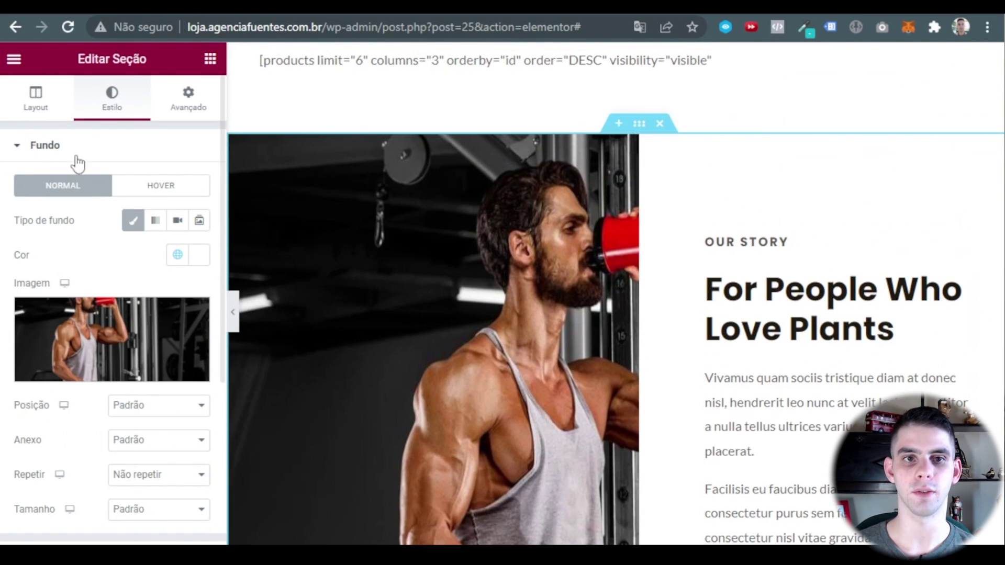
left_click(187, 102)
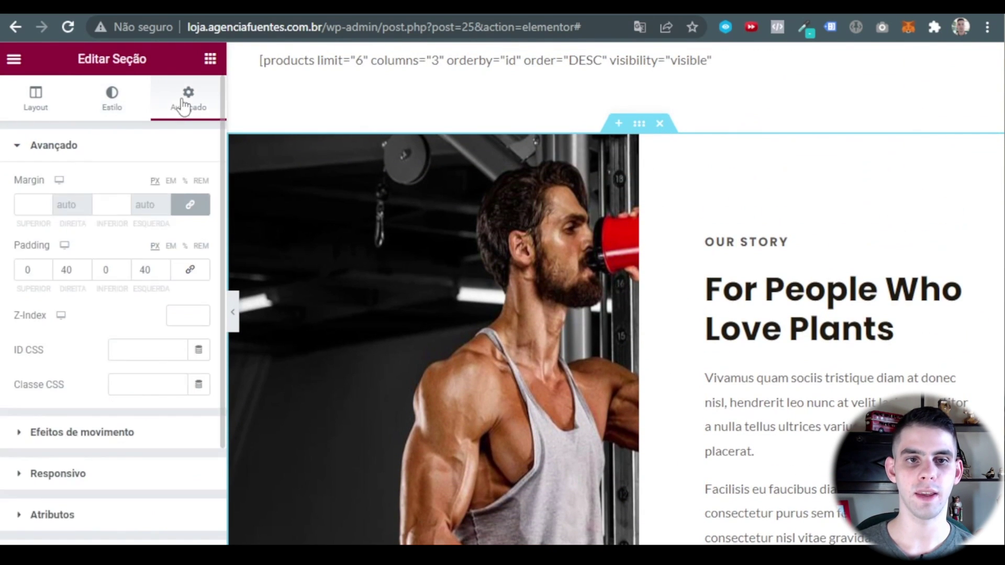
Check the section's padding and background style settings.
left_click(61, 272)
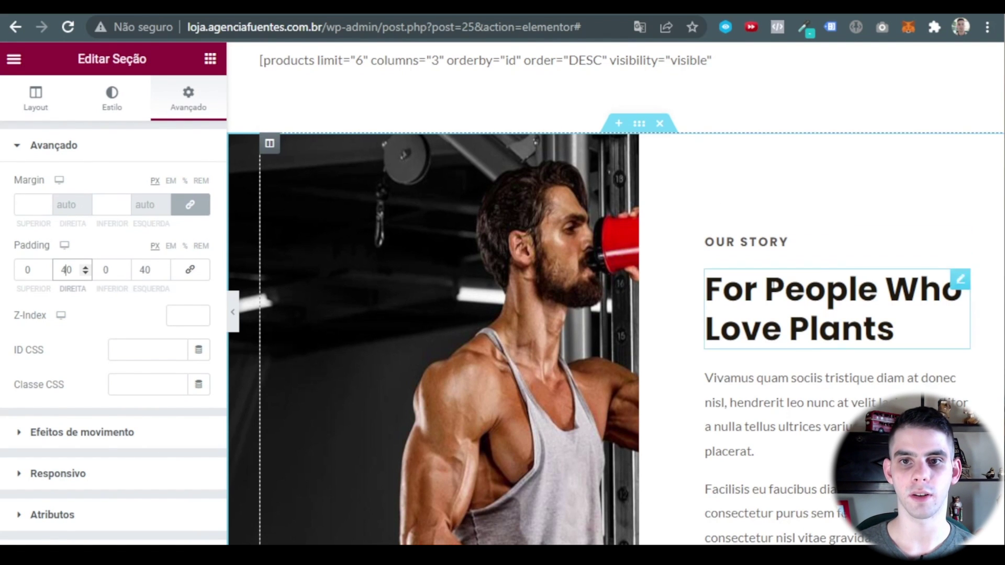
left_click(767, 183)
scroll(774, 197, "down", 5)
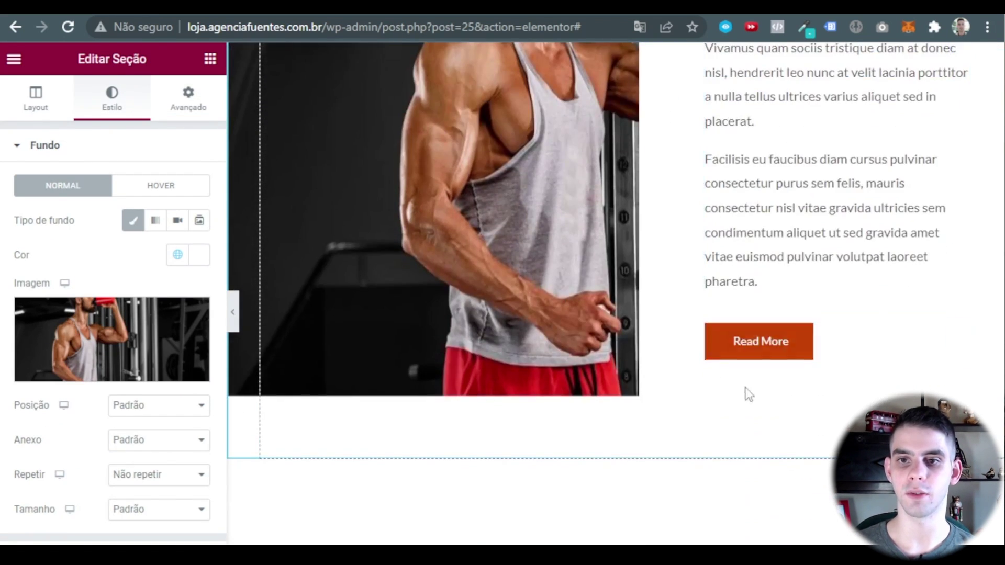
scroll(272, 186, "up", 7)
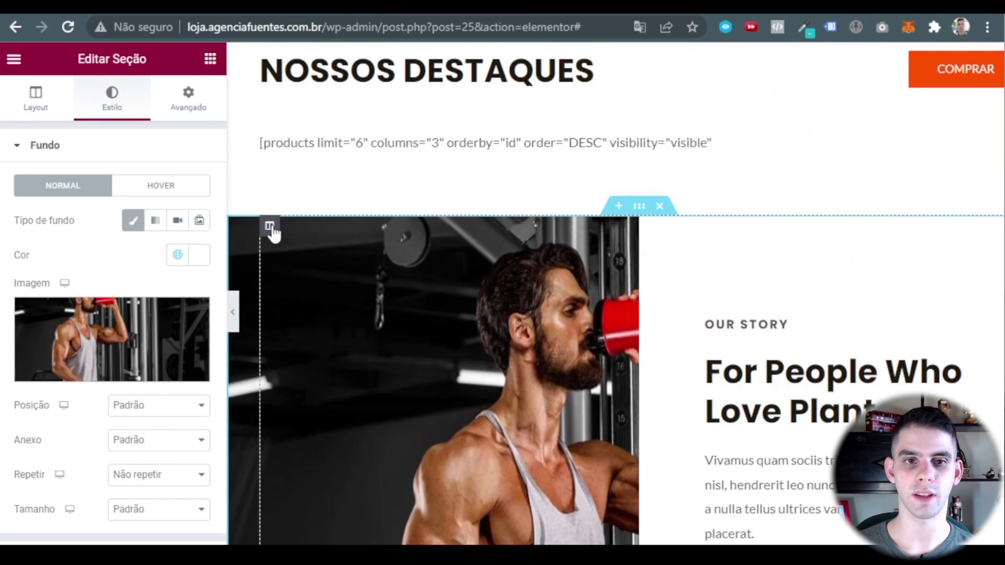
Change the story text column's top and bottom padding from 120 to 80 px, then preview.
left_click(270, 226)
left_click(182, 97)
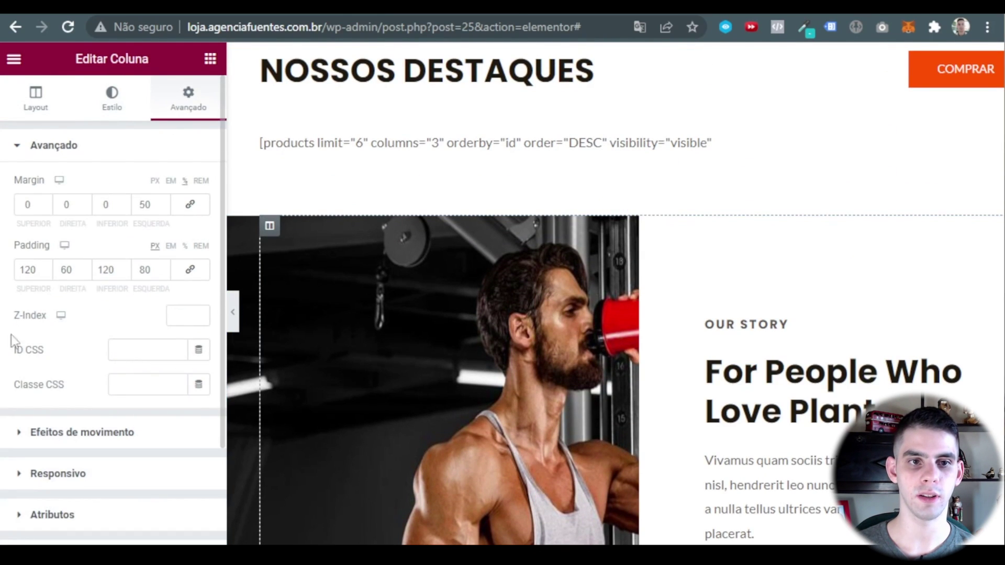
double_click(32, 269)
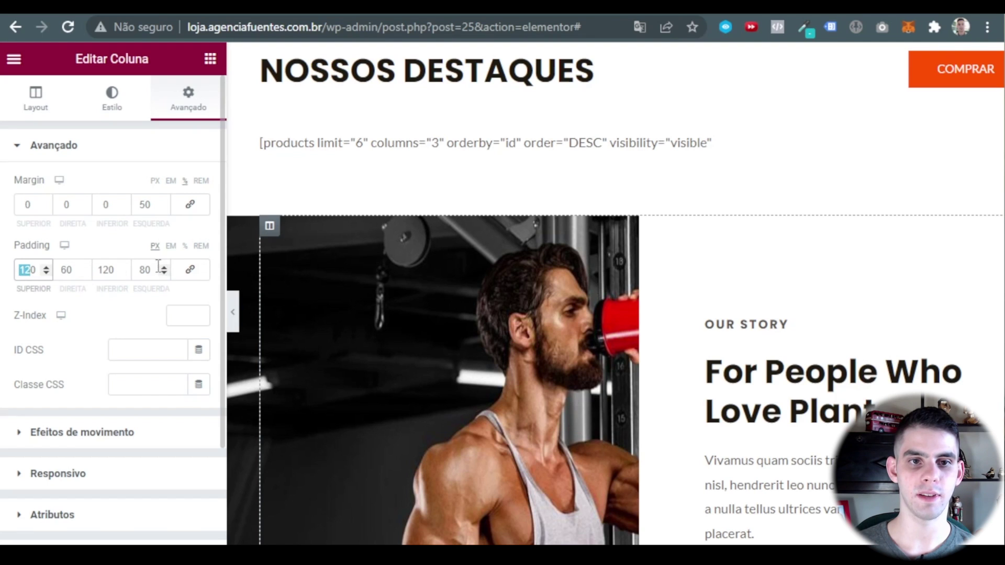
double_click(106, 269)
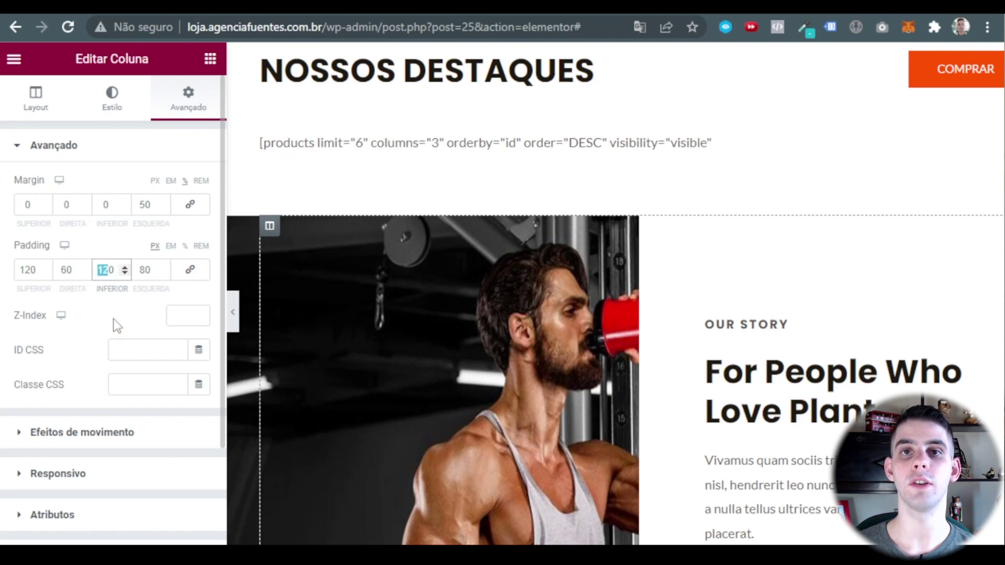
left_click(32, 268)
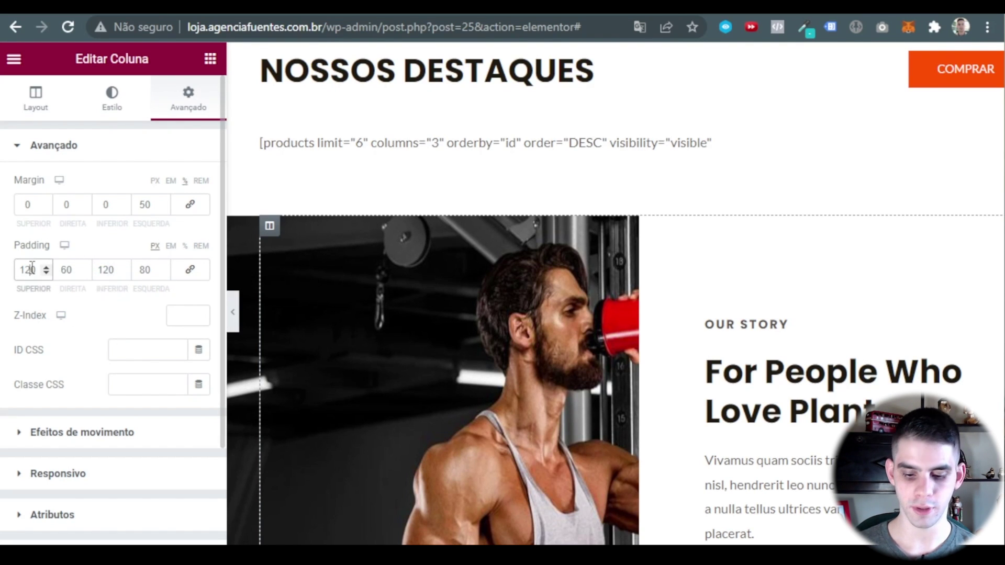
double_click(32, 269)
type("80")
double_click(106, 270)
type("80")
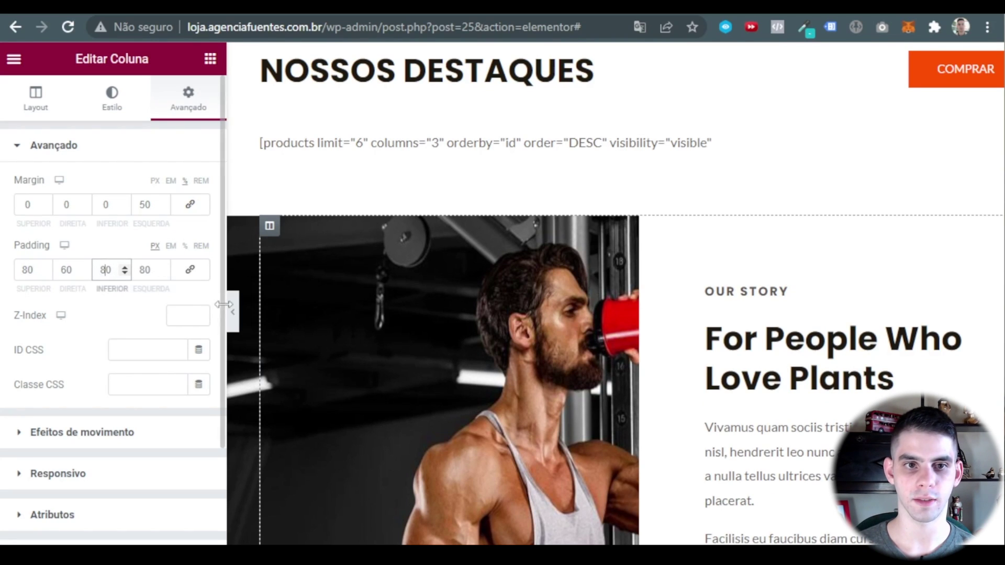
left_click(233, 310)
scroll(352, 316, "down", 6)
Replace the For People Who Love Plants heading with NOSSA HISTÓRIA.
scroll(582, 289, "up", 4)
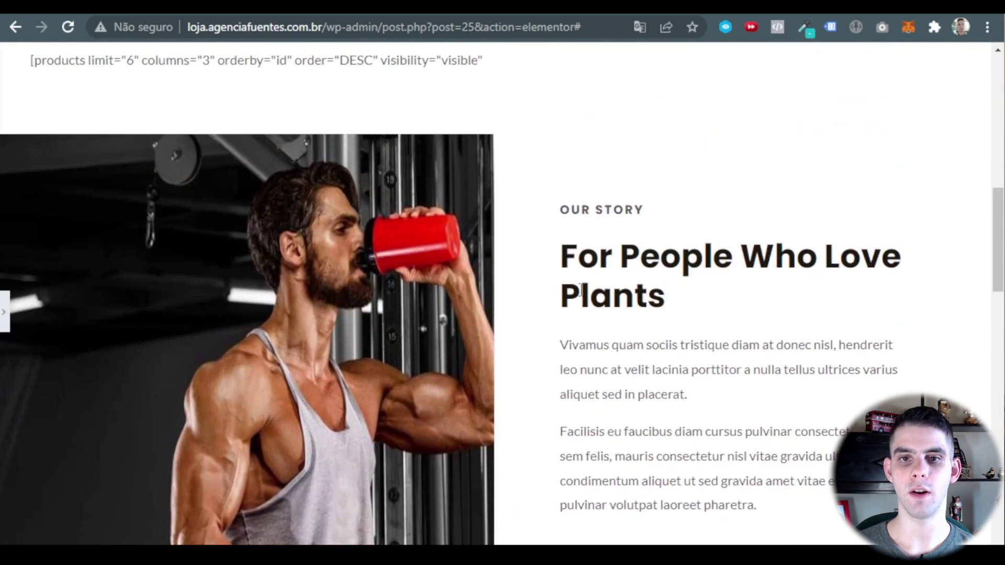
scroll(582, 289, "up", 2)
scroll(585, 265, "down", 8)
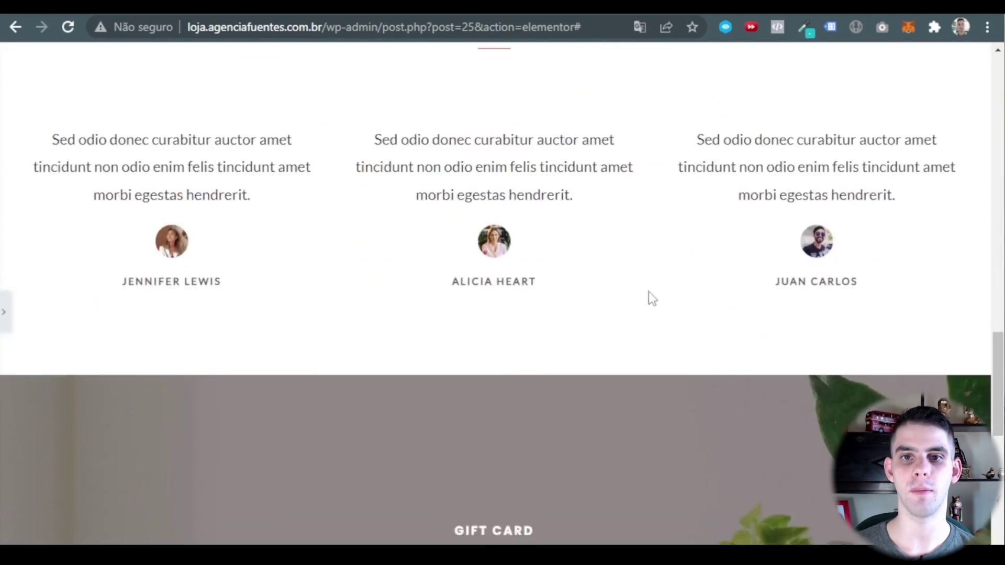
scroll(648, 291, "up", 10)
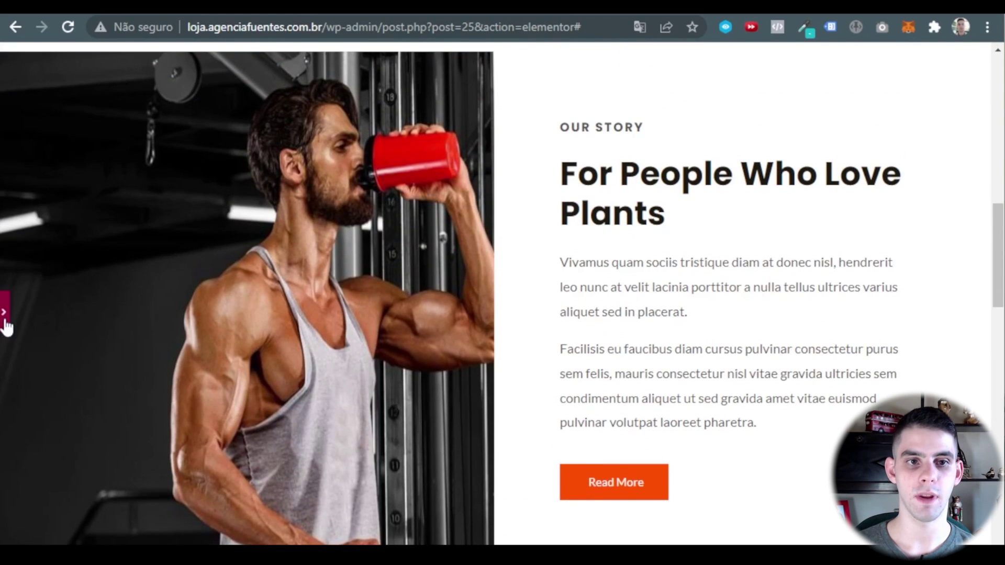
left_click(5, 314)
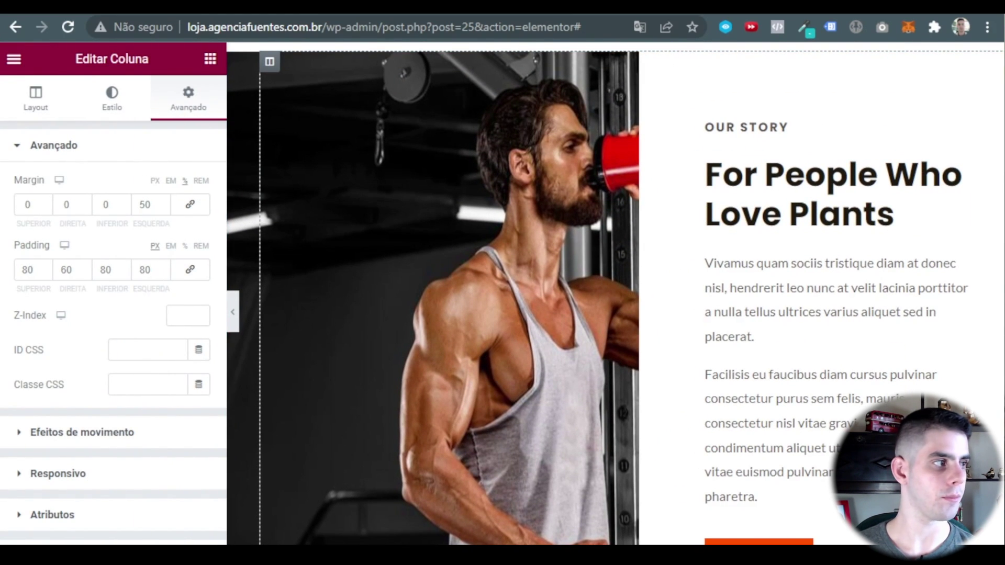
left_click(958, 163)
left_click(185, 209)
key("ctrl+a")
type("NOSSA HISTÓRIA")
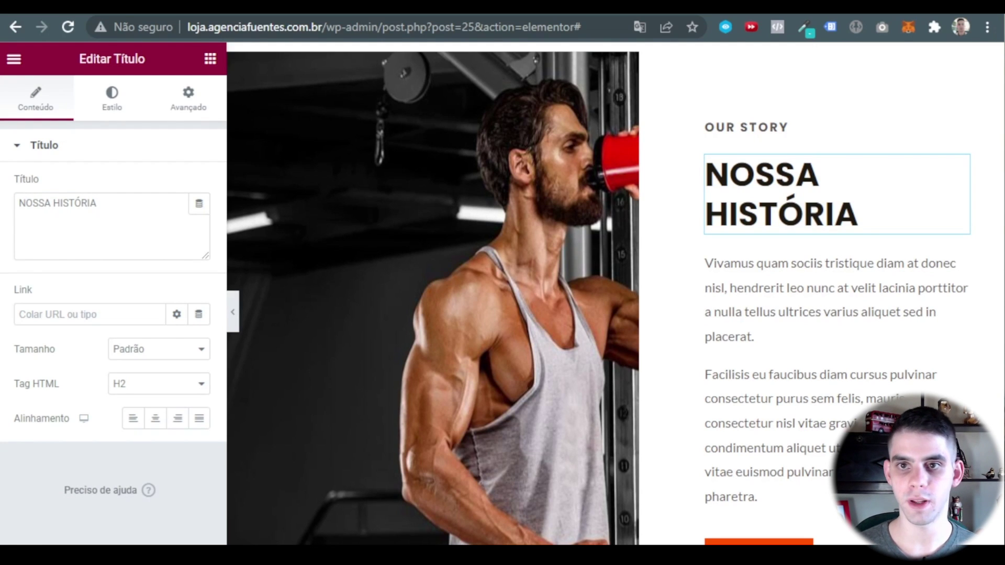
Change the OUR STORY kicker to 'Um pouco sobre...'.
left_click(821, 130)
left_click(127, 220)
key("ctrl+a")
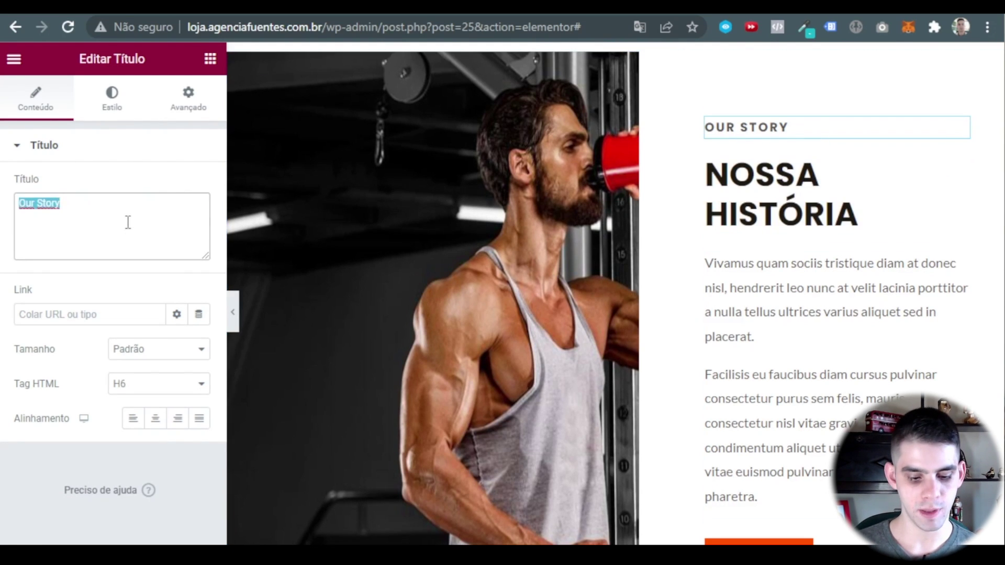
type("Um pouco sobre...")
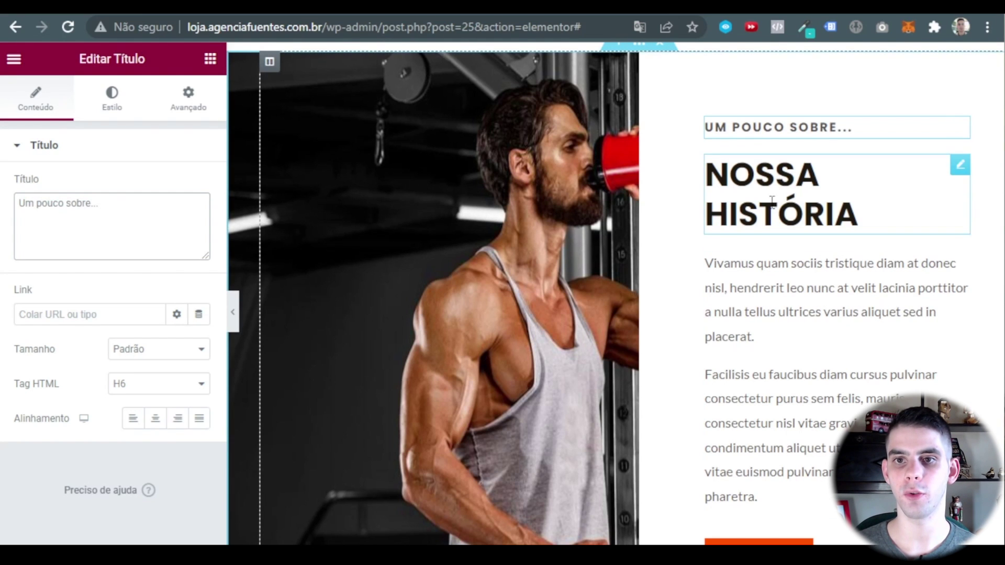
Select the story paragraph, then the Read More button widget.
scroll(820, 236, "down", 2)
left_click(792, 216)
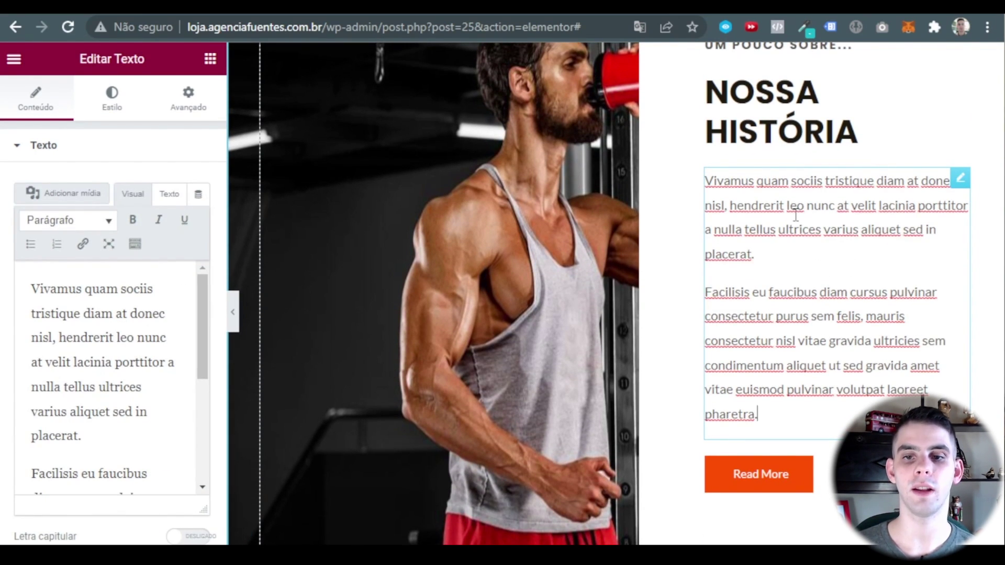
scroll(758, 195, "down", 4)
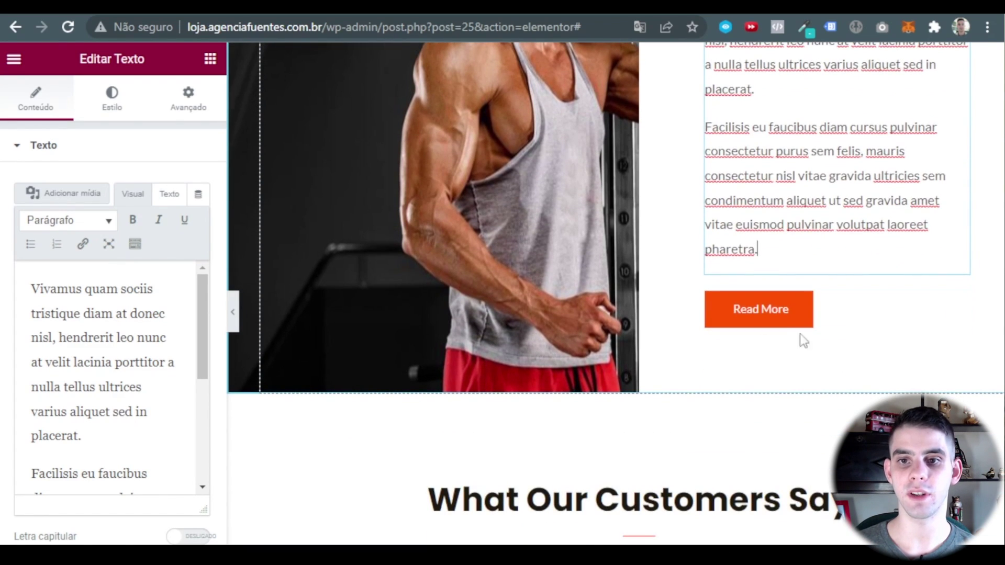
left_click(853, 314)
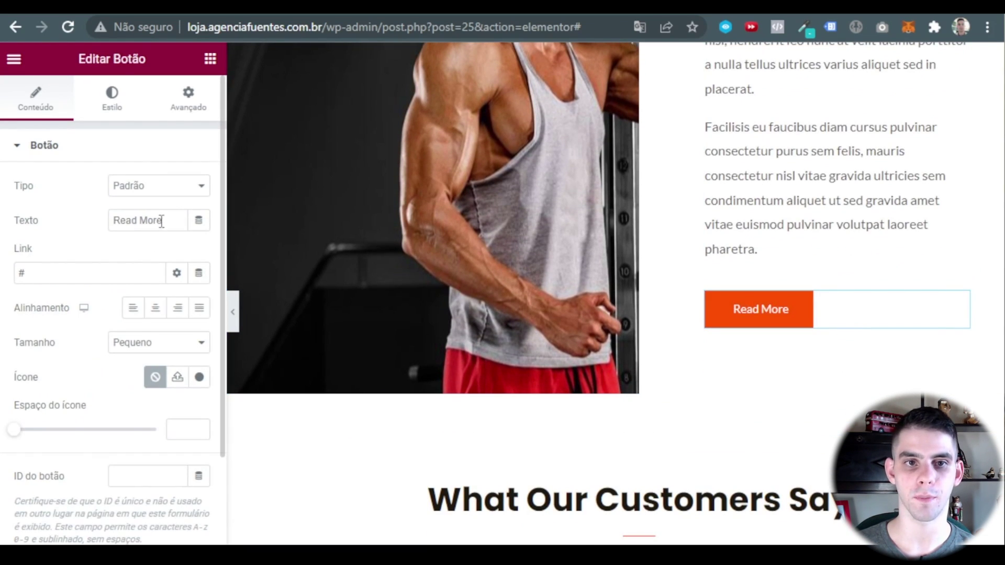
Relabel the button 'Saiba Mais' and clear its placeholder # link.
left_click_drag(162, 221, 50, 194)
type("Saiba Mais")
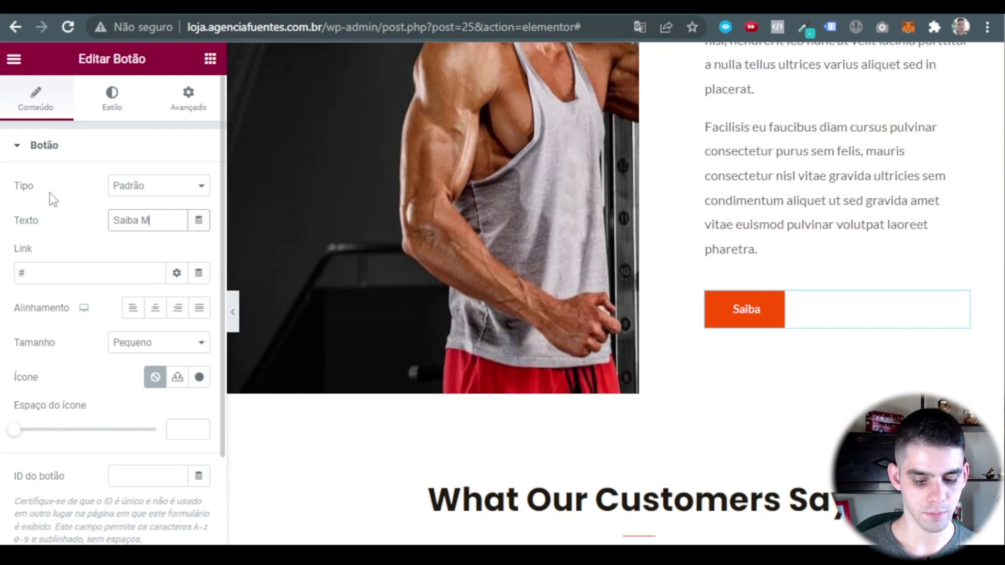
left_click(67, 269)
key("BackSpace")
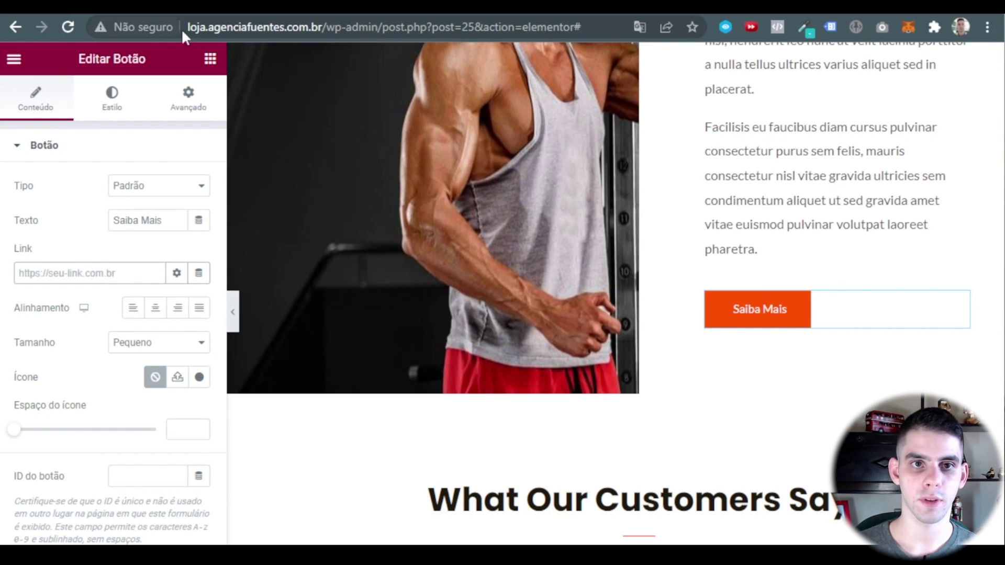
Set the button link to the site address followed by /sobre-nos.
left_click_drag(189, 28, 322, 27)
key("ctrl+c")
right_click(300, 29)
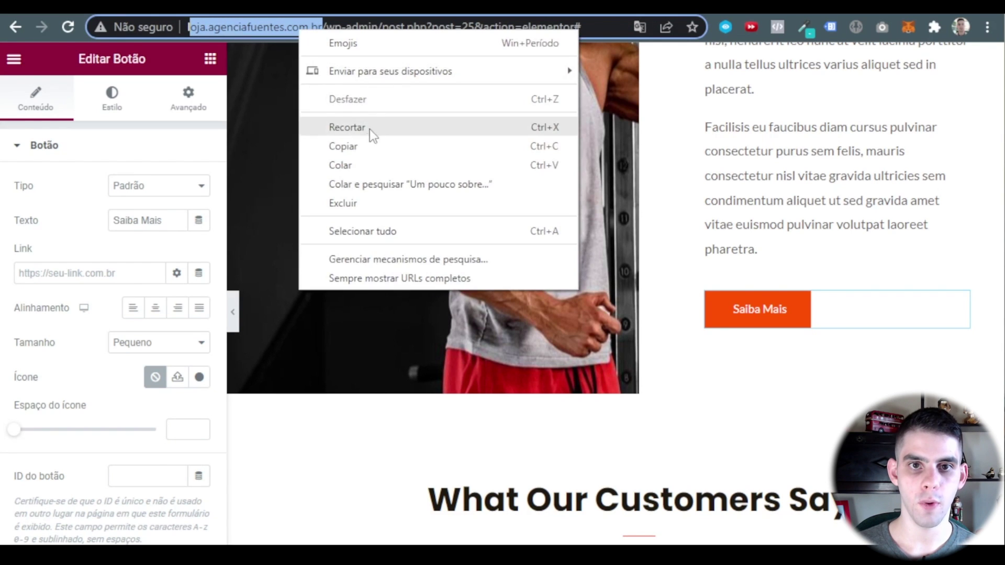
left_click(366, 146)
left_click(49, 276)
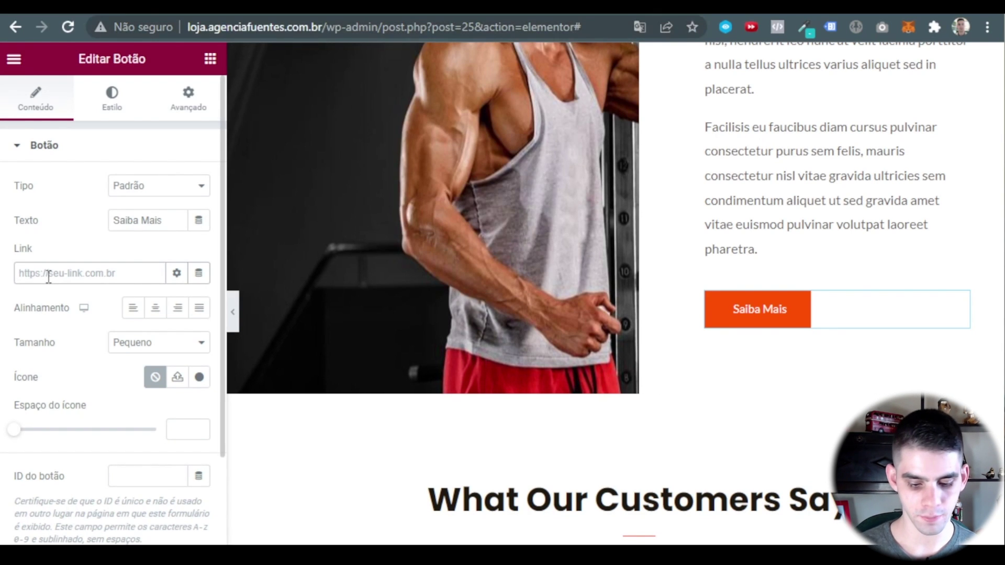
key("ctrl+v")
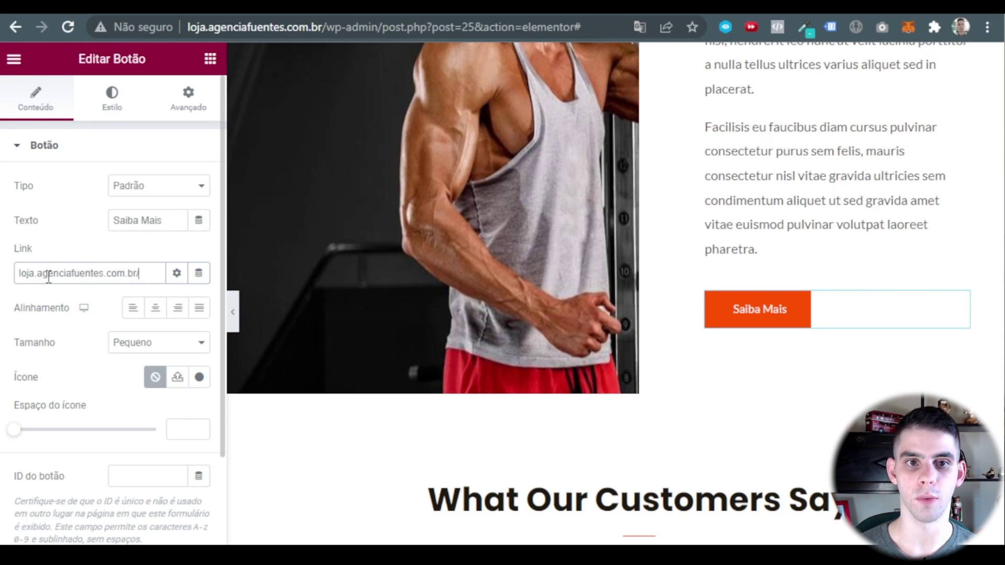
type("/so")
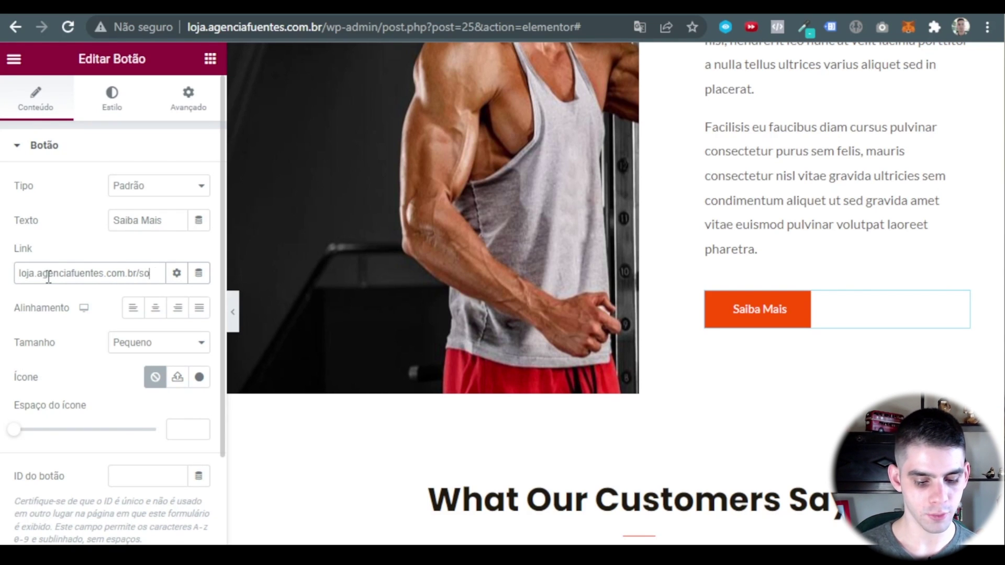
type("bre")
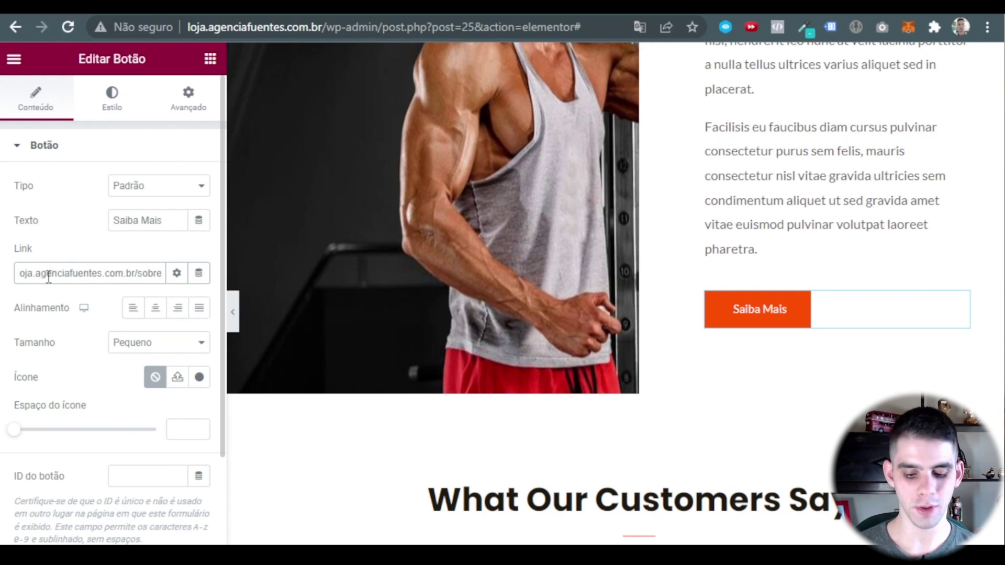
type("-nos")
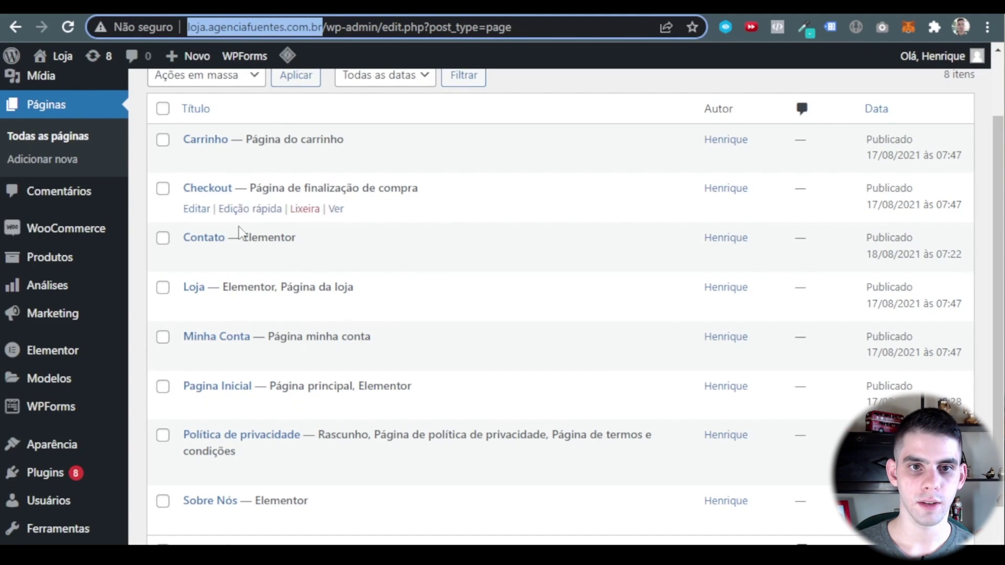
Copy the sobre-nos slug from the Sobre Nós page's Quick Edit, then return to the button link.
scroll(303, 366, "down", 1)
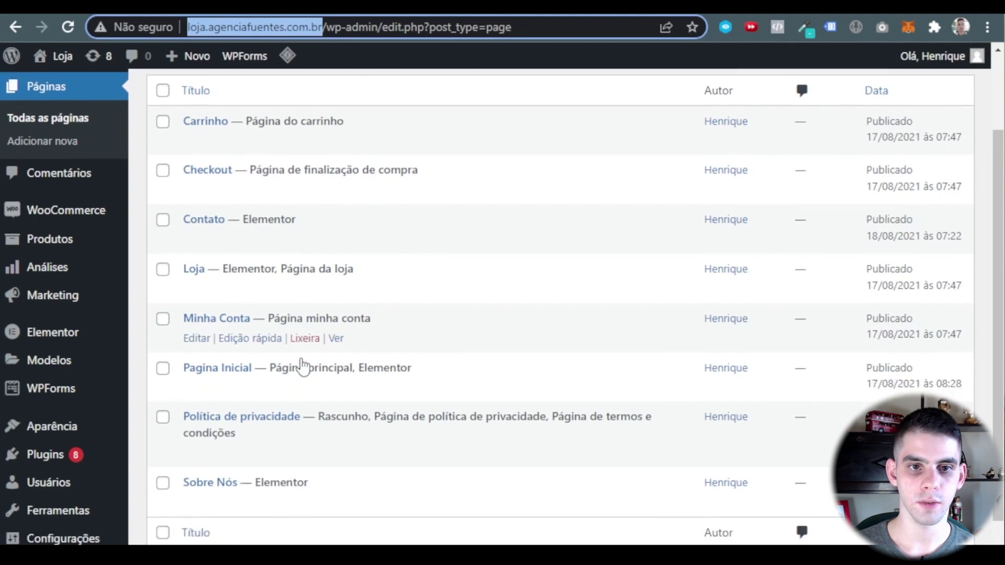
scroll(262, 299, "down", 1)
scroll(237, 416, "up", 1)
scroll(236, 416, "down", 1)
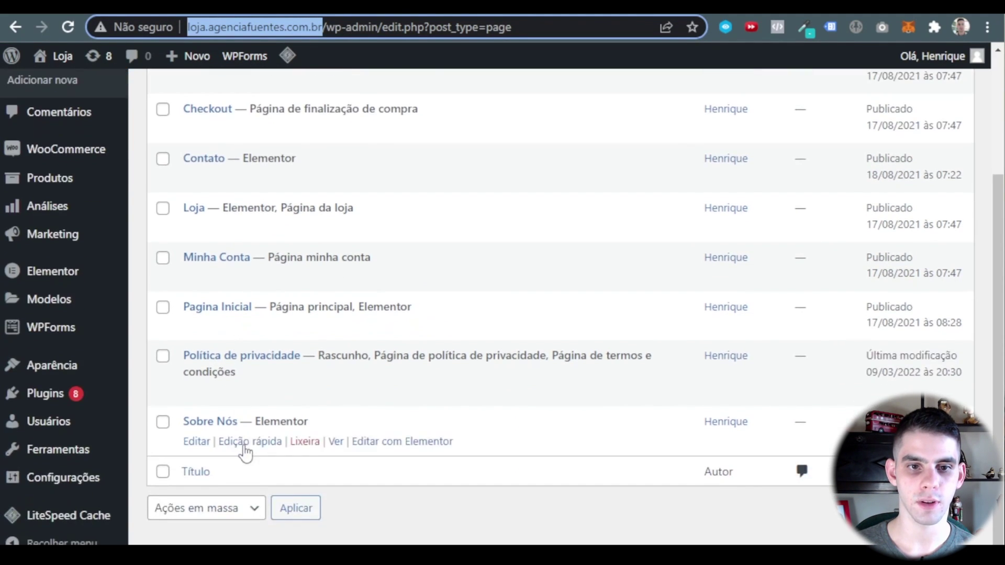
left_click(245, 447)
left_click_drag(284, 476, 203, 477)
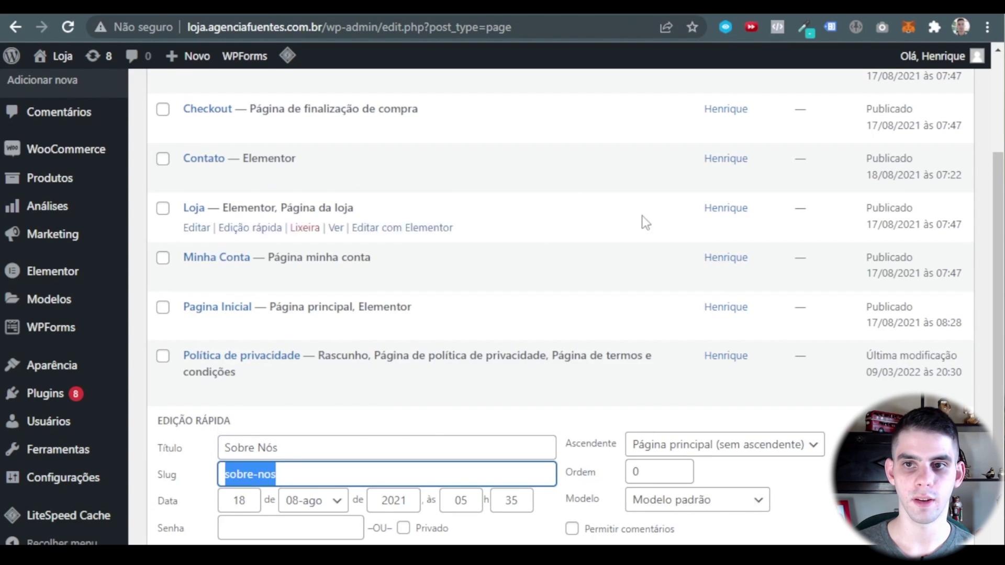
right_click(246, 480)
left_click(291, 260)
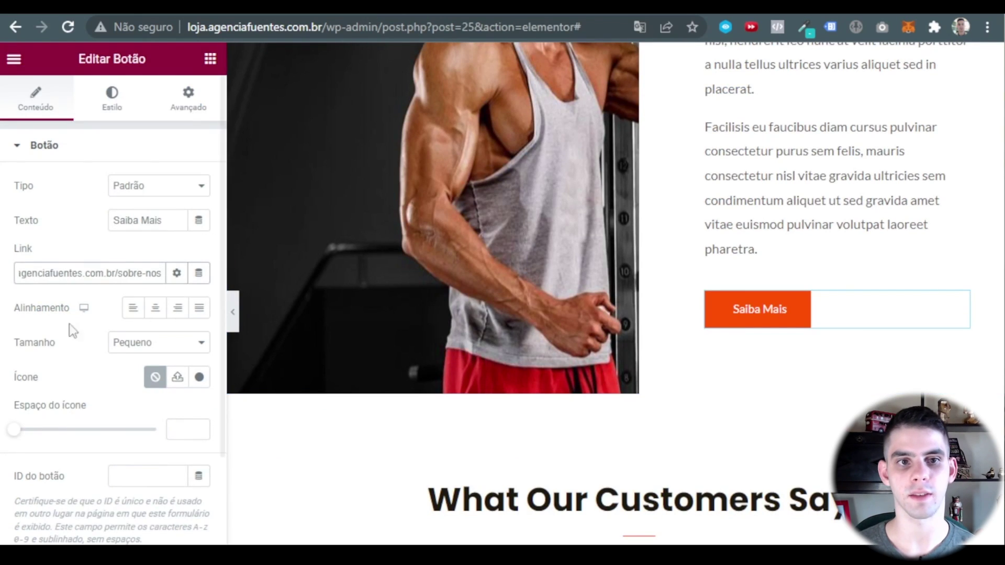
left_click(69, 325)
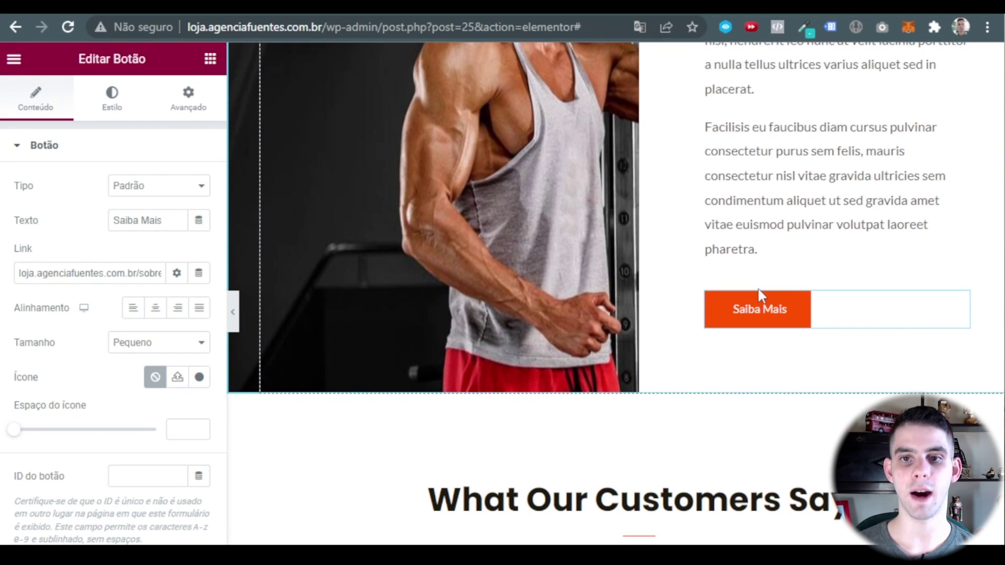
Paste the Power Suplementos story text over the placeholder story paragraph.
scroll(758, 291, "up", 3)
left_click(786, 216)
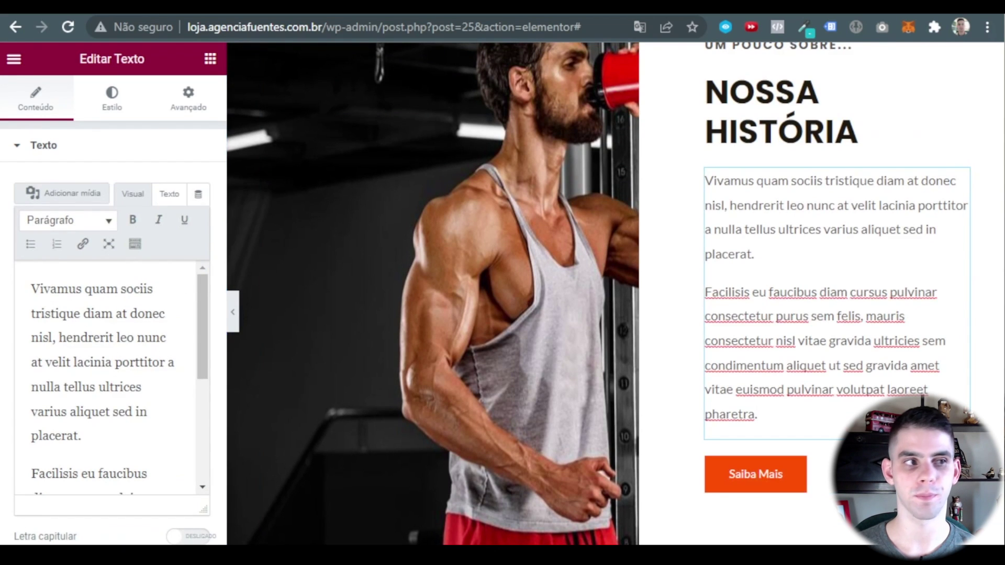
scroll(134, 370, "down", 5)
key("ctrl+a")
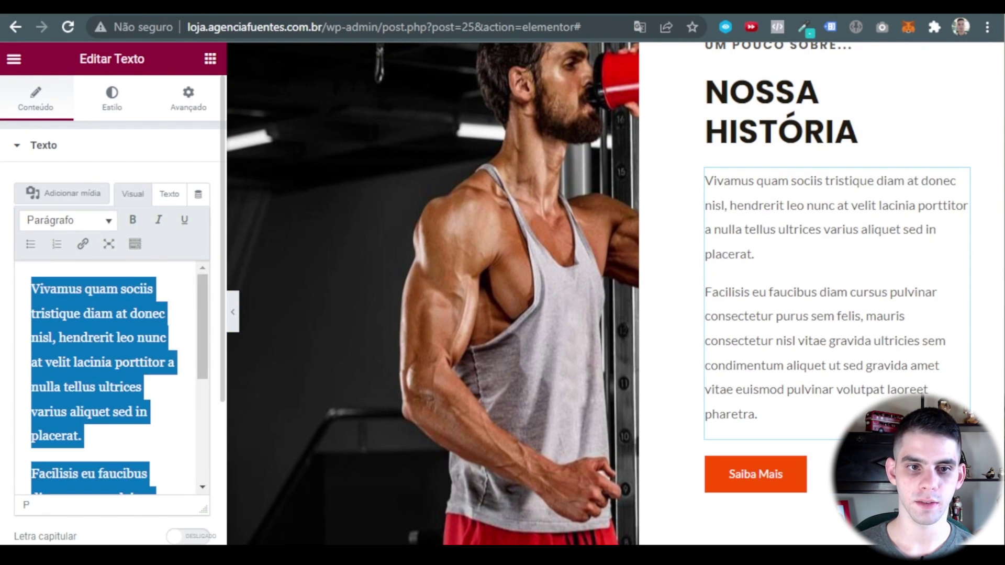
type("A Power Suplementos para fabricação e fornecimento de produtos suplementares Com a preocupação de superar obstáculos e limites, nossa empresa foi criada com o objetivo de ser melhor na fabricação e venda de suplementos alimentares. Desde a escolha da matéria-prima até o fornecimento dos produtos, a qualidade se sobrepõe a todos os momentos. A vontade de continuar se aprimorando é o que leva esta empresa a conquistar seu espaço no mercado, orgulhando-se sempre de sua equipe e fortificando-se por sua credibilidade e seriedade com seus negócios e seus clientes.")
Preview the page without the panel, scrolling down to the testimonials section.
left_click(233, 312)
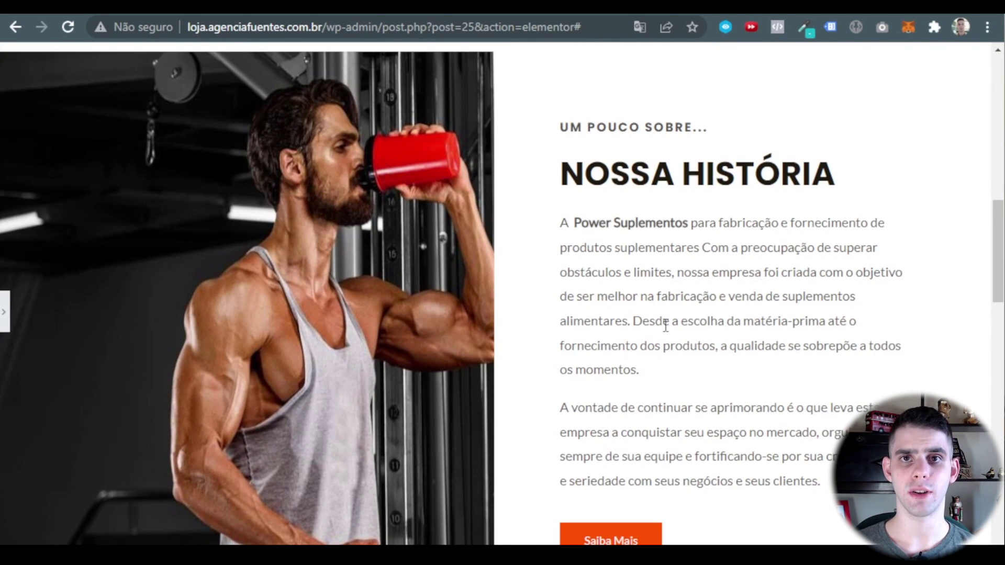
left_click_drag(571, 128, 743, 407)
scroll(744, 426, "down", 2)
left_click(741, 422)
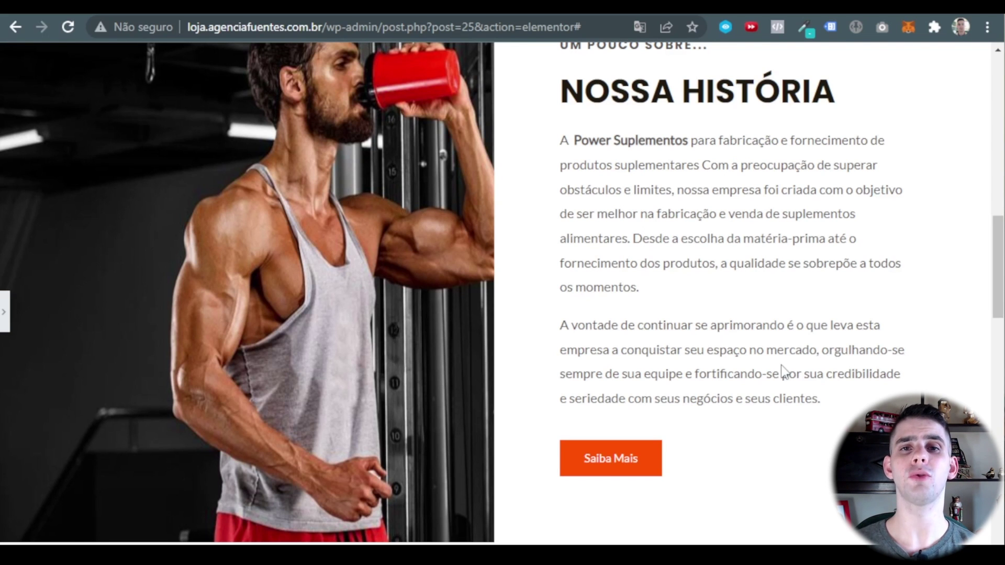
scroll(566, 220, "up", 15)
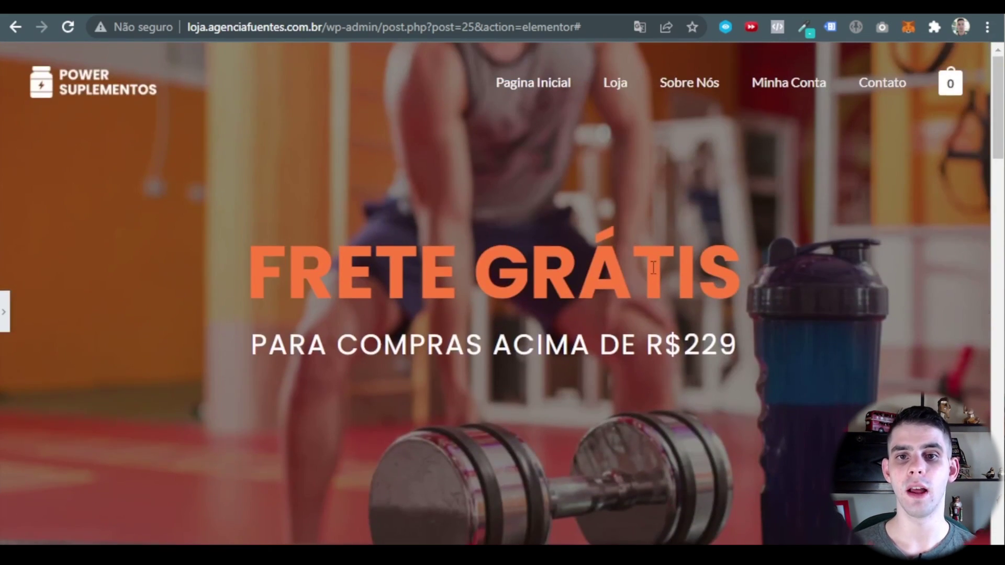
scroll(611, 224, "down", 8)
scroll(643, 170, "down", 6)
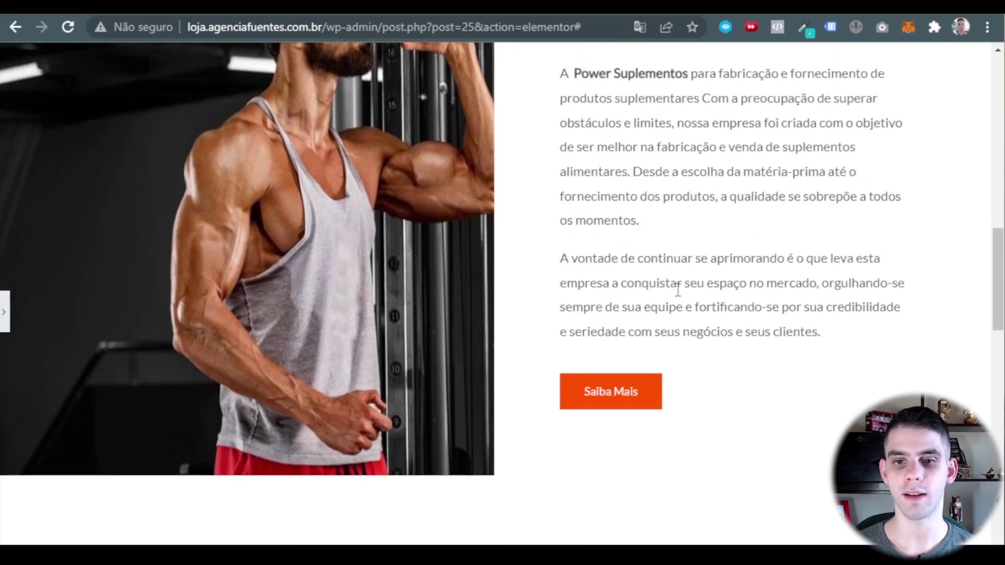
scroll(675, 291, "down", 6)
scroll(719, 293, "down", 2)
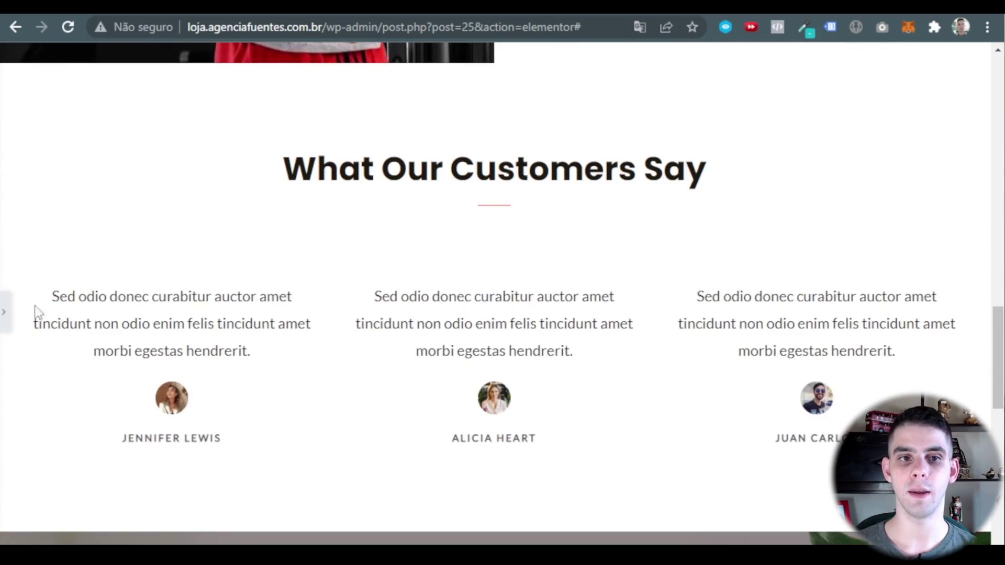
Replace the What Our Customers Say heading with 'O que nossos clientes dizem'.
left_click(3, 313)
left_click(665, 173)
triple_click(153, 212)
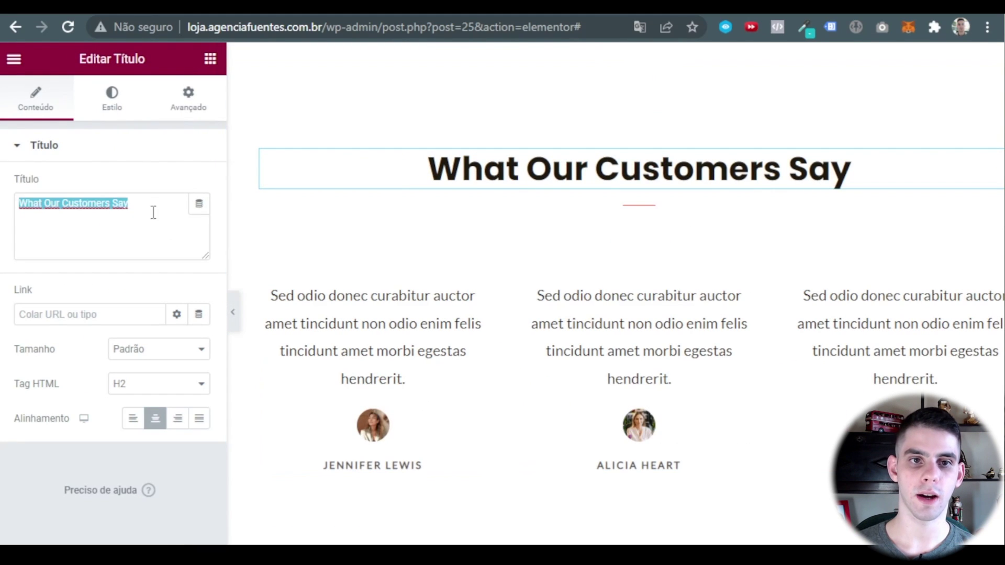
type("O que nossos clientes dizem")
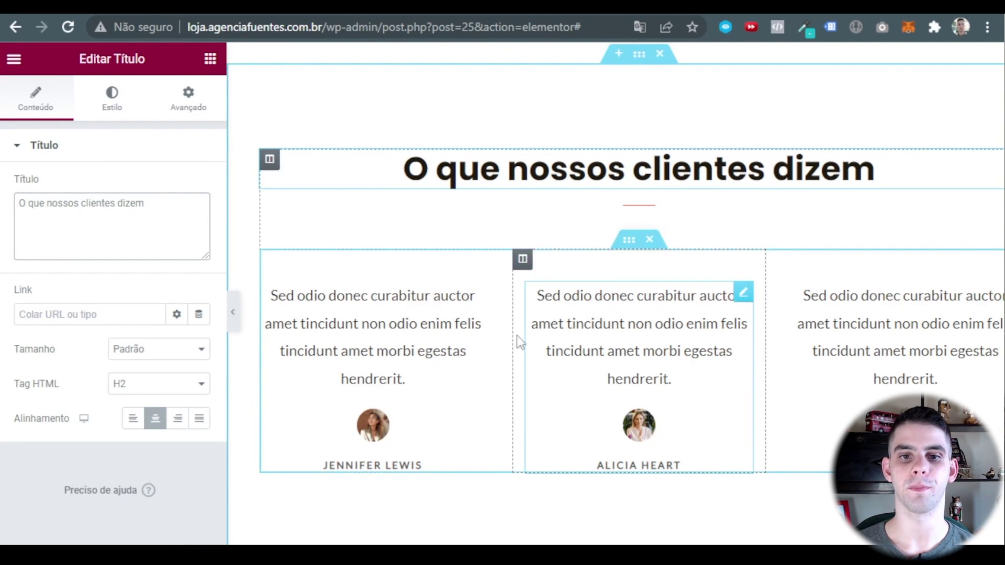
scroll(516, 335, "down", 2)
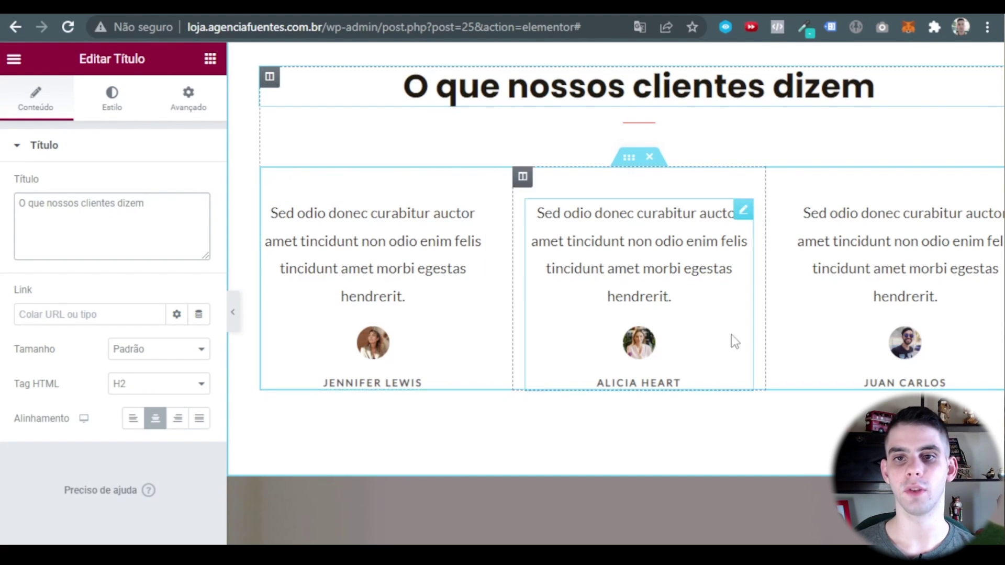
scroll(731, 338, "up", 2)
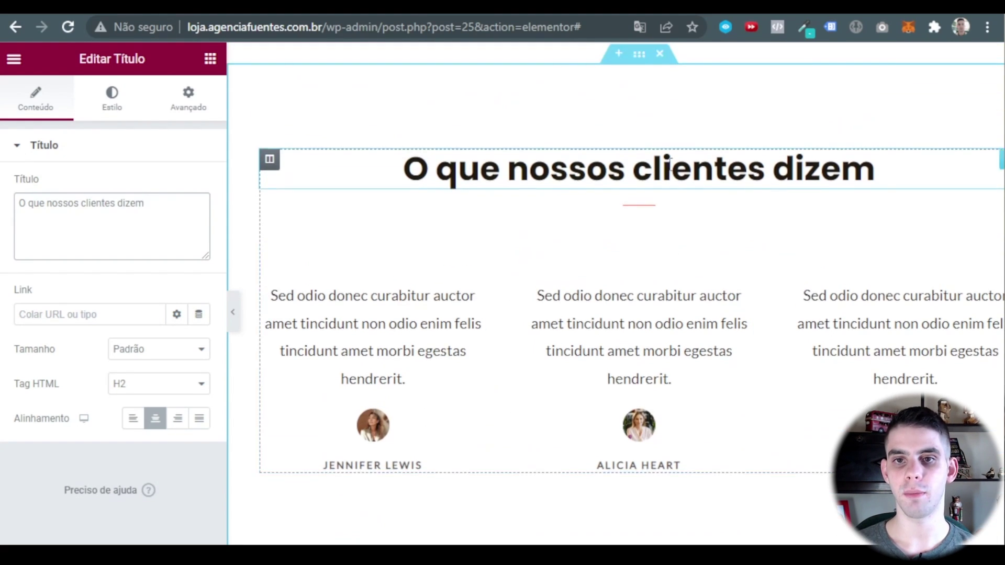
Toggle the testimonials section's Ocultar on for desktop, tablet and mobile, then back off.
left_click(639, 55)
left_click(188, 95)
scroll(128, 286, "down", 3)
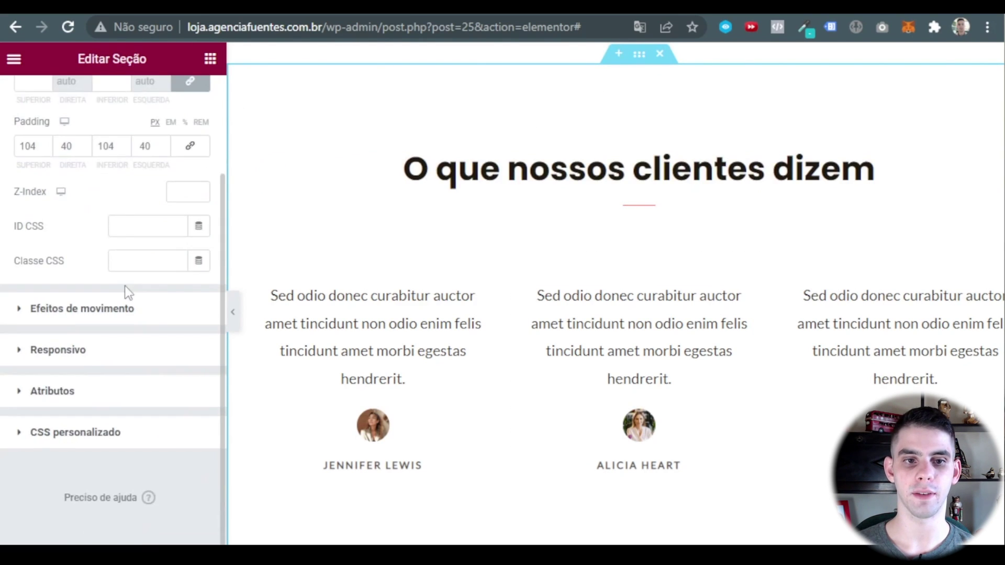
left_click(60, 352)
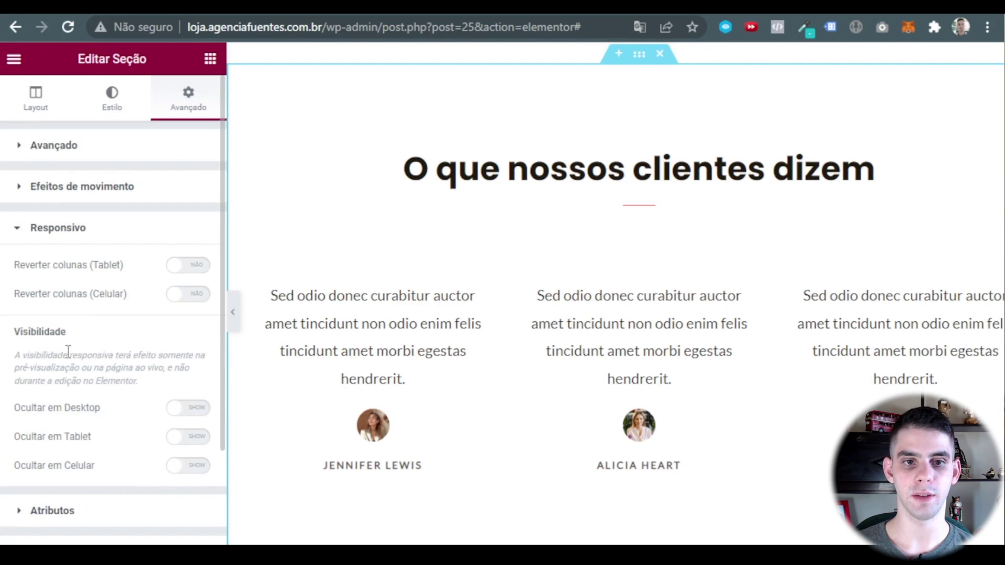
left_click(189, 409)
left_click(189, 437)
left_click(191, 465)
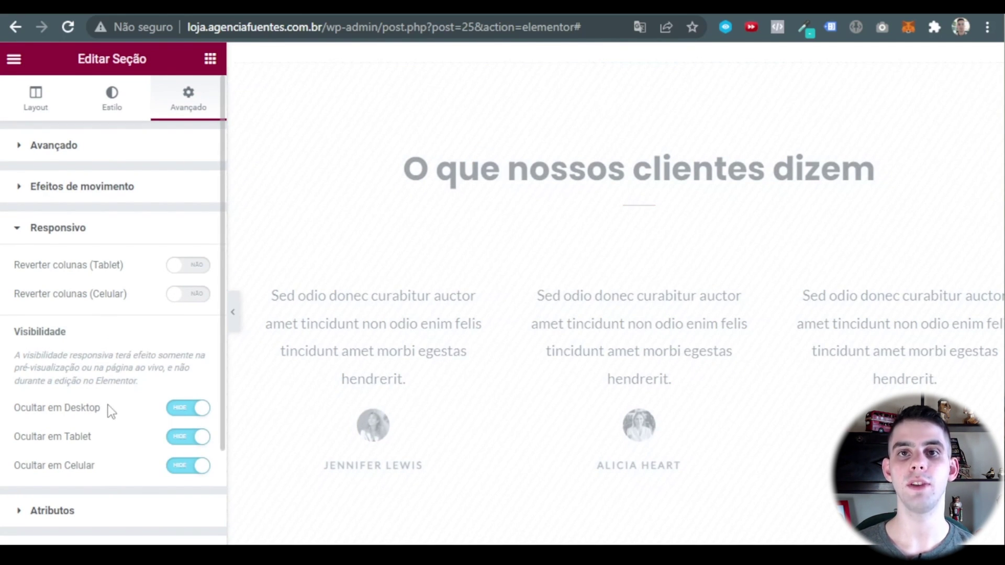
left_click(195, 466)
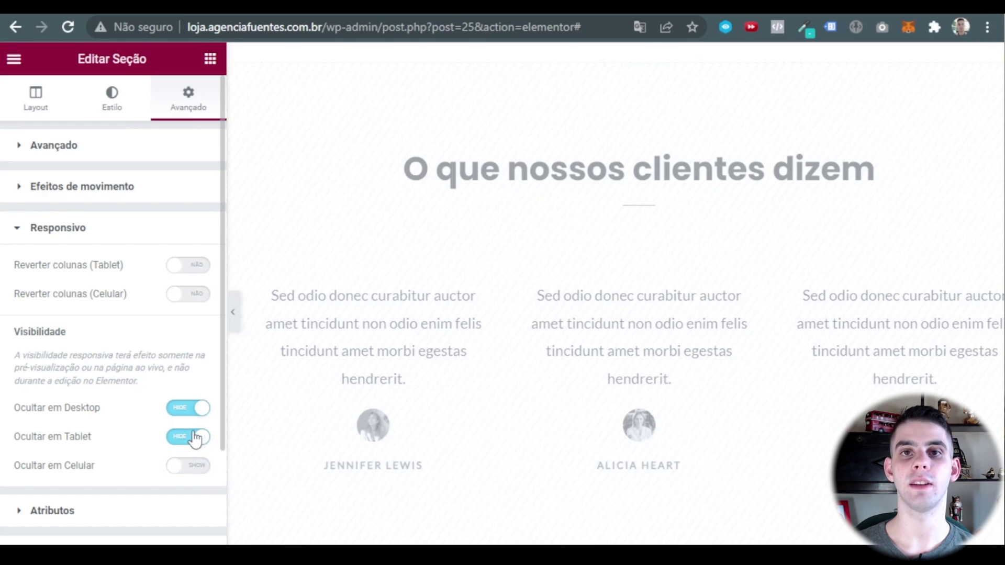
left_click(196, 438)
left_click(195, 417)
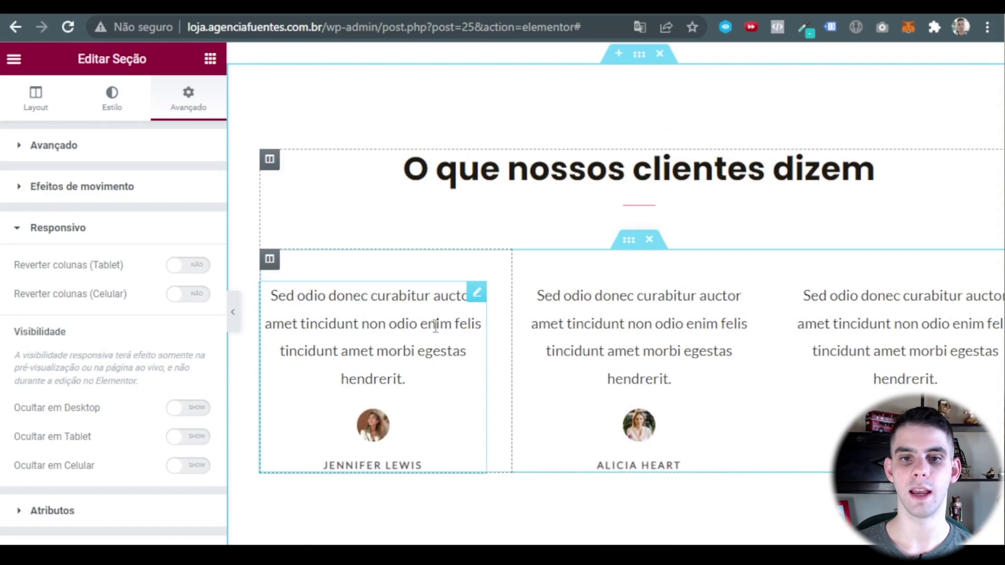
Open the first testimonial widget and select its Latin placeholder quote.
left_click(36, 98)
scroll(487, 298, "down", 2)
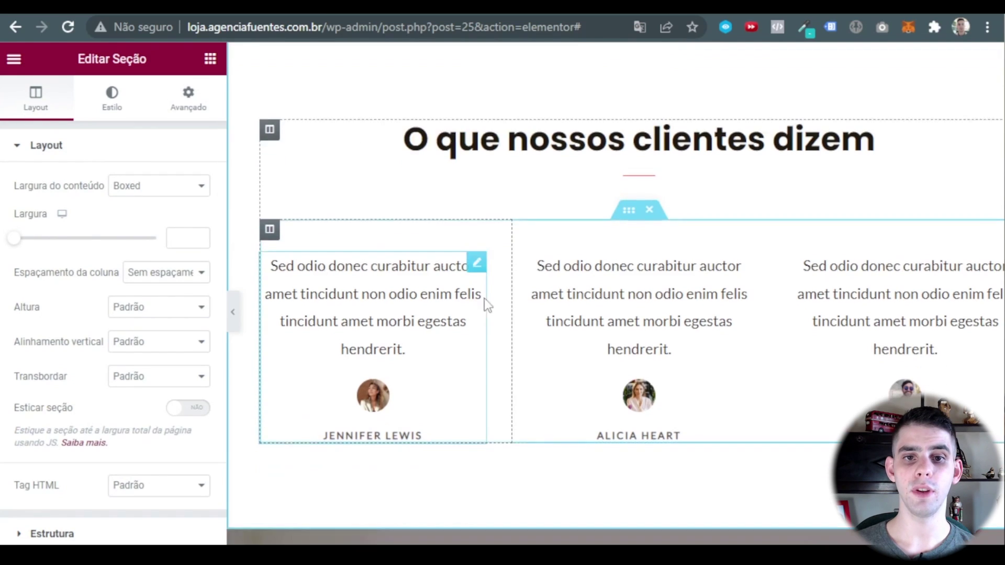
left_click(440, 214)
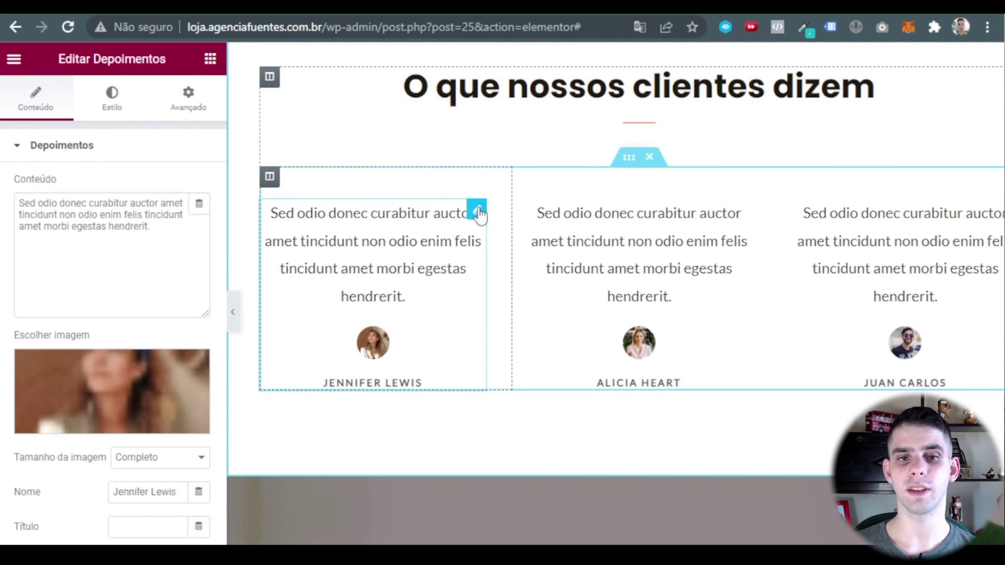
triple_click(164, 227)
left_click(121, 273)
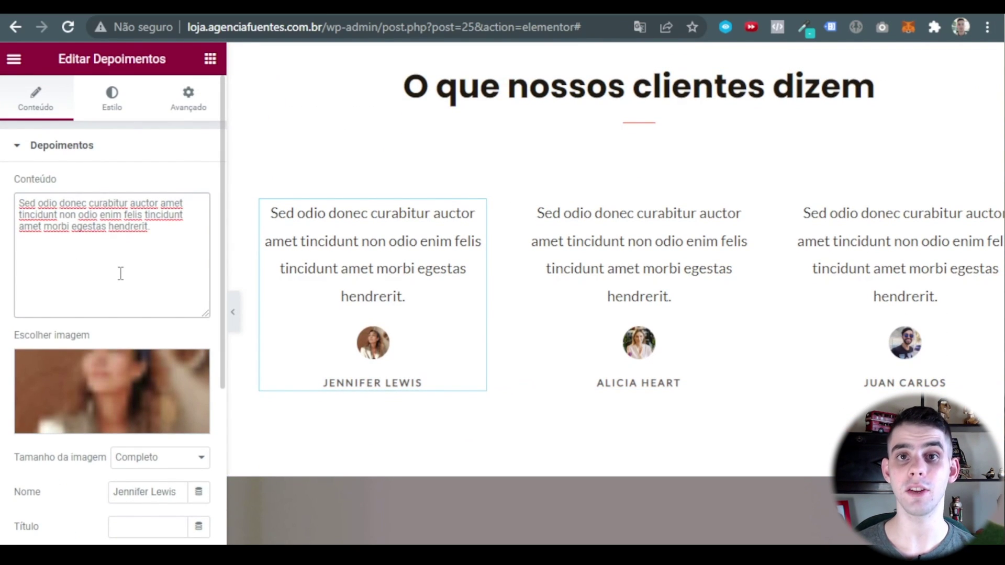
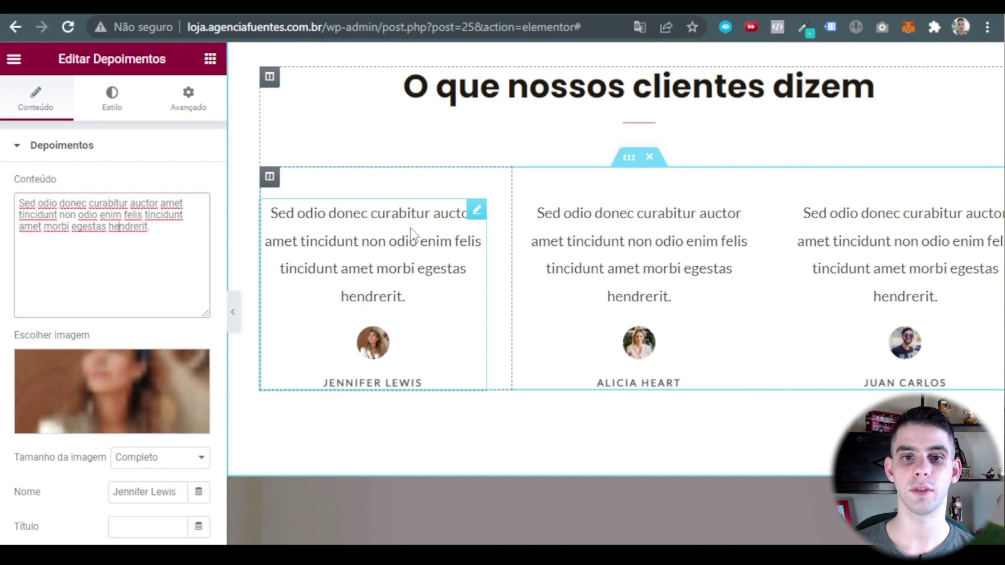
Remove the photo from the first testimonial and preview the page.
triple_click(160, 232)
left_click(114, 282)
scroll(115, 281, "down", 2)
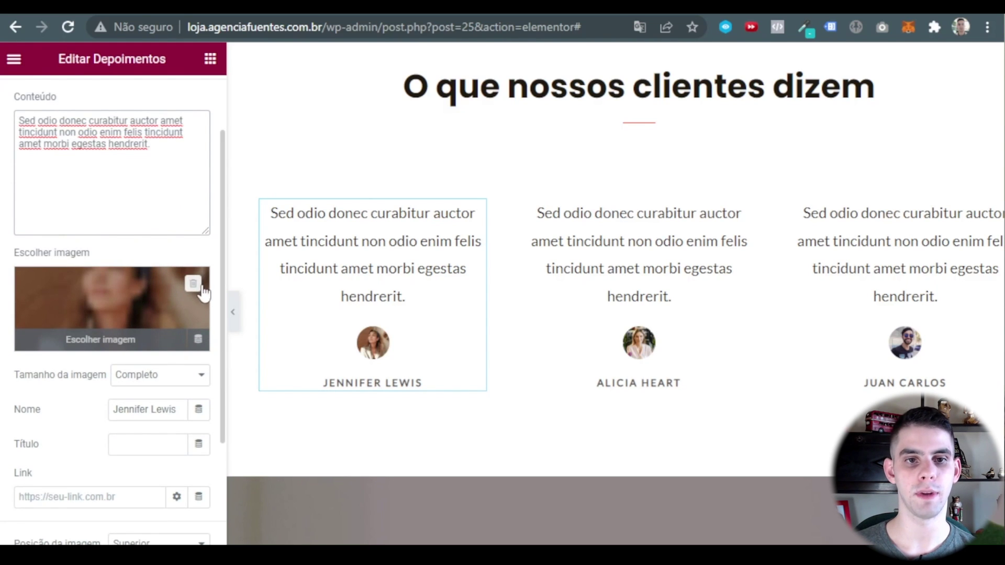
left_click(193, 283)
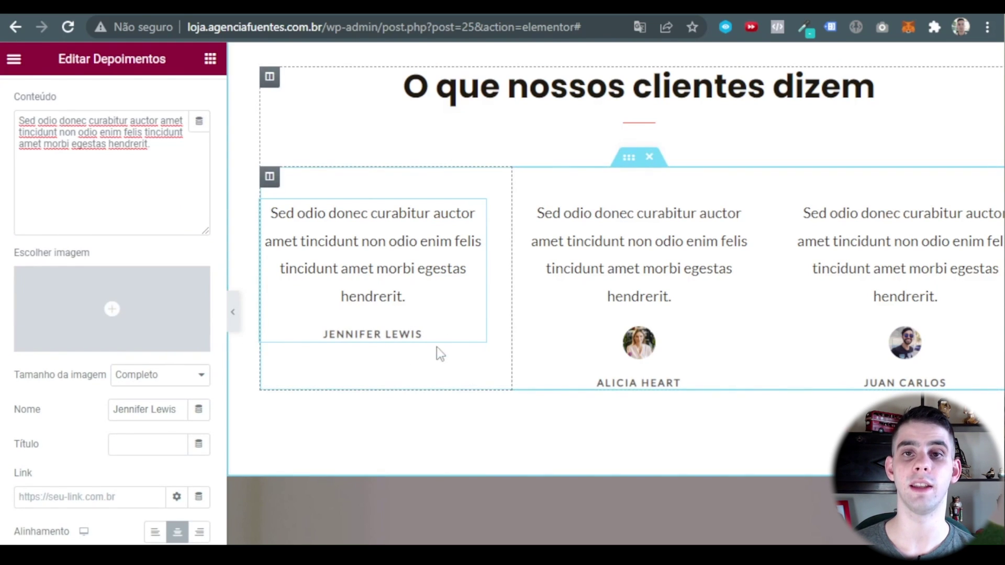
scroll(112, 361, "down", 3)
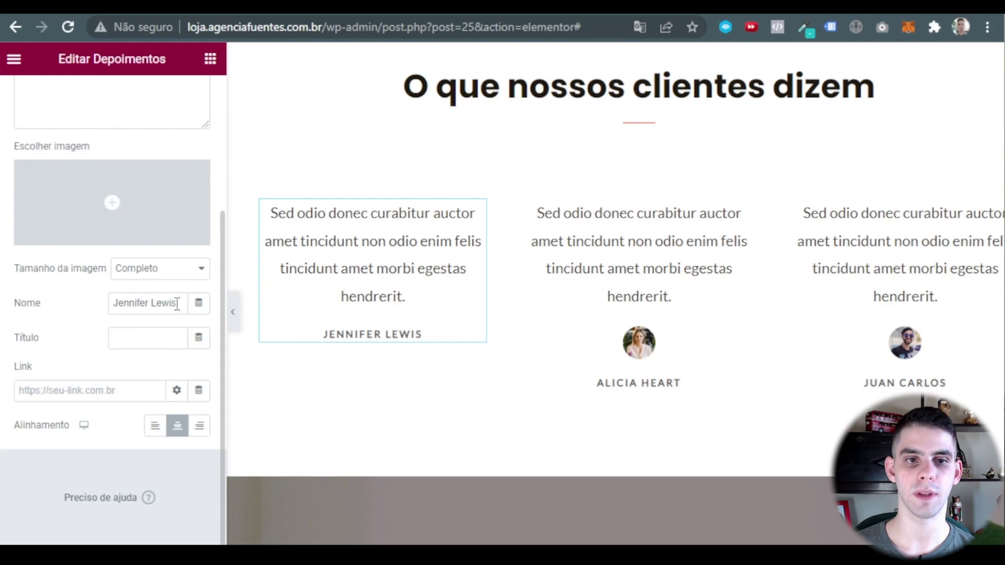
left_click_drag(177, 304, 112, 304)
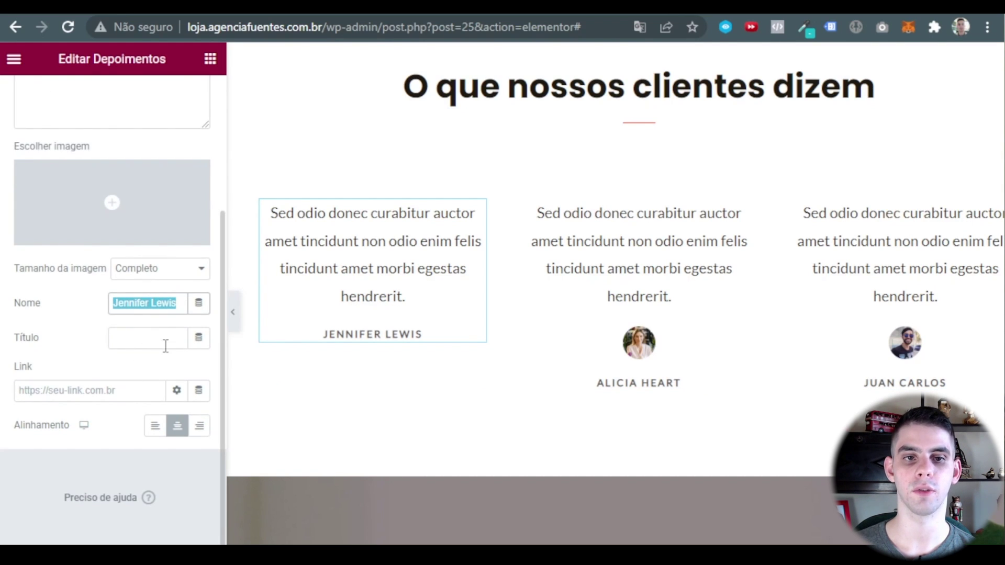
scroll(105, 384, "up", 2)
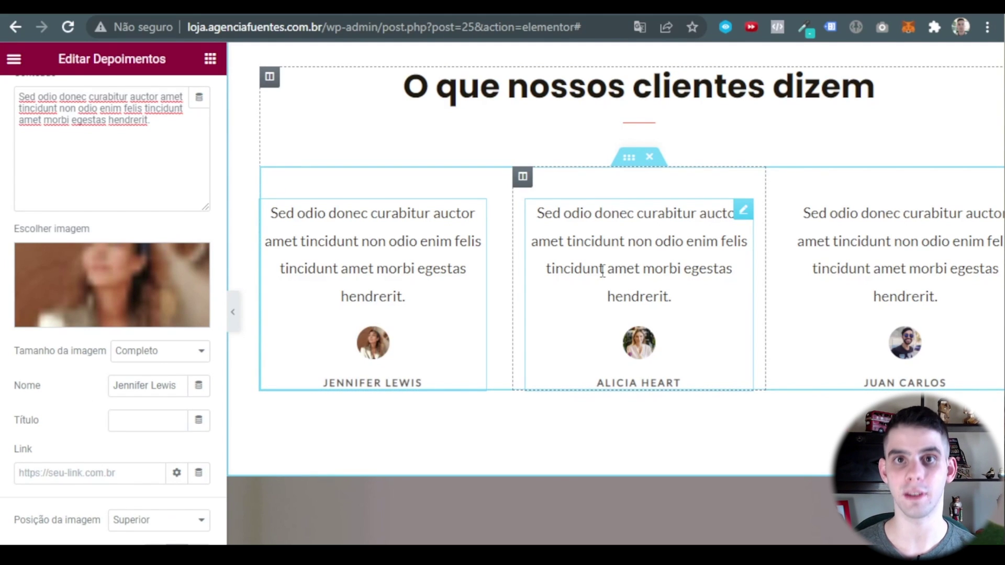
left_click(233, 312)
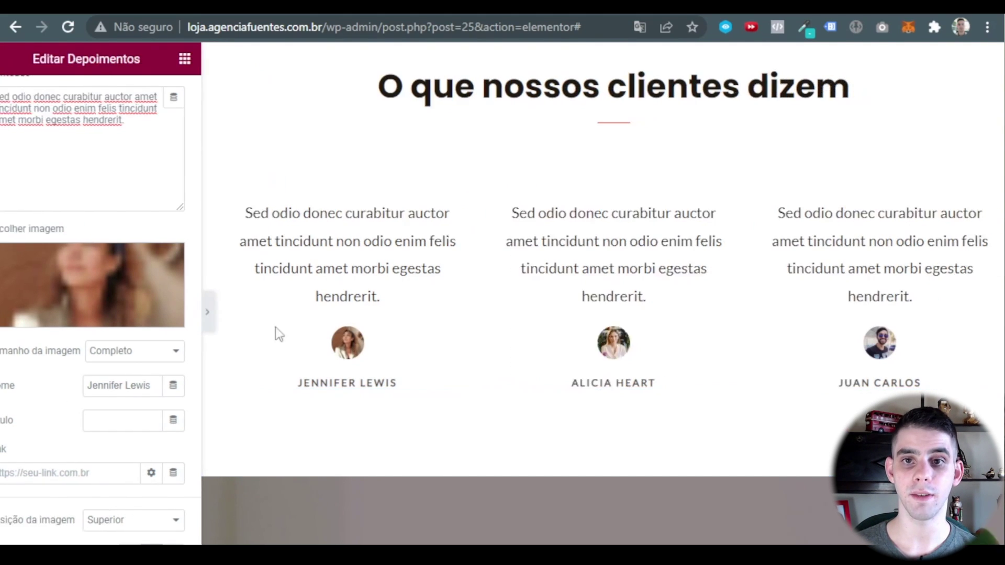
scroll(554, 374, "up", 2)
scroll(474, 234, "down", 2)
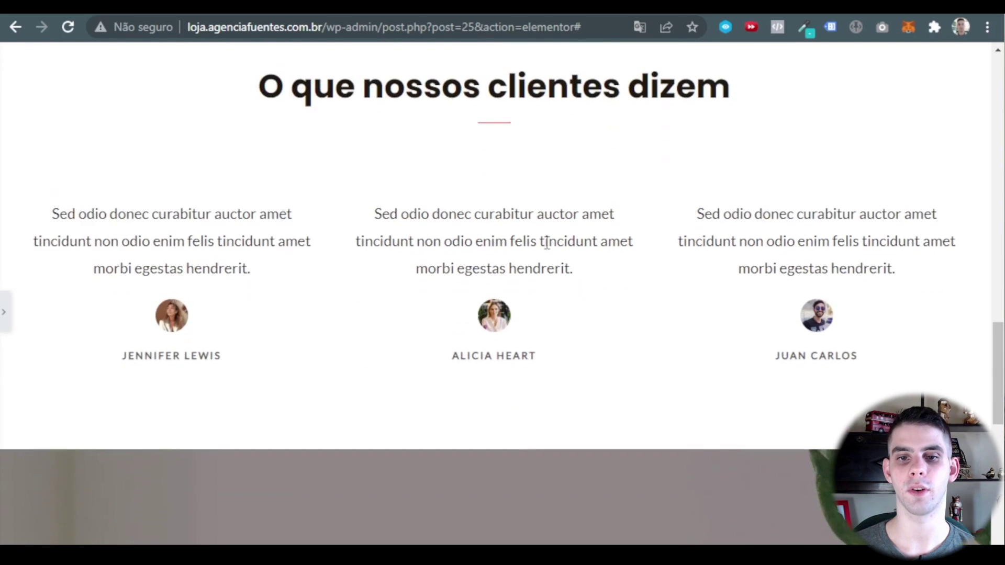
scroll(523, 241, "up", 2)
scroll(550, 244, "down", 3)
key("ctrl+p")
scroll(578, 352, "down", 2)
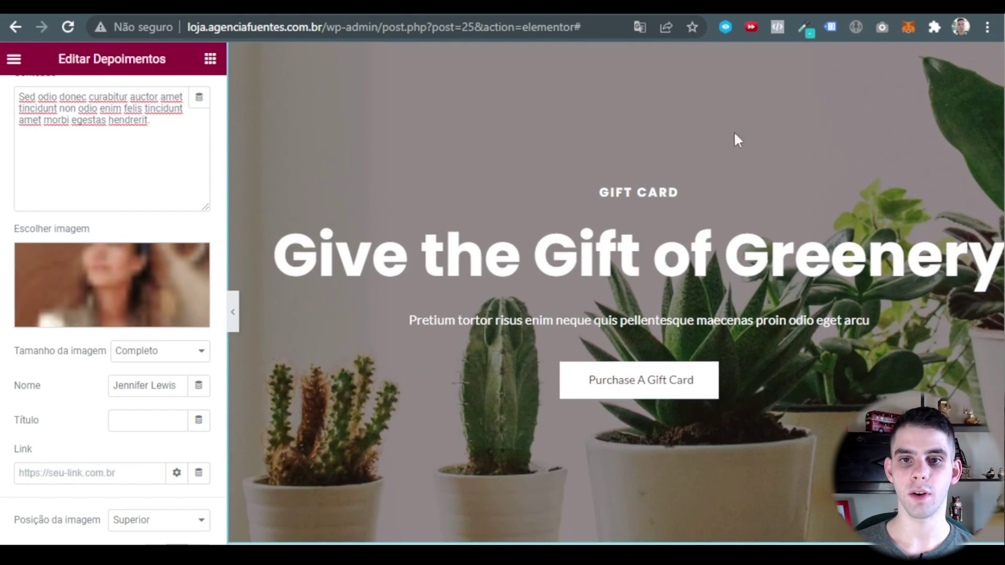
scroll(659, 157, "up", 2)
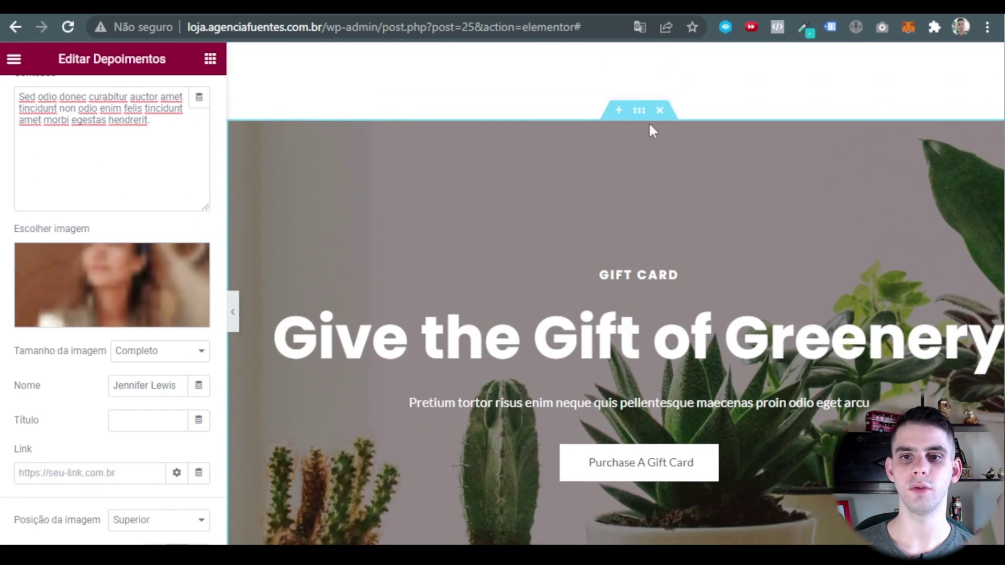
Replace the Gift Card section's background with the bodybuilder photo from the media library.
left_click(639, 114)
left_click(112, 98)
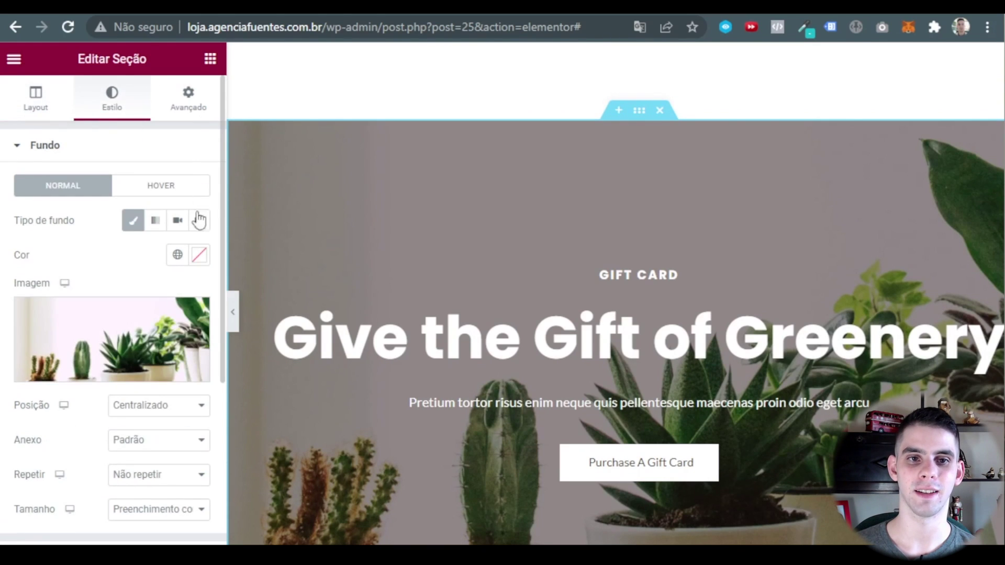
left_click(134, 331)
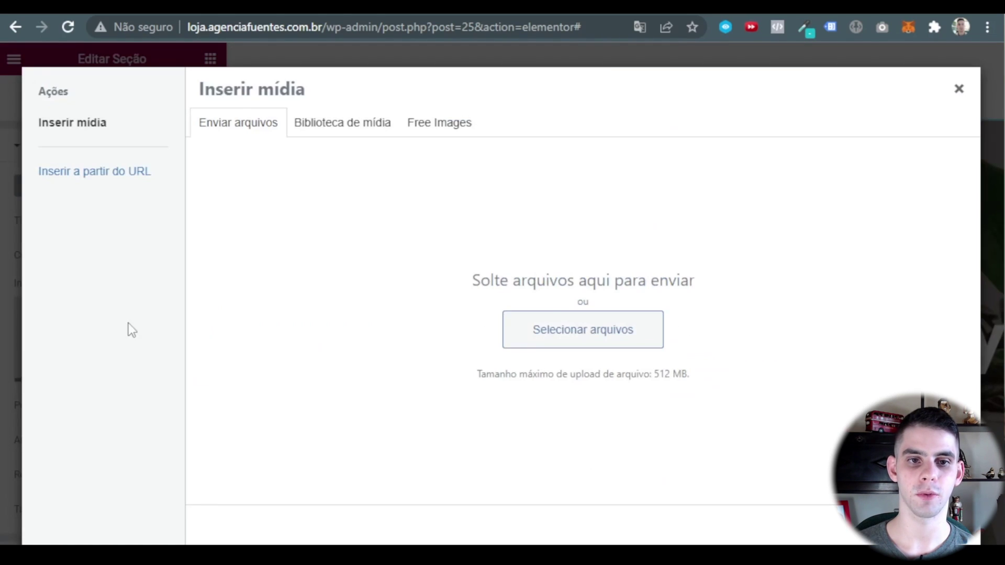
left_click(324, 122)
left_click(518, 264)
left_click(937, 526)
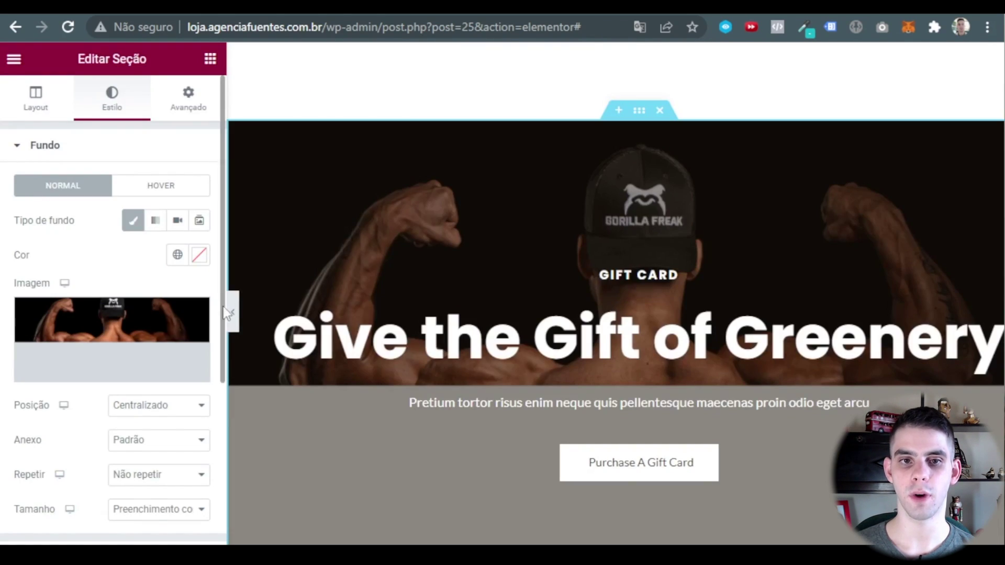
left_click(230, 313)
Set the section background's Anexo to Fixo so the image stays fixed while scrolling.
left_click(602, 124)
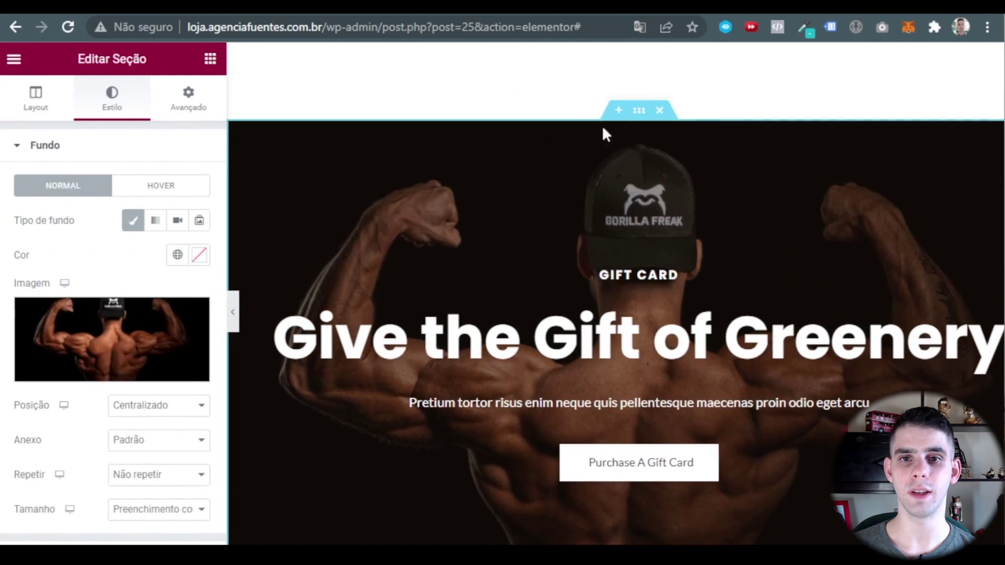
scroll(124, 438, "down", 2)
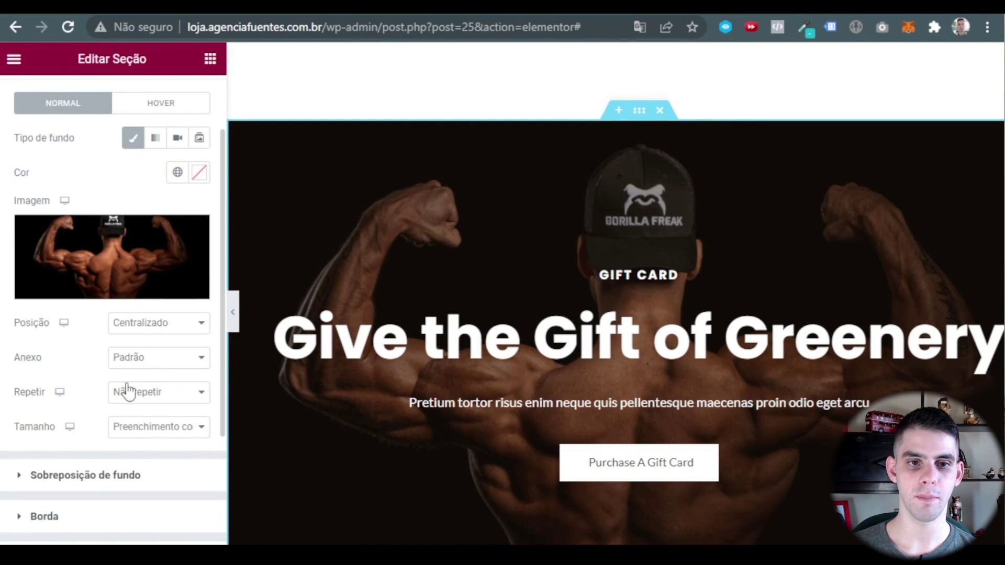
left_click(140, 364)
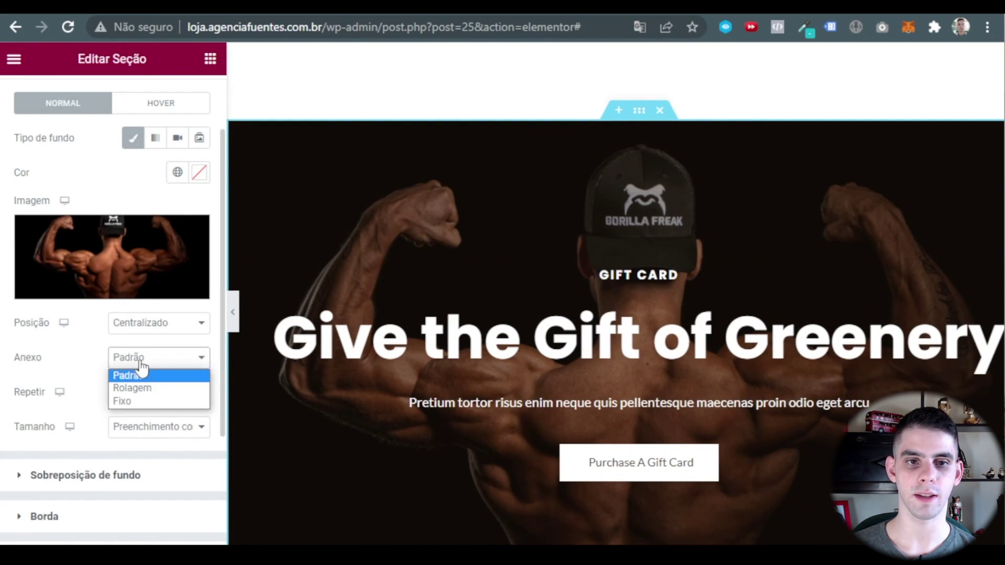
left_click(140, 401)
scroll(459, 319, "down", 3)
scroll(456, 314, "up", 3)
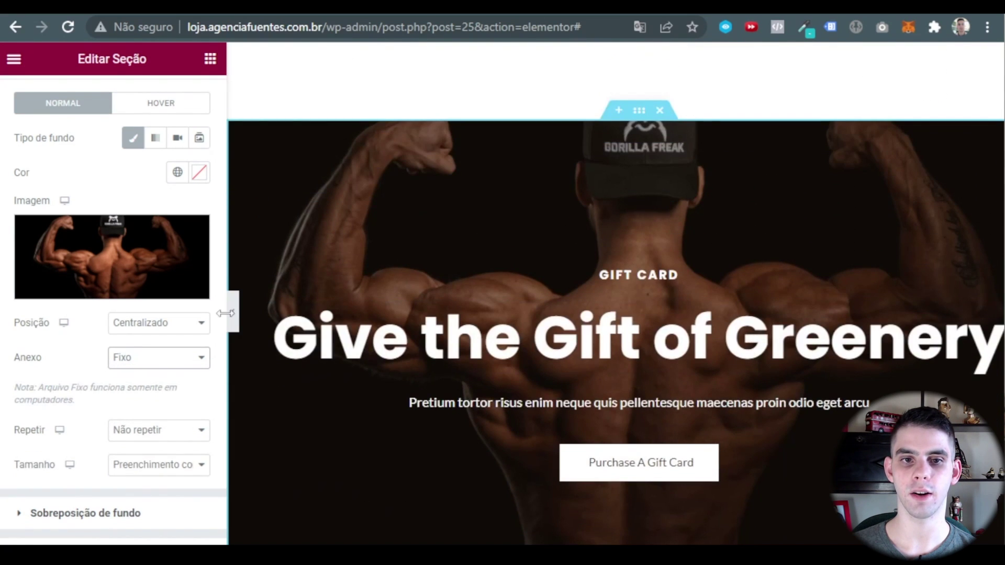
left_click(233, 313)
scroll(590, 374, "up", 9)
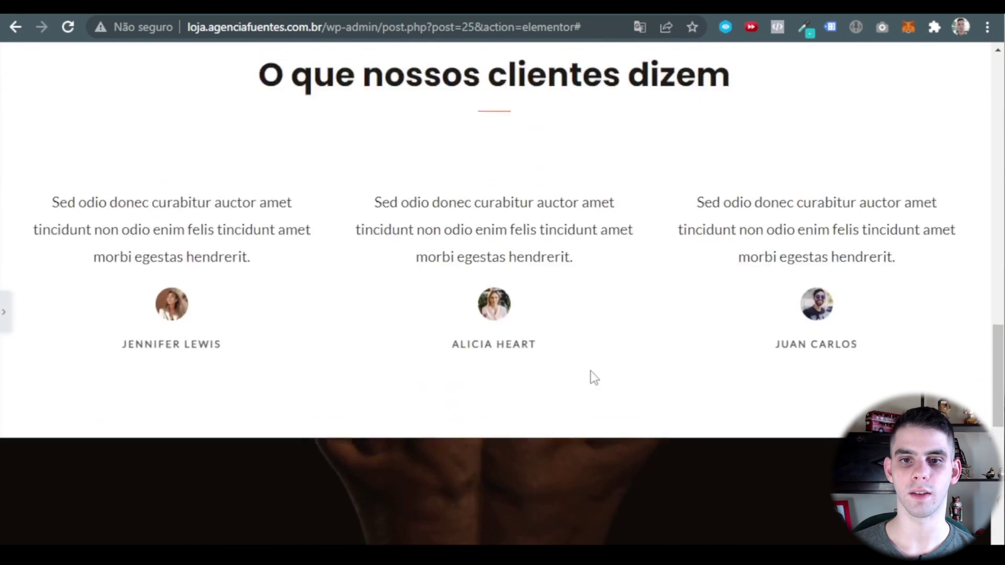
scroll(550, 304, "down", 3)
scroll(556, 303, "down", 9)
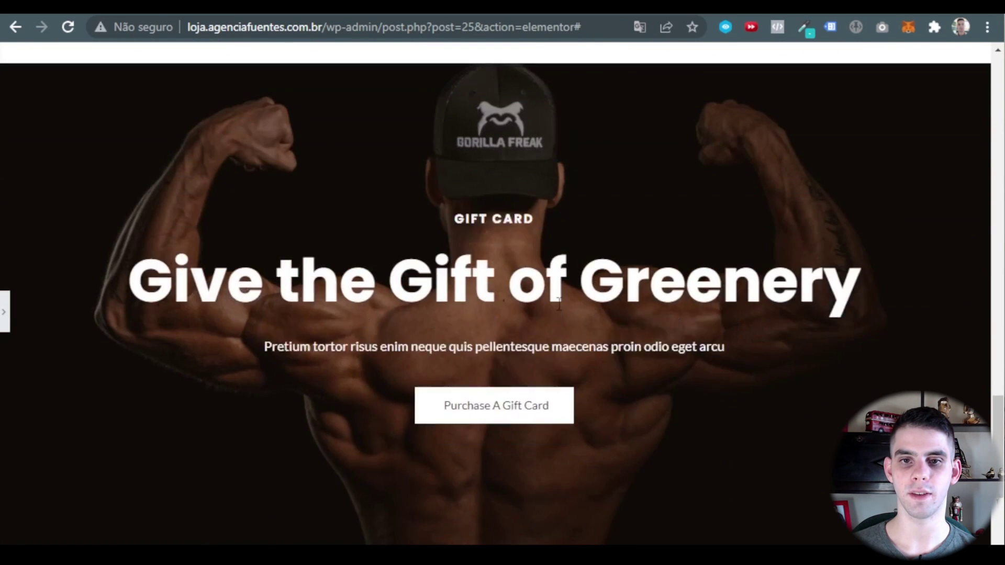
Change the kicker to 'Se apresse!' and the main heading to 'Últimas Unidades'.
left_click(5, 314)
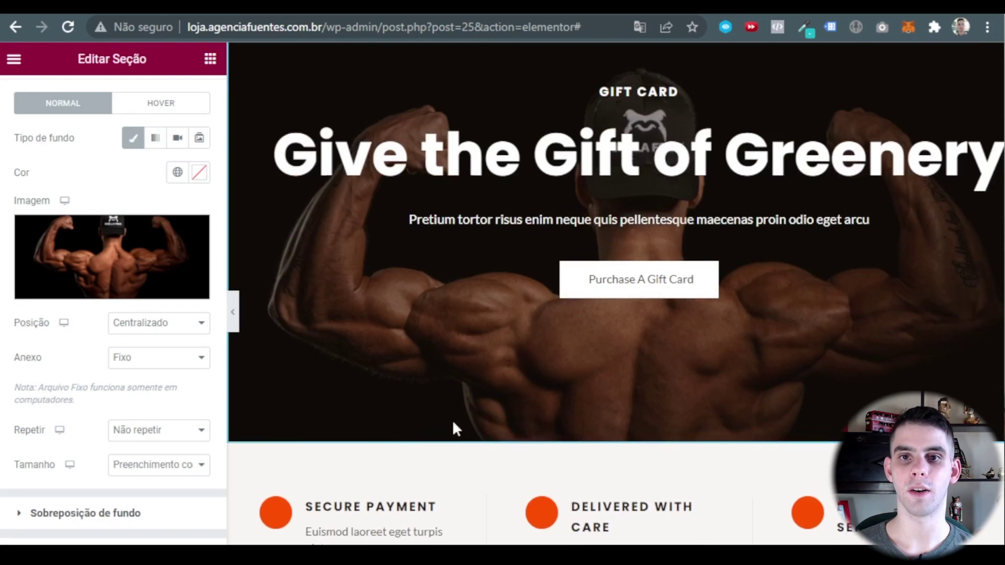
left_click(625, 251)
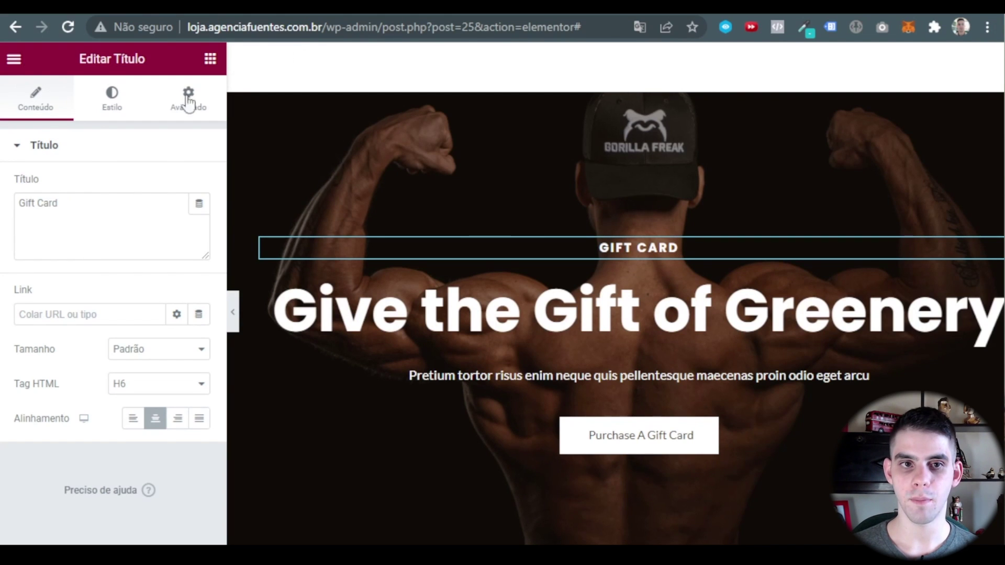
triple_click(98, 202)
type("Se apresse!")
left_click(575, 309)
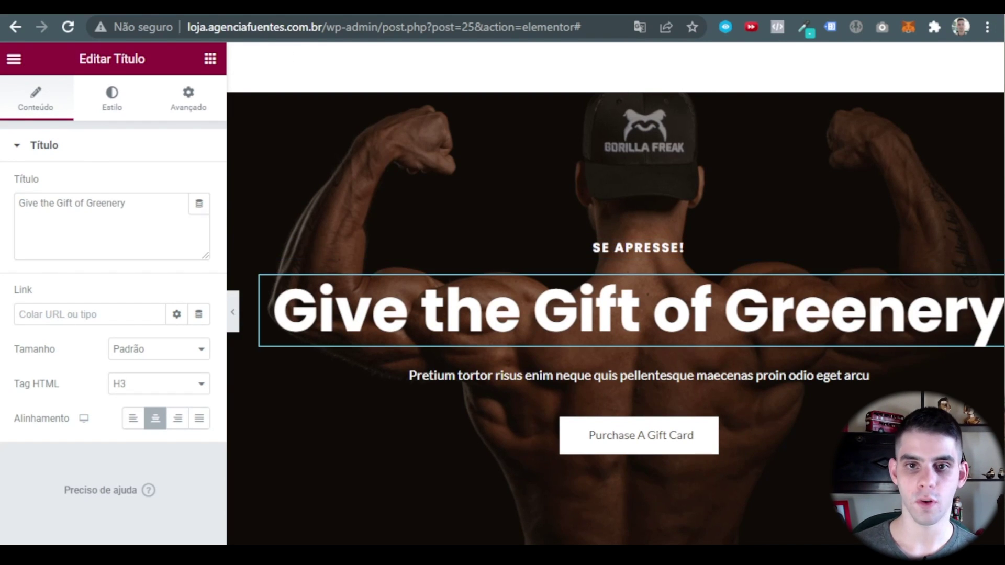
triple_click(116, 209)
type("Últimas Unidades")
Paste 'Produtos com até 70% de desconto' as the paragraph and relabel the button APROVEITAR.
left_click(629, 378)
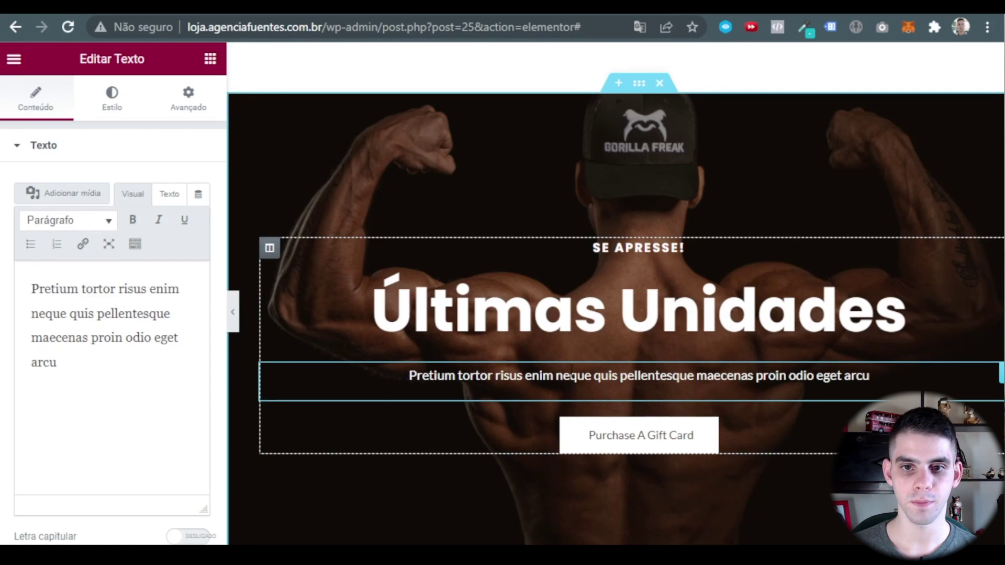
left_click_drag(58, 362, 29, 287)
type("Produtos com até 70% de desconto")
left_click(745, 428)
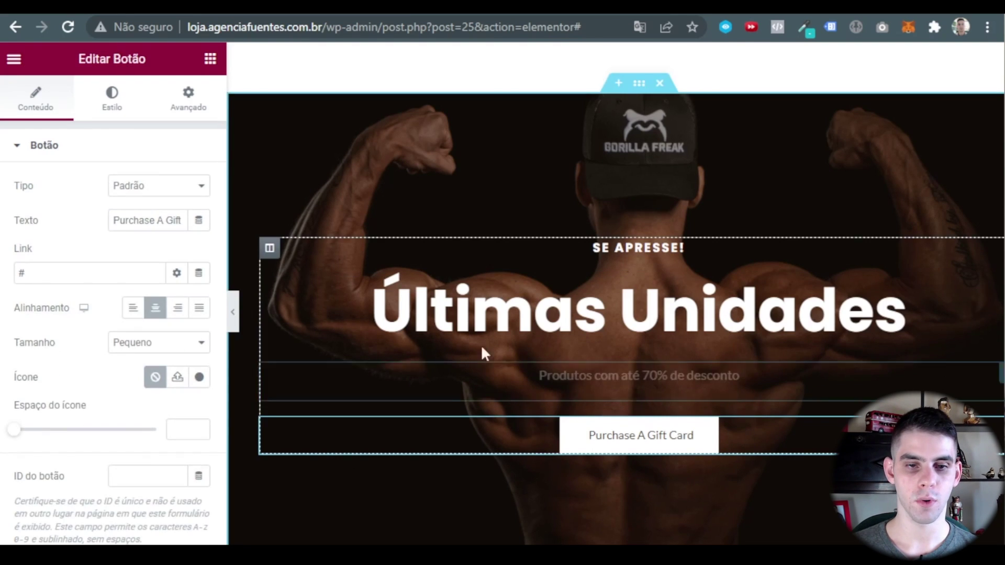
triple_click(111, 220)
type("APROVEITAR")
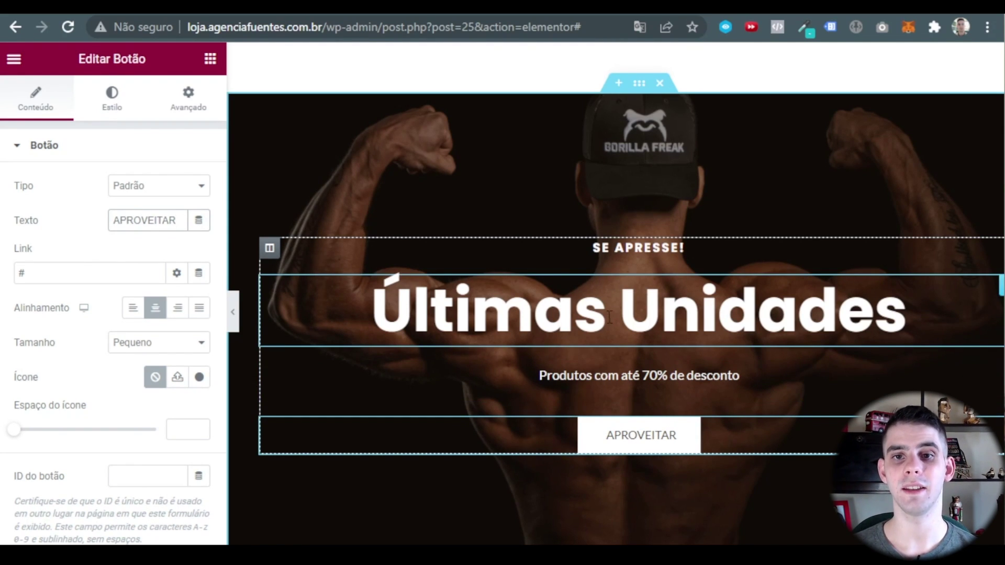
left_click(526, 332)
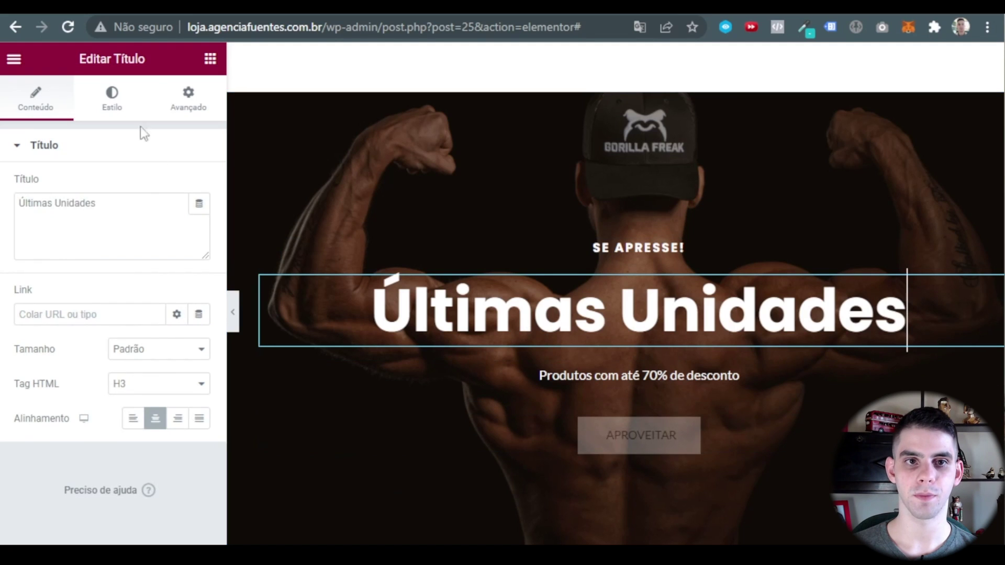
Colour the Últimas Unidades heading with Theme Cor 1 and set its font size to 75 px.
left_click(131, 104)
left_click(177, 185)
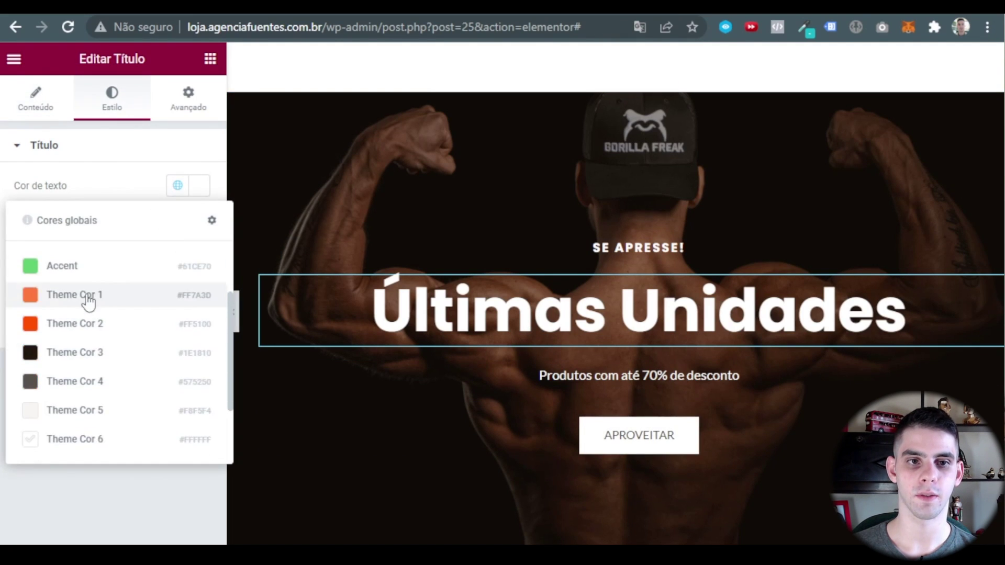
left_click(88, 297)
left_click(199, 220)
left_click(189, 348)
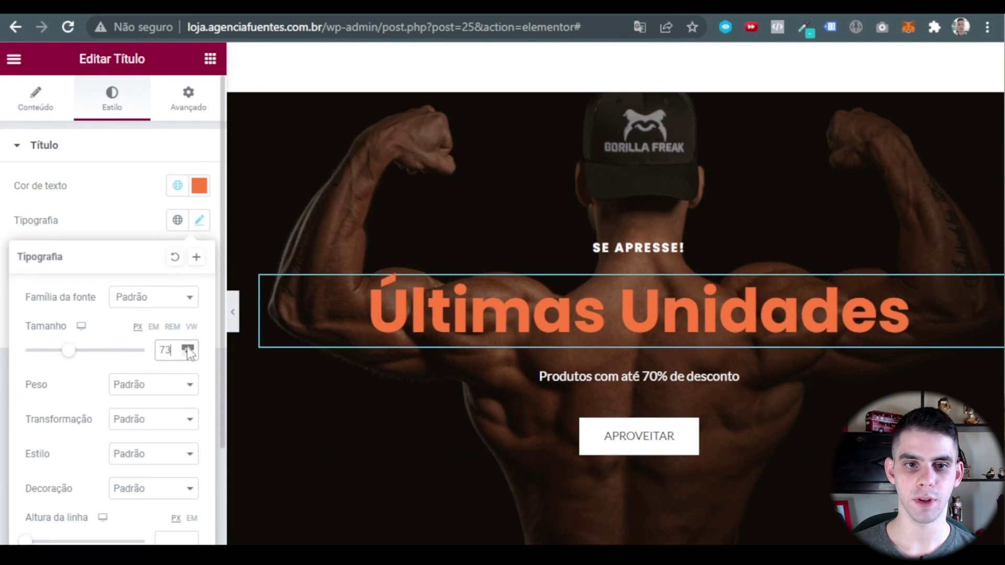
left_click(187, 348)
left_click(186, 347)
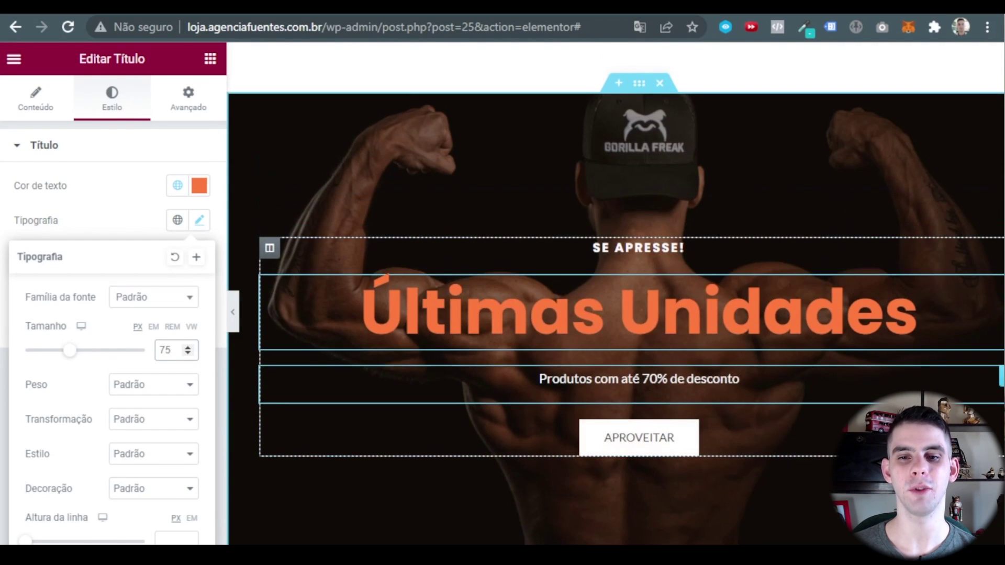
scroll(682, 417, "down", 2)
Adjust the APROVEITAR button's text colour and remove its white background colour.
left_click(689, 370)
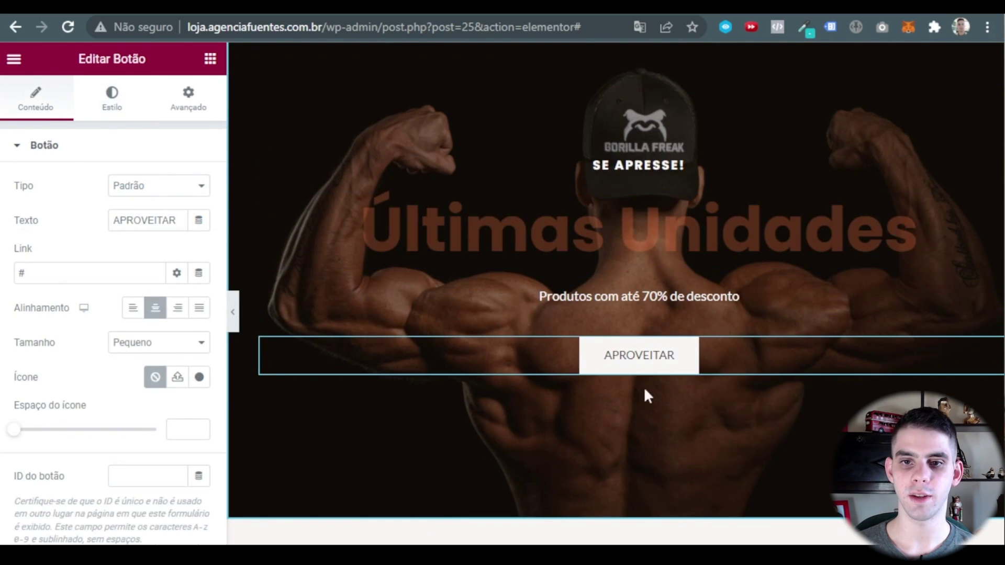
left_click(121, 97)
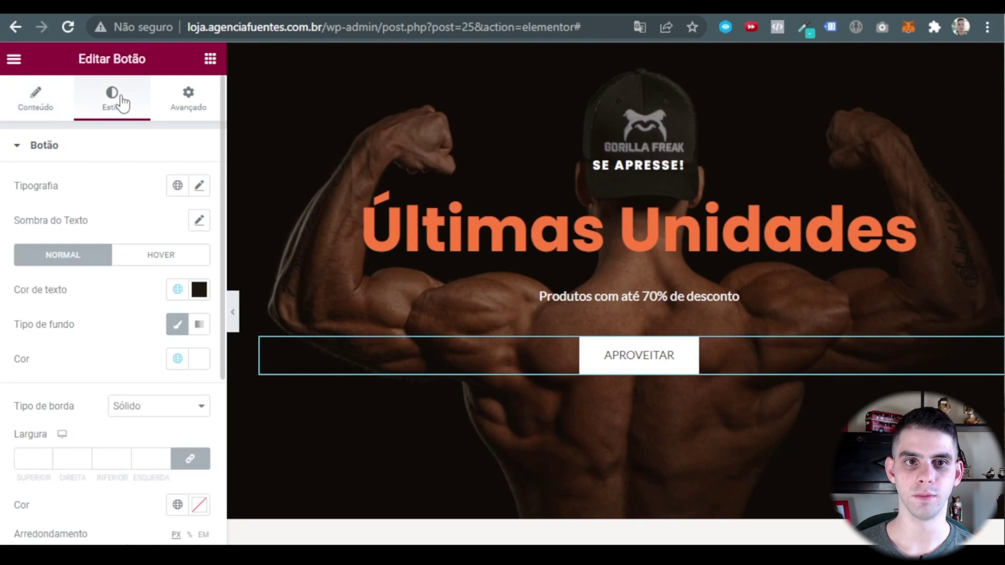
left_click(177, 290)
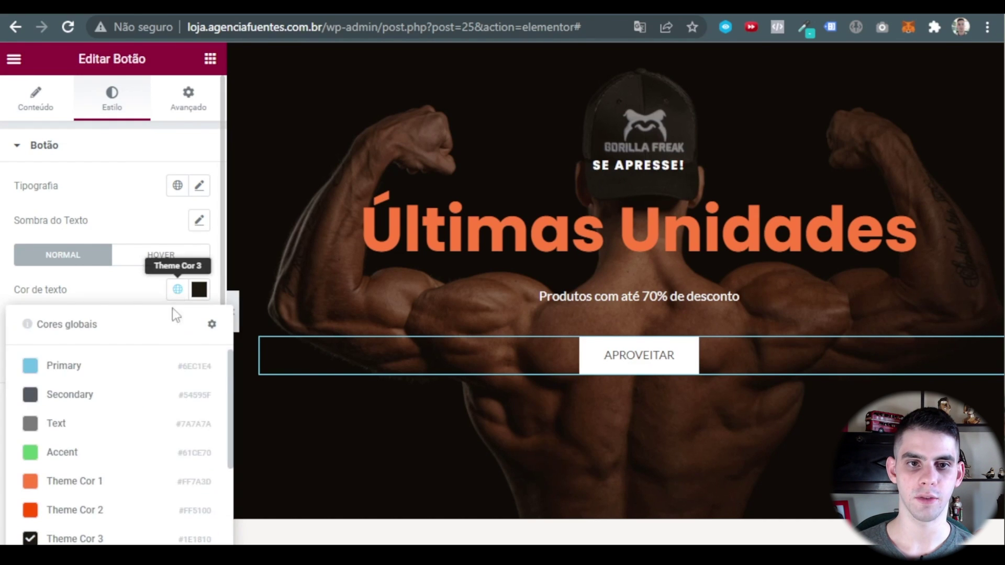
scroll(112, 449, "down", 2)
left_click(200, 291)
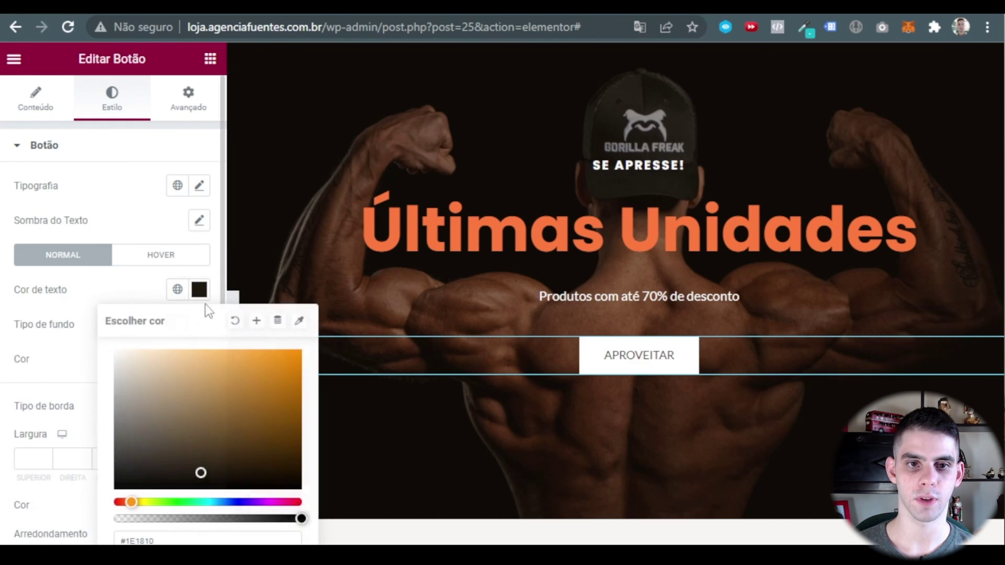
left_click(118, 290)
left_click(199, 359)
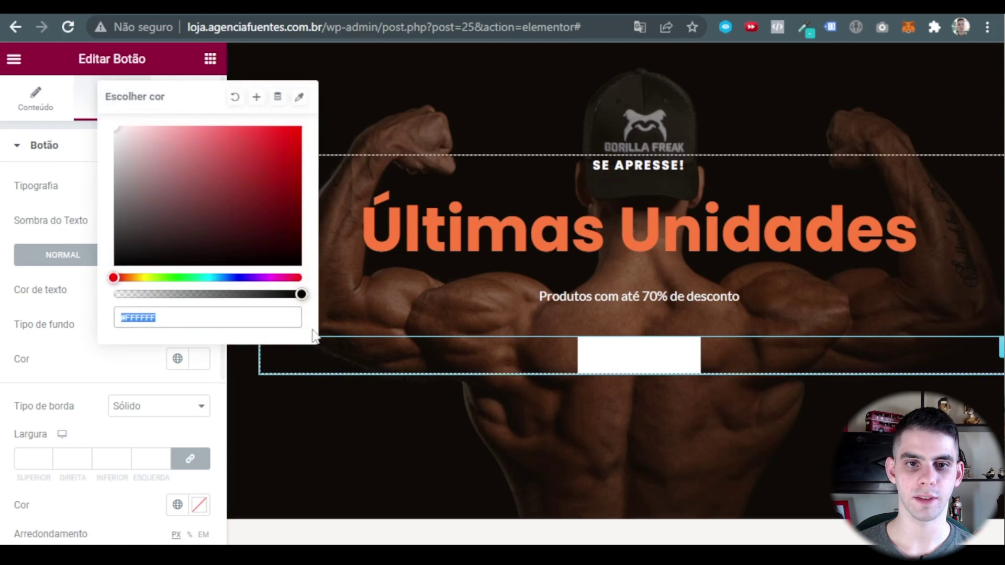
key("BackSpace")
left_click(149, 407)
scroll(149, 407, "down", 2)
Give the button a 3 px Theme Cor 1 border and Theme Cor 1 text.
left_click(44, 377)
type("3")
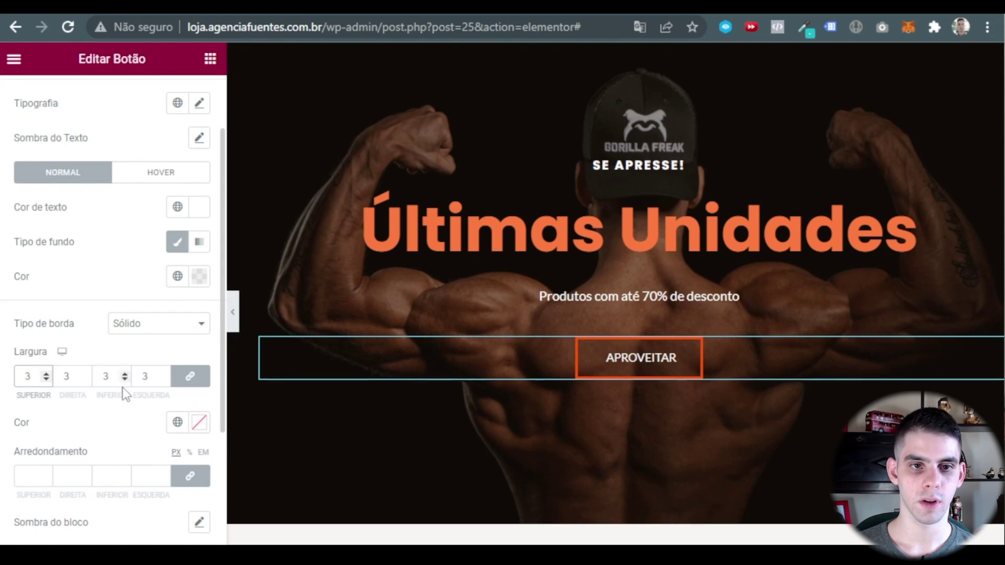
scroll(178, 401, "down", 2)
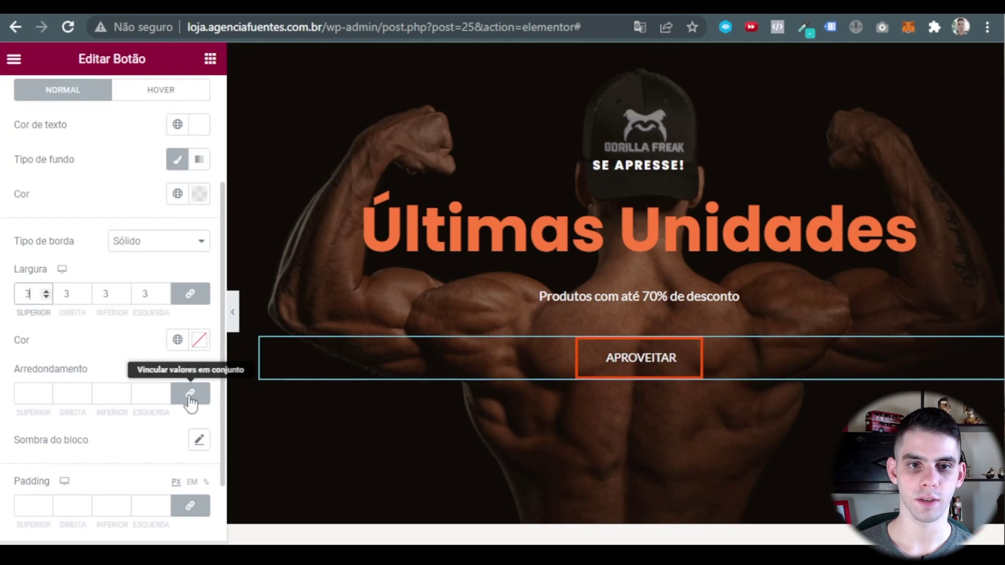
left_click(177, 340)
left_click(72, 251)
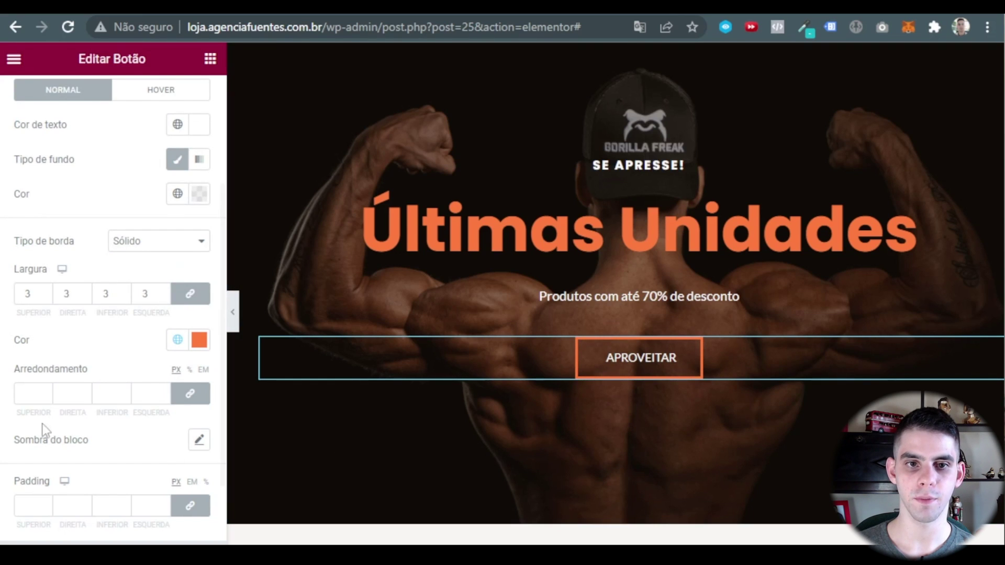
scroll(92, 339, "up", 2)
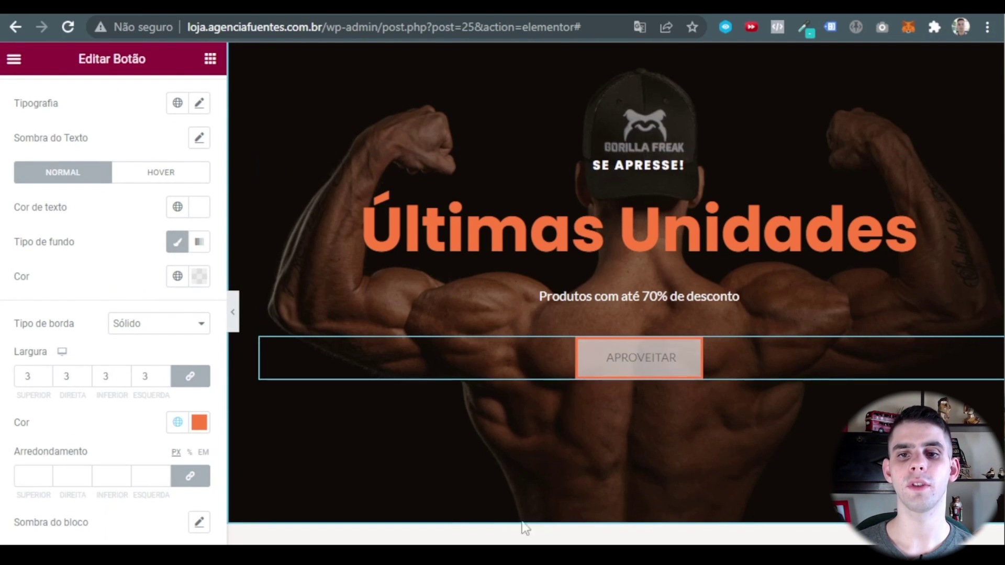
left_click(177, 207)
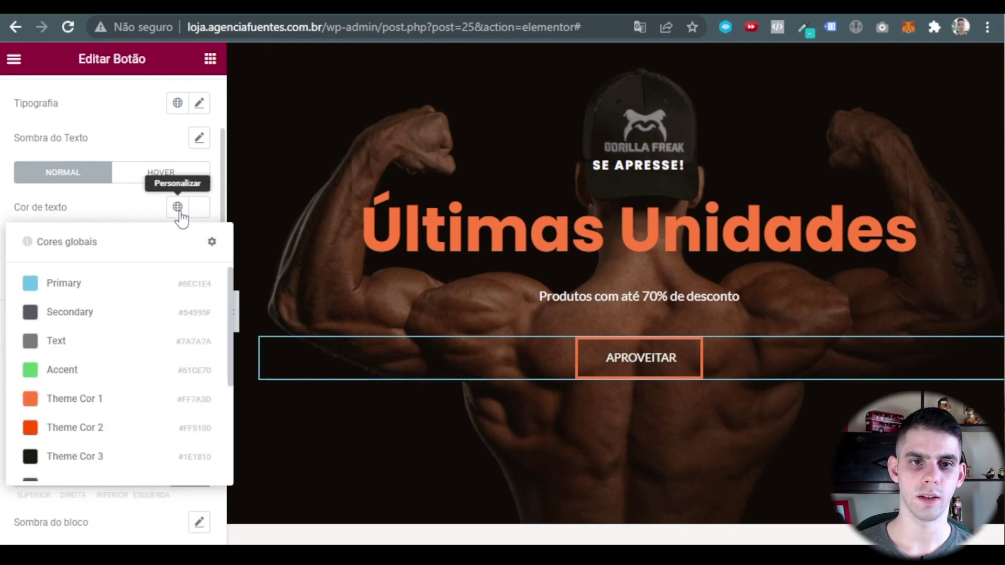
left_click(88, 404)
Set the button typography to weight 600 at about 19 px and preview it.
left_click(233, 312)
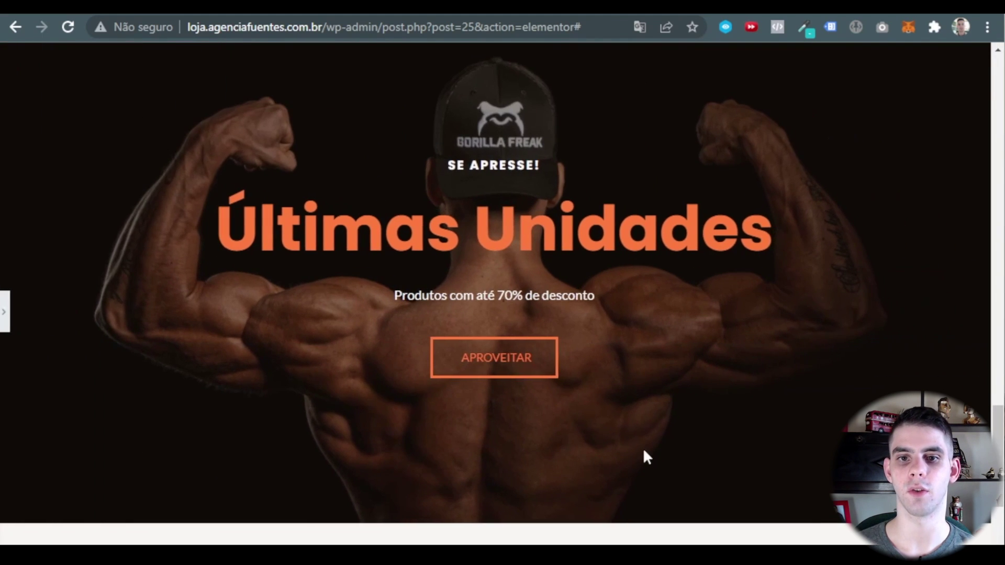
left_click(5, 320)
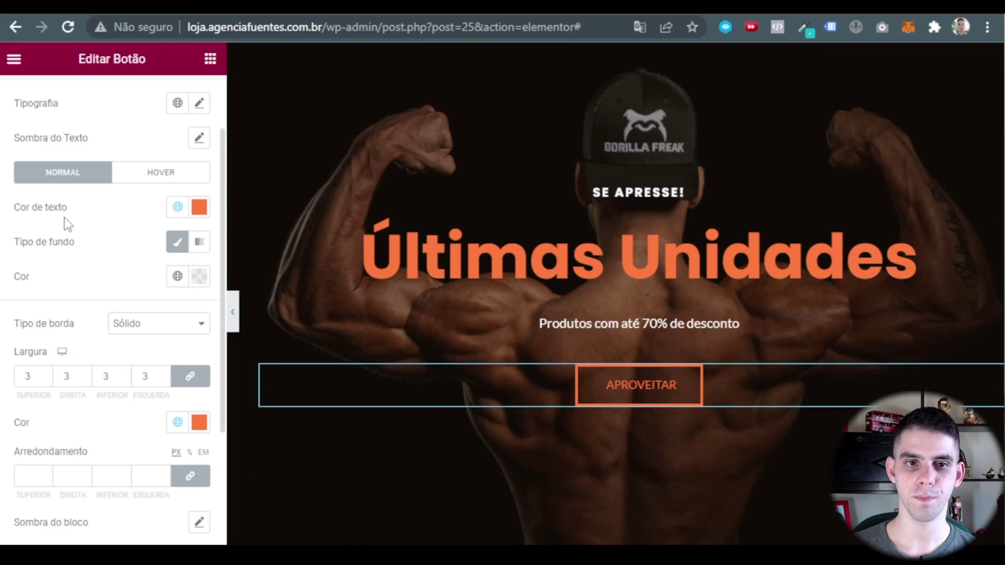
scroll(94, 294, "up", 2)
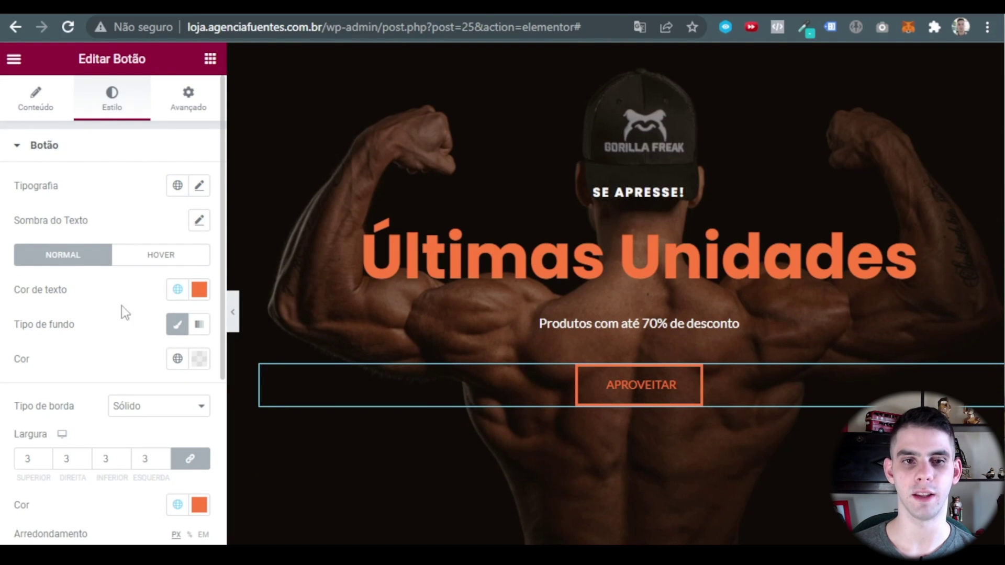
left_click(200, 186)
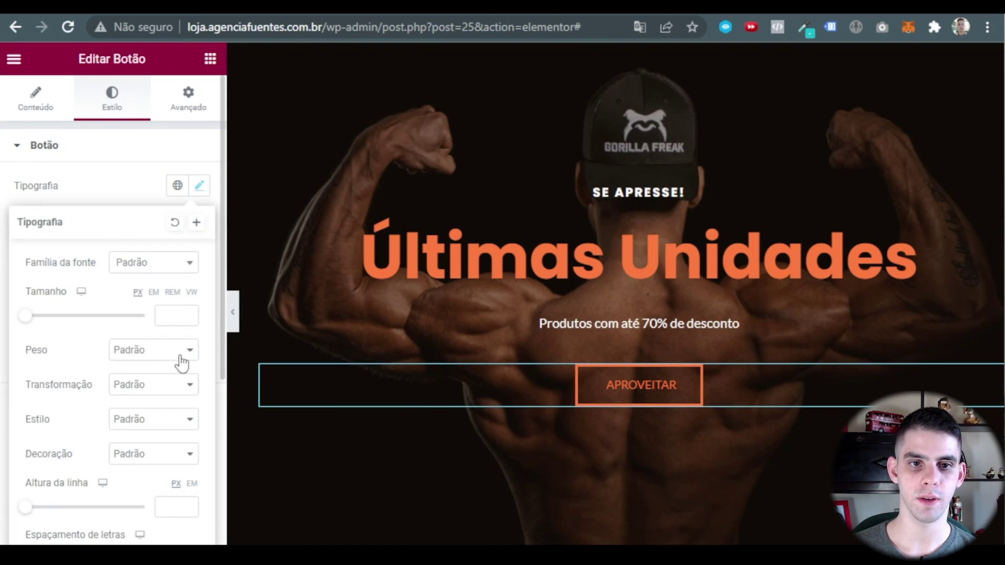
left_click(180, 350)
left_click(145, 433)
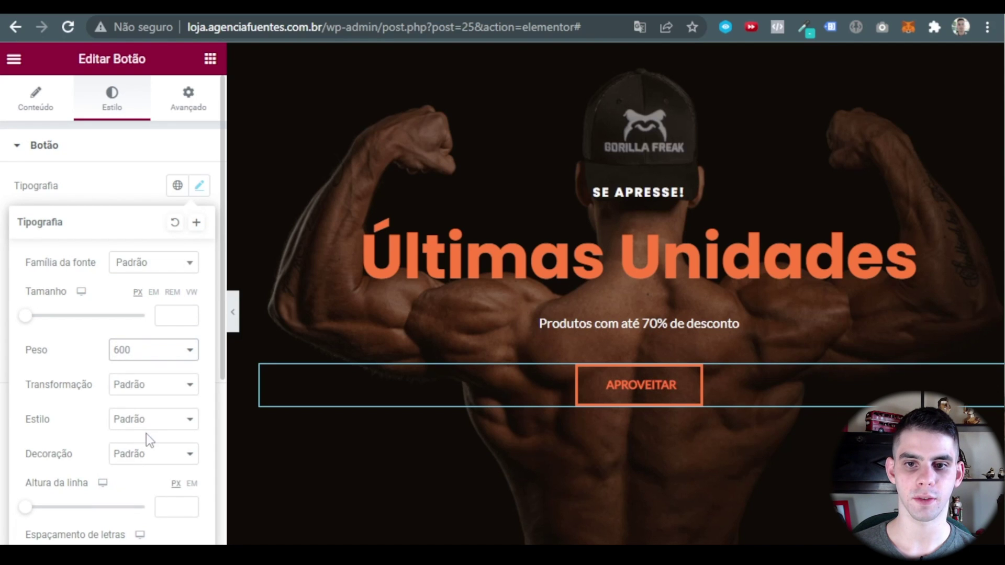
left_click(178, 311)
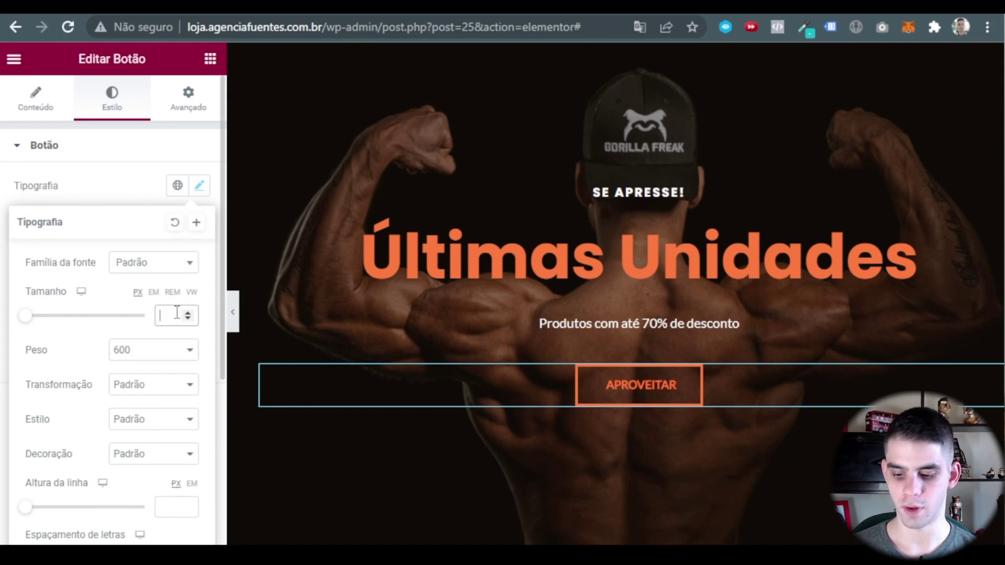
type("20")
double_click(188, 319)
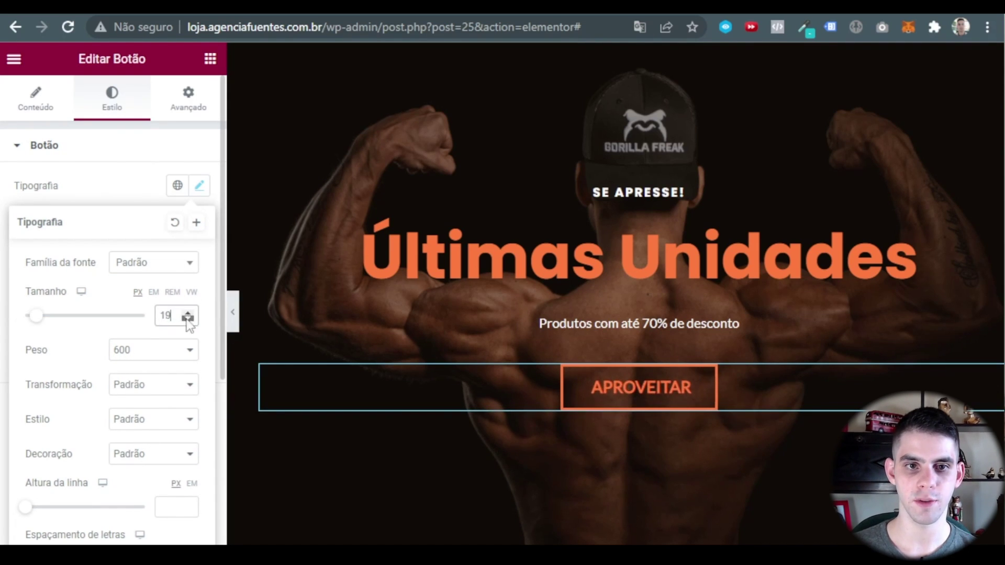
left_click(233, 312)
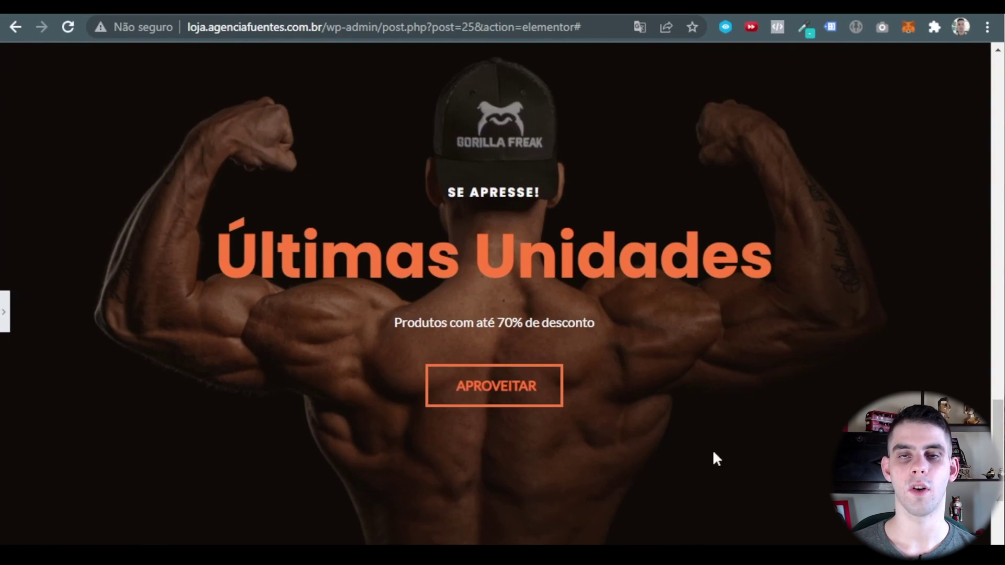
left_click(5, 308)
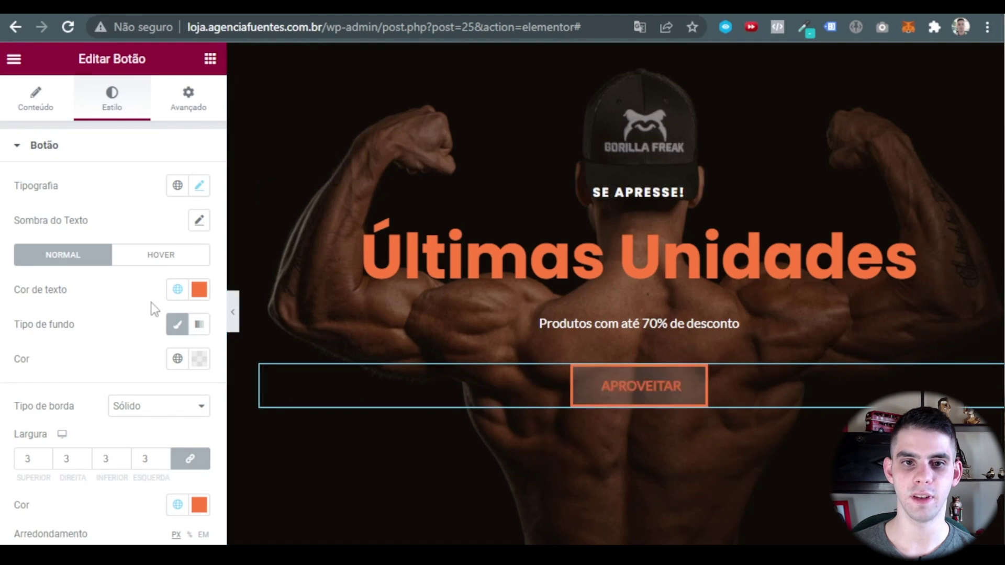
In the button's hover state, set the text and border colours to Theme Cor 1.
left_click(161, 255)
left_click(177, 289)
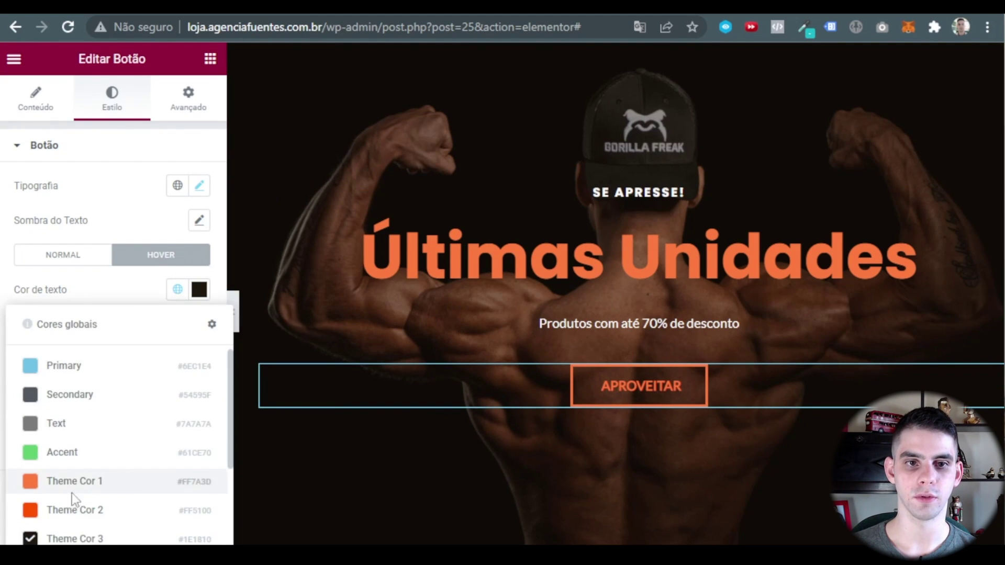
left_click(78, 481)
scroll(185, 374, "down", 2)
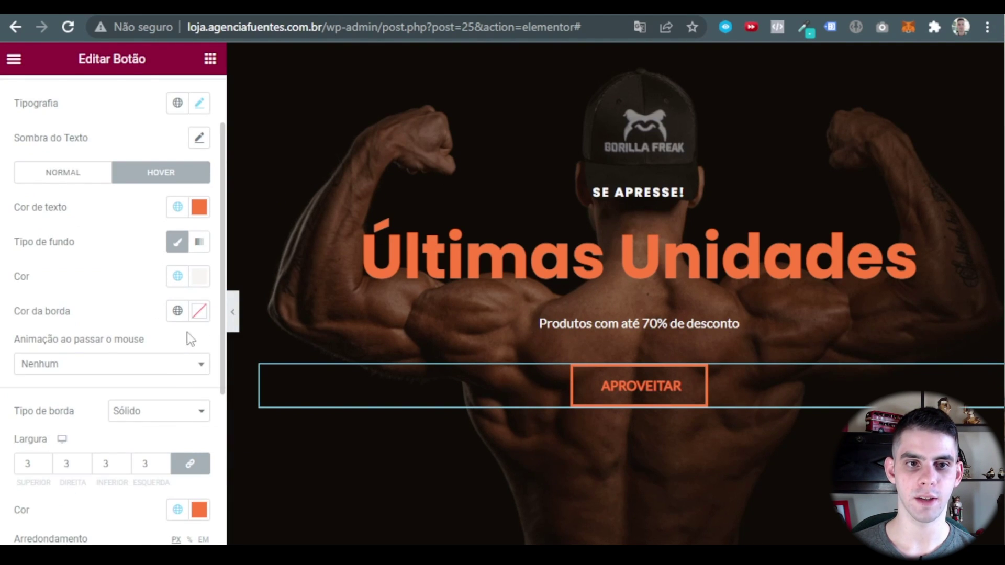
scroll(187, 338, "up", 2)
left_click(178, 394)
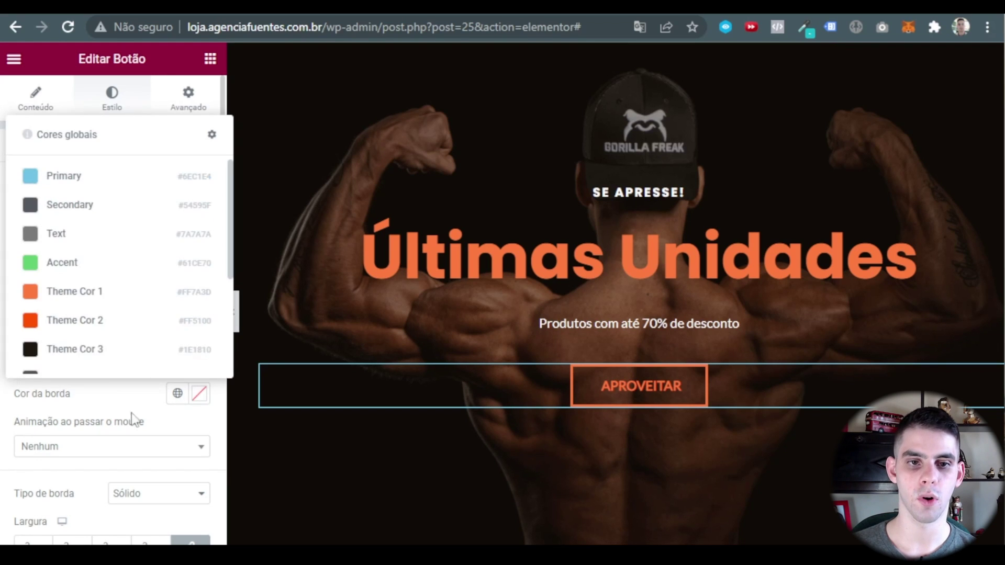
left_click(93, 297)
left_click(177, 359)
left_click(208, 359)
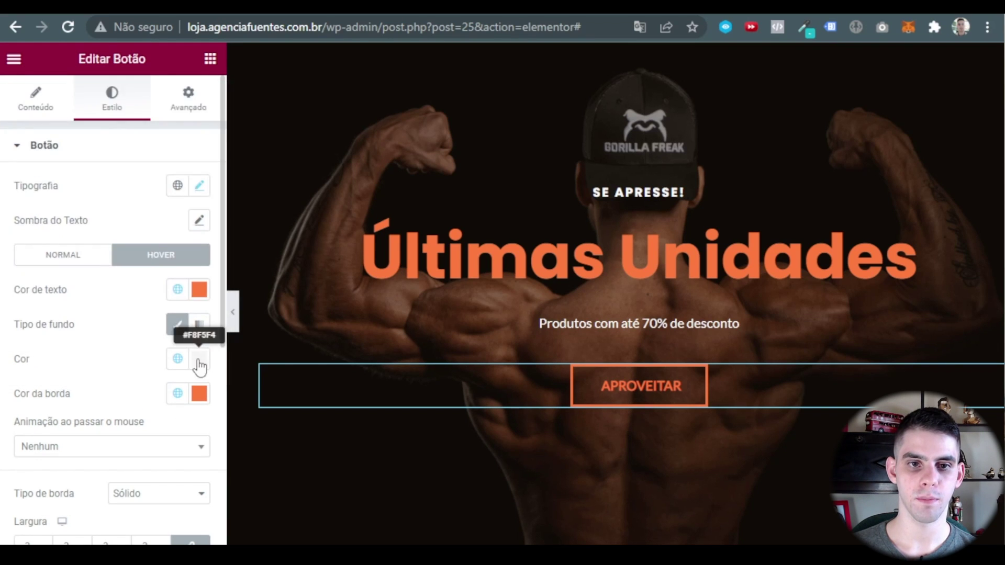
Make the hover background the orange theme colour and preview the hover effect.
left_click(199, 359)
left_click_drag(168, 246, 114, 126)
left_click(124, 359)
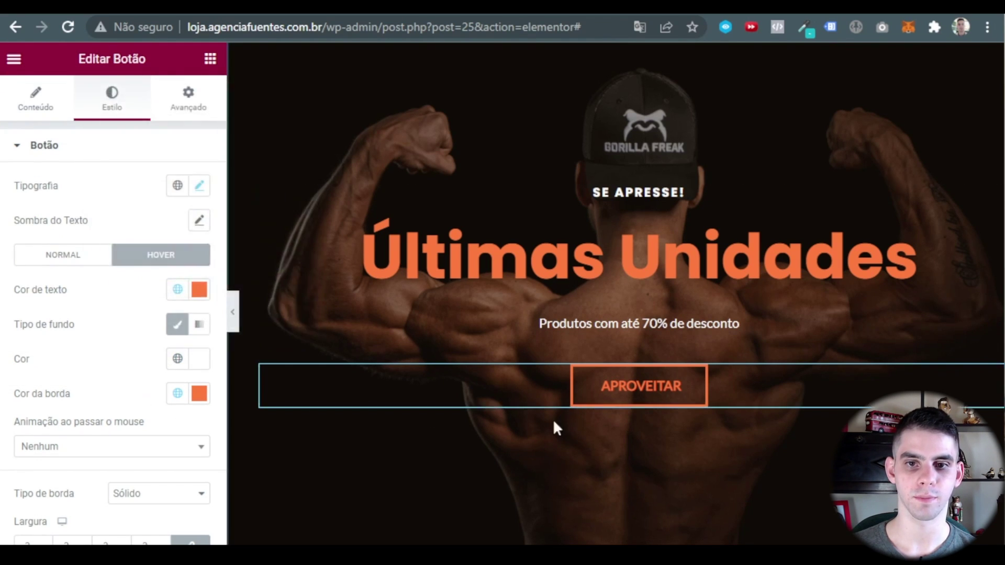
left_click(177, 360)
scroll(139, 307, "down", 2)
left_click(78, 173)
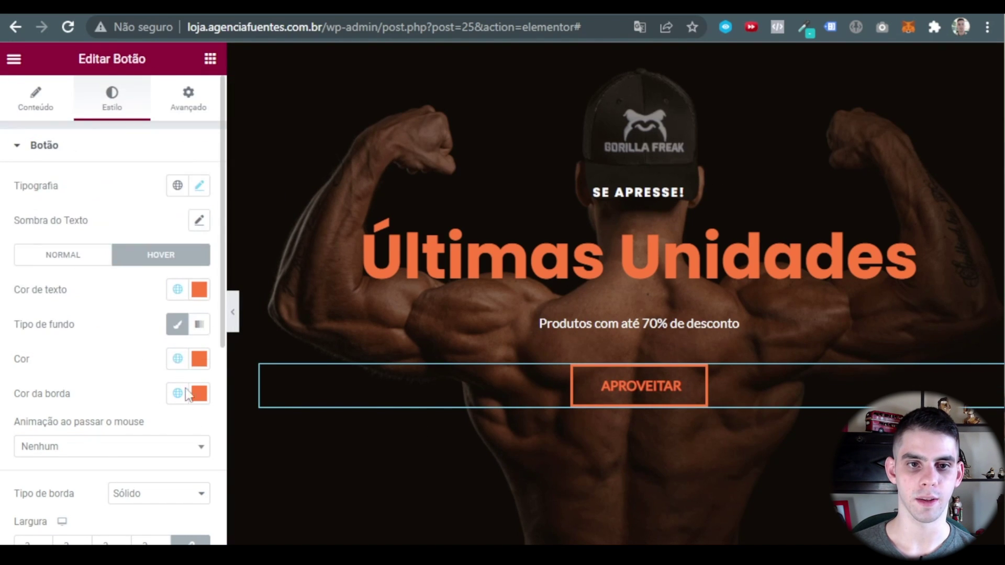
left_click(198, 289)
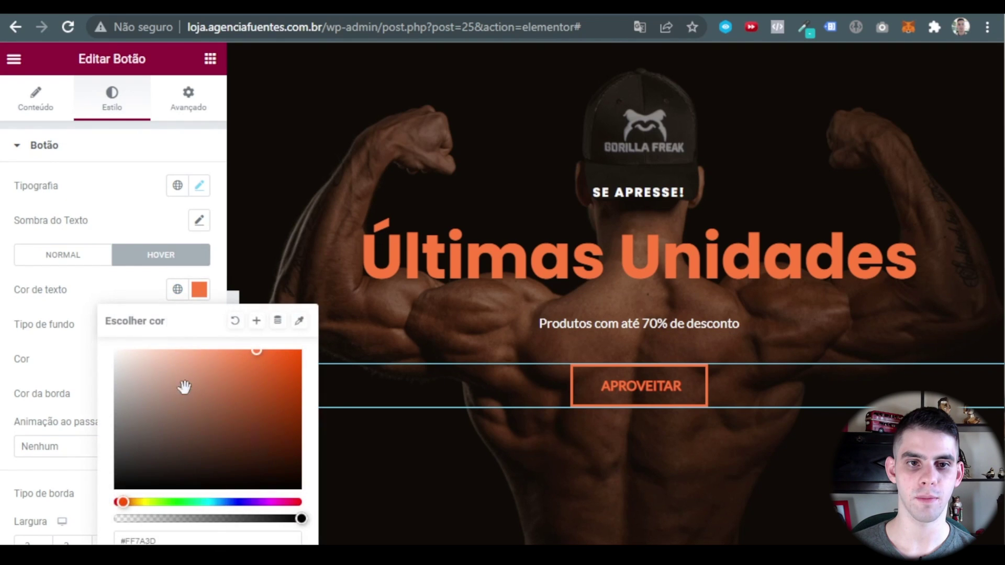
left_click(238, 366)
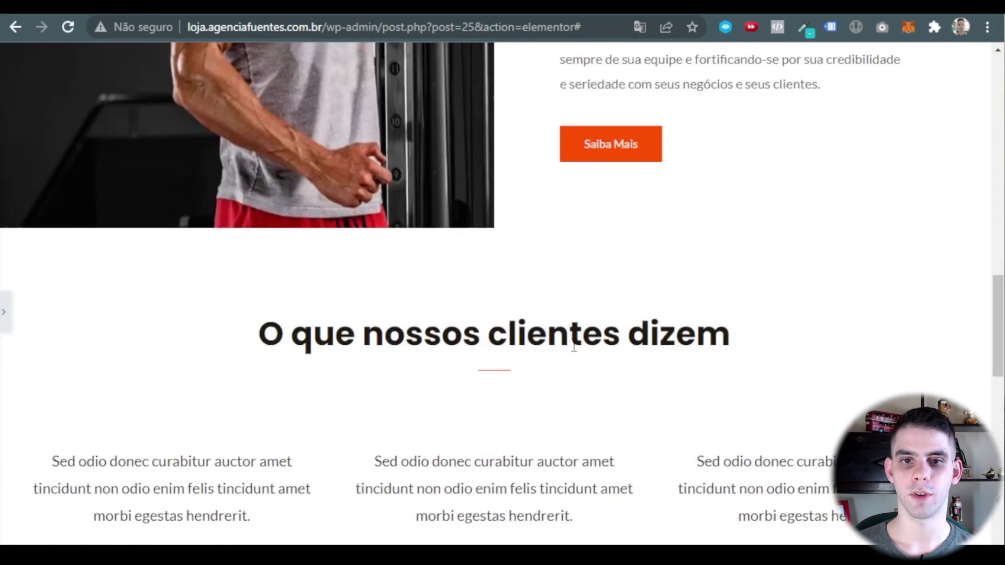
scroll(547, 265, "down", 7)
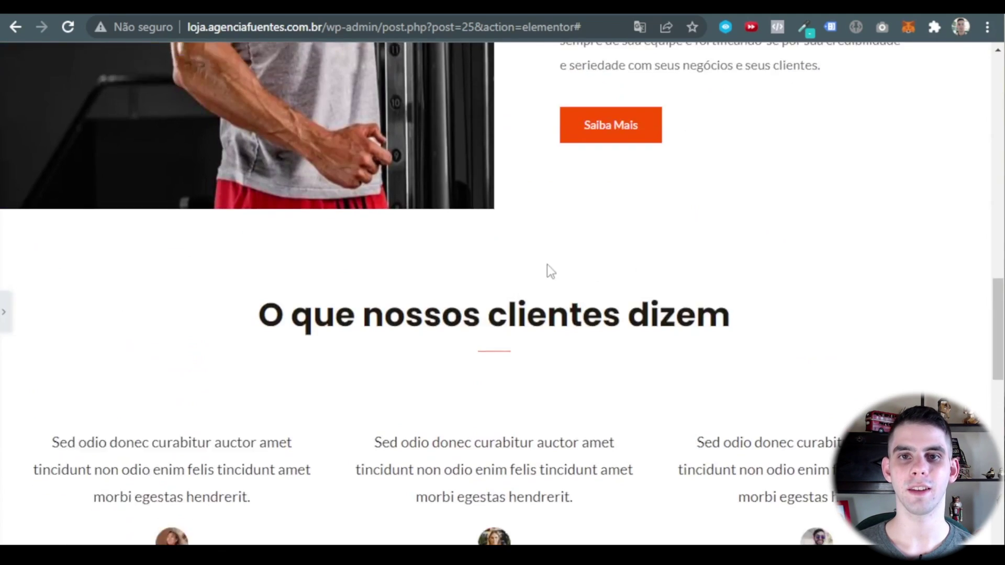
scroll(572, 268, "down", 5)
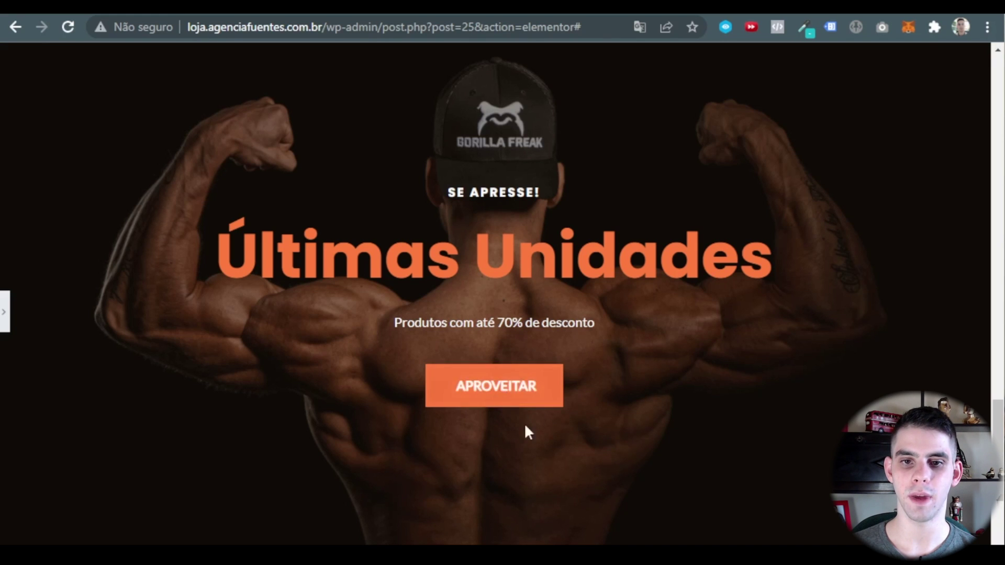
left_click(5, 316)
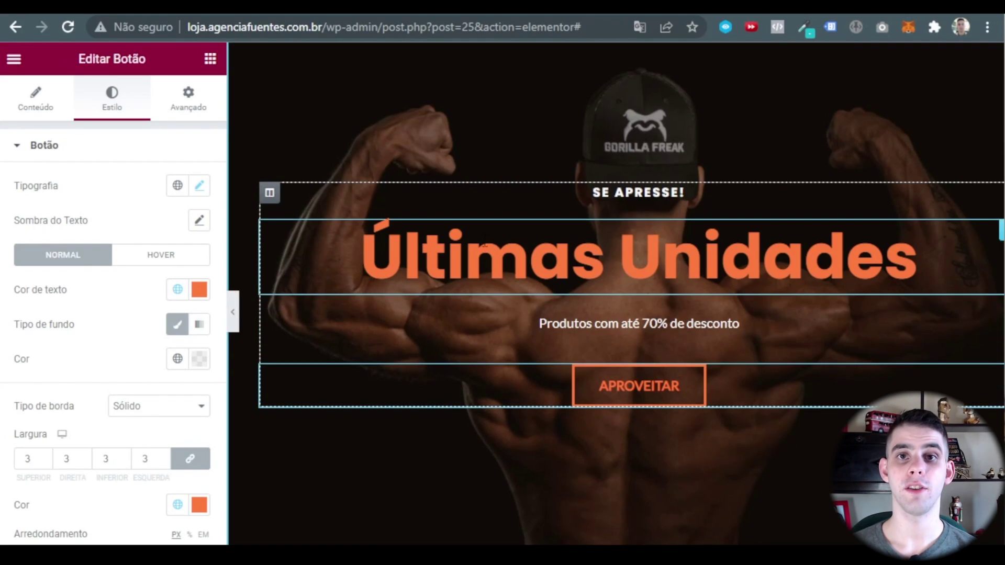
Title the first feature box PAGAMENTO SEGURO.
scroll(485, 239, "down", 5)
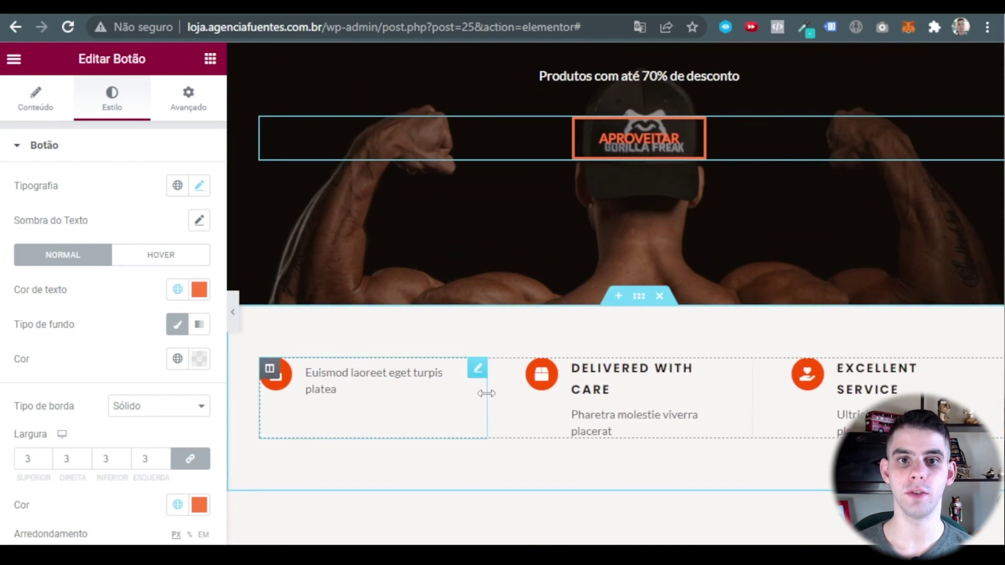
scroll(492, 413, "down", 2)
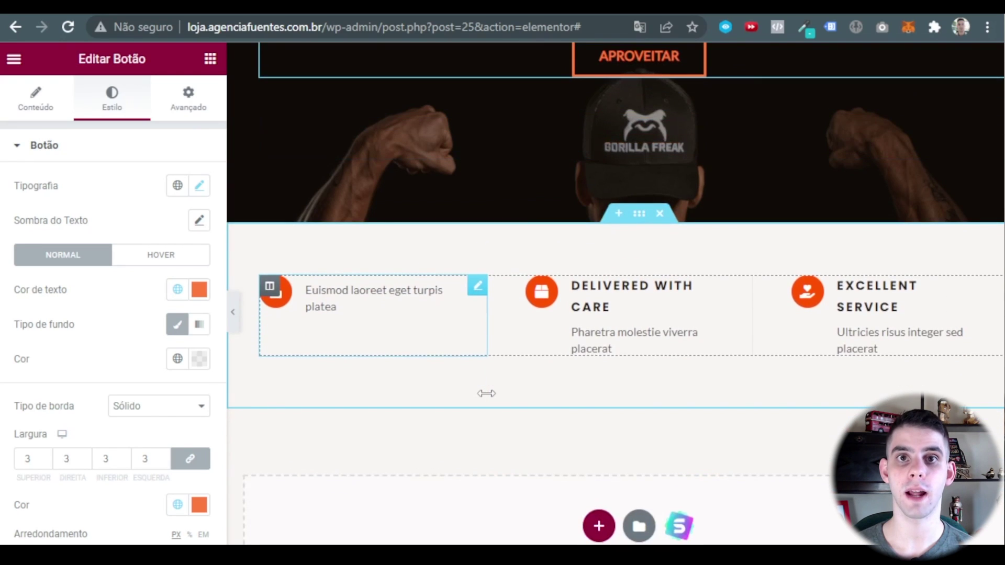
left_click(354, 304)
left_click(98, 384)
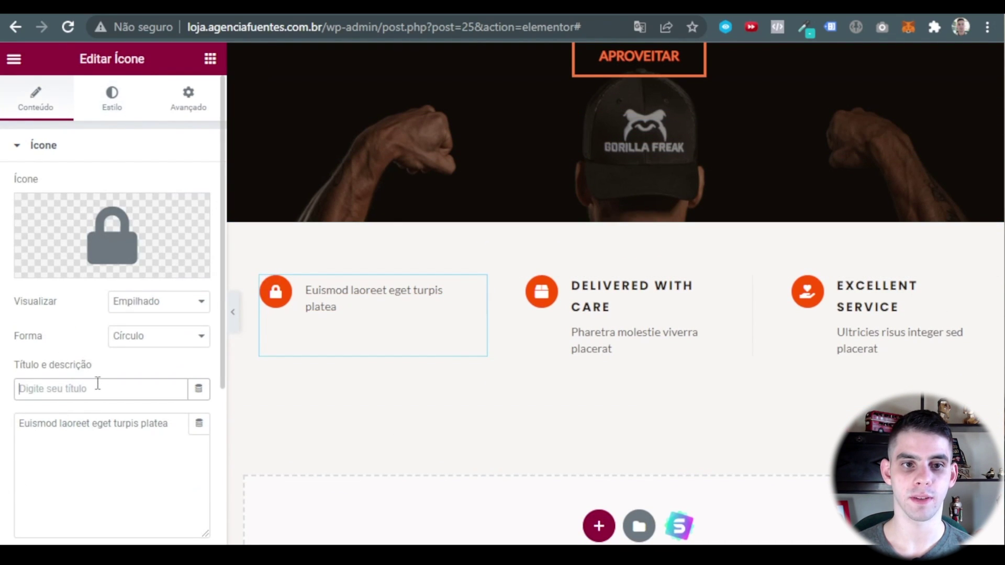
type("PAGAMENTO SEGURO")
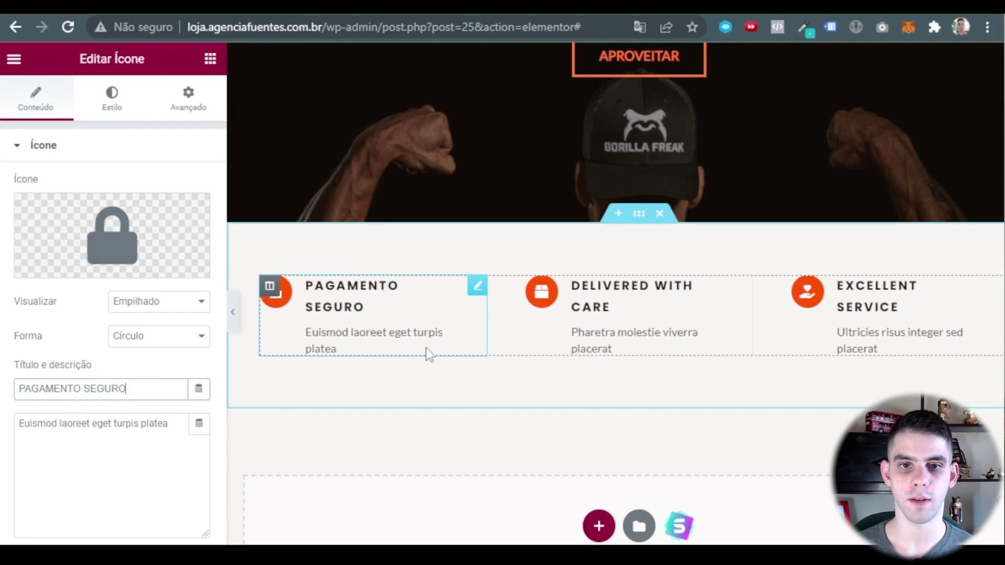
Replace its description with 'Seus dados estão protegidos aqui dentro'.
left_click(426, 347)
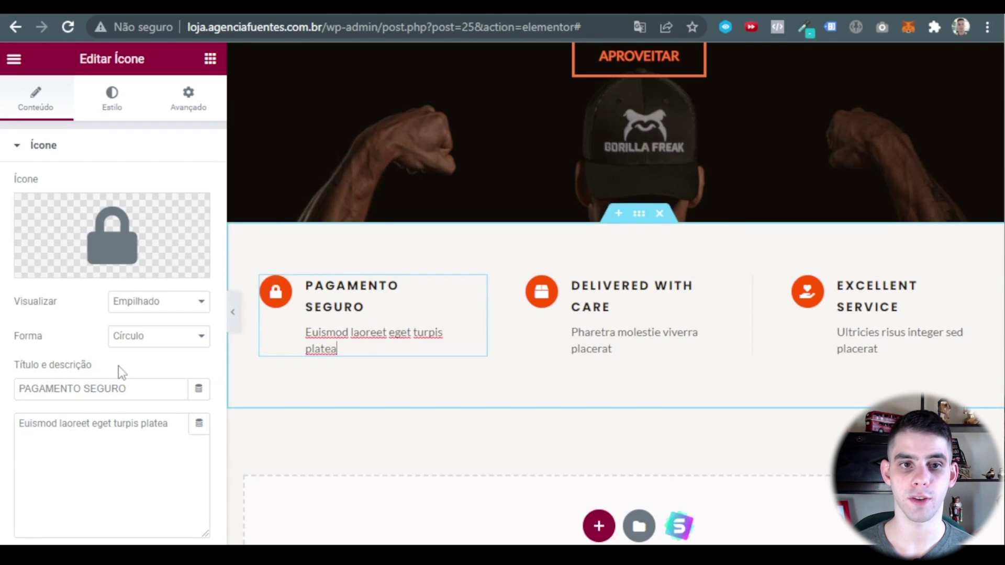
left_click(173, 429)
key("ctrl+a")
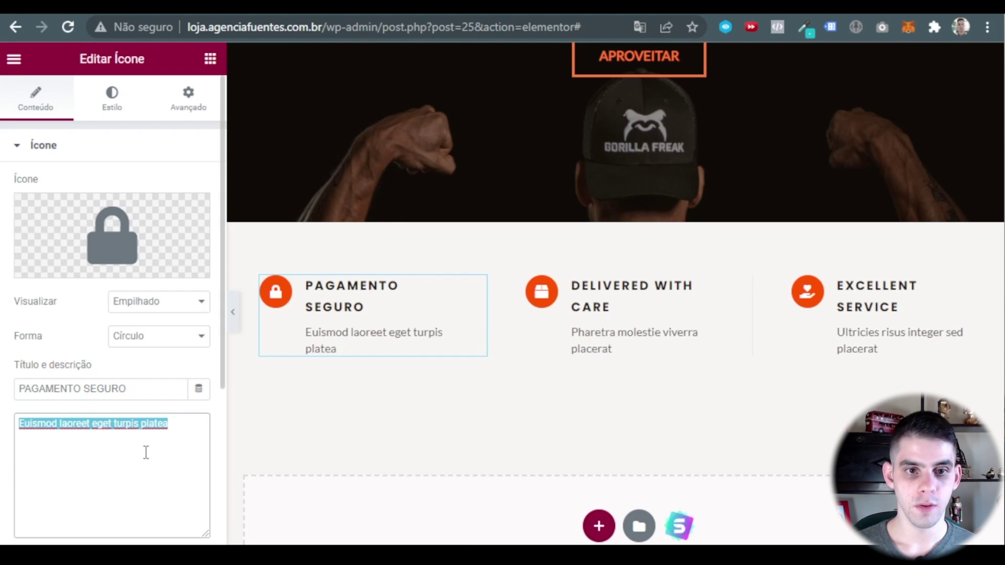
left_click(177, 434)
key("ctrl+a")
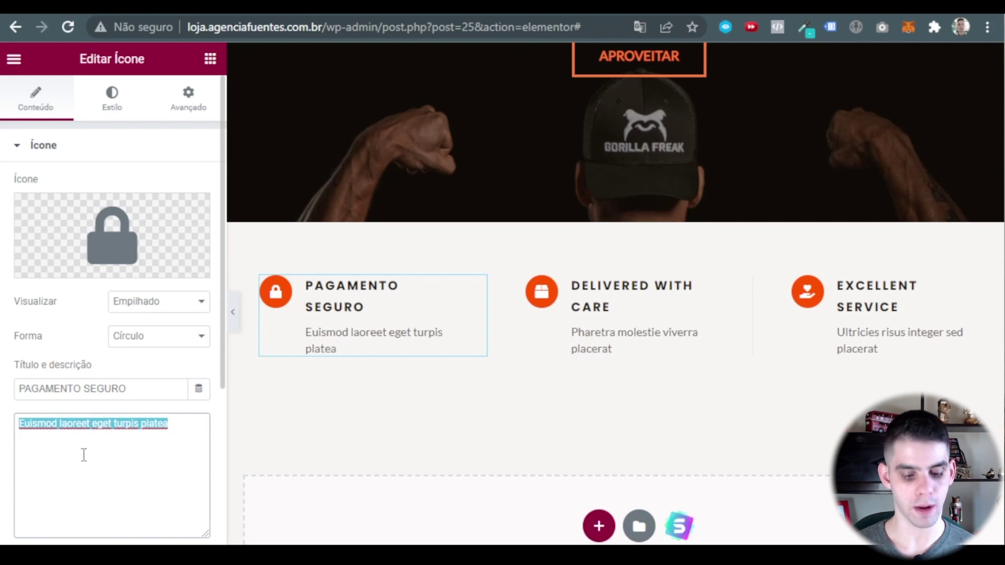
type("Seus dados estão protegidos aqui dentro")
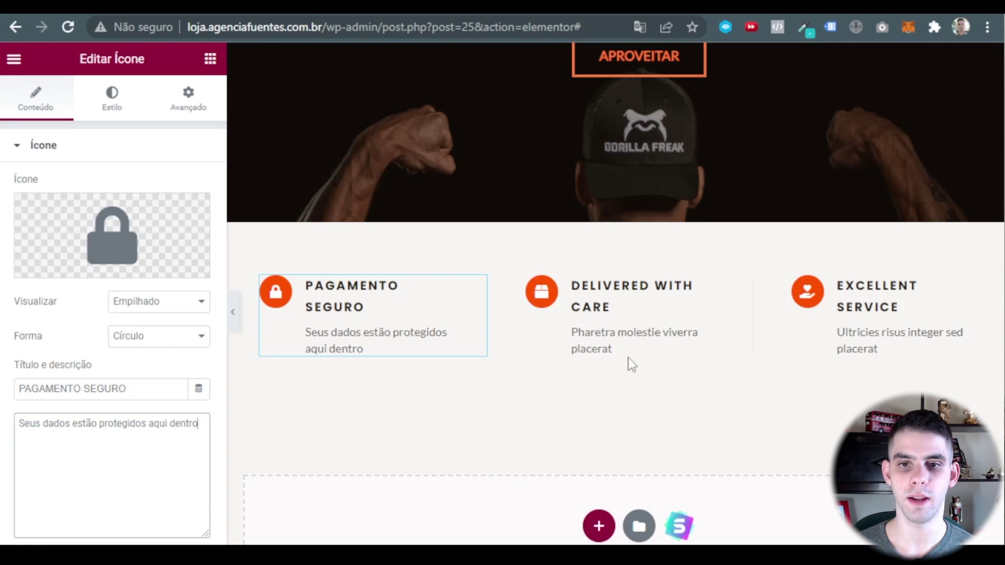
Retitle the second feature box FRETE GRÁTIS with a free-shipping threshold description, minus the asterisk.
left_click(747, 286)
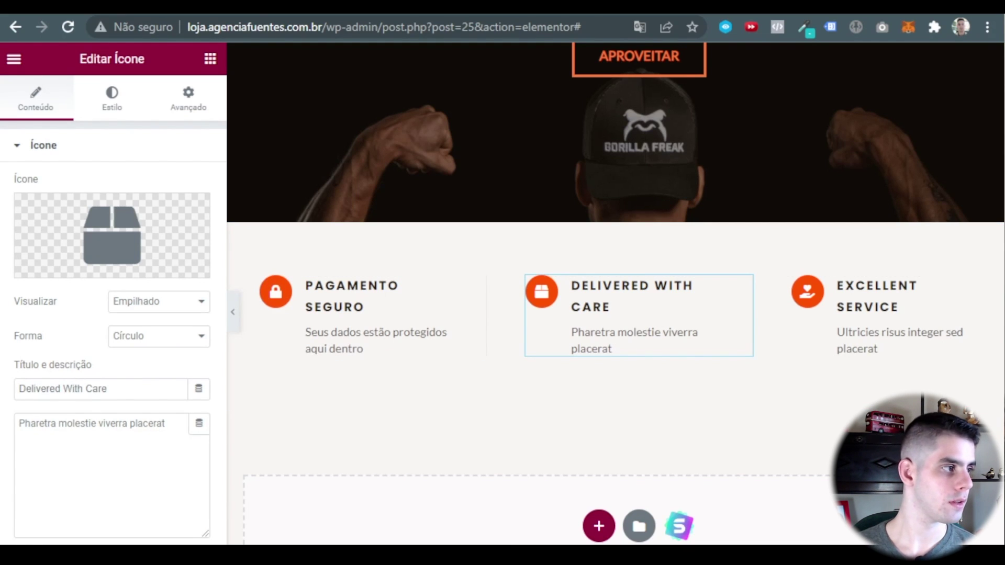
left_click(130, 388)
key("ctrl+a")
type("FRETE GRÁTIS")
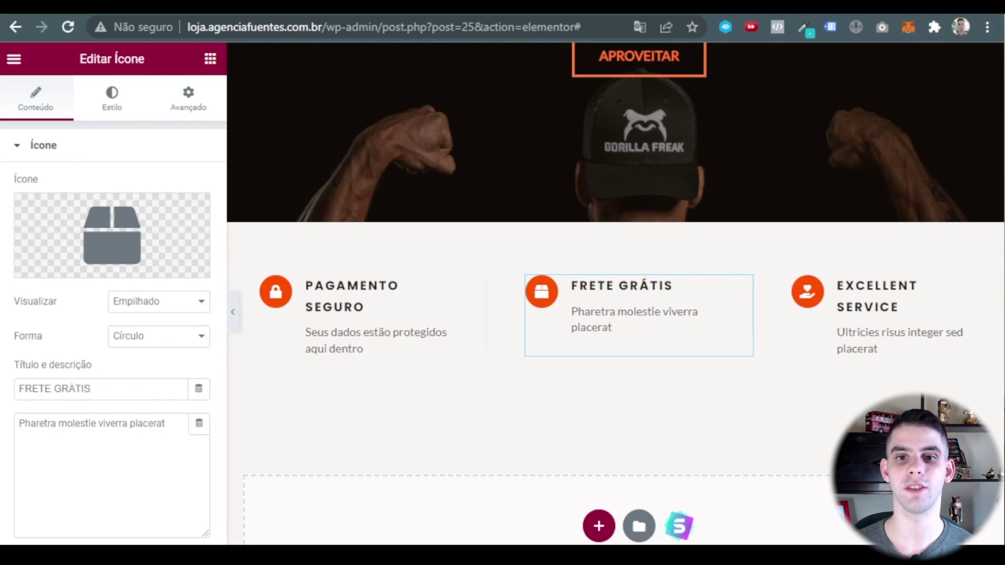
triple_click(171, 427)
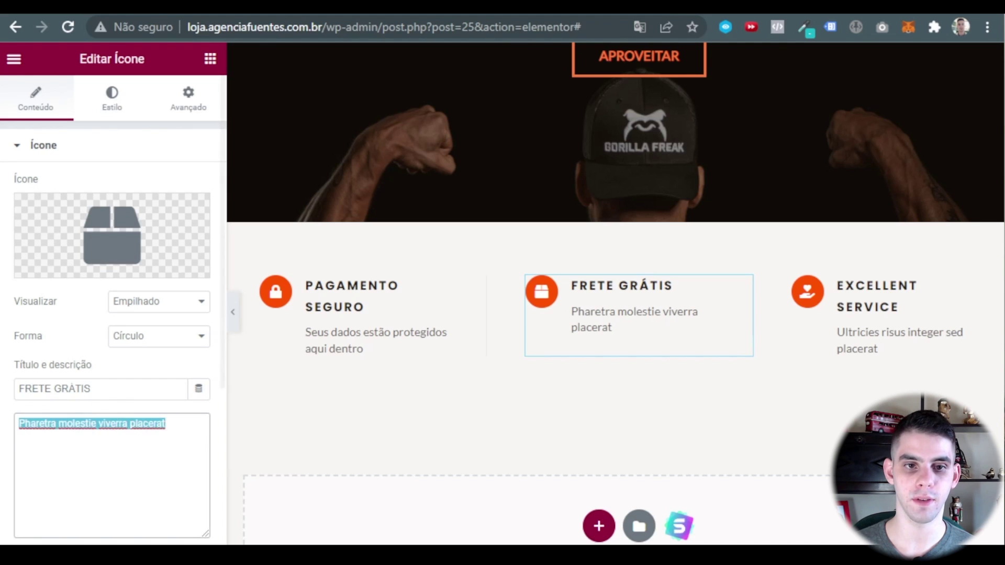
type("Acima de R$250 para Sul e Sudeste e acima de R$ 400 demais regiões")
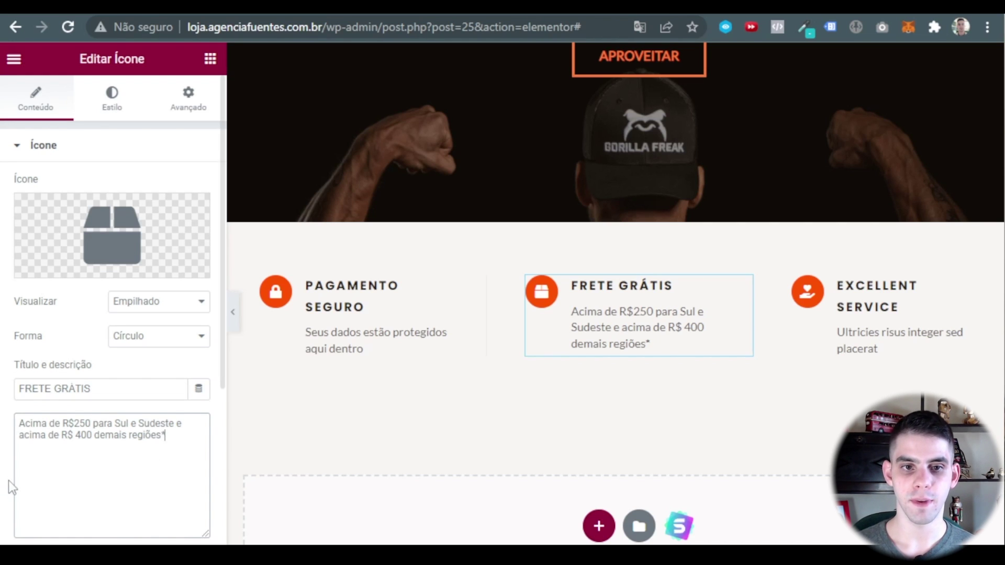
key("BackSpace")
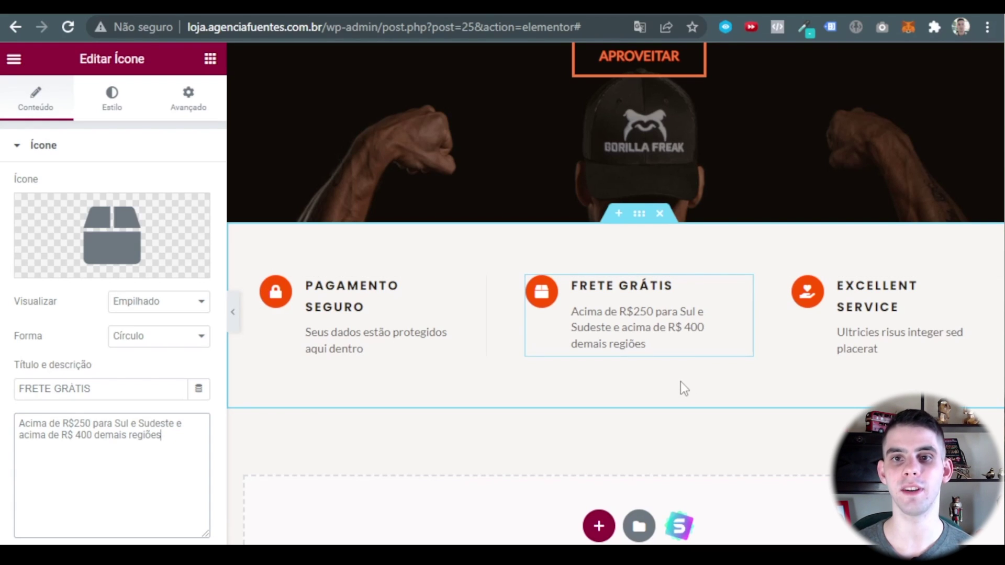
scroll(686, 367, "up", 2)
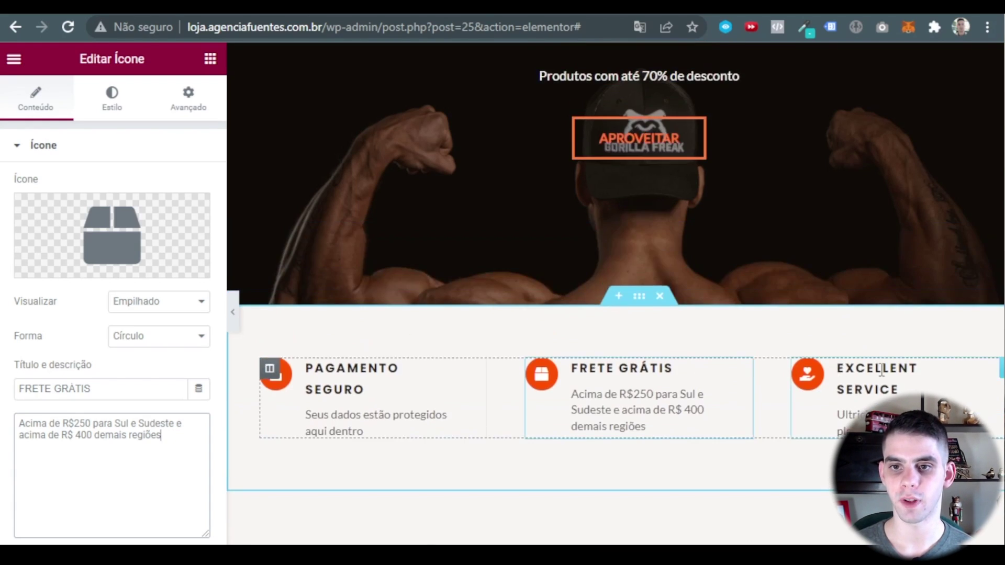
Retitle the third box SUPORTE with 'Está na dúvida sobre um produto? Estamos aqui!'.
left_click(882, 370)
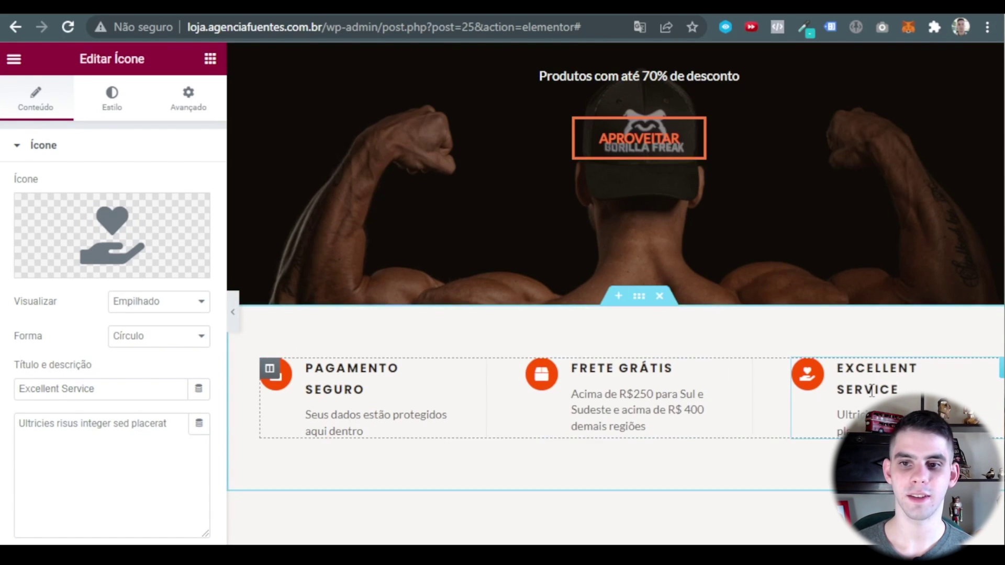
left_click(121, 390)
key("ctrl+a")
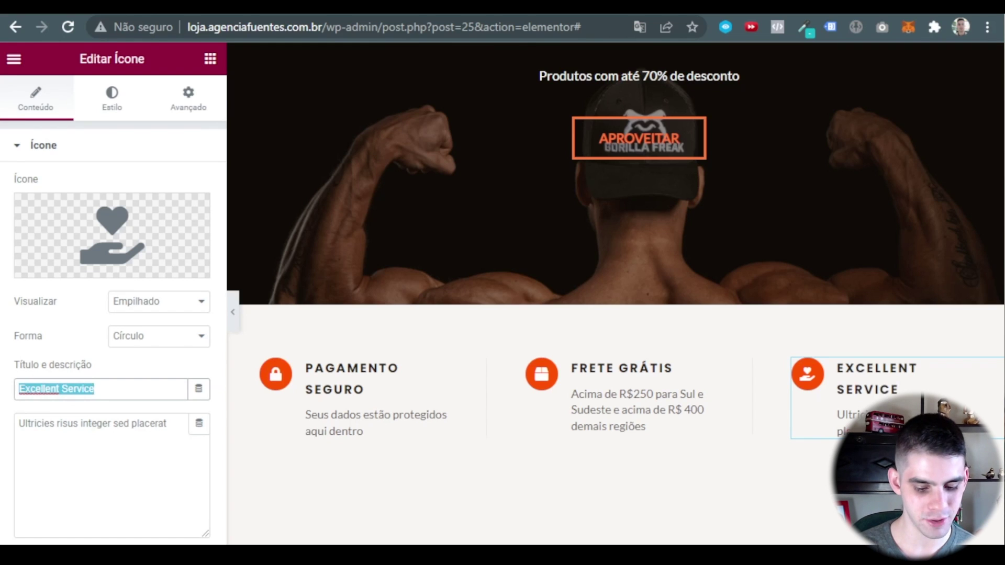
type("SUPORTE")
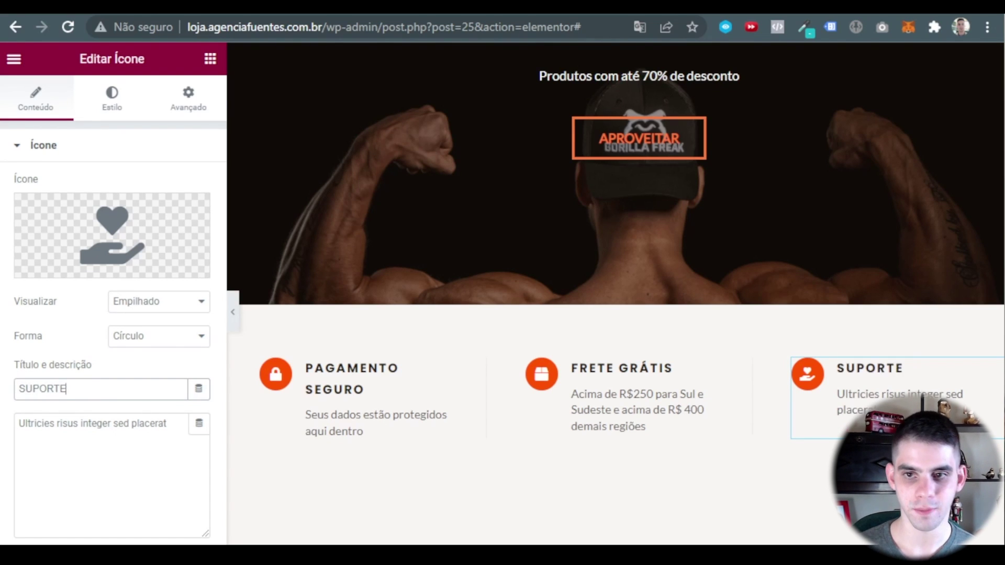
left_click(92, 424)
key("ctrl+a")
key("BackSpace")
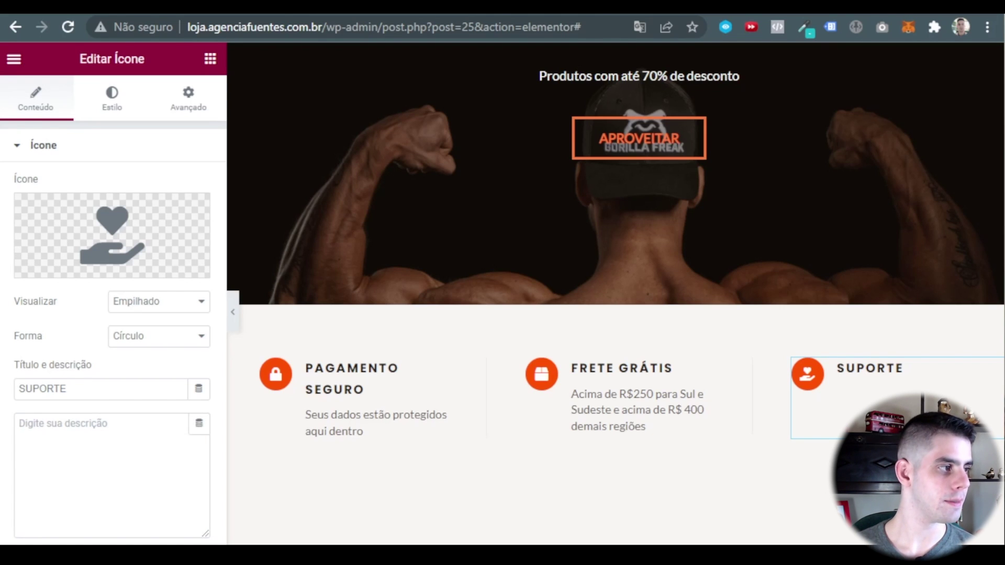
left_click(93, 491)
type("Está na dúvida sobre um produto? Estamos aqui!")
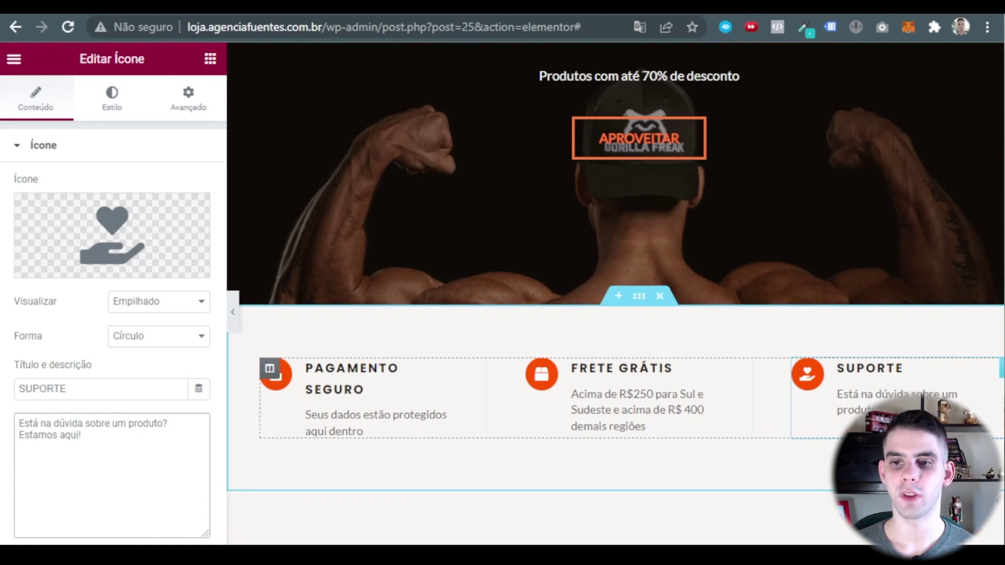
scroll(791, 352, "up", 2)
scroll(791, 354, "down", 2)
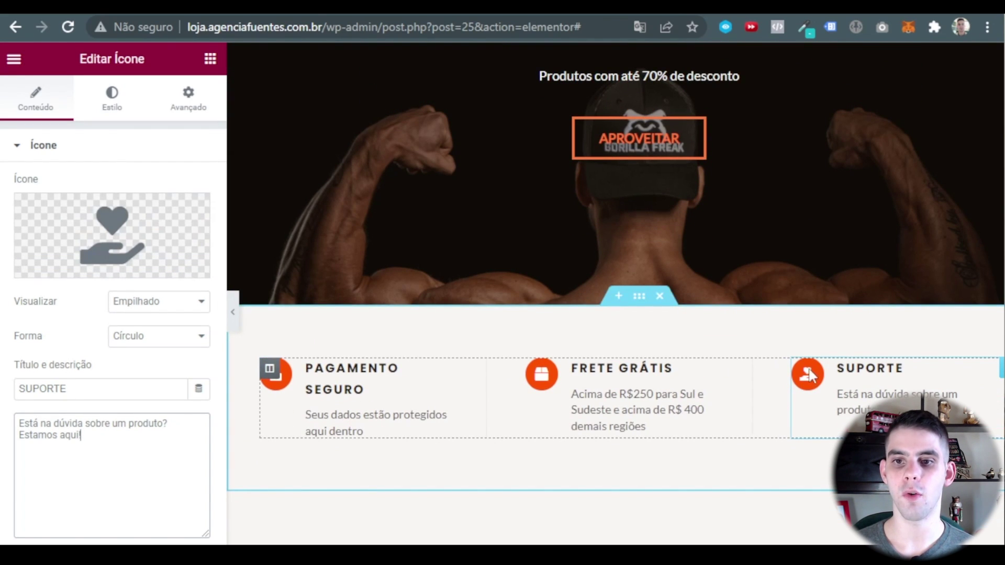
Search the icon library for 'WHAT' and insert the WhatsApp icon into the SUPORTE box.
left_click(130, 256)
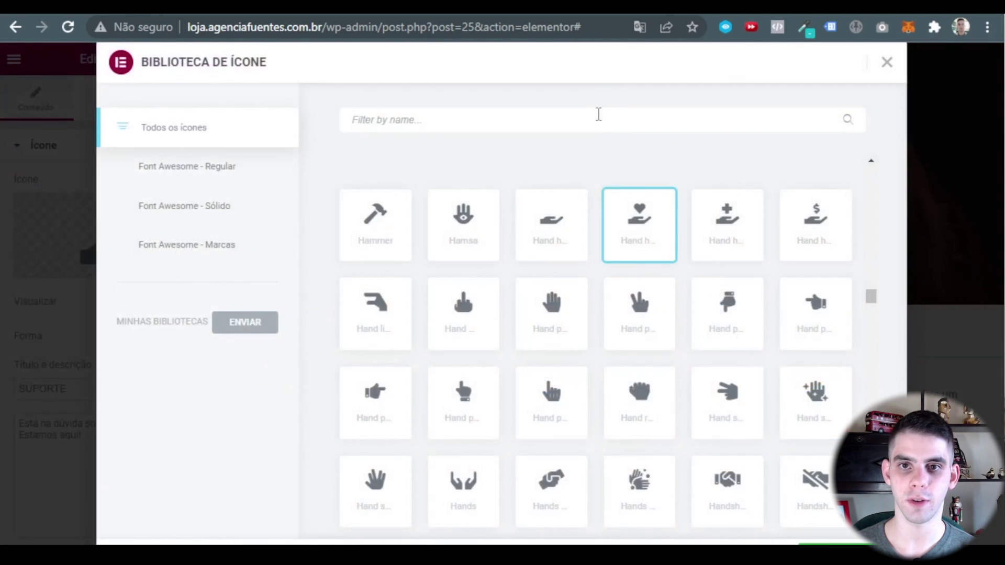
type("WHAT")
left_click(399, 225)
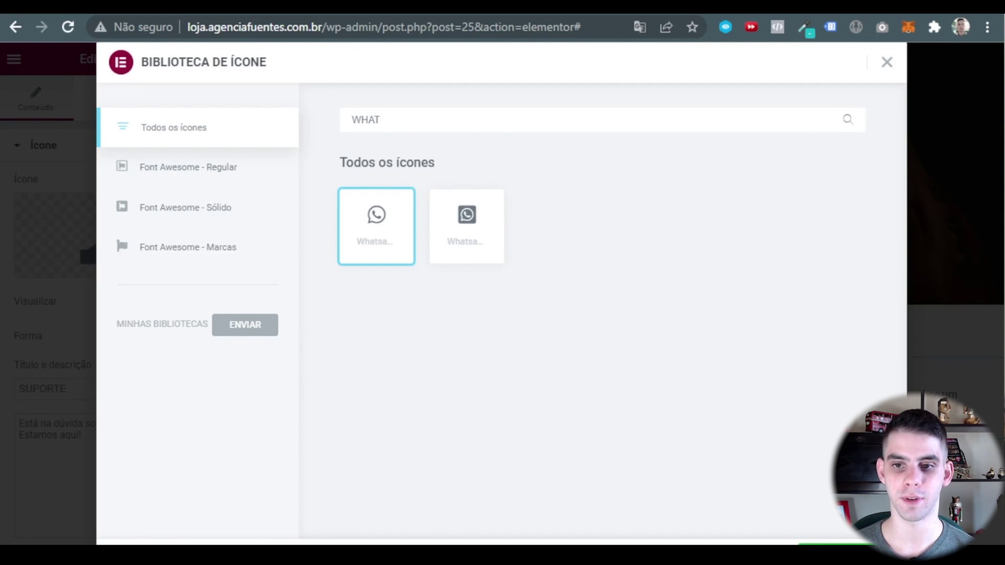
left_click(836, 544)
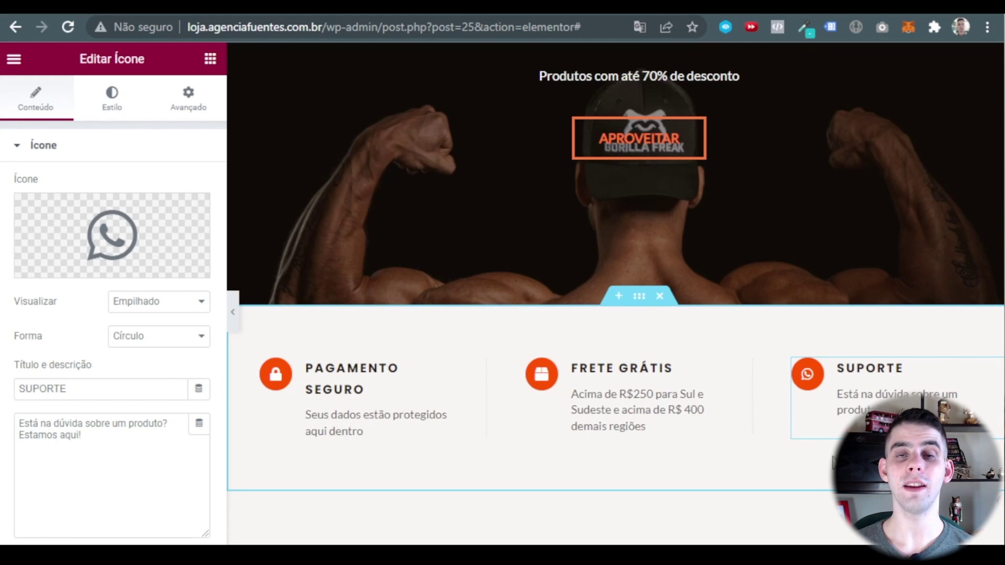
Hide the Elementor panel and scroll the full-width homepage preview downward.
left_click(232, 312)
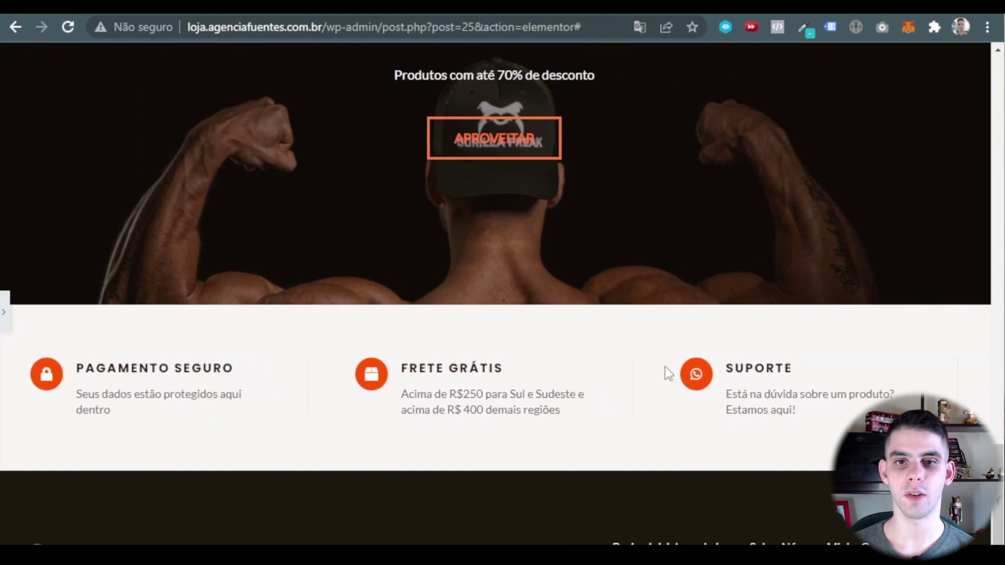
scroll(665, 366, "up", 15)
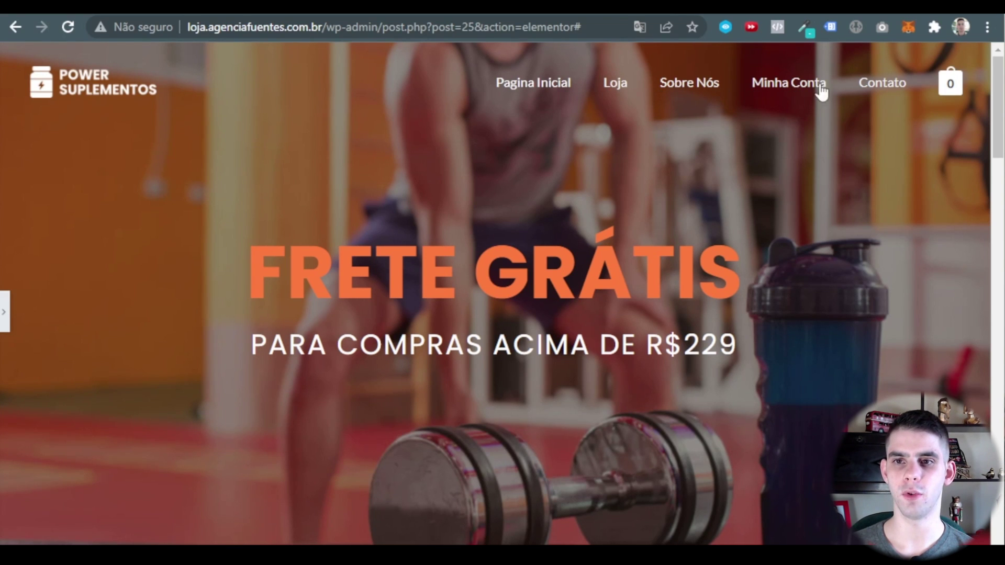
scroll(476, 157, "down", 6)
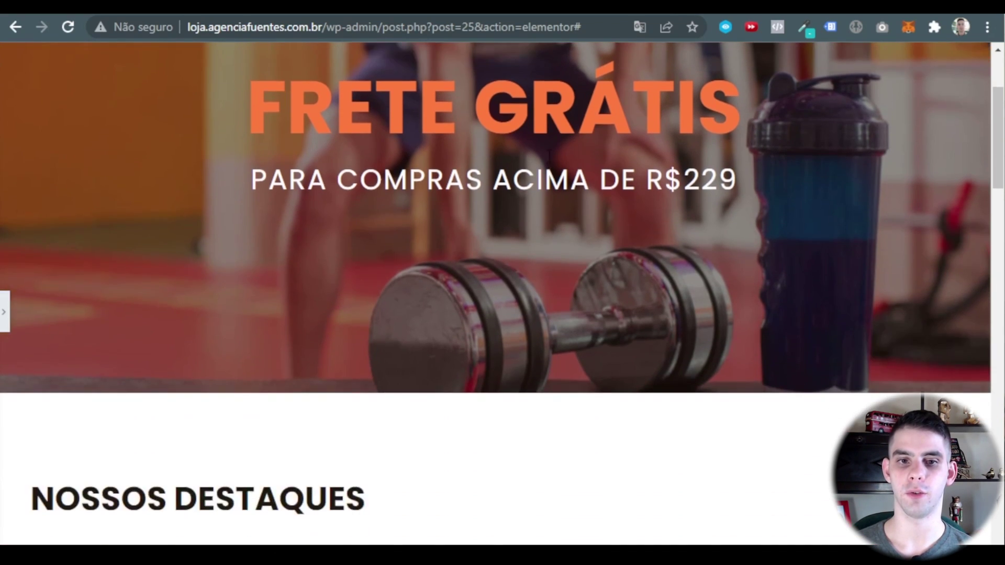
scroll(554, 152, "down", 1)
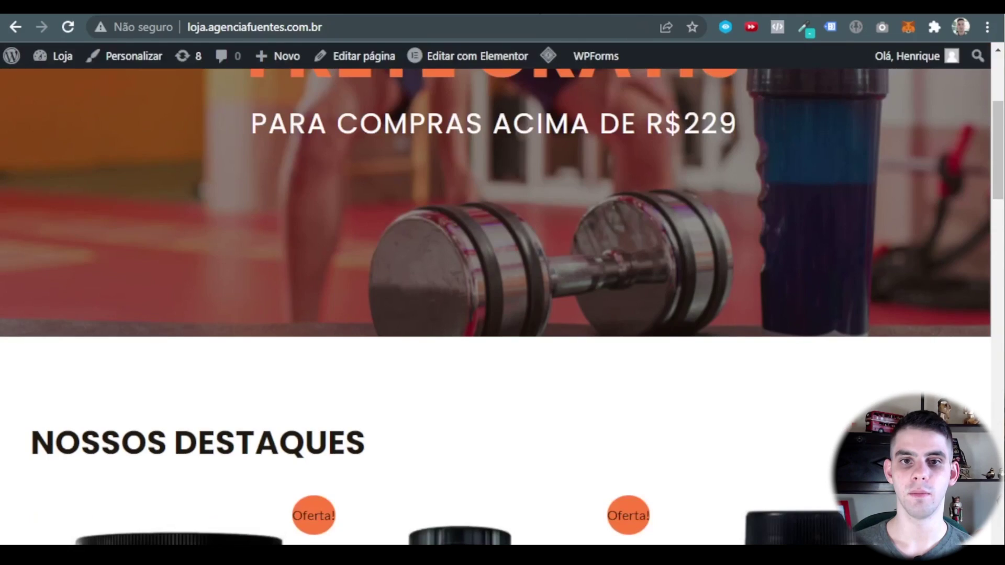
scroll(560, 200, "down", 8)
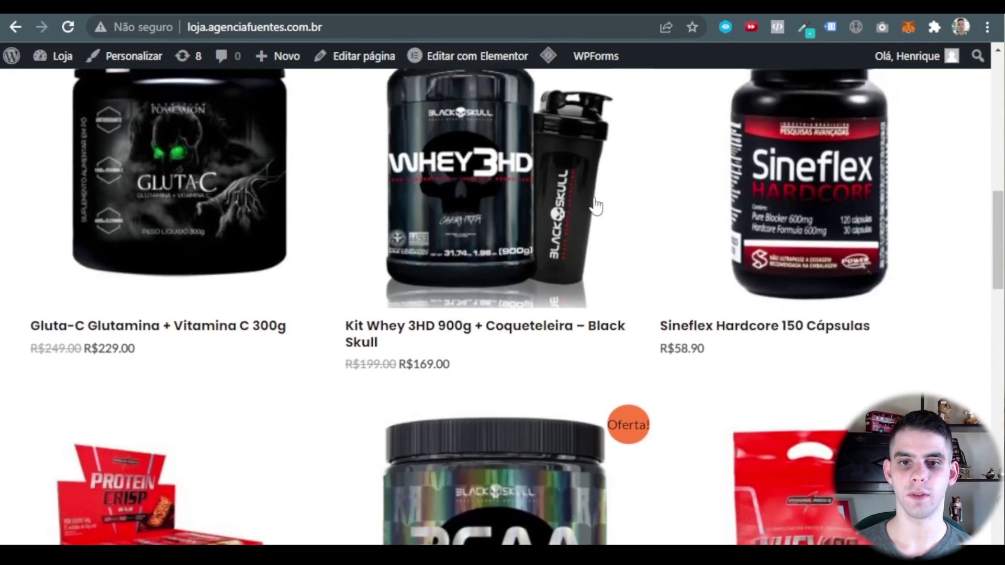
scroll(596, 205, "down", 3)
scroll(597, 206, "up", 3)
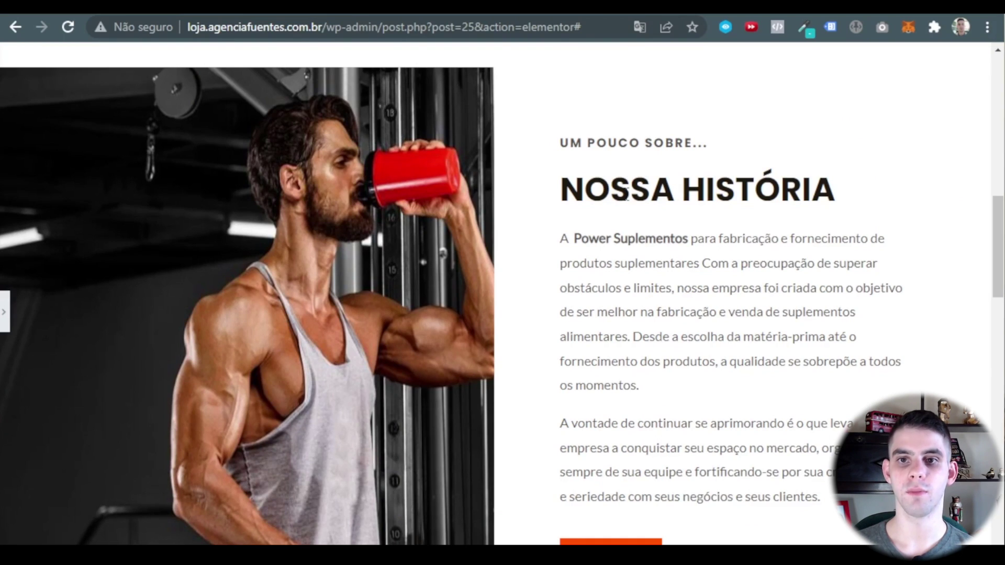
scroll(649, 189, "down", 10)
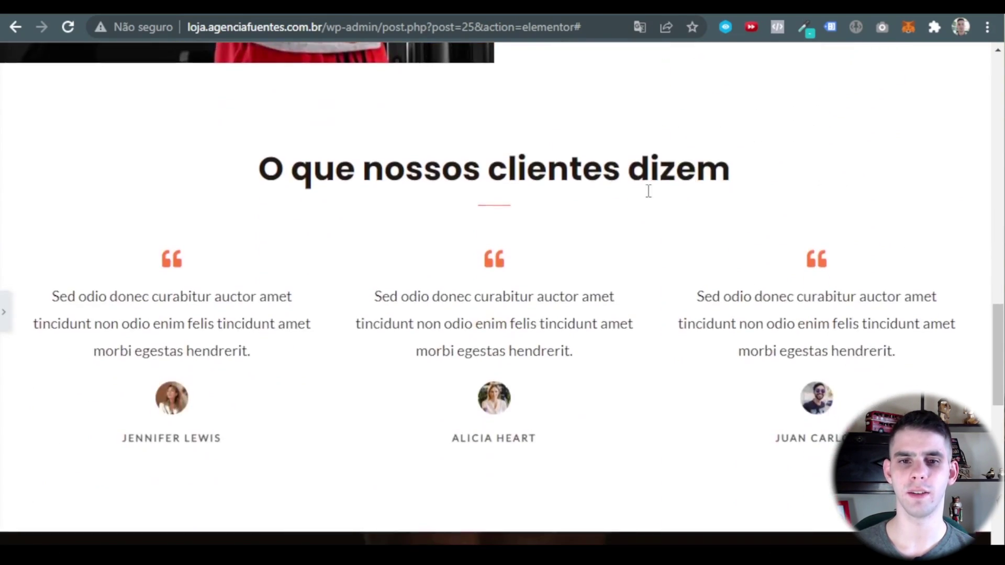
scroll(648, 191, "down", 10)
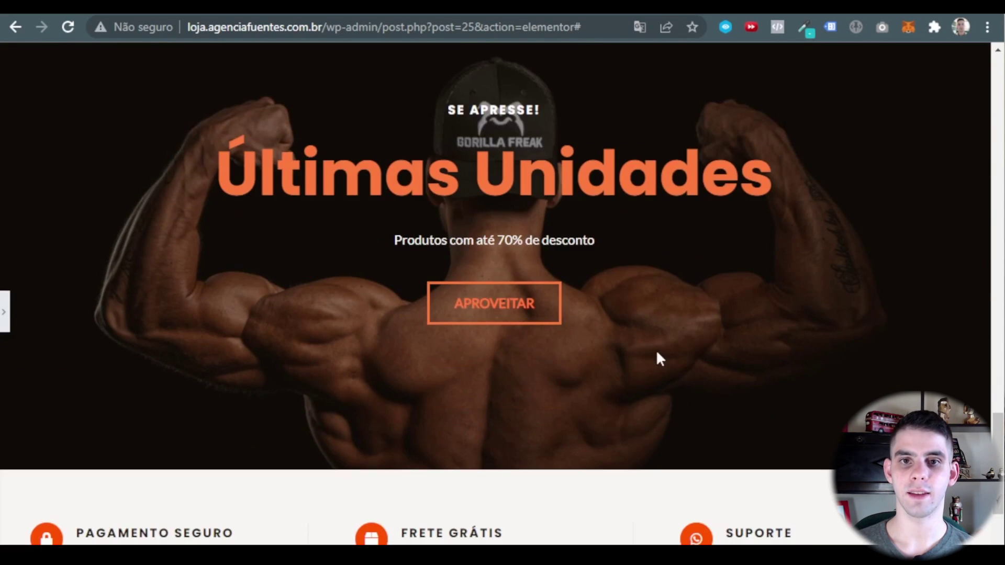
scroll(661, 490, "up", 2)
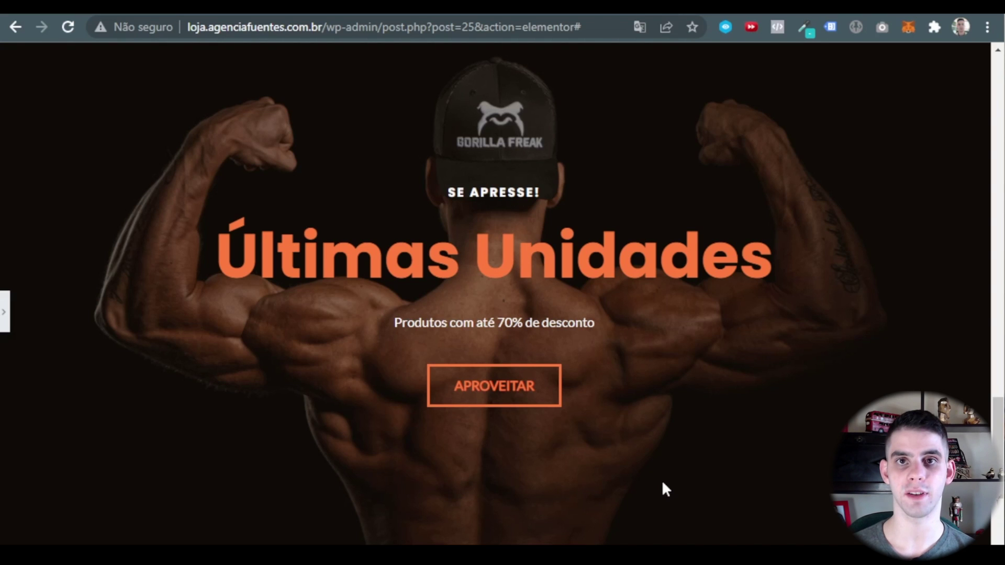
Reach the footer, highlight the copyright line, and bring back the Elementor editing panel.
scroll(661, 480, "down", 6)
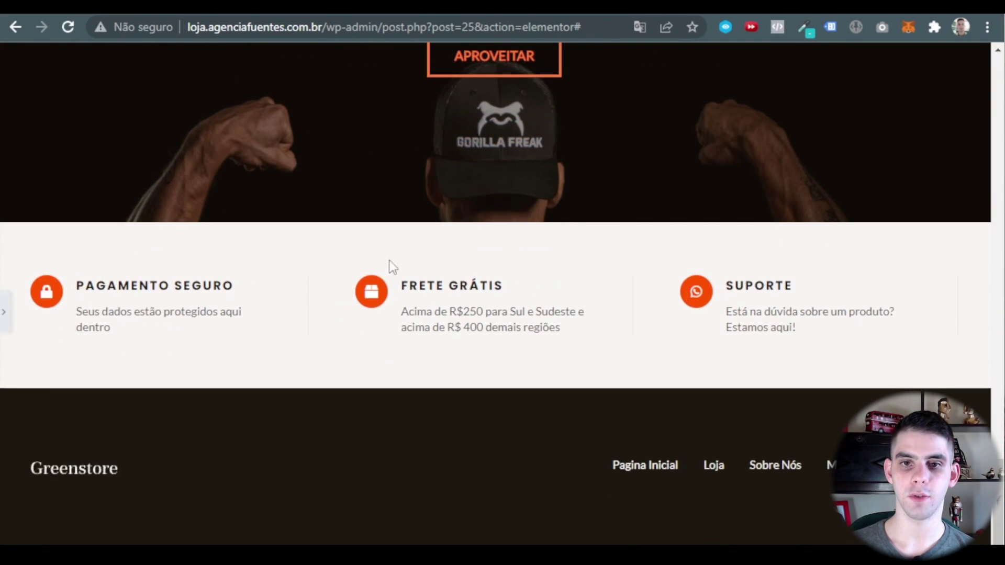
scroll(584, 233, "down", 1)
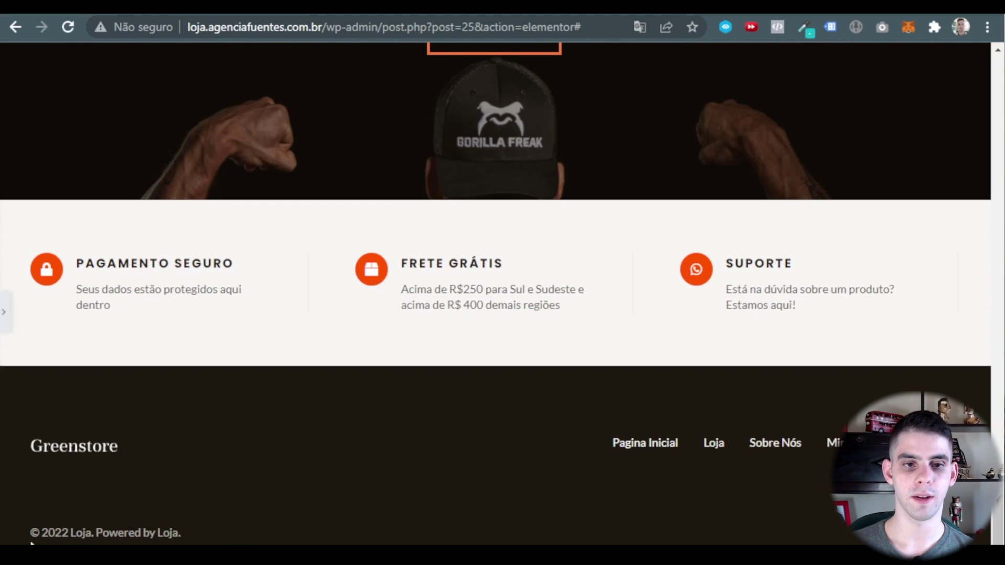
left_click_drag(31, 544, 176, 538)
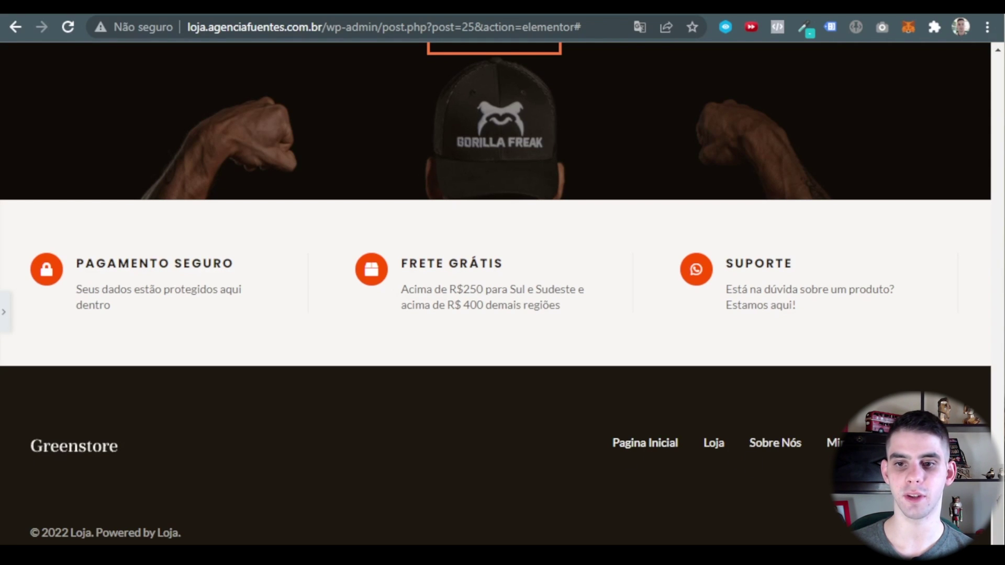
left_click(5, 312)
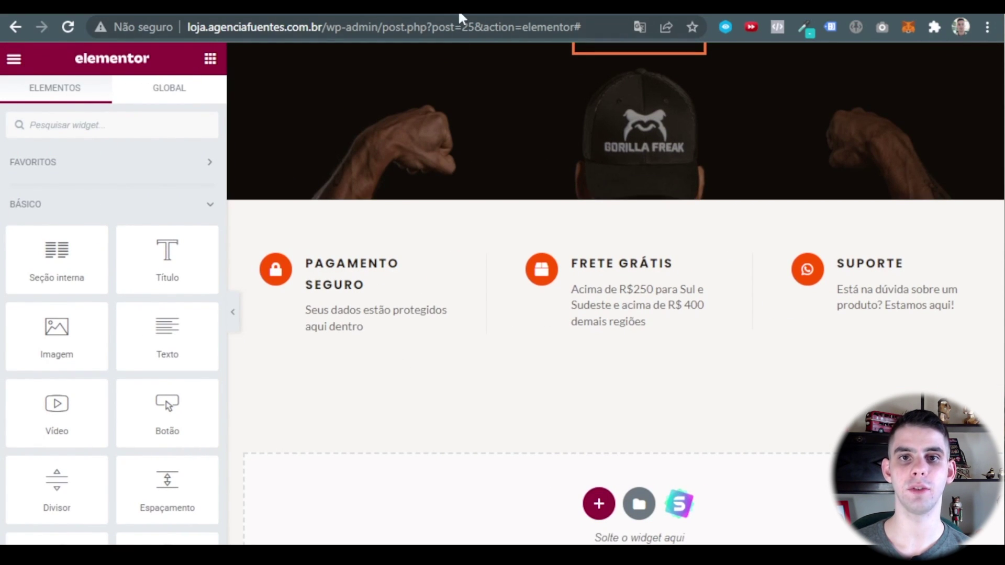
Exit Elementor to the dashboard and open Aparência > Personalizar for the Astra theme.
left_click(14, 62)
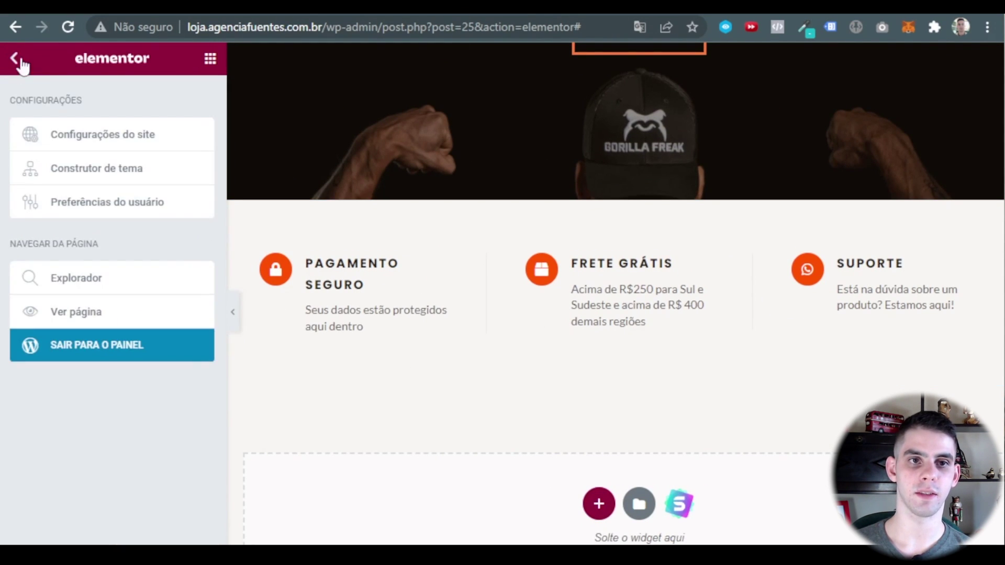
left_click(109, 353)
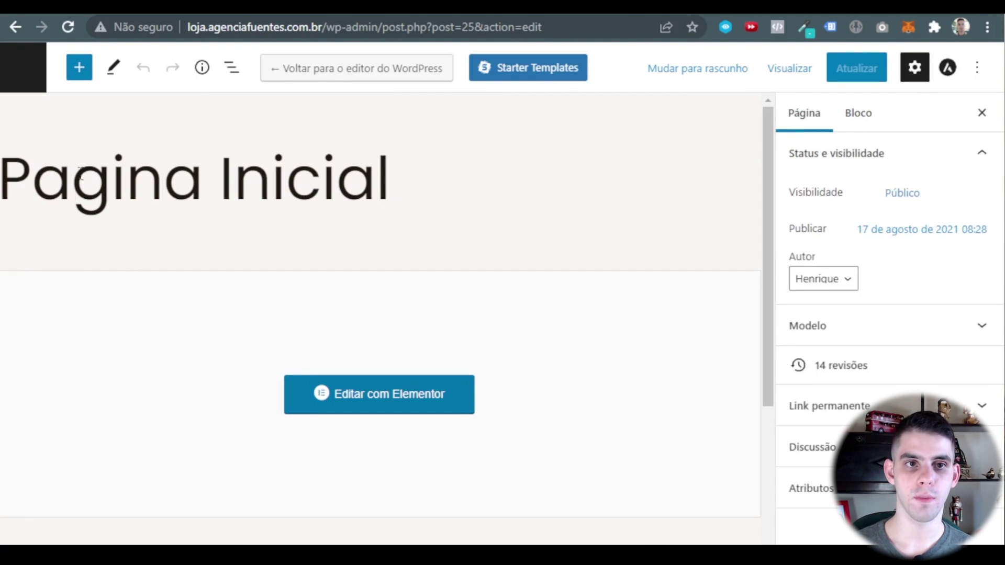
left_click(12, 58)
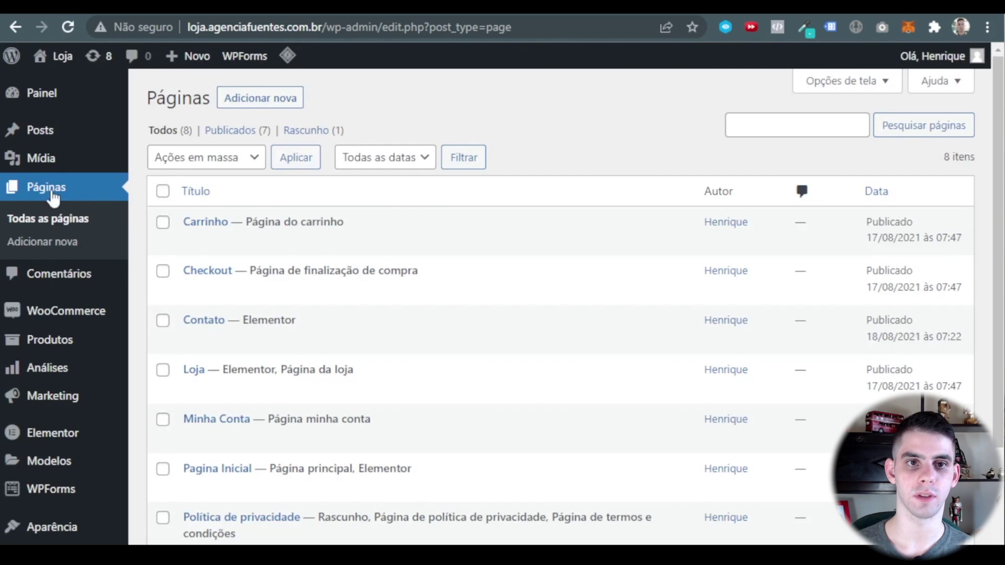
scroll(68, 252, "down", 3)
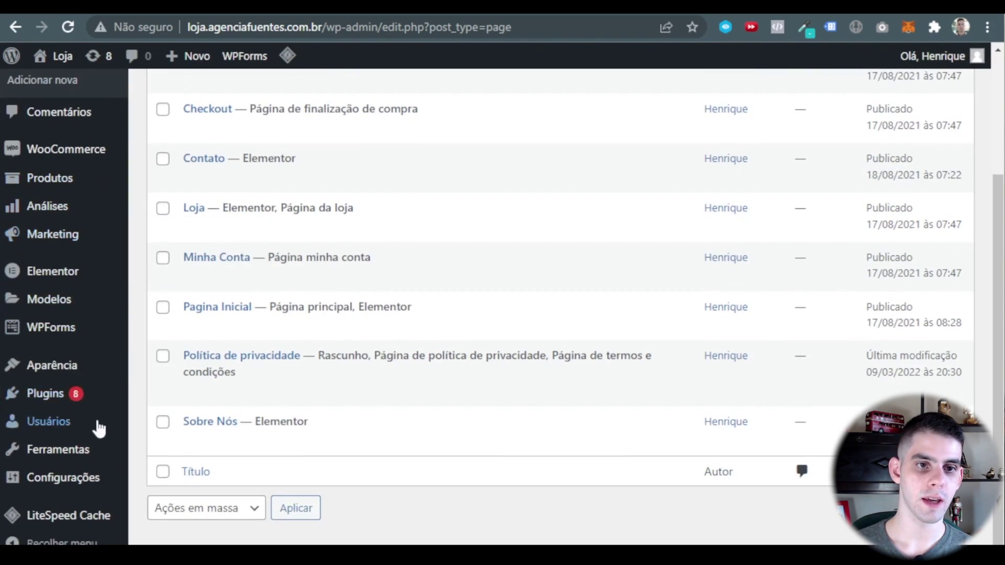
mouse_move(53, 365)
left_click(180, 368)
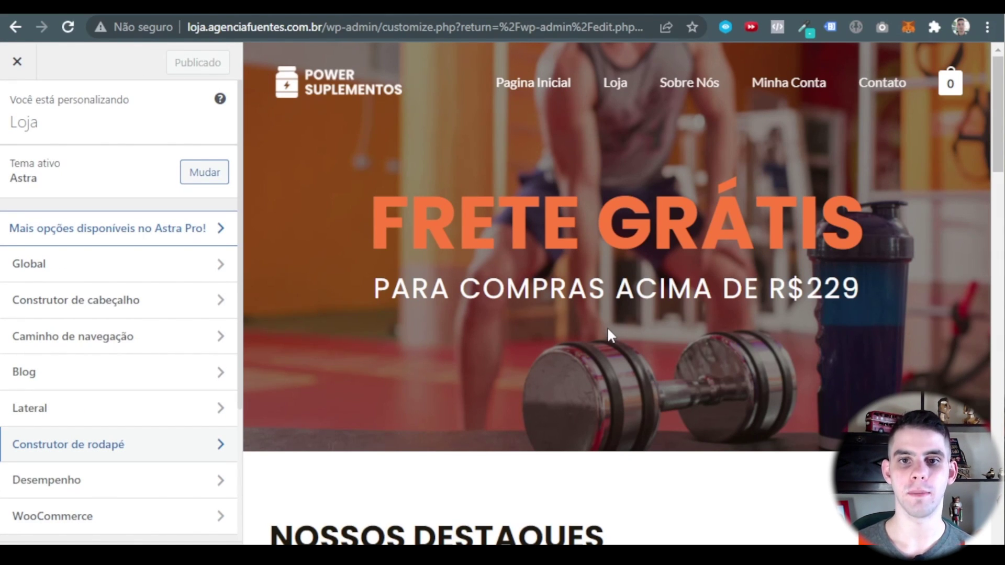
Replace the footer Greenstore logo with logo-power-suplementos-branco-1.png from the media library.
scroll(82, 280, "down", 3)
scroll(83, 281, "up", 3)
scroll(425, 236, "down", 3)
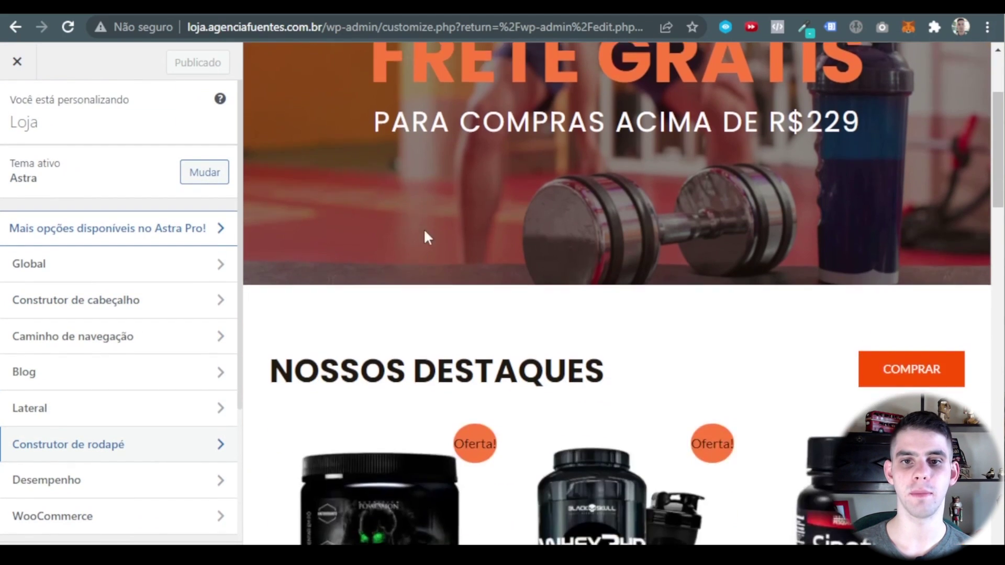
scroll(424, 232, "down", 15)
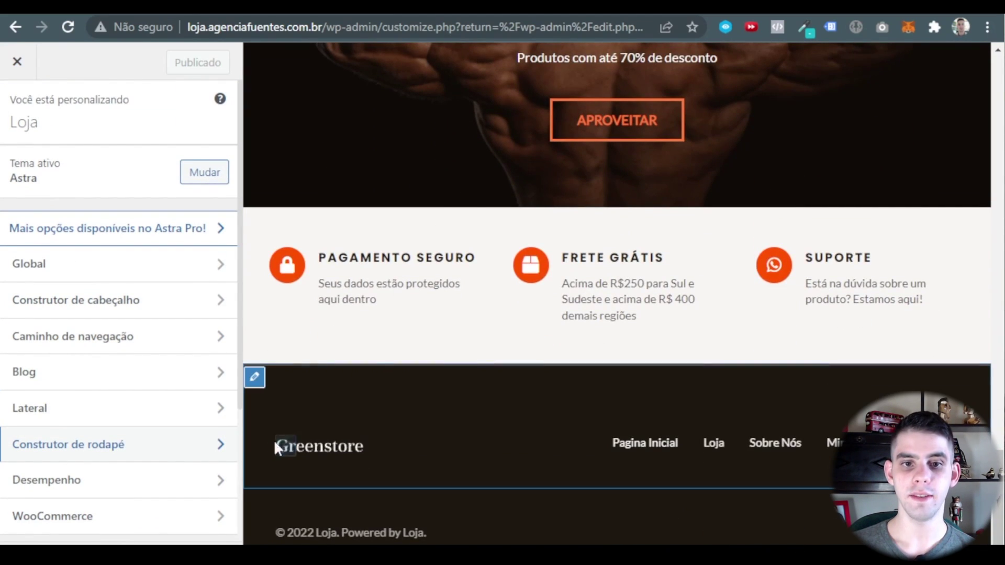
left_click(282, 447)
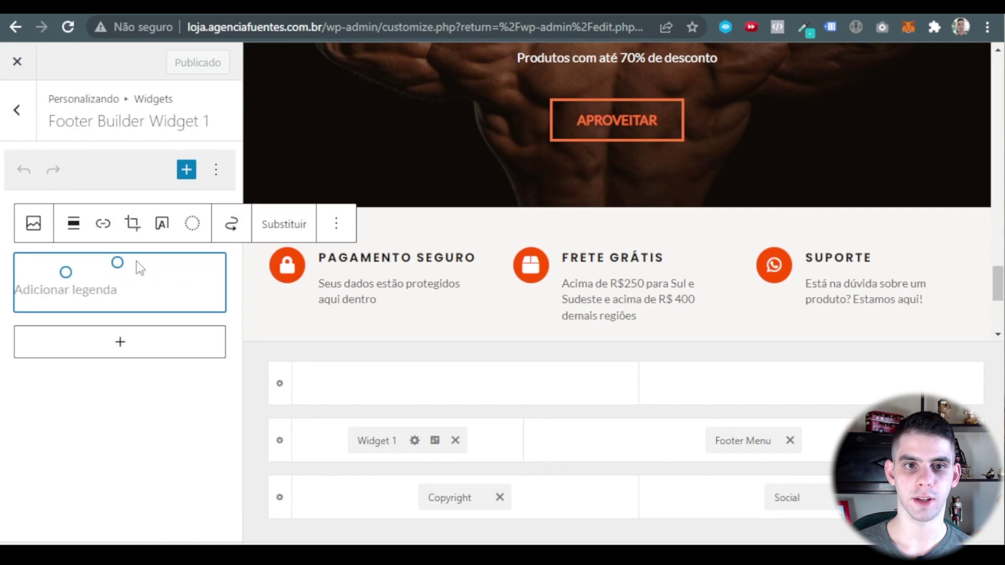
left_click(297, 230)
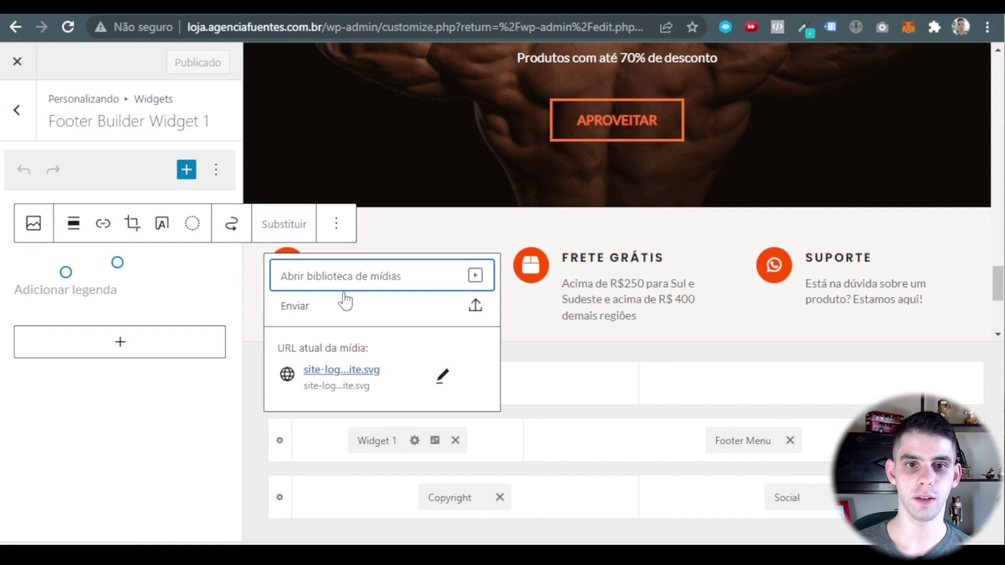
left_click(474, 274)
left_click(228, 123)
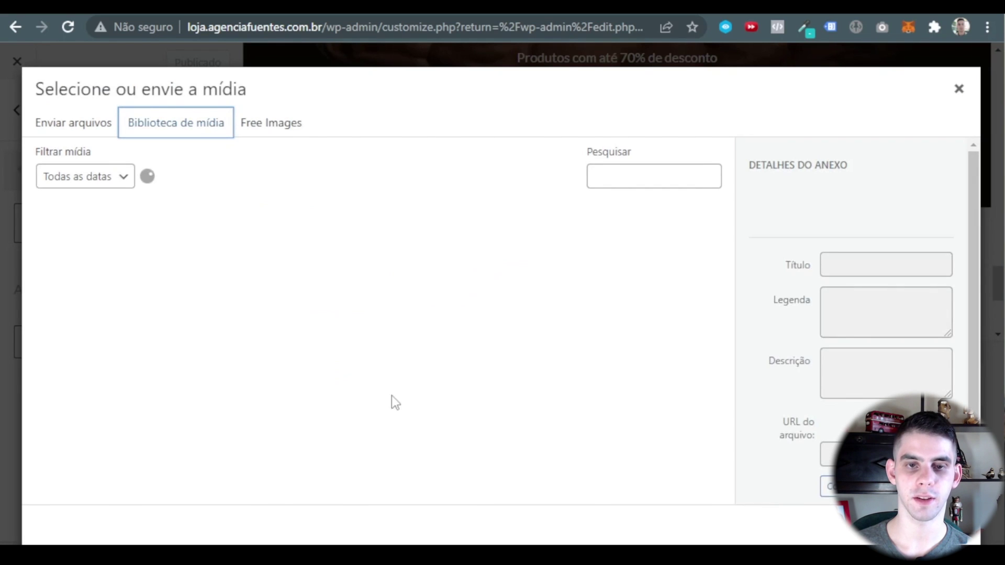
left_click(605, 265)
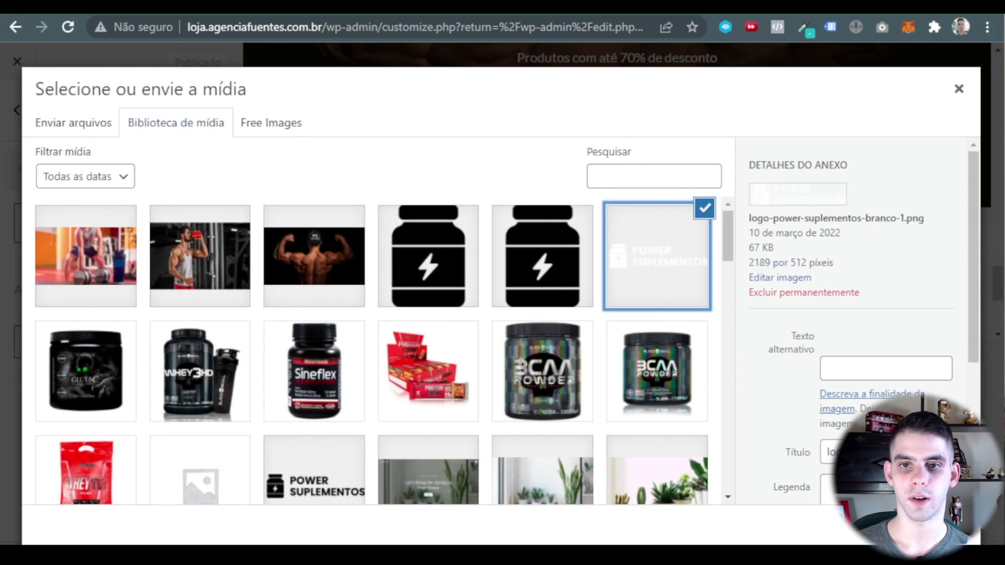
left_click(946, 528)
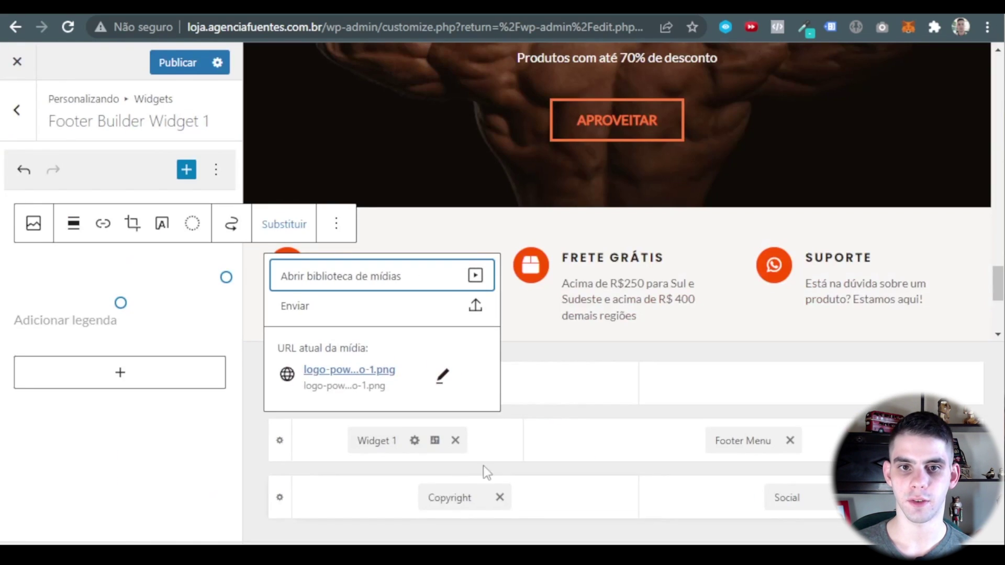
left_click(361, 451)
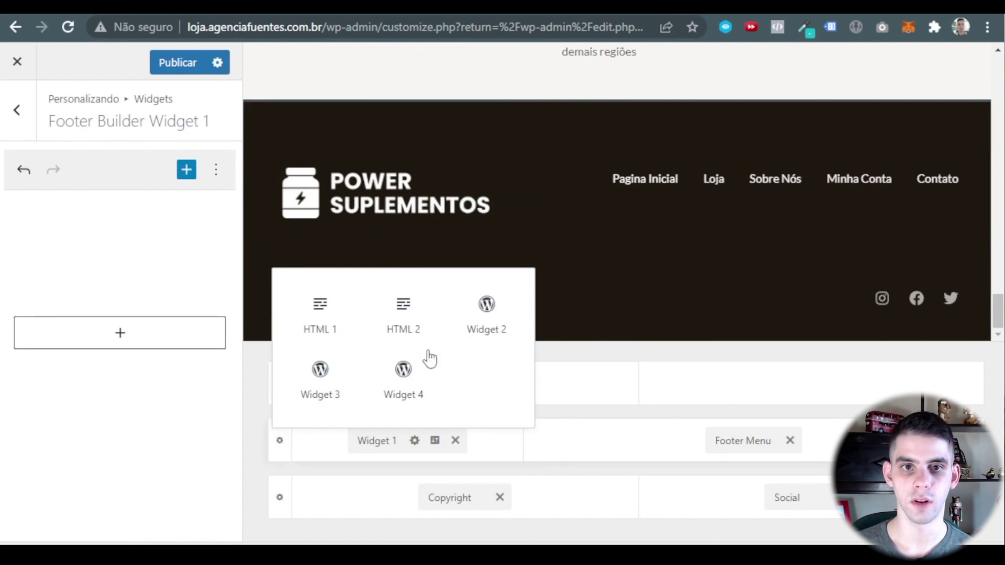
Open the Copyright element's text and inspect its [copyright] [current_year] shortcodes.
left_click(287, 298)
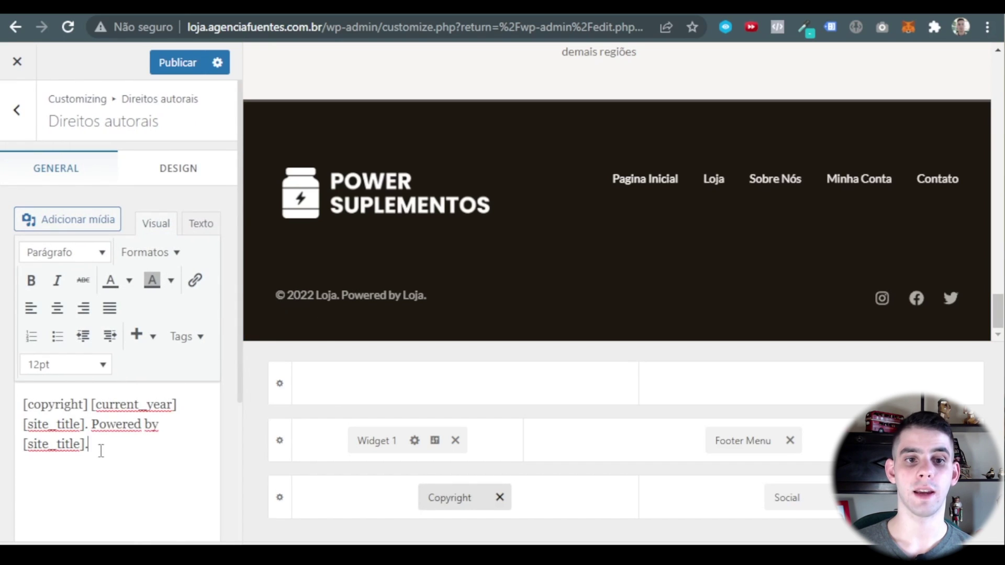
left_click_drag(101, 451, 9, 398)
left_click(125, 470)
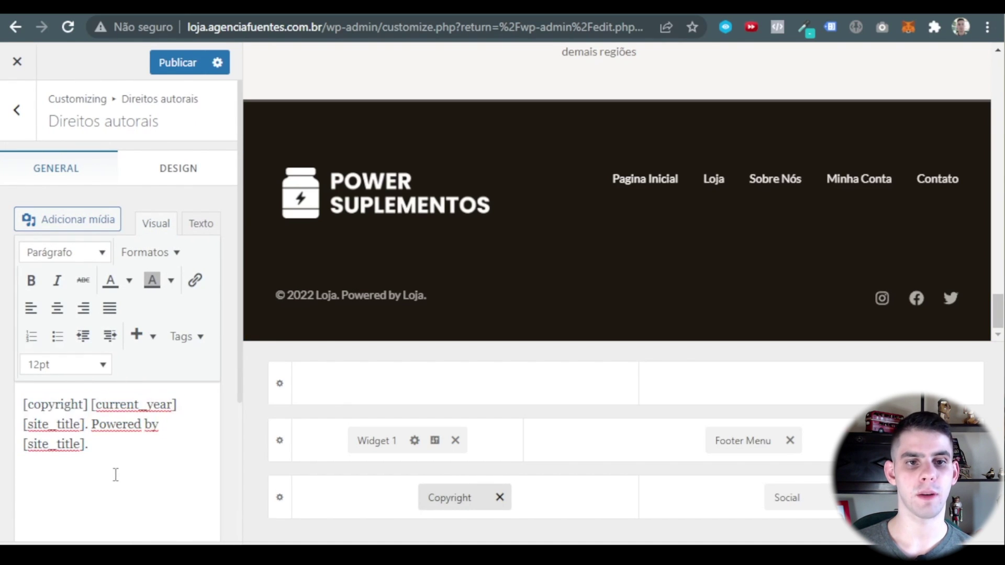
left_click(22, 406)
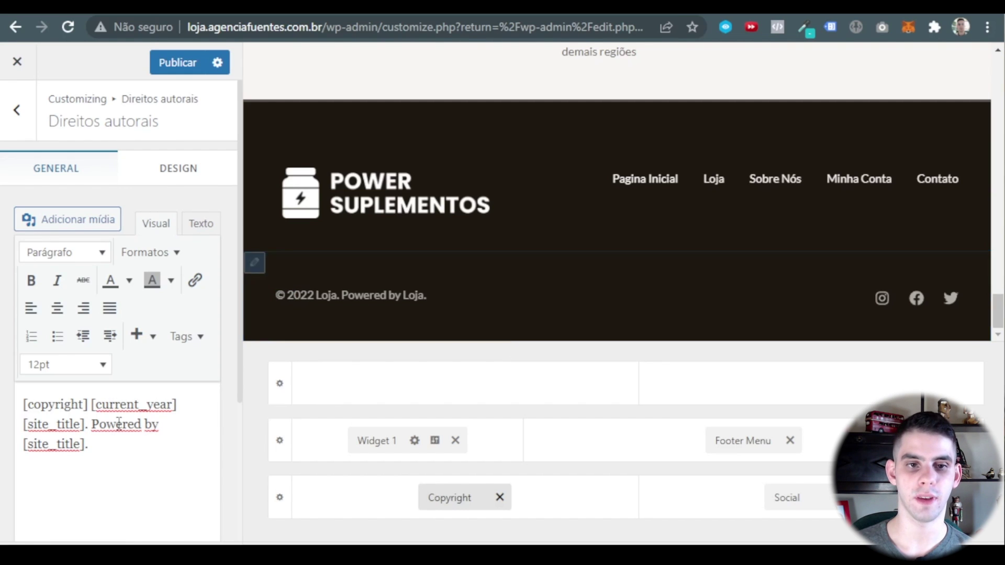
left_click_drag(92, 406, 181, 405)
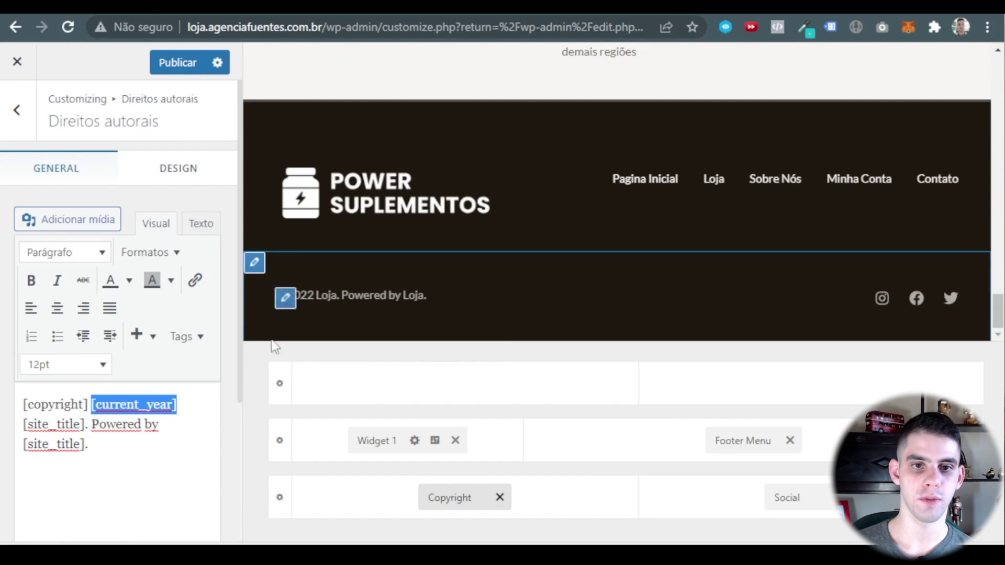
left_click(134, 459)
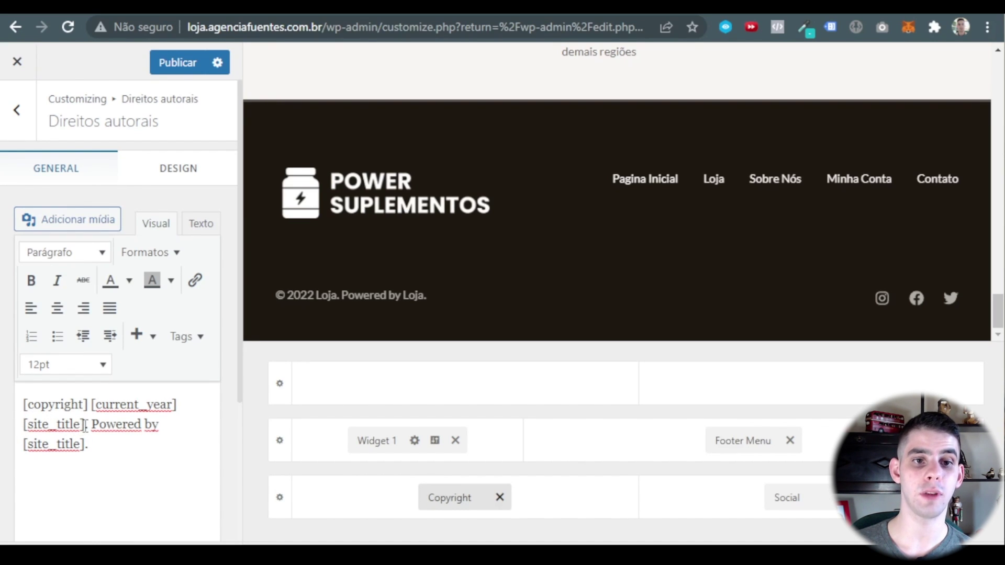
Replace the first [site_title] with 'Power Suplementos' and delete the 'Powered by [site_title].' credit.
left_click_drag(85, 425, 24, 425)
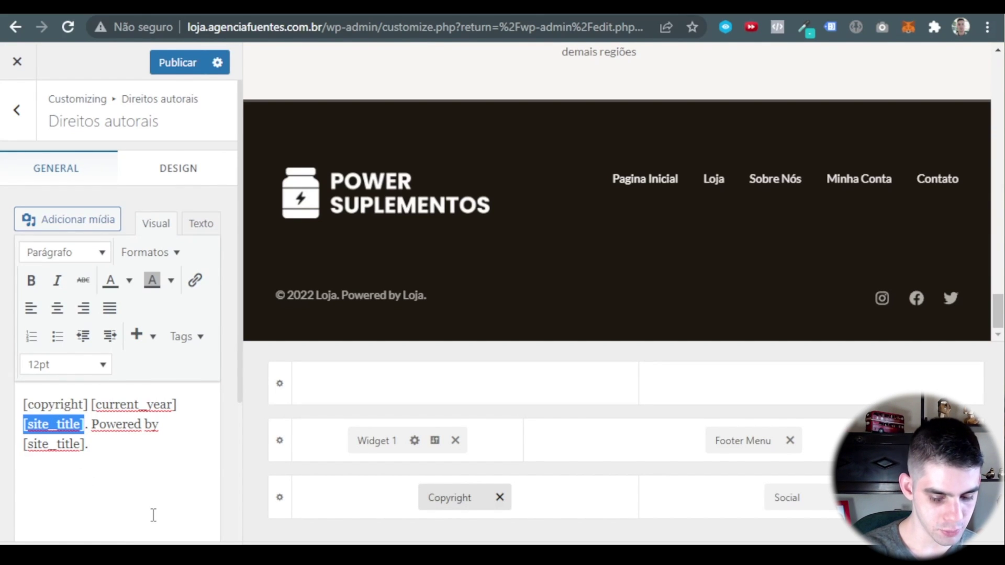
type("pOWER")
key("BackSpace")
key("BackSpace")
key("BackSpace")
key("BackSpace")
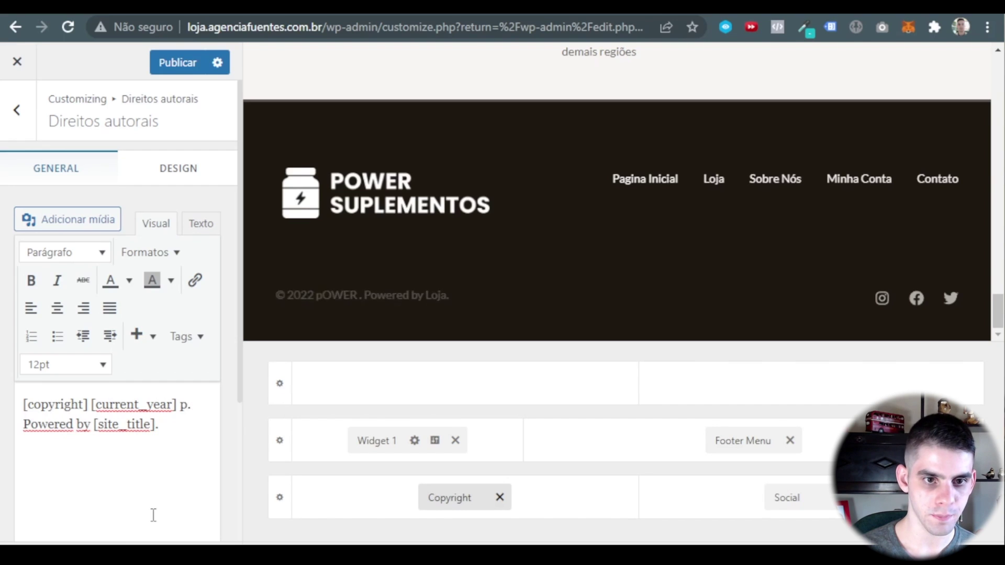
key("BackSpace")
type("Power Sup")
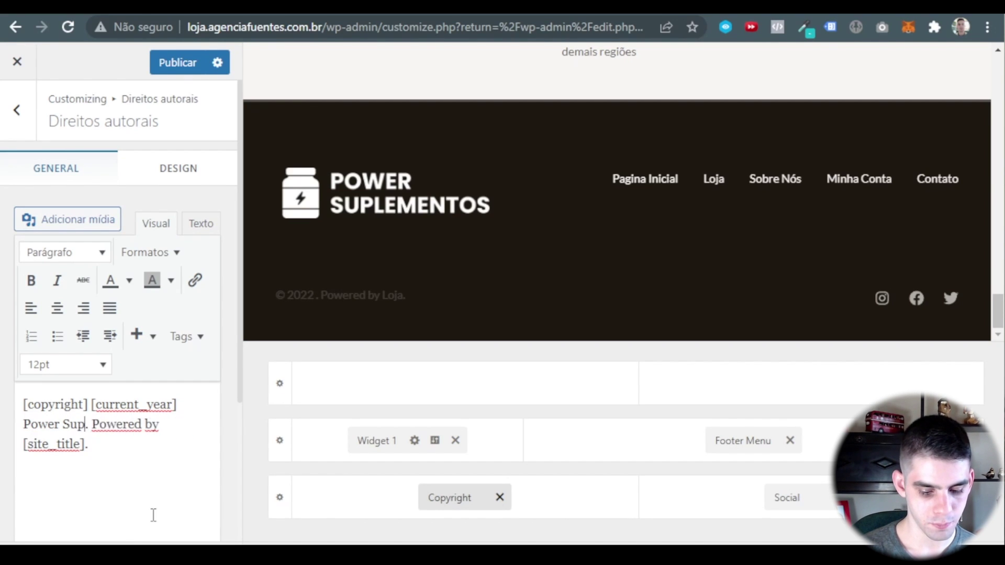
type("lementos")
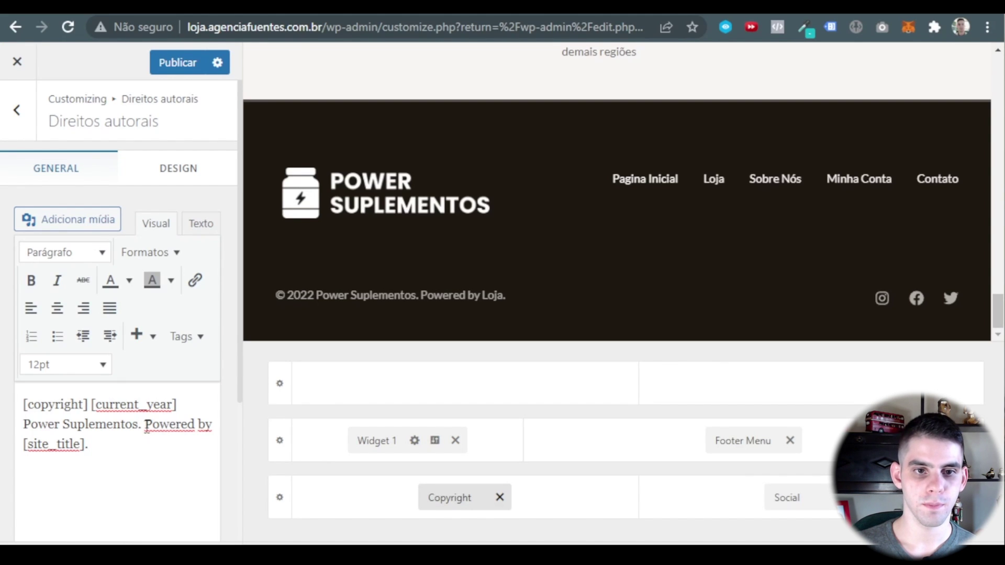
left_click_drag(145, 425, 206, 465)
key("BackSpace")
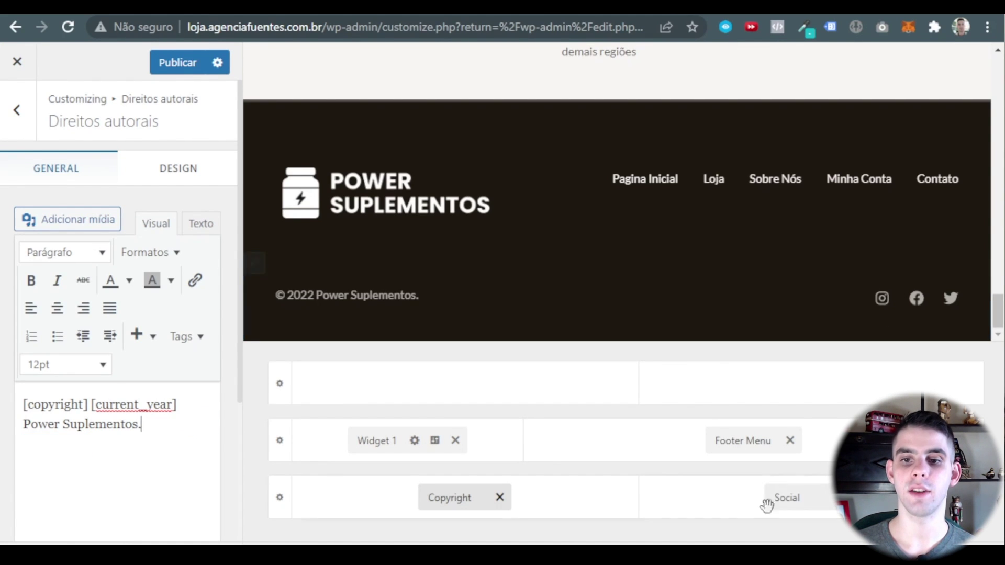
Open the footer Social element and look at the Instagram icon's settings.
left_click(792, 492)
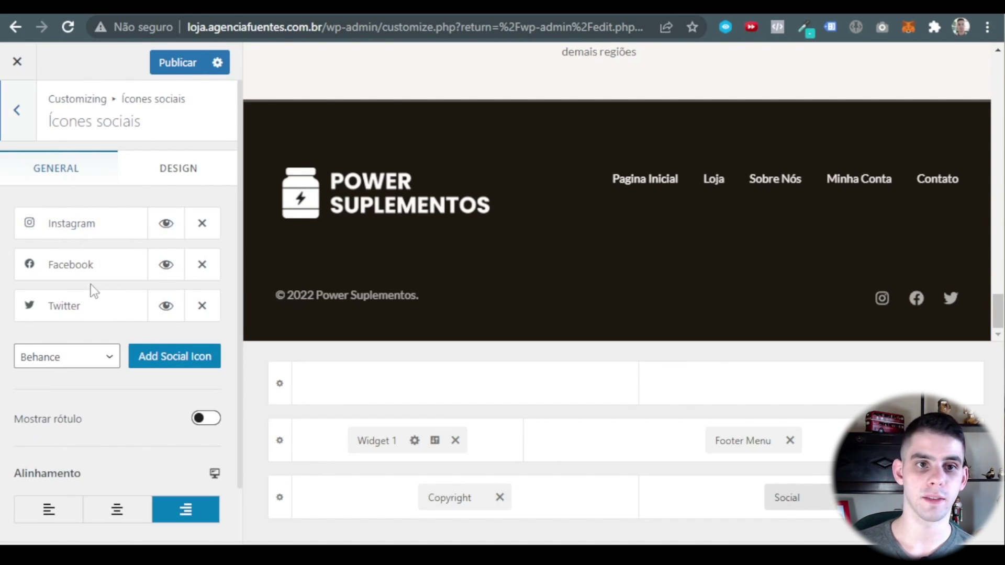
left_click(95, 228)
left_click(98, 352)
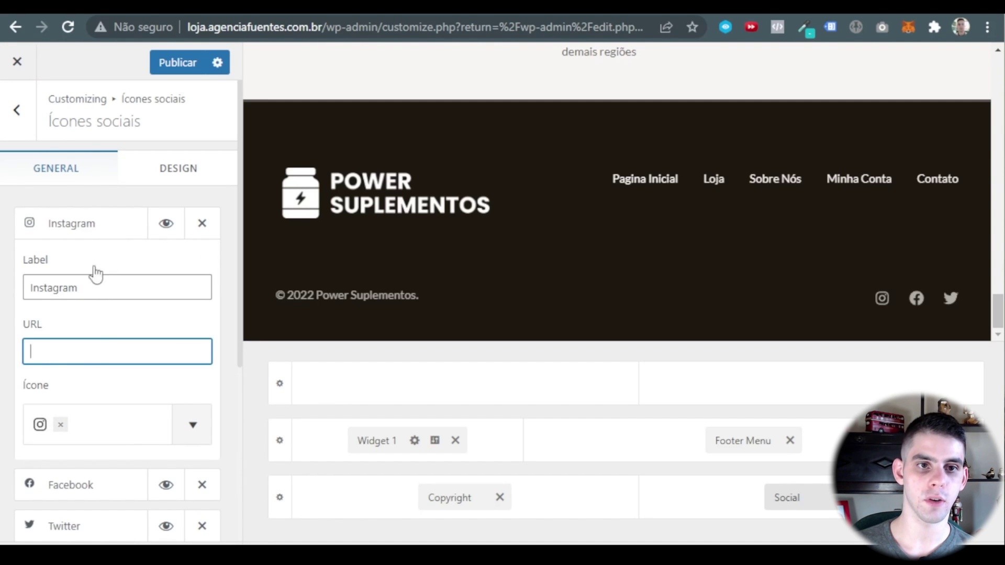
left_click(85, 228)
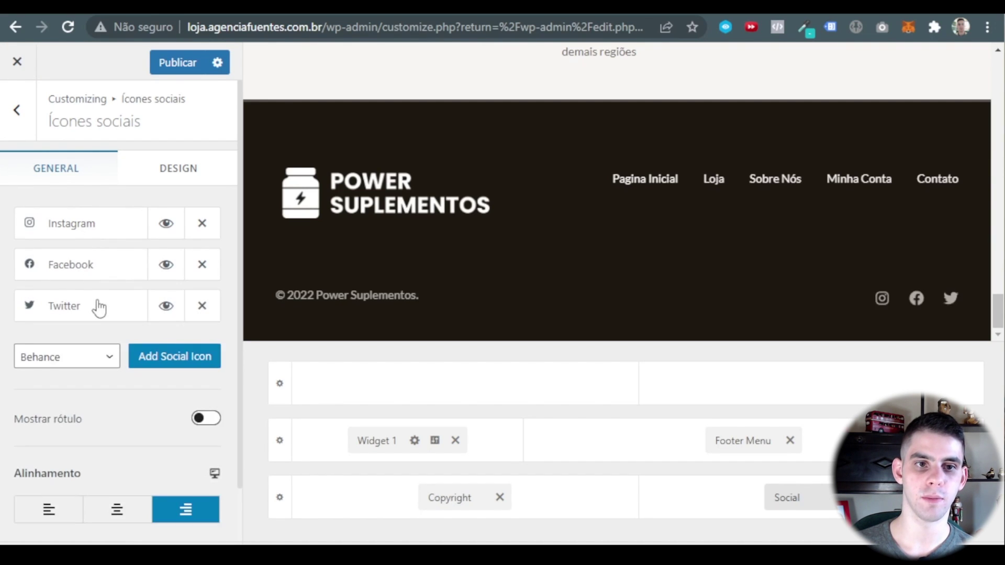
Add a Behance social icon, then remove it again, keeping Instagram, Facebook and Twitter.
left_click(100, 358)
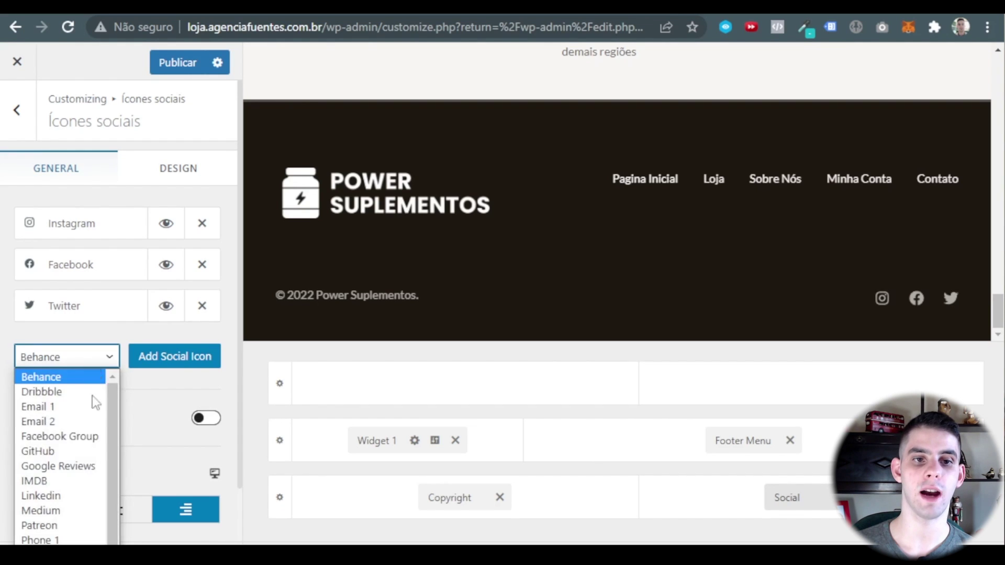
scroll(78, 455, "down", 2)
scroll(68, 513, "up", 2)
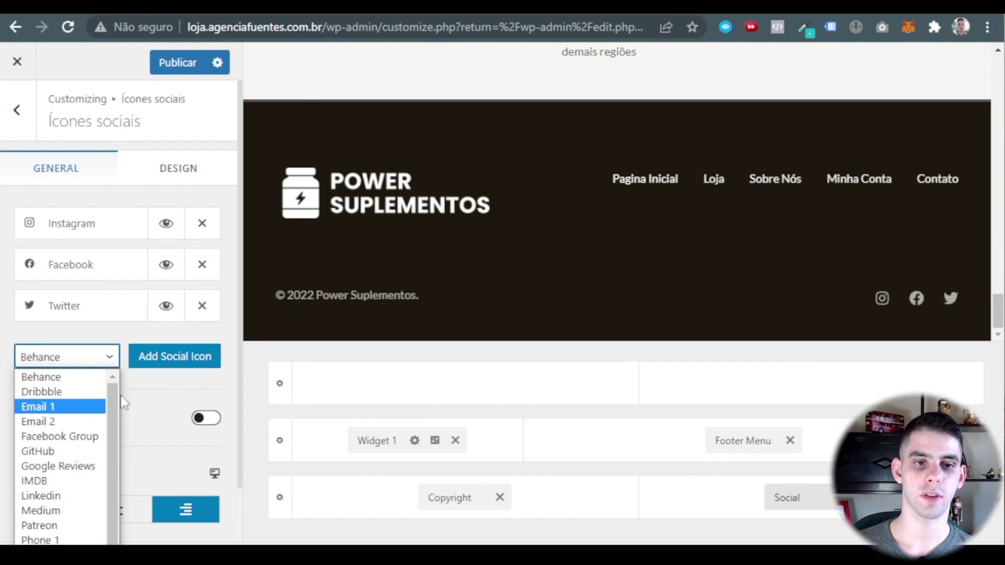
left_click(42, 376)
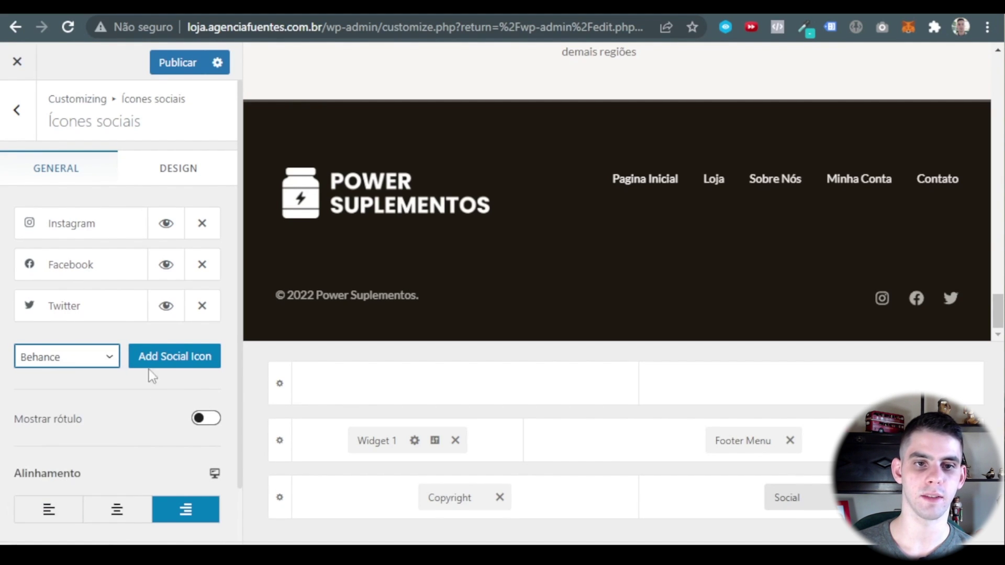
left_click(157, 361)
left_click(67, 360)
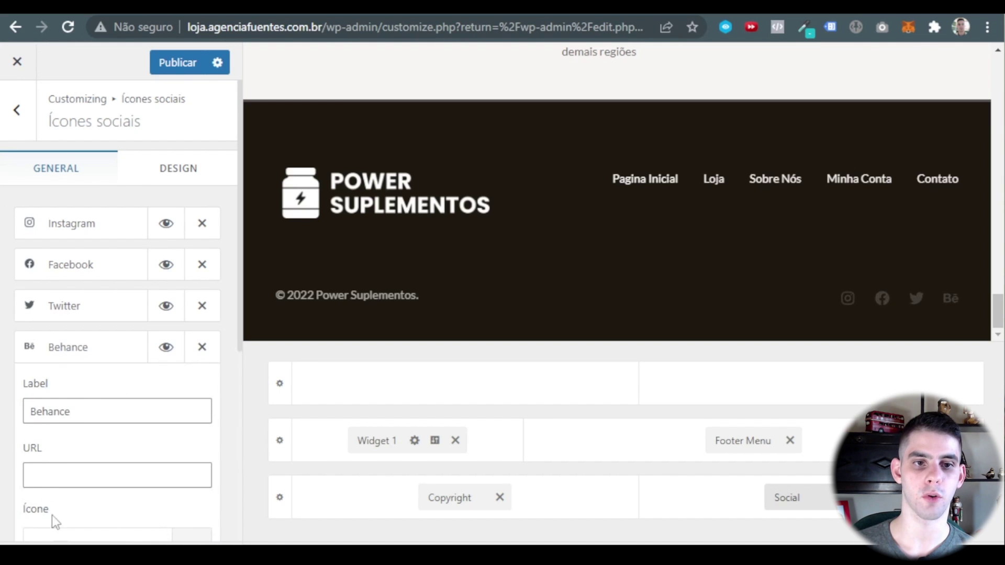
left_click(74, 359)
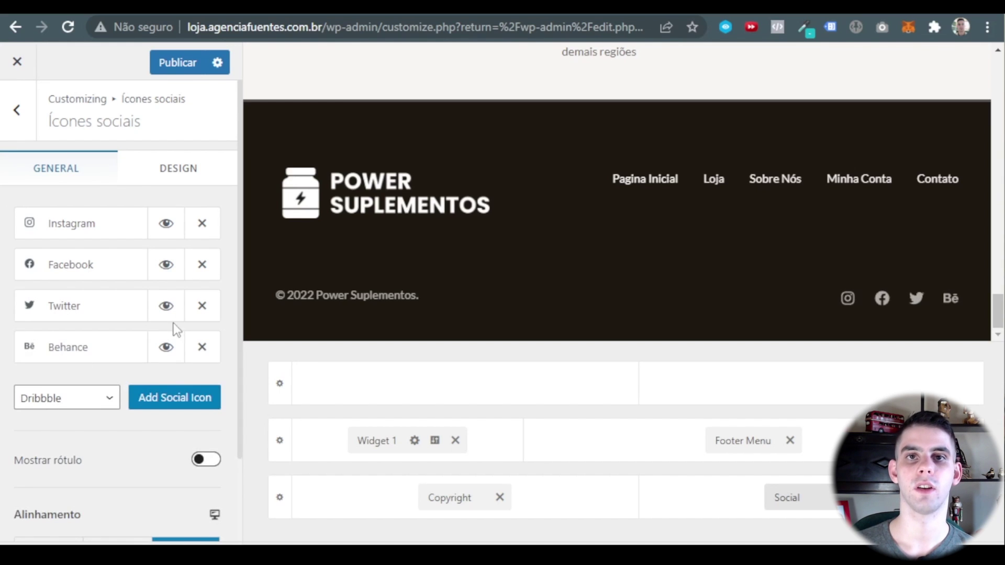
left_click(201, 356)
Publish the footer changes with Publicar.
scroll(124, 335, "down", 1)
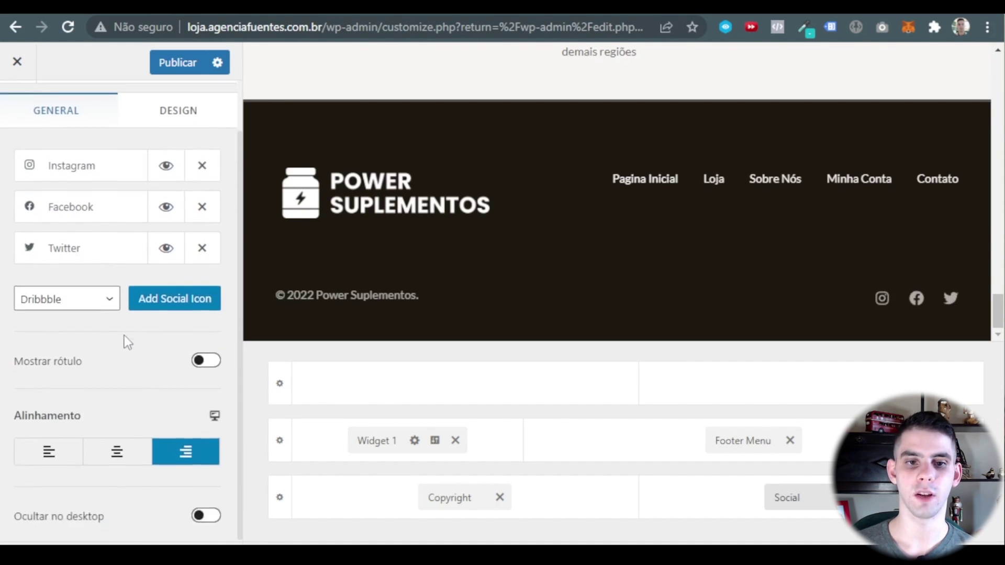
scroll(146, 277, "up", 1)
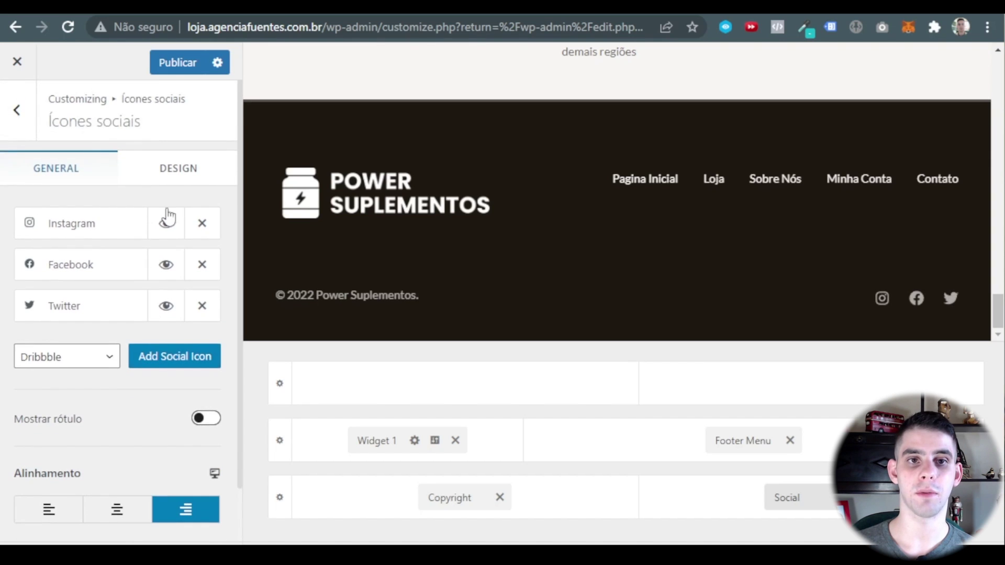
left_click(191, 63)
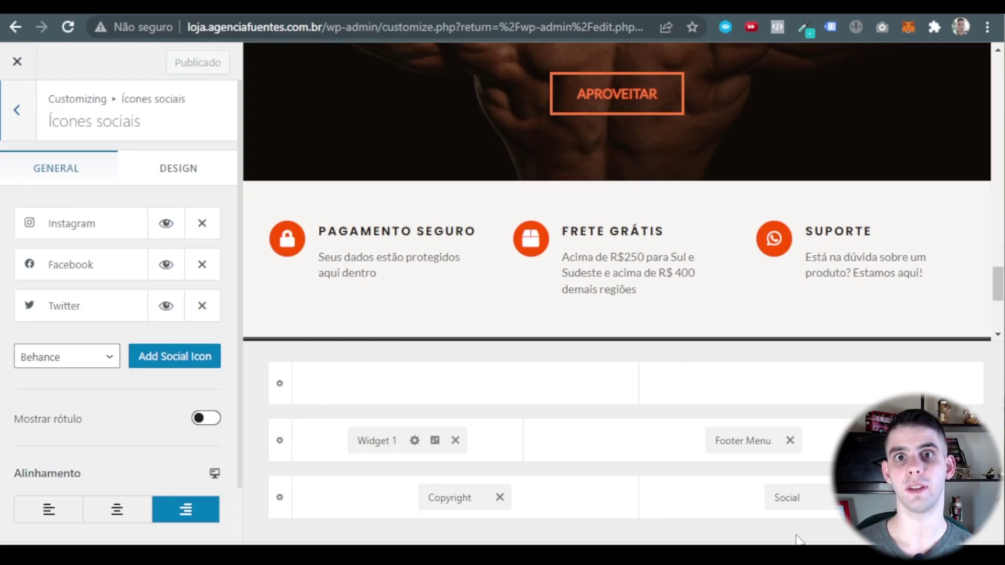
Go back to the footer builder and close the Customizer to the Pages list.
left_click(15, 130)
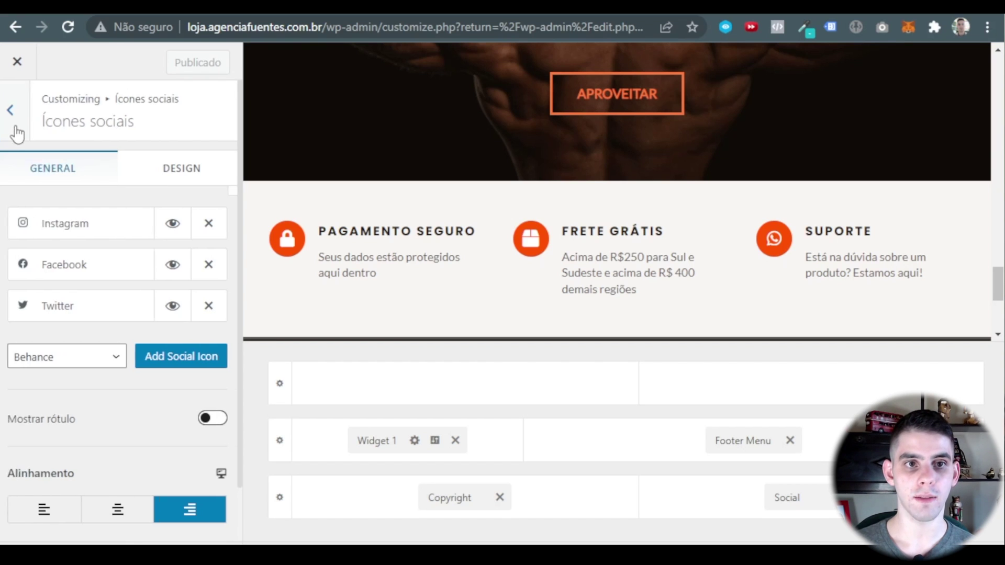
left_click(17, 61)
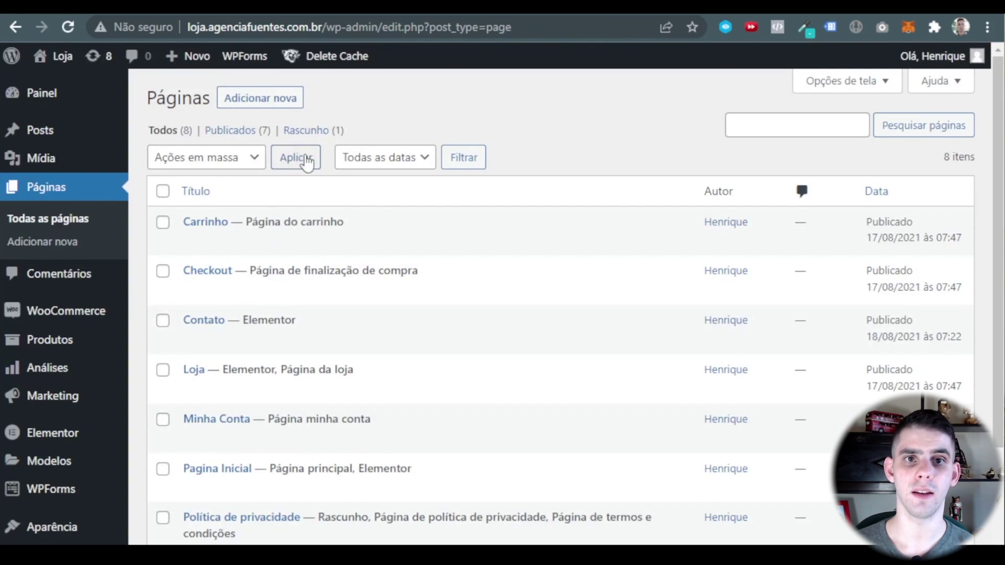
Visit the live store via Loja > Visitar site and scroll down to the new footer.
mouse_move(62, 56)
left_click(63, 88)
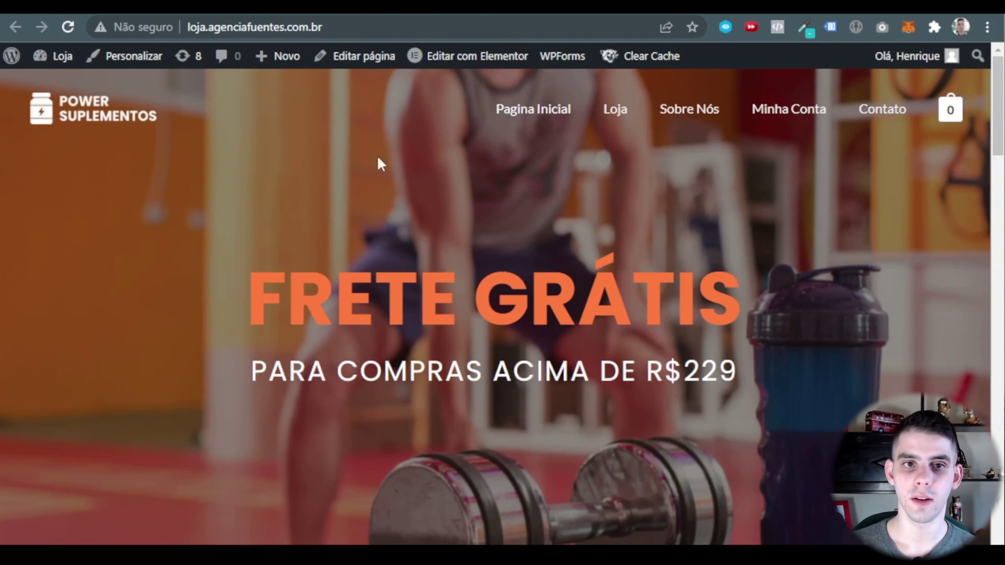
scroll(711, 161, "down", 6)
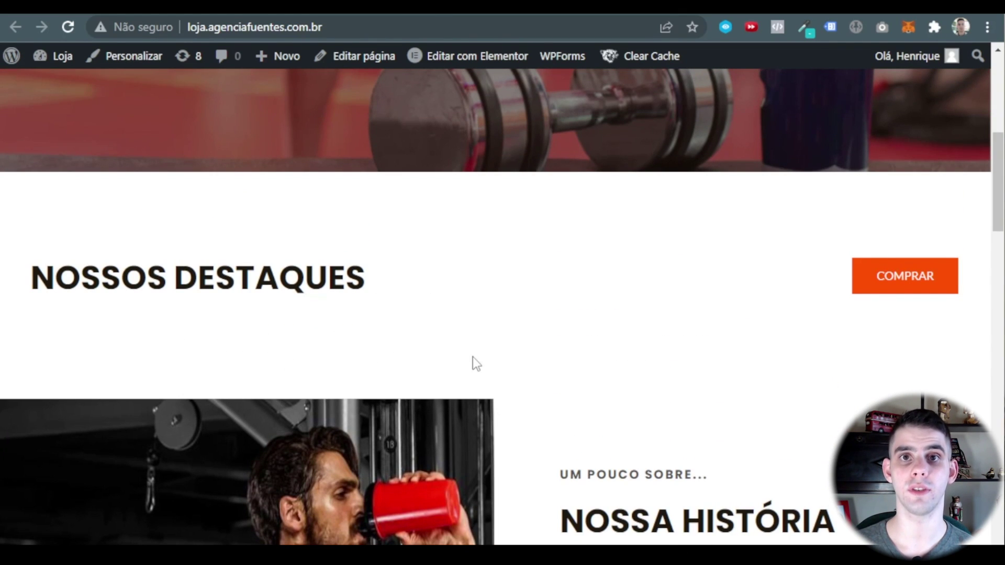
scroll(544, 220, "down", 5)
scroll(584, 208, "down", 10)
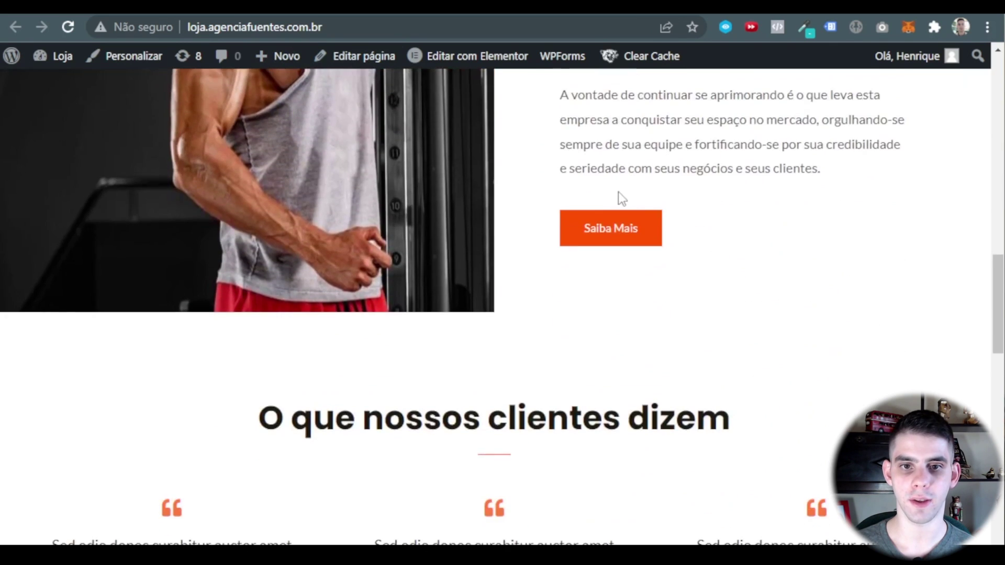
scroll(585, 194, "down", 5)
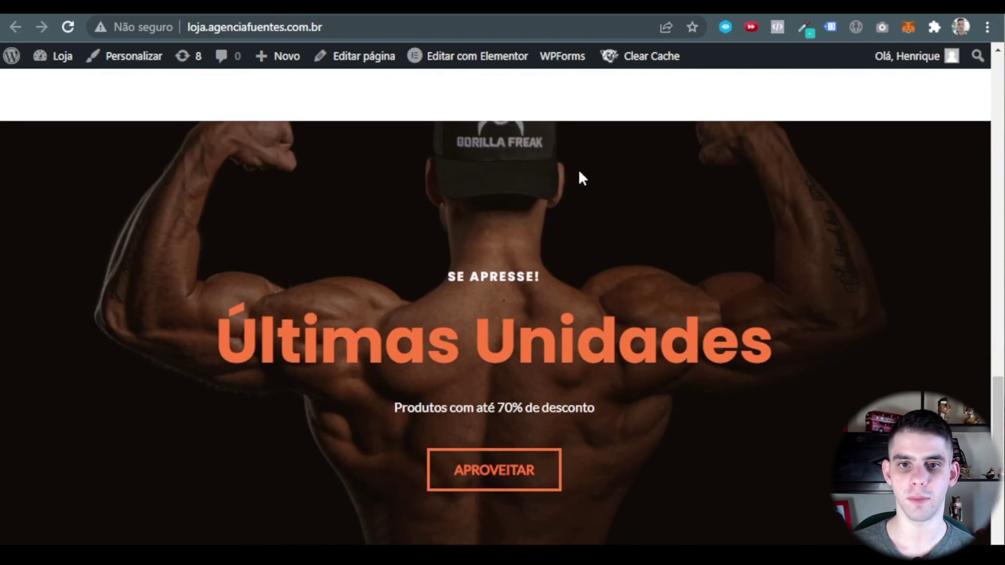
scroll(565, 215, "down", 6)
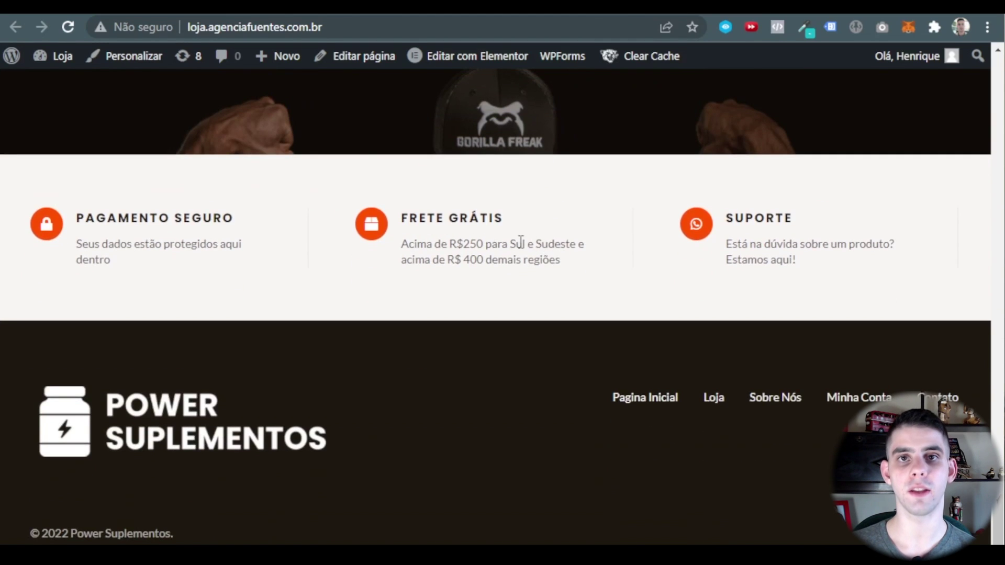
Open the Pagina Inicial page with Editar com Elementor.
scroll(320, 97, "up", 3)
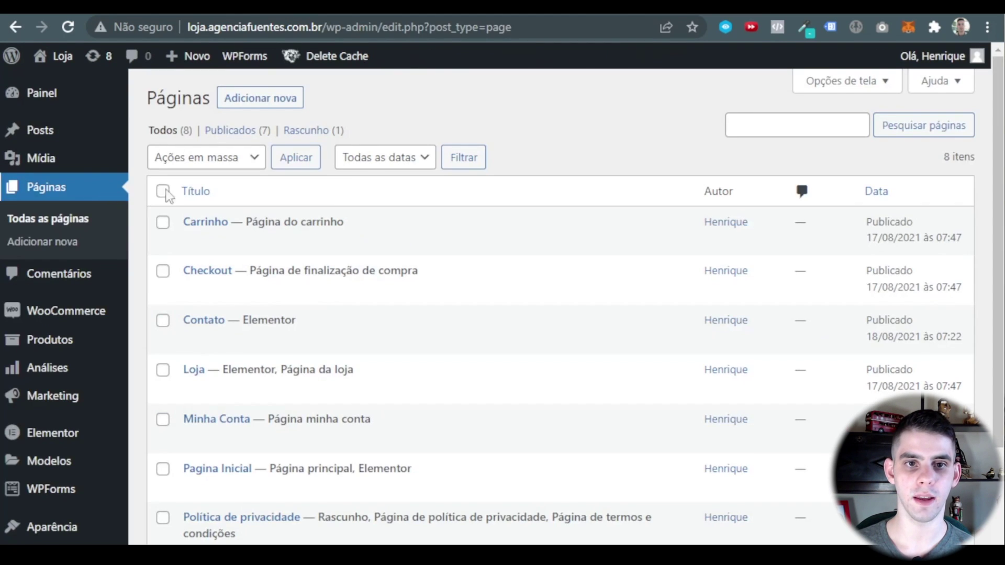
scroll(265, 297, "down", 2)
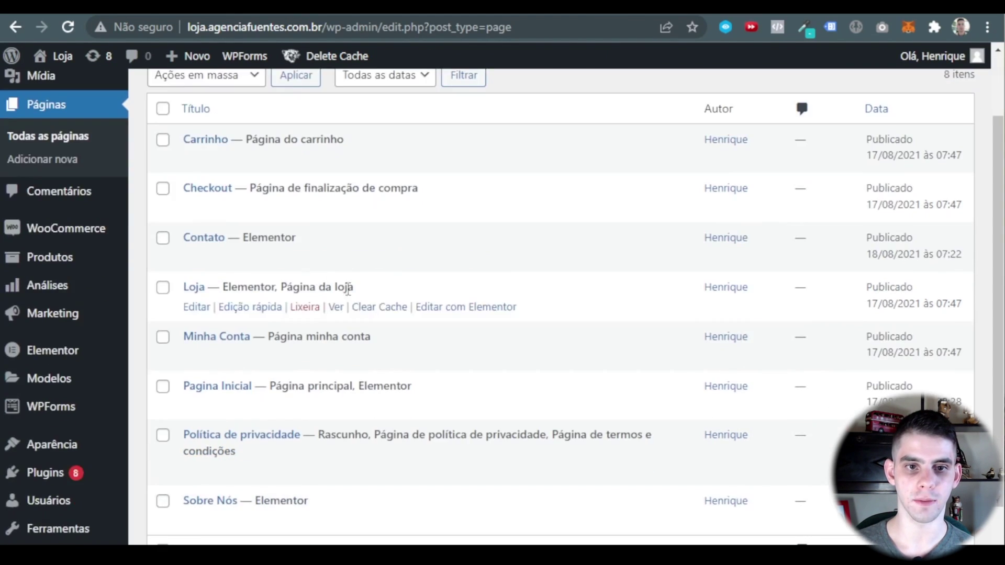
left_click(465, 407)
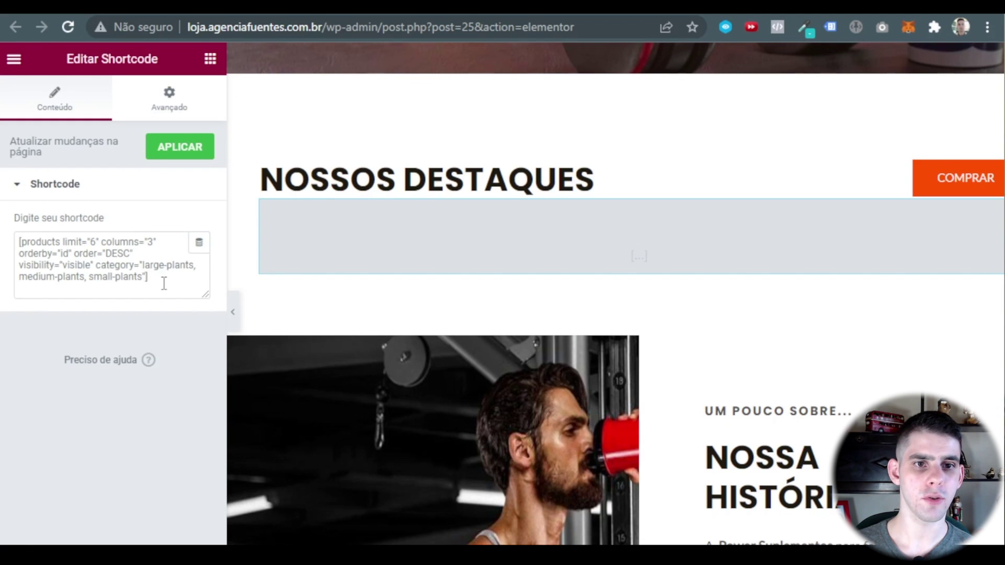
Replace the NOSSOS DESTAQUES shortcode with a pasted [products] shortcode.
left_click(151, 280)
key("ctrl+a")
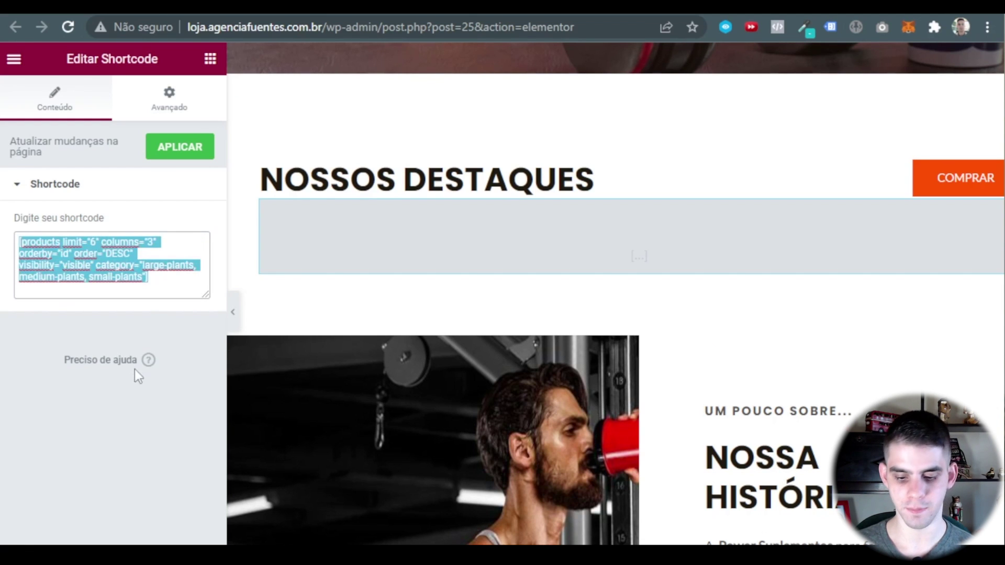
key("BackSpace")
type("[products limit=\"4\" columns=\"4\" orderby=\"id\" order=\"DESC\" visibility=\"visible\"]")
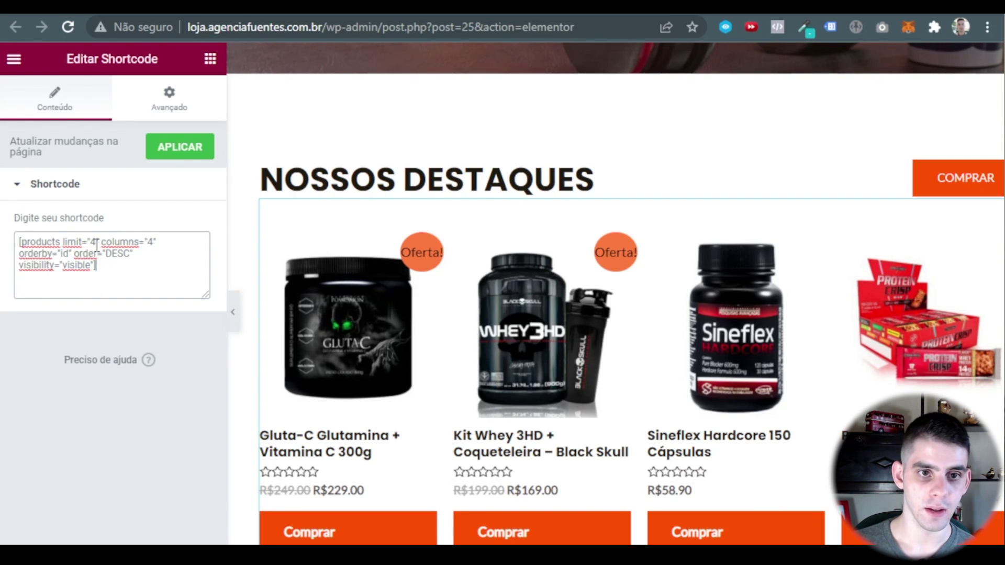
Change the shortcode's limit from 4 to 6 and columns from 4 to 3.
left_click(142, 251)
left_click_drag(21, 241, 75, 248)
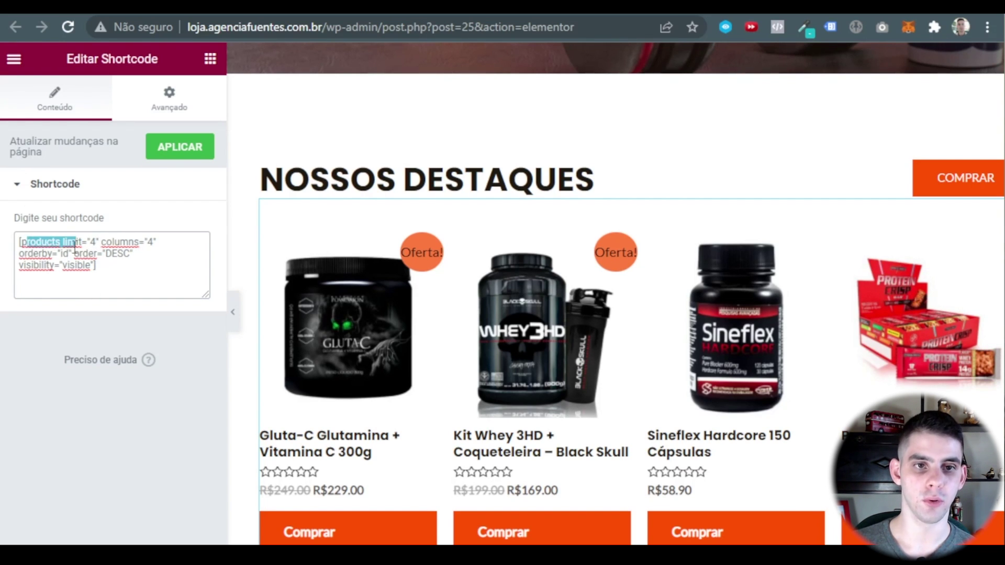
left_click(96, 242)
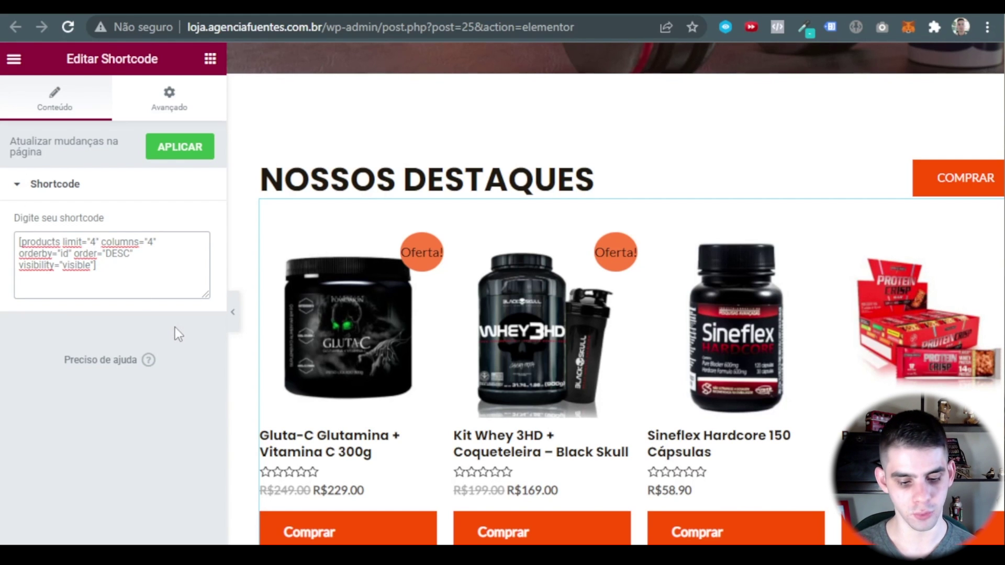
key("BackSpace")
type("6")
scroll(547, 196, "down", 3)
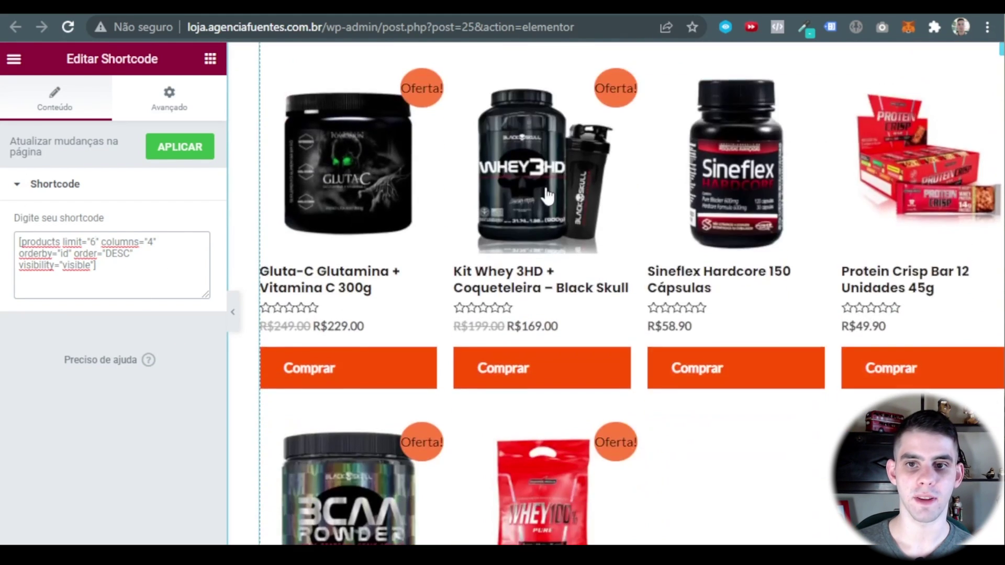
scroll(472, 197, "down", 3)
scroll(377, 288, "up", 3)
scroll(287, 374, "down", 3)
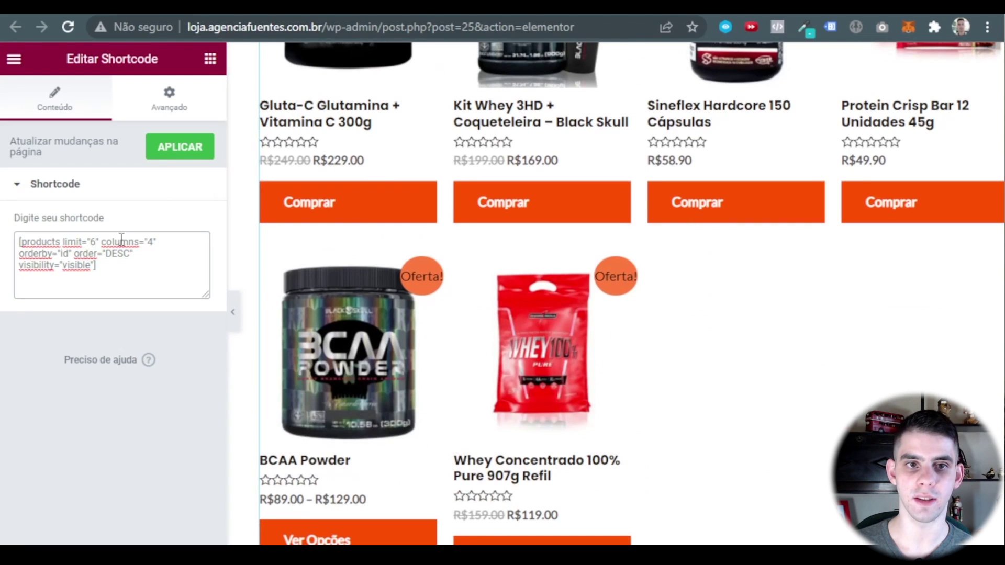
key("BackSpace")
type("3")
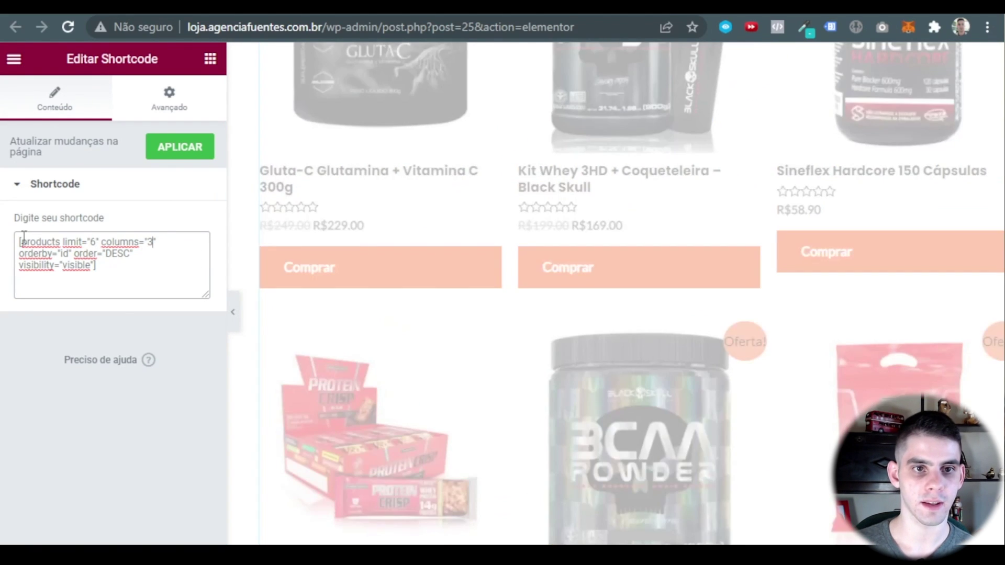